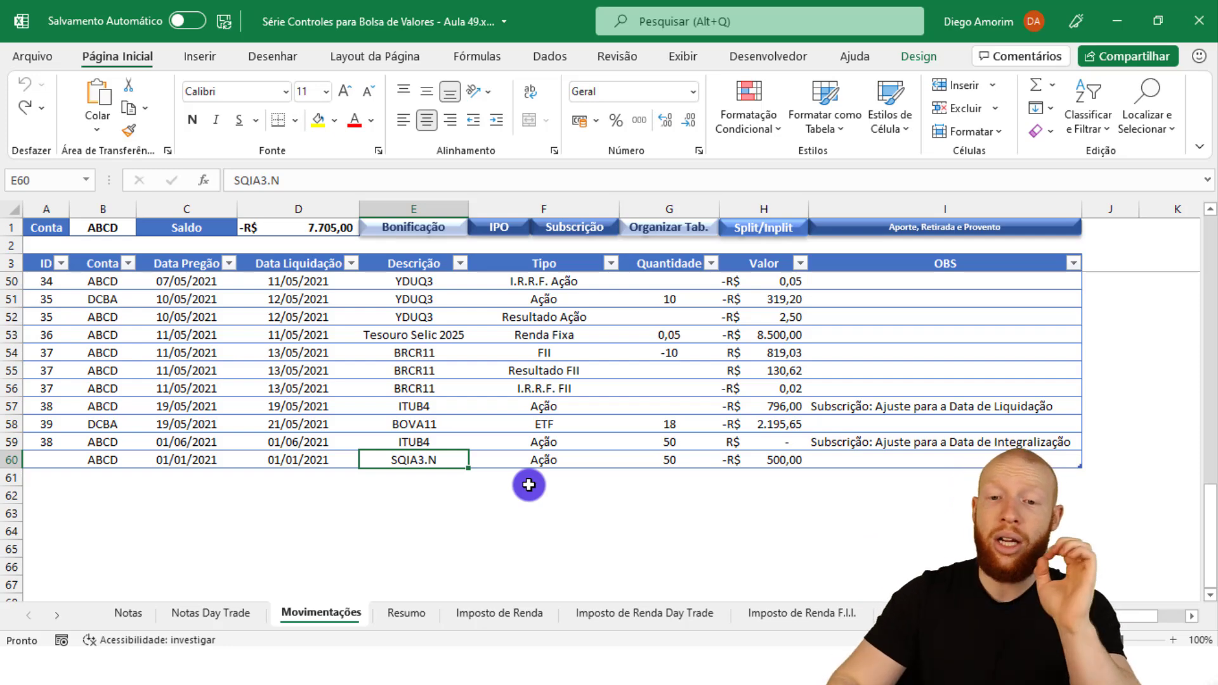
# Hide columns N through W on the Resumo sheet
pyautogui.click(408, 613)
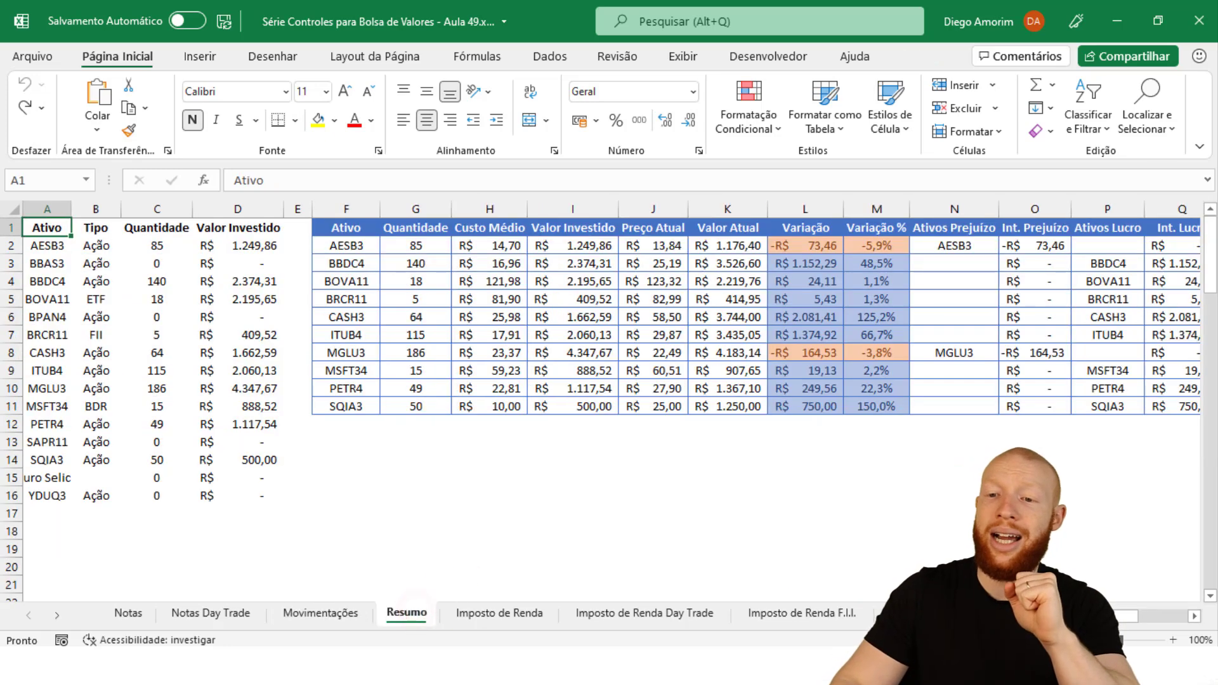
pyautogui.hscroll(5, 1117, 614)
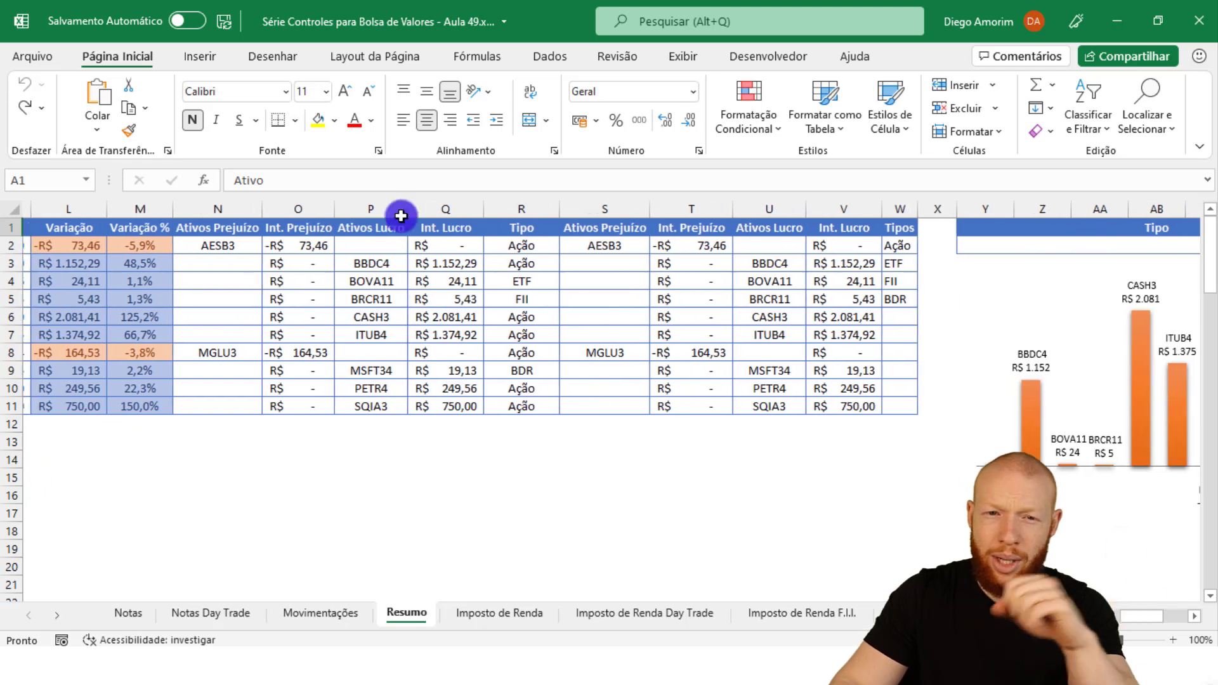
pyautogui.moveTo(210, 209); pyautogui.dragTo(896, 202)
pyautogui.rightClick(896, 210)
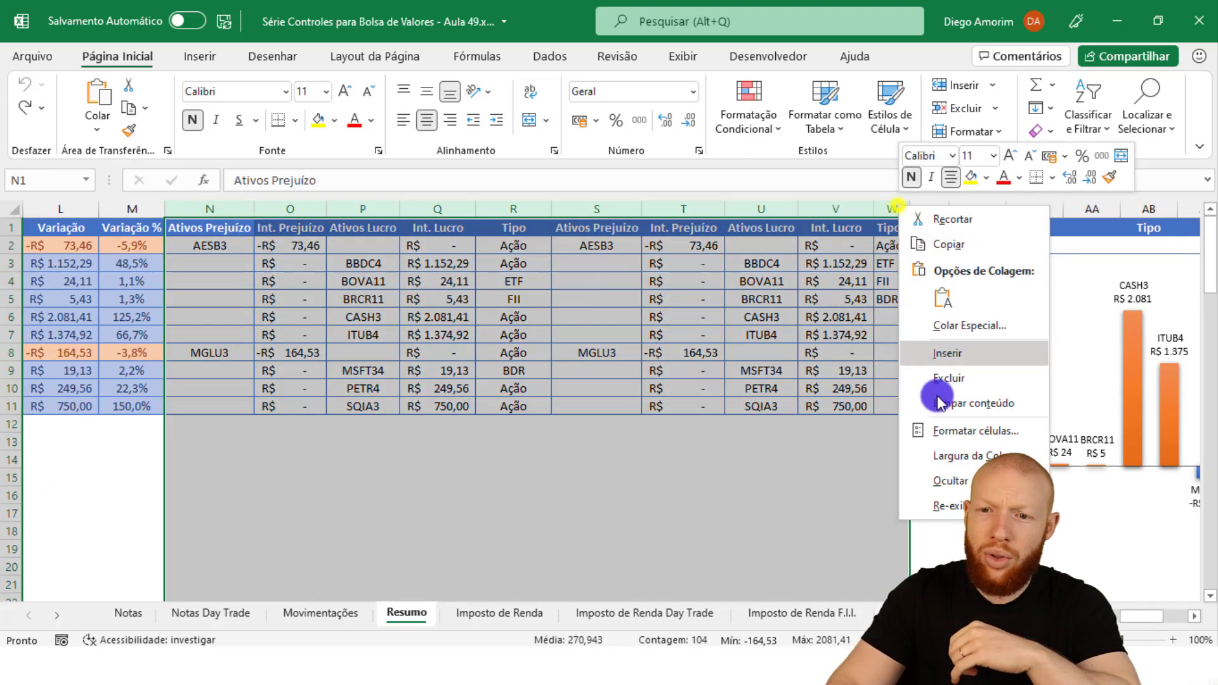
pyautogui.click(949, 479)
# Hide columns A through E on the Resumo sheet
pyautogui.hscroll(-5, 609, 381)
pyautogui.moveTo(56, 205); pyautogui.dragTo(291, 201)
pyautogui.rightClick(291, 203)
pyautogui.click(371, 485)
# Hide columns G through J, from Quantidade to Preço Atual, in the asset table
pyautogui.moveTo(136, 209); pyautogui.dragTo(377, 219)
pyautogui.rightClick(388, 217)
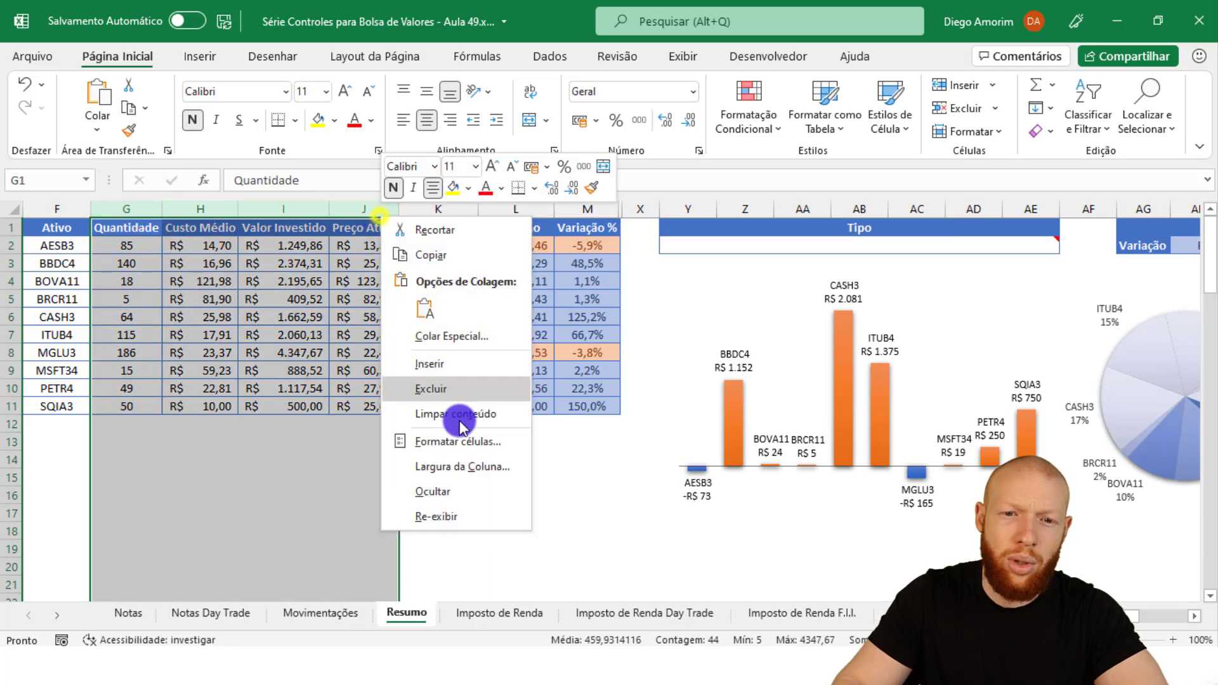
pyautogui.click(453, 486)
pyautogui.click(263, 239)
# View the asset type options available for the Tipo filter above the column chart
pyautogui.click(660, 238)
pyautogui.click(758, 246)
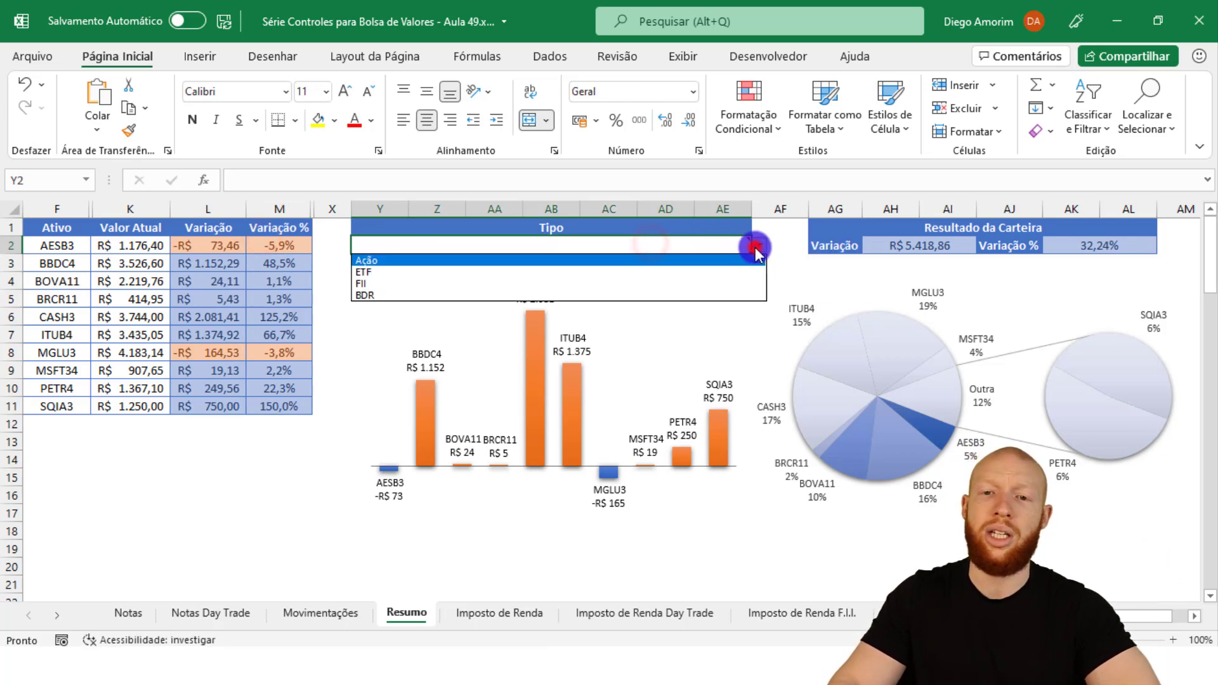
pyautogui.click(960, 239)
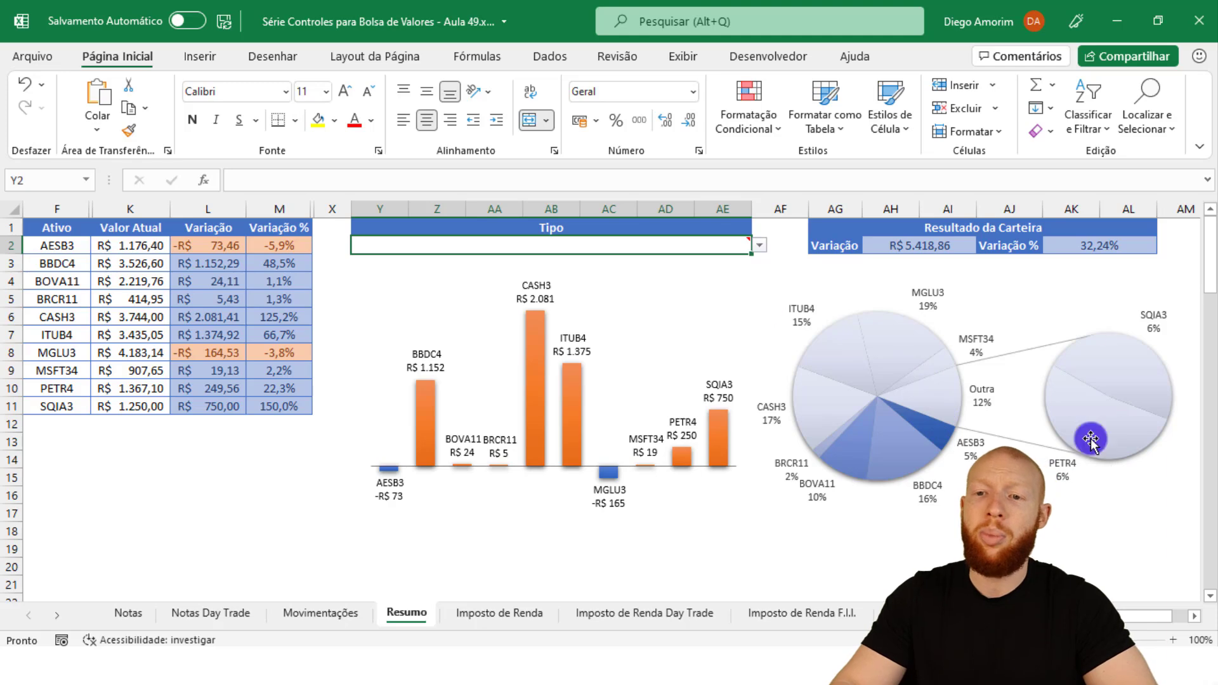
# Check the Valor Atual cells in column K that feed the portfolio pie chart
pyautogui.rightClick(944, 389)
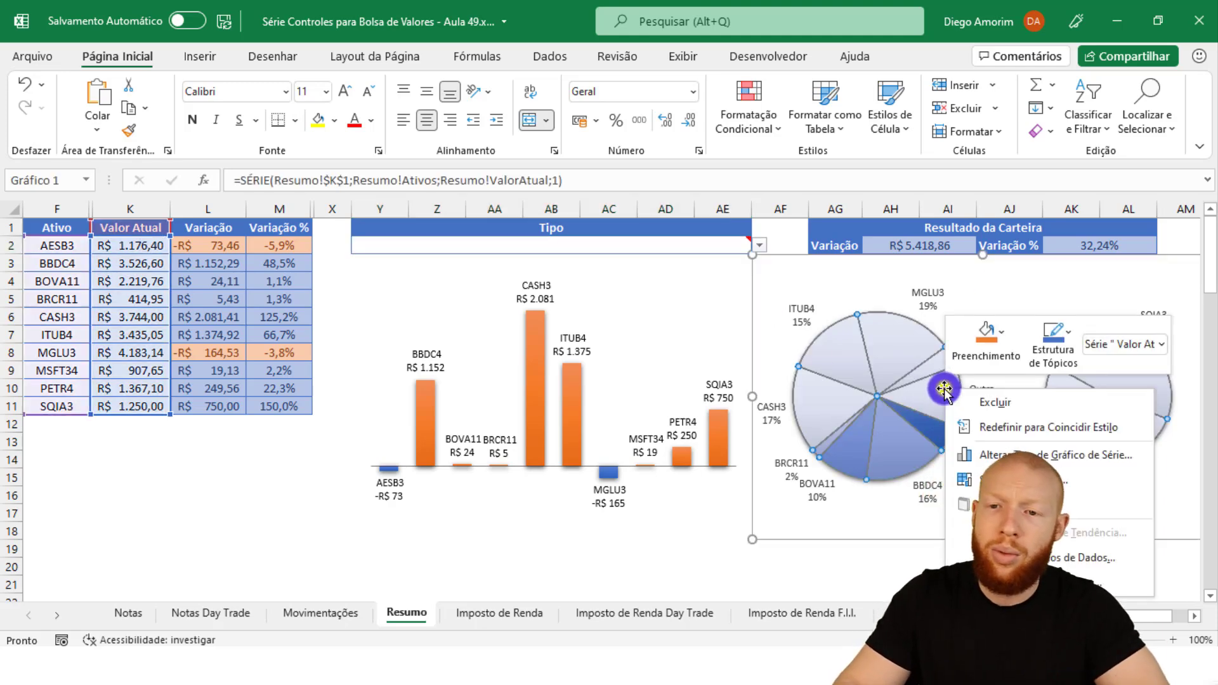
pyautogui.click(82, 266)
pyautogui.moveTo(134, 248); pyautogui.dragTo(141, 415)
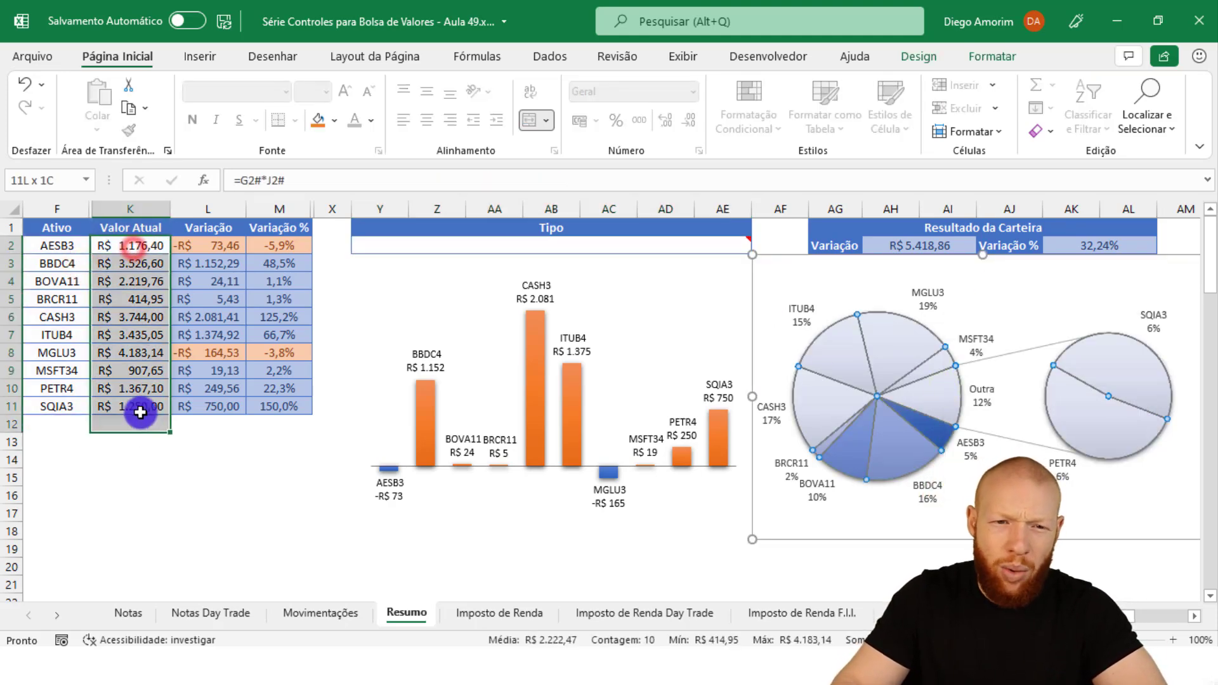
# Set the number of values in the second plot of the portfolio pie chart to 5
pyautogui.click(951, 394)
pyautogui.rightClick(950, 395)
pyautogui.click(1003, 566)
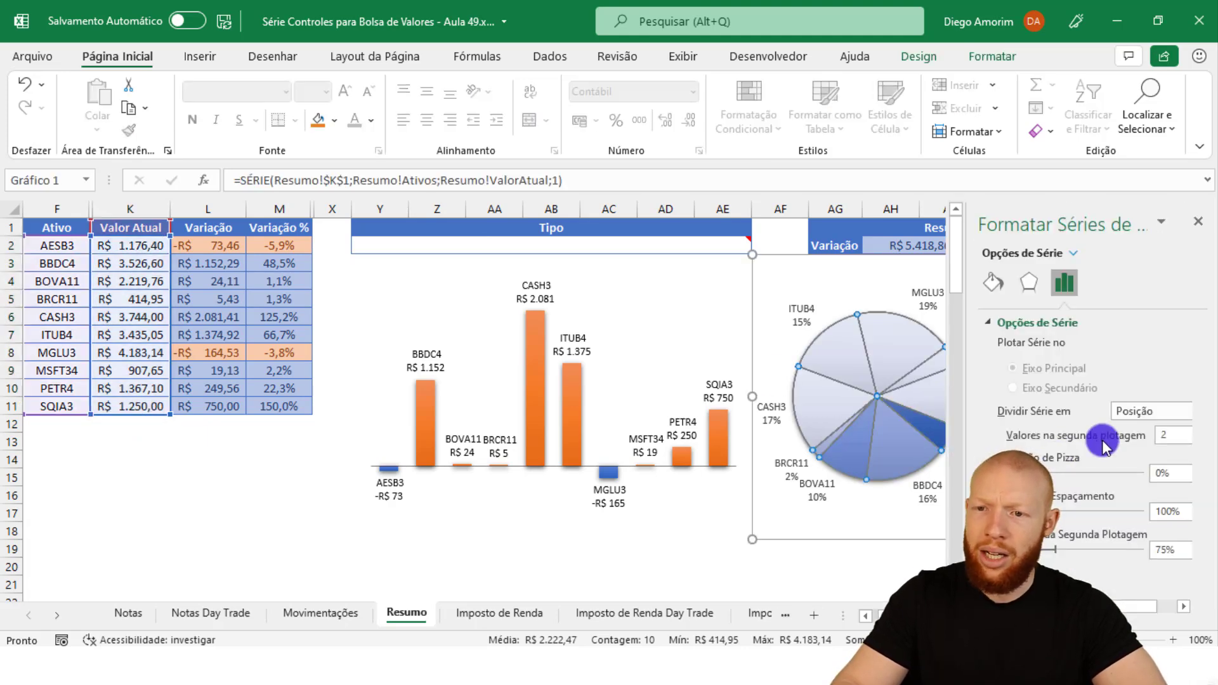
pyautogui.click(1174, 437)
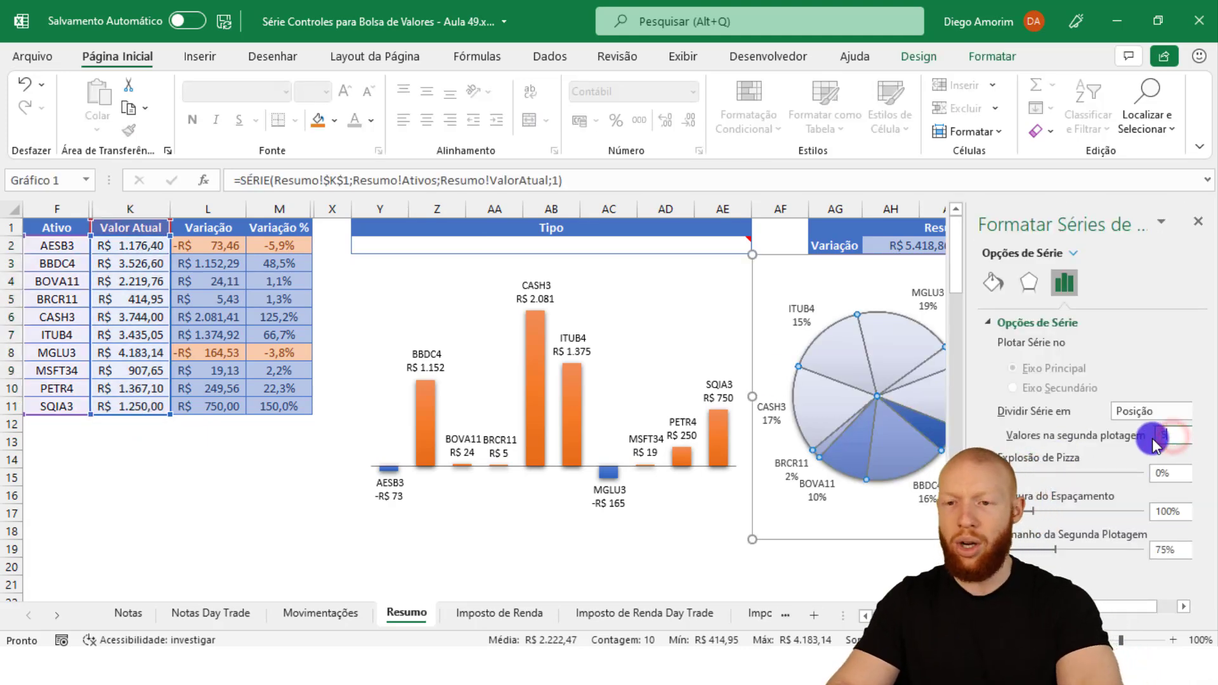
pyautogui.write('5')
pyautogui.press('Return')
pyautogui.click(1197, 221)
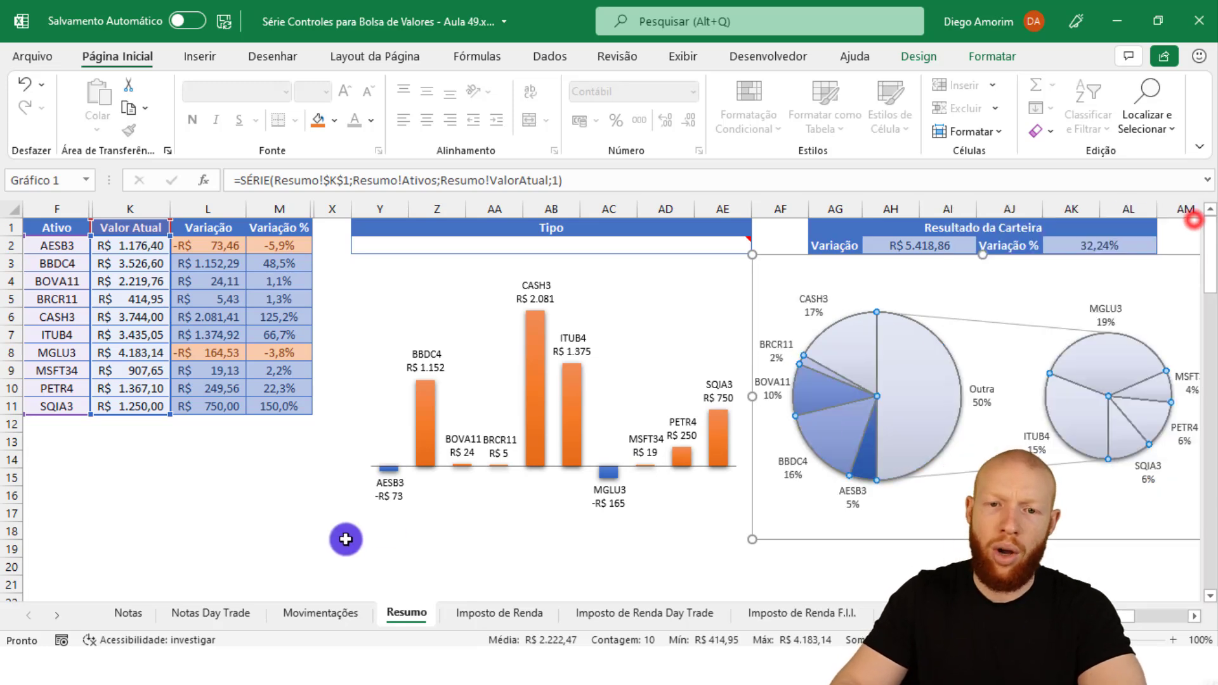
pyautogui.click(309, 531)
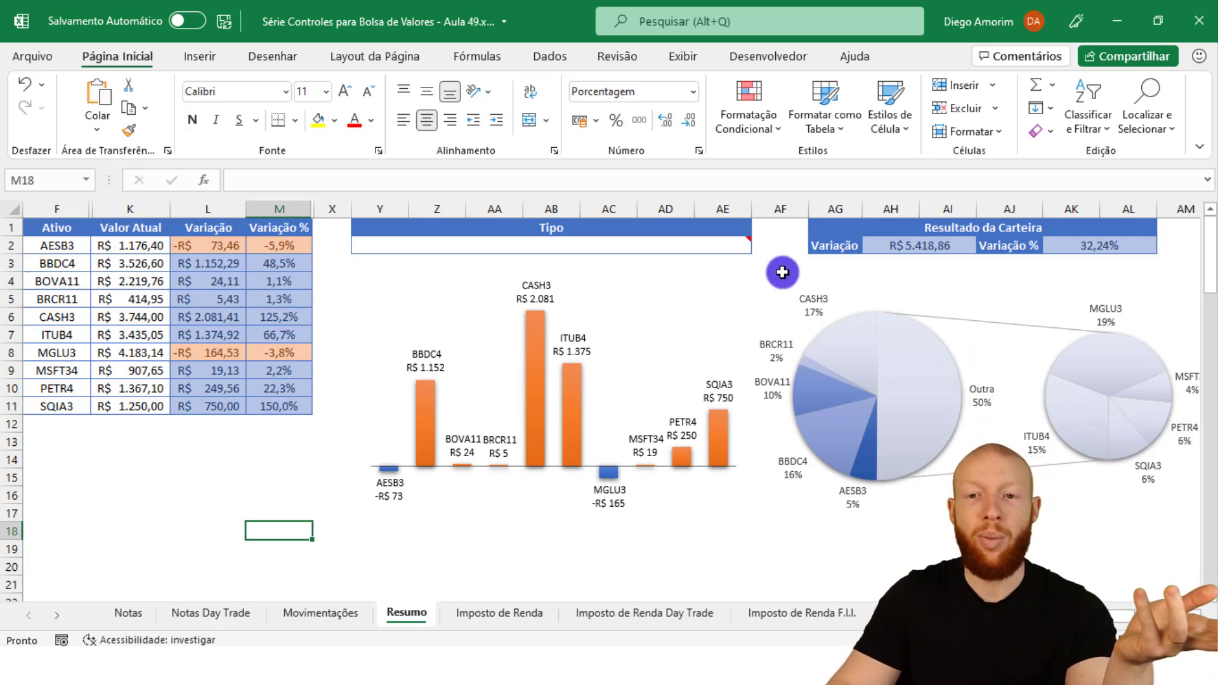
# Review the Tipo filter options and the variation cells under Resultado da Carteira
pyautogui.moveTo(900, 374)
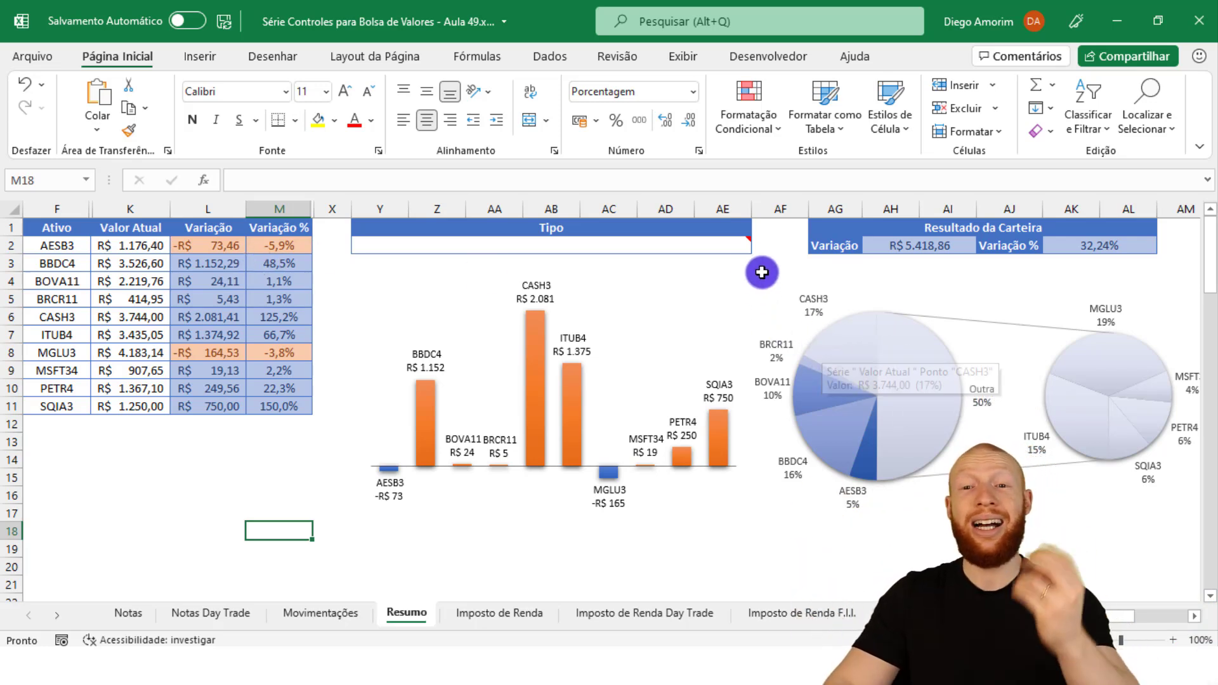
pyautogui.click(722, 249)
pyautogui.click(759, 246)
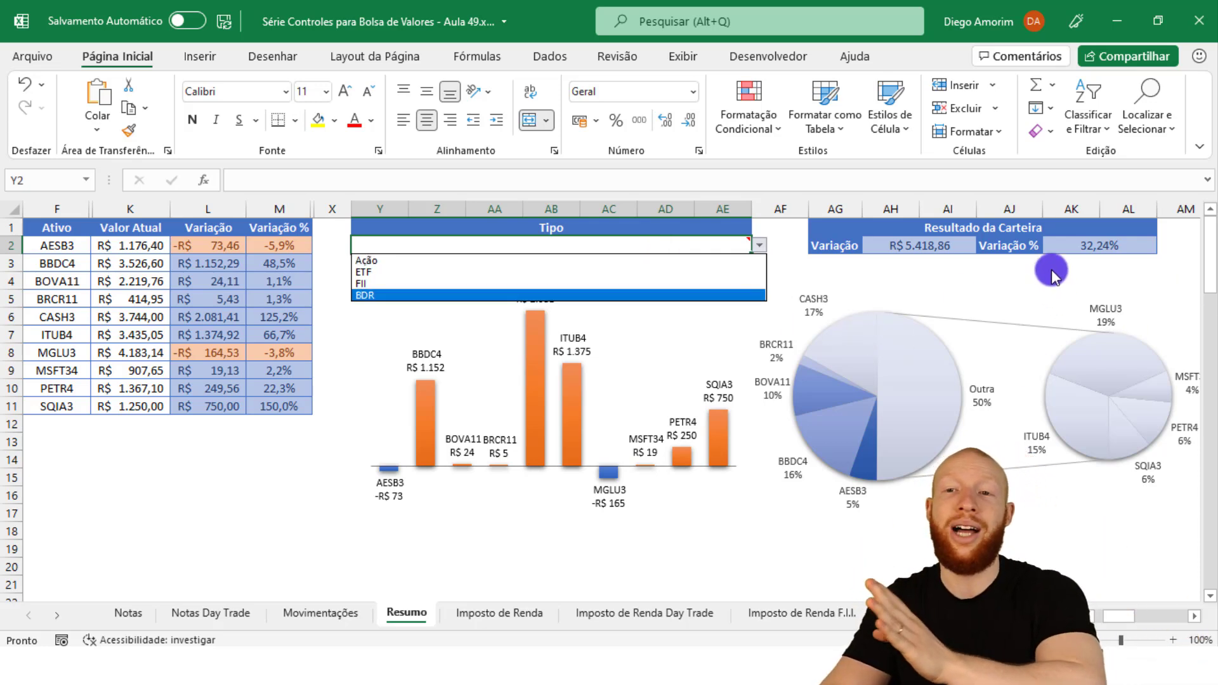
pyautogui.click(1002, 246)
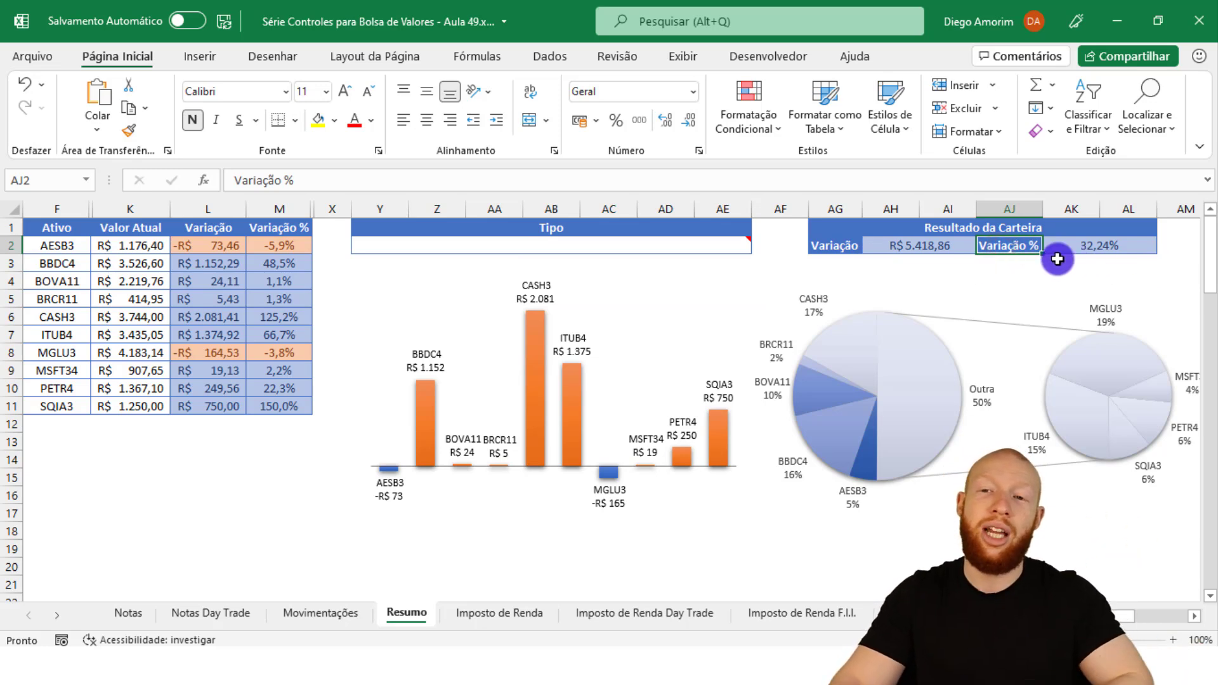
pyautogui.moveTo(830, 208)
pyautogui.mouseDown()
pyautogui.moveTo(1142, 209)
pyautogui.moveTo(1129, 282)
pyautogui.mouseUp()
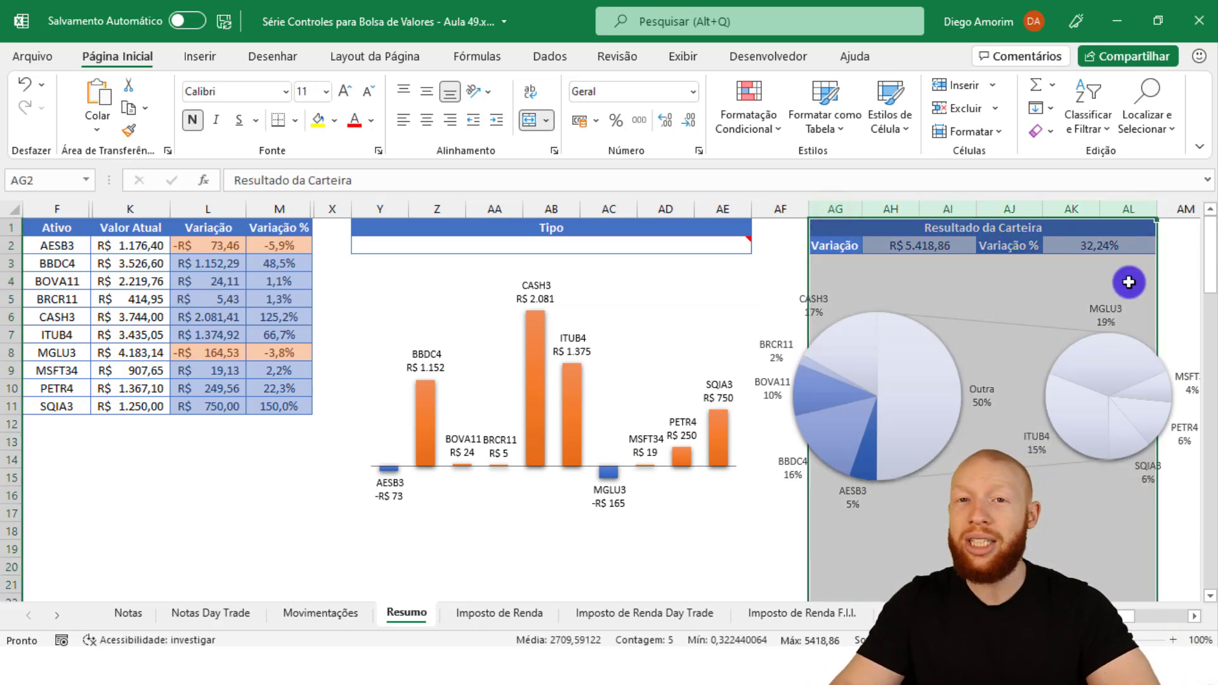
pyautogui.click(969, 246)
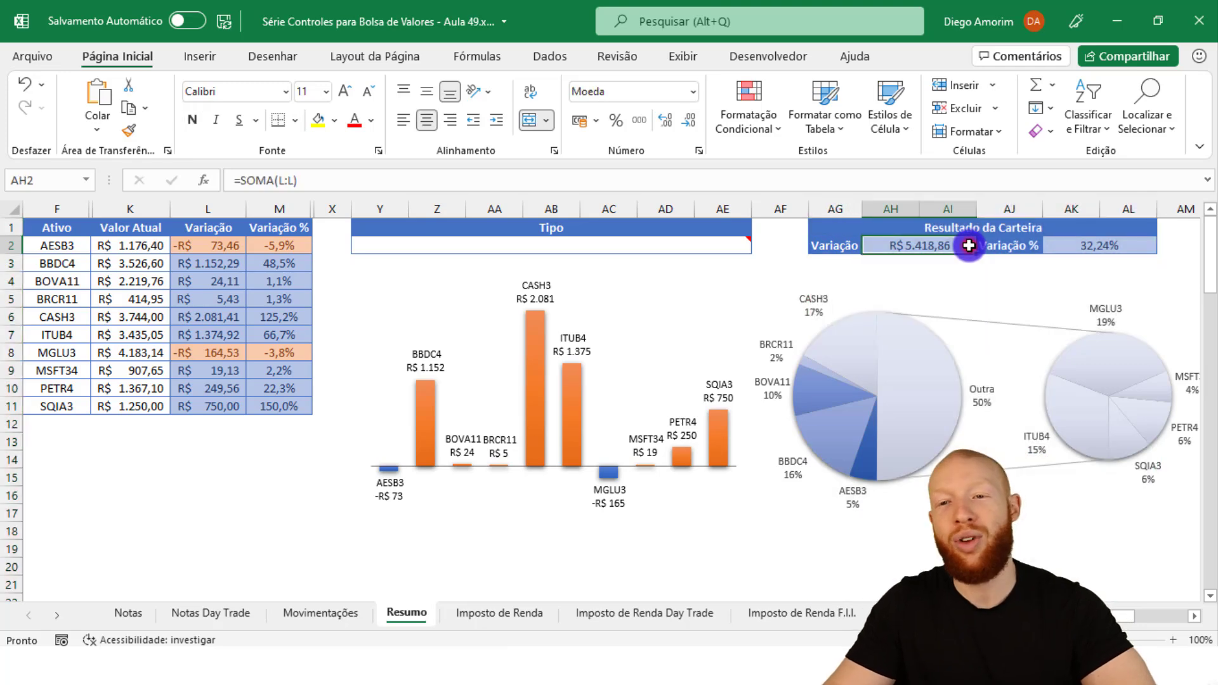
# Look over the macro buttons beside the Notas table and return to the last entries on the Movimentações sheet
pyautogui.click(134, 613)
pyautogui.moveTo(1116, 615); pyautogui.dragTo(1167, 609)
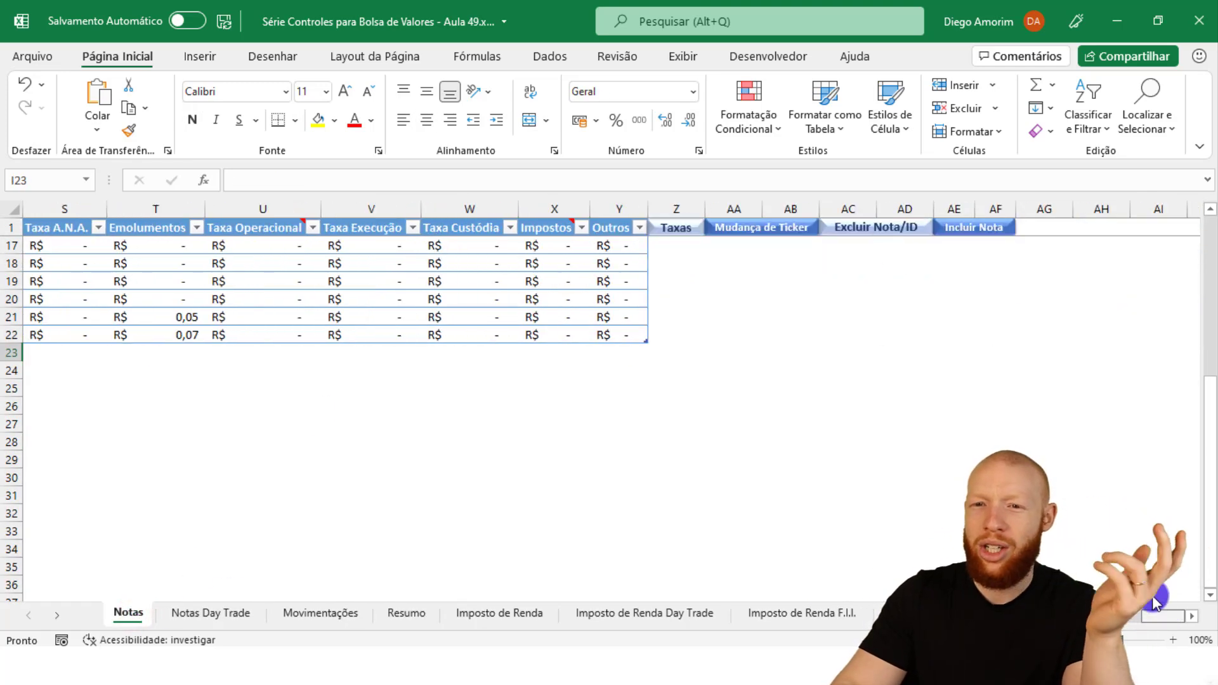
pyautogui.click(301, 614)
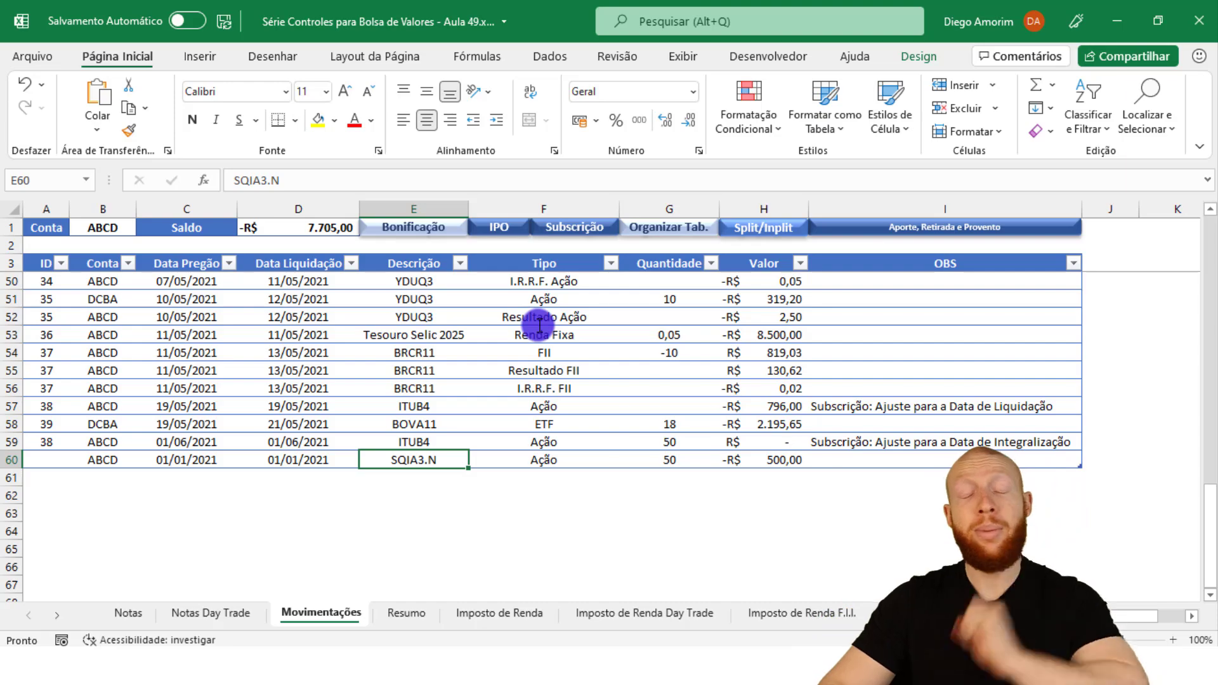
pyautogui.click(448, 424)
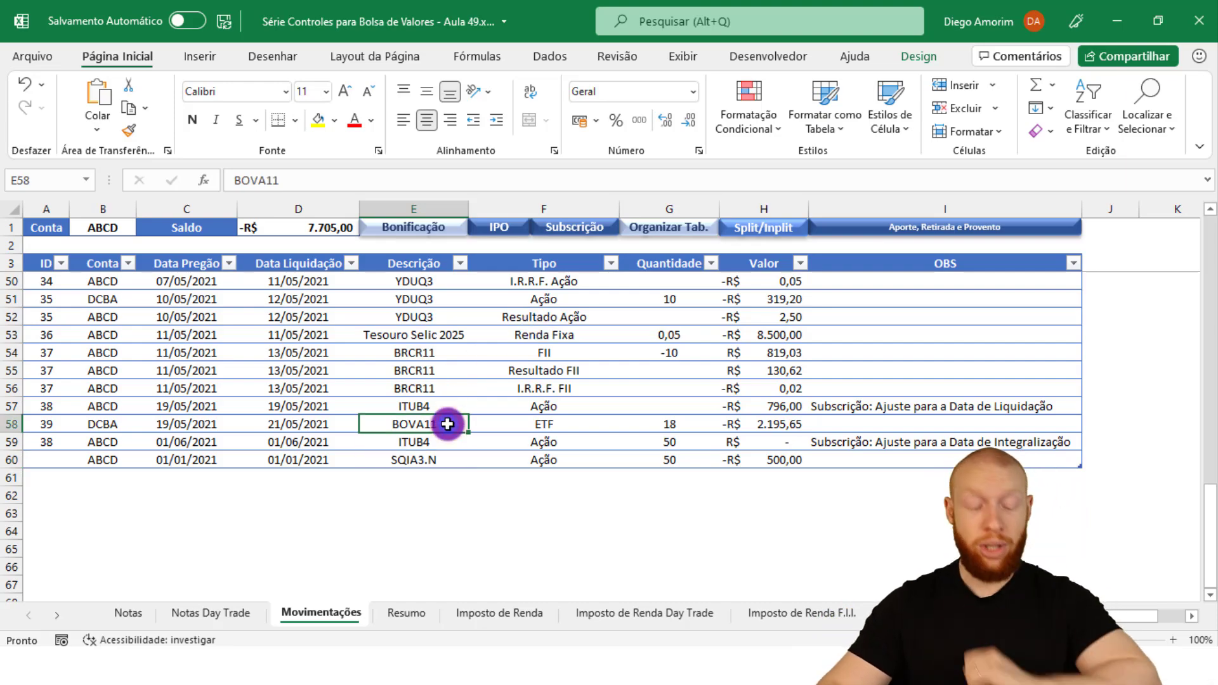
# Open the AbaNotas module in the Visual Basic editor and locate the fee loop for the Notas sheet in preenchendo_taxas
pyautogui.hotkey('alt', 'F11')
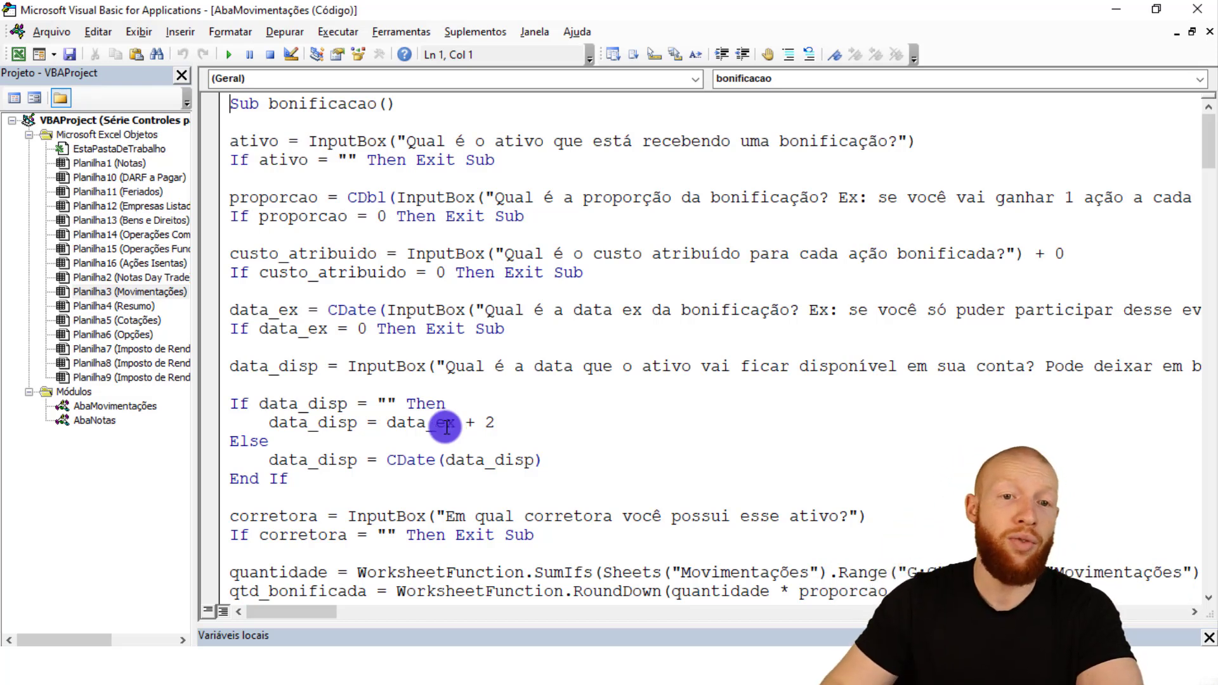
pyautogui.doubleClick(96, 422)
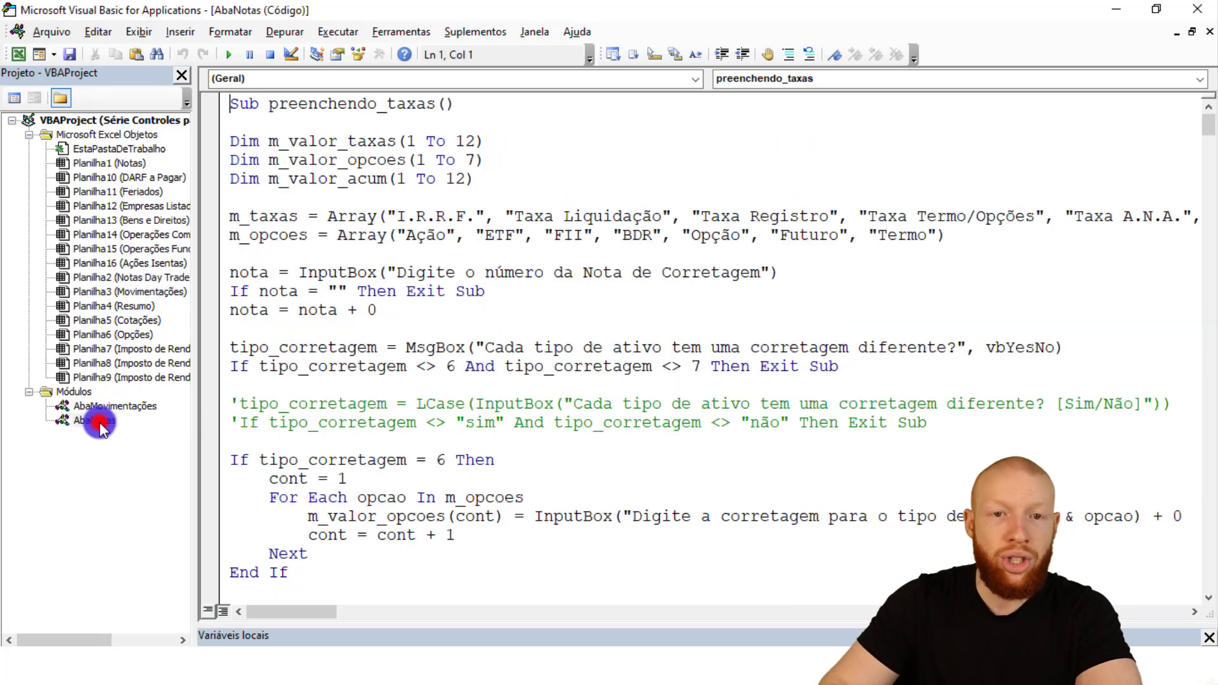
pyautogui.scroll(-1, 442, 184)
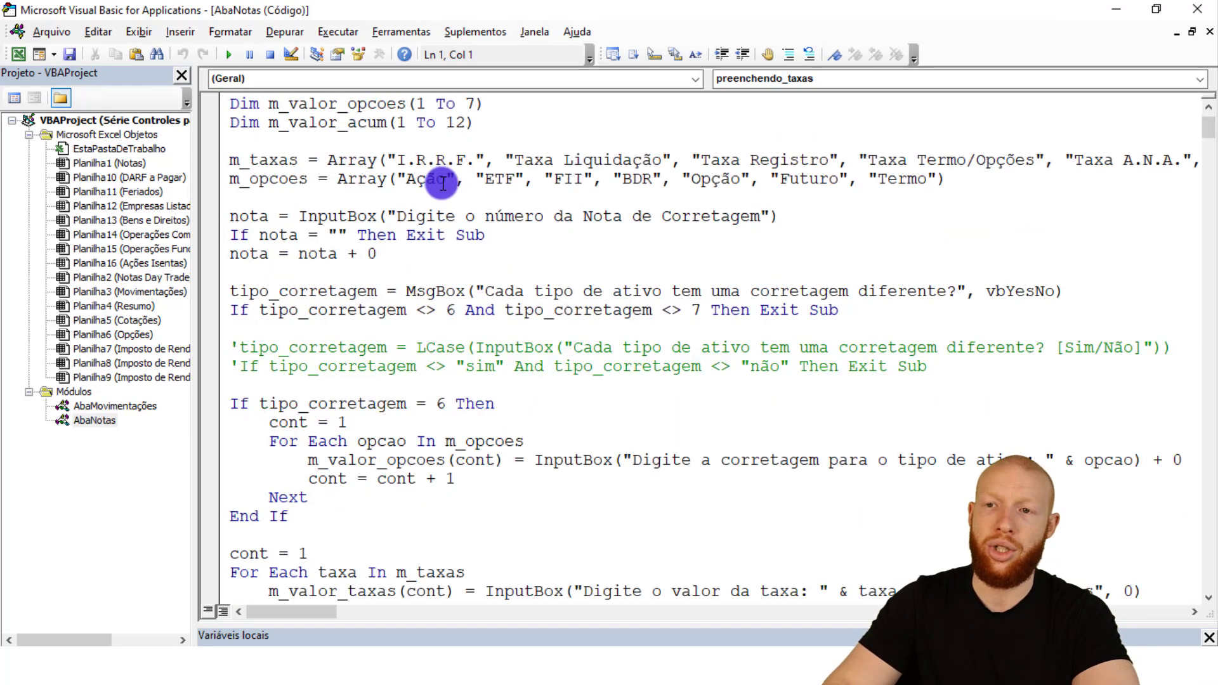
pyautogui.scroll(-12, 442, 184)
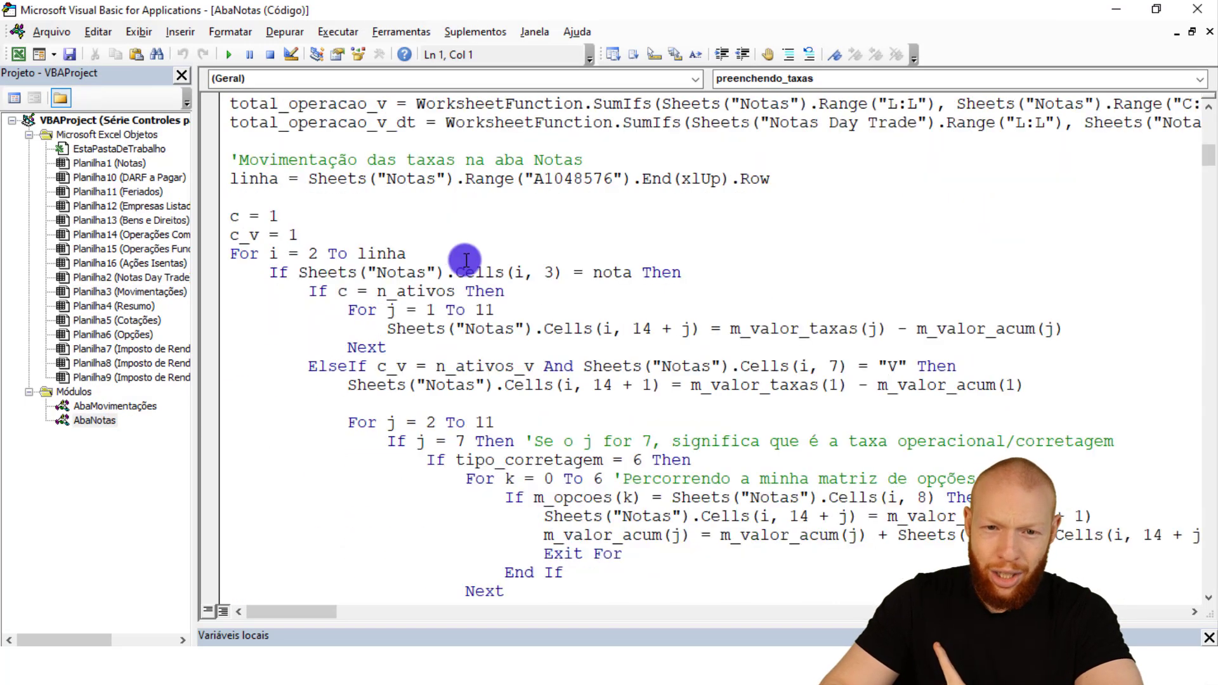
pyautogui.scroll(-2, 670, 378)
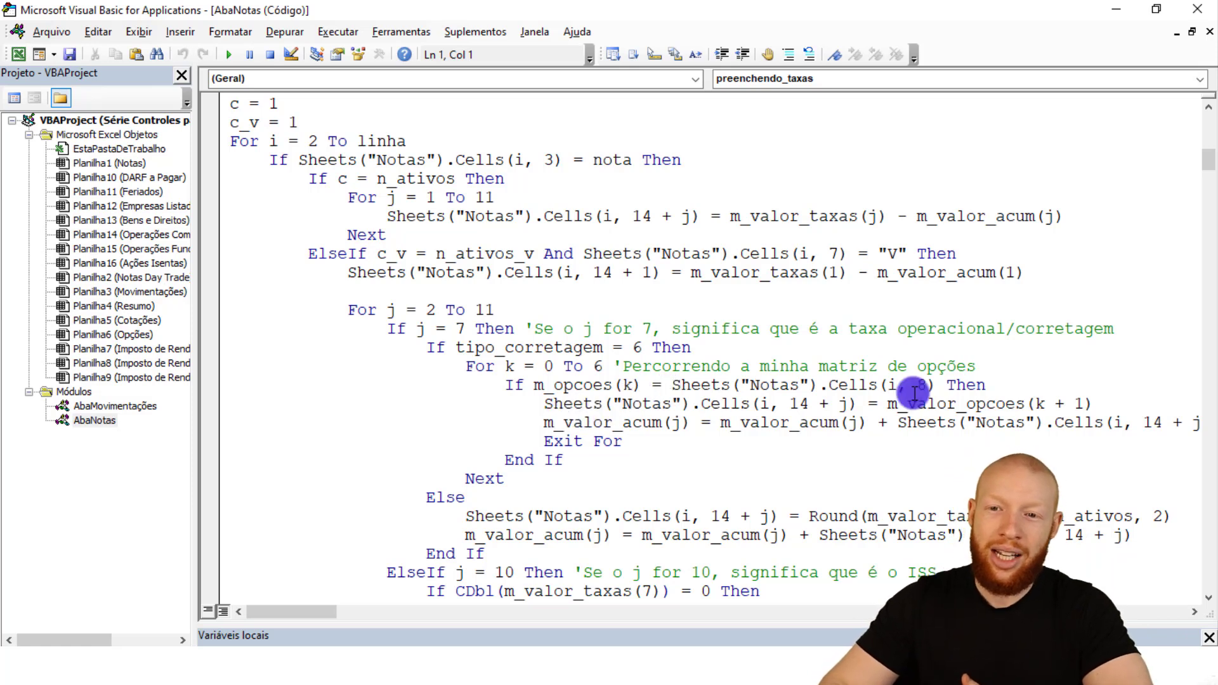
# Examine how m_valor_acum(j) is accumulated in the brokerage, ISS and other fee branches of the loop
pyautogui.moveTo(543, 404); pyautogui.dragTo(1127, 399)
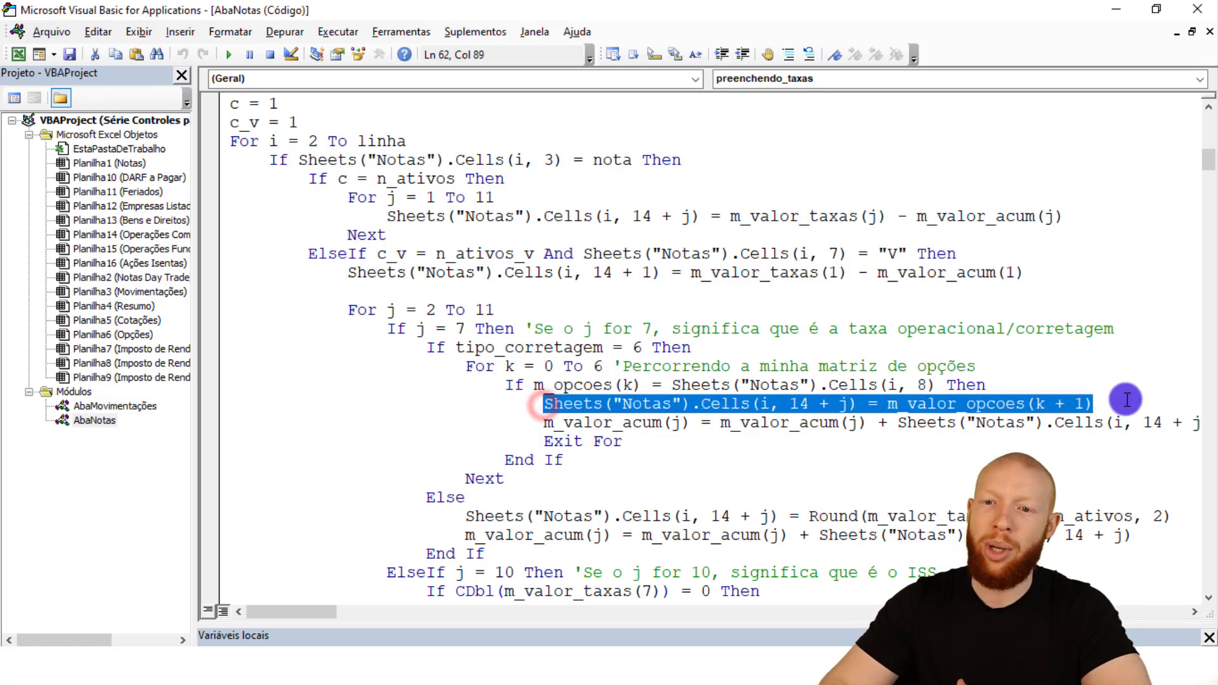
pyautogui.click(824, 404)
pyautogui.moveTo(543, 422); pyautogui.dragTo(690, 422)
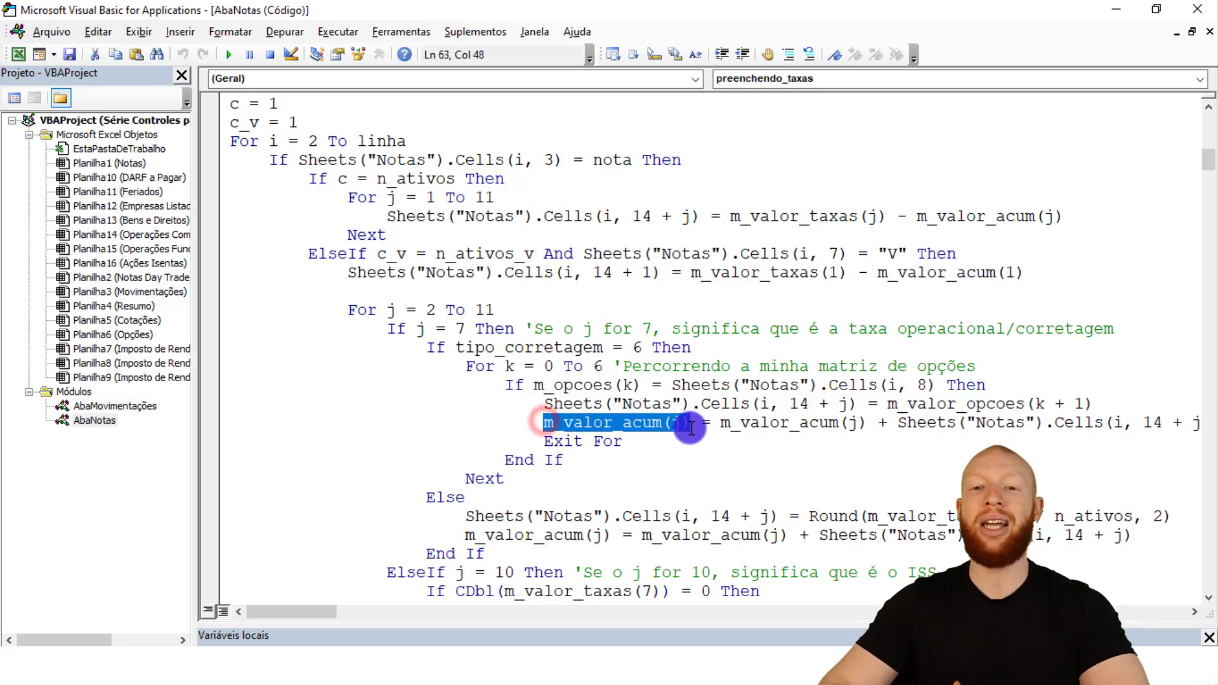
pyautogui.scroll(-1, 682, 428)
pyautogui.scroll(-1, 681, 427)
pyautogui.moveTo(542, 404); pyautogui.dragTo(694, 401)
pyautogui.moveTo(484, 421); pyautogui.dragTo(589, 420)
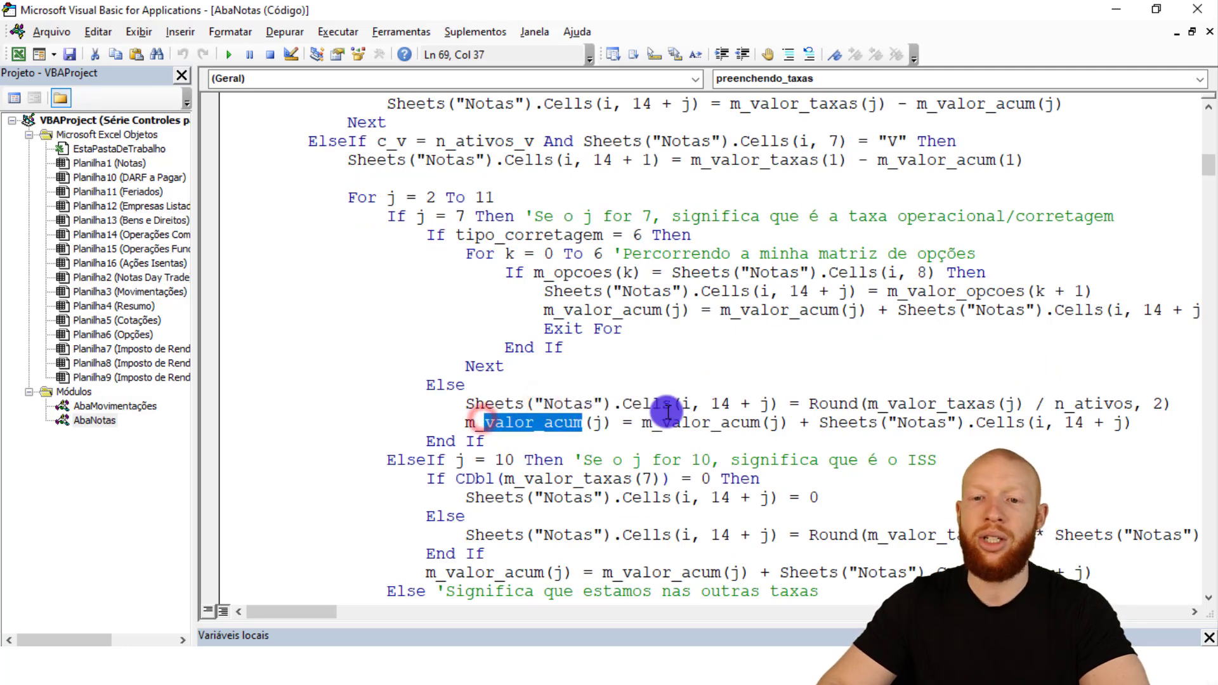
pyautogui.scroll(-1, 666, 412)
pyautogui.click(508, 516)
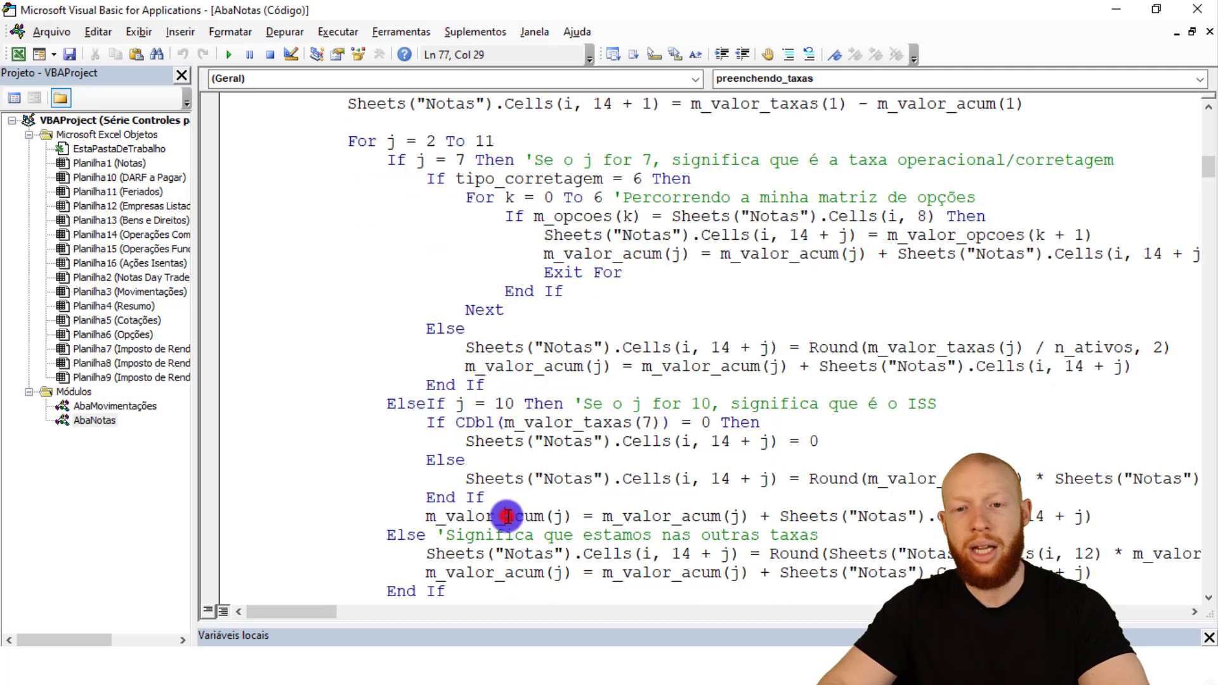
# Inspect the sales branch line that assigns m_valor_taxas(1) - m_valor_acum(1) to the Notas cell
pyautogui.scroll(3, 508, 516)
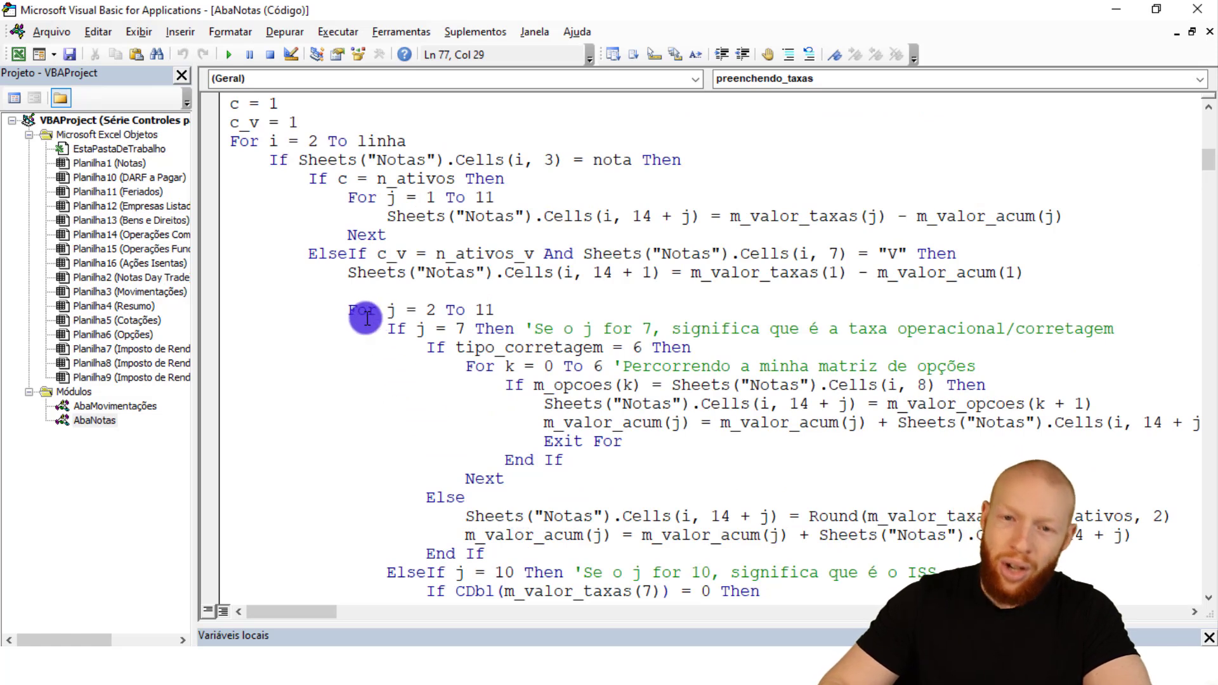
pyautogui.moveTo(351, 273); pyautogui.dragTo(1123, 273)
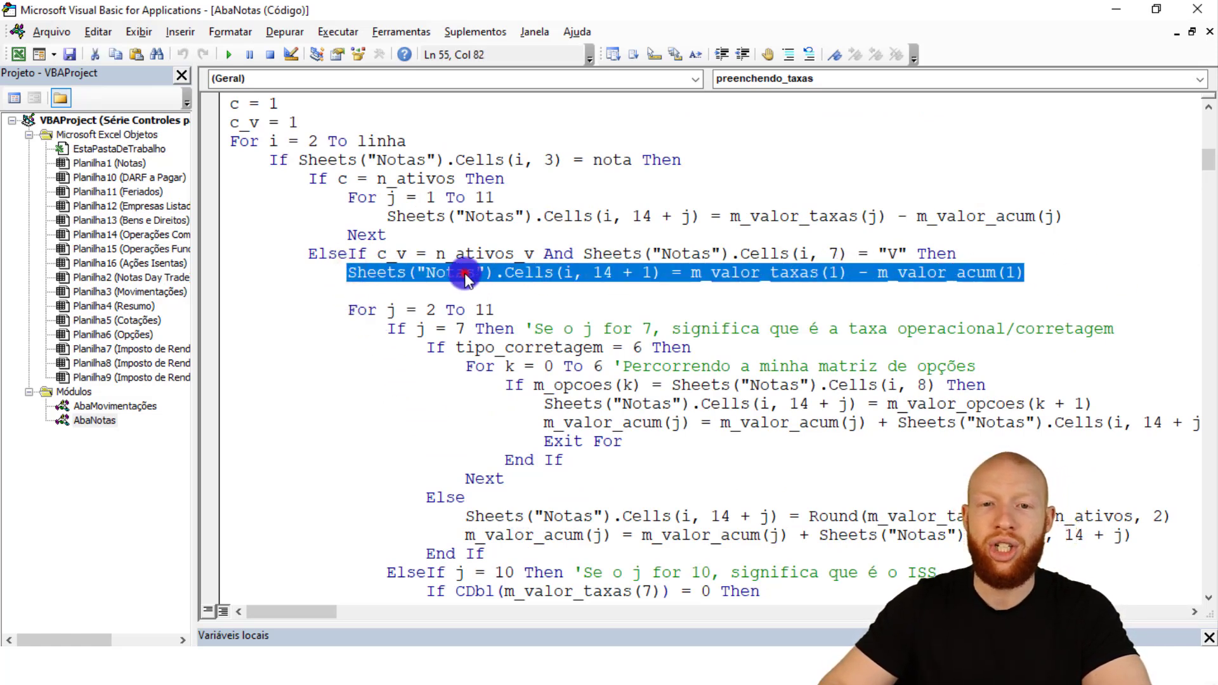
pyautogui.click(389, 273)
pyautogui.moveTo(341, 274); pyautogui.dragTo(666, 279)
# Add the line m_valor_acum(1) = m_valor_acum(1) + Sheets("Notas").Cells(i, 14 + 1) below the m_valor_taxas(1) assignment in the Notas sales branch
pyautogui.click(631, 287)
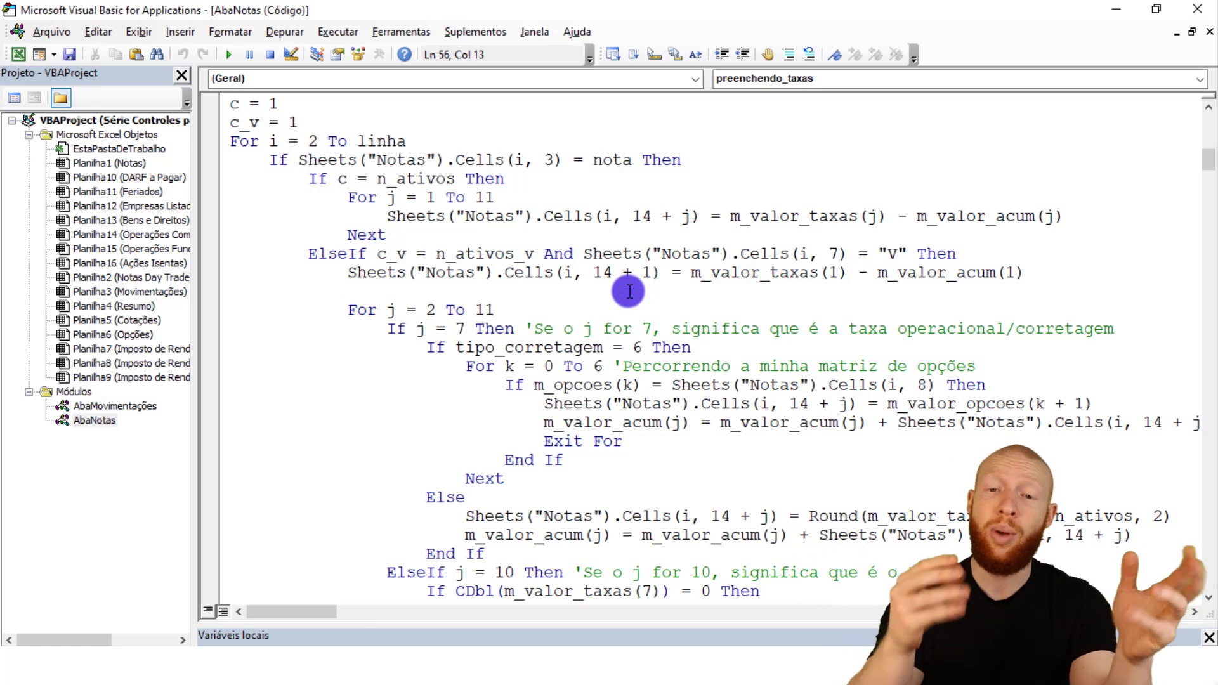
pyautogui.press('Return')
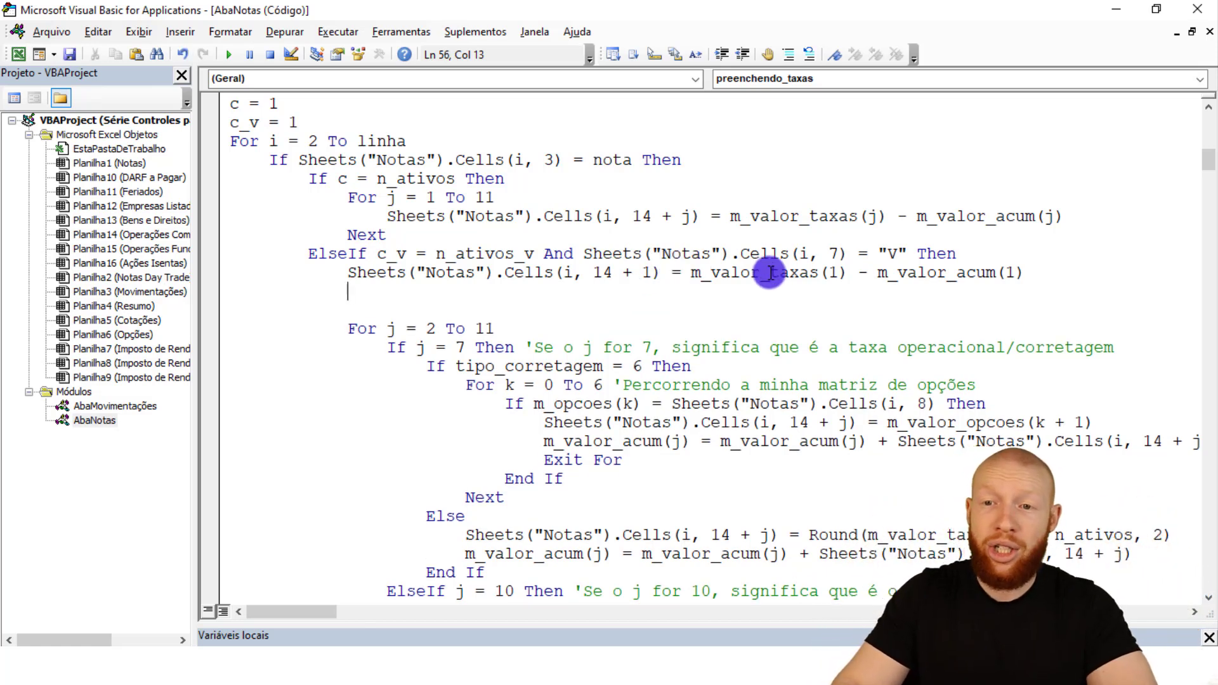
pyautogui.moveTo(878, 274); pyautogui.dragTo(1014, 274)
pyautogui.hotkey('ctrl', 'c')
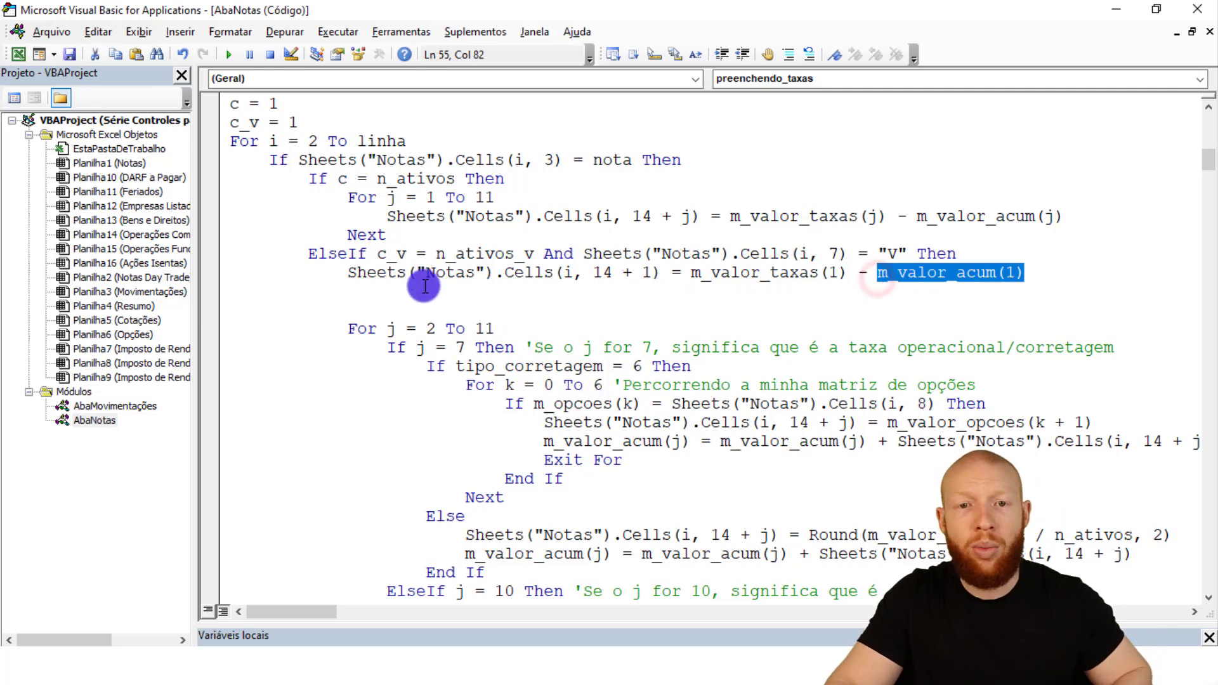
pyautogui.click(422, 291)
pyautogui.hotkey('ctrl', 'v')
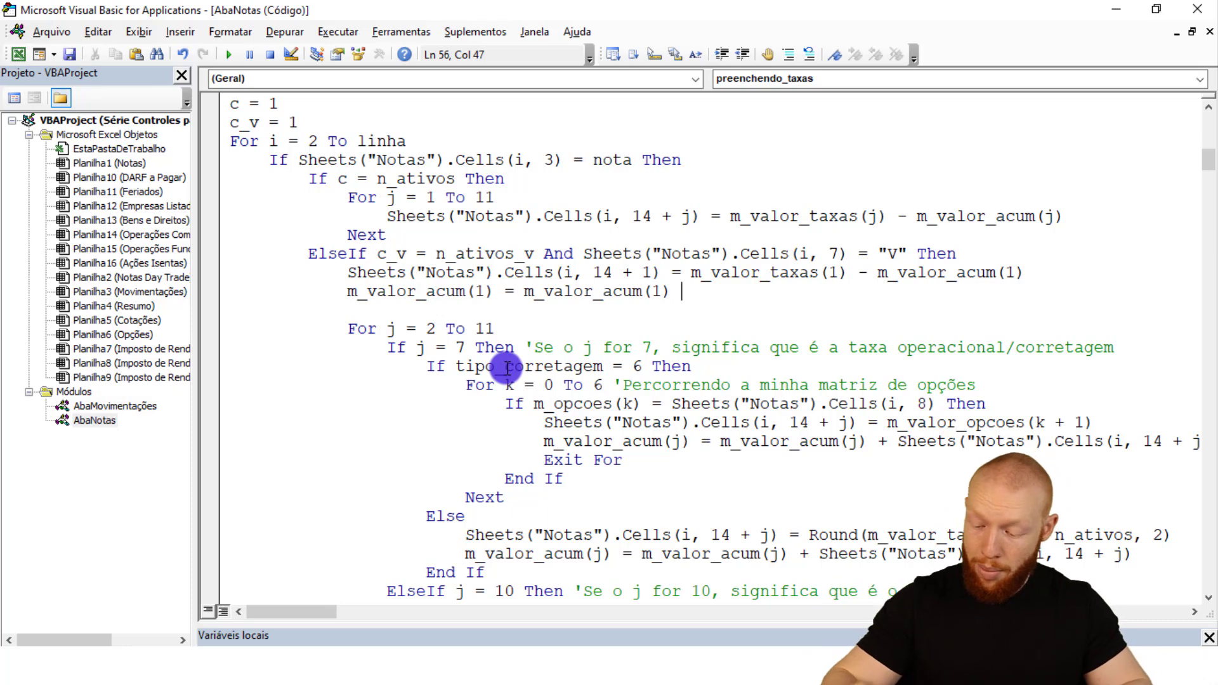
pyautogui.click(578, 274)
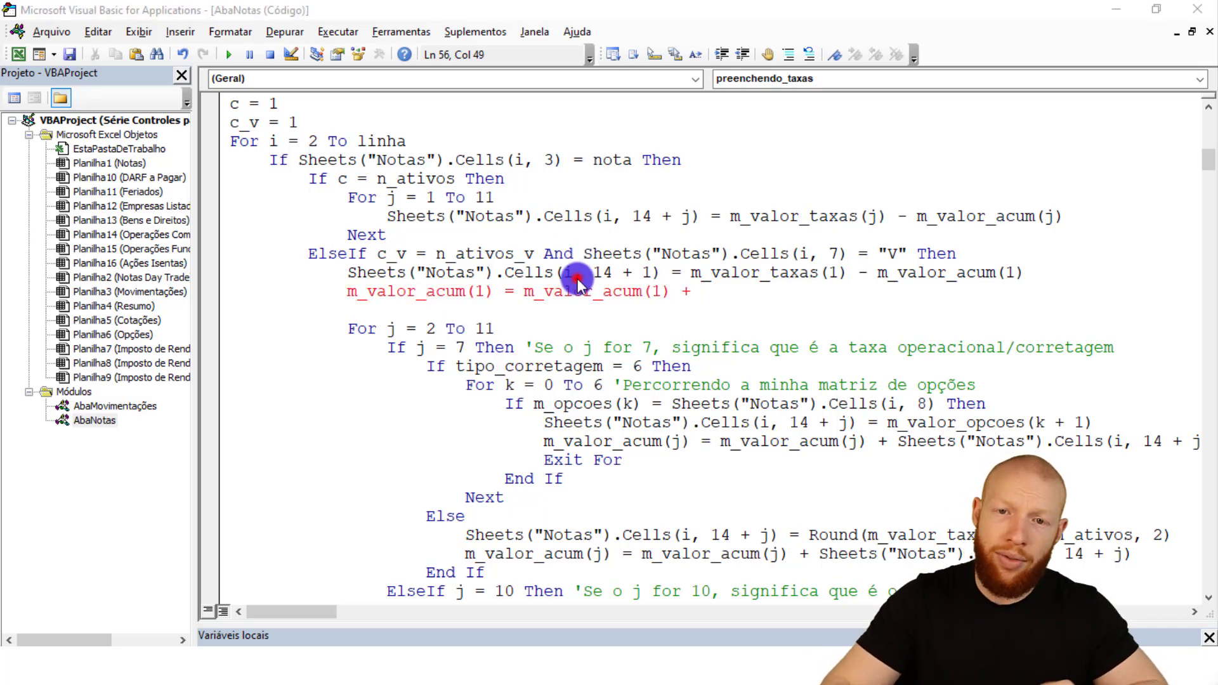
pyautogui.click(608, 398)
pyautogui.moveTo(660, 273); pyautogui.dragTo(341, 271)
pyautogui.click(709, 291)
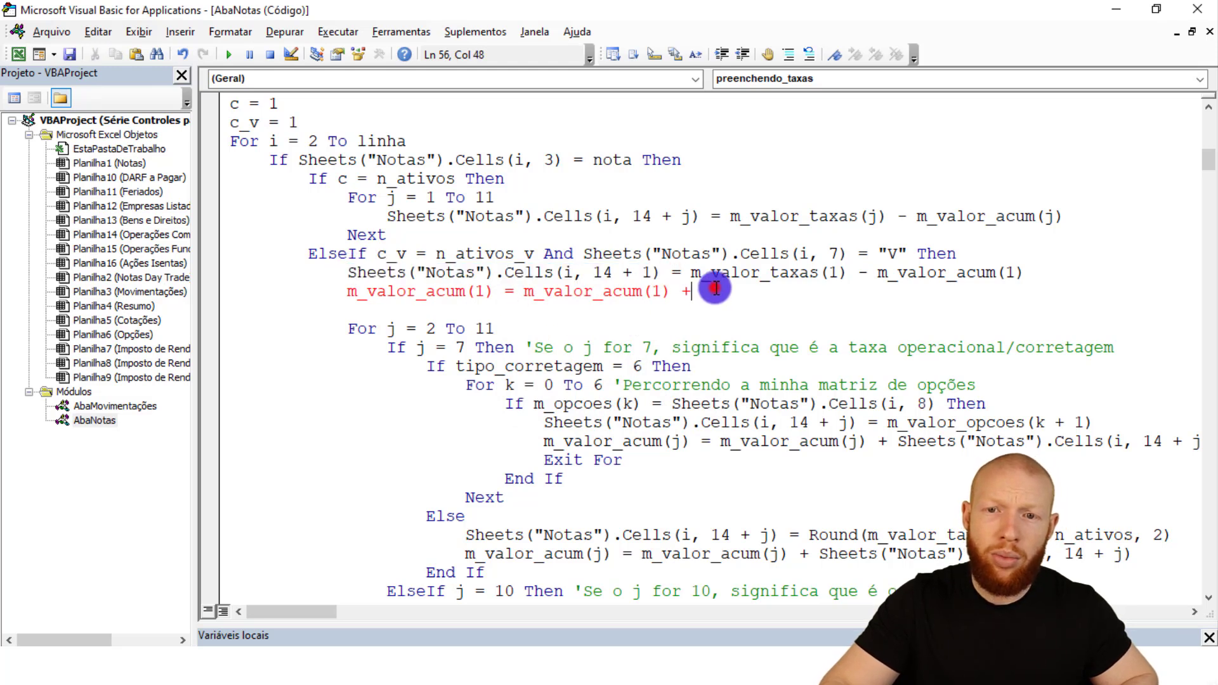
pyautogui.hotkey('ctrl', 'v')
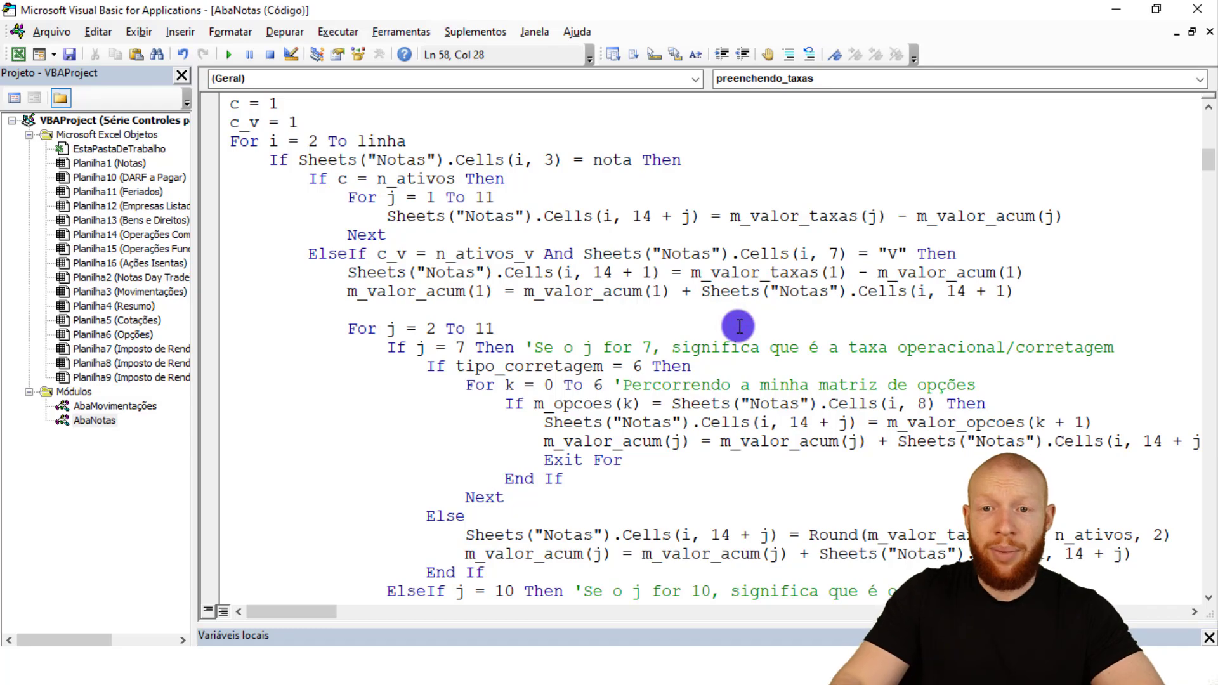
# Add m_valor_acum(12) = m_valor_acum(12) + Sheets("Notas Day Trade").Cells(i, 15) below the m_valor_taxas(12) assignment in the Notas Day Trade sales branch
pyautogui.scroll(-2, 698, 323)
pyautogui.scroll(-12, 641, 239)
pyautogui.scroll(-12, 639, 240)
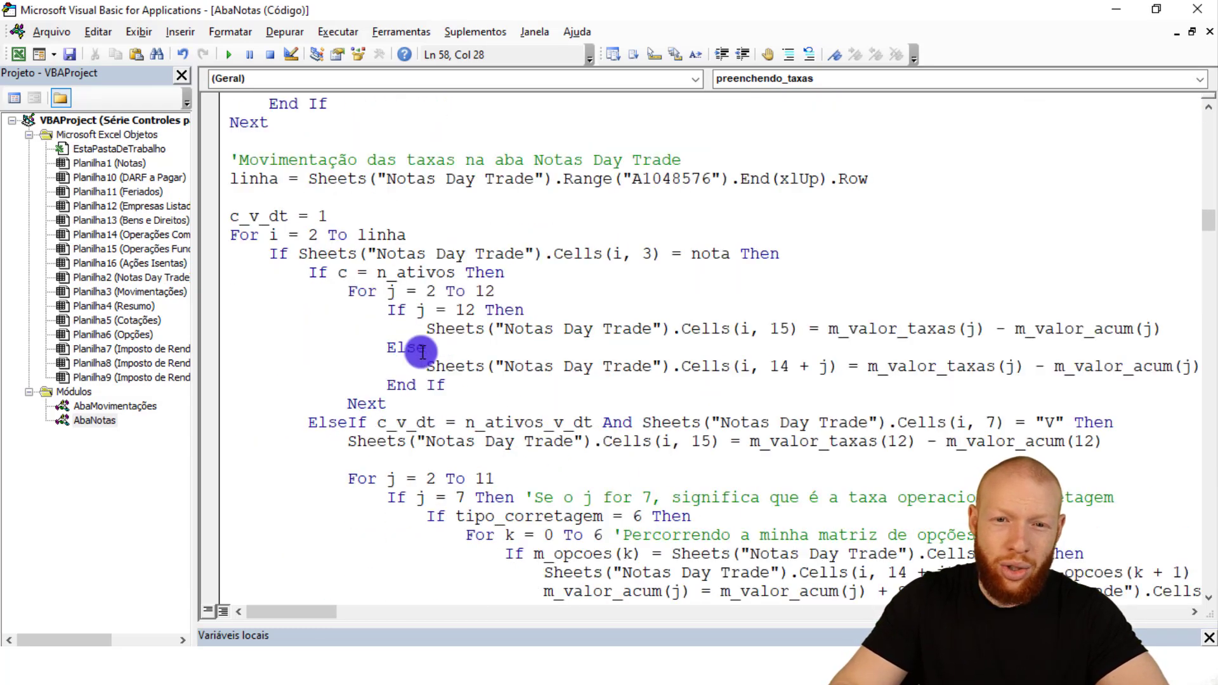
pyautogui.click(422, 440)
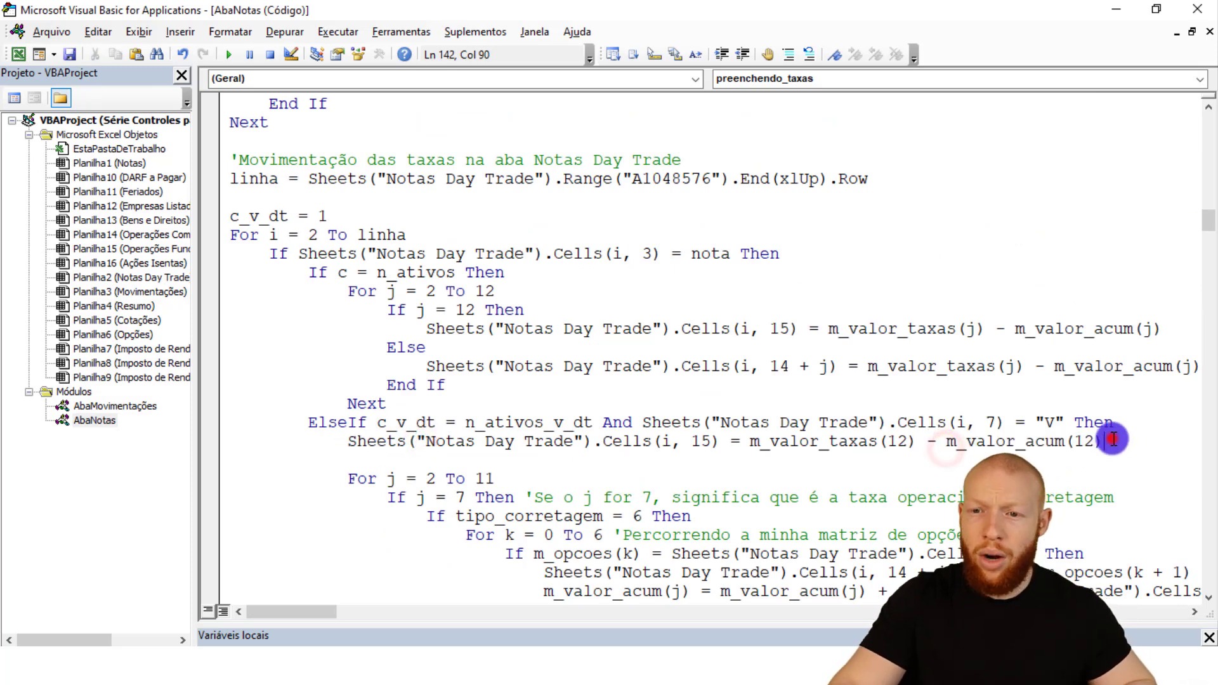
pyautogui.press('Return')
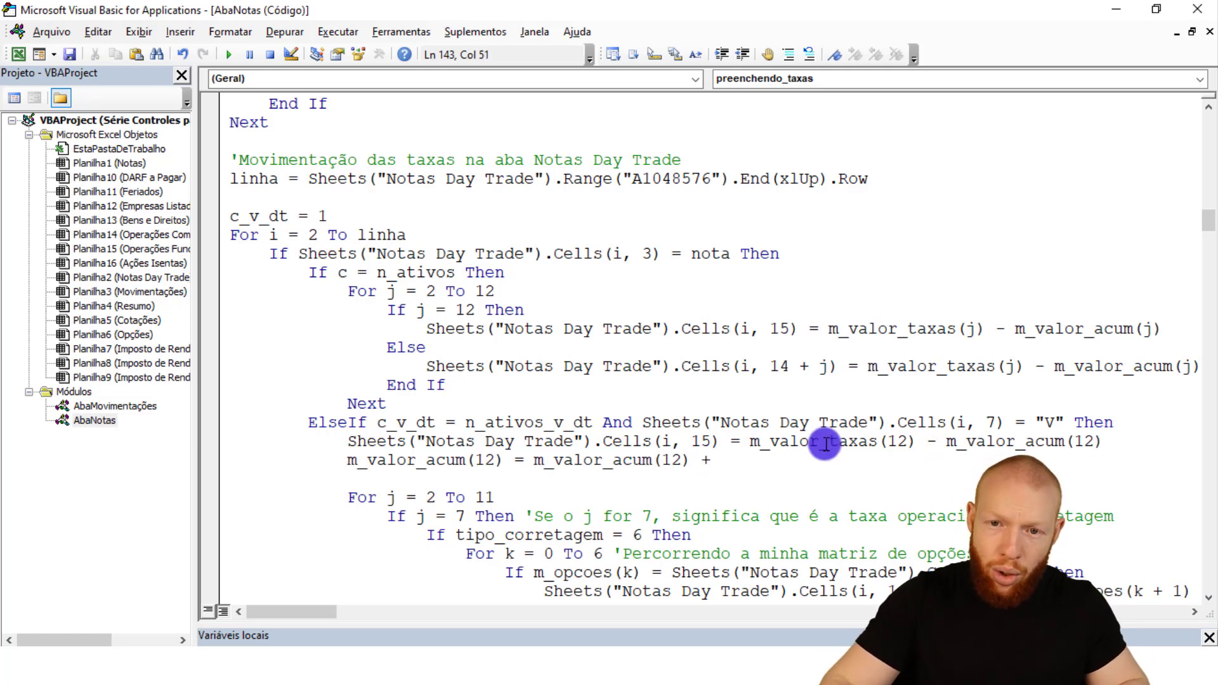
pyautogui.click(720, 444)
pyautogui.press('Return')
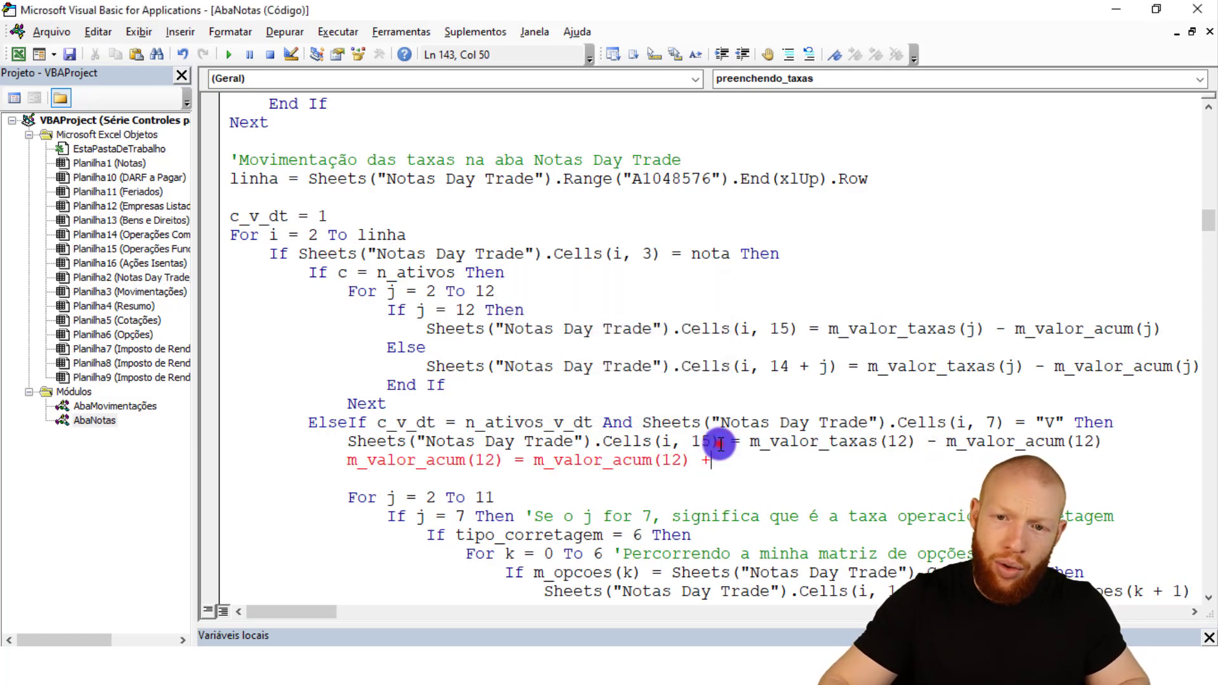
pyautogui.moveTo(346, 442); pyautogui.dragTo(721, 442)
pyautogui.click(736, 461)
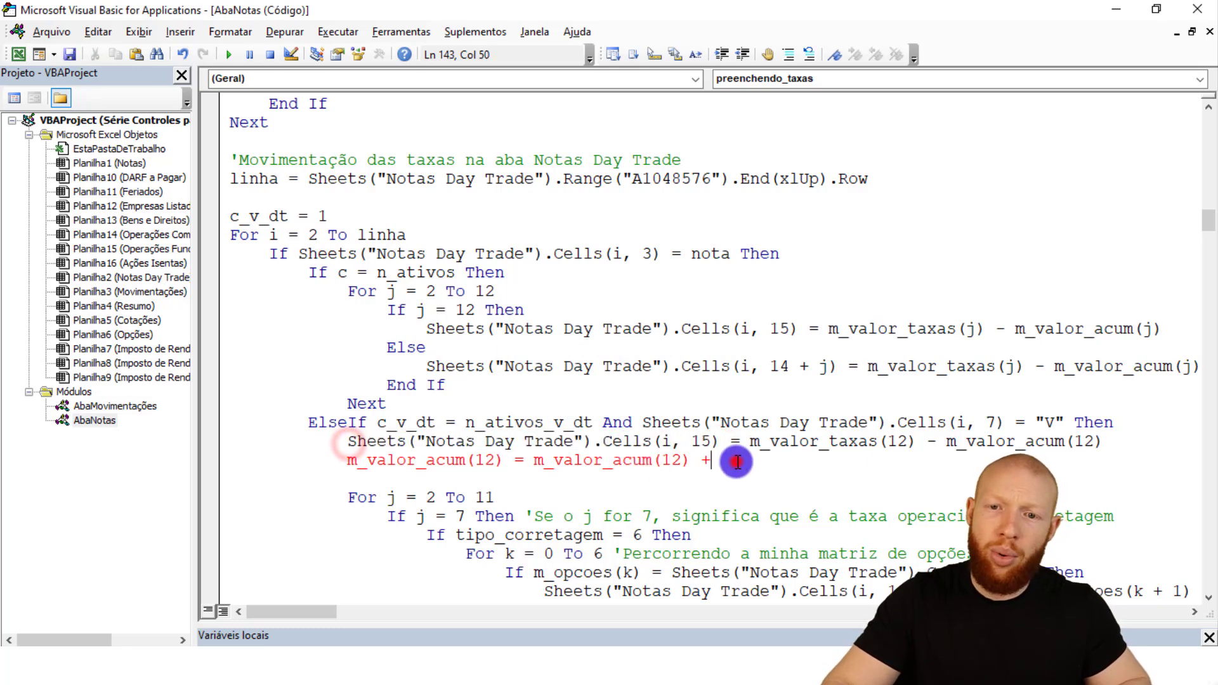
pyautogui.hotkey('ctrl', 'v')
pyautogui.click(787, 458)
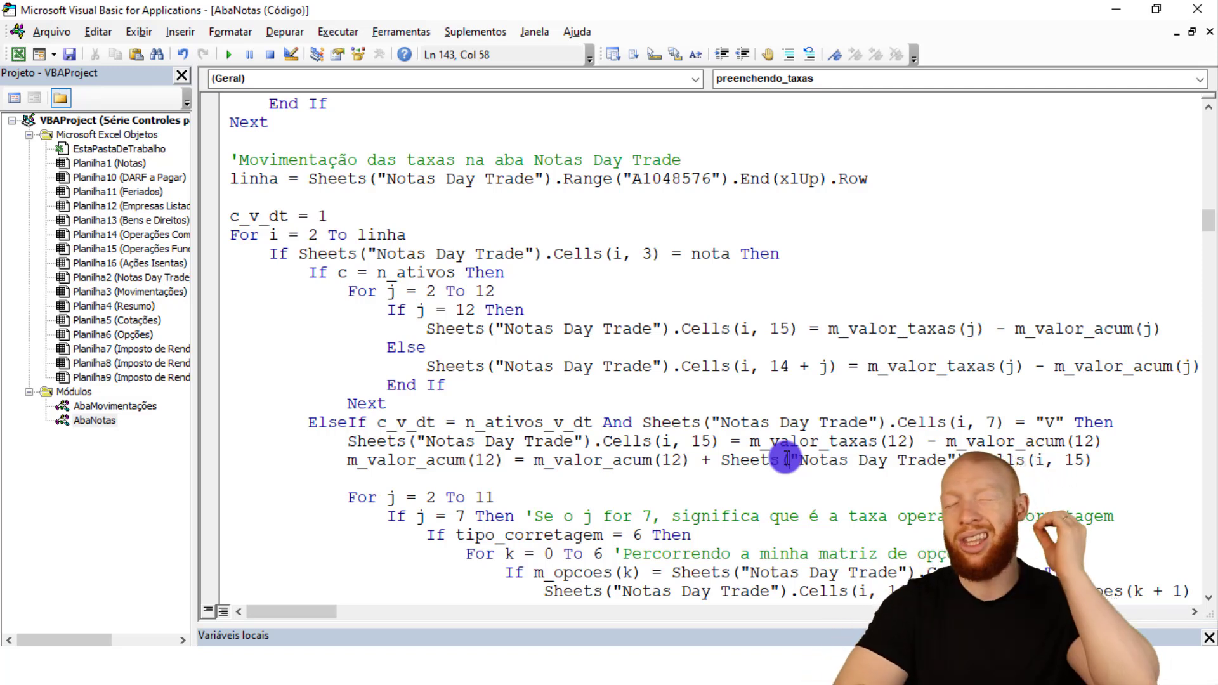
pyautogui.scroll(-2, 787, 458)
pyautogui.click(761, 347)
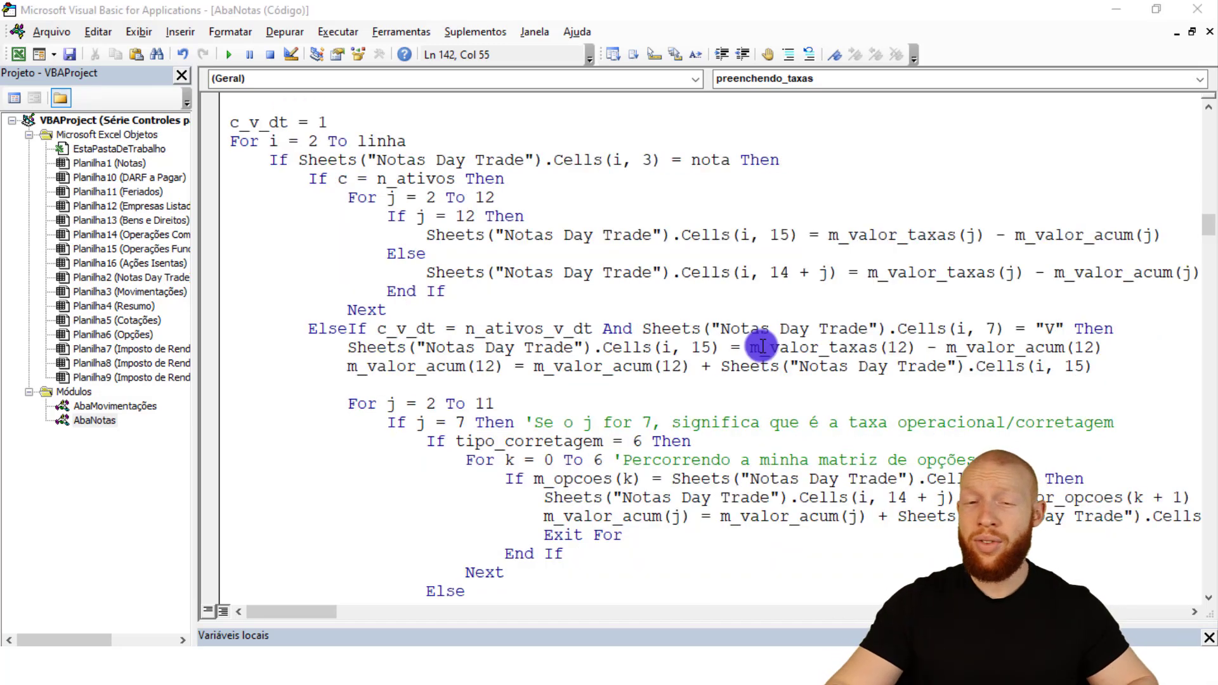
# Switch to the Excel workbook and set the year on the Bens e Direitos sheet to 2021
pyautogui.hotkey('alt', 'F11')
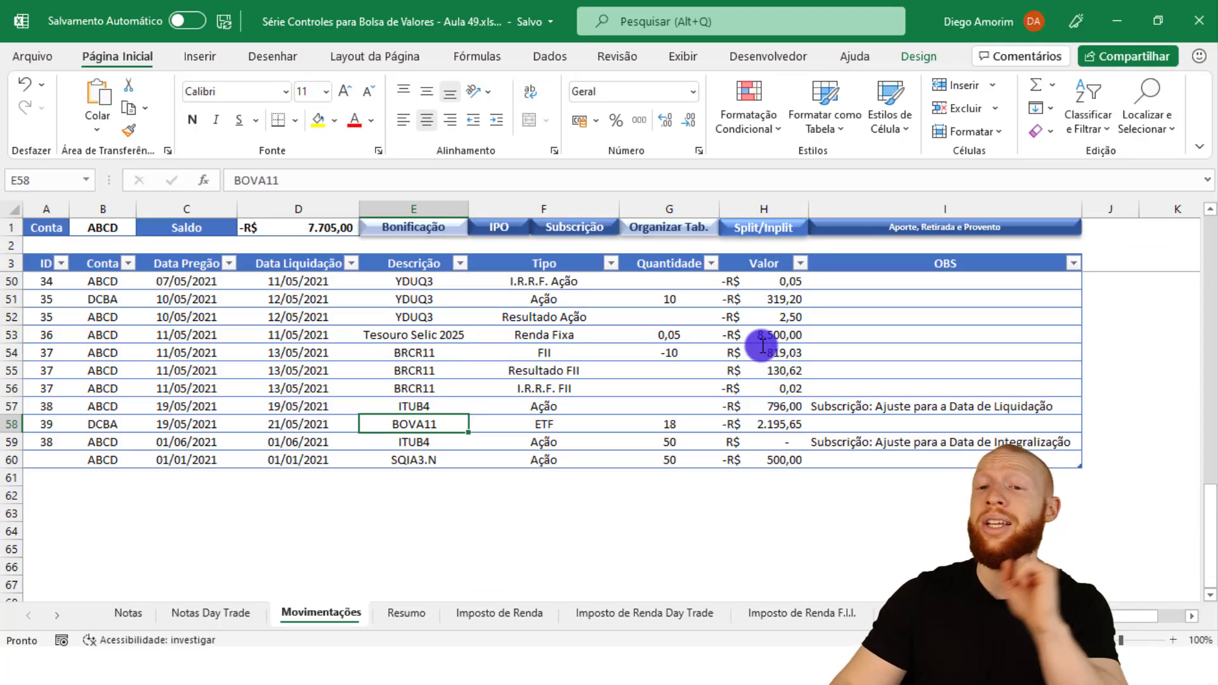
pyautogui.click(54, 615)
pyautogui.click(54, 616)
pyautogui.click(52, 615)
pyautogui.click(558, 613)
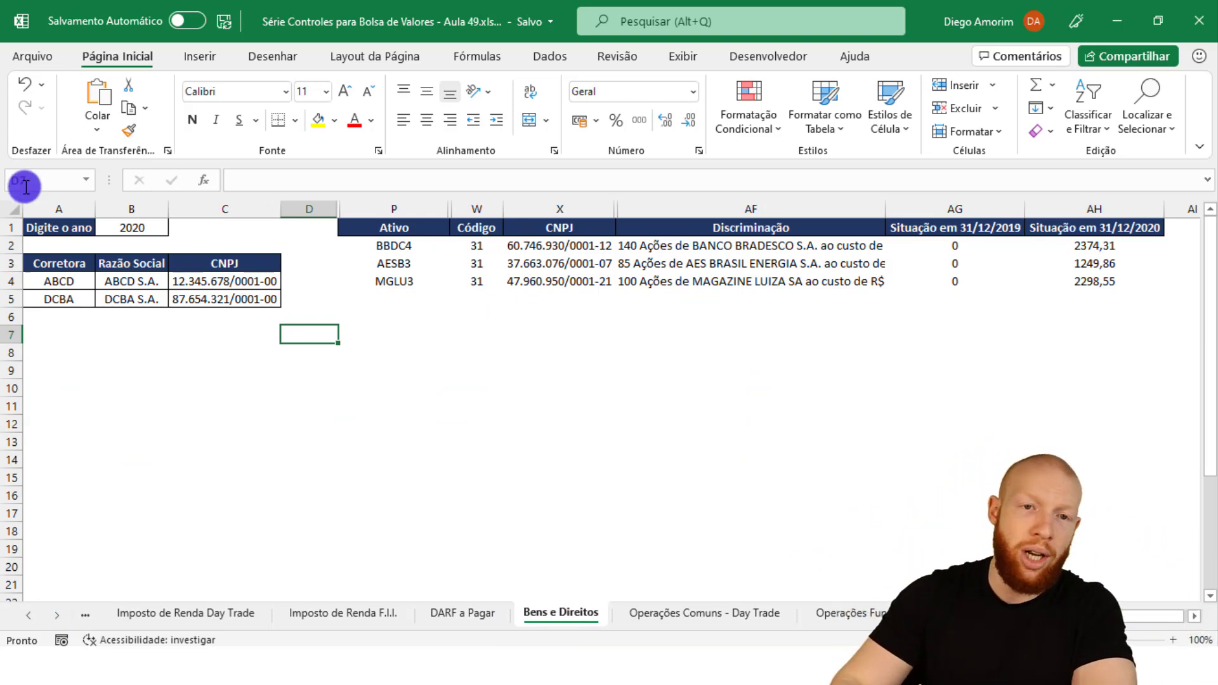
pyautogui.click(134, 229)
pyautogui.write('21')
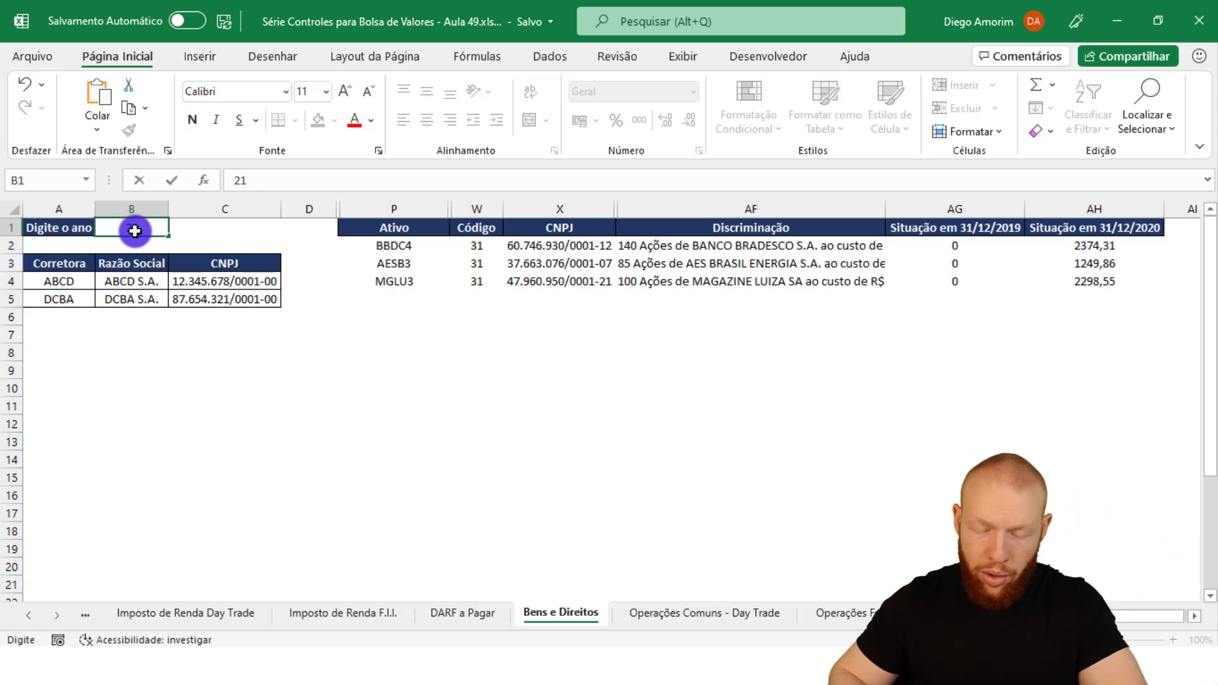
pyautogui.press('Return')
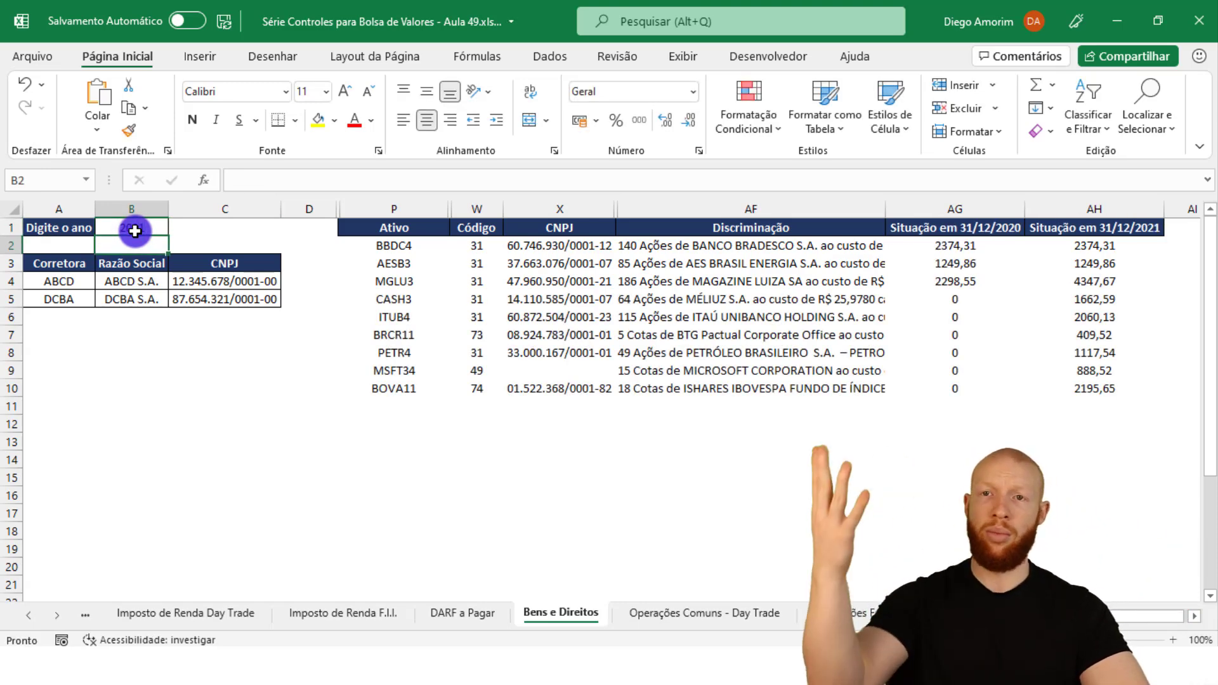
# Compare the Situação em 31/12/2020 and 31/12/2021 columns, focusing on the MGLU3 row
pyautogui.click(954, 209)
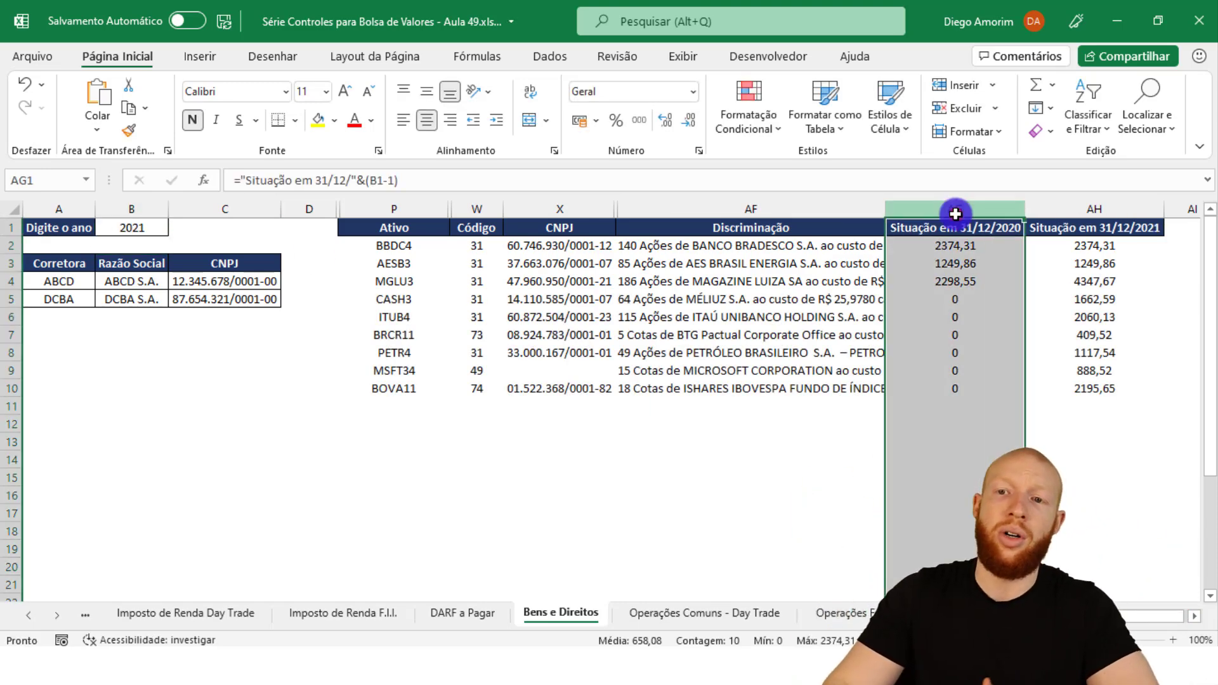
pyautogui.click(1093, 209)
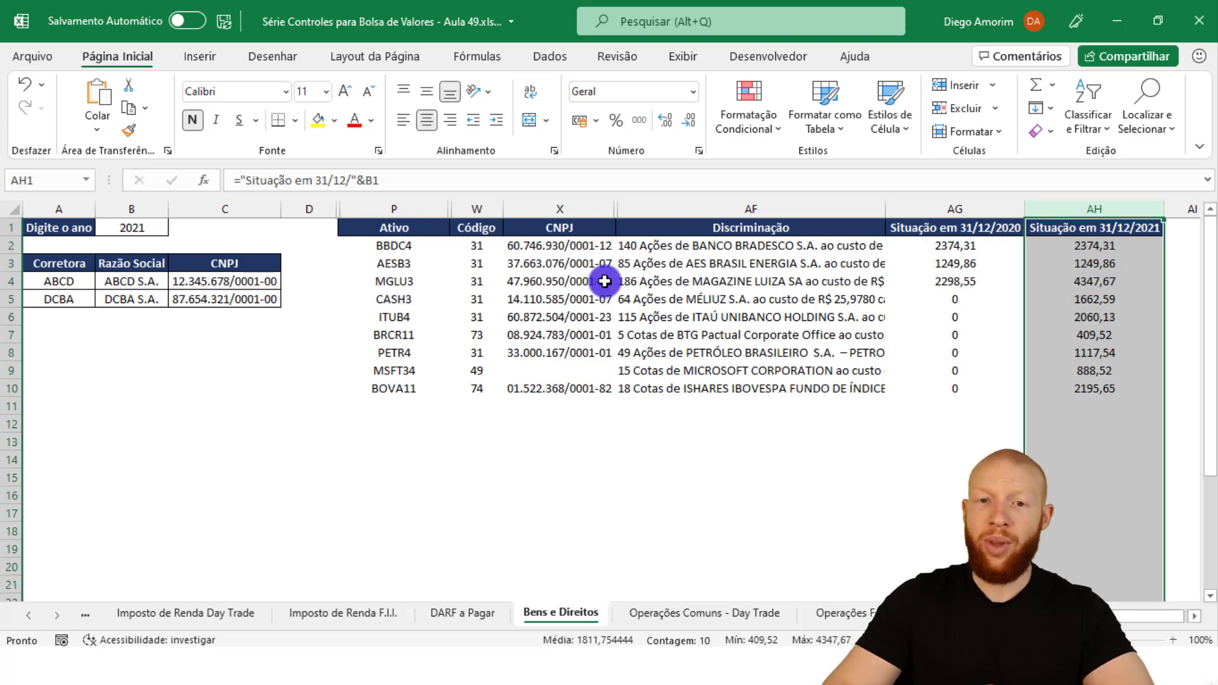
pyautogui.click(936, 282)
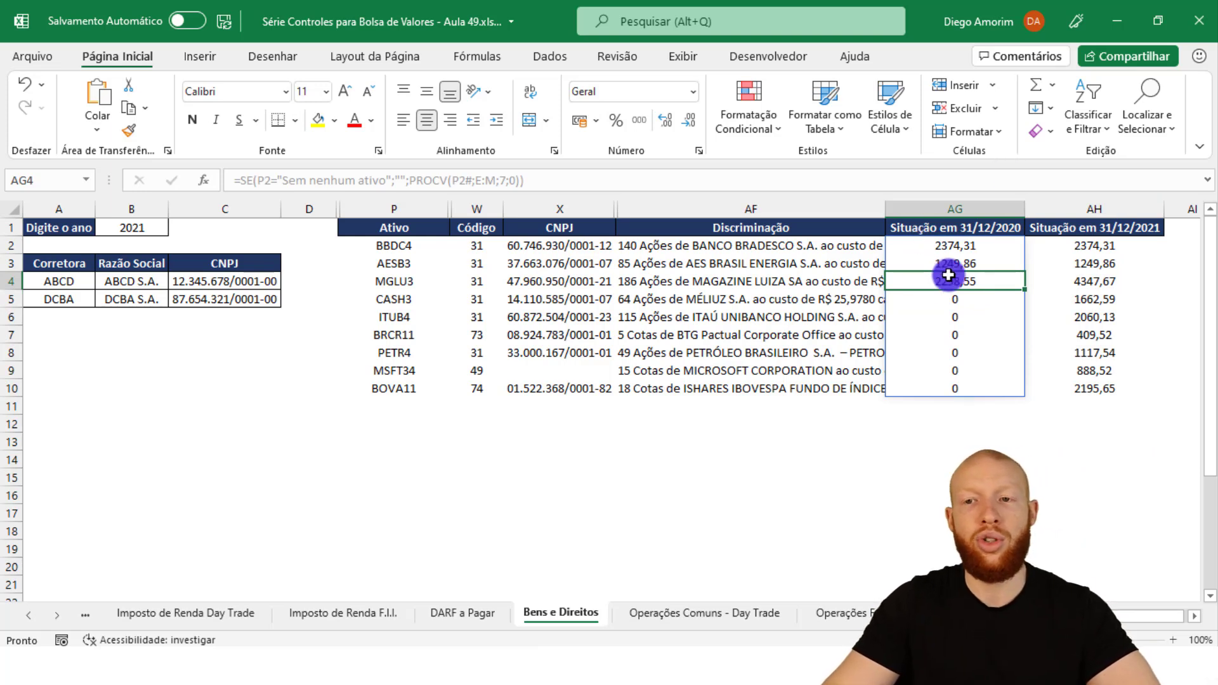
pyautogui.click(1060, 281)
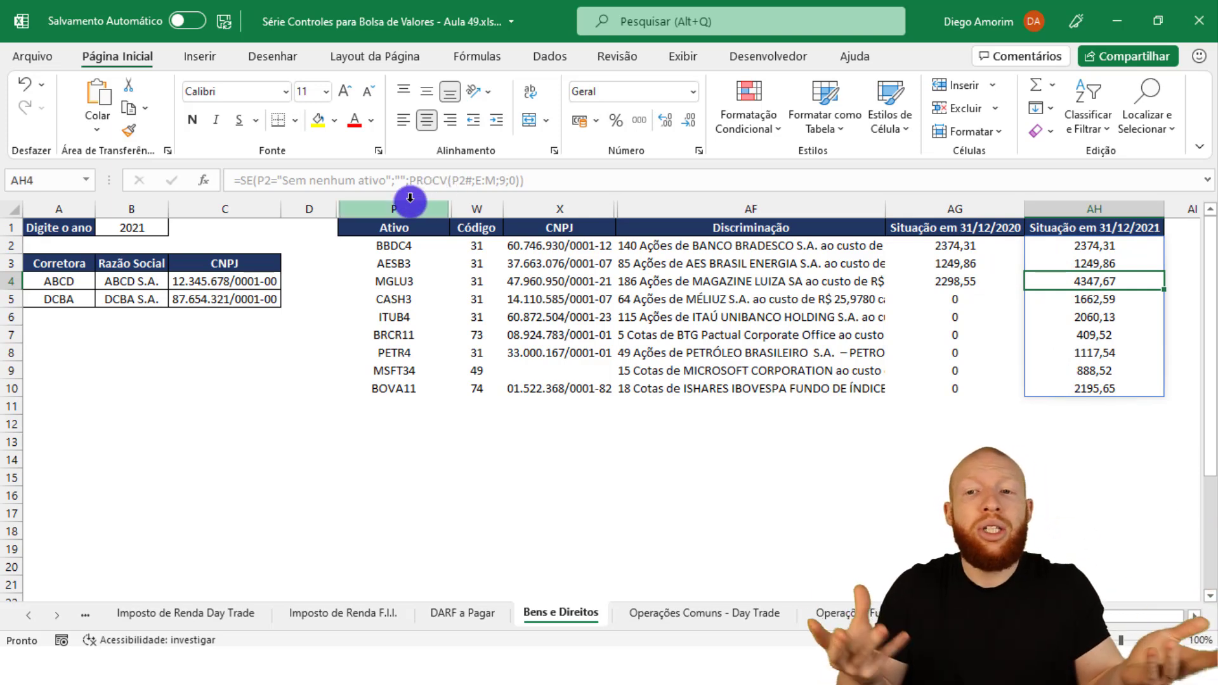
pyautogui.click(914, 207)
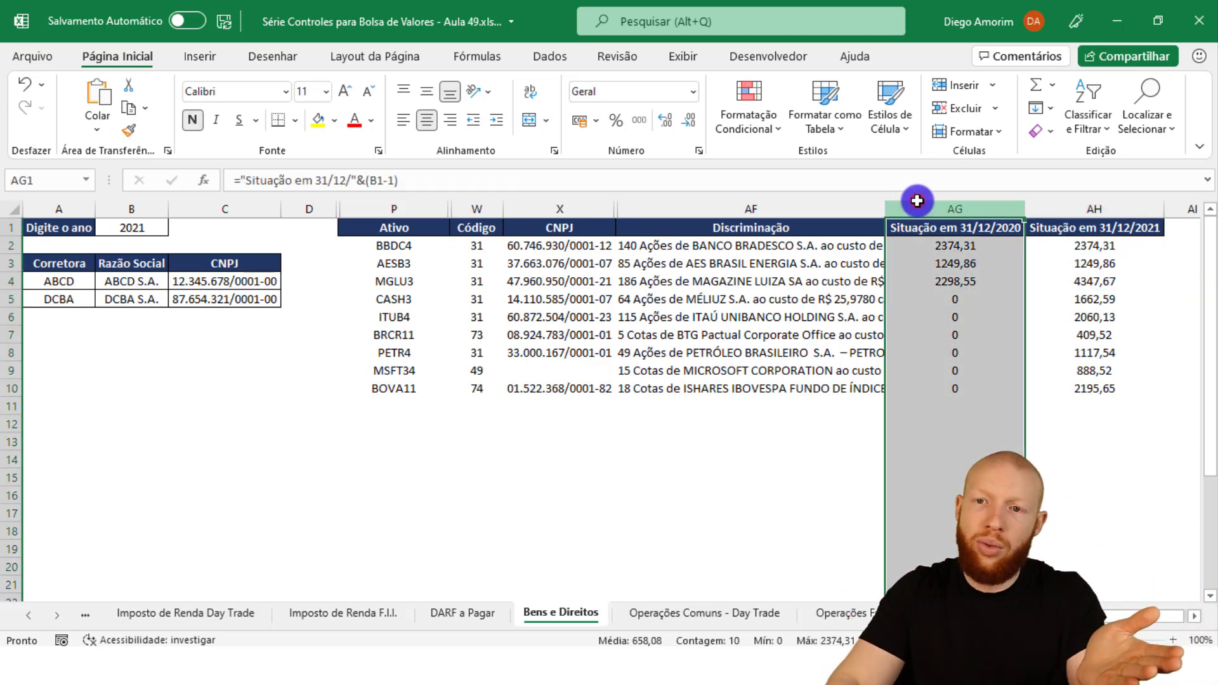
pyautogui.click(1110, 207)
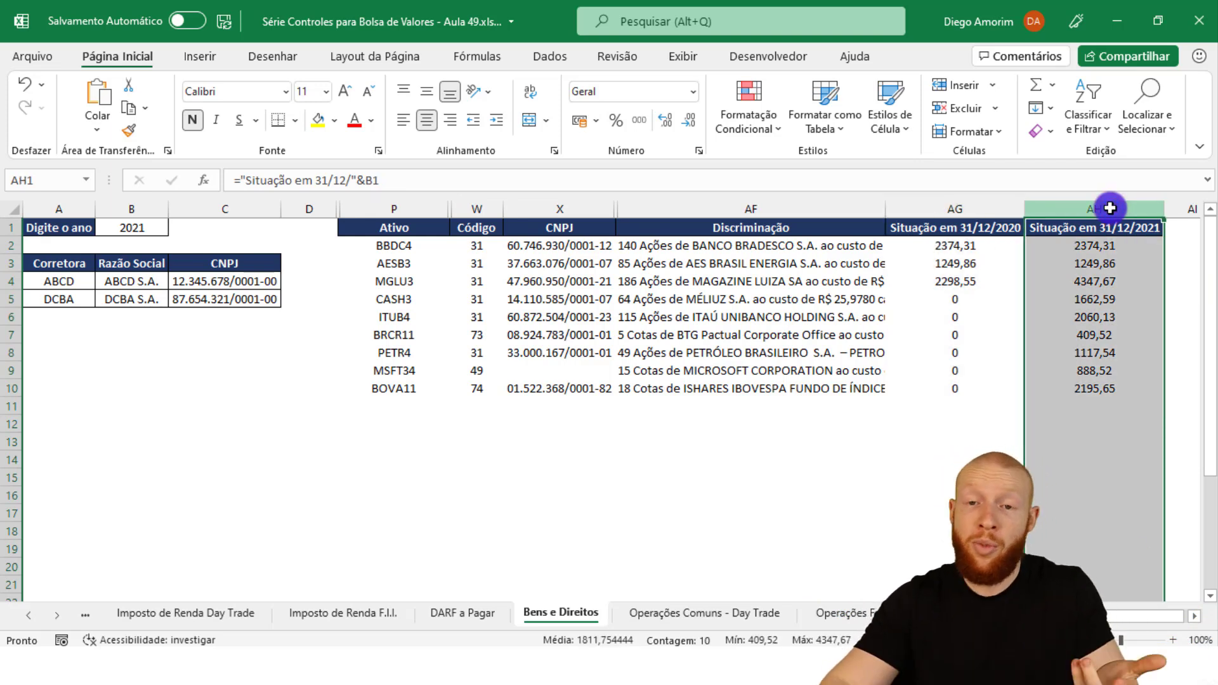
pyautogui.click(1079, 280)
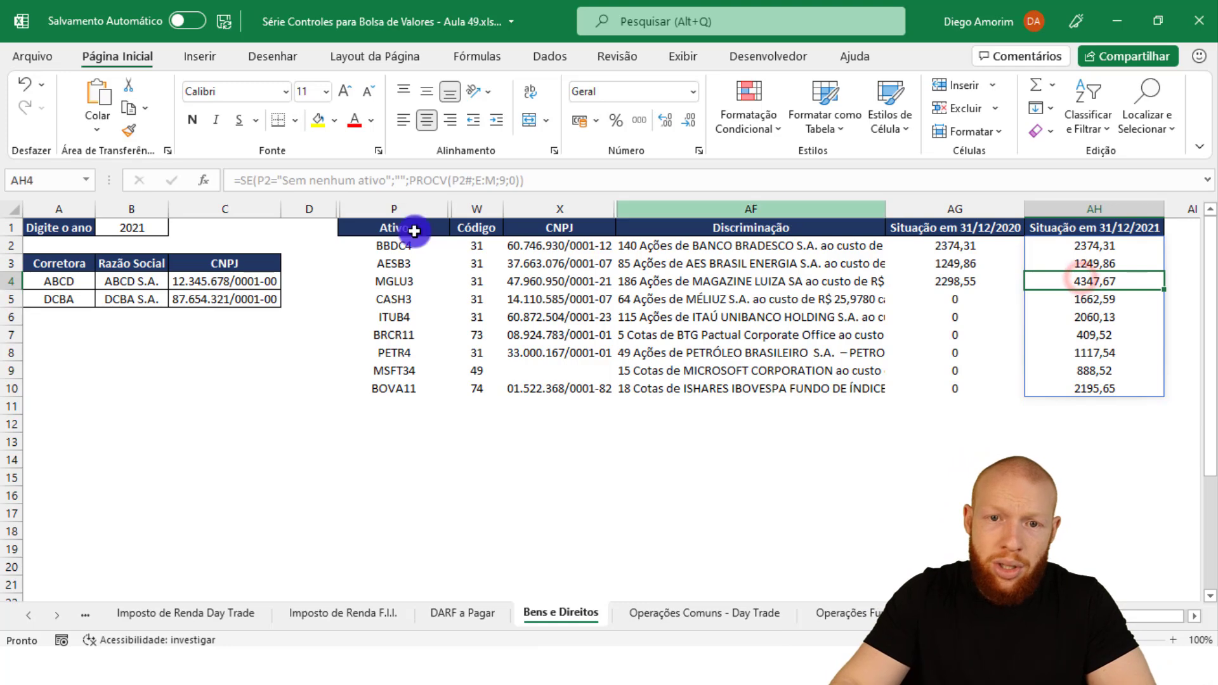
pyautogui.click(399, 281)
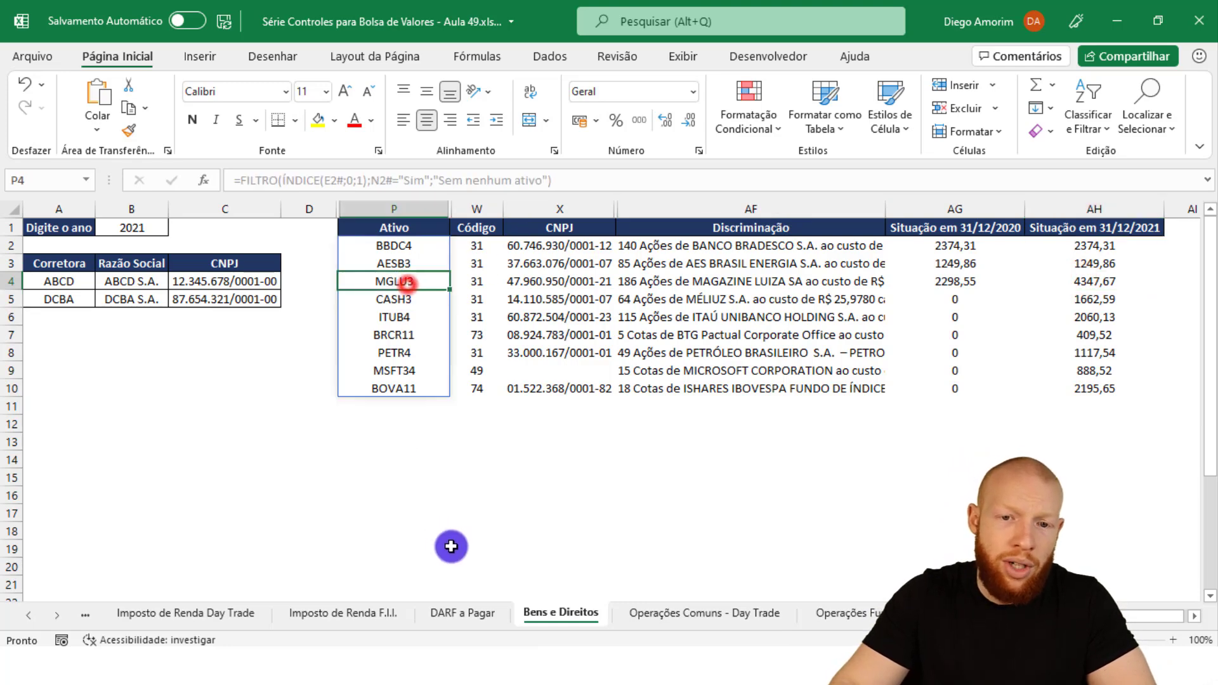
# Unhide the columns between Ativo and Valor Atual on the Resumo sheet and check the MGLU3 quantity
pyautogui.click(46, 615)
pyautogui.click(235, 614)
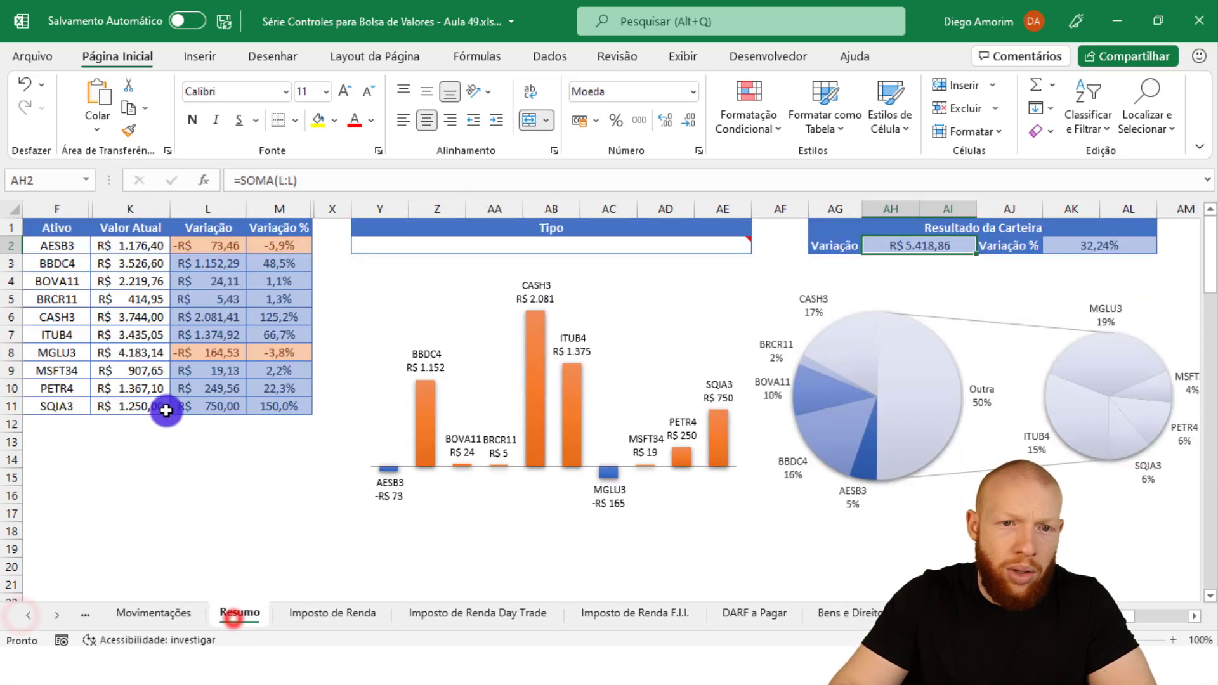
pyautogui.click(59, 354)
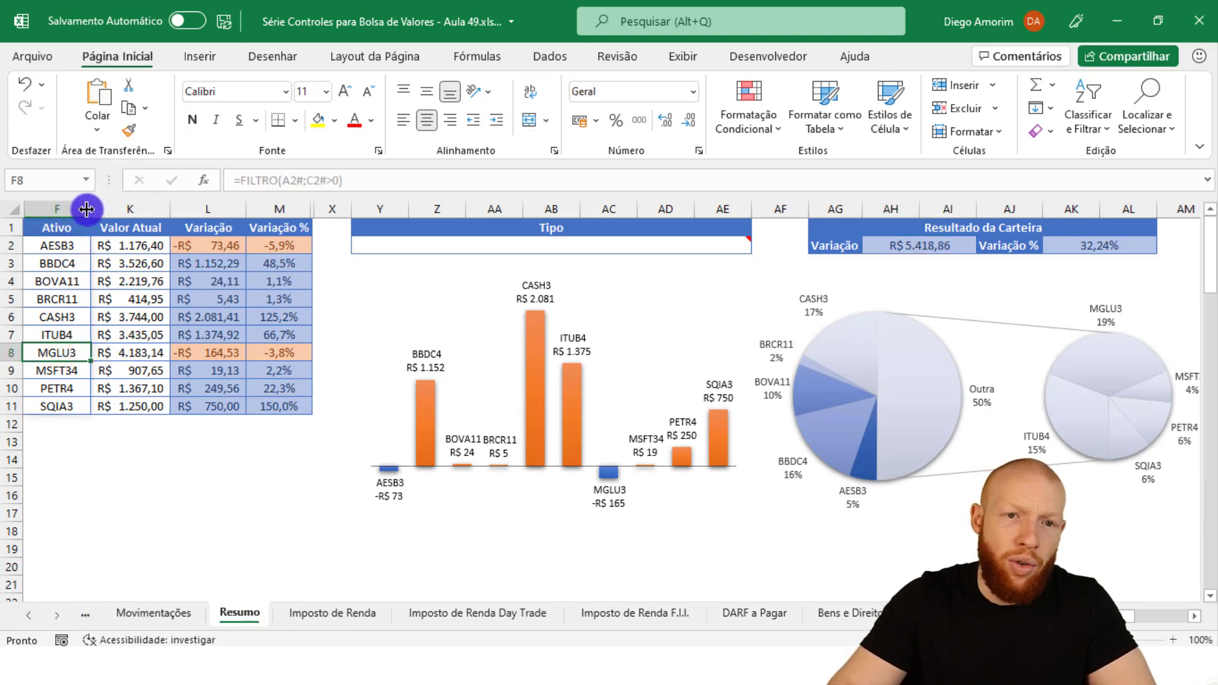
pyautogui.moveTo(90, 208); pyautogui.dragTo(117, 207)
pyautogui.rightClick(122, 211)
pyautogui.click(181, 508)
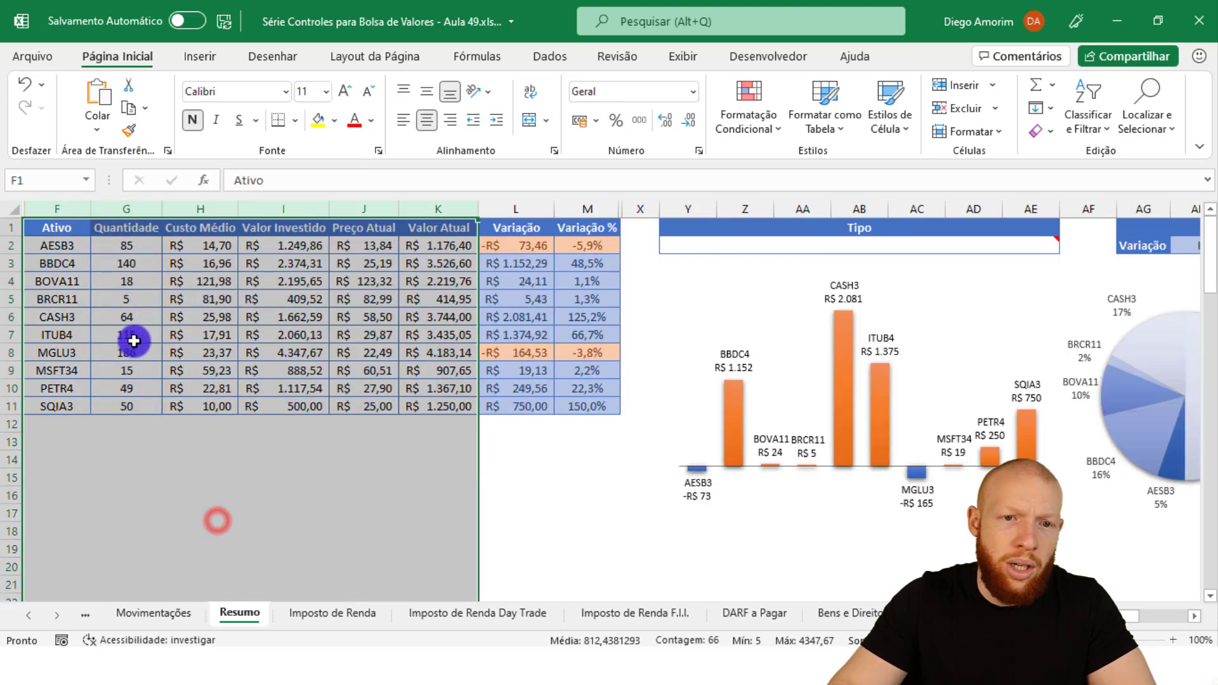
pyautogui.click(132, 351)
# Hide the Quantidade, Custo Médio, Valor Investido and Preço Atual columns (G to J) on the Resumo sheet
pyautogui.moveTo(143, 209); pyautogui.dragTo(364, 208)
pyautogui.rightClick(365, 209)
pyautogui.click(464, 504)
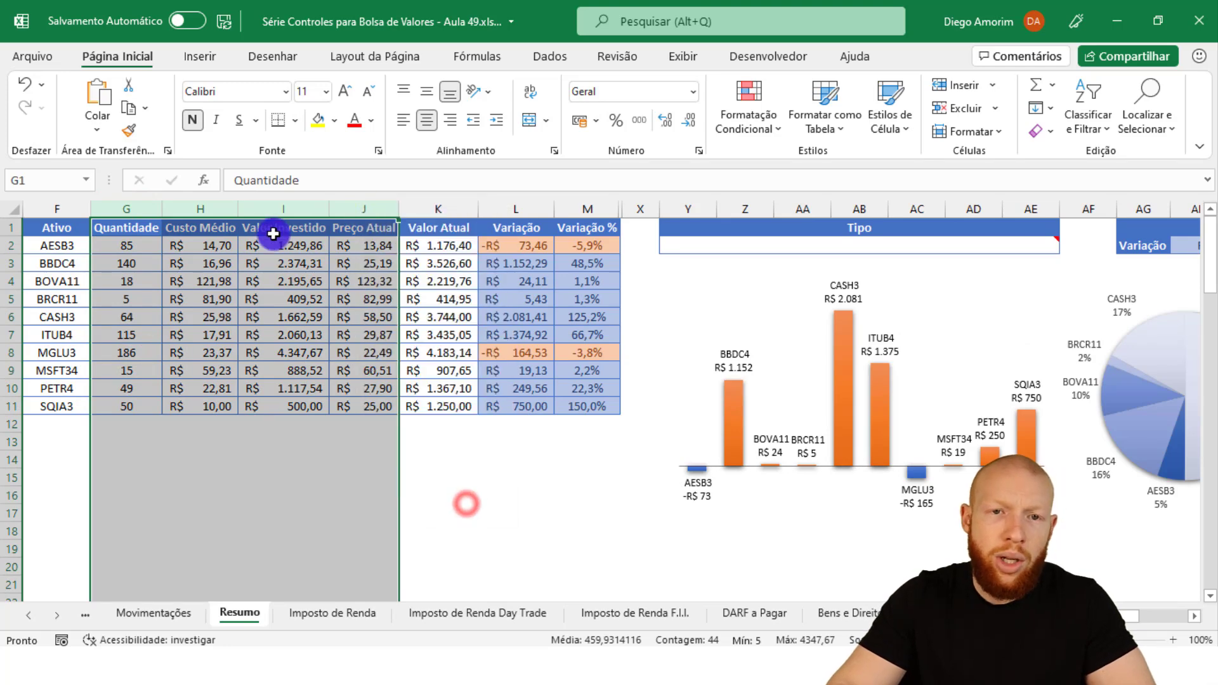
pyautogui.rightClick(285, 213)
pyautogui.click(397, 492)
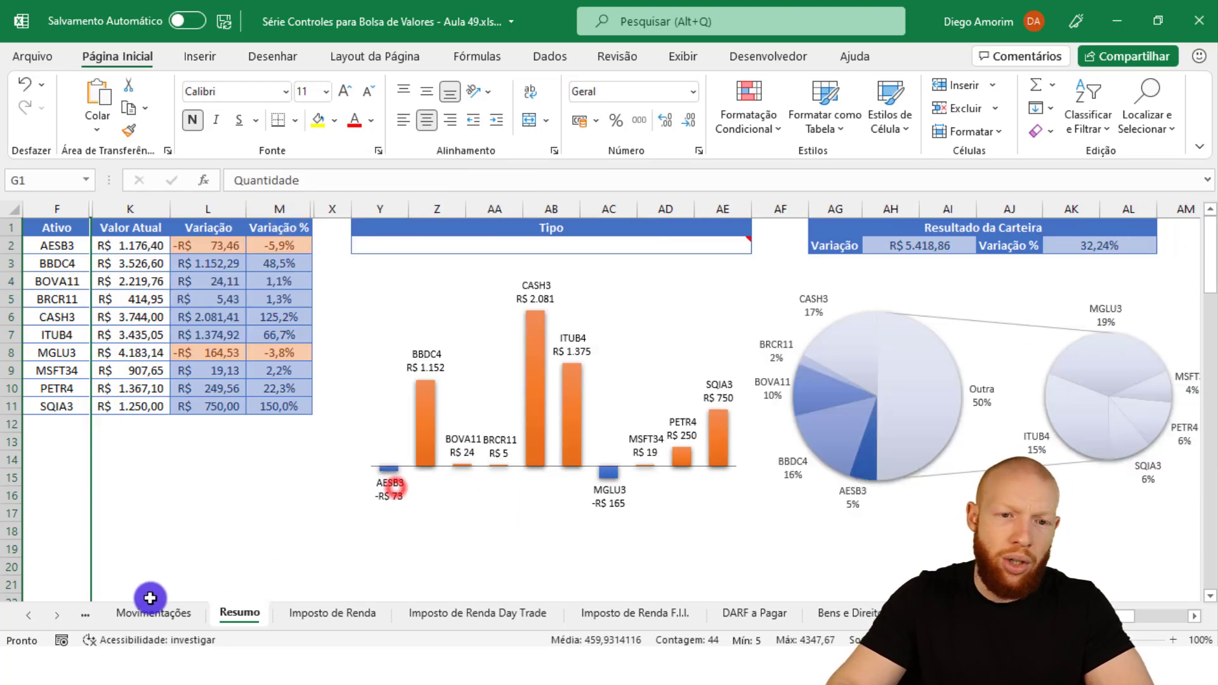
# Duplicate the last BOVA11 entry of the Notas sheet into row 23
pyautogui.click(30, 614)
pyautogui.click(30, 614)
pyautogui.click(102, 614)
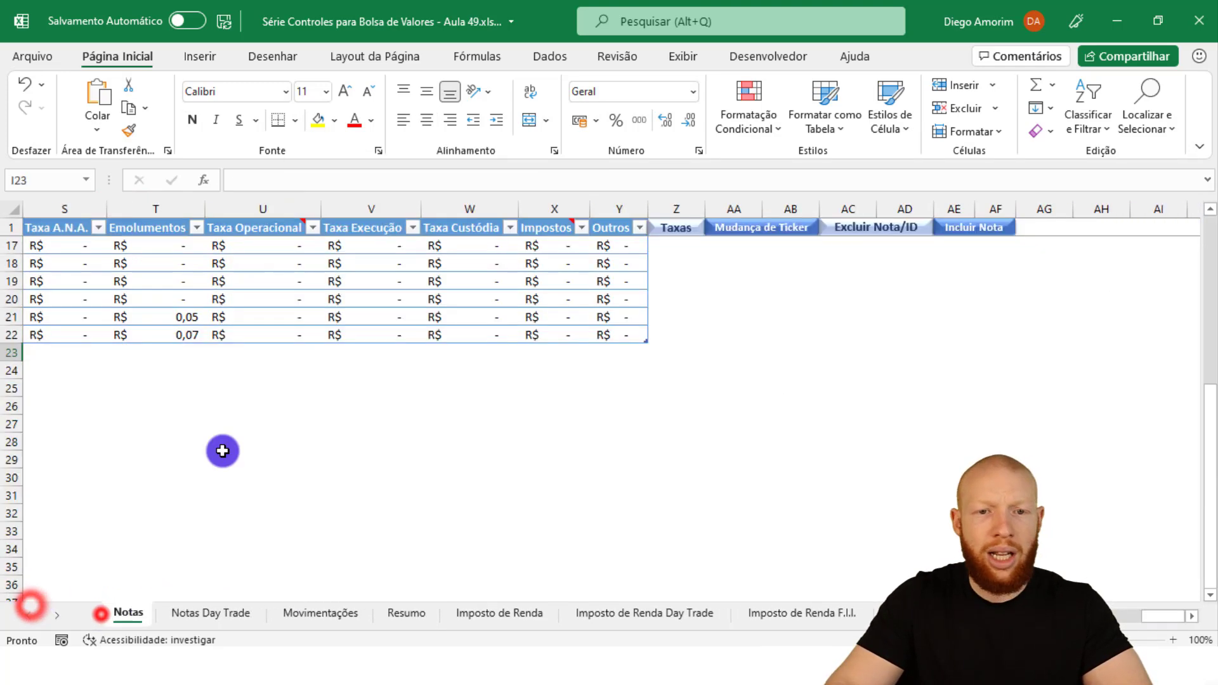
pyautogui.click(149, 370)
pyautogui.press('Home')
pyautogui.press('Up')
pyautogui.press('Up')
pyautogui.hotkey('ctrl', 'shift', 'Right')
pyautogui.hotkey('shift', 'Down')
pyautogui.hotkey('ctrl', 'd')
# Clear the Incluída and ID cells of row 23 and set its Nota to 1249
pyautogui.press('Down')
pyautogui.hotkey('shift', 'Right')
pyautogui.press('Delete')
pyautogui.press('Right')
pyautogui.press('Right')
pyautogui.write('124')
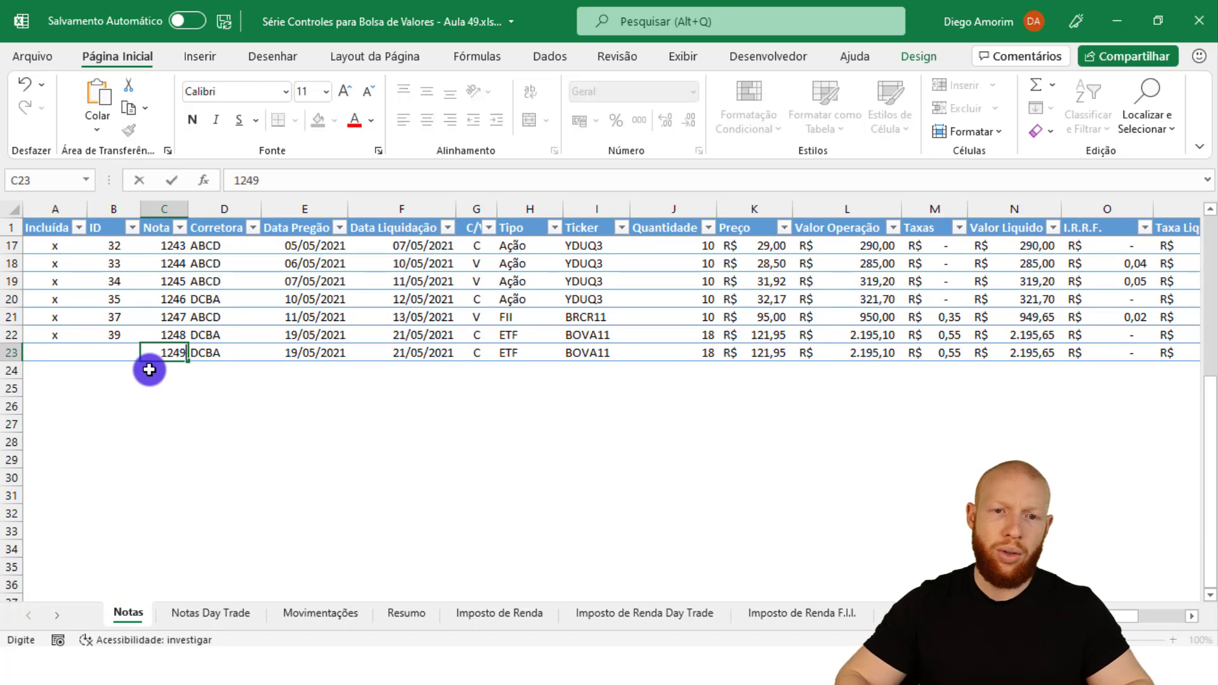
pyautogui.write('9')
pyautogui.press('Tab')
# Set row 23's Corretora to ABCD, both its trade and settlement dates to 14/07/2021, and its C/V to V
pyautogui.write('A')
pyautogui.press('Tab')
pyautogui.hotkey('ctrl', ';')
pyautogui.press('Tab')
pyautogui.hotkey('ctrl', ';')
pyautogui.press('Tab')
pyautogui.write('V')
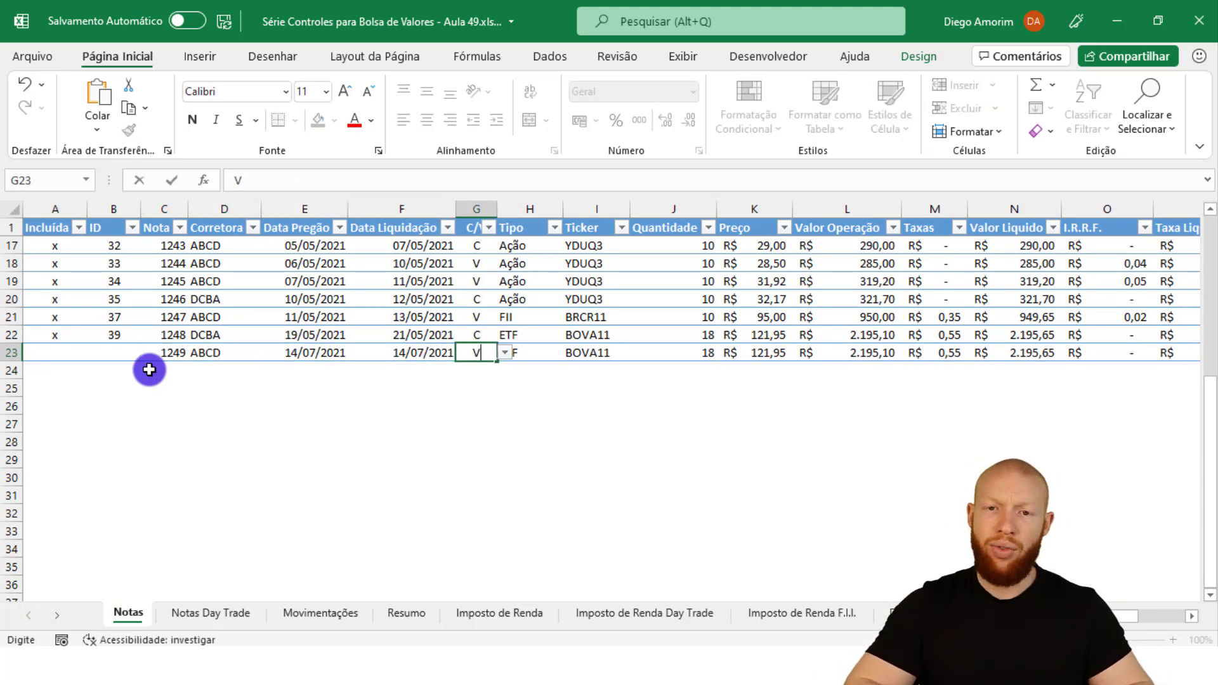
pyautogui.press('Tab')
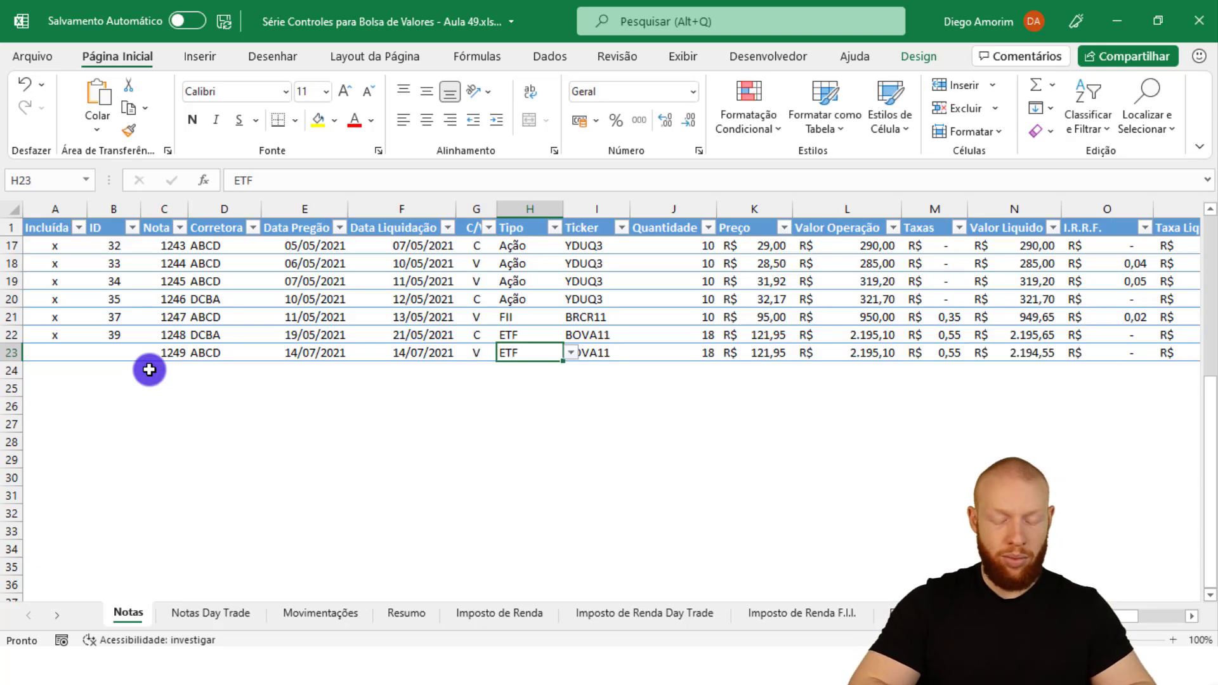
# Set row 23's Tipo to Ação and its Ticker to MGLU3
pyautogui.write('Ação')
pyautogui.press('Tab')
pyautogui.write('MGLU3')
pyautogui.press('Tab')
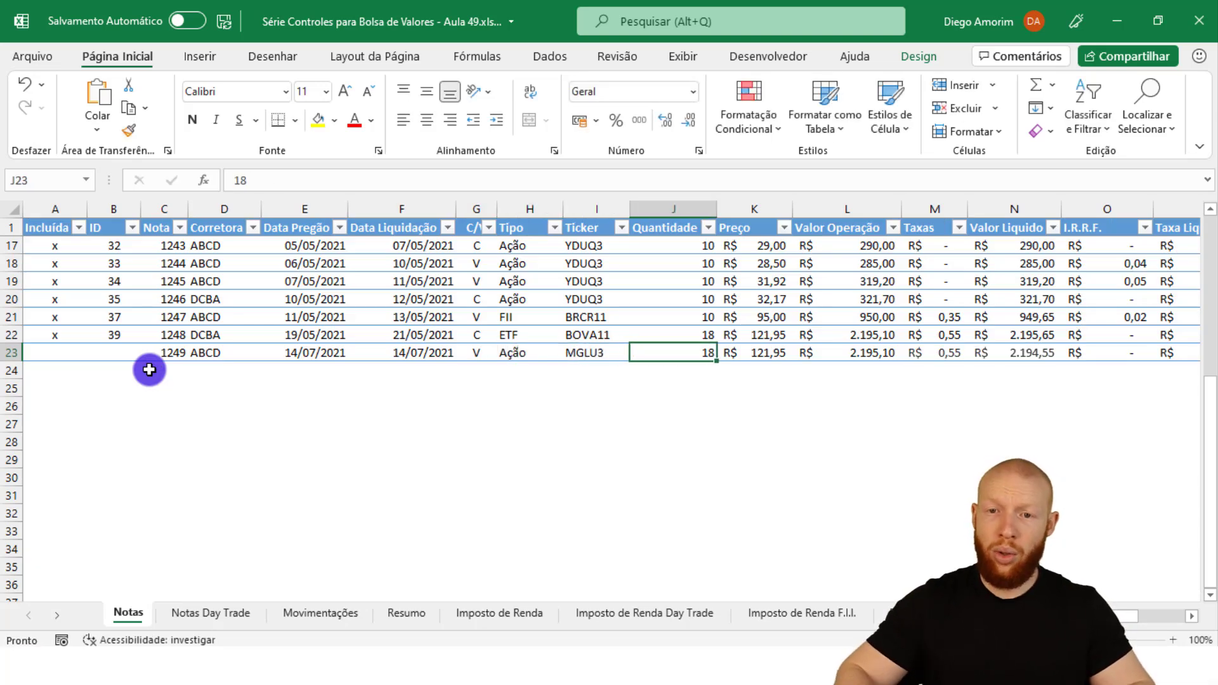
# Set row 23's Quantidade to 186 and its Preço to 25,14
pyautogui.write('186')
pyautogui.press('Tab')
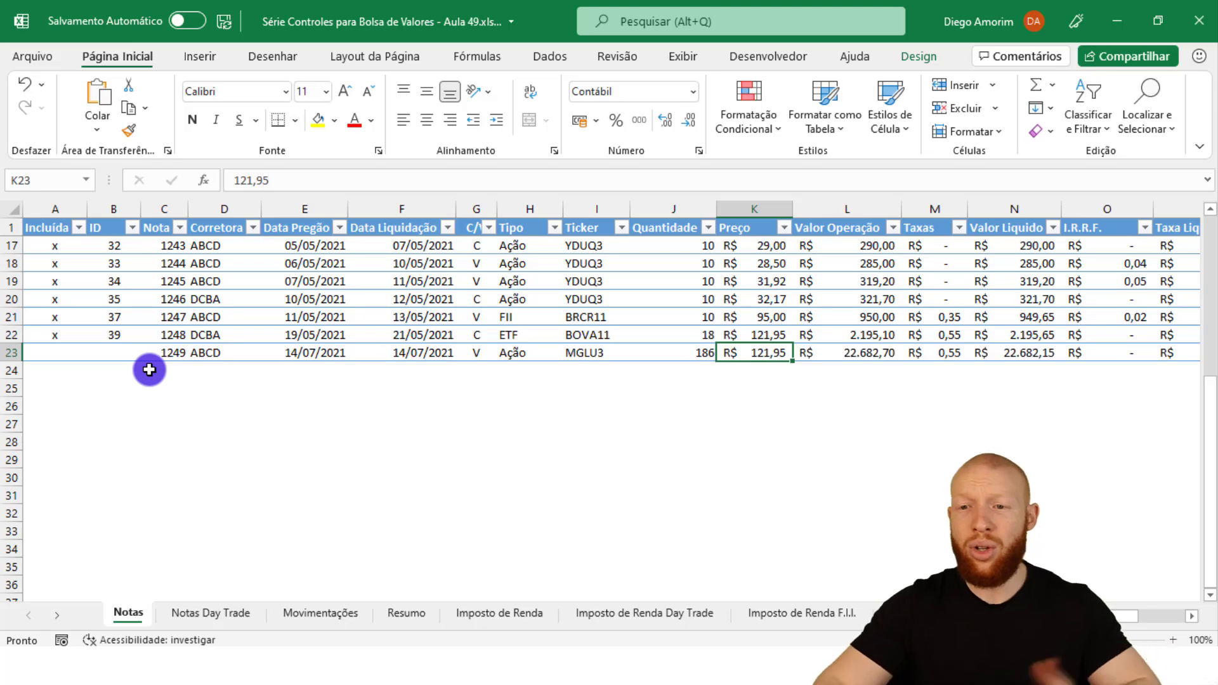
pyautogui.moveTo(1207, 398); pyautogui.dragTo(1209, 306)
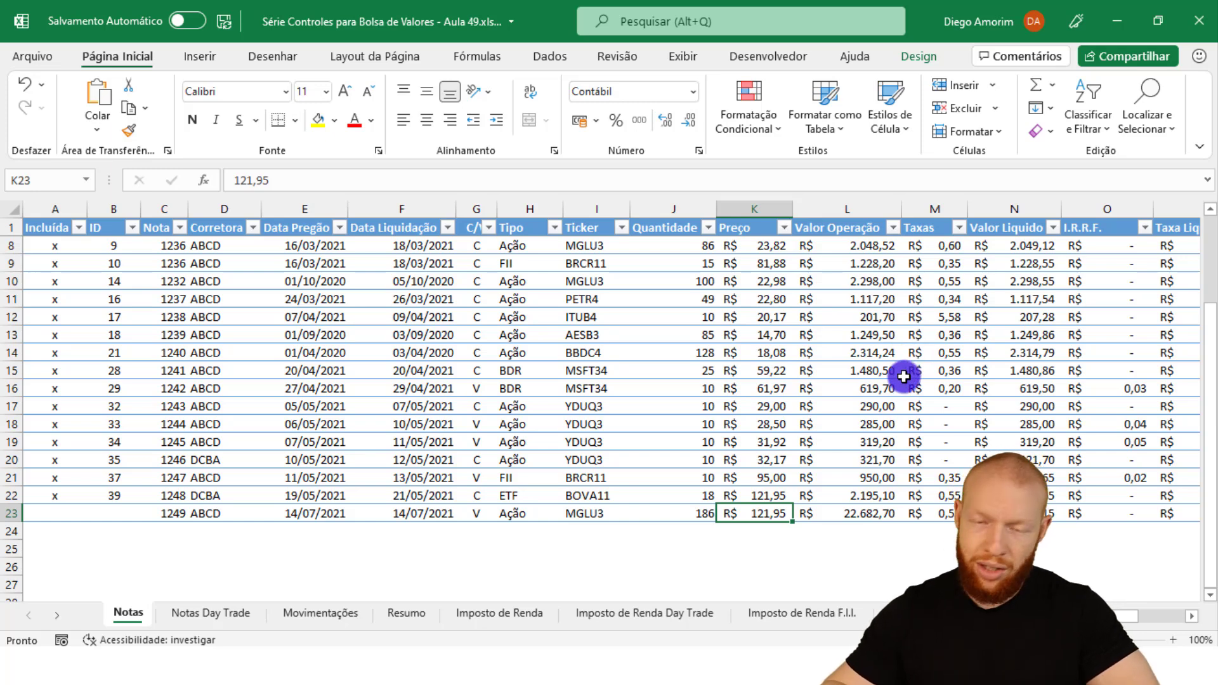
pyautogui.write('25,1')
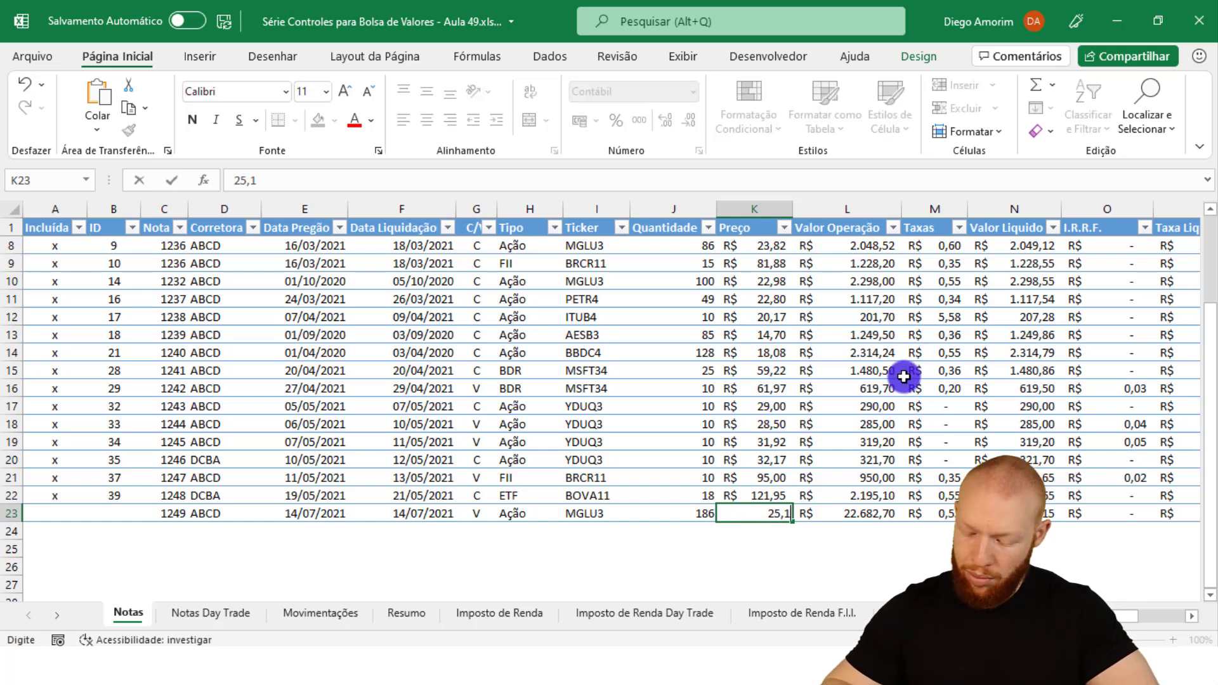
pyautogui.press('Return')
# Set row 23's I.R.R.F. to 0,25
pyautogui.press('Up')
pyautogui.press('Right')
pyautogui.press('Right')
pyautogui.press('Right')
pyautogui.press('Right')
pyautogui.press('Right')
pyautogui.press('Right')
pyautogui.press('Right')
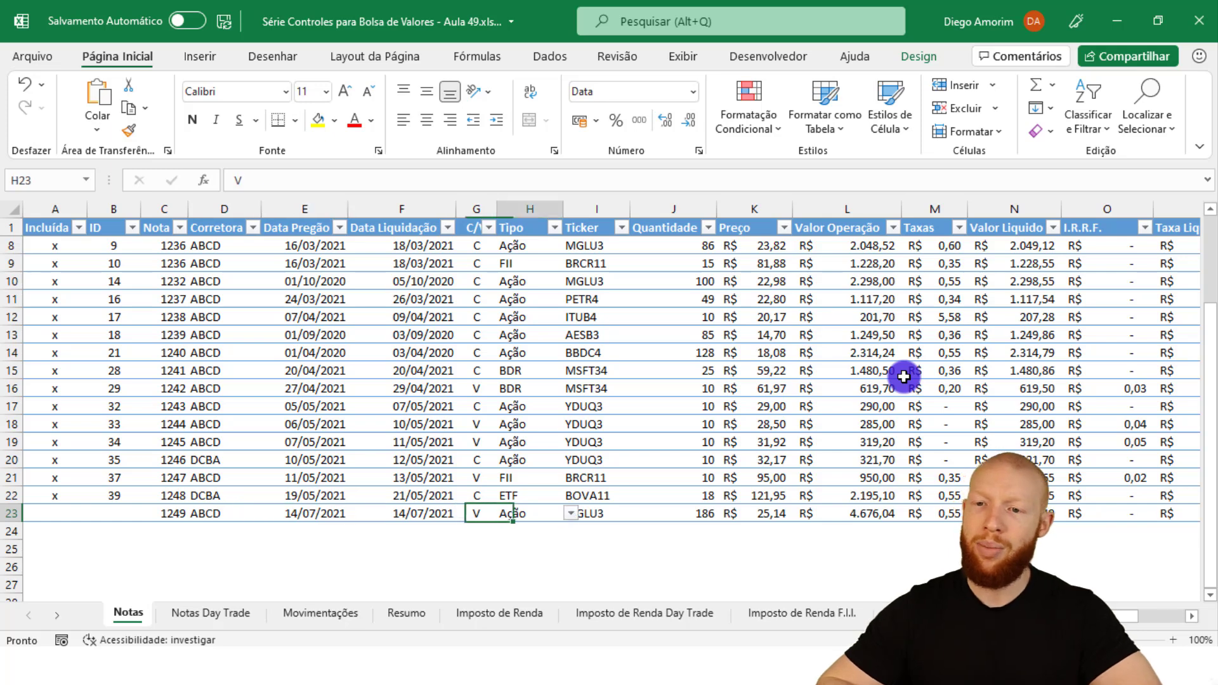
pyautogui.press('Right')
pyautogui.press('Right')
pyautogui.press('Right')
pyautogui.press('Right')
pyautogui.press('Right')
pyautogui.press('Right')
pyautogui.press('Right')
pyautogui.press('Right')
pyautogui.press('Right')
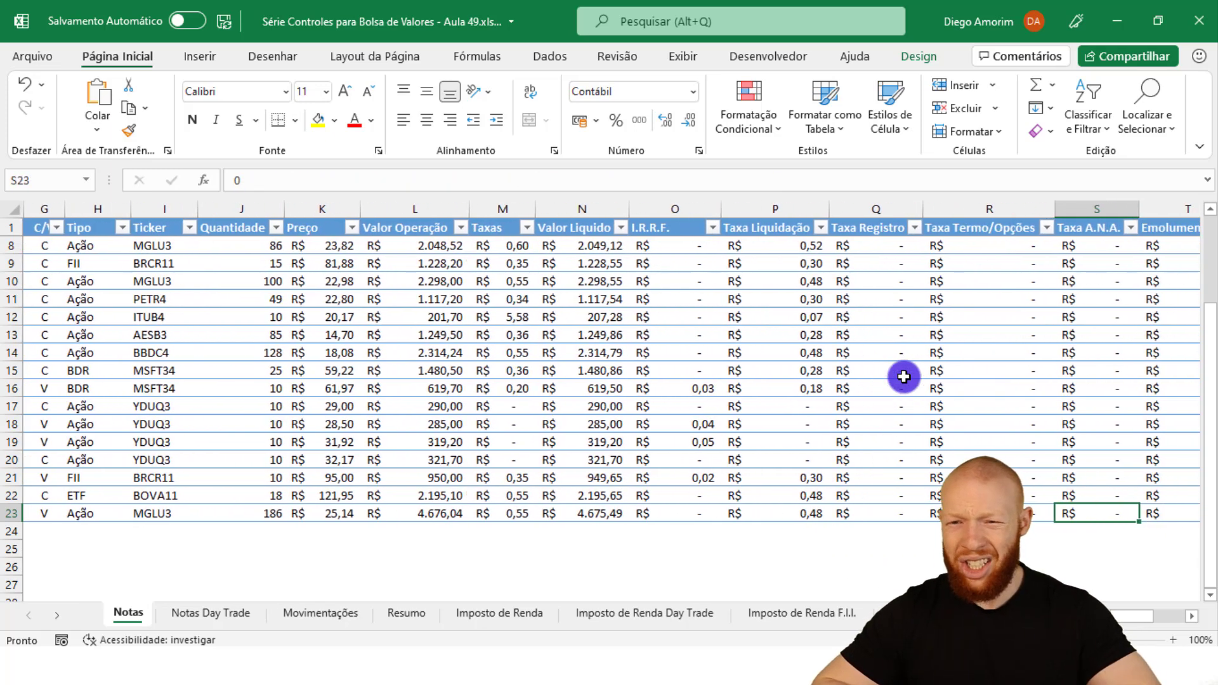
pyautogui.press('Left')
pyautogui.press('Left')
pyautogui.press('Left')
pyautogui.press('Left')
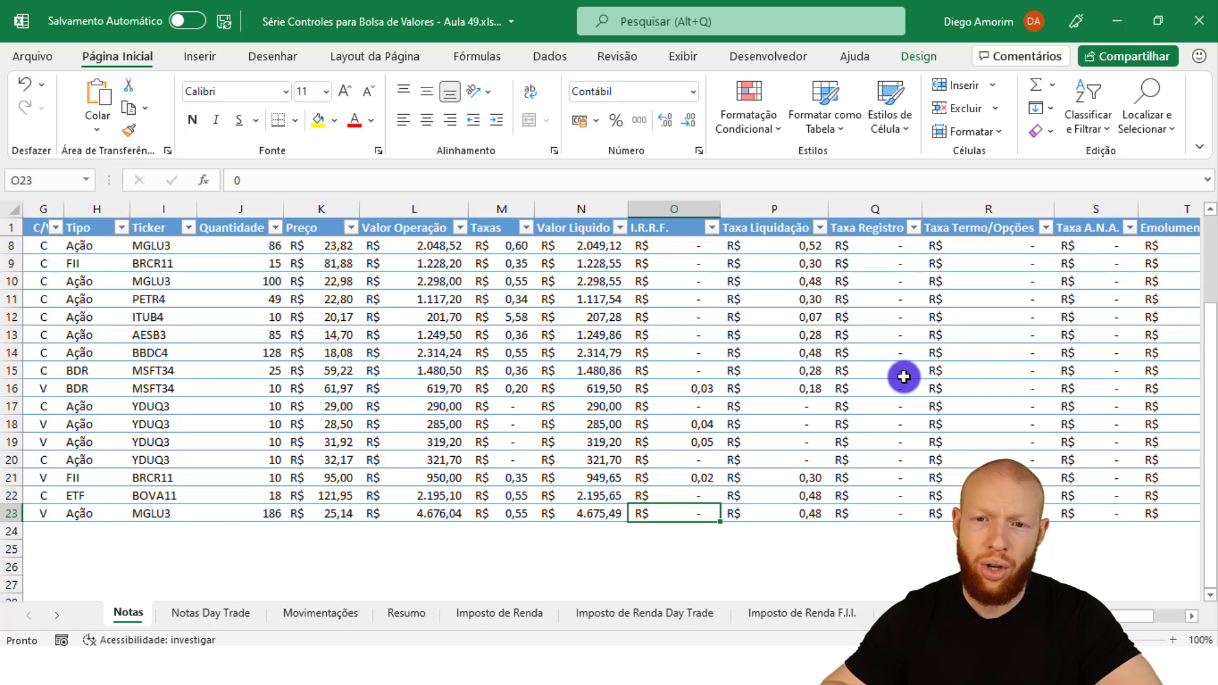
pyautogui.write('0')
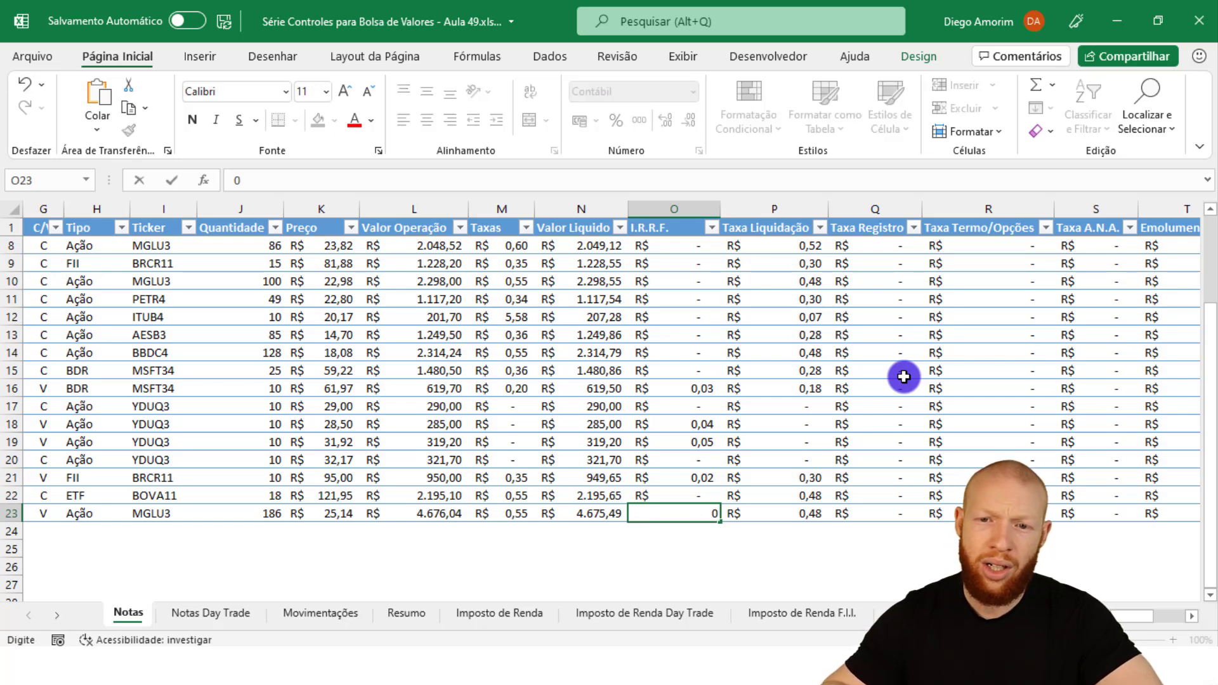
pyautogui.press('Right')
# Check the remaining fee columns of row 23 and save the workbook
pyautogui.press('Right')
pyautogui.press('Right')
pyautogui.press('Right')
pyautogui.press('Right')
pyautogui.press('Right')
pyautogui.press('Right')
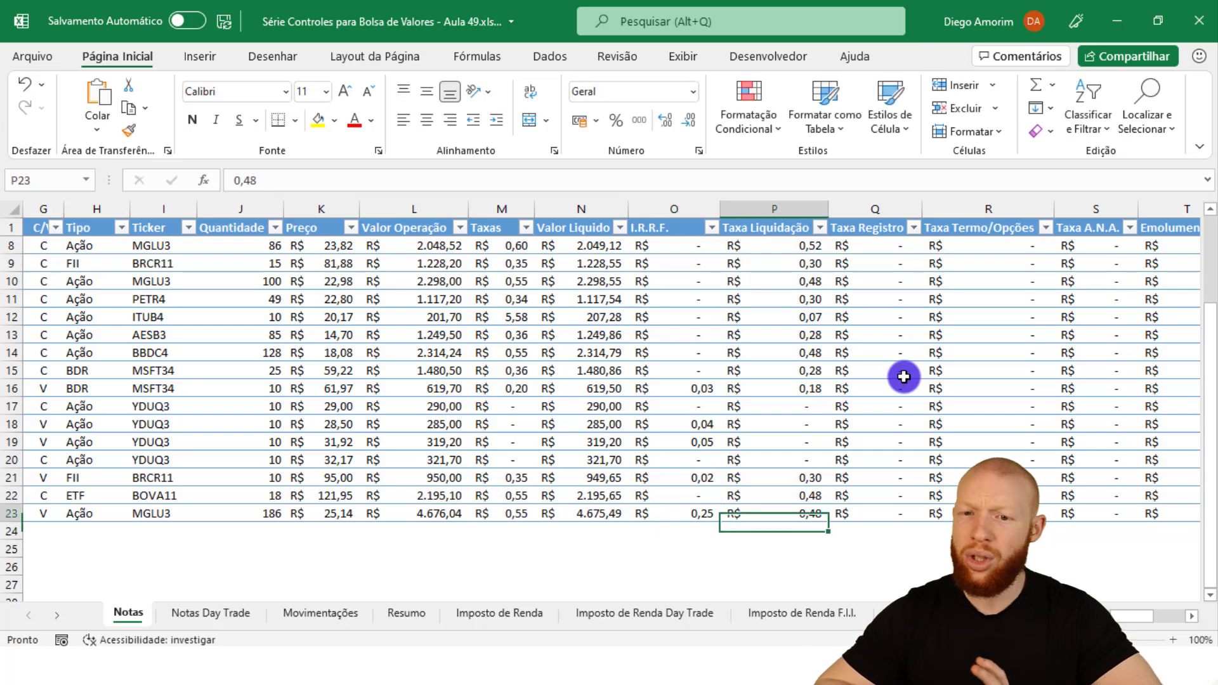
pyautogui.press('Right')
pyautogui.press('Right')
pyautogui.press('Right')
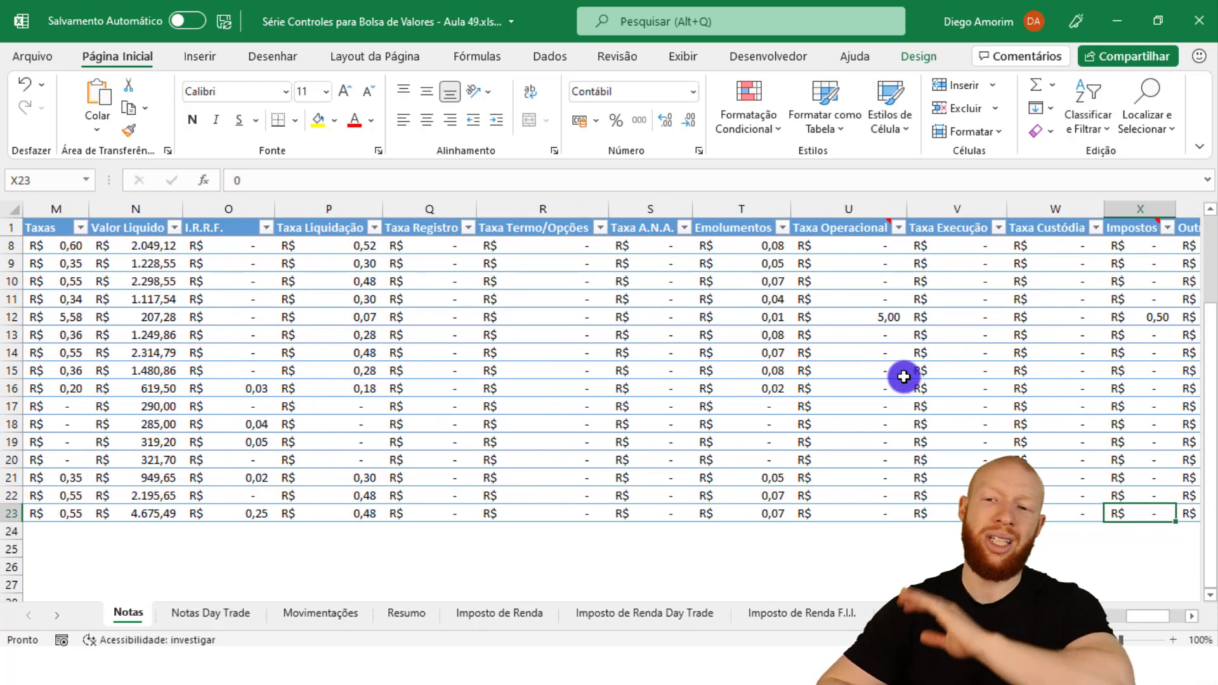
pyautogui.press('Home')
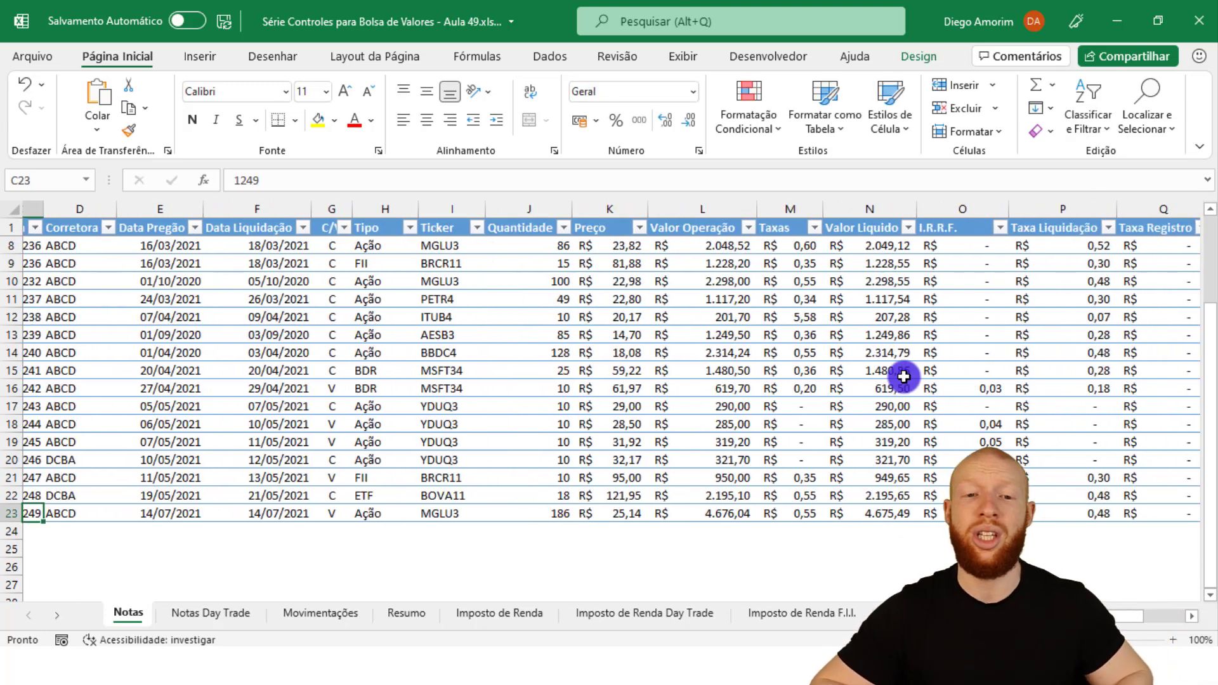
pyautogui.hotkey('ctrl', 's')
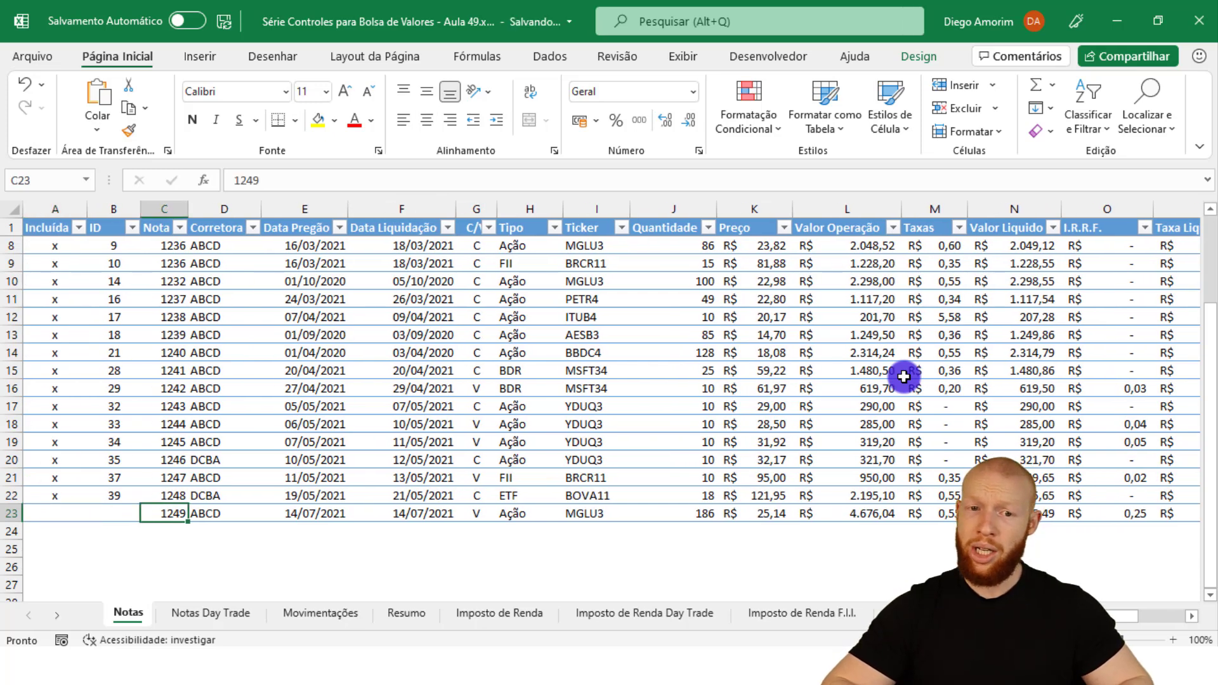
# Run the Notas sheet's Incluir macro to register note 1249 and dismiss its completion message
pyautogui.press('Right')
pyautogui.press('Right')
pyautogui.press('Right')
pyautogui.press('Right')
pyautogui.press('Right')
pyautogui.press('Right')
pyautogui.press('Right')
pyautogui.press('Right')
pyautogui.press('Right')
pyautogui.press('Right')
pyautogui.press('Right')
pyautogui.press('Right')
pyautogui.press('Right')
pyautogui.press('Right')
pyautogui.press('Right')
pyautogui.press('Right')
pyautogui.press('Right')
pyautogui.press('Right')
pyautogui.press('Right')
pyautogui.press('Right')
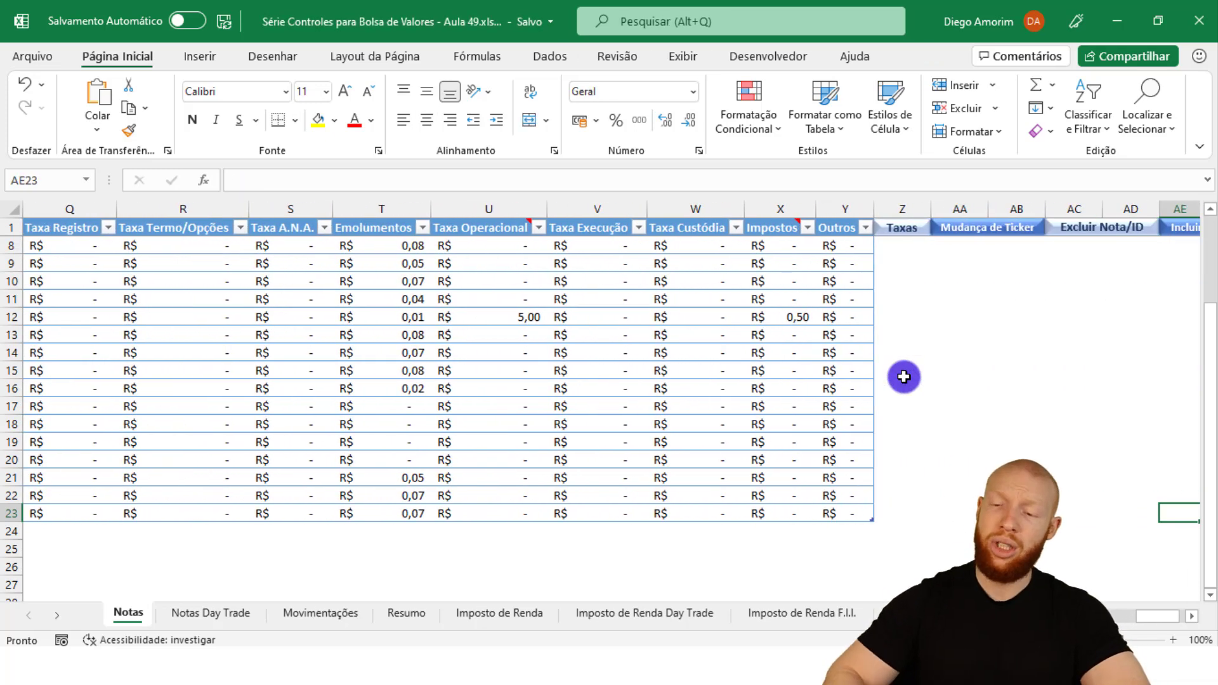
pyautogui.press('Right')
pyautogui.click(1129, 232)
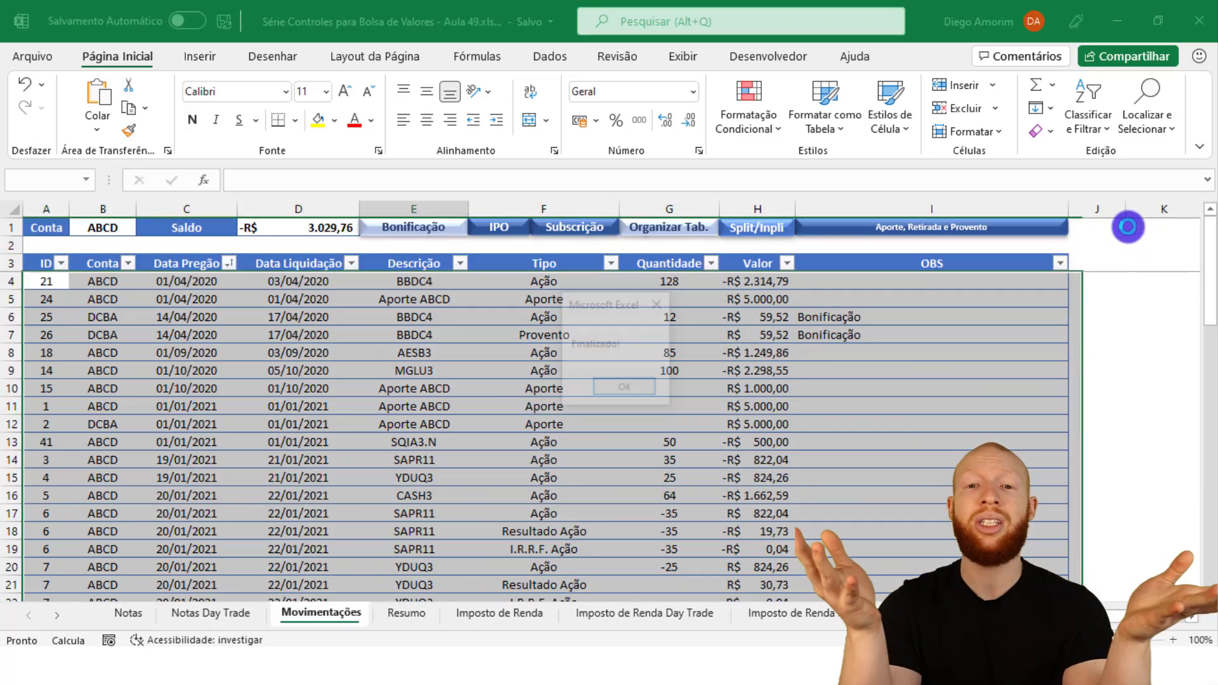
pyautogui.press('Return')
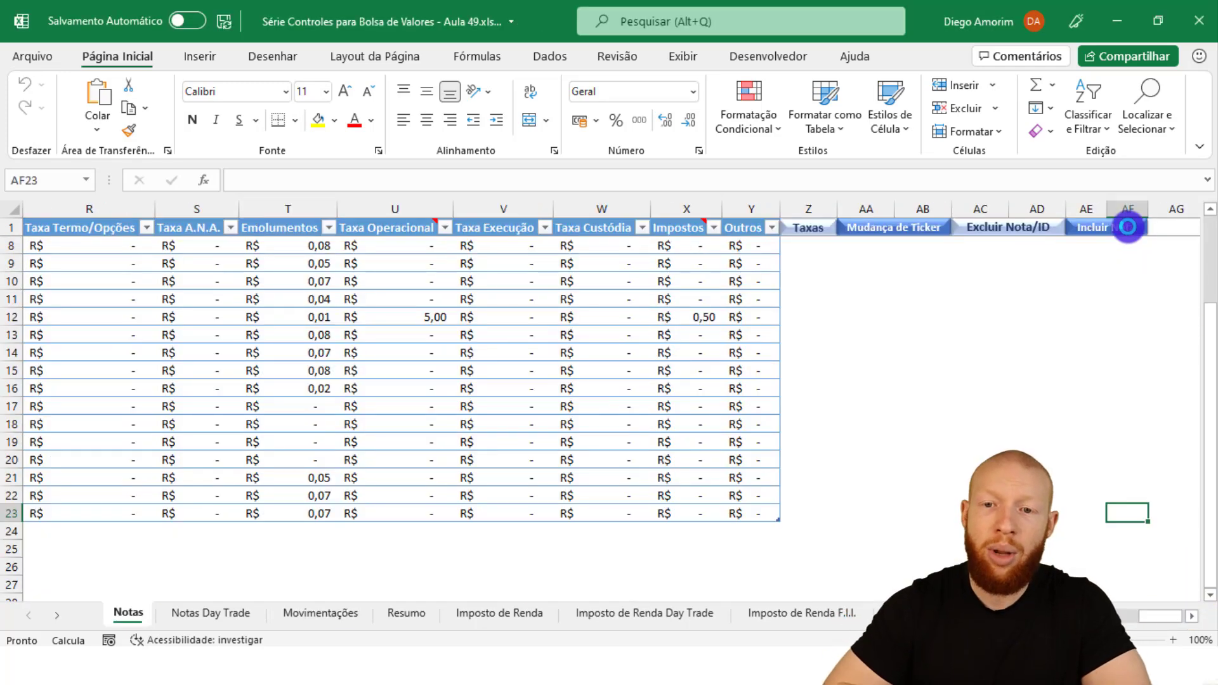
# Check row 23's Incluída and ID cells on the Notas sheet and the asset list on the Resumo sheet
pyautogui.moveTo(1164, 616); pyautogui.dragTo(1021, 615)
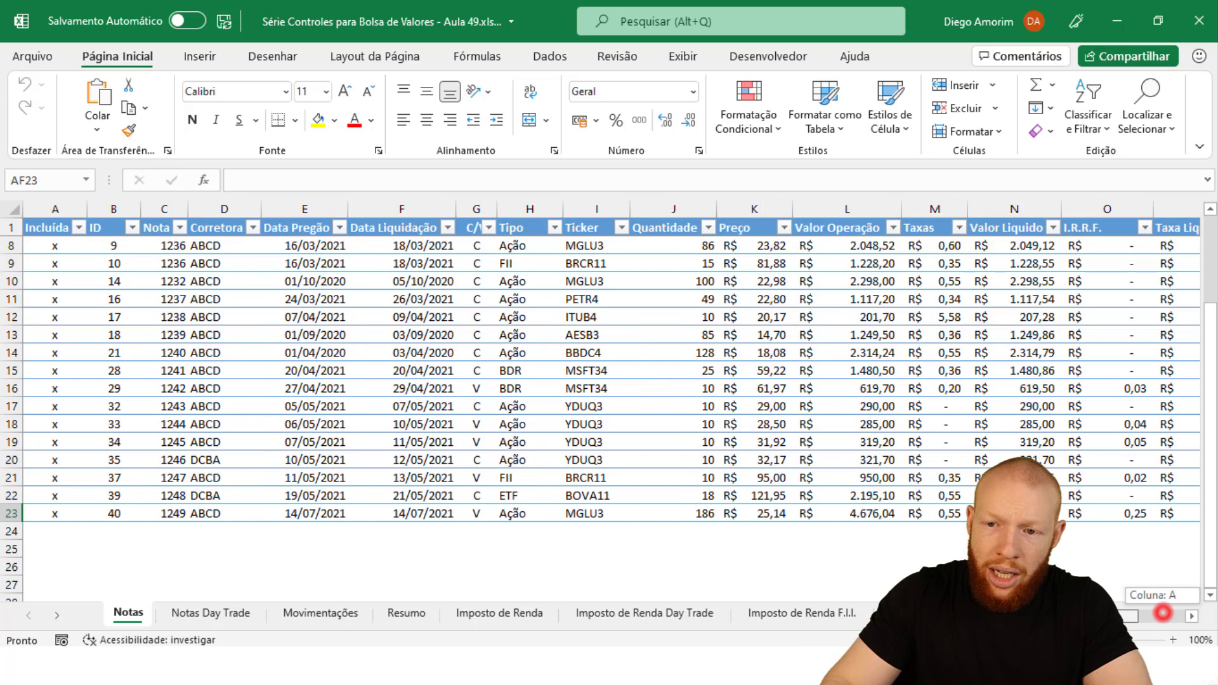
pyautogui.click(57, 510)
pyautogui.click(91, 514)
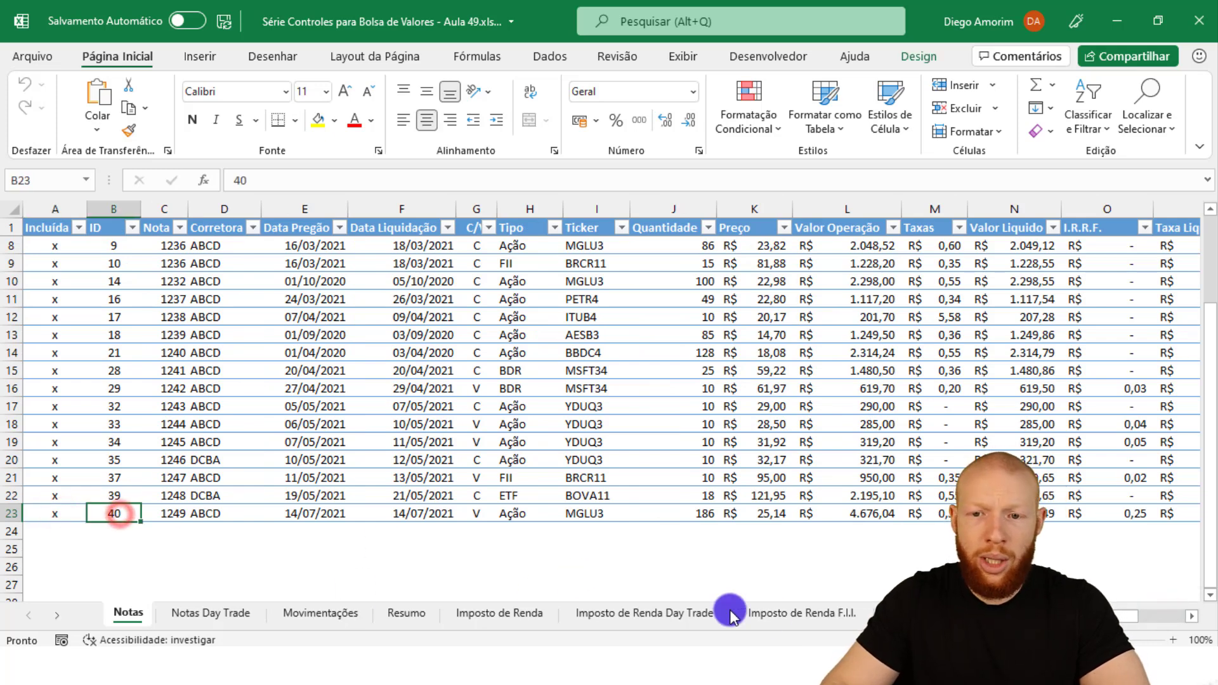
pyautogui.click(392, 614)
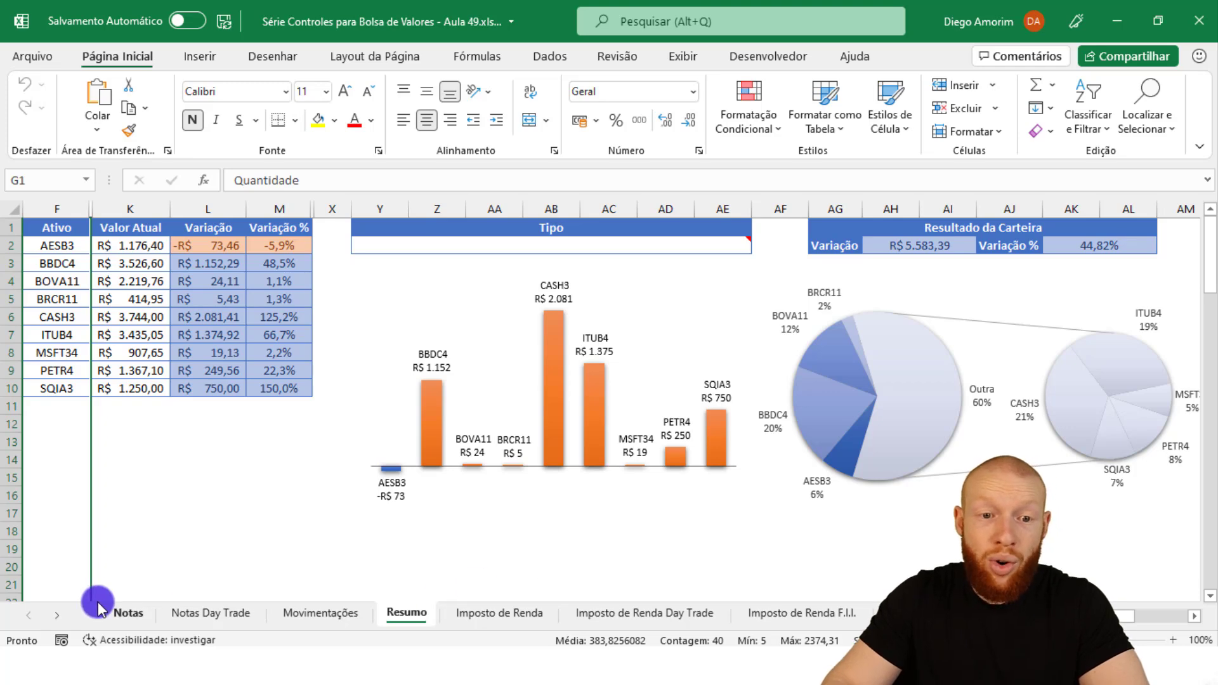
# Compare MGLU3's Situação em 31/12/2020 and Situação em 31/12/2021 values on the Bens e Direitos sheet
pyautogui.click(59, 616)
pyautogui.click(58, 616)
pyautogui.click(561, 612)
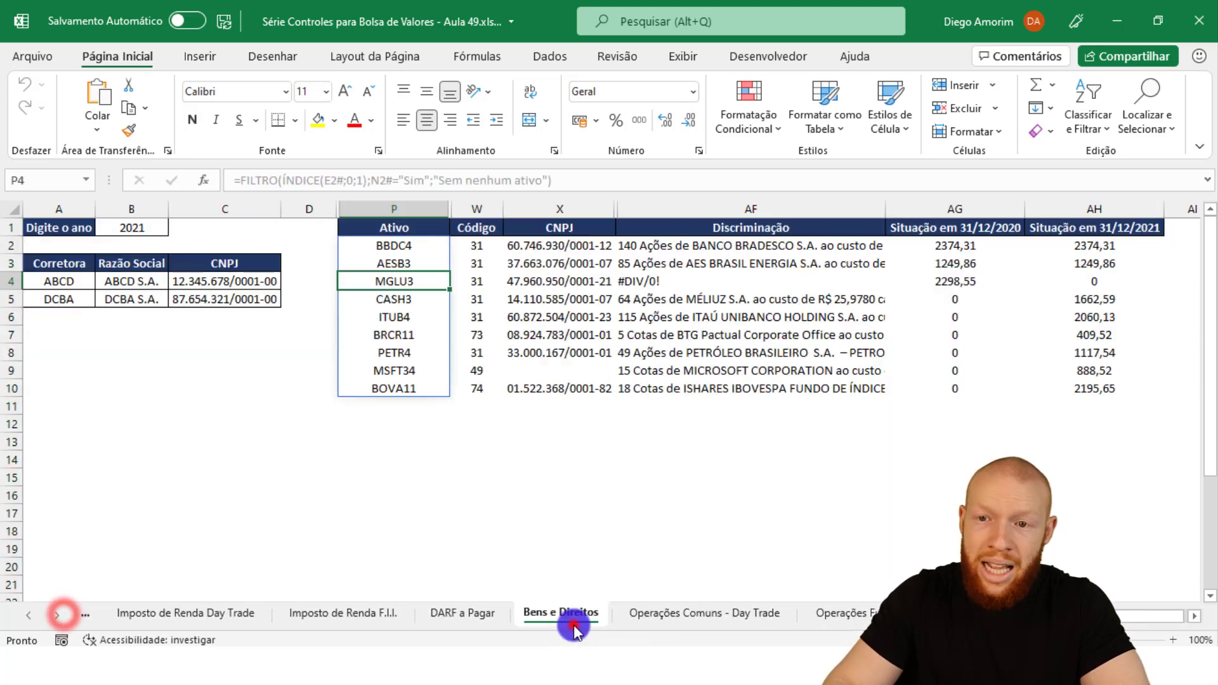
pyautogui.click(1115, 292)
pyautogui.click(1099, 280)
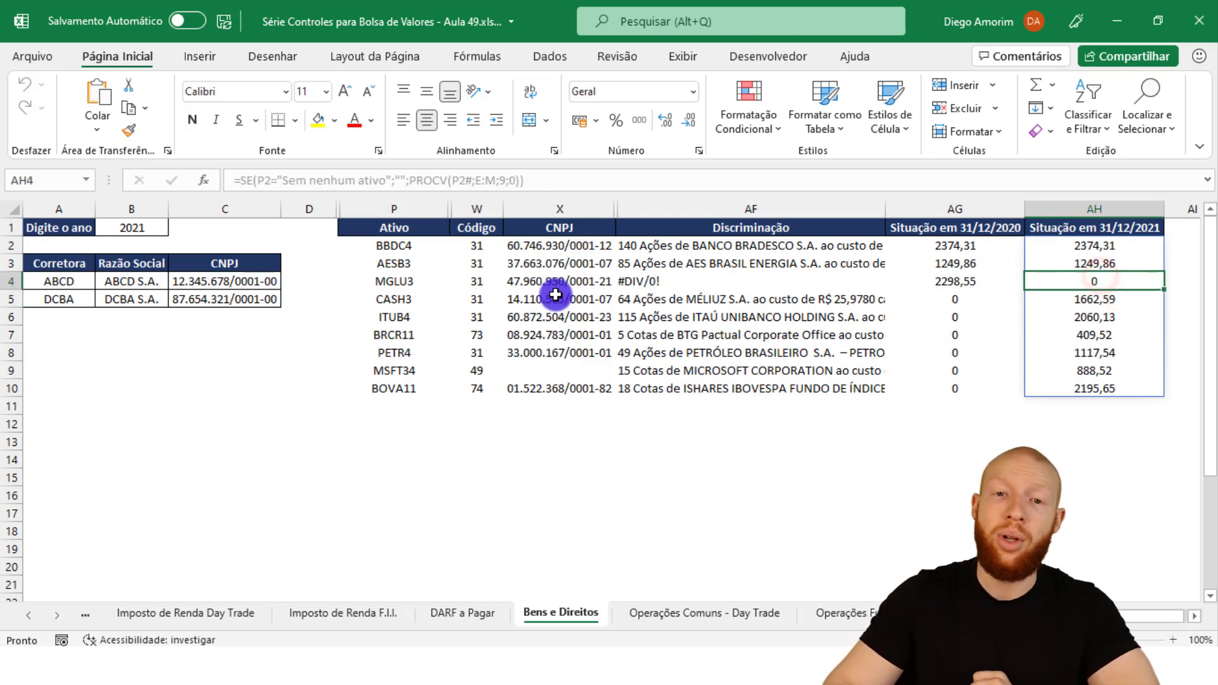
pyautogui.click(402, 279)
pyautogui.click(958, 281)
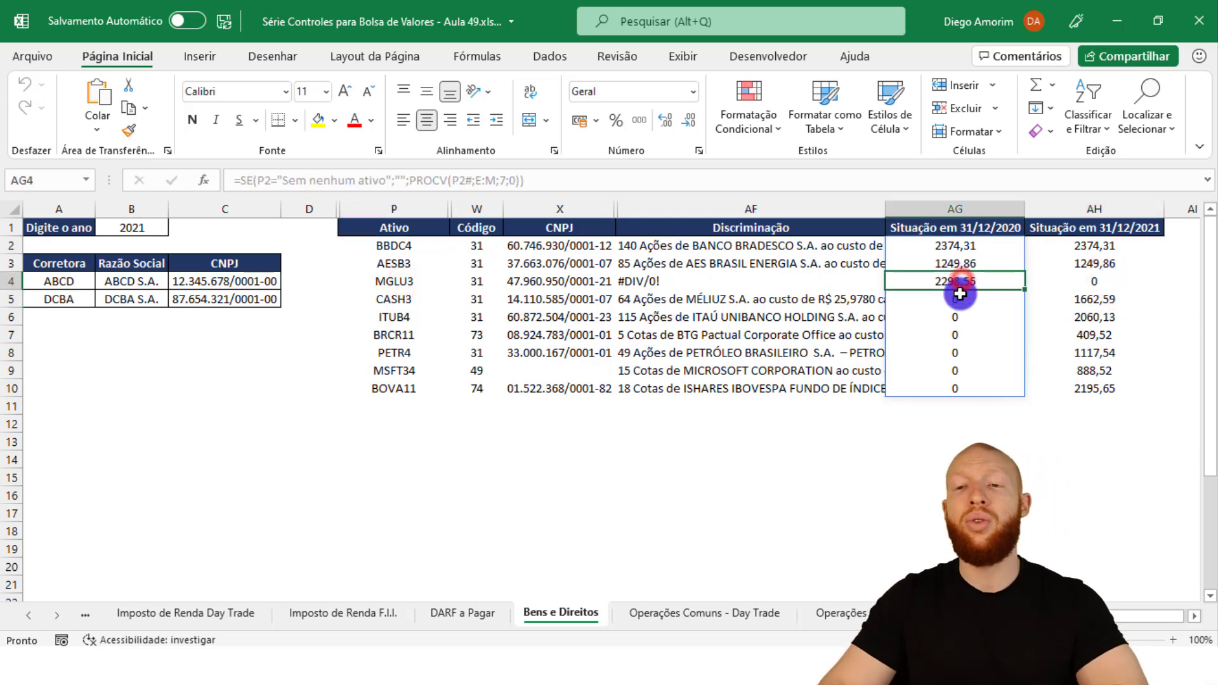
pyautogui.click(1088, 281)
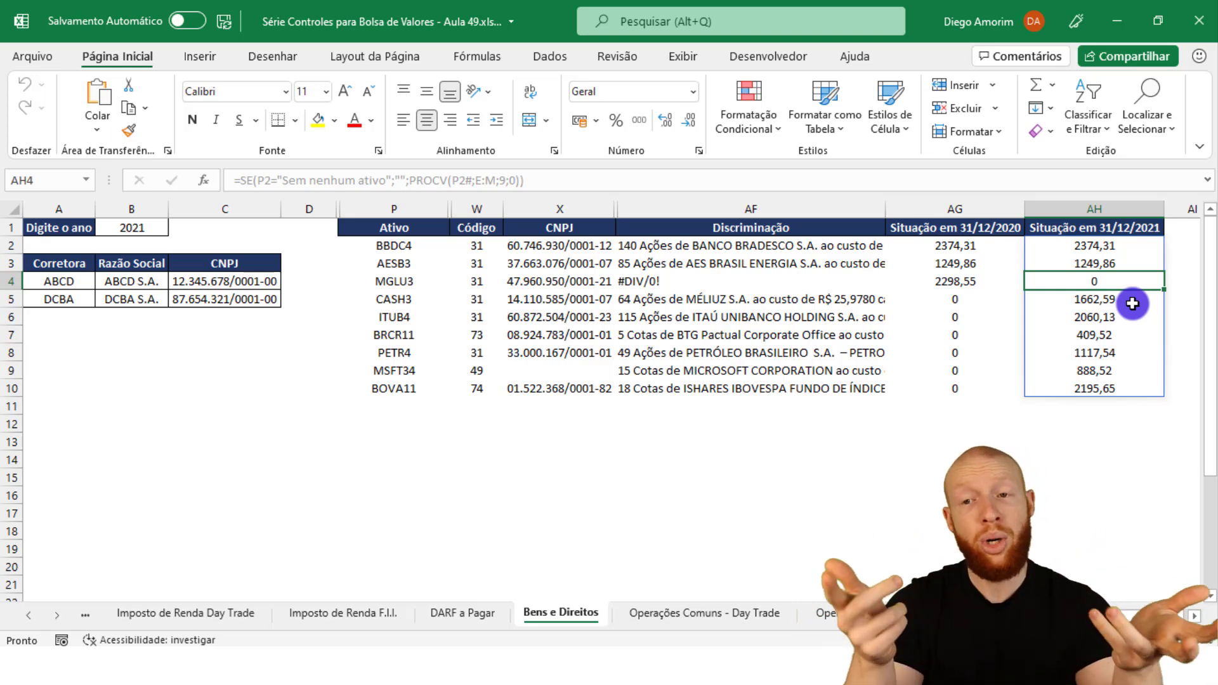
pyautogui.click(980, 277)
pyautogui.click(971, 209)
pyautogui.click(1100, 209)
pyautogui.click(970, 281)
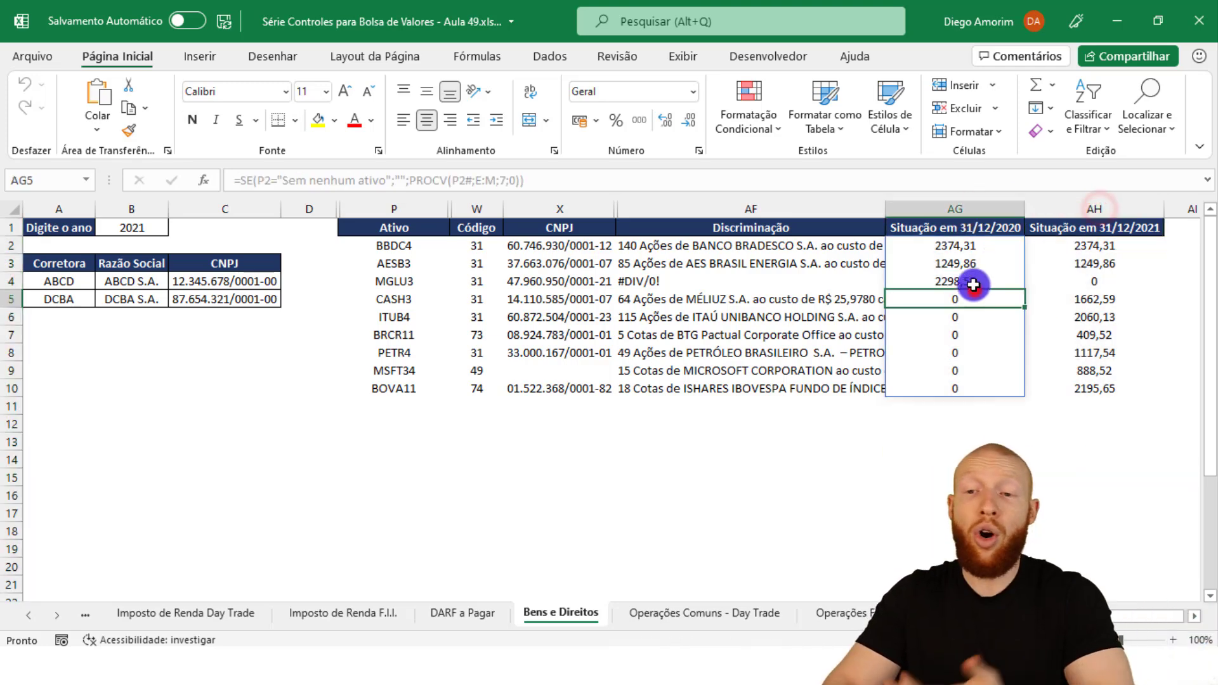
pyautogui.click(1036, 283)
pyautogui.click(1013, 283)
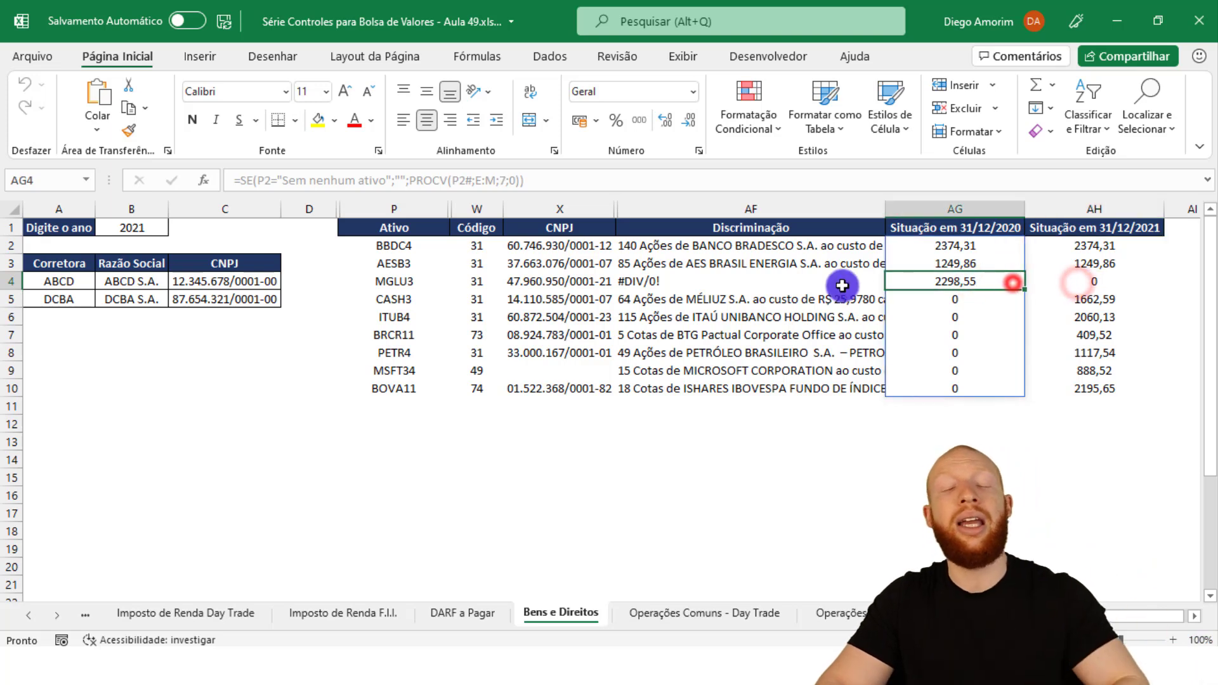
# Inspect MGLU3's Discriminação formula and unhide the helper columns between CNPJ and Discriminação (X to AF)
pyautogui.click(782, 279)
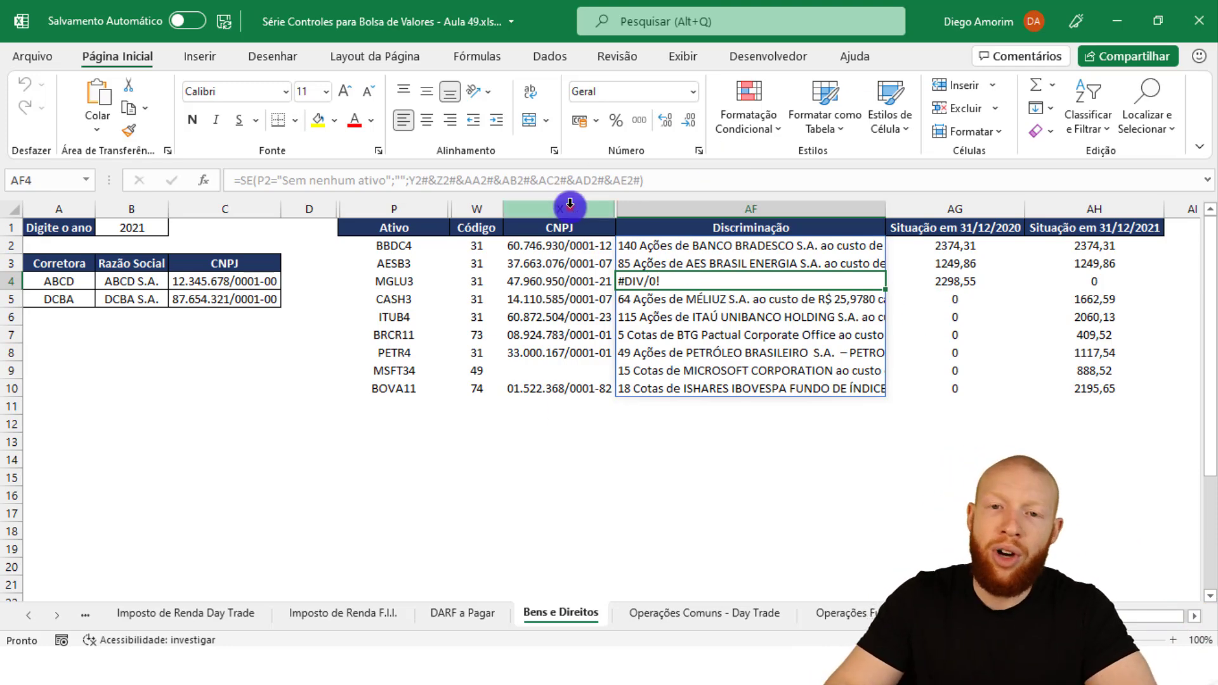
pyautogui.moveTo(561, 208); pyautogui.dragTo(678, 208)
pyautogui.rightClick(680, 211)
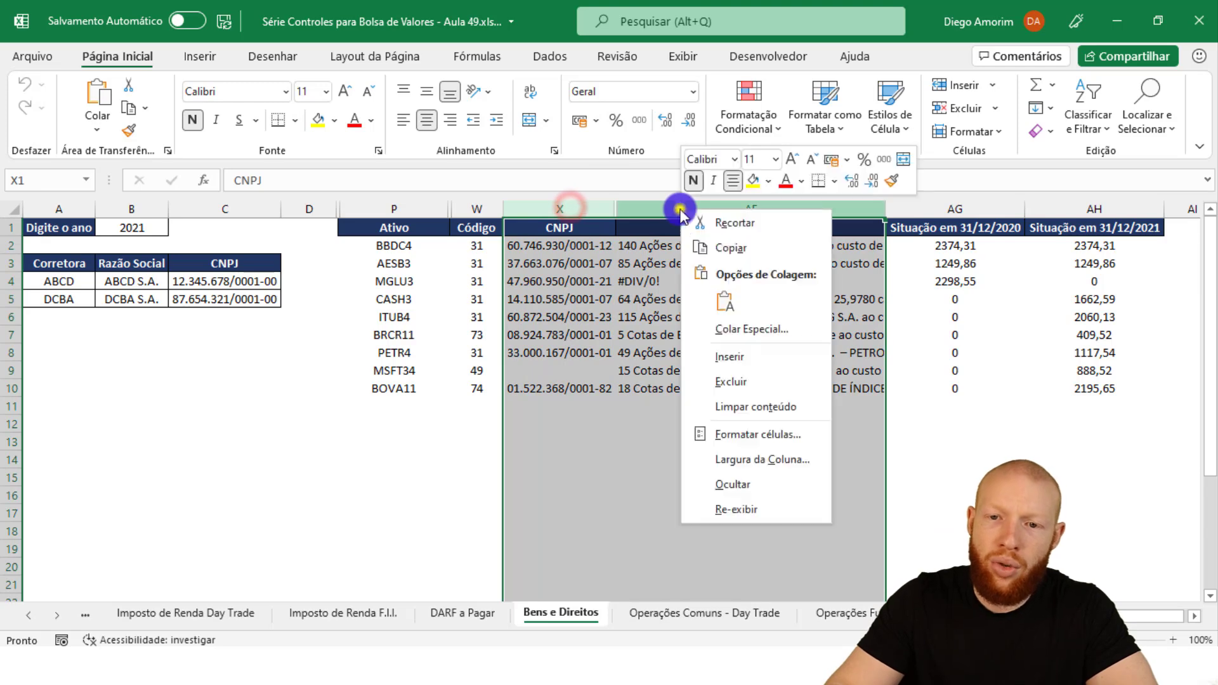
pyautogui.click(769, 509)
pyautogui.click(1100, 311)
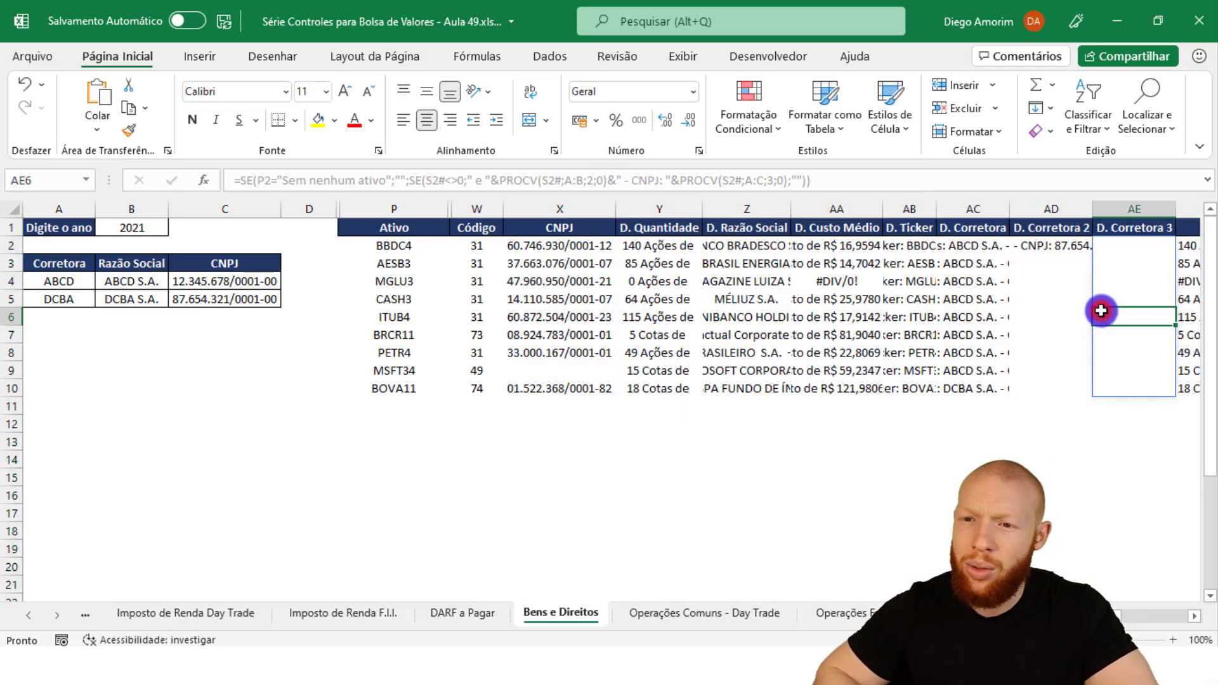
# Unhide the columns between Ativo and Código (P to W) on the Bens e Direitos sheet
pyautogui.hscroll(5, 1101, 311)
pyautogui.press('Left')
pyautogui.press('Left')
pyautogui.press('Left')
pyautogui.press('Left')
pyautogui.press('Left')
pyautogui.press('Left')
pyautogui.press('Left')
pyautogui.press('Left')
pyautogui.press('Left')
pyautogui.press('Left')
pyautogui.press('Left')
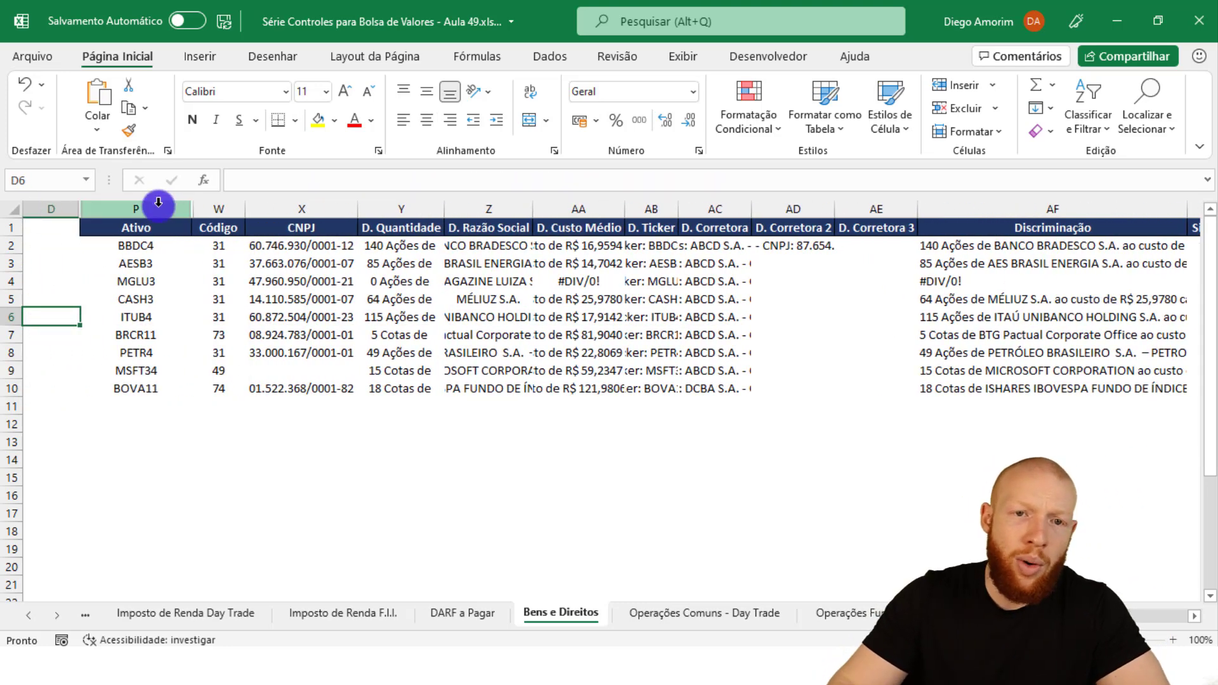
pyautogui.moveTo(158, 207); pyautogui.dragTo(240, 207)
pyautogui.rightClick(241, 207)
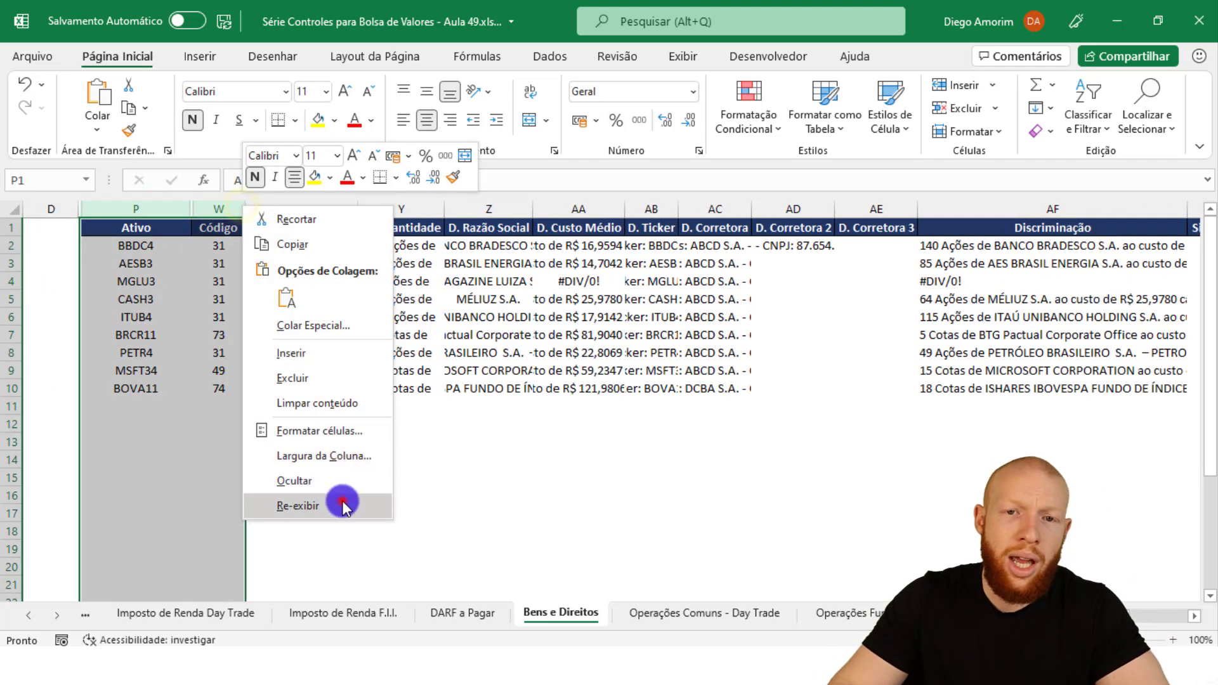
pyautogui.click(343, 501)
# Examine the Preço Médio em 31/12/2021 formula in V2 and the Ativo filter formula in P2 it depends on
pyautogui.click(668, 283)
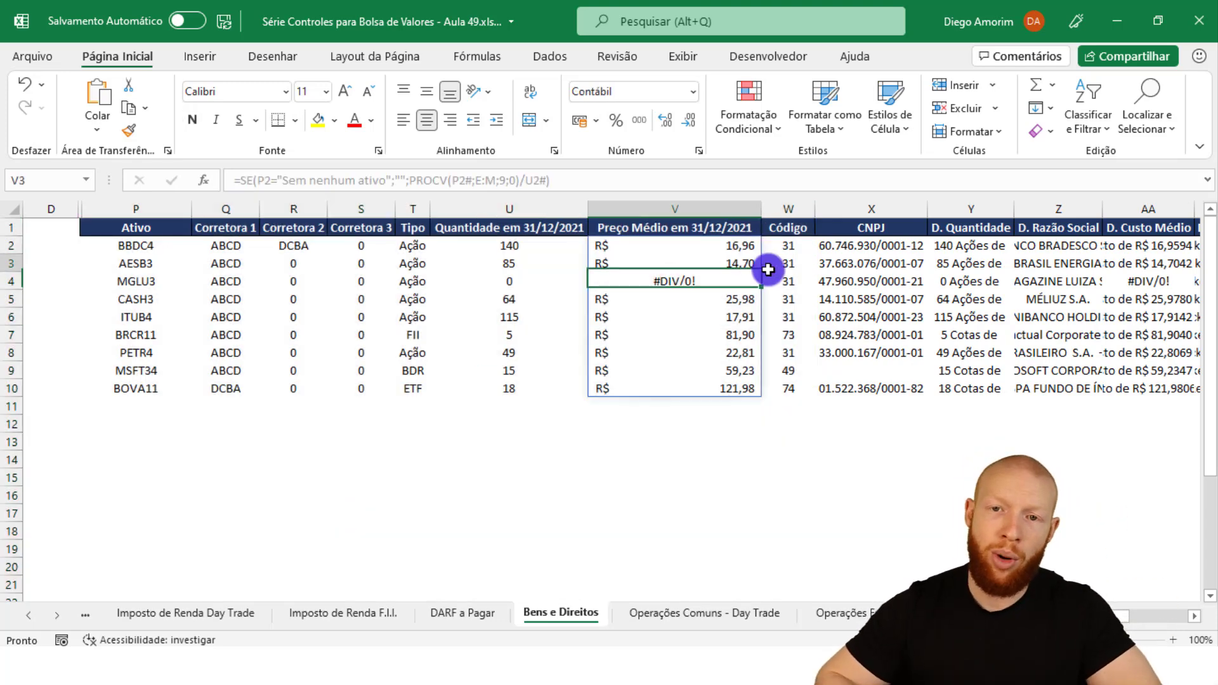
pyautogui.press('Up')
pyautogui.press('Up')
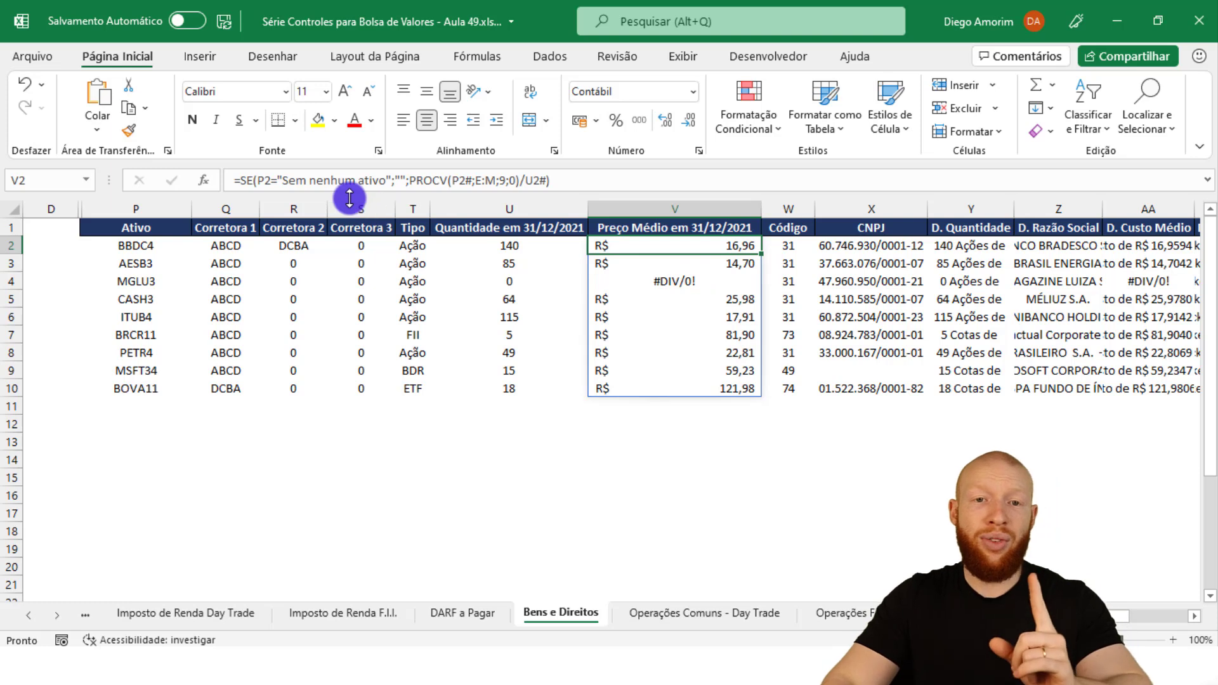
pyautogui.click(139, 246)
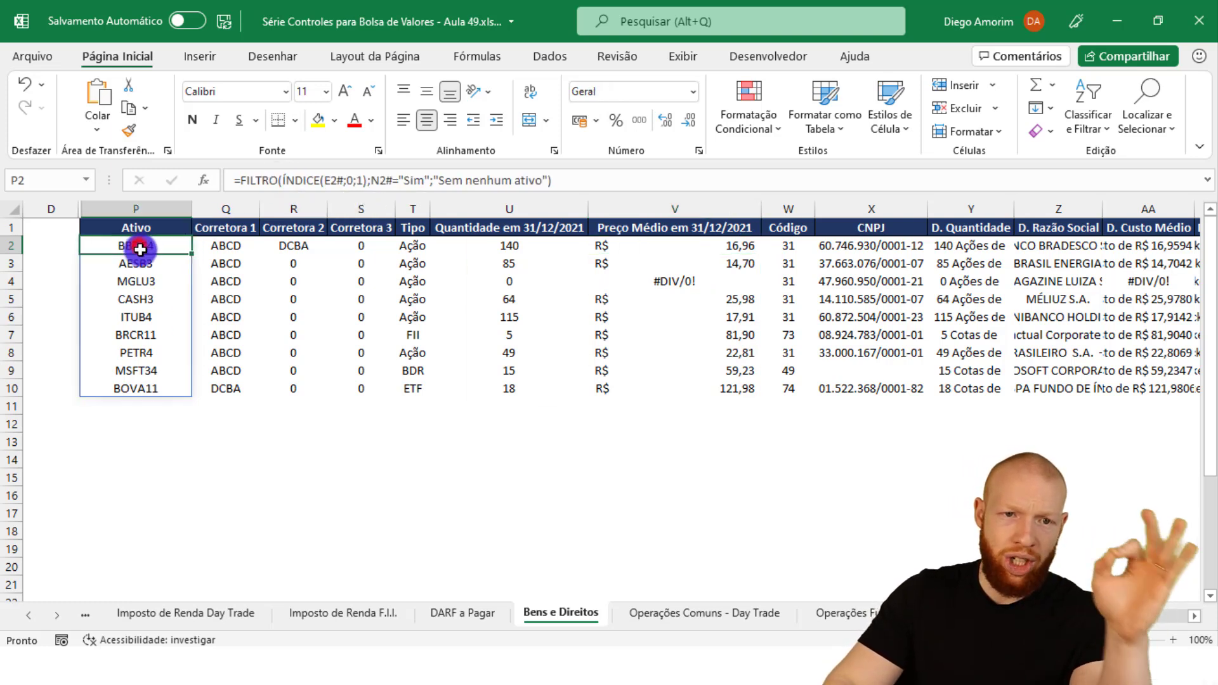
pyautogui.click(740, 249)
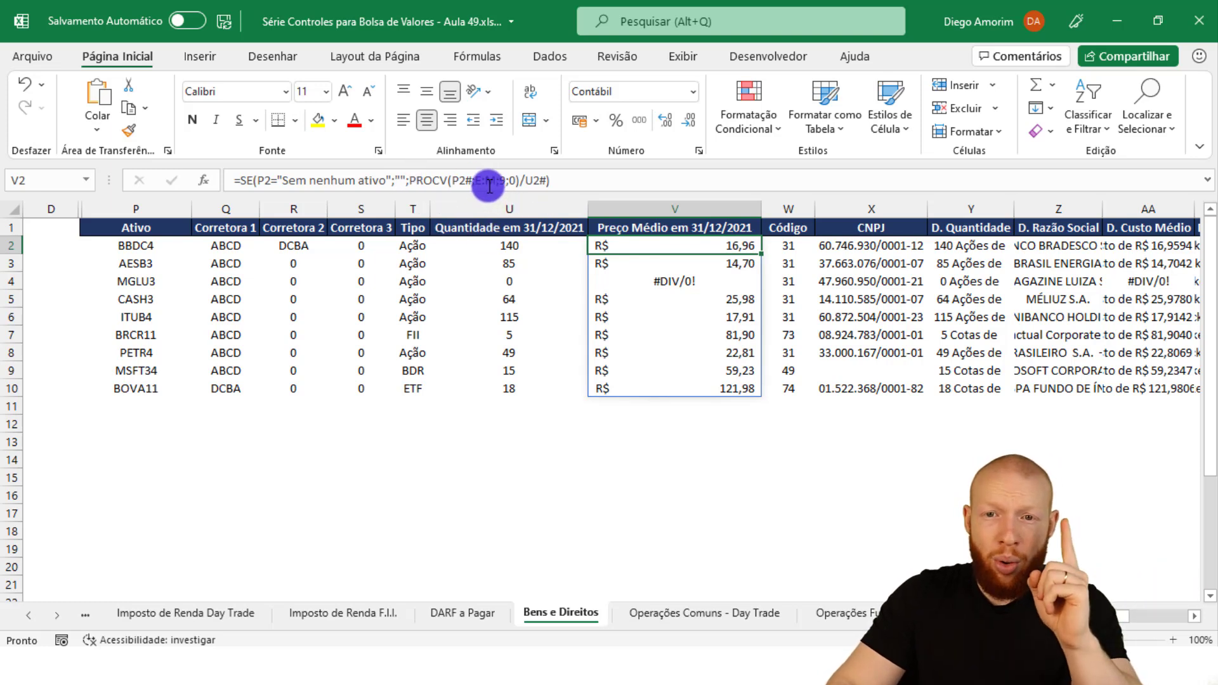
pyautogui.click(454, 180)
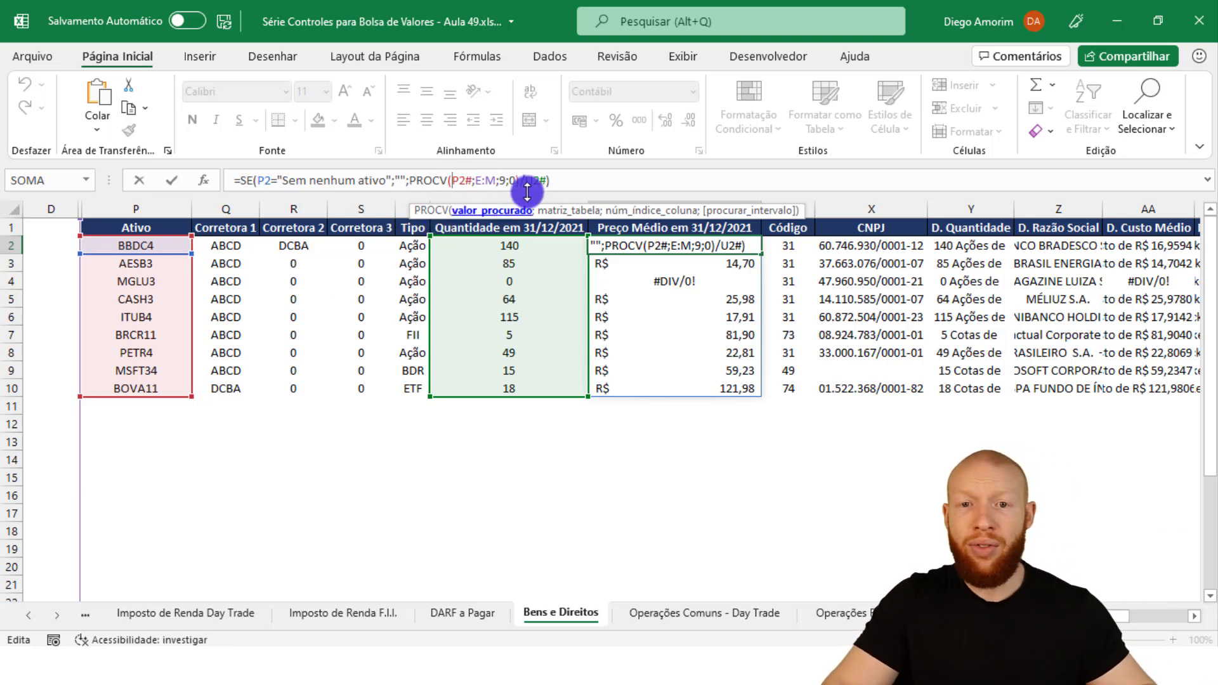
pyautogui.press('Escape')
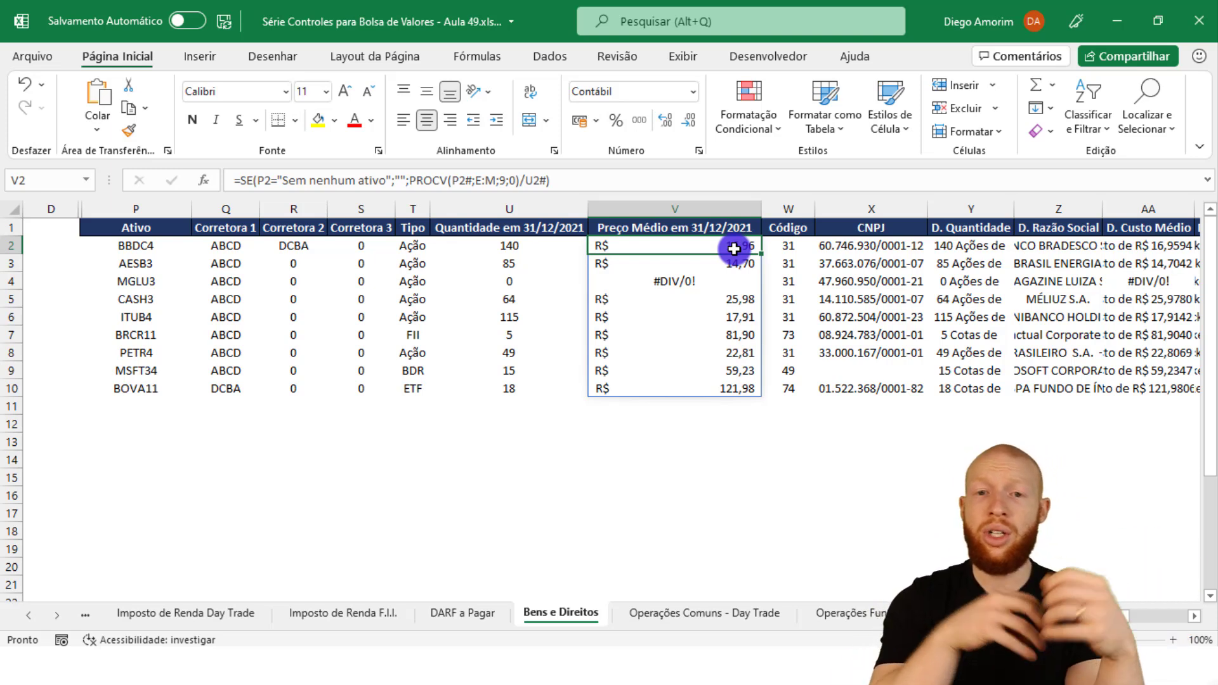
# Compare MGLU3's Quantidade em 31/12/2021 in U4 with its Preço Médio em 31/12/2021 in V4
pyautogui.click(528, 286)
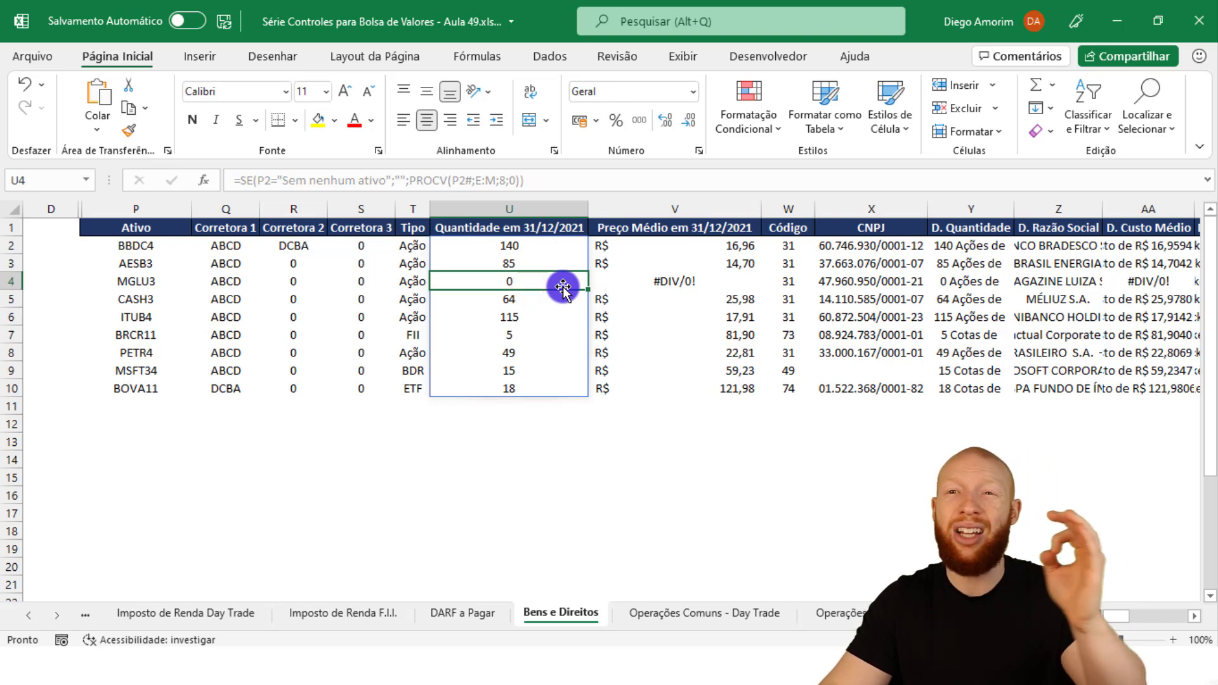
pyautogui.click(706, 283)
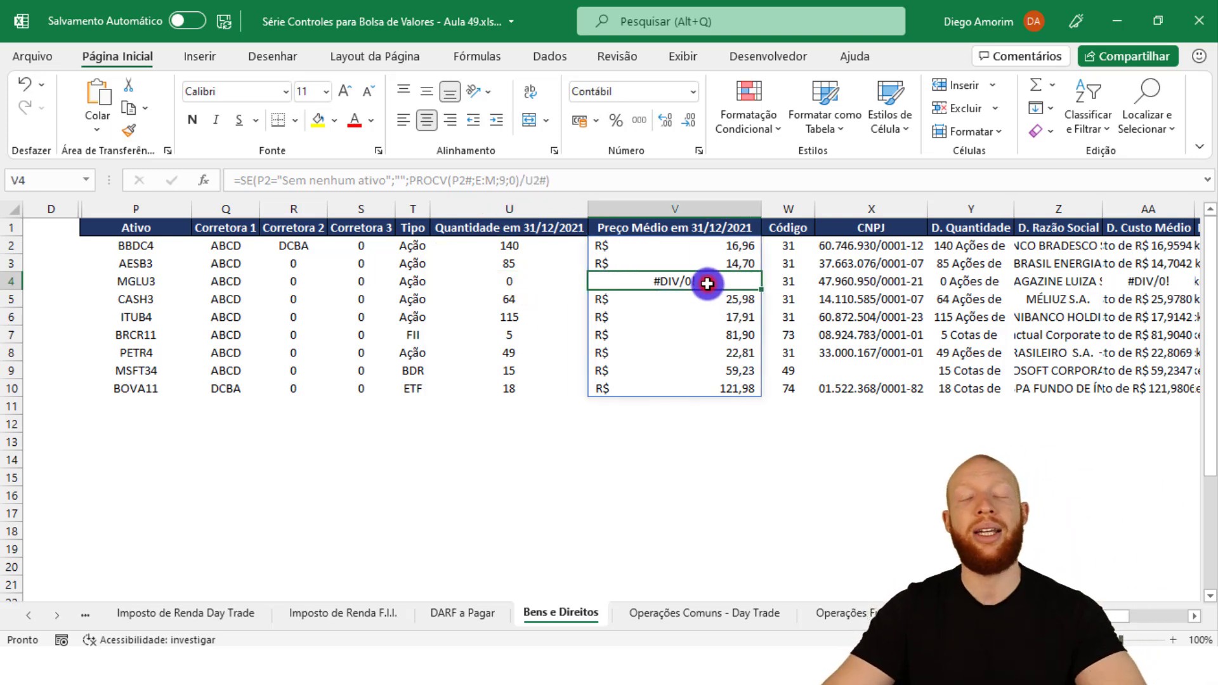
pyautogui.click(723, 230)
# Wrap the PROCV(P2#;E:M;9;0)/U2# division in V2's formula with SEERRO, returning 0 on error
pyautogui.click(720, 249)
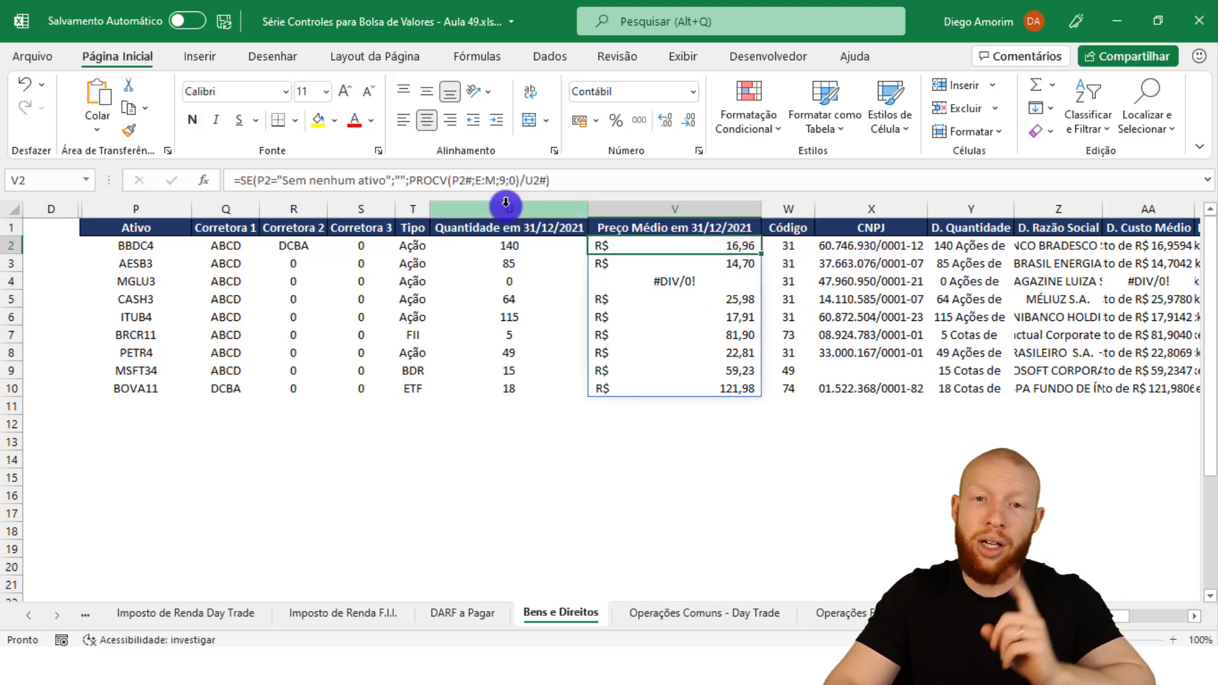
pyautogui.click(408, 181)
pyautogui.write('SEERRO(')
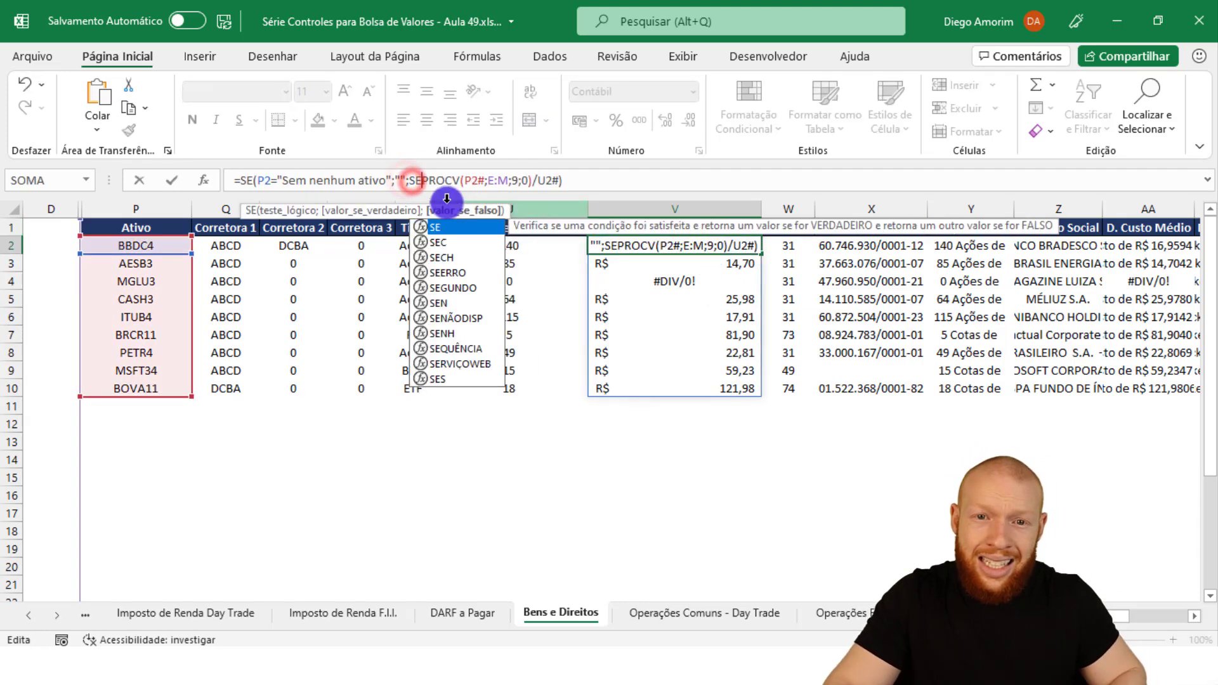
pyautogui.click(591, 180)
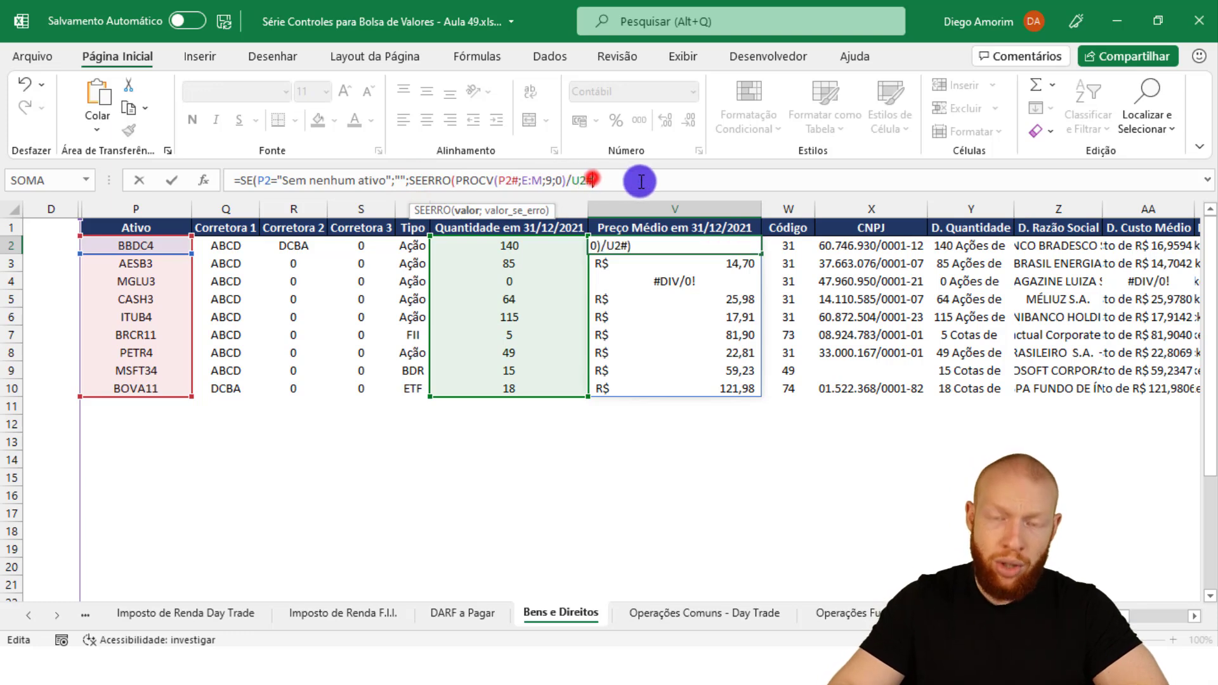
pyautogui.write(';')
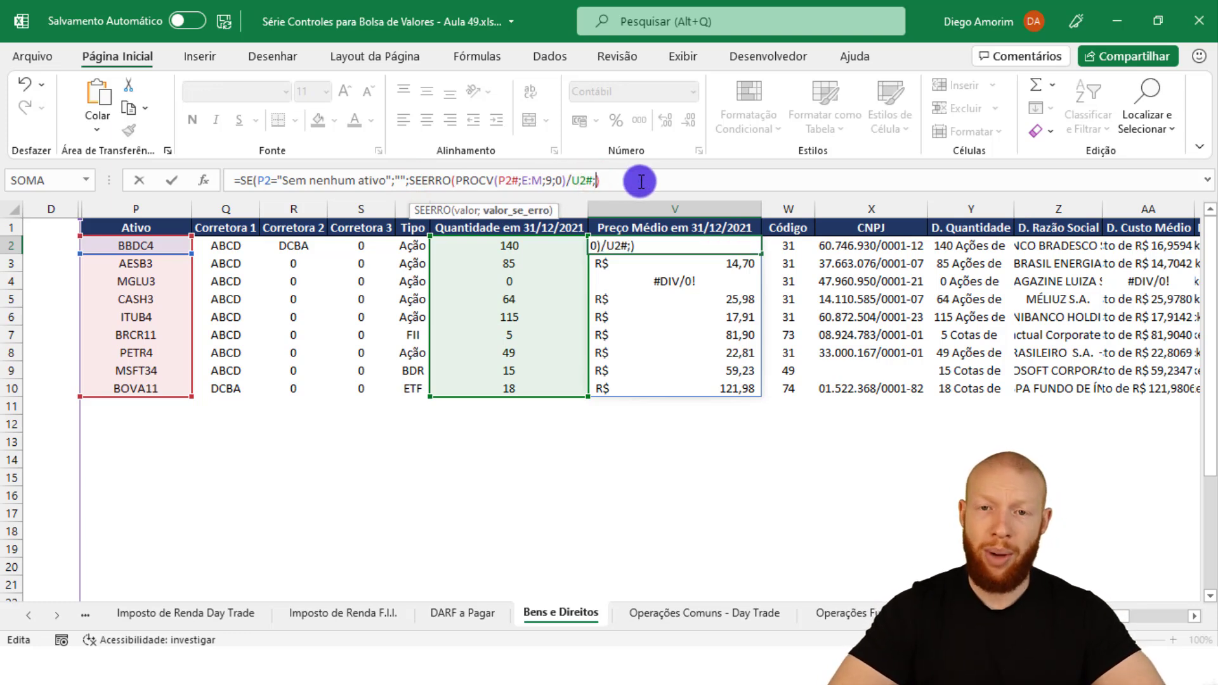
pyautogui.write('0)')
pyautogui.moveTo(453, 180); pyautogui.dragTo(594, 180)
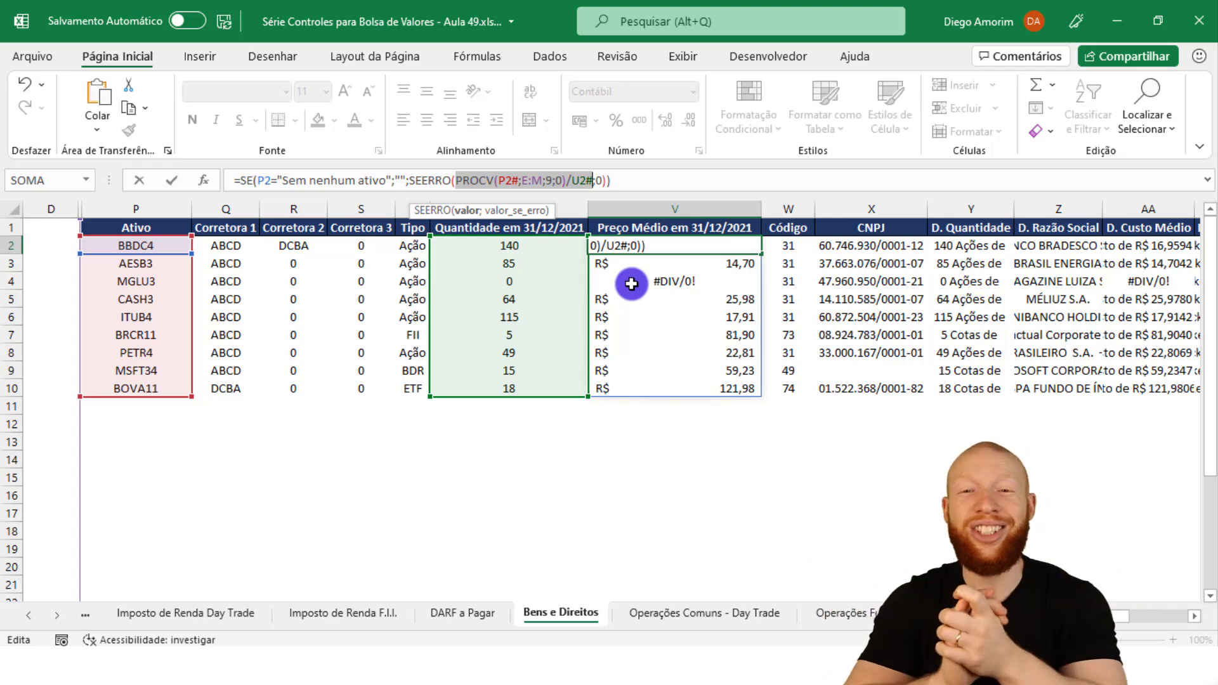
pyautogui.press('Return')
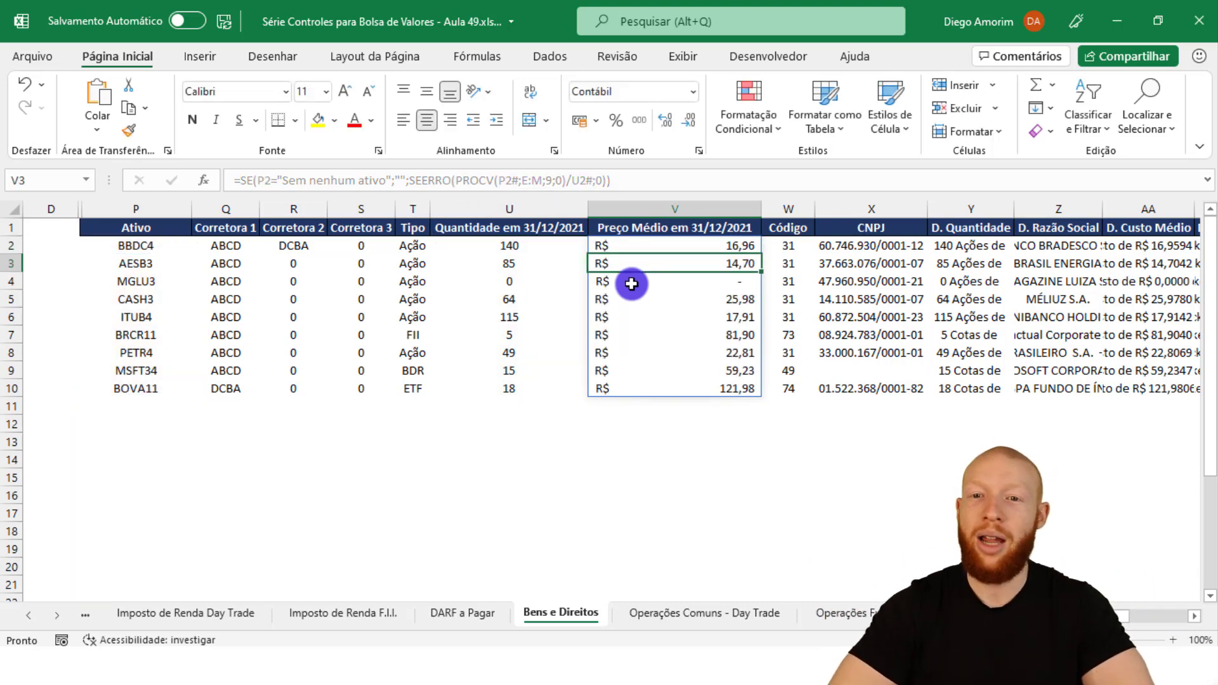
# Check MGLU3's row 4 values from Preço Médio across the helper columns to Discriminação in AF4
pyautogui.press('Down')
pyautogui.press('Right')
pyautogui.press('Right')
pyautogui.press('Right')
pyautogui.press('Right')
pyautogui.press('Right')
pyautogui.press('Right')
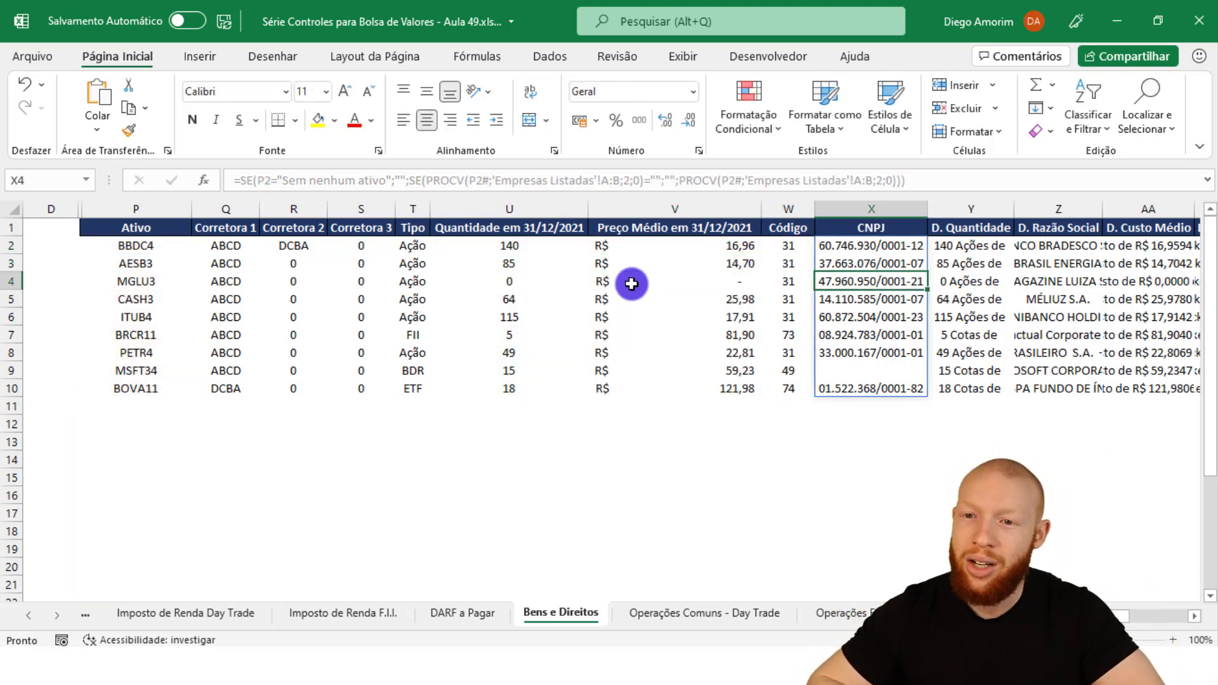
pyautogui.press('Right')
pyautogui.press('Right')
pyautogui.press('Right')
pyautogui.press('Right')
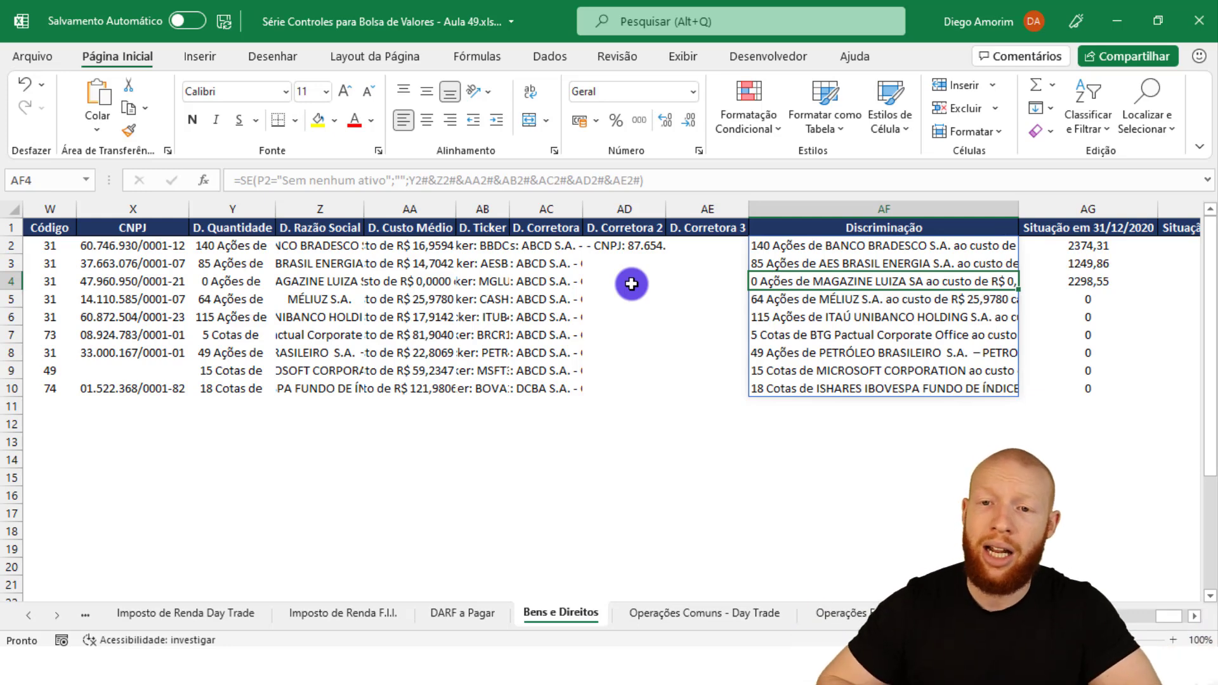
# Compare MGLU3's Discriminação text with its Situação em 31/12/2020 and Situação em 31/12/2021 values in row 4
pyautogui.press('Right')
pyautogui.press('Right')
pyautogui.press('Right')
pyautogui.press('Left')
pyautogui.press('Left')
pyautogui.press('Left')
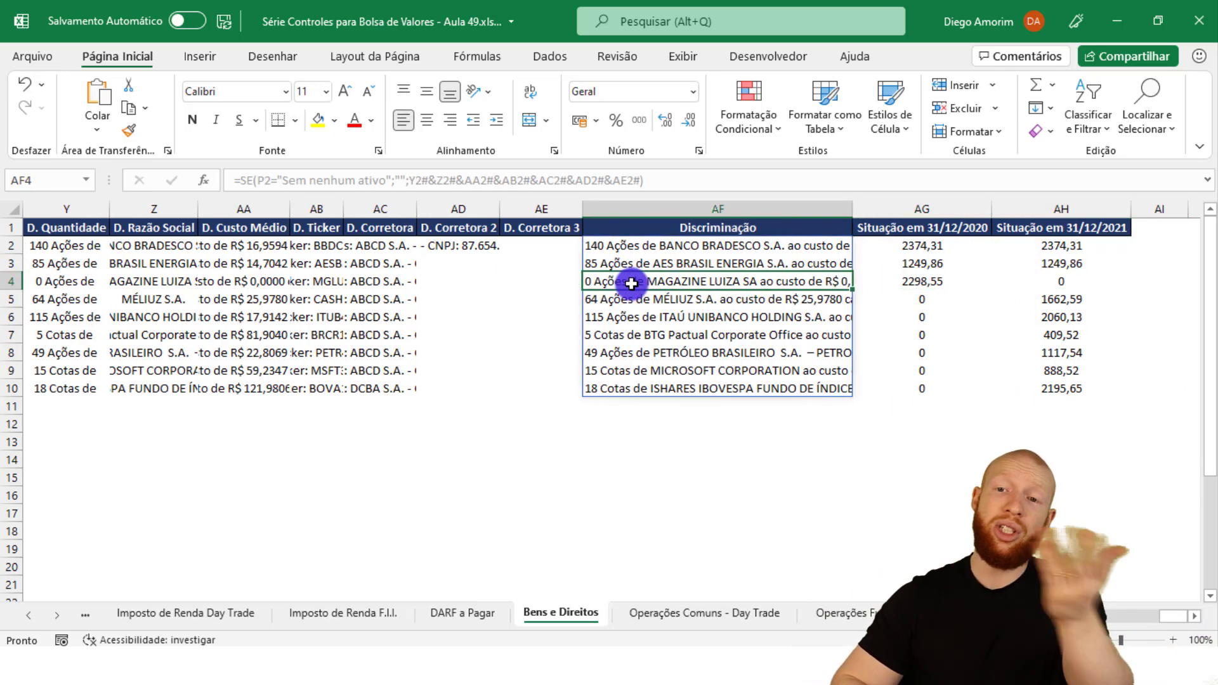
pyautogui.press('Right')
pyautogui.press('Right')
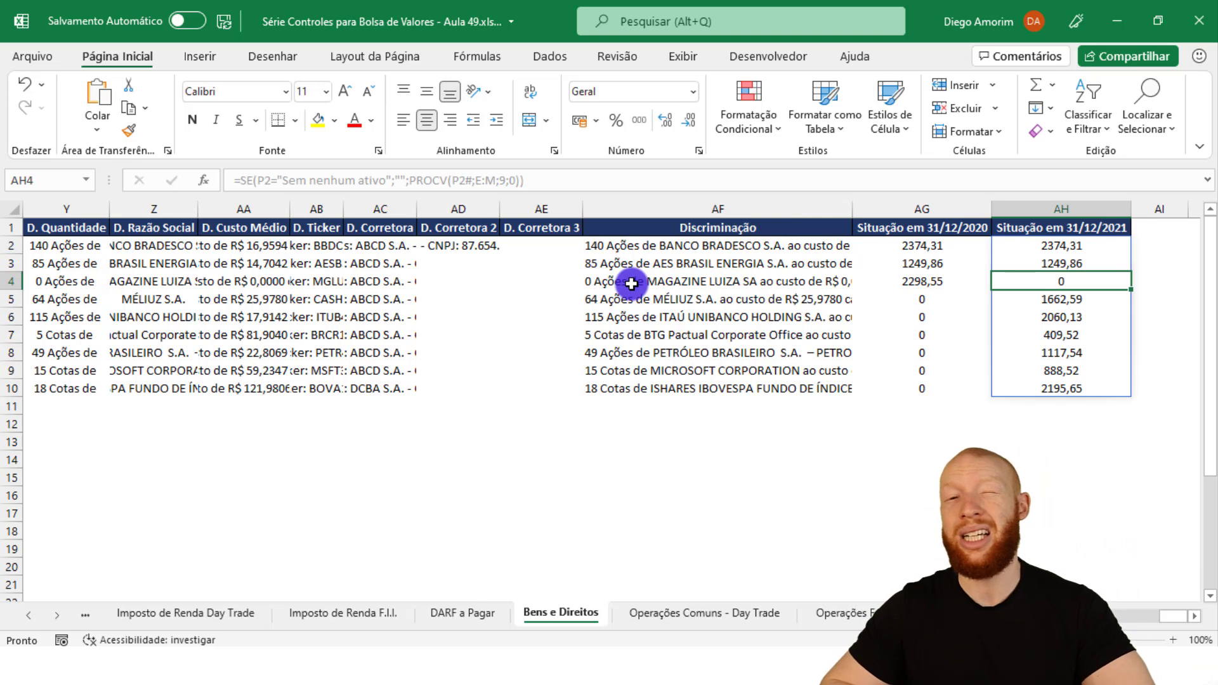
# Check the D. Custo Médio text for MGLU3 in AA4 on the Bens e Direitos sheet
pyautogui.press('Left')
pyautogui.press('Left')
pyautogui.press('Left')
pyautogui.press('Left')
pyautogui.press('Left')
pyautogui.press('Left')
pyautogui.press('Left')
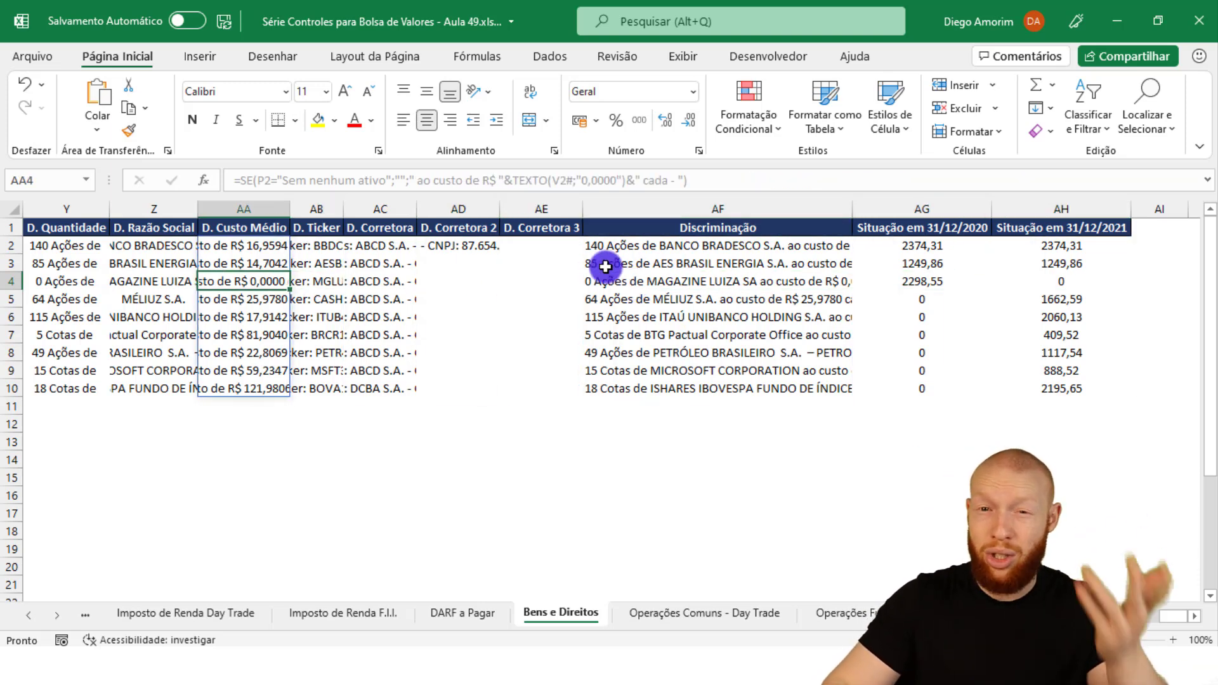
# Hide the helper columns Y to AE, from D. Quantidade to D. Corretora 3
pyautogui.moveTo(539, 209); pyautogui.dragTo(408, 207)
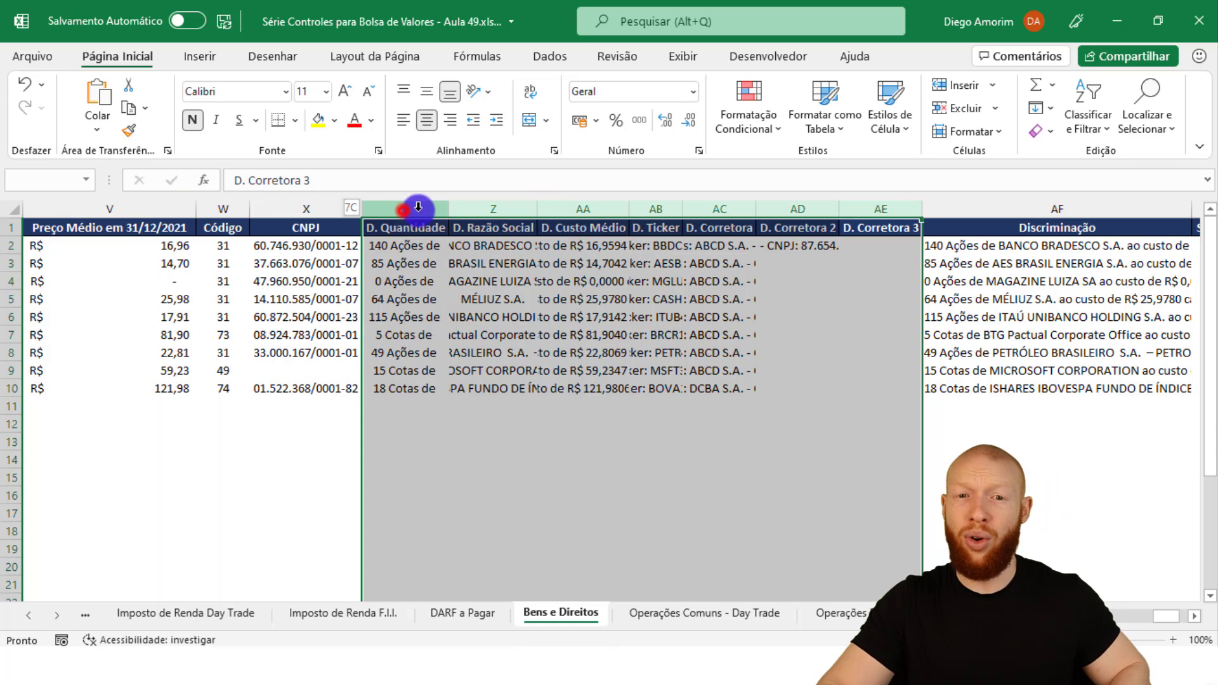
pyautogui.rightClick(411, 209)
pyautogui.click(476, 487)
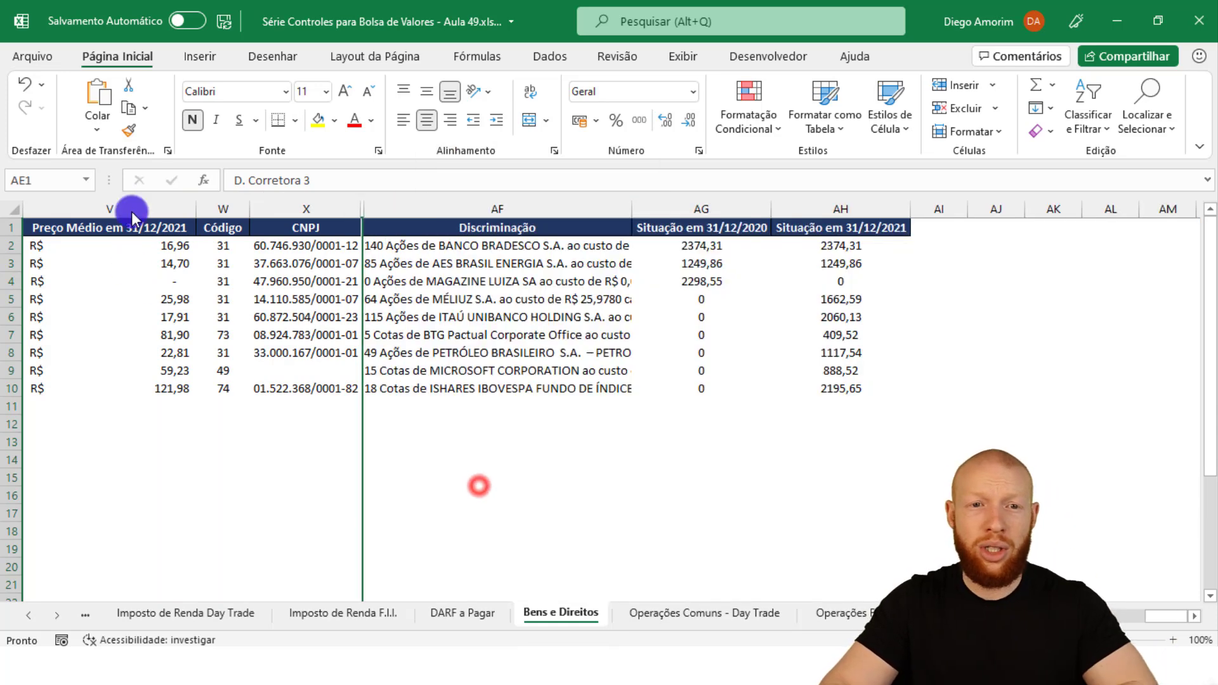
# Hide columns Q to V, from Corretora 1 to Preço Médio em 31/12/2021, and select MGLU3's Discriminação cell
pyautogui.click(167, 209)
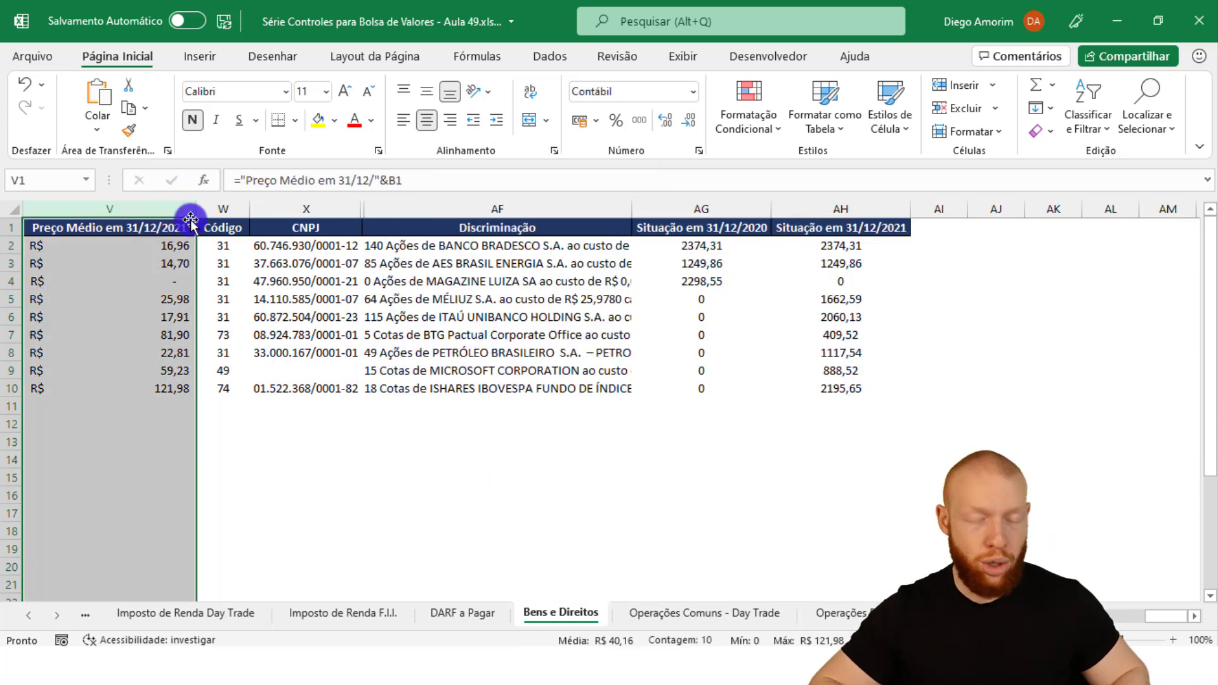
pyautogui.hotkey('shift', 'Left')
pyautogui.hotkey('shift', 'Left')
pyautogui.hotkey('shift', 'Left')
pyautogui.hotkey('shift', 'Left')
pyautogui.press('Left')
pyautogui.press('Left')
pyautogui.press('Left')
pyautogui.press('Left')
pyautogui.press('Left')
pyautogui.hotkey('ctrl', 'Home')
pyautogui.moveTo(407, 210); pyautogui.dragTo(870, 196)
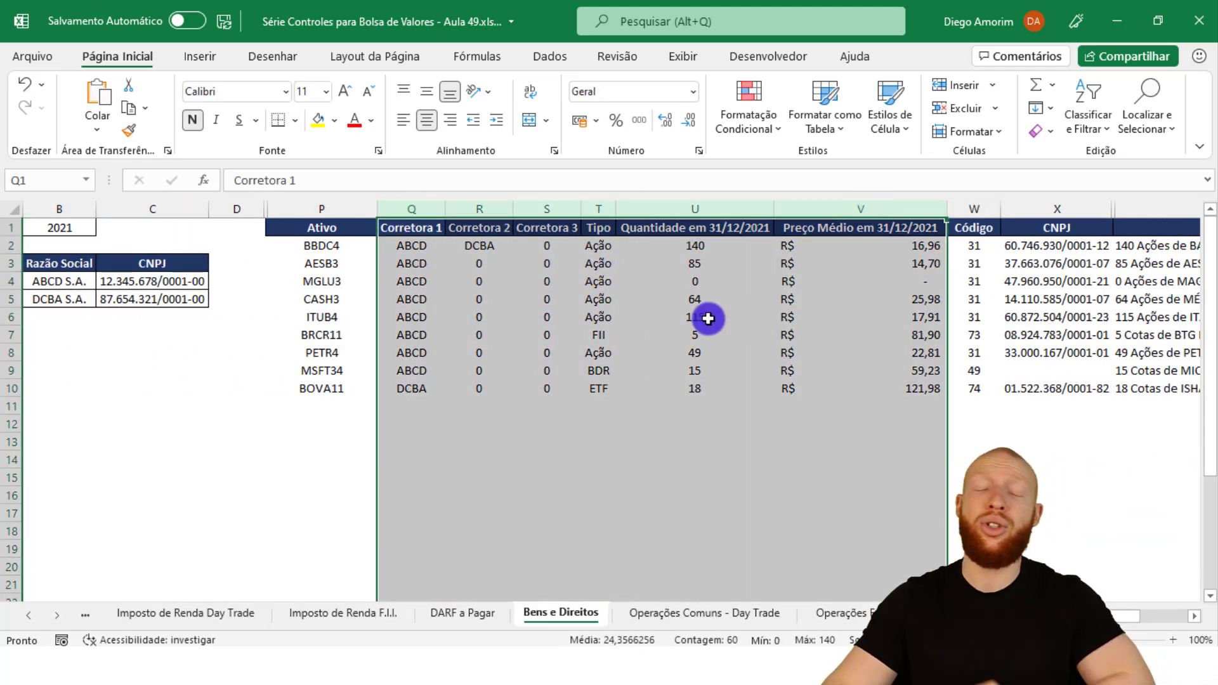
pyautogui.rightClick(880, 208)
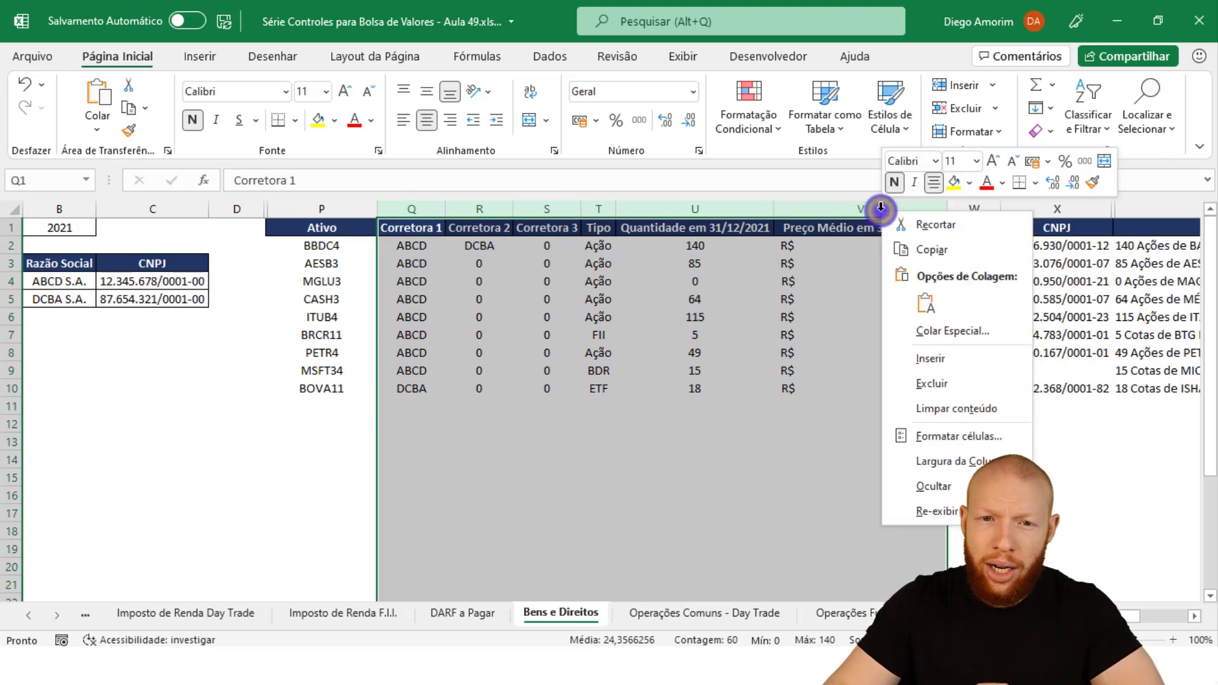
pyautogui.click(932, 486)
pyautogui.click(709, 273)
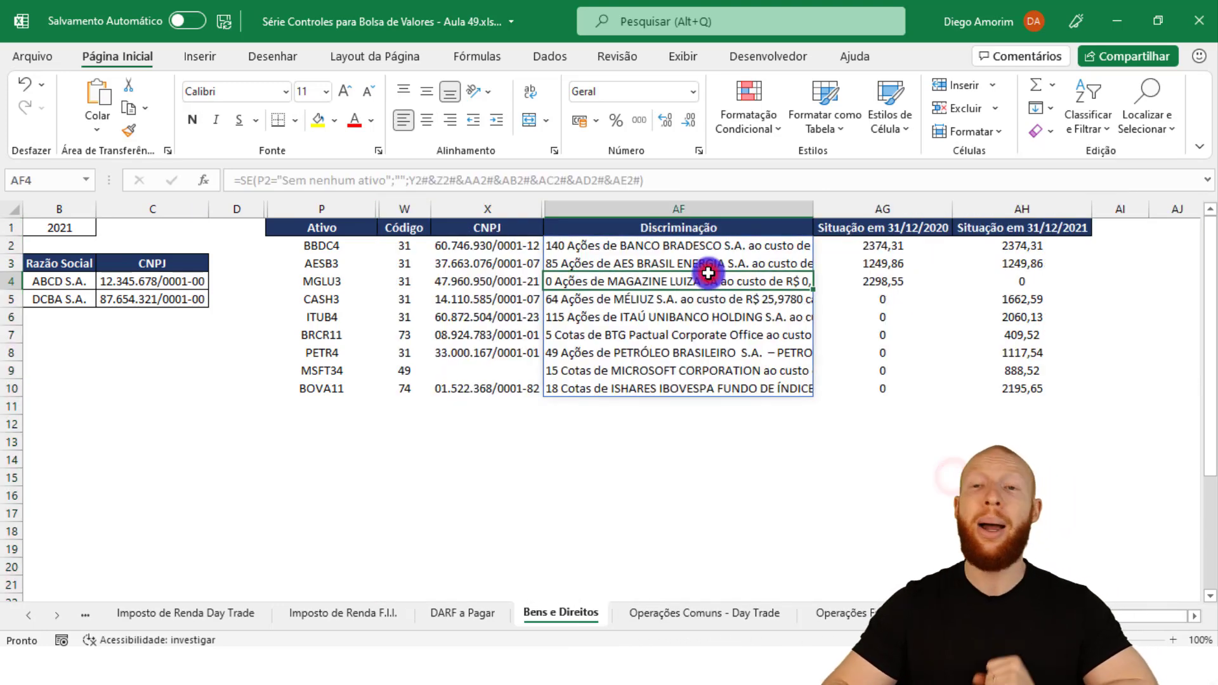
# Unhide the columns between D and P and examine SQIA3's Corretora 1 formula in G5 and Ativo formula in E5
pyautogui.moveTo(247, 209); pyautogui.dragTo(300, 203)
pyautogui.rightClick(299, 204)
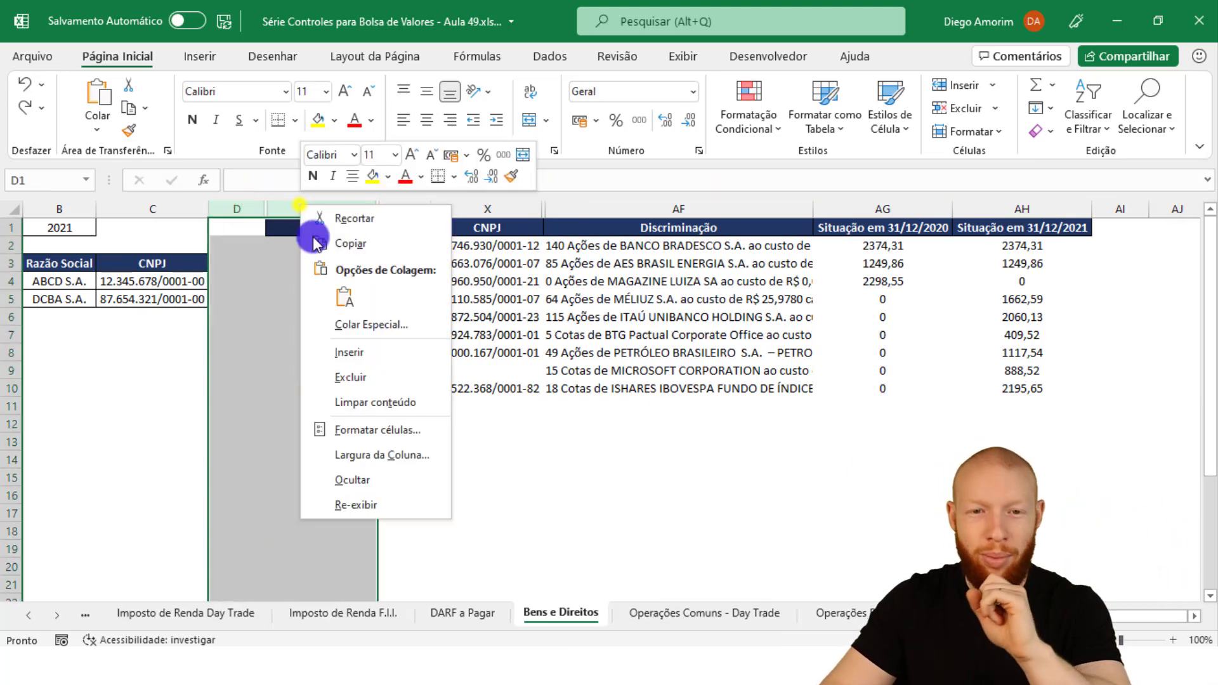
pyautogui.click(382, 501)
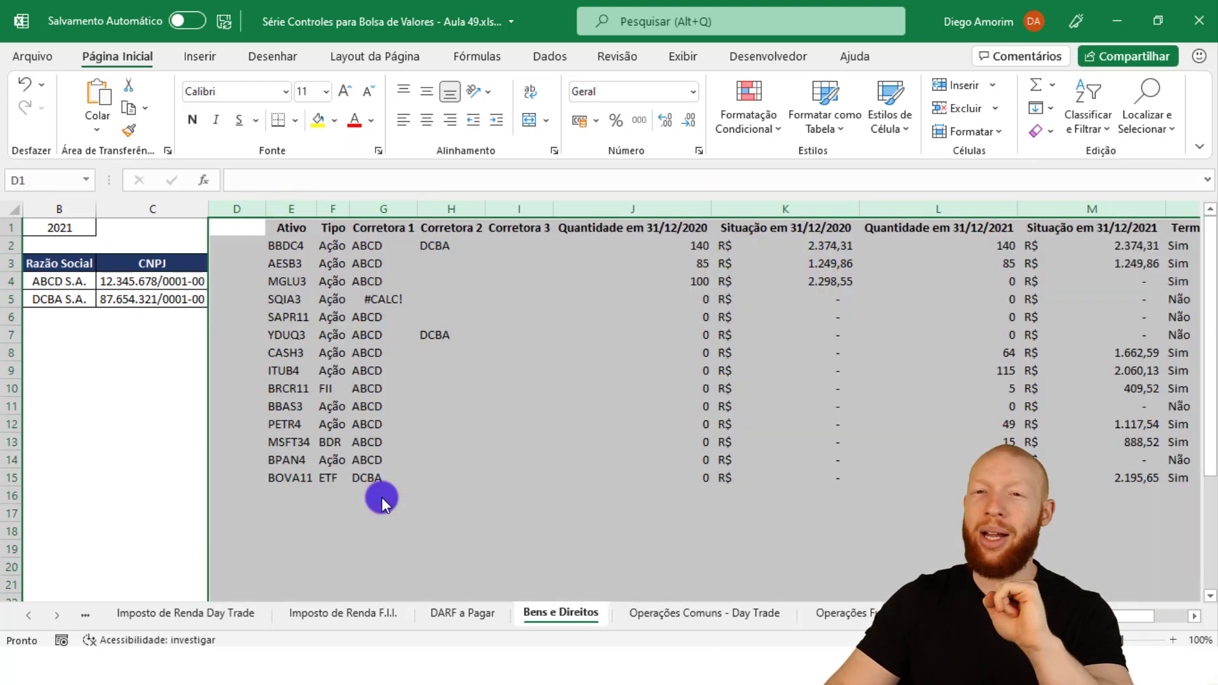
pyautogui.click(376, 296)
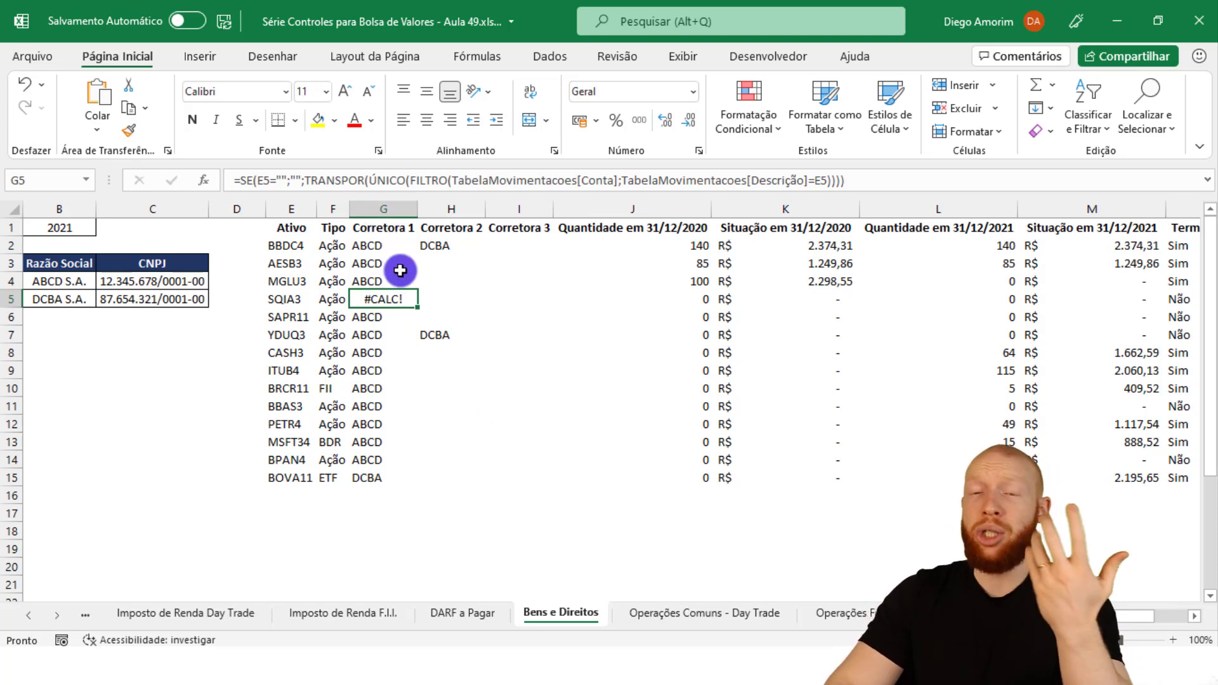
pyautogui.click(288, 292)
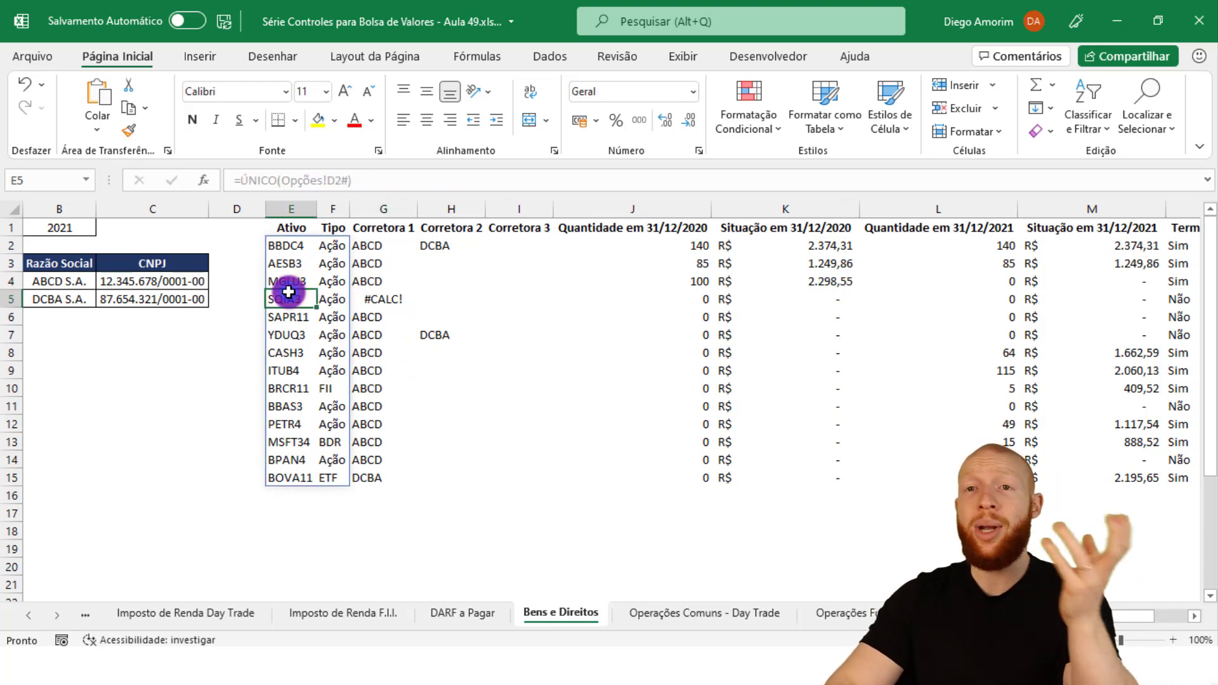
# Look through the Descrição column of the Movimentações sheet down to its last row for SQIA3 entries
pyautogui.click(29, 615)
pyautogui.click(29, 614)
pyautogui.click(28, 615)
pyautogui.click(311, 613)
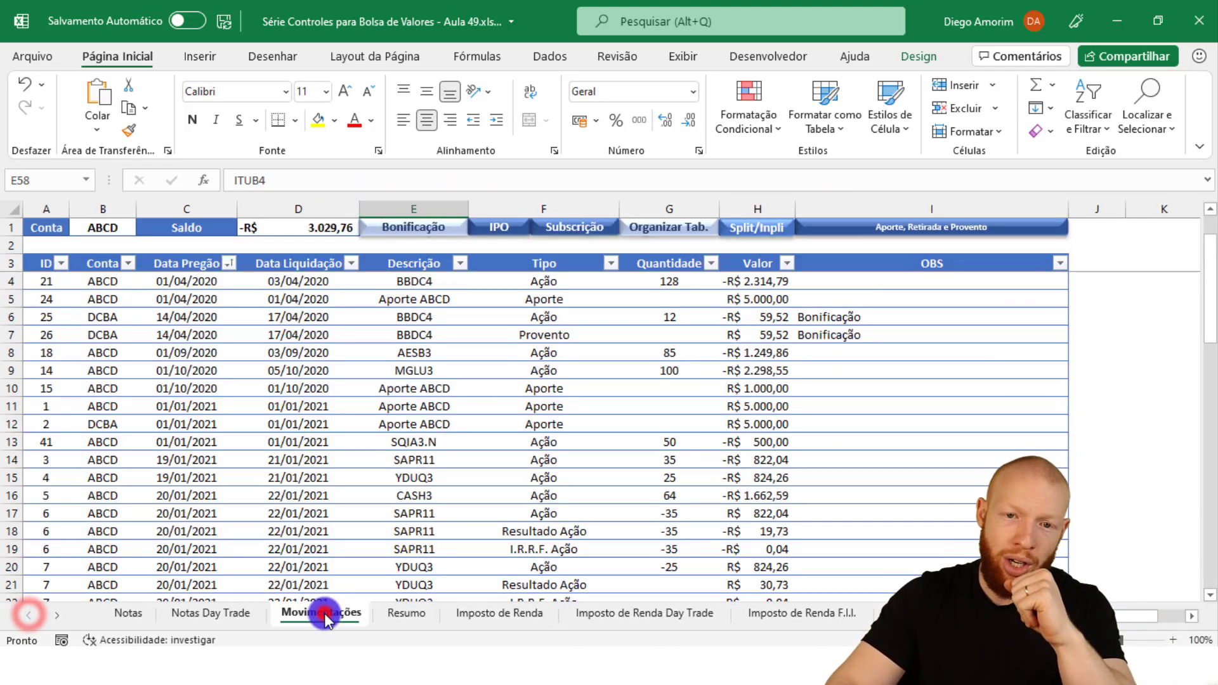
pyautogui.click(429, 208)
pyautogui.scroll(-5, 403, 383)
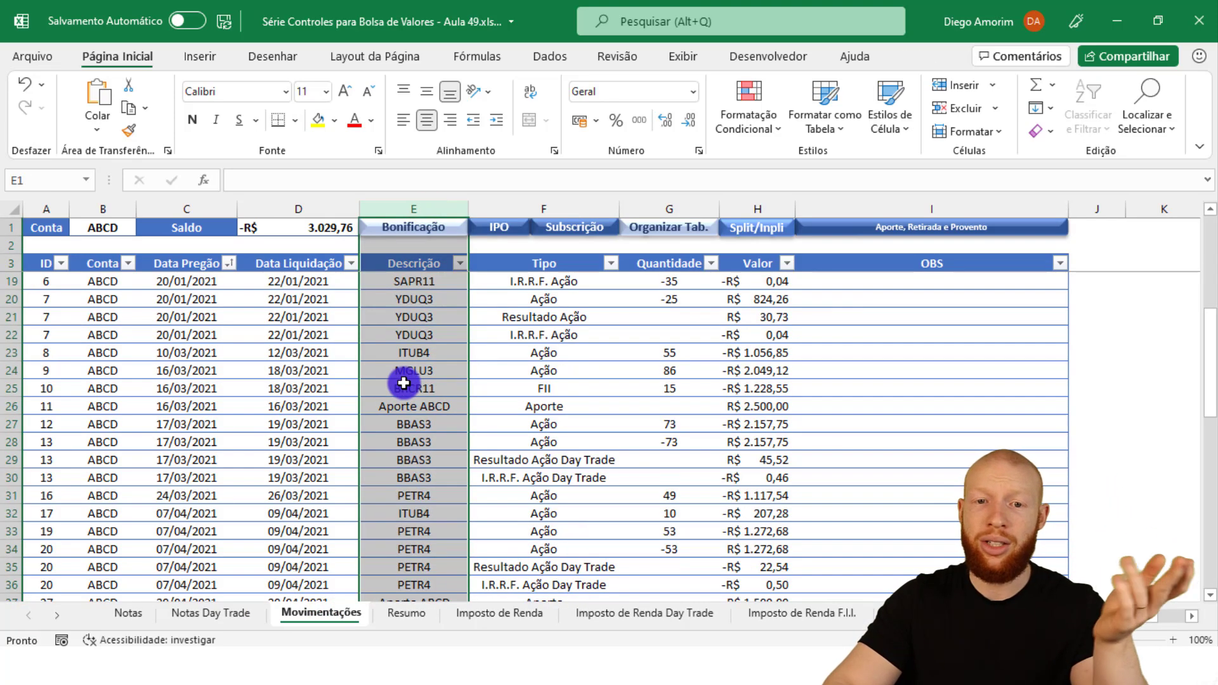
pyautogui.click(404, 383)
pyautogui.press('Down')
pyautogui.press('Down')
pyautogui.press('Down')
pyautogui.press('Down')
pyautogui.press('Down')
pyautogui.press('Down')
pyautogui.press('Down')
pyautogui.press('Down')
pyautogui.press('Down')
pyautogui.press('Down')
pyautogui.press('Down')
pyautogui.press('Down')
pyautogui.press('Down')
pyautogui.press('Down')
pyautogui.press('Down')
pyautogui.press('Down')
pyautogui.press('Down')
pyautogui.press('Down')
pyautogui.press('Down')
pyautogui.press('Down')
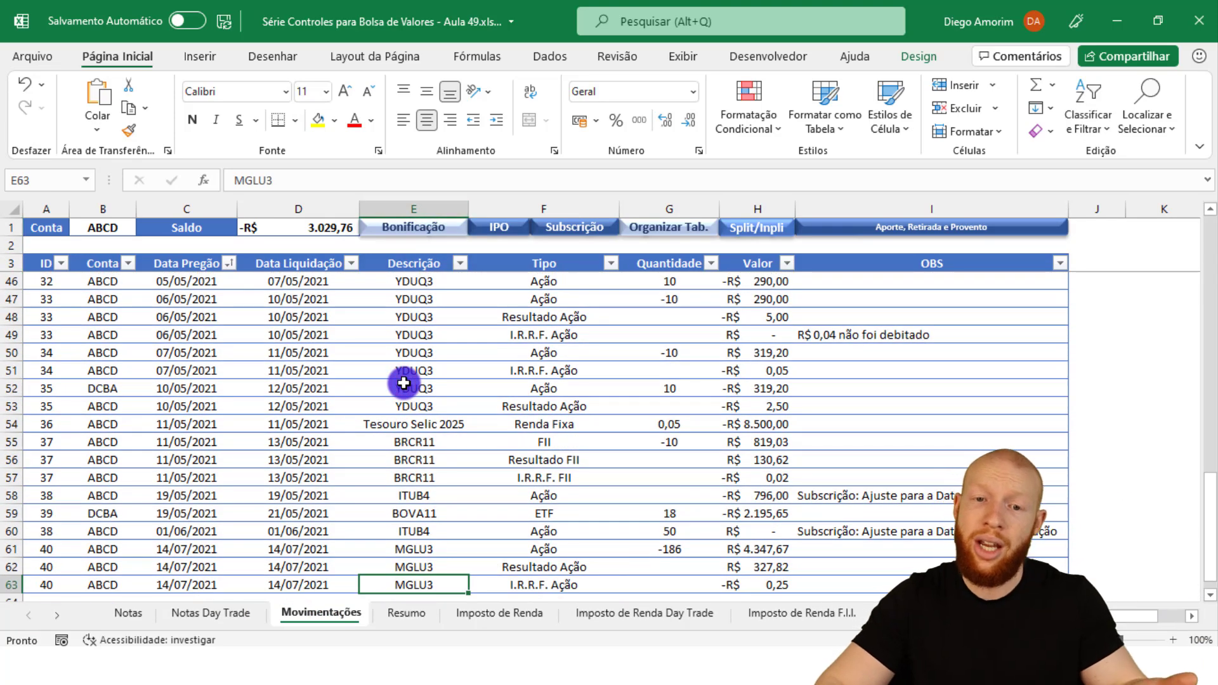
pyautogui.scroll(-1, 403, 383)
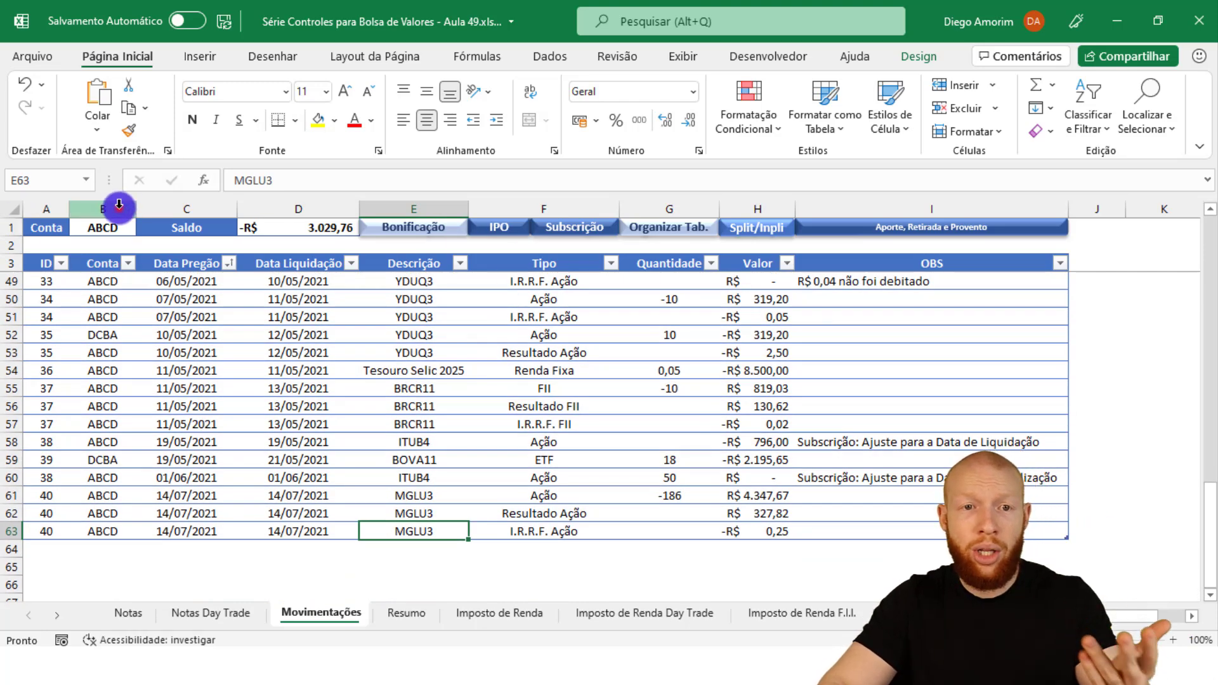
# Examine the Conta column and recheck the Descrição entries from the first to the last Movimentações record
pyautogui.click(118, 204)
pyautogui.scroll(7, 425, 467)
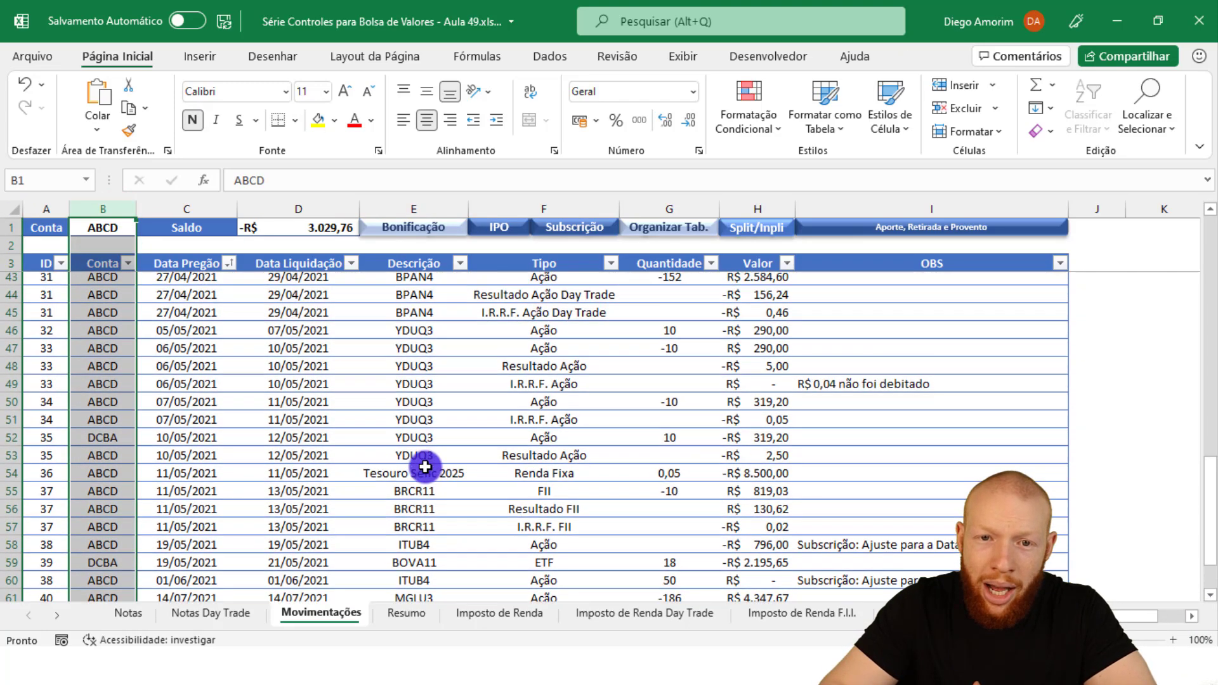
pyautogui.scroll(-7, 425, 467)
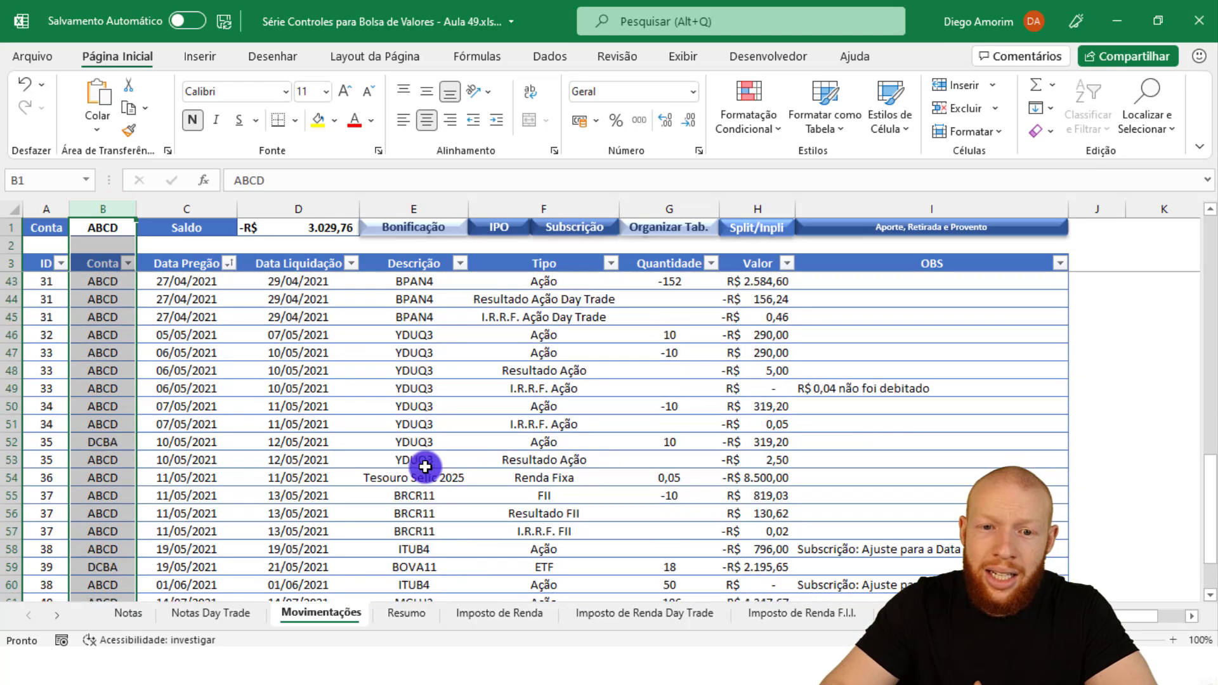
pyautogui.click(407, 463)
pyautogui.scroll(6, 409, 466)
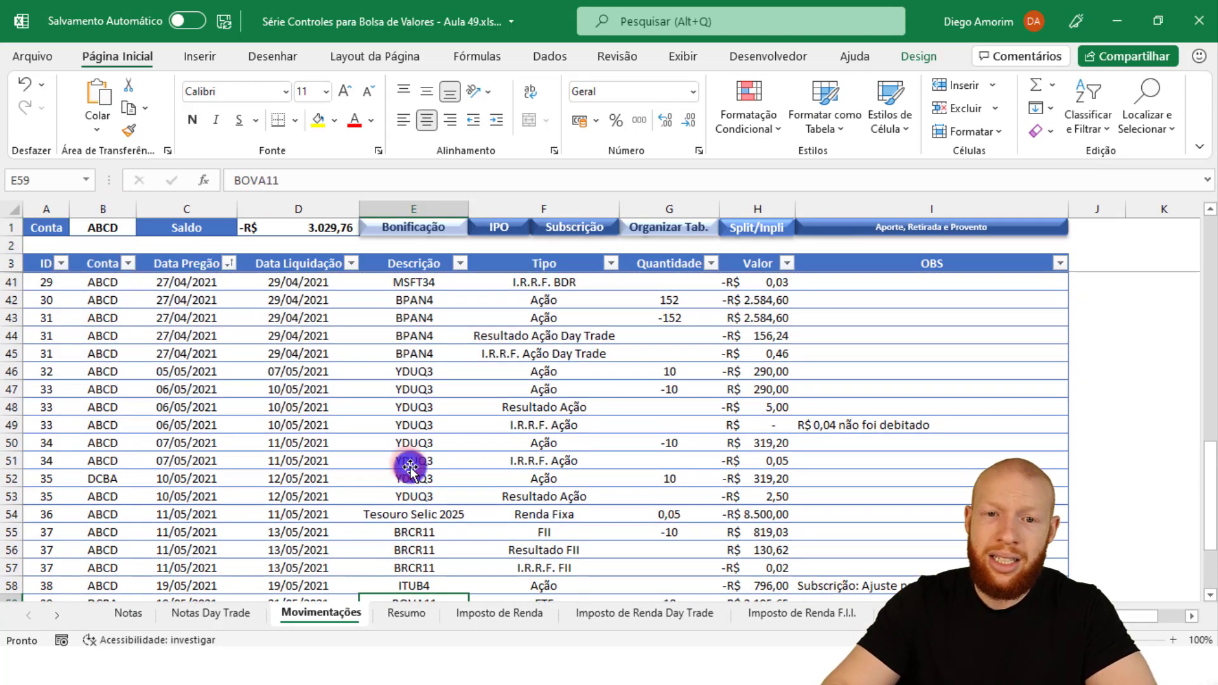
pyautogui.scroll(8, 410, 469)
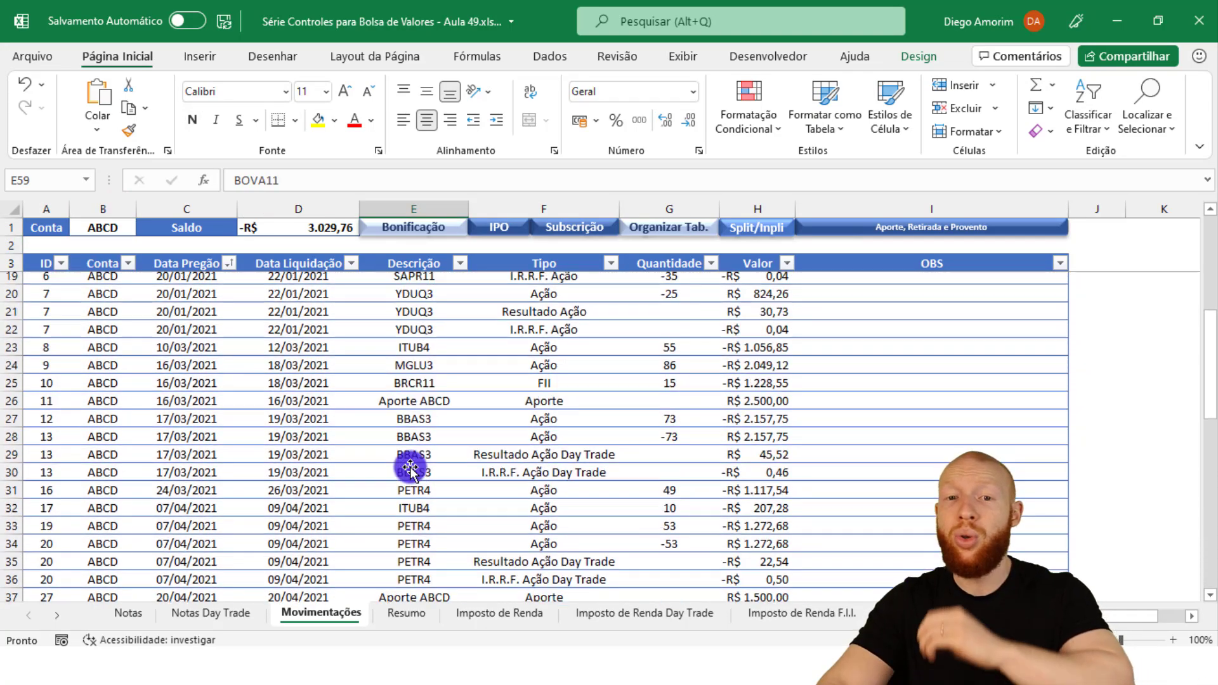
pyautogui.scroll(1, 411, 457)
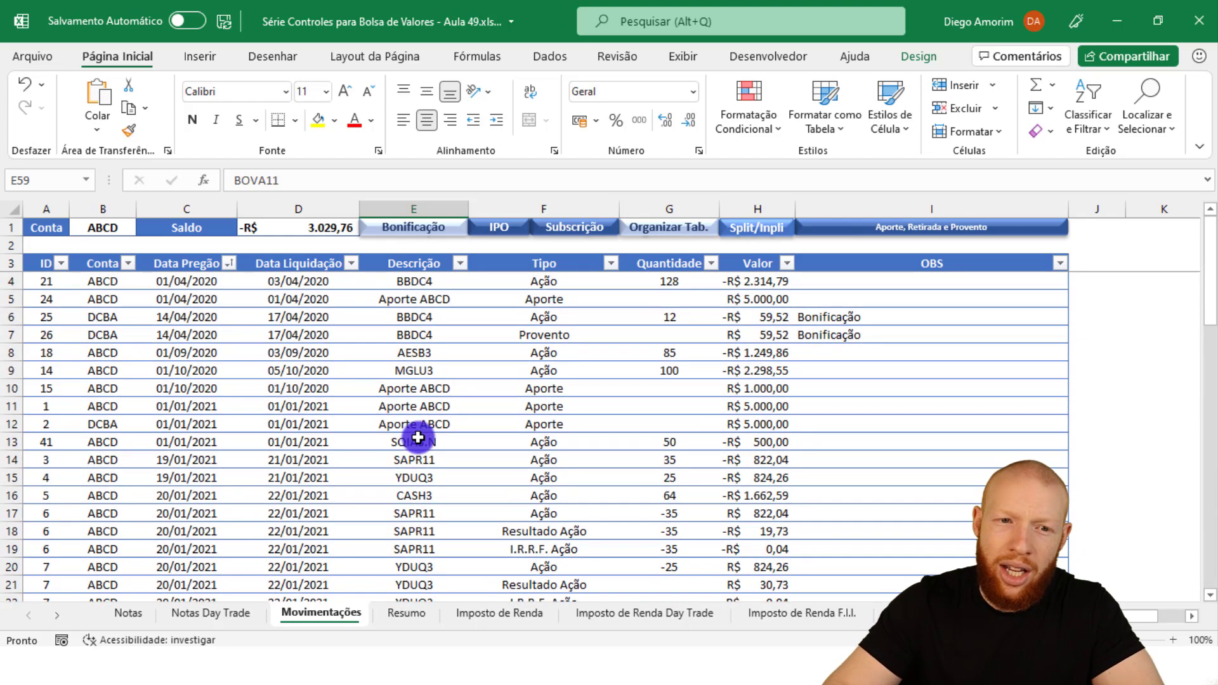
pyautogui.scroll(-15, 418, 439)
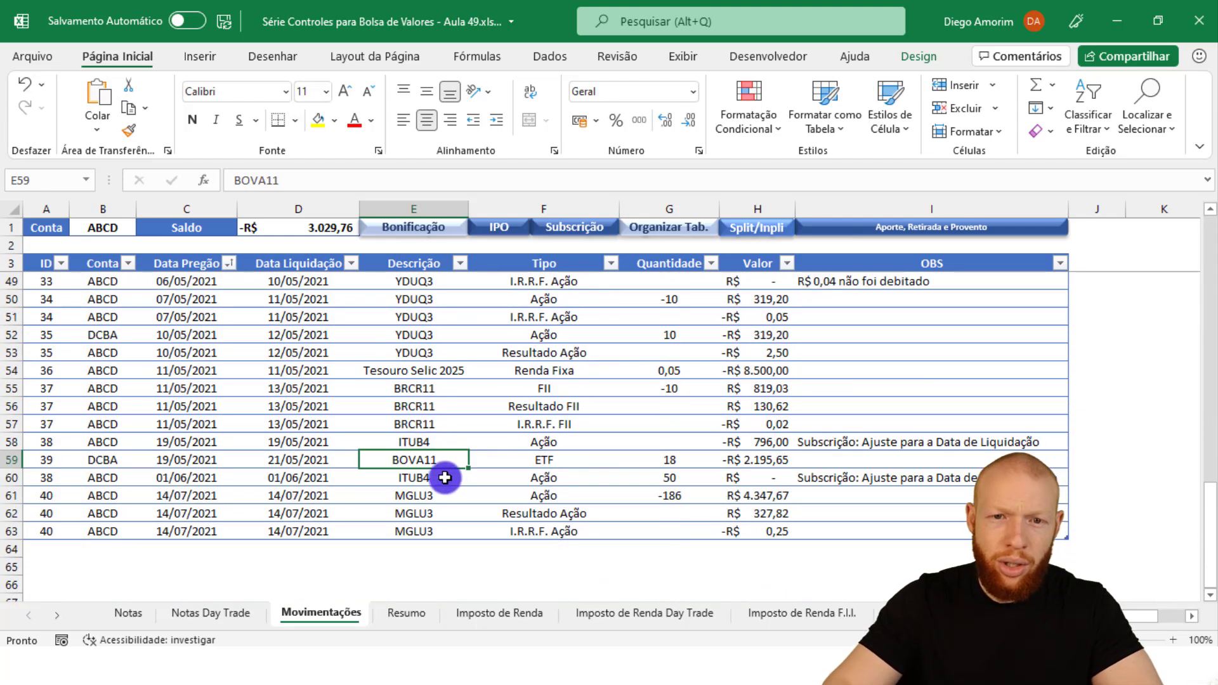
# Filter the Movimentações table's Descrição column for the asset whose Corretora 1 formula returns an error
pyautogui.click(458, 265)
pyautogui.click(370, 434)
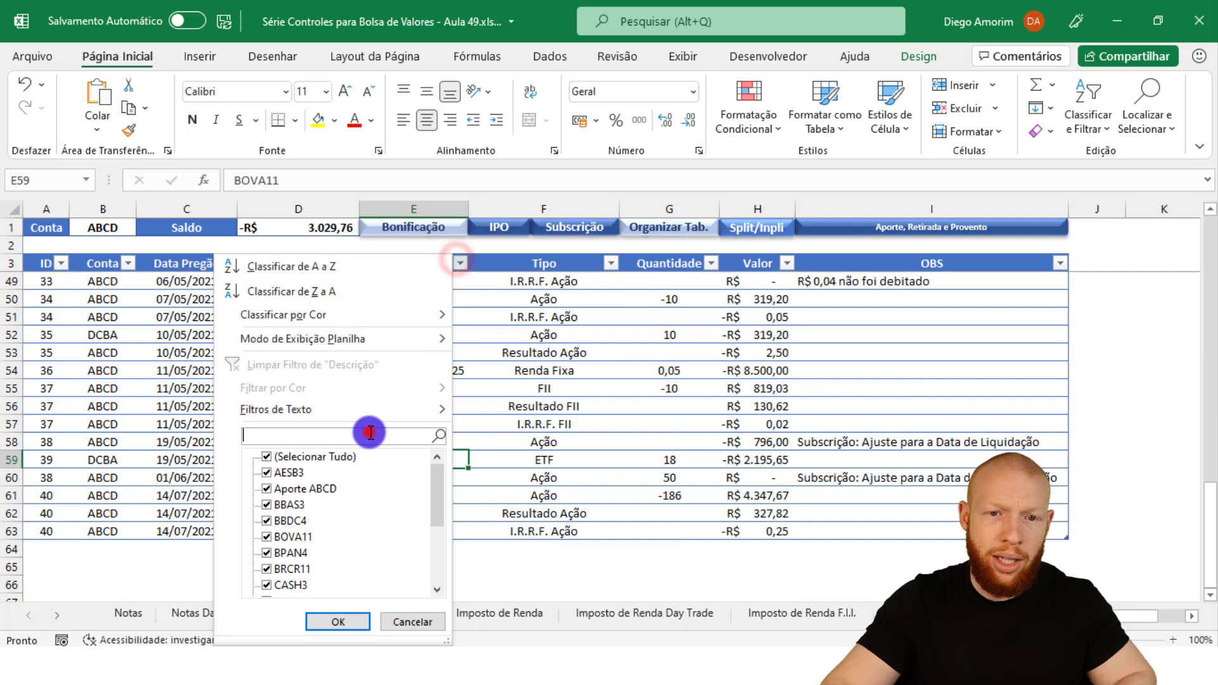
pyautogui.press('Return')
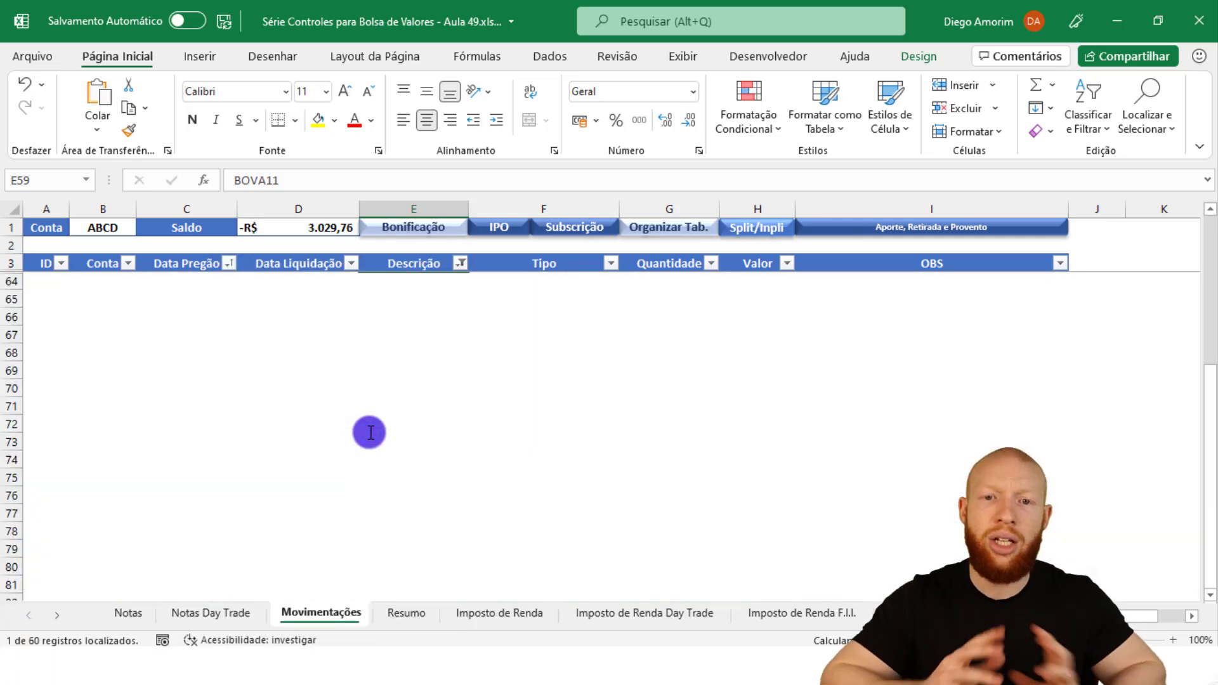
# Select the filtered SQIA3.N record in E13 and clear the Descrição filter from the Movimentações table
pyautogui.press('Down')
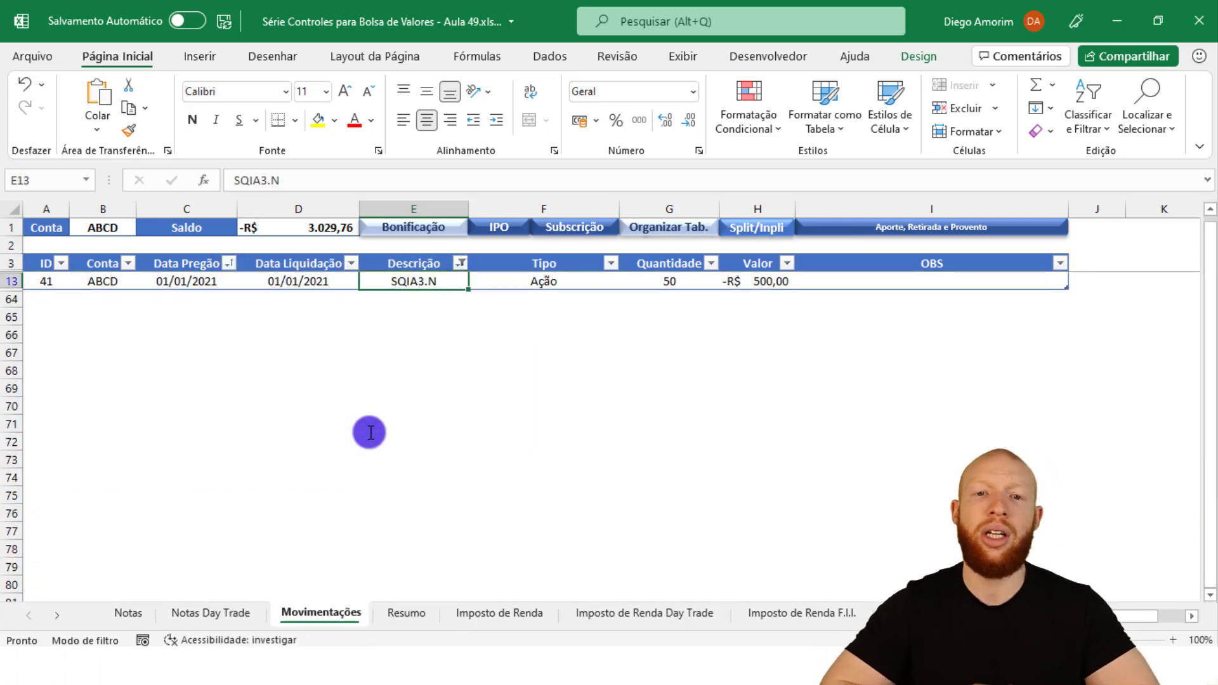
pyautogui.press('alt')
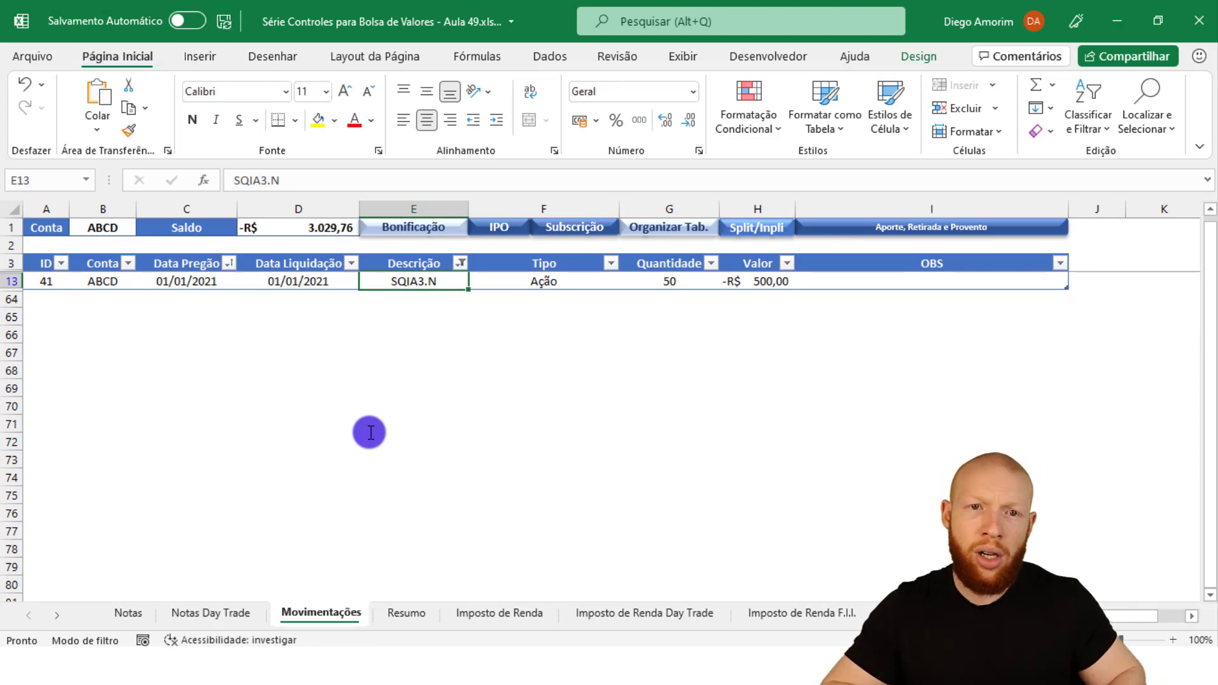
pyautogui.press('Escape')
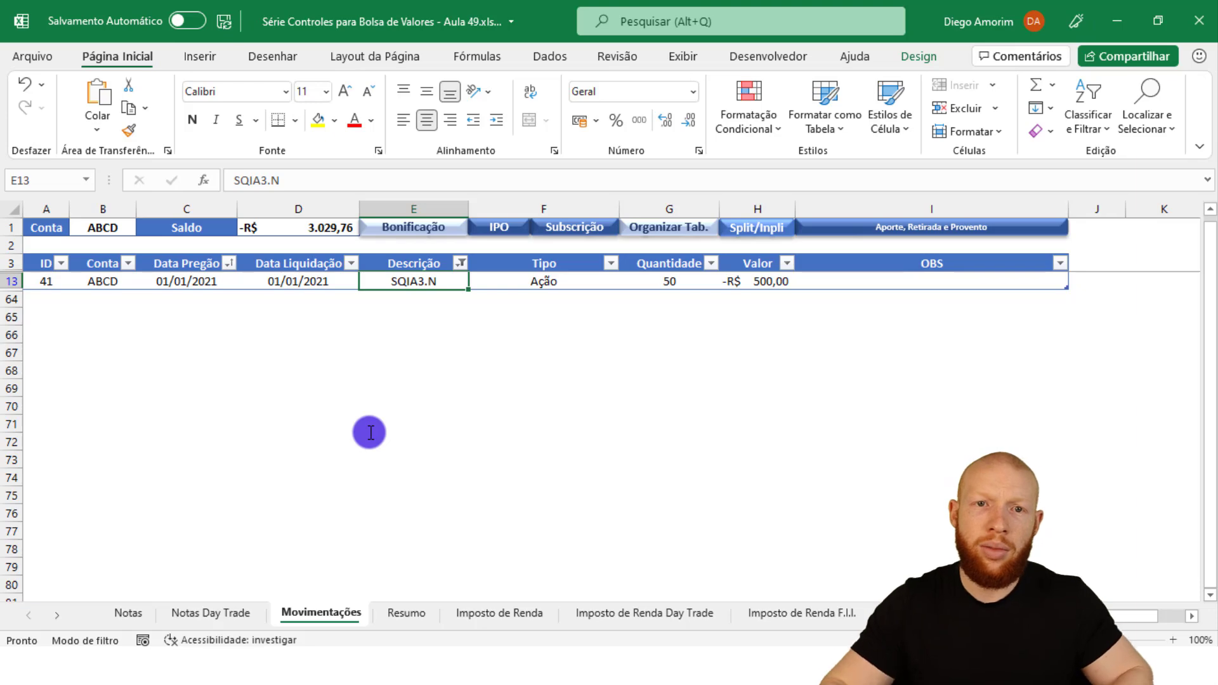
pyautogui.click(565, 59)
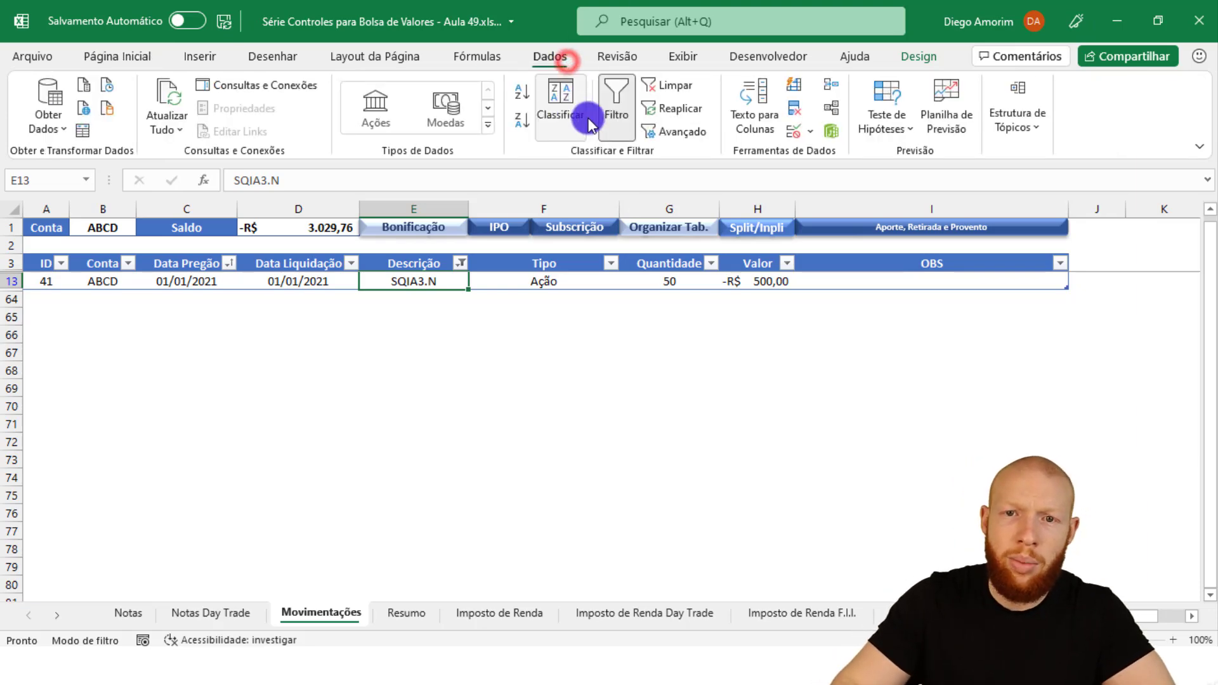
pyautogui.click(671, 85)
pyautogui.press('Down')
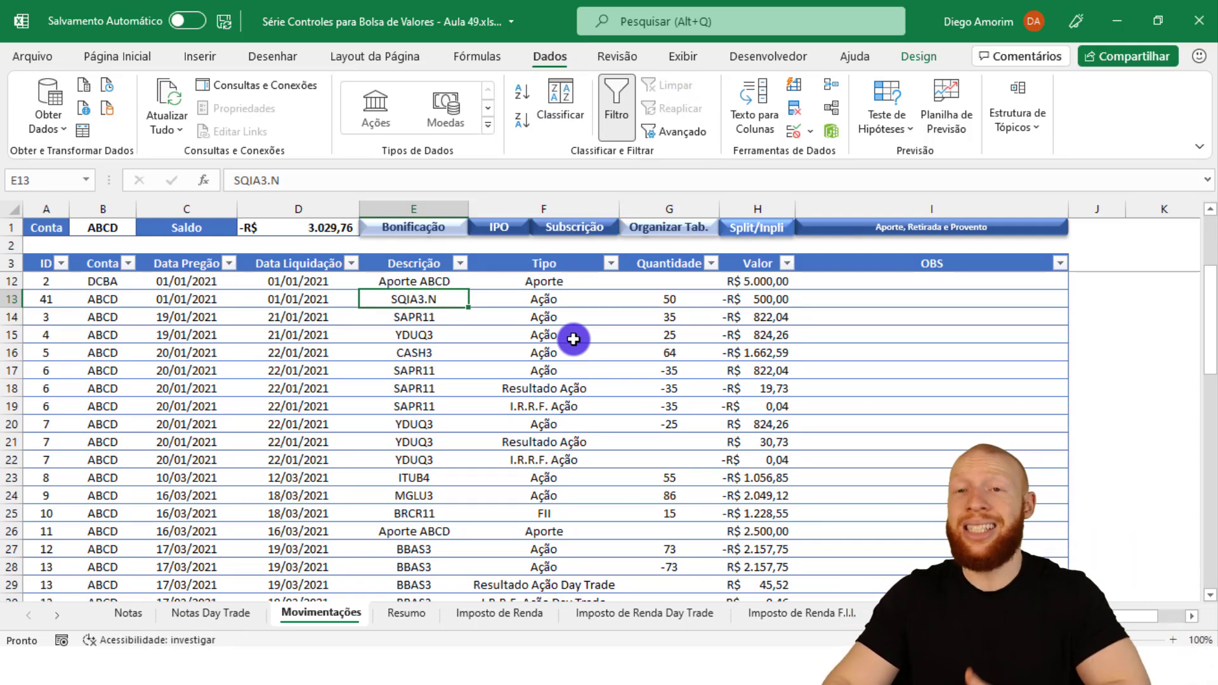
# Return to the Bens e Direitos sheet and recheck SQIA3's Corretora 1 and Ativo cells in row 5
pyautogui.click(54, 613)
pyautogui.click(739, 613)
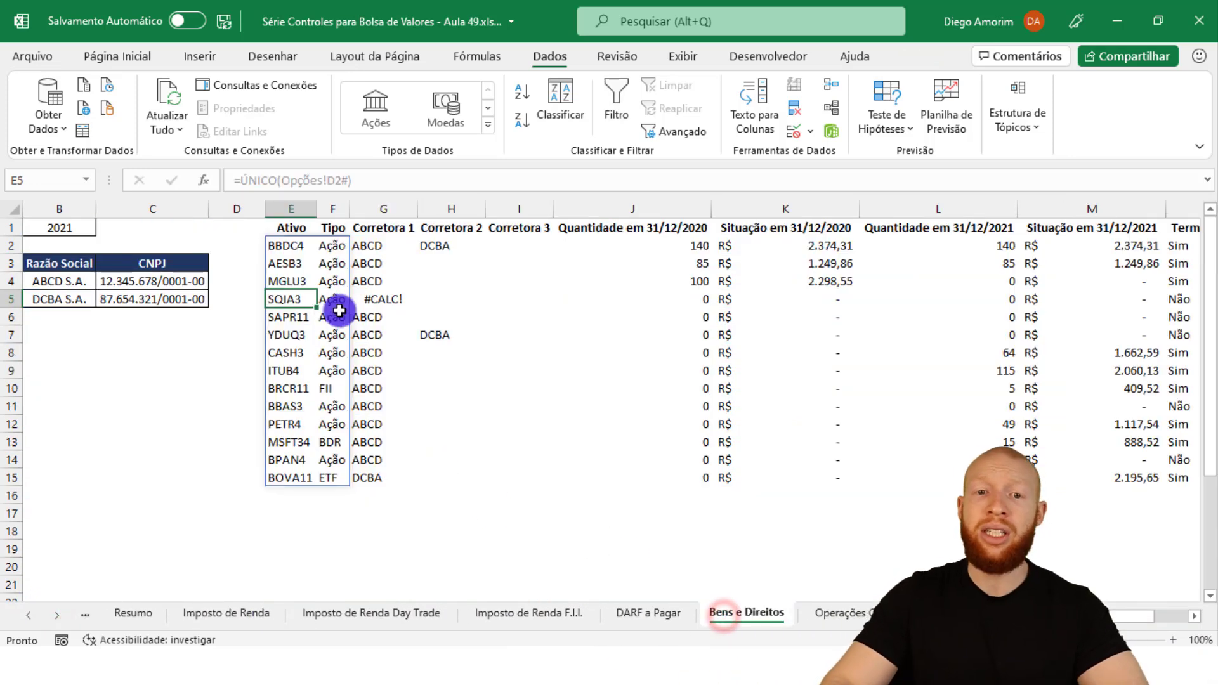
pyautogui.click(368, 299)
pyautogui.click(291, 298)
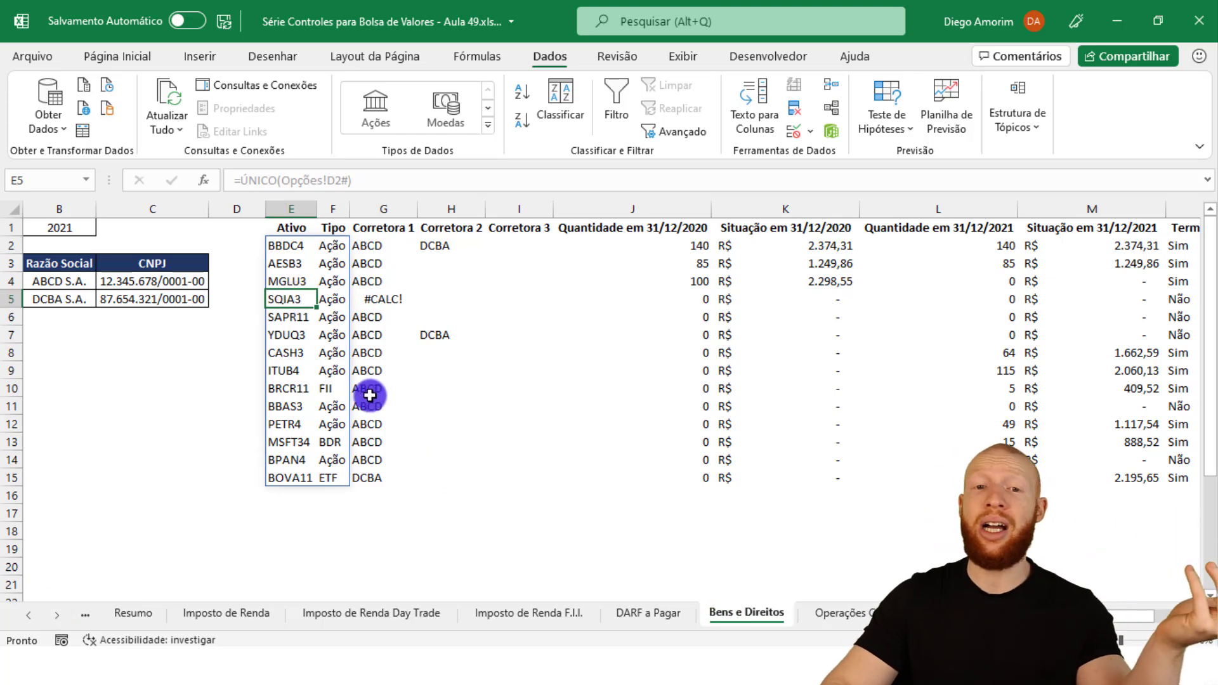
pyautogui.click(58, 616)
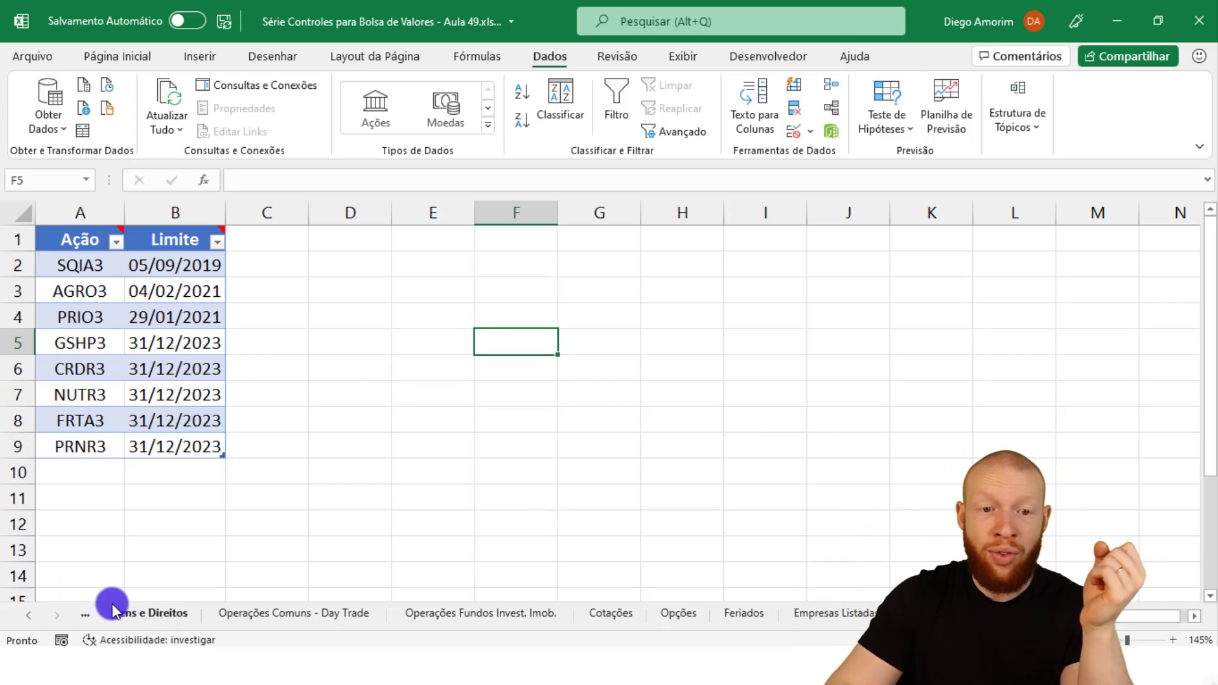
pyautogui.click(28, 615)
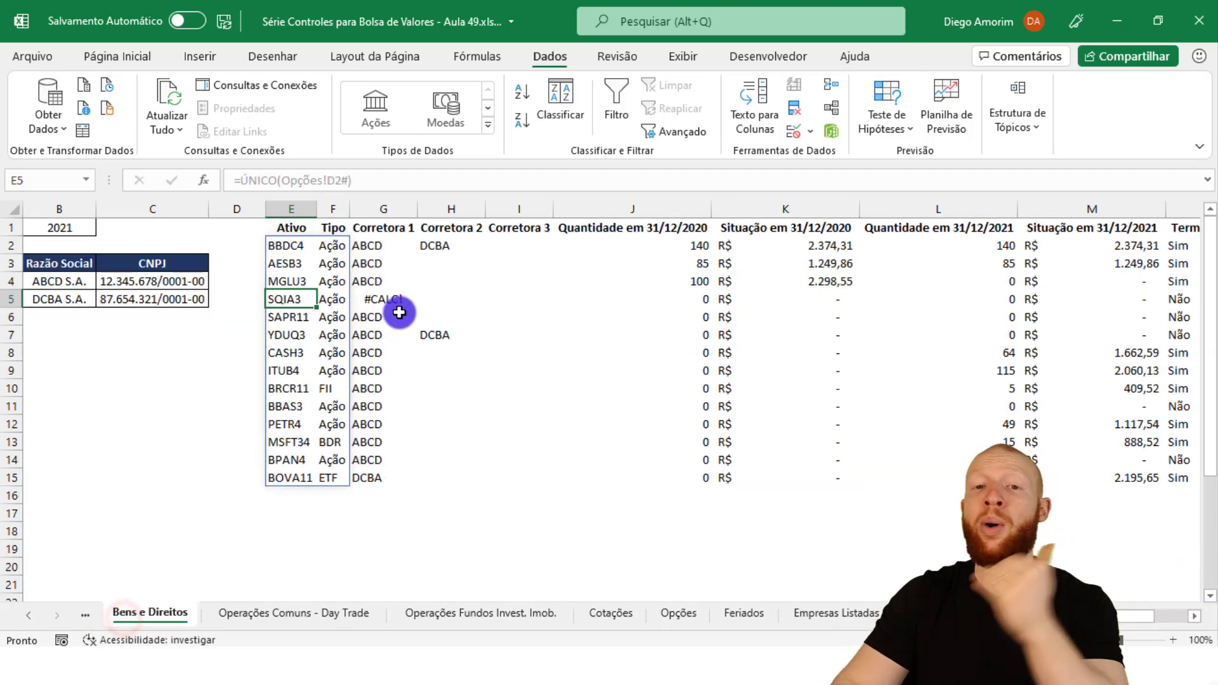
# Expand the formula bar for G2 and examine FILTRO's TabelaMovimentacoes[Conta] array and TabelaMovimentacoes[Descrição]=E2 condition
pyautogui.click(384, 245)
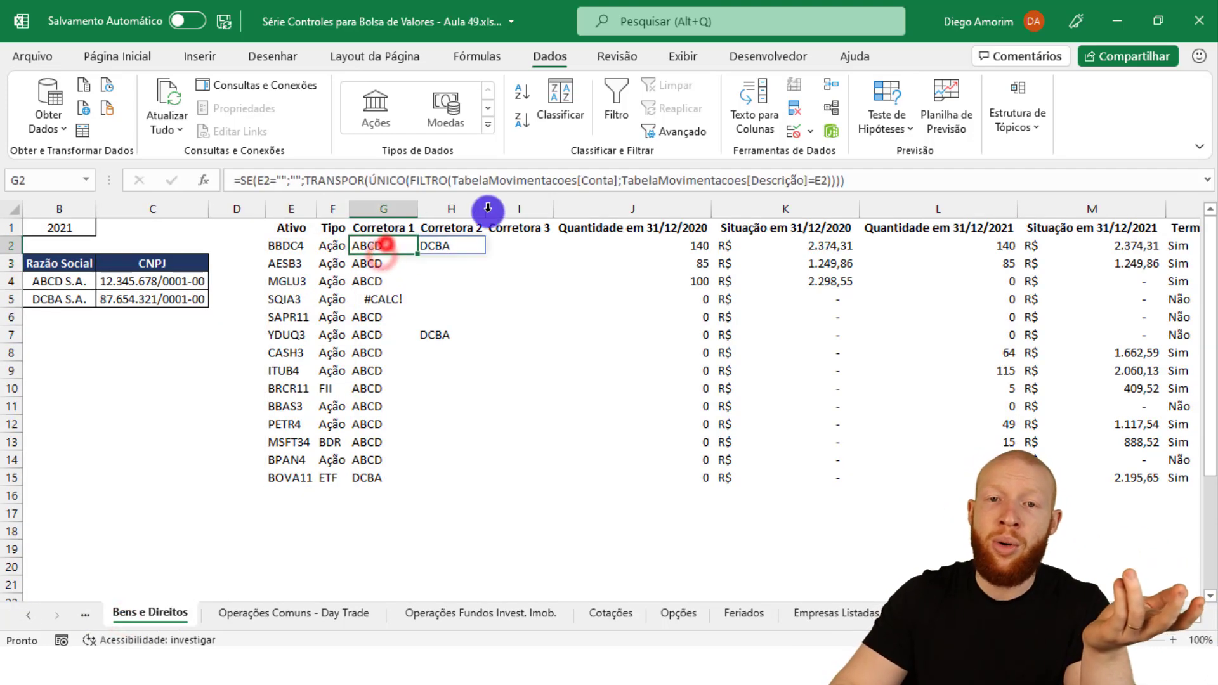
pyautogui.doubleClick(550, 200)
pyautogui.click(636, 183)
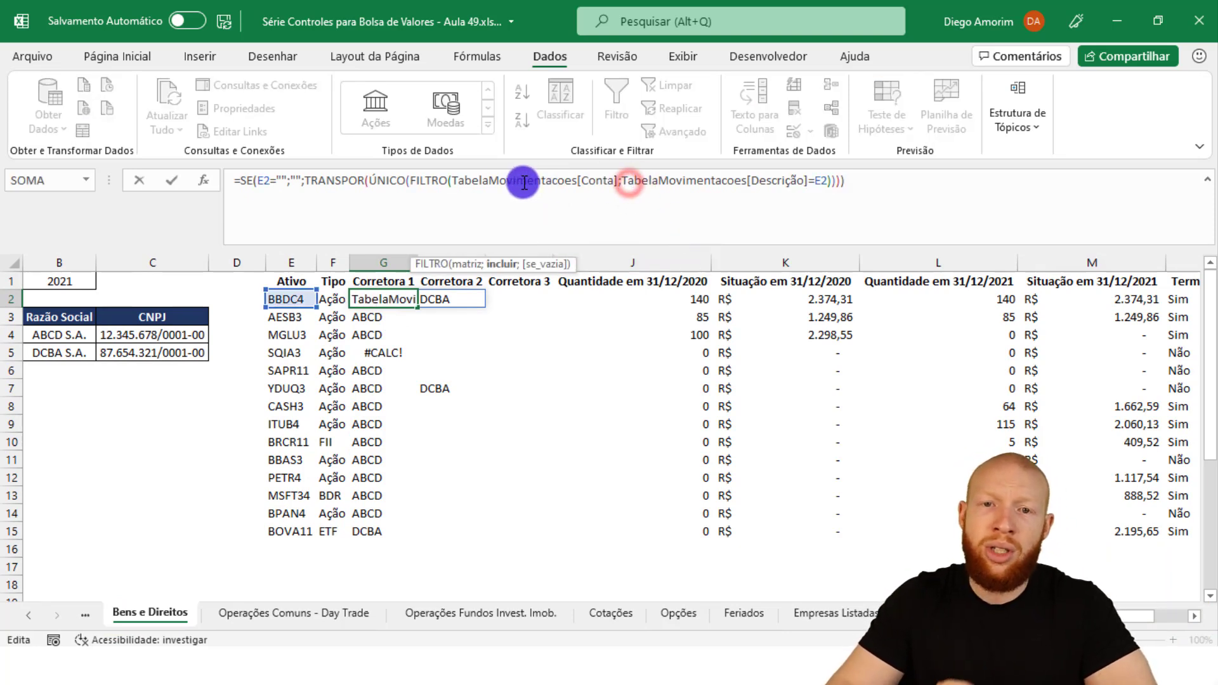
pyautogui.moveTo(458, 182); pyautogui.dragTo(619, 185)
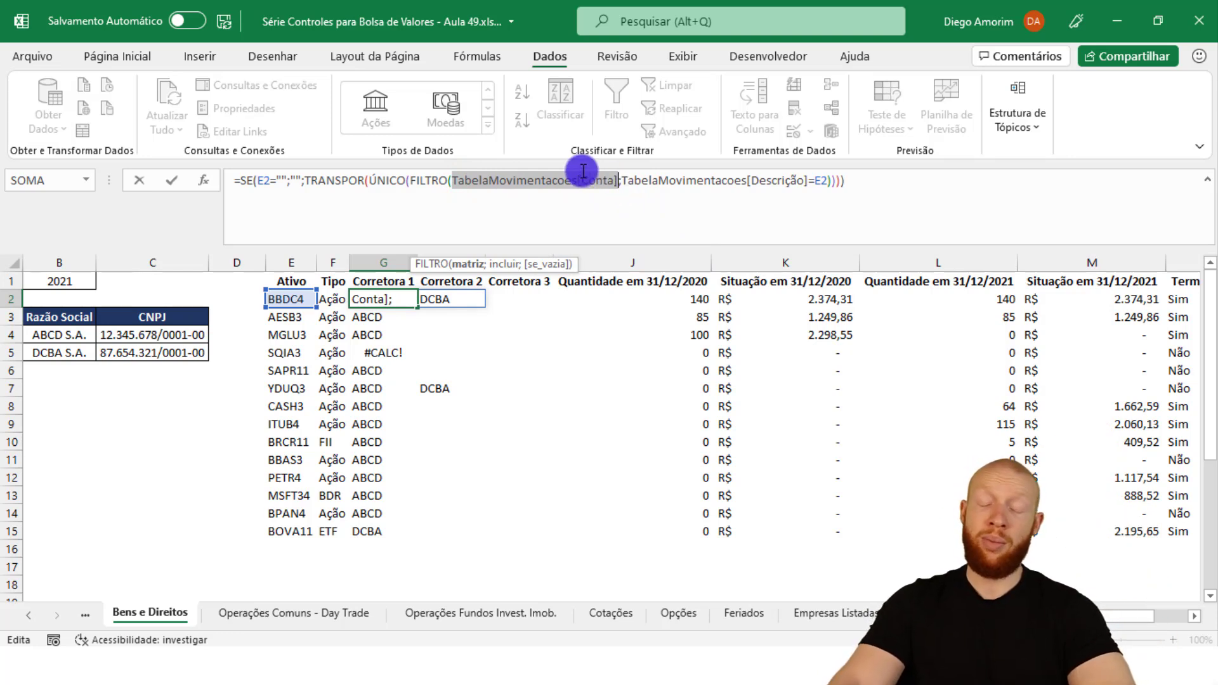
pyautogui.moveTo(623, 183); pyautogui.dragTo(828, 182)
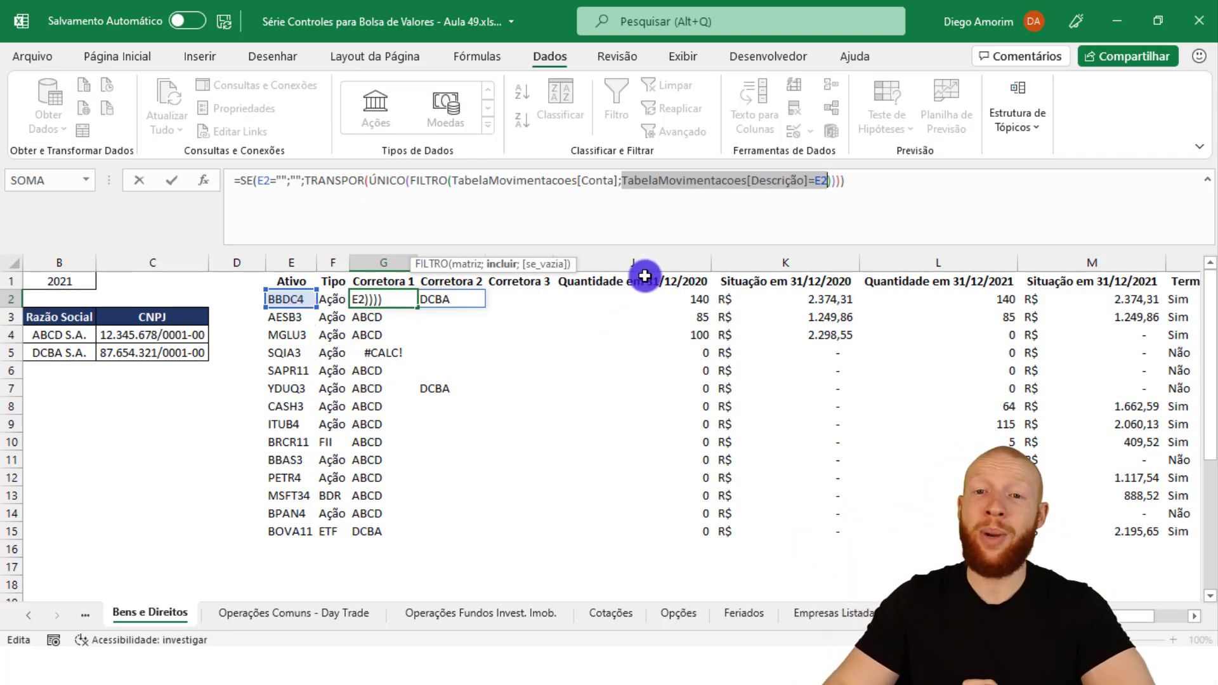
# Enclose the TabelaMovimentacoes[Descrição]=E2 condition of G2's FILTRO formula in its own parentheses
pyautogui.click(625, 182)
pyautogui.click(624, 183)
pyautogui.write('(')
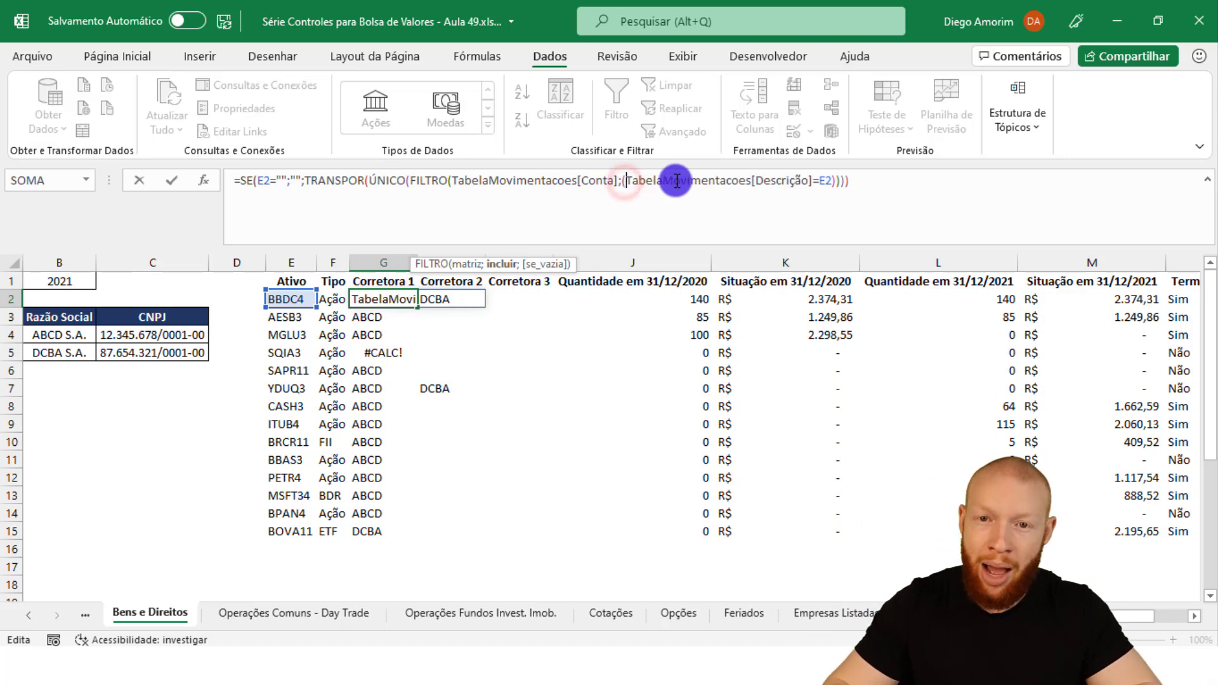
pyautogui.click(832, 182)
pyautogui.write(')')
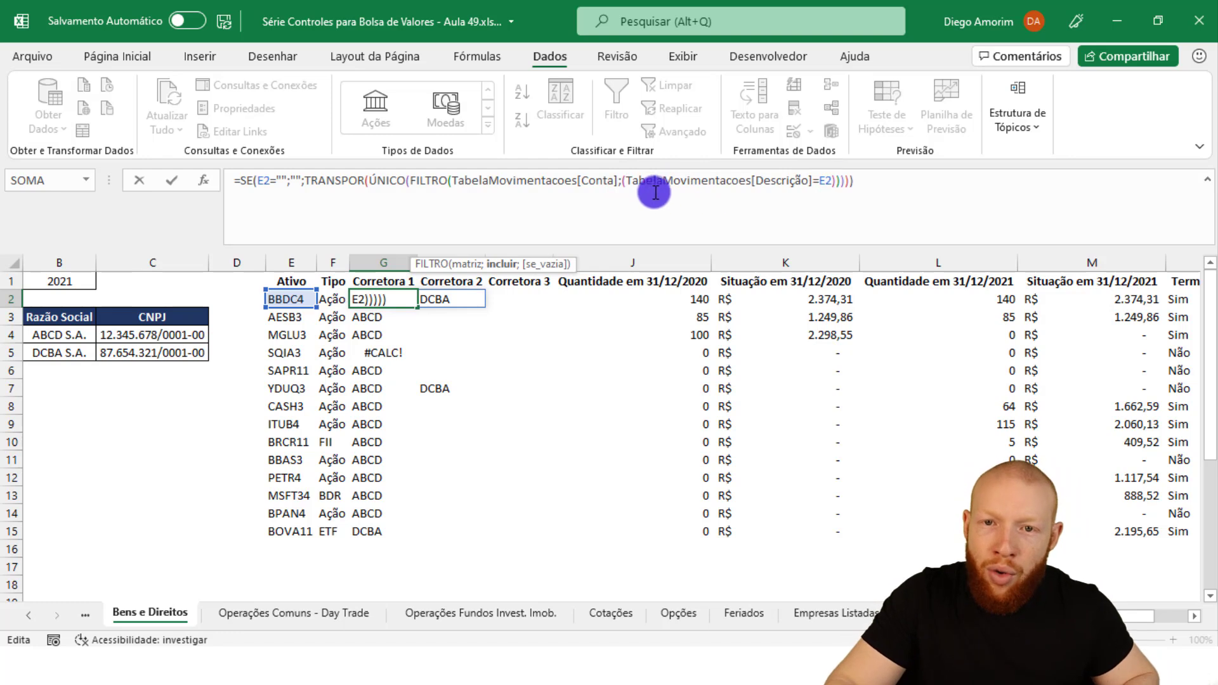
# Duplicate the parenthesised Descrição condition in G2's formula and join the two copies with a plus sign
pyautogui.moveTo(622, 183); pyautogui.dragTo(824, 177)
pyautogui.hotkey('ctrl', 'c')
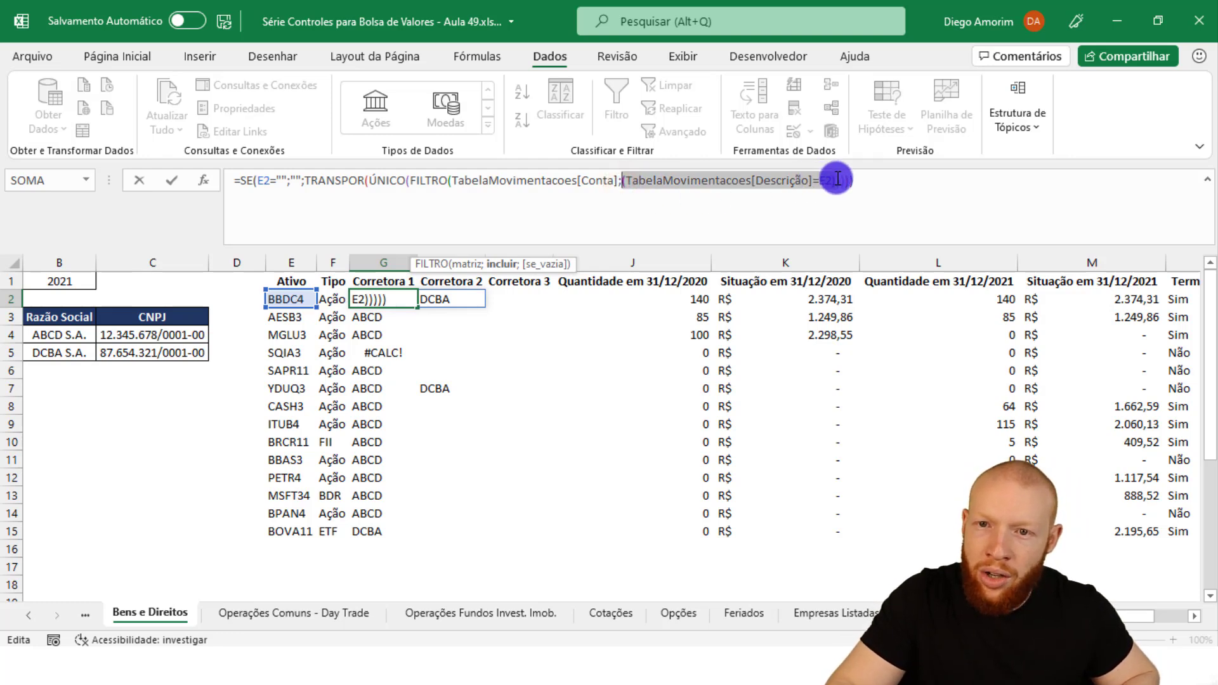
pyautogui.click(836, 183)
pyautogui.hotkey('ctrl', 'v')
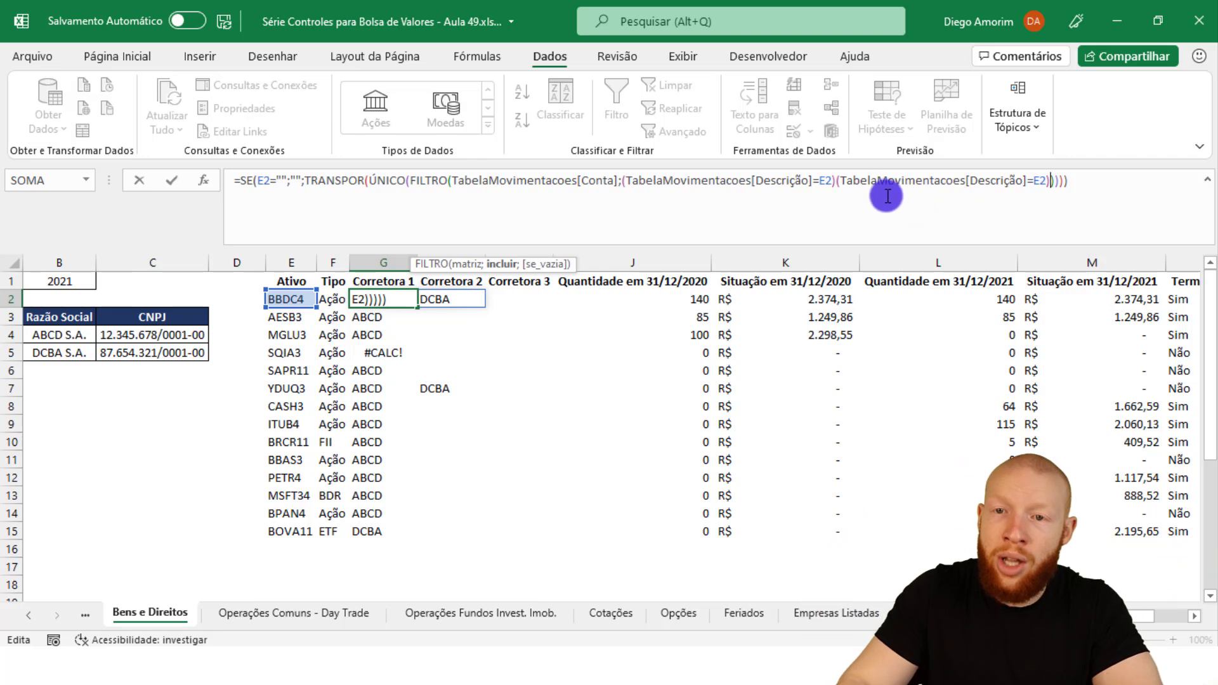
pyautogui.click(839, 183)
pyautogui.write('+')
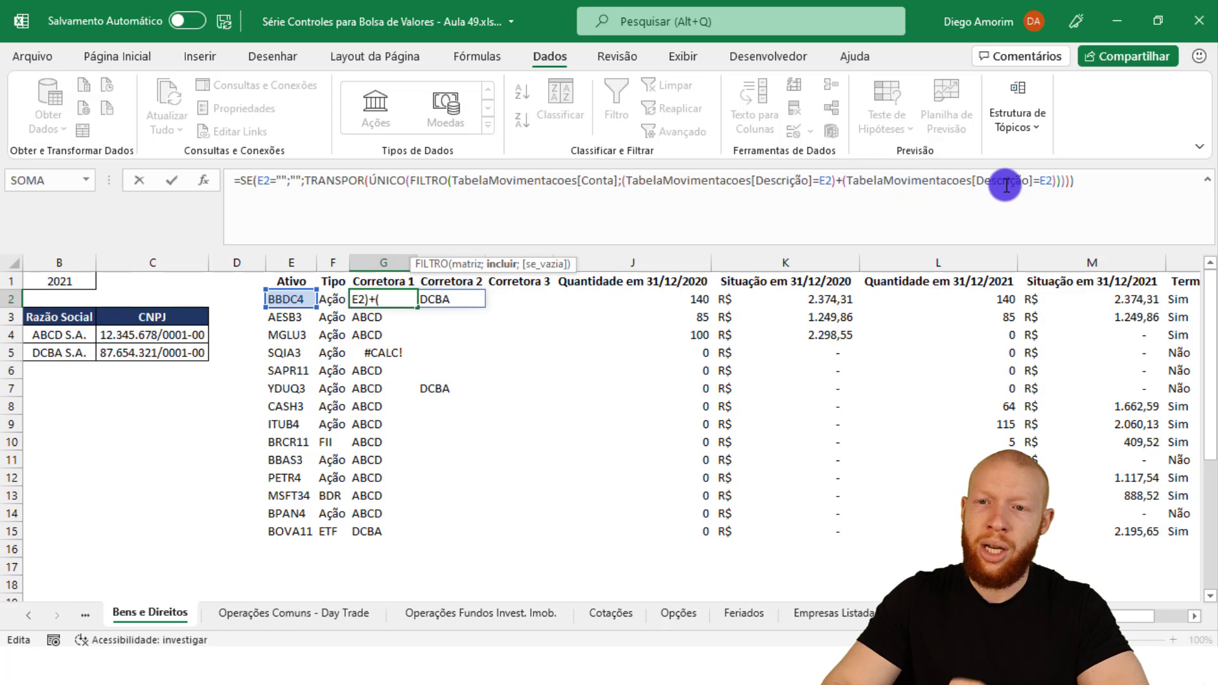
# Append &".N" to E2 in the second Descrição condition of G2's formula and commit the formula
pyautogui.moveTo(628, 178); pyautogui.dragTo(810, 180)
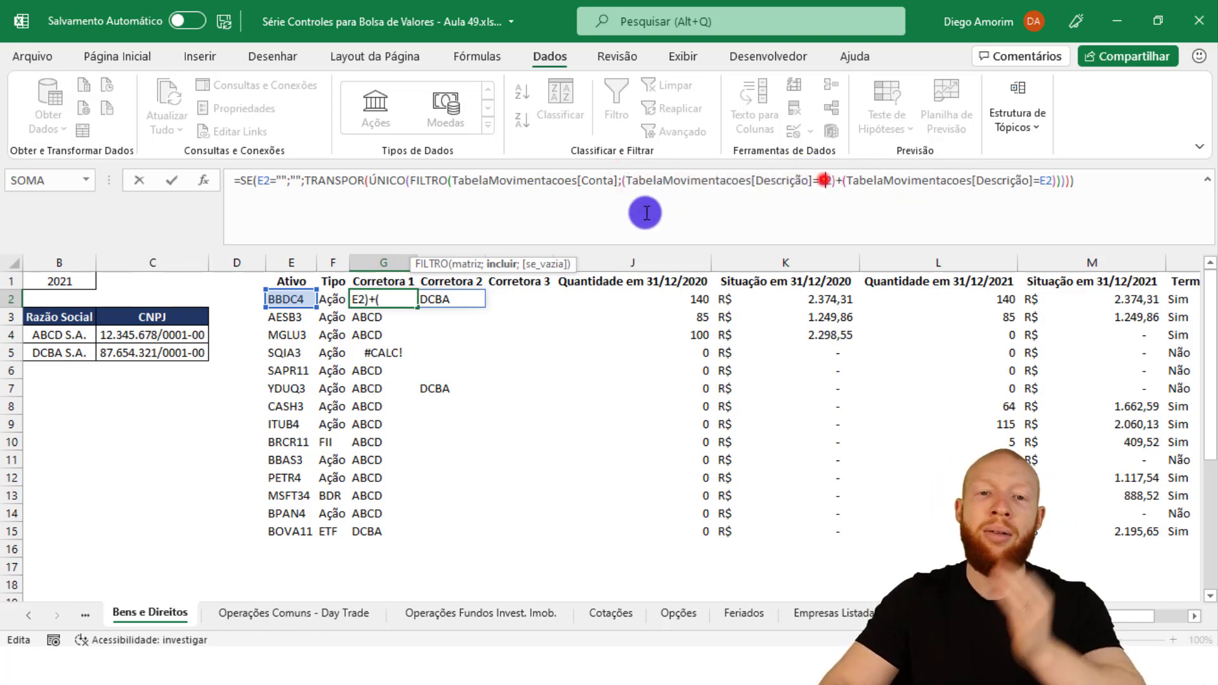
pyautogui.click(824, 182)
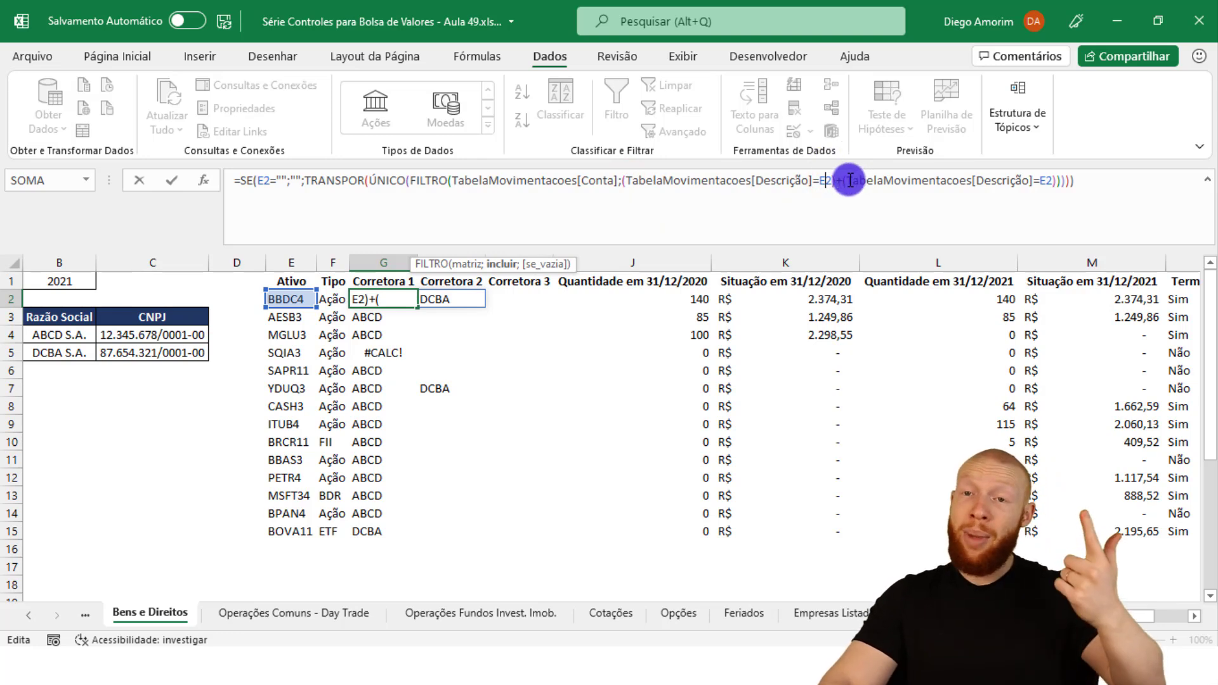
pyautogui.moveTo(849, 181); pyautogui.dragTo(912, 180)
pyautogui.moveTo(1041, 181); pyautogui.dragTo(1061, 182)
pyautogui.click(1051, 182)
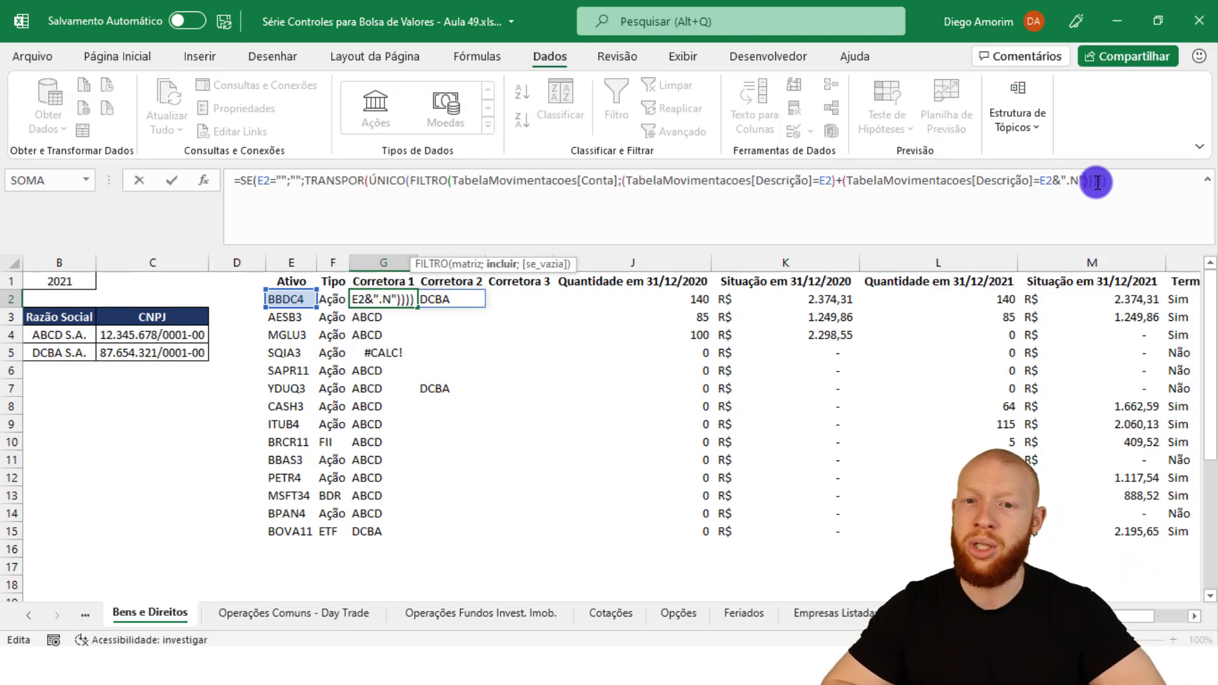
pyautogui.press('Return')
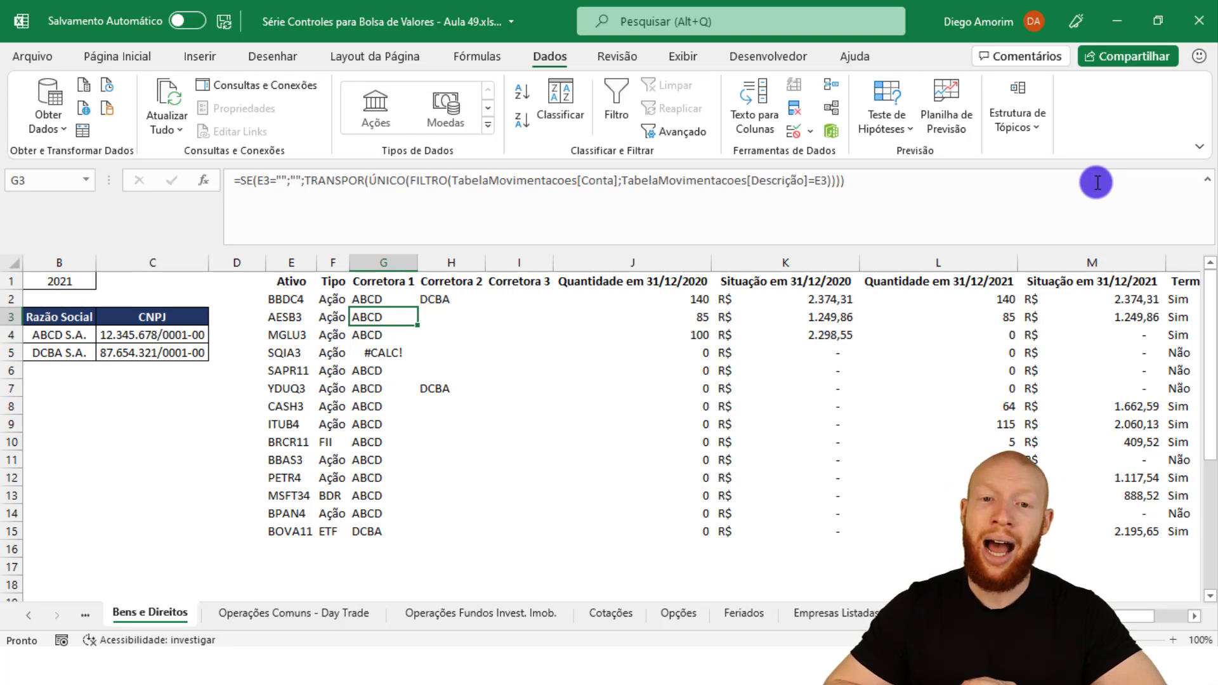
# Look through the Corretora 1 cells below G2 and return to the updated formula in G2
pyautogui.press('Down')
pyautogui.press('Down')
pyautogui.press('Down')
pyautogui.press('Down')
pyautogui.press('Down')
pyautogui.press('Down')
pyautogui.press('Up')
pyautogui.press('Up')
pyautogui.press('Up')
pyautogui.press('Up')
pyautogui.press('Up')
pyautogui.press('Up')
pyautogui.press('Up')
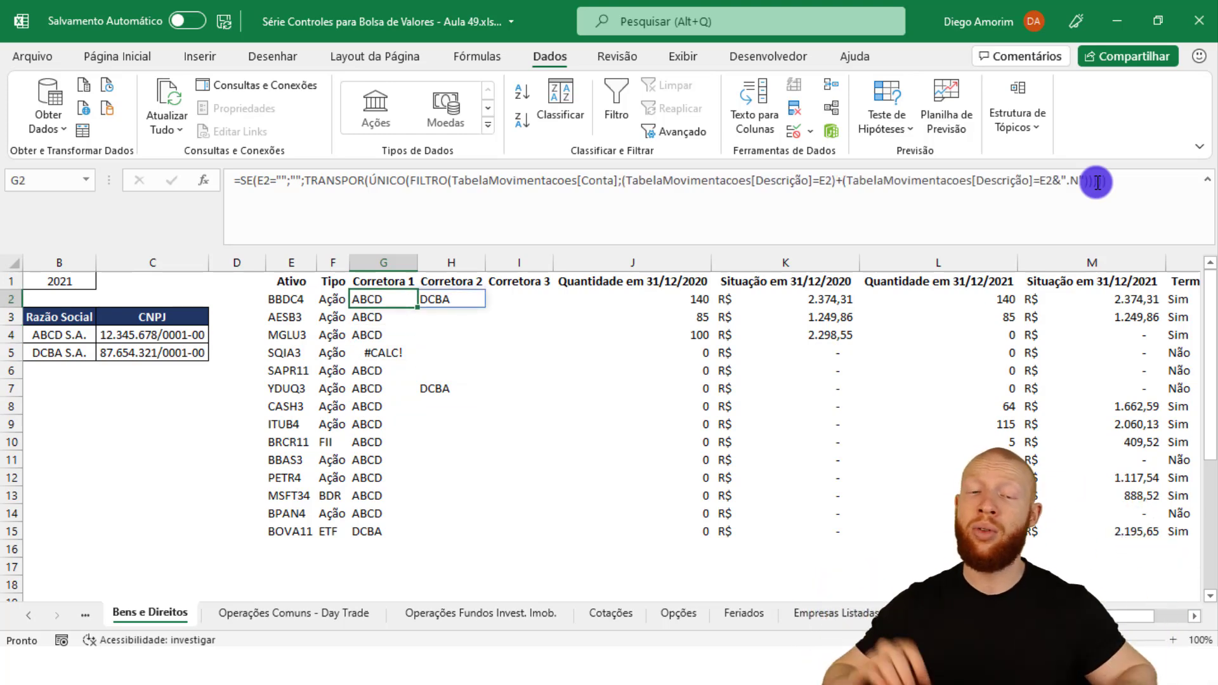
# Fill G2's updated formula down the Corretora 1 column and check SQIA3's cell G5
pyautogui.hotkey('ctrl', 'shift', 'Down')
pyautogui.hotkey('ctrl', 'd')
pyautogui.hotkey('ctrl', 'Up')
pyautogui.press('Down')
pyautogui.press('Down')
pyautogui.press('Down')
pyautogui.press('Down')
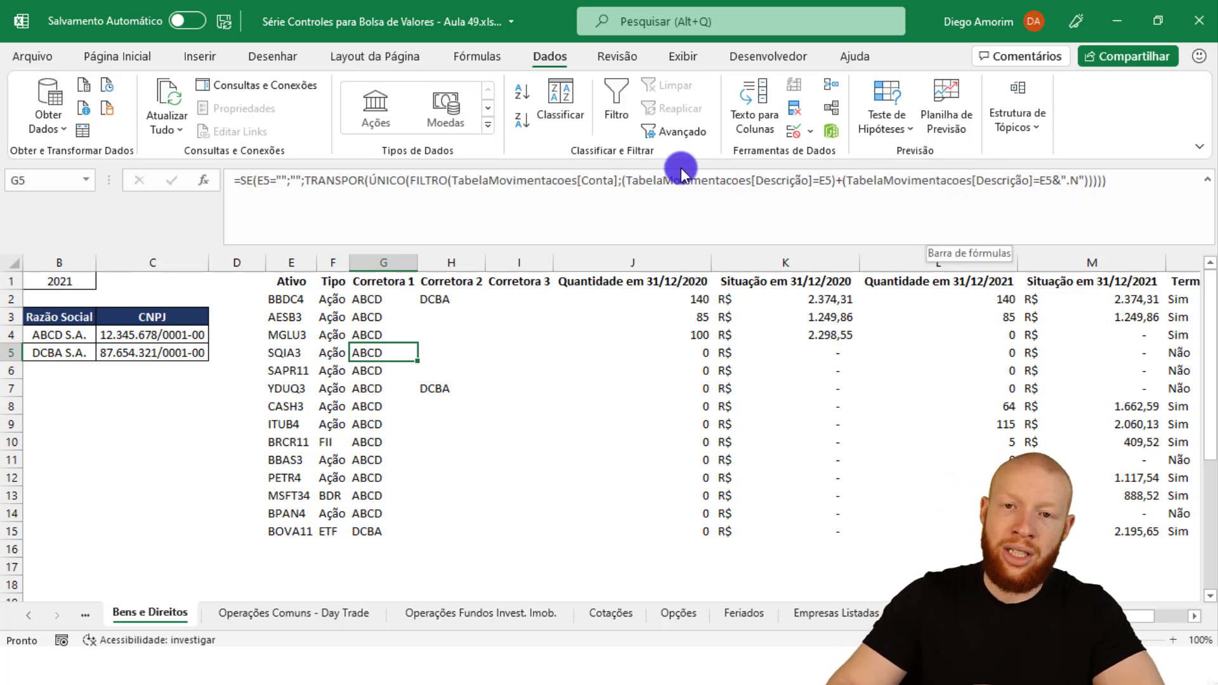
# Evaluate the first condition, (TabelaMovimentacoes[Descrição]=E5), inside G5's formula and restore its original text
pyautogui.click(622, 182)
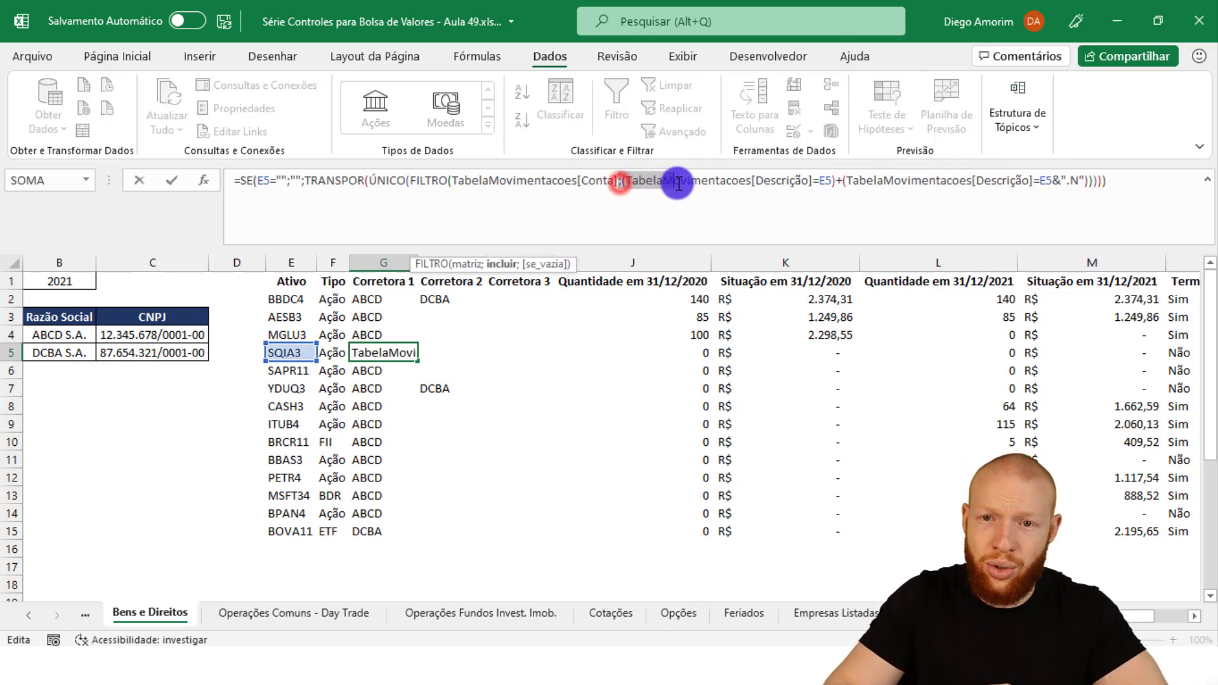
pyautogui.moveTo(829, 181); pyautogui.dragTo(626, 180)
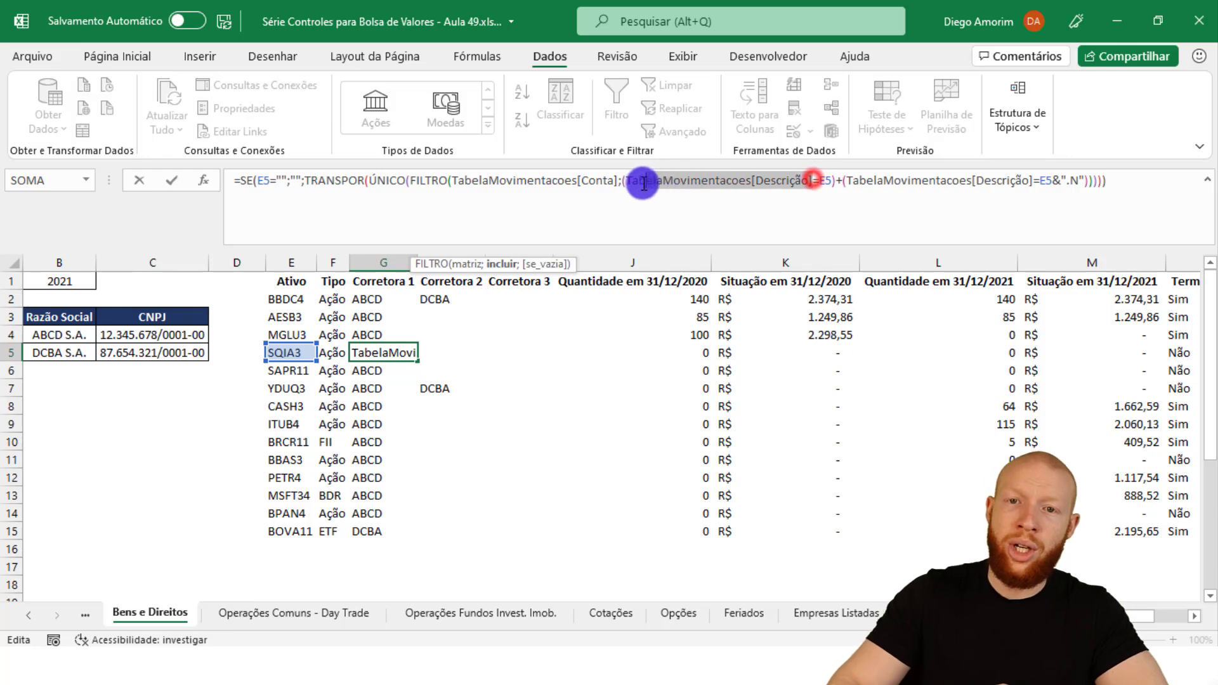
pyautogui.moveTo(836, 182); pyautogui.dragTo(621, 186)
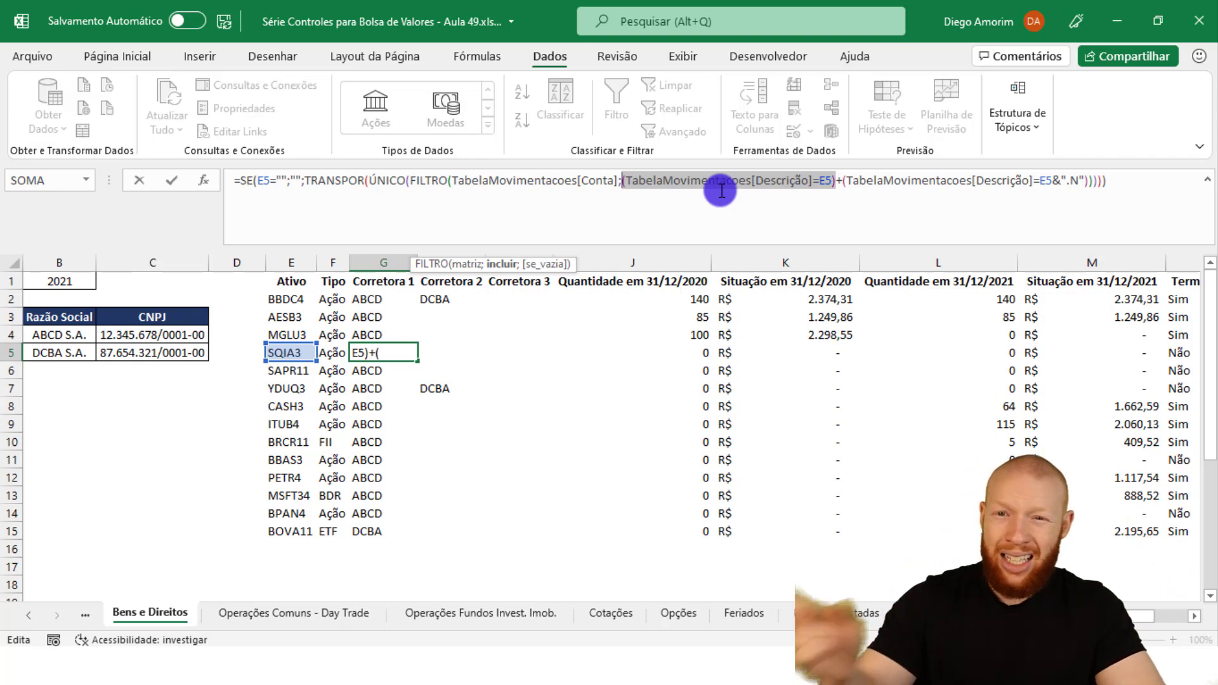
pyautogui.press('F9')
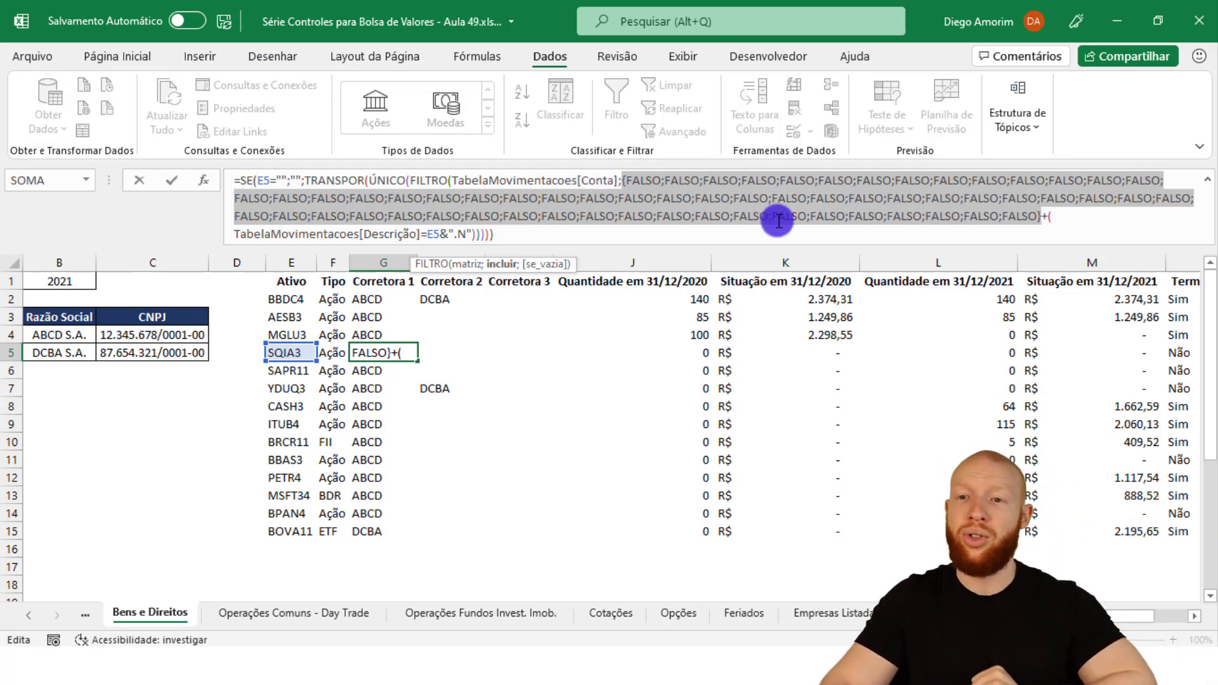
pyautogui.hotkey('ctrl', 'z')
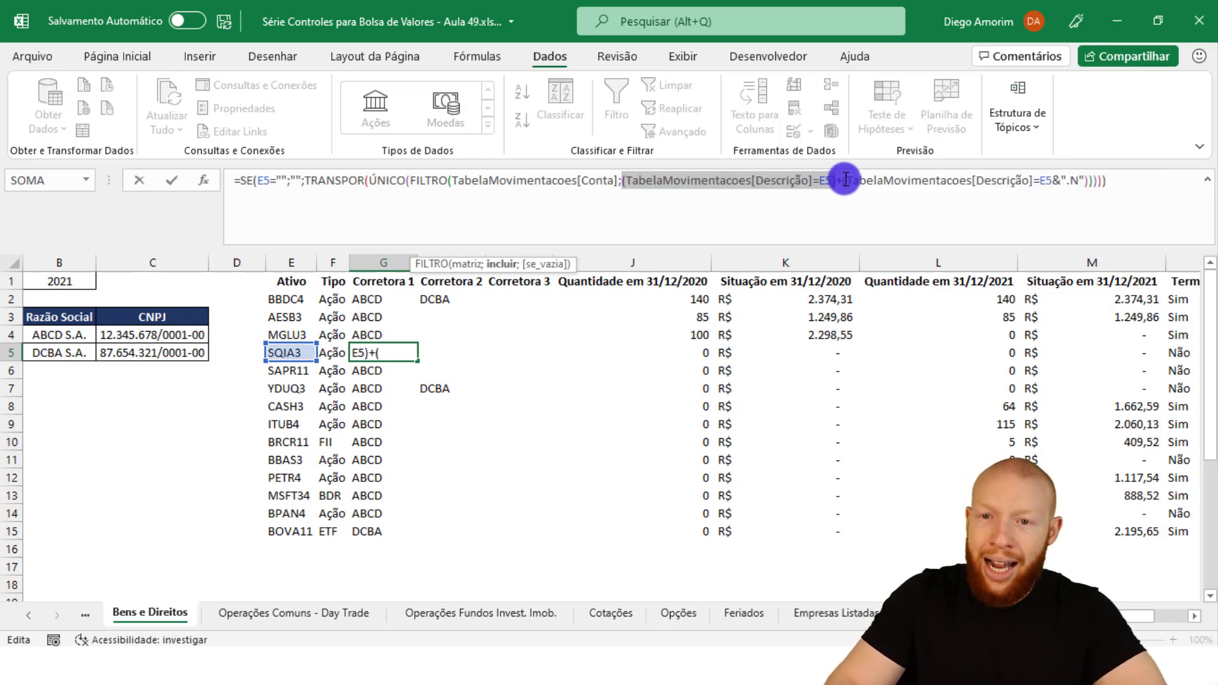
# Evaluate the second condition, (TabelaMovimentacoes[Descrição]=E5&".N"), inside G5's formula, examine its array, and restore the text
pyautogui.moveTo(842, 184); pyautogui.dragTo(1088, 184)
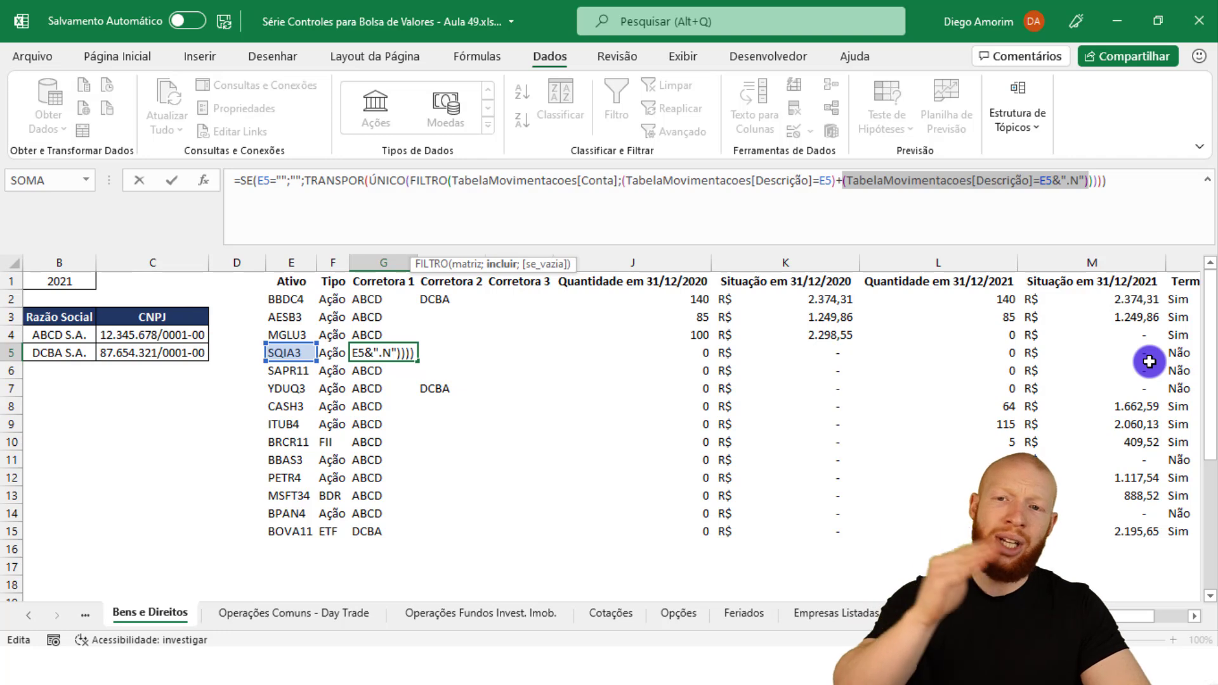
pyautogui.press('F9')
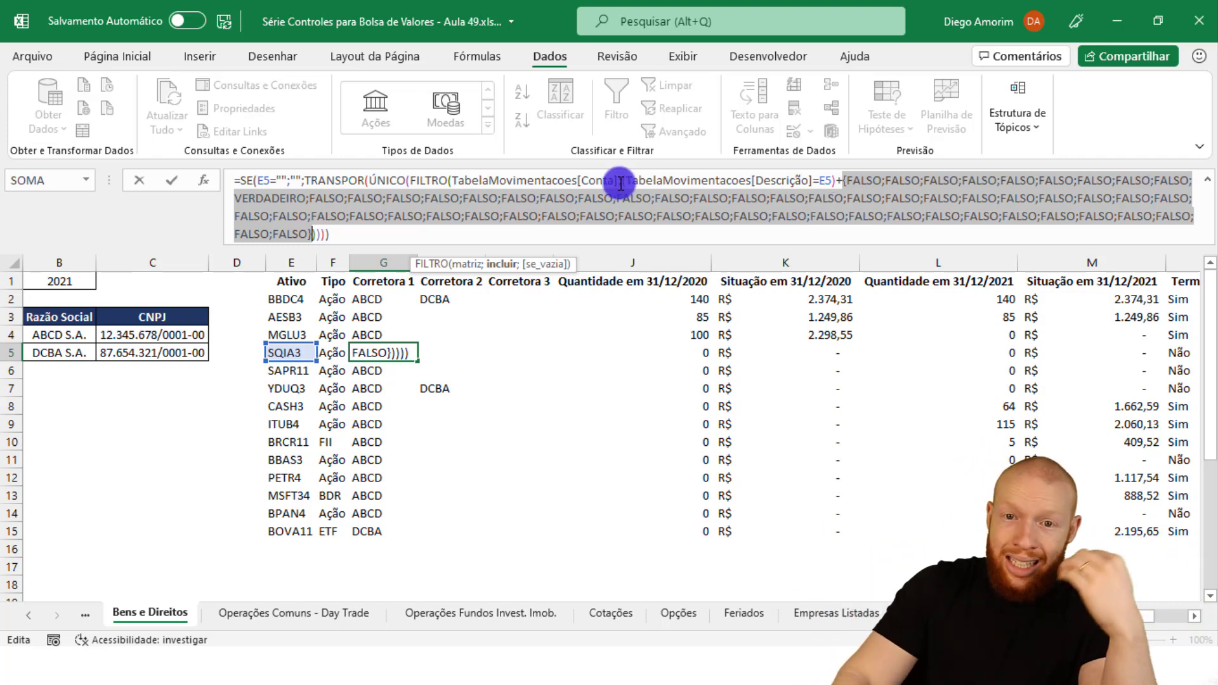
pyautogui.moveTo(620, 180); pyautogui.dragTo(914, 216)
pyautogui.click(912, 199)
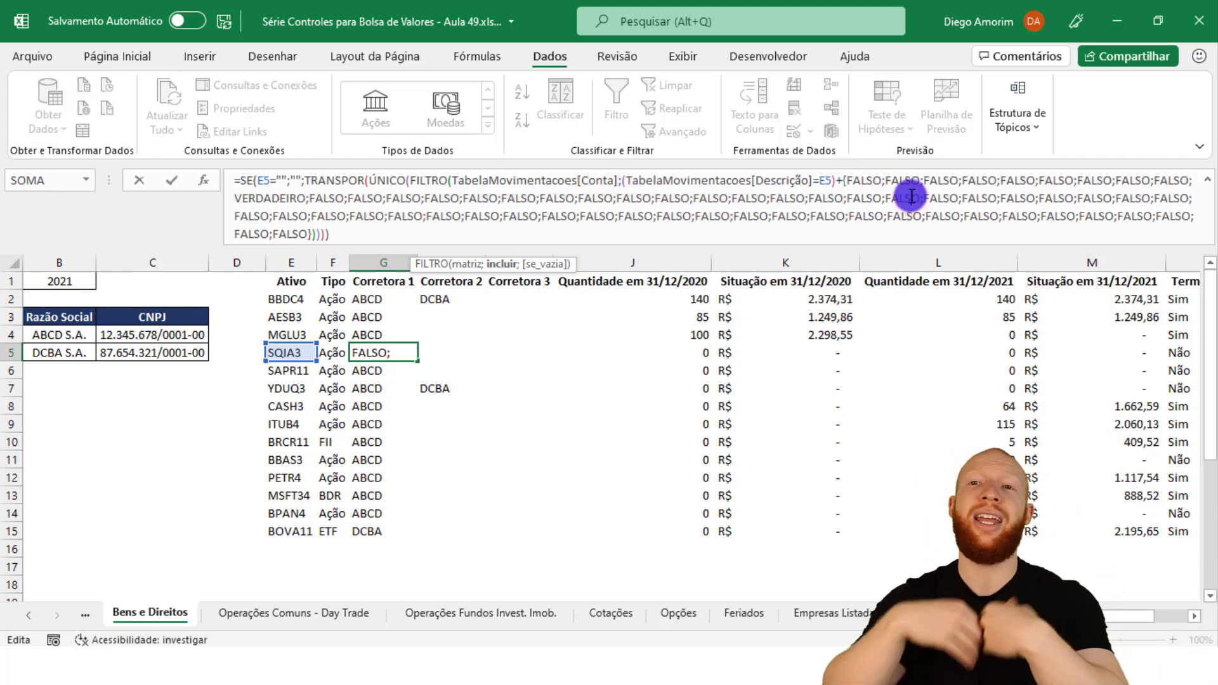
pyautogui.click(803, 183)
pyautogui.click(896, 184)
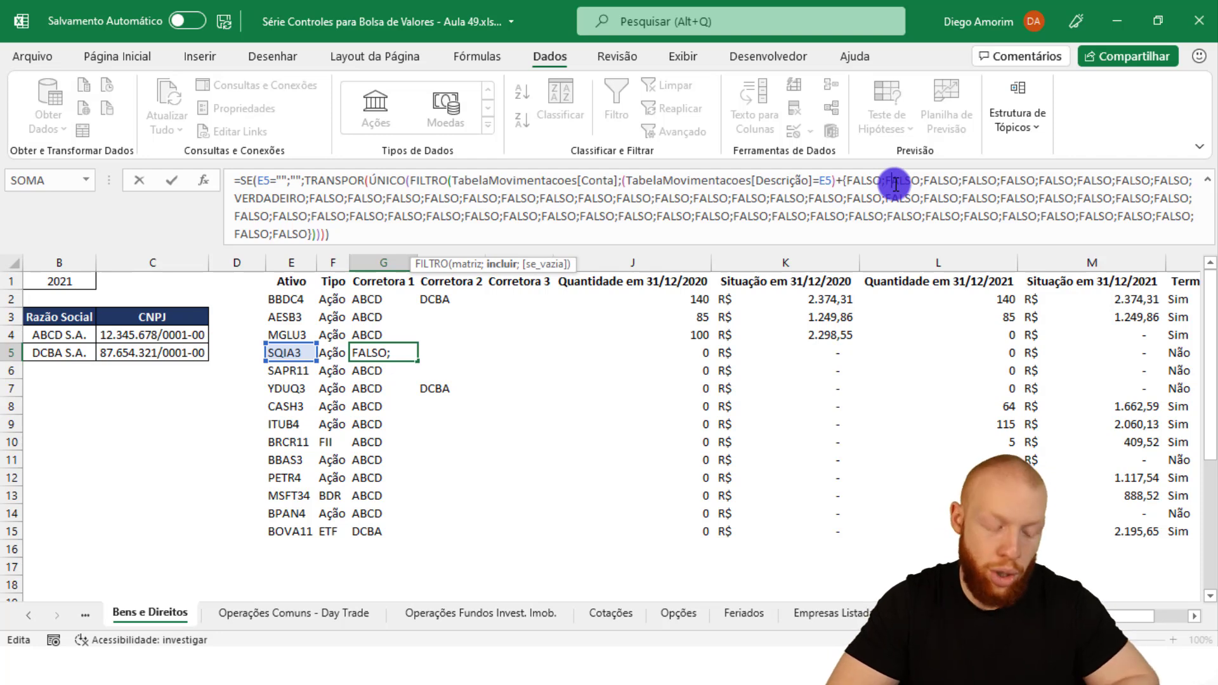
pyautogui.hotkey('ctrl', 'z')
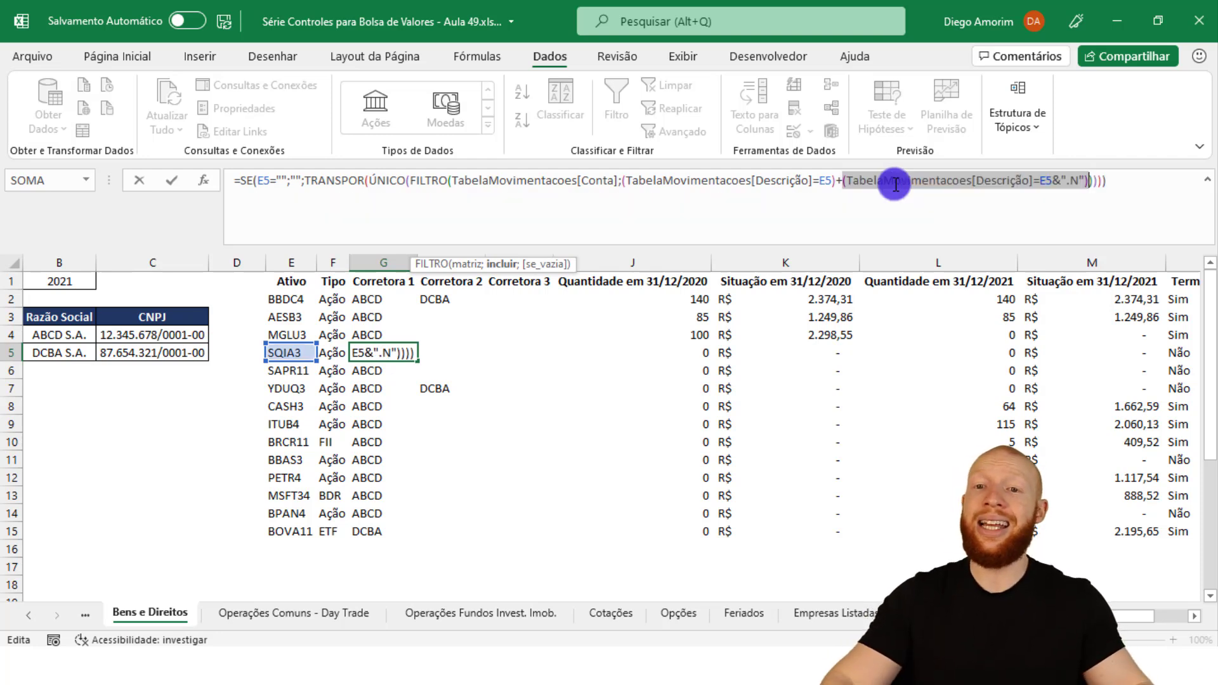
pyautogui.click(840, 184)
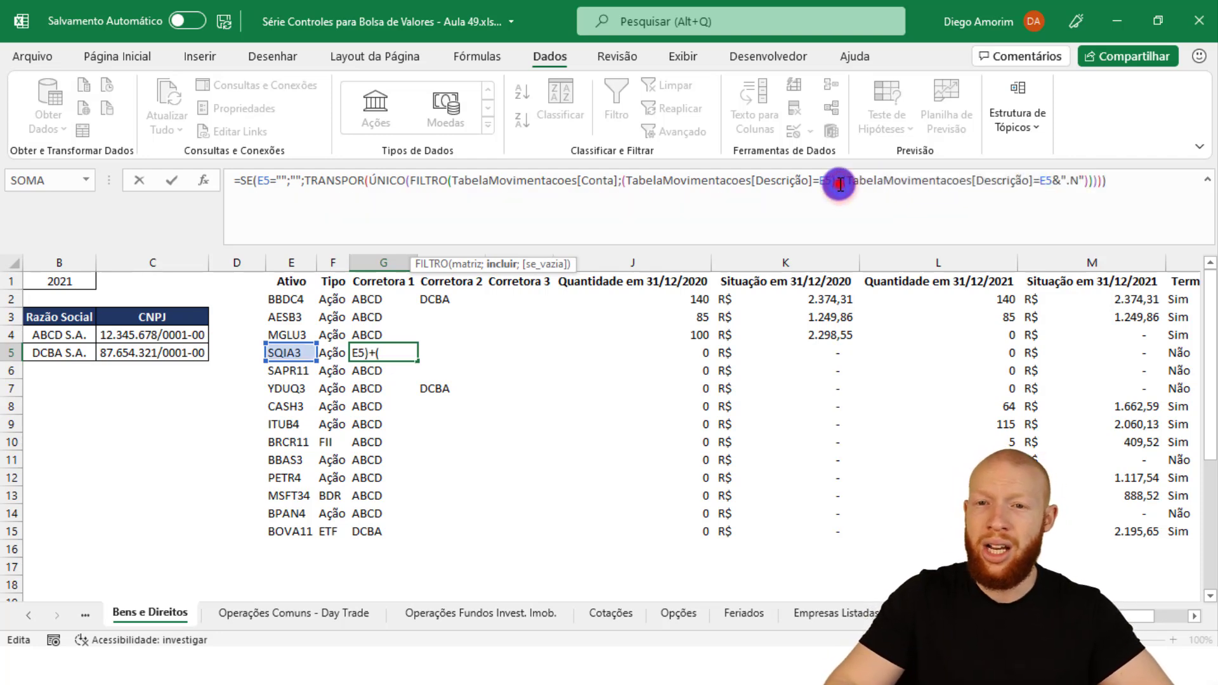
# Examine the SUBSTITUIR/FILTRO formula in D2 of the Opções sheet, including its conditions multiplied with *, leaving it unedited
pyautogui.press('Return')
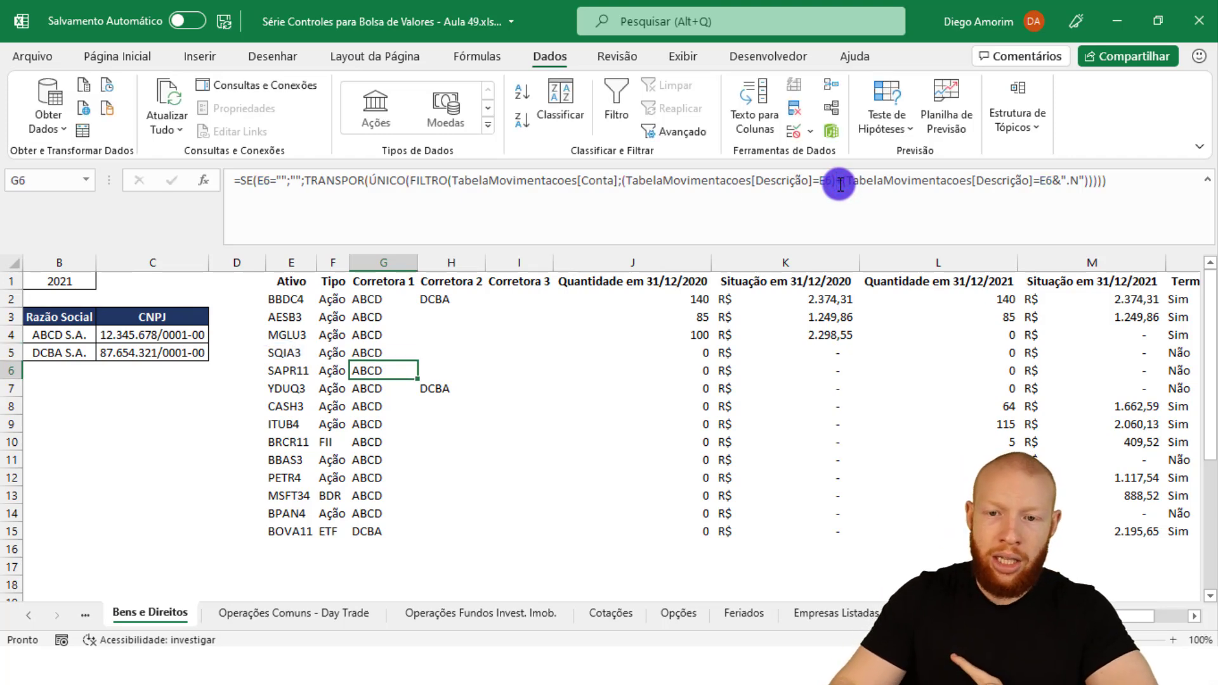
pyautogui.click(628, 613)
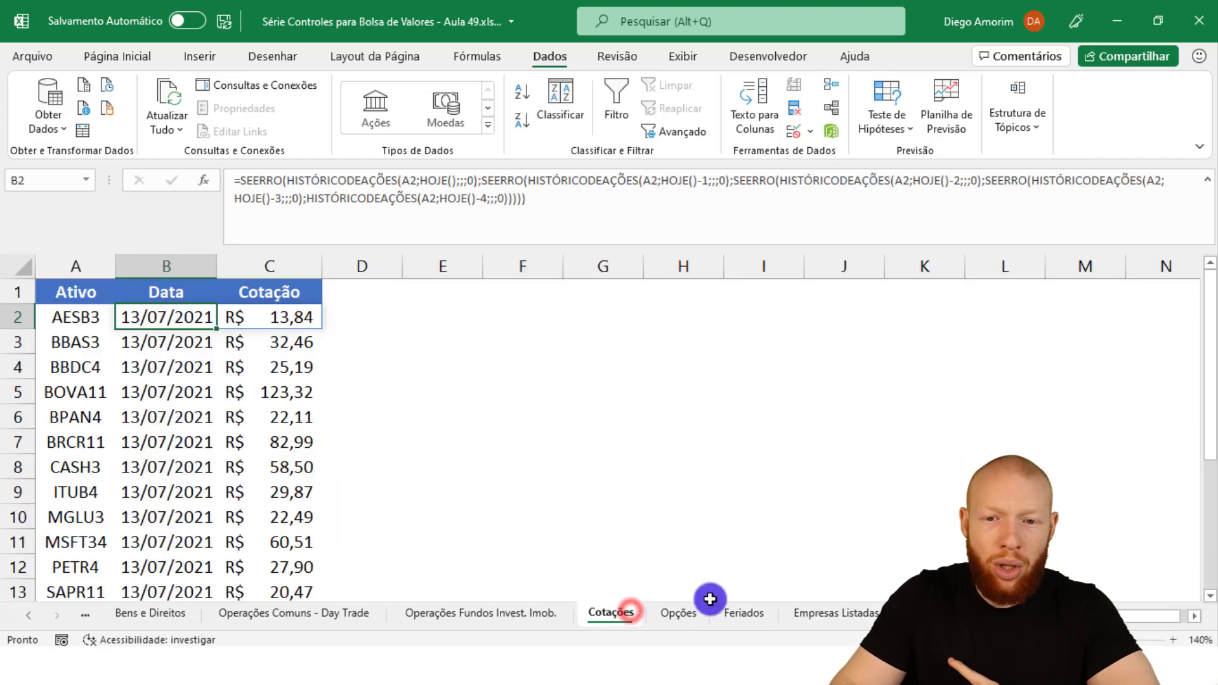
pyautogui.click(671, 615)
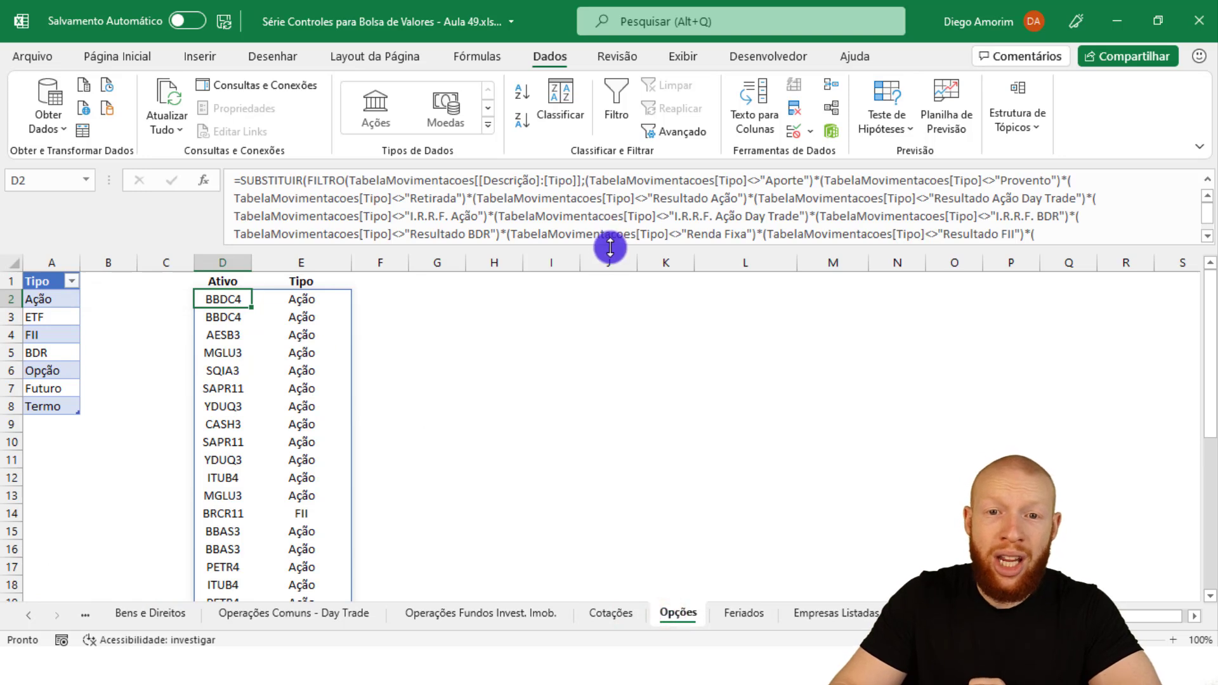
pyautogui.moveTo(608, 249); pyautogui.dragTo(609, 281)
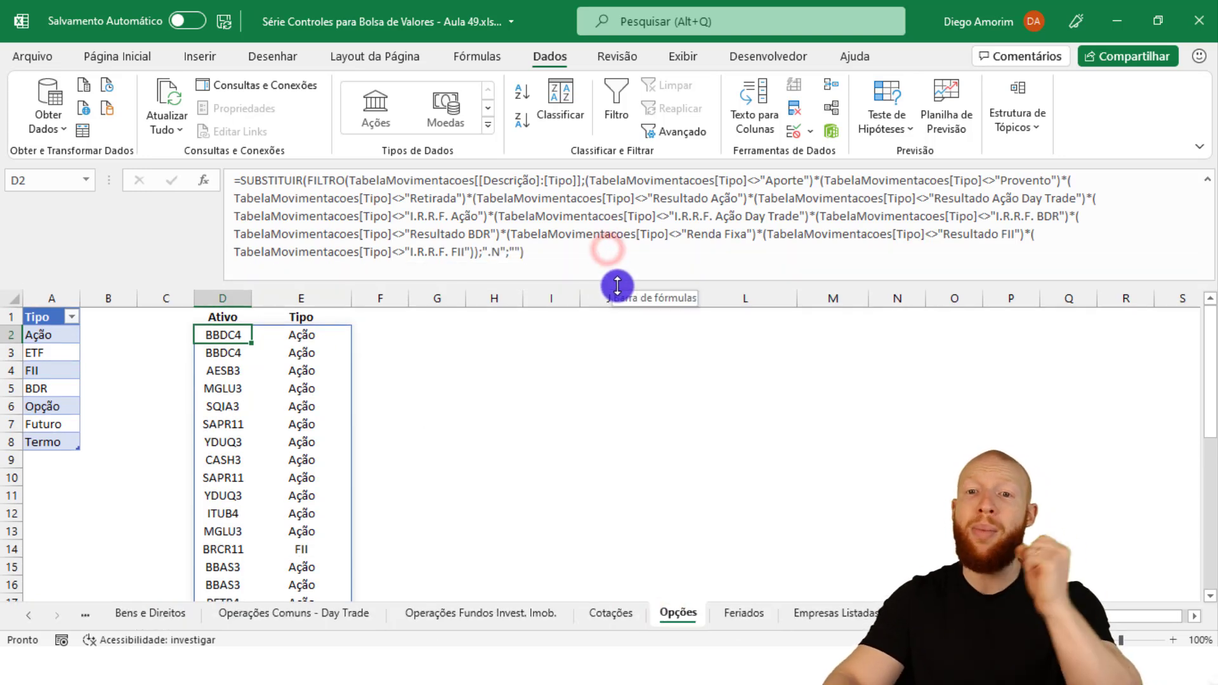
pyautogui.click(499, 216)
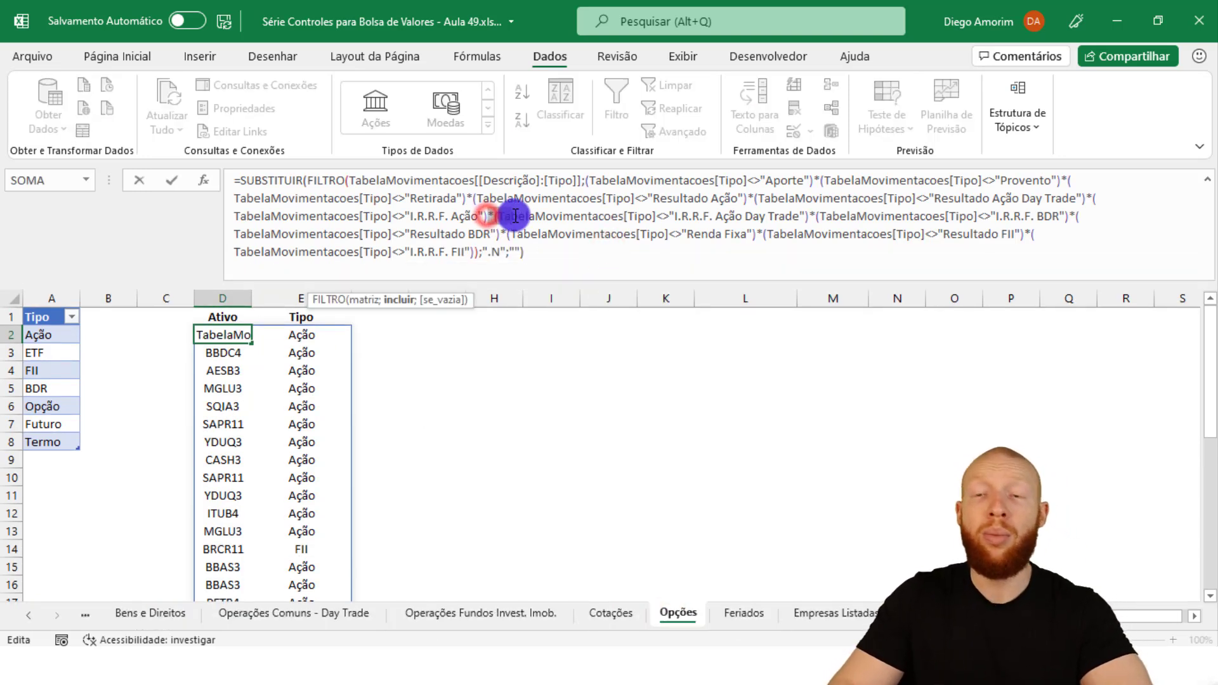
pyautogui.click(487, 217)
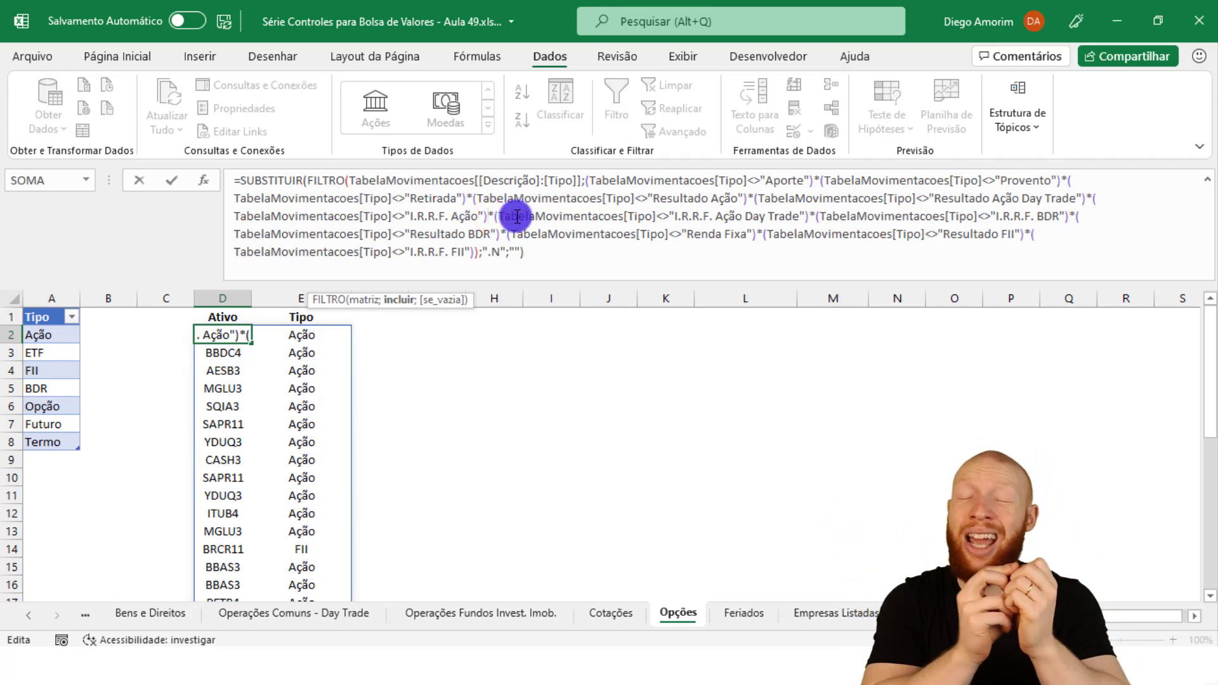
pyautogui.moveTo(808, 180); pyautogui.dragTo(590, 198)
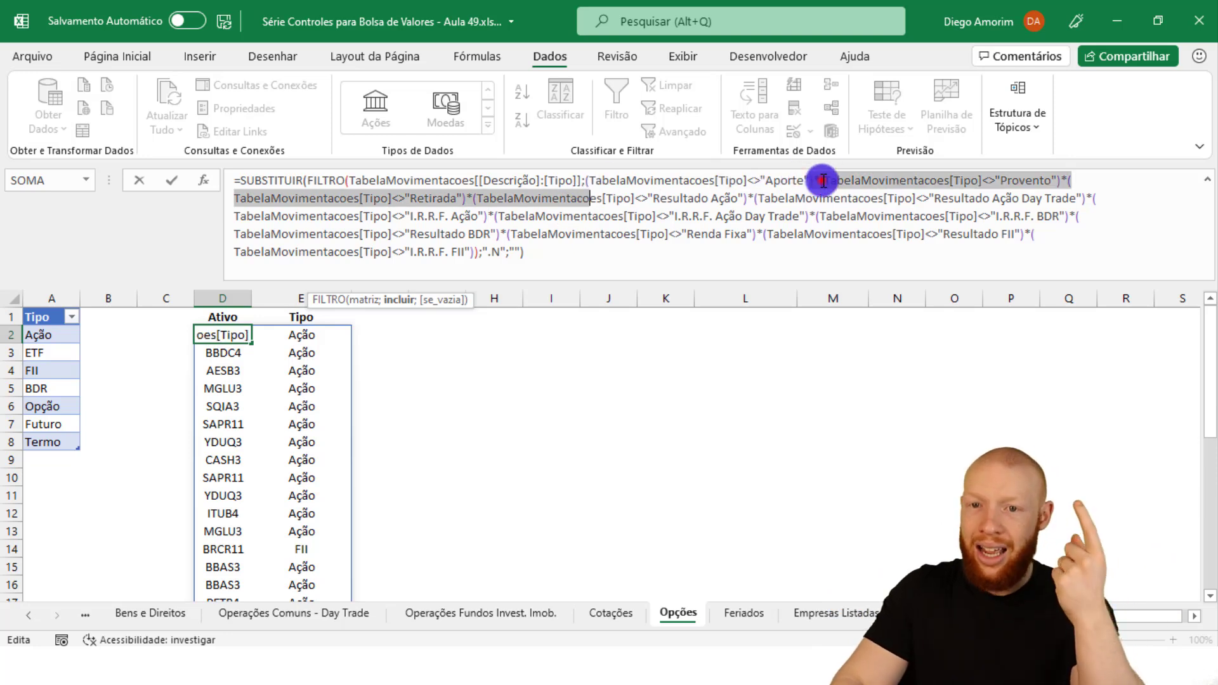
pyautogui.moveTo(822, 181); pyautogui.dragTo(879, 181)
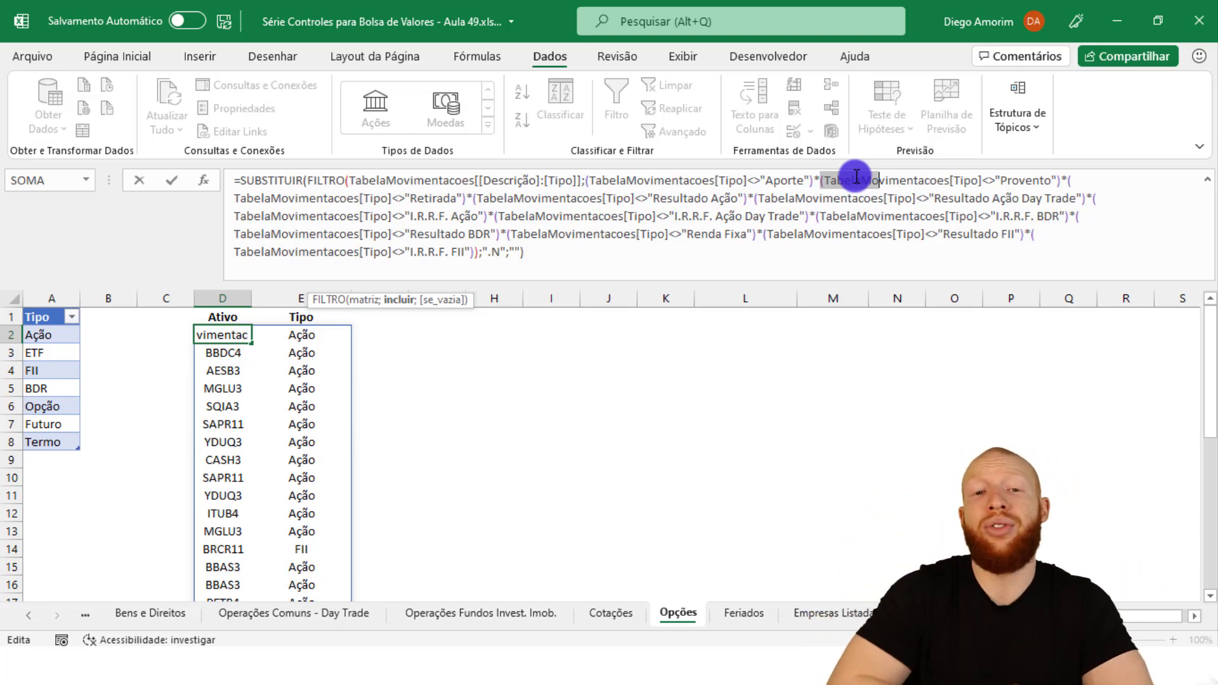
pyautogui.press('Escape')
pyautogui.moveTo(787, 283); pyautogui.dragTo(821, 171)
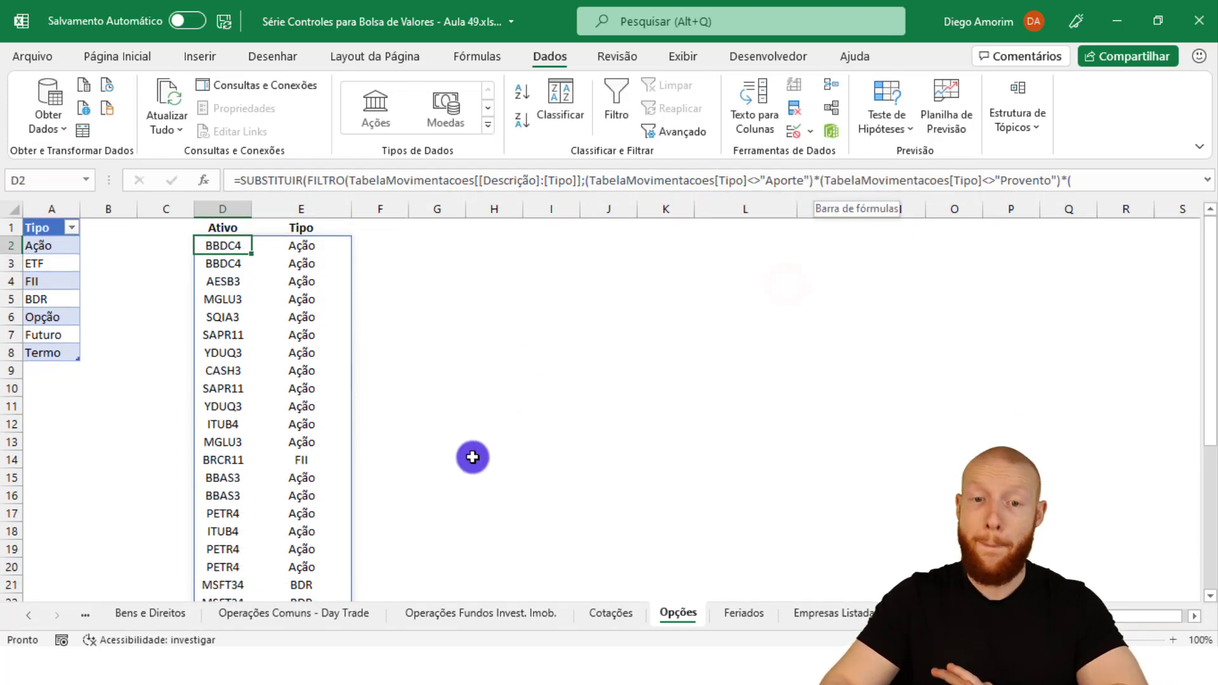
# Return to the Bens e Direitos sheet, hide the calculation columns E to O, and go back to cell A1
pyautogui.click(33, 615)
pyautogui.click(36, 619)
pyautogui.click(245, 613)
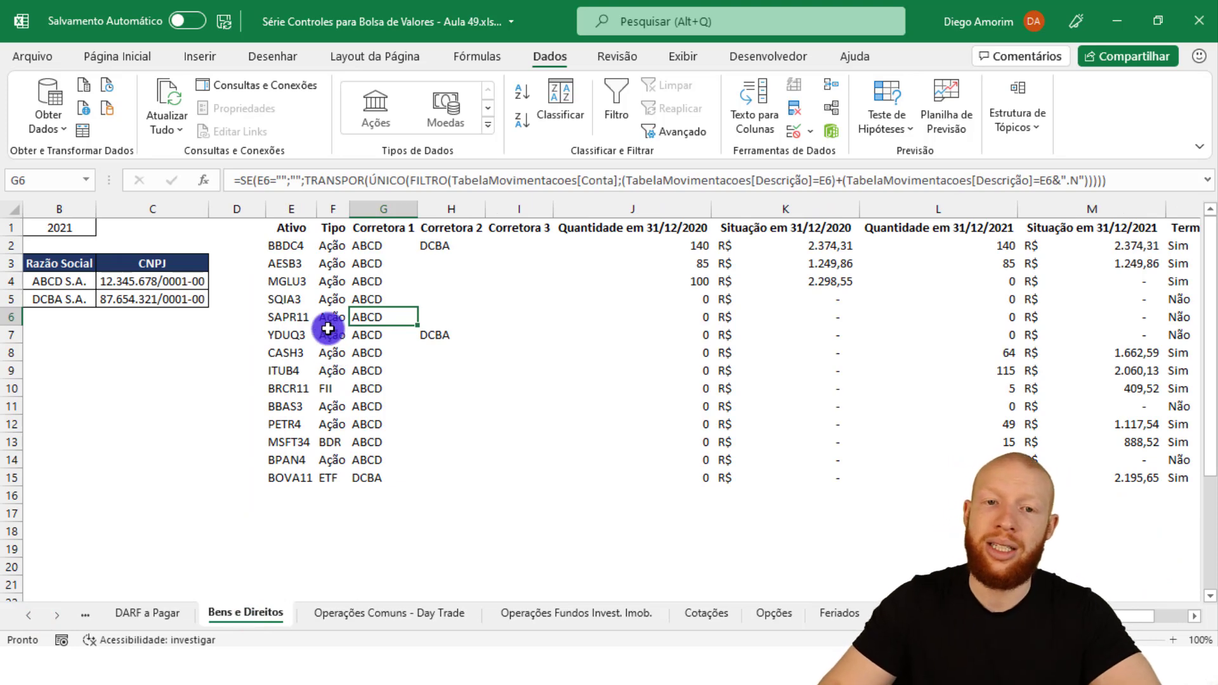
pyautogui.click(293, 211)
pyautogui.moveTo(392, 211); pyautogui.dragTo(1162, 203)
pyautogui.rightClick(1162, 203)
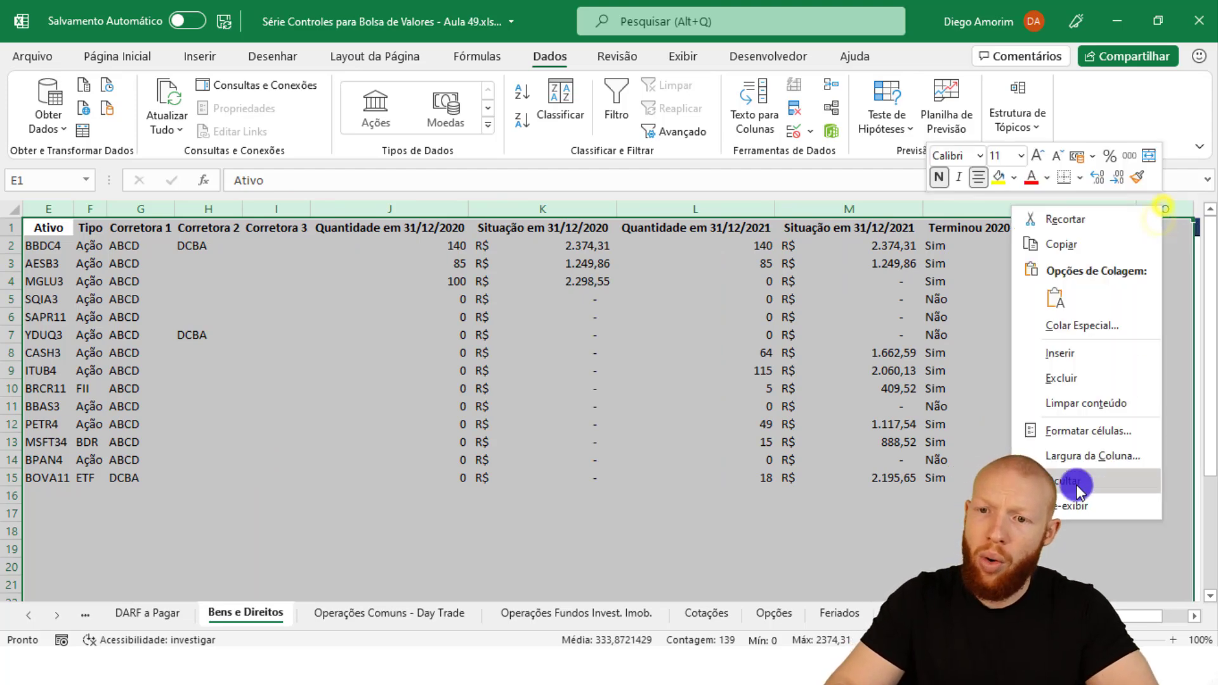
pyautogui.click(1054, 480)
pyautogui.click(167, 264)
pyautogui.hotkey('ctrl', 'Home')
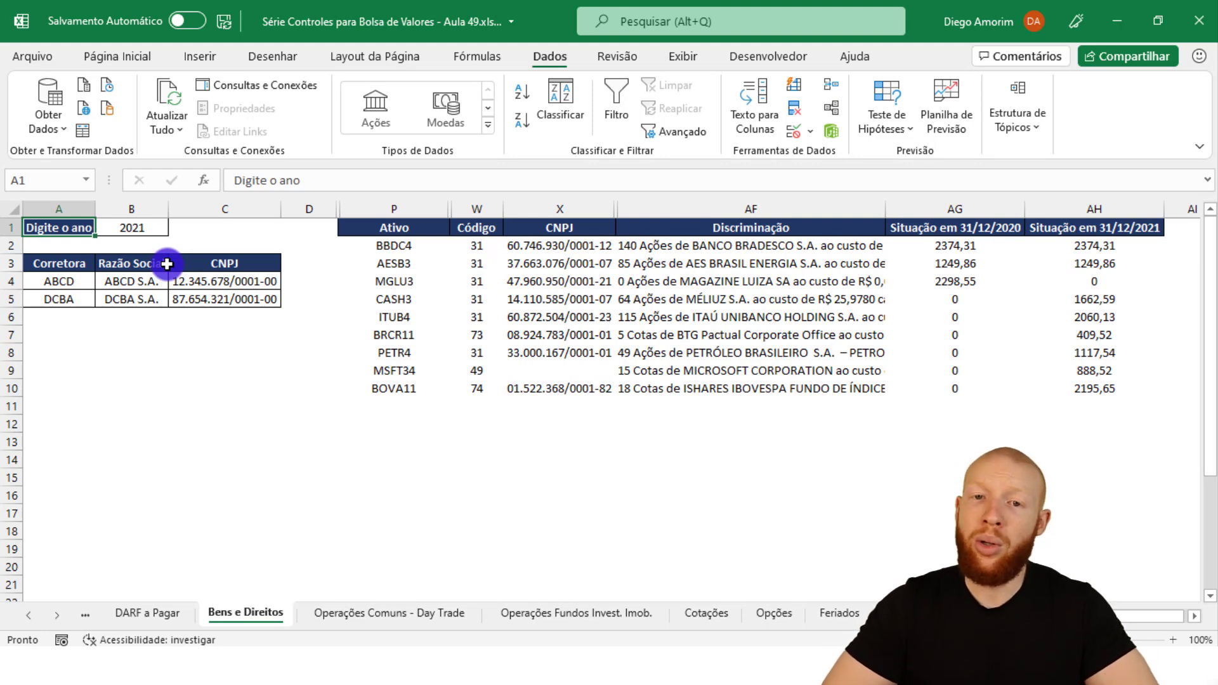
# Extend W2's Código formula by replacing its final 74 with SE(T2#="ETF";74;47), and check the column's cells
pyautogui.click(474, 239)
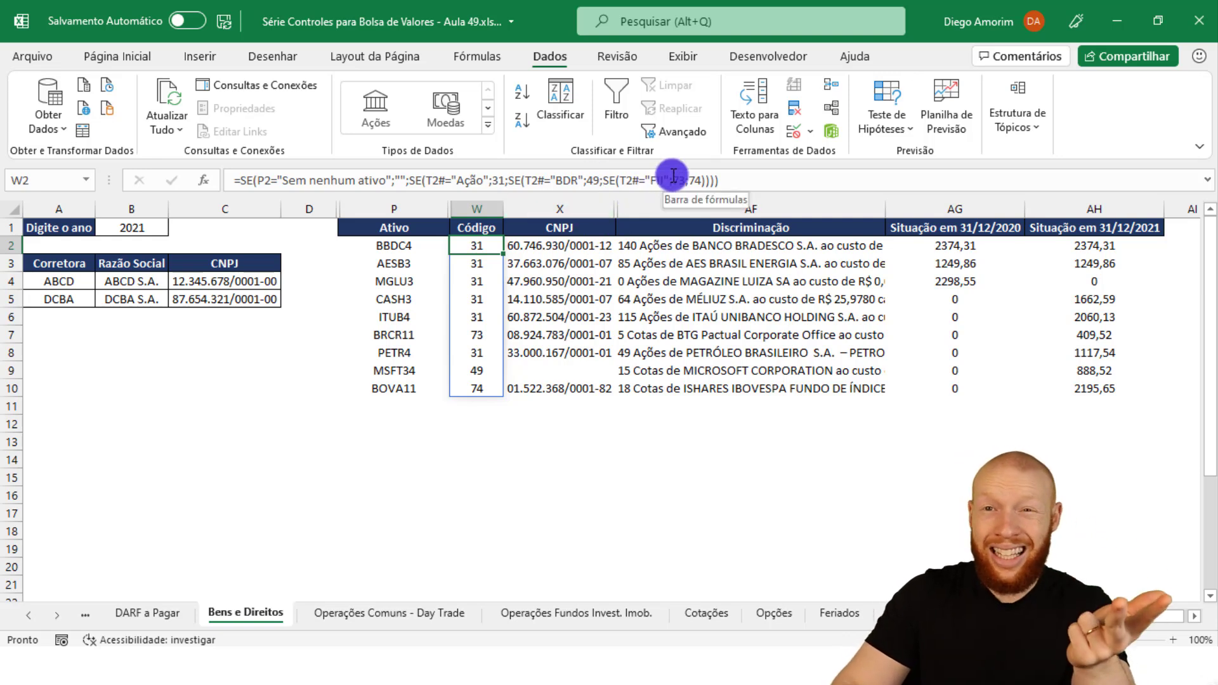
pyautogui.click(697, 179)
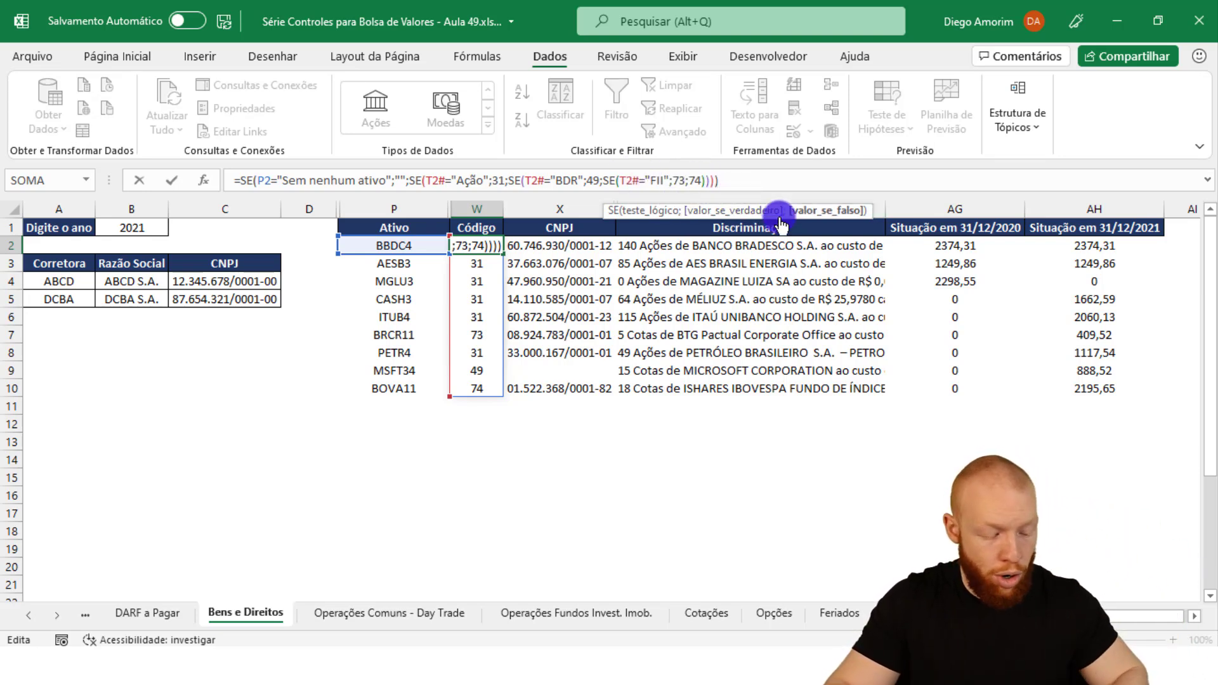
pyautogui.write('SE(T2')
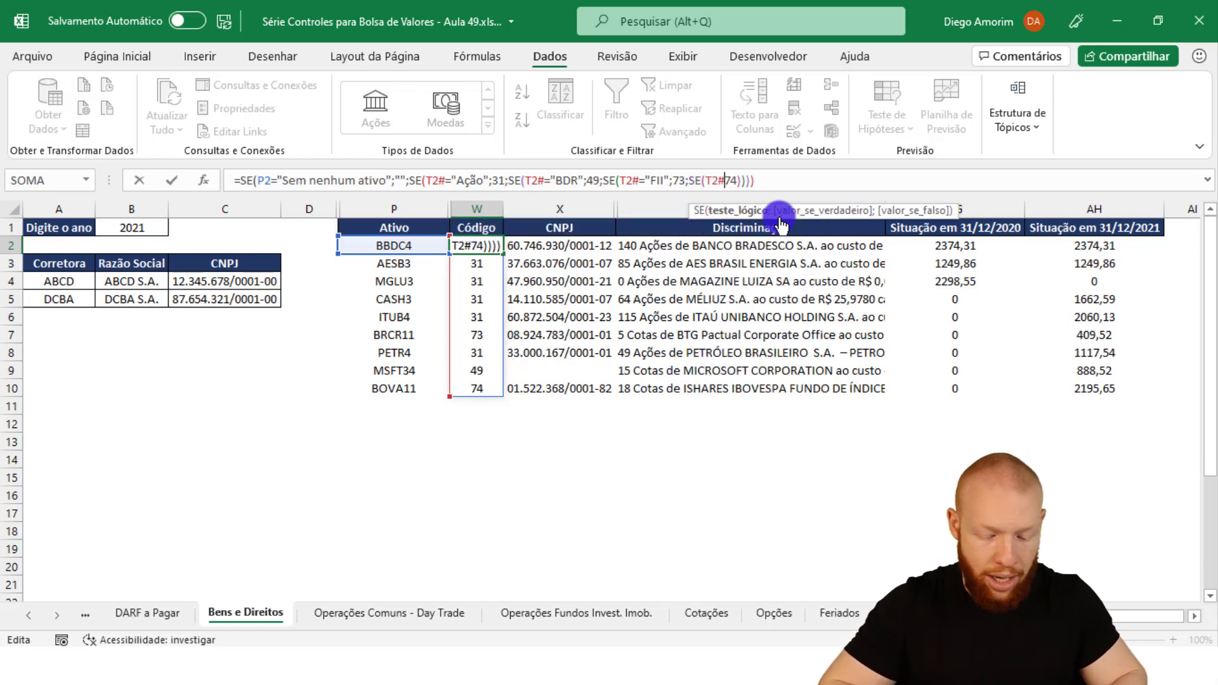
pyautogui.write('#="ETF"')
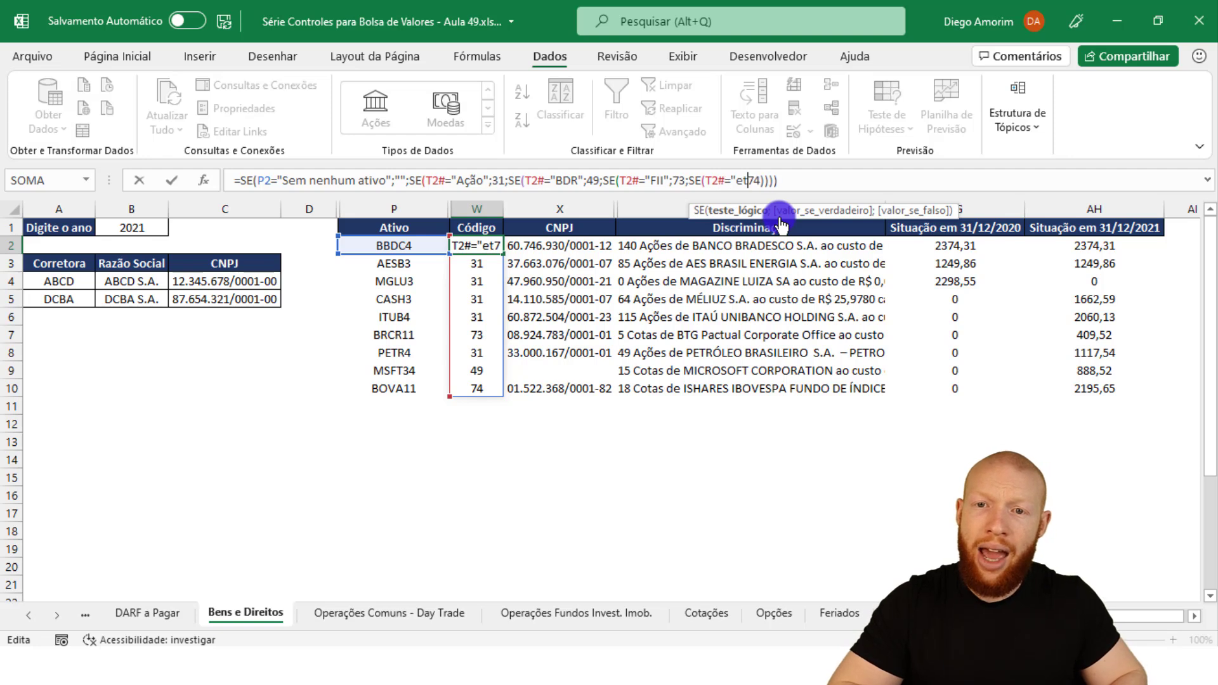
pyautogui.write(';74')
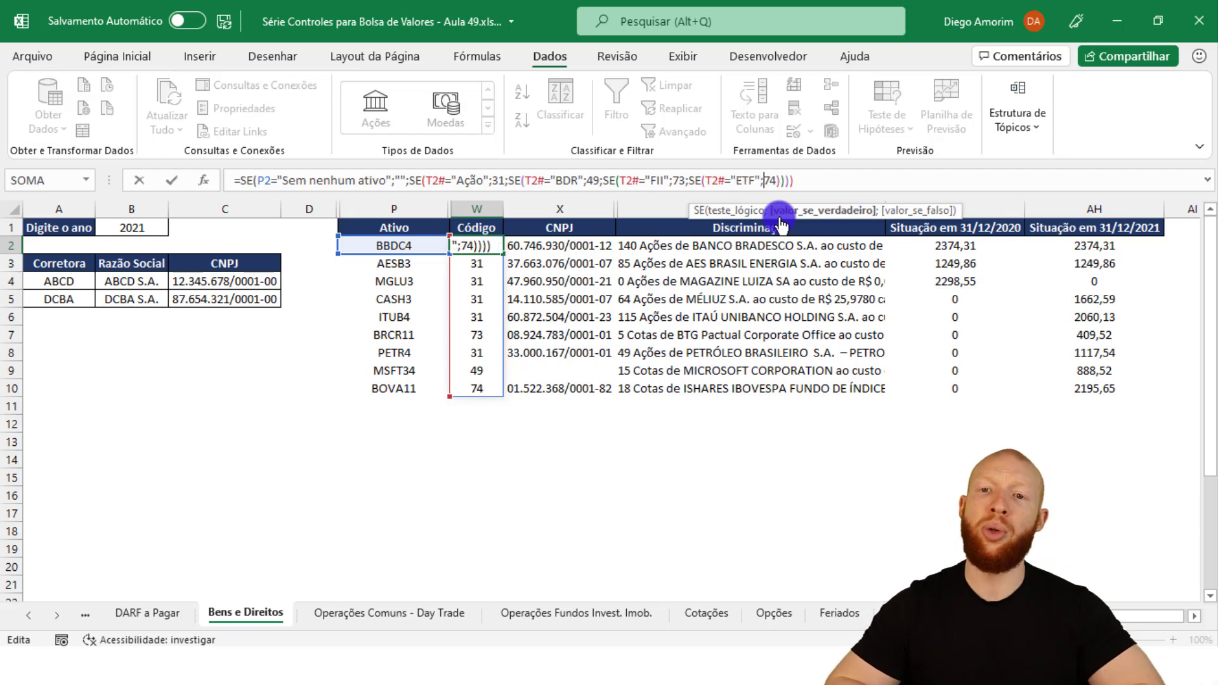
pyautogui.write(';')
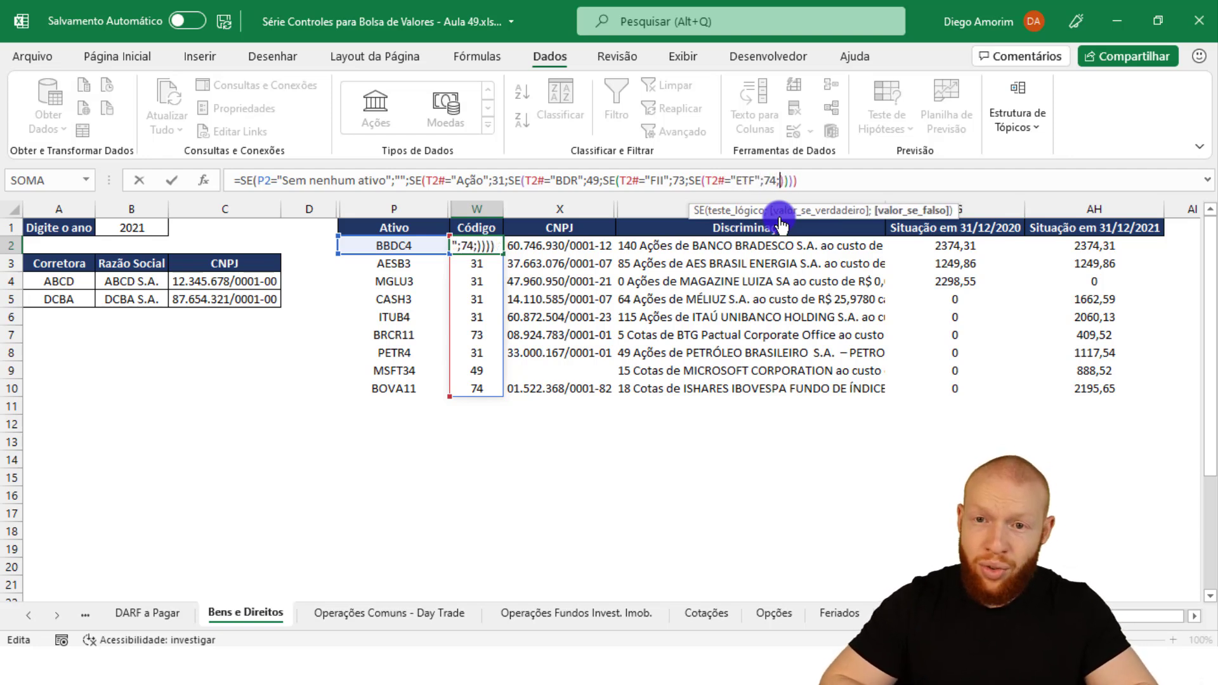
pyautogui.press('Left')
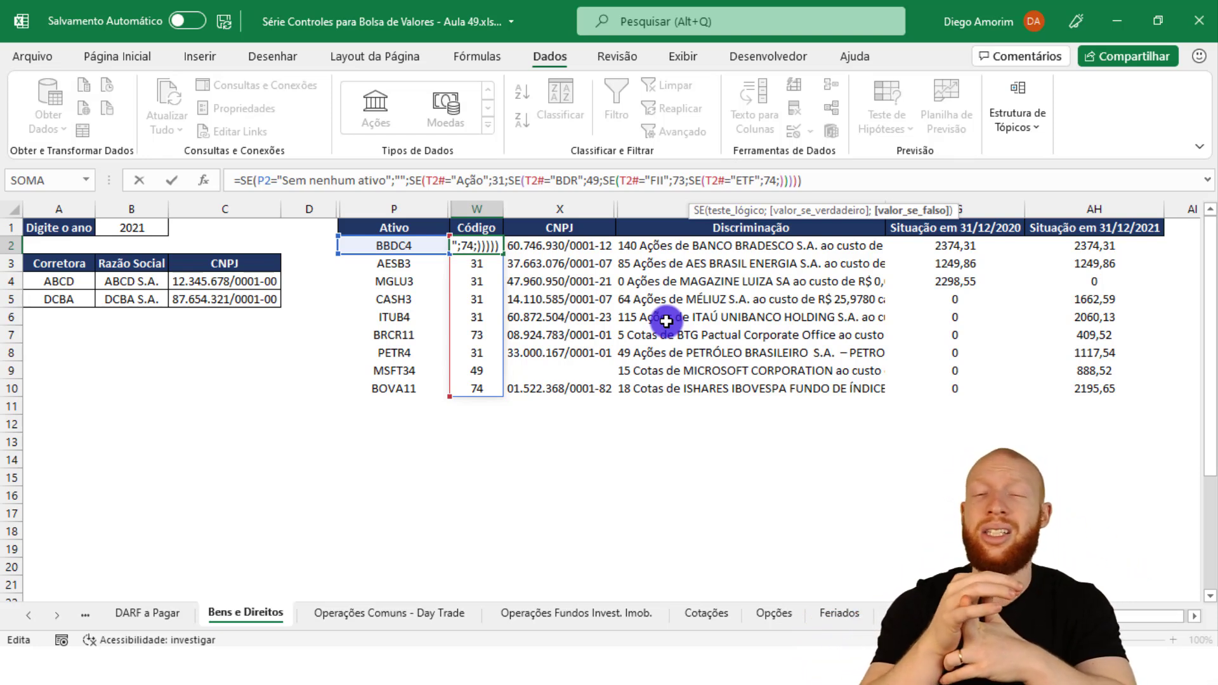
pyautogui.write('47')
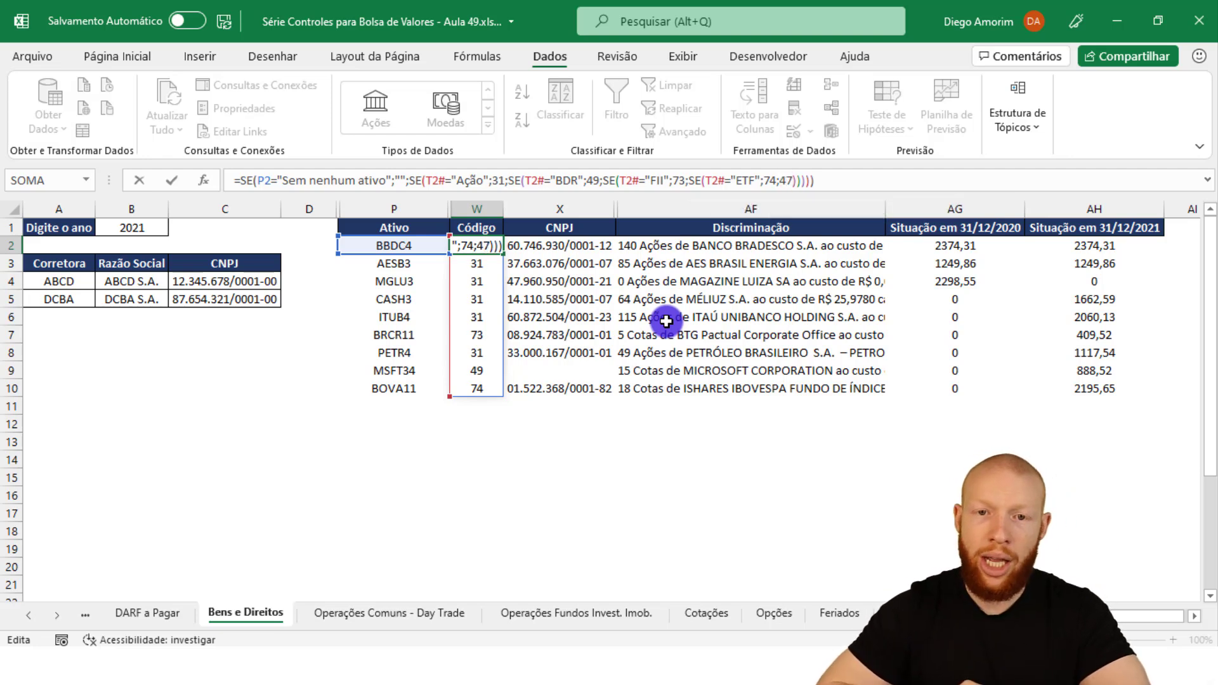
pyautogui.hotkey('ctrl', 'Return')
pyautogui.press('Down')
pyautogui.press('Down')
pyautogui.press('Down')
pyautogui.press('Down')
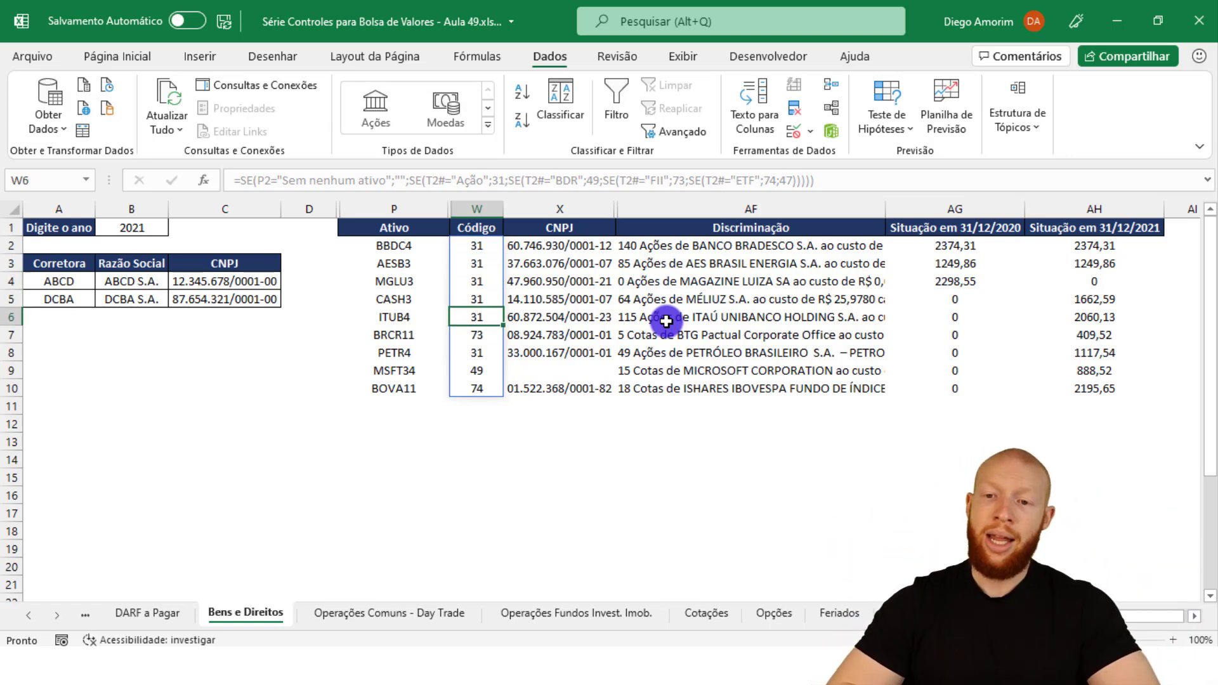
# Review the declaration table P2:AH10, including both Situação columns, the Discriminação text and the BOVA11 entry
pyautogui.click(974, 302)
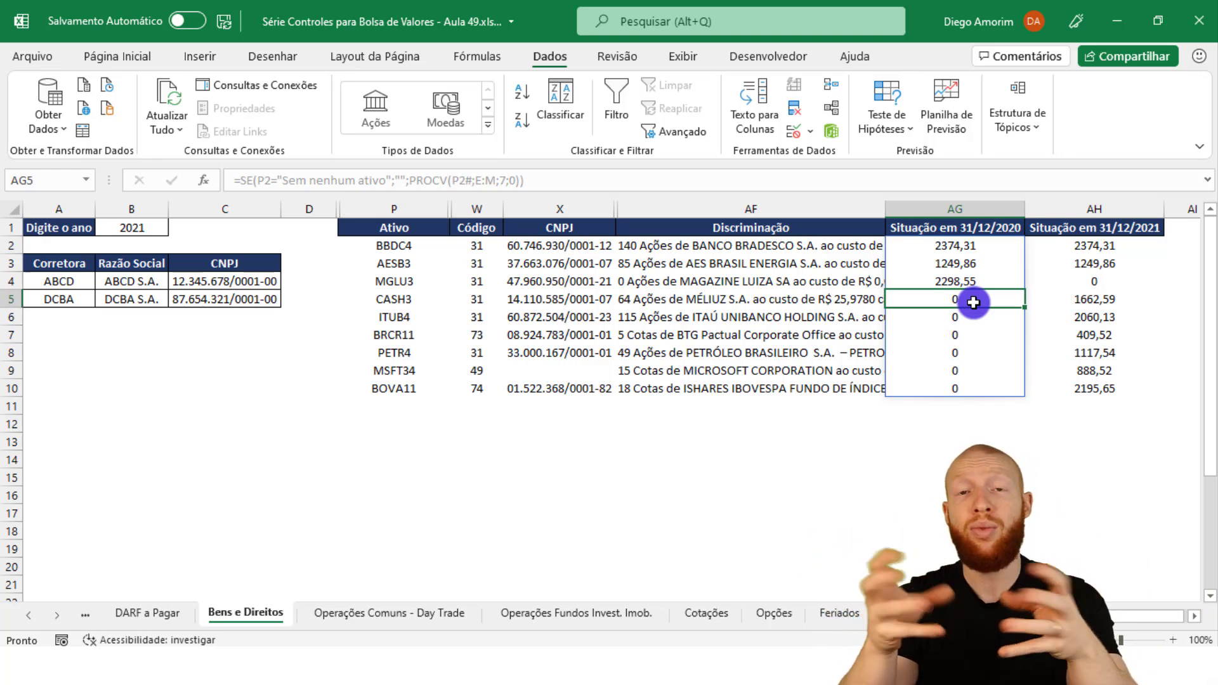
pyautogui.moveTo(974, 301); pyautogui.dragTo(1074, 296)
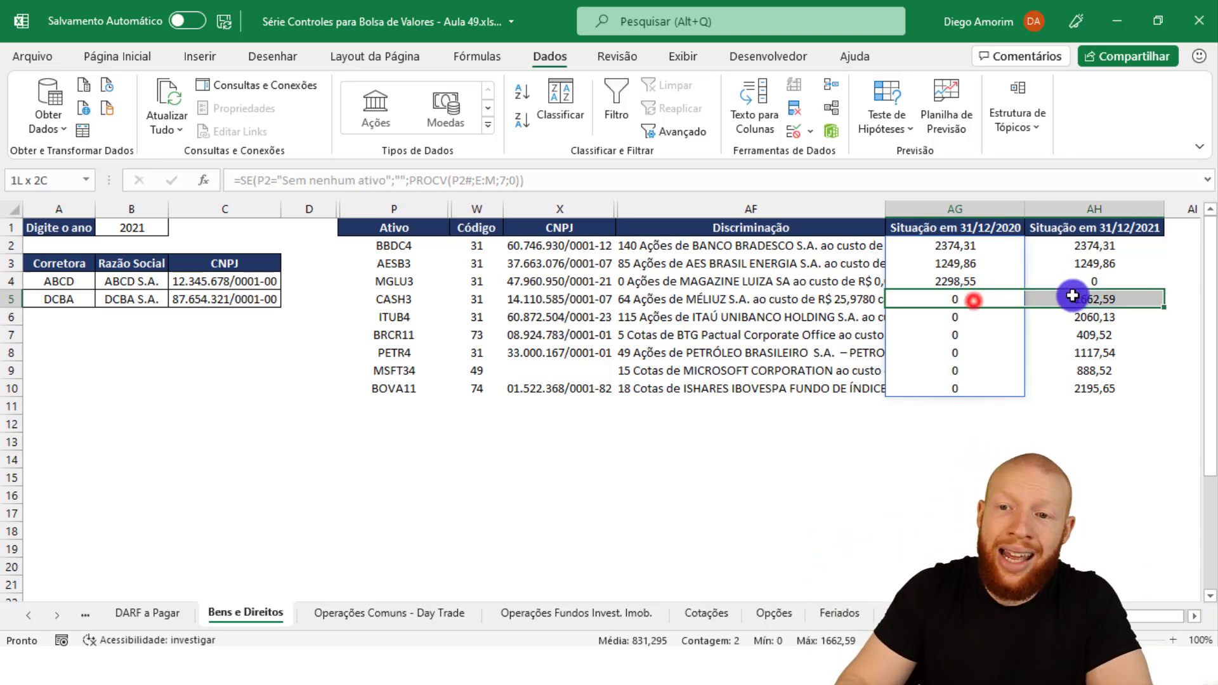
pyautogui.click(957, 298)
pyautogui.moveTo(379, 245); pyautogui.dragTo(1117, 390)
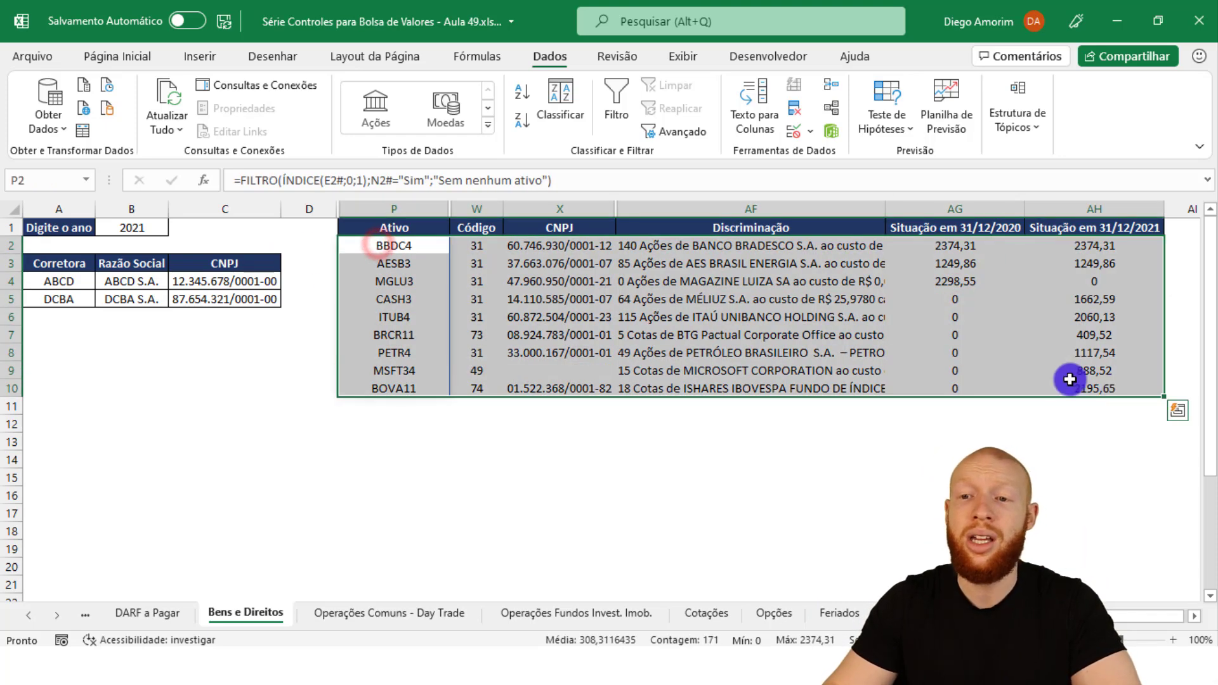
pyautogui.click(1072, 385)
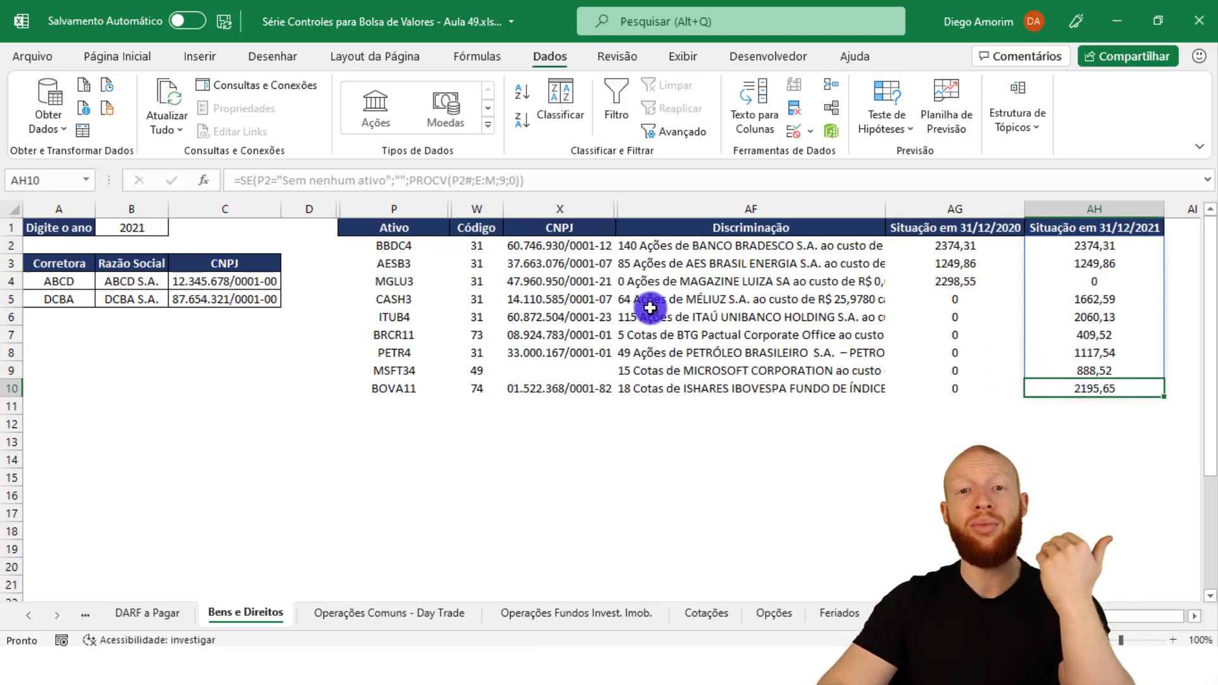
pyautogui.click(801, 350)
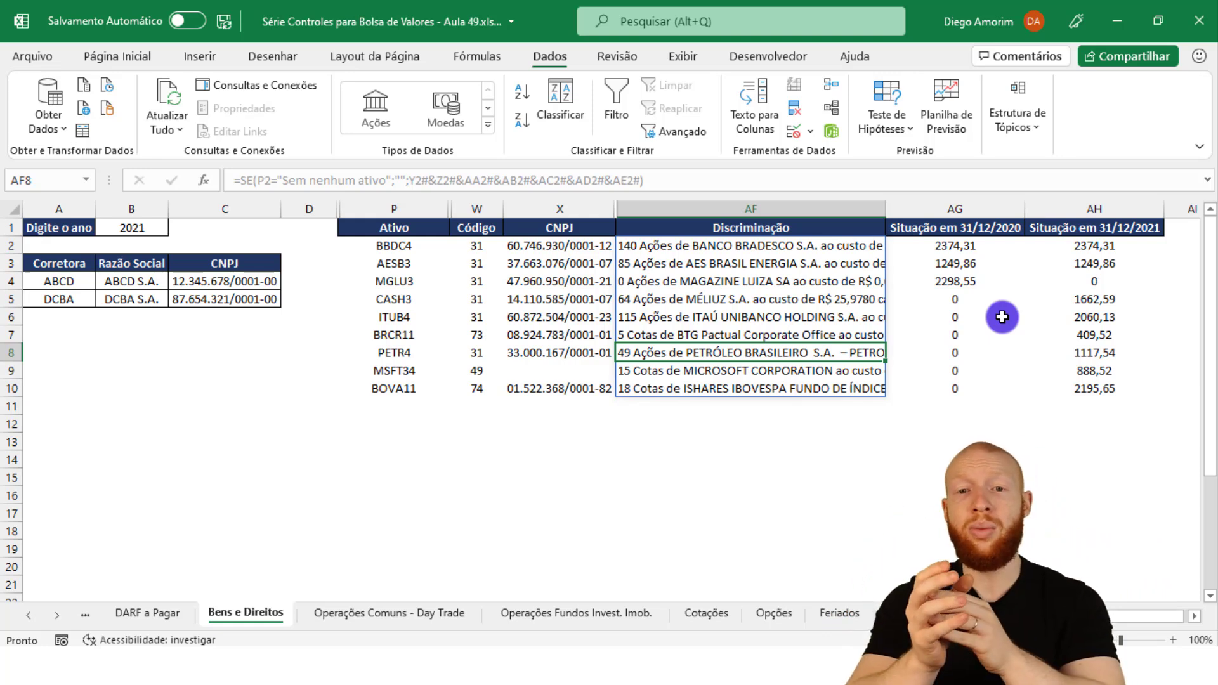
pyautogui.click(402, 388)
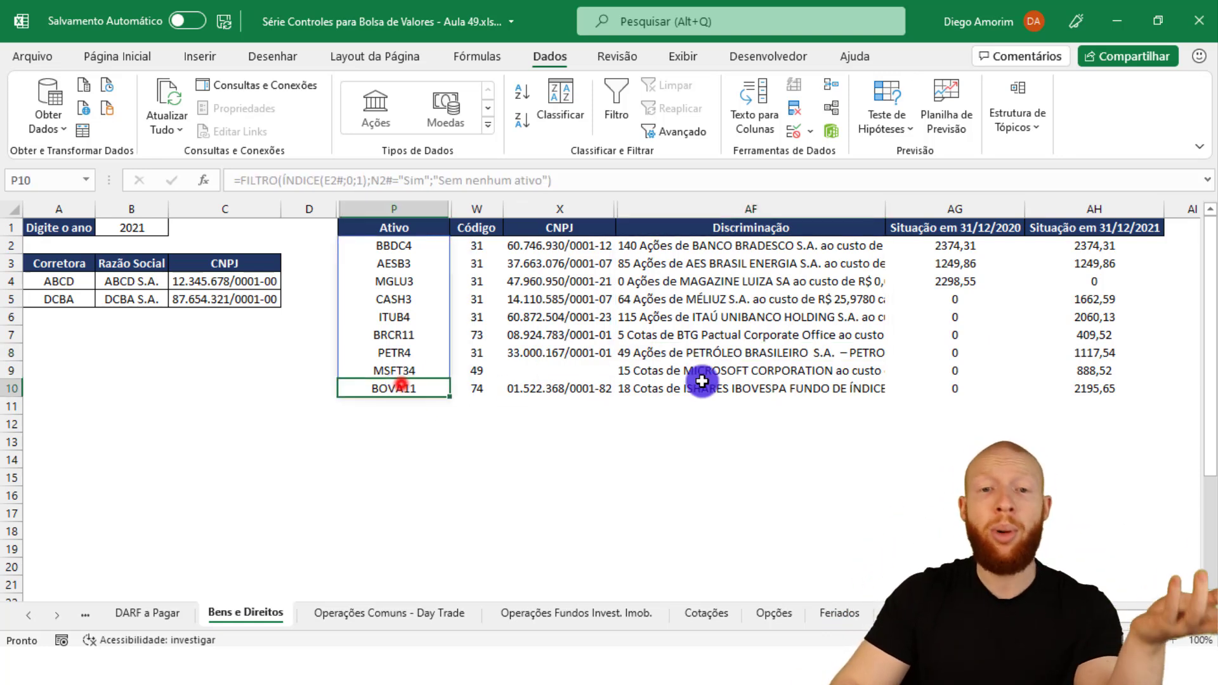
# Enter the sample tickers BRCR11 in W13 and BRCR14 in W14, below the Código column
pyautogui.click(598, 425)
pyautogui.press('Down')
pyautogui.press('Left')
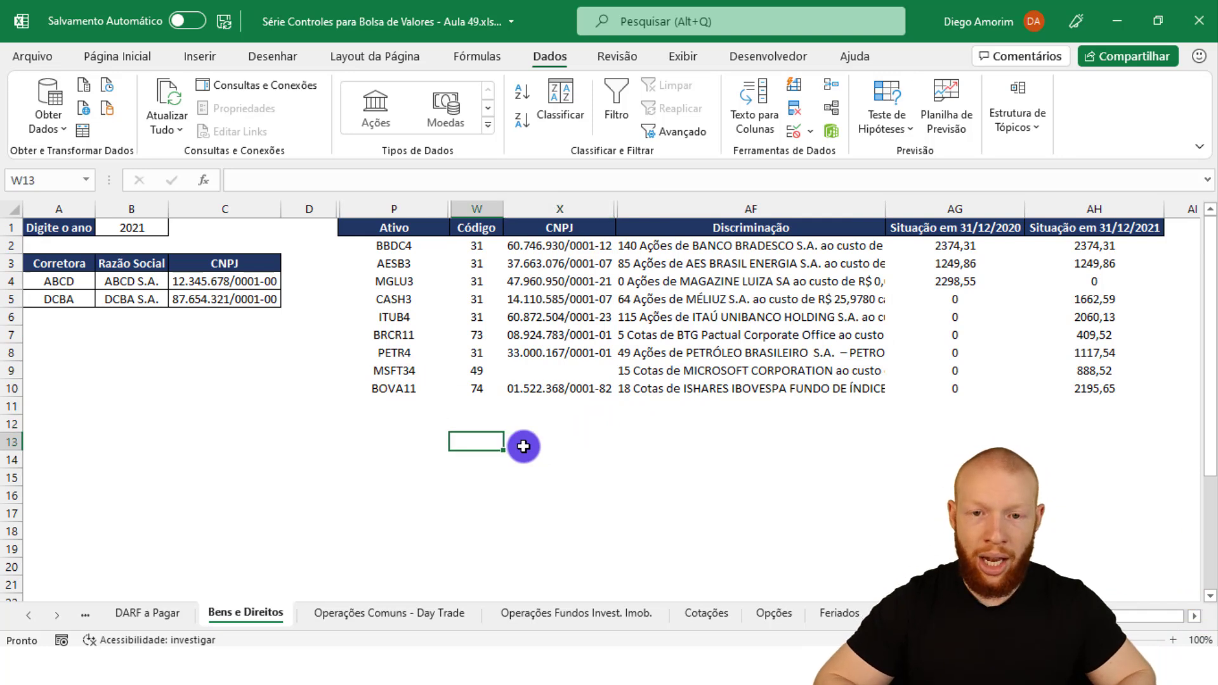
pyautogui.write('b')
pyautogui.write('RCR11')
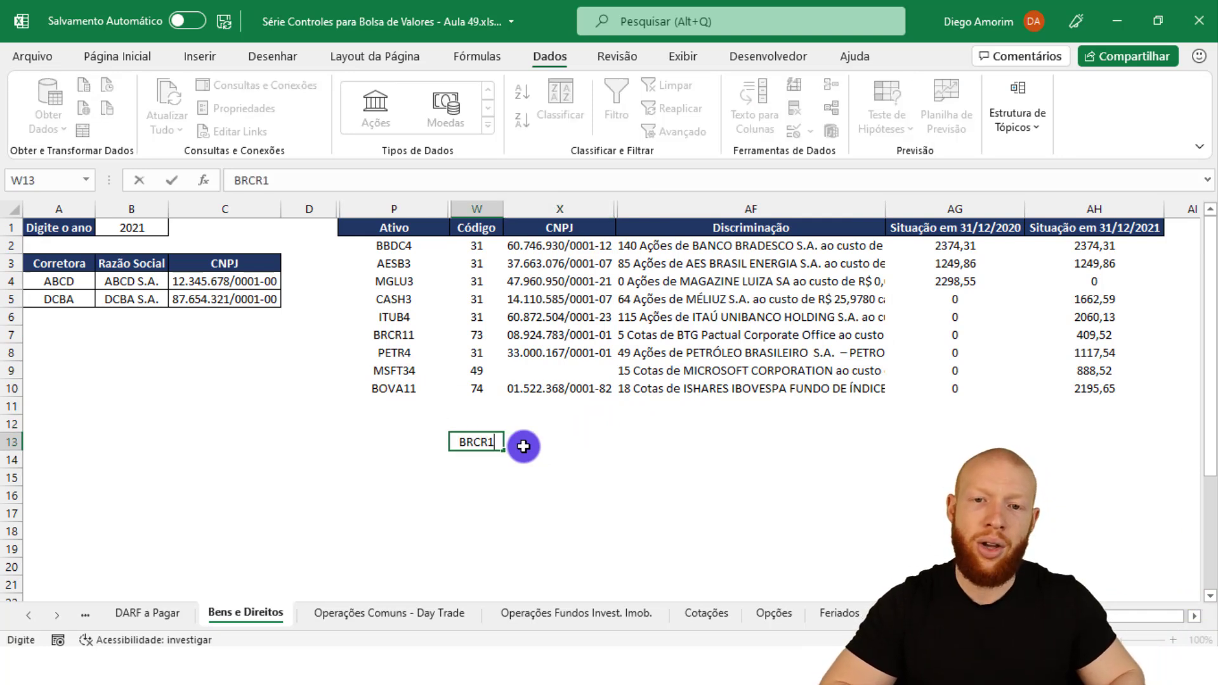
pyautogui.press('Return')
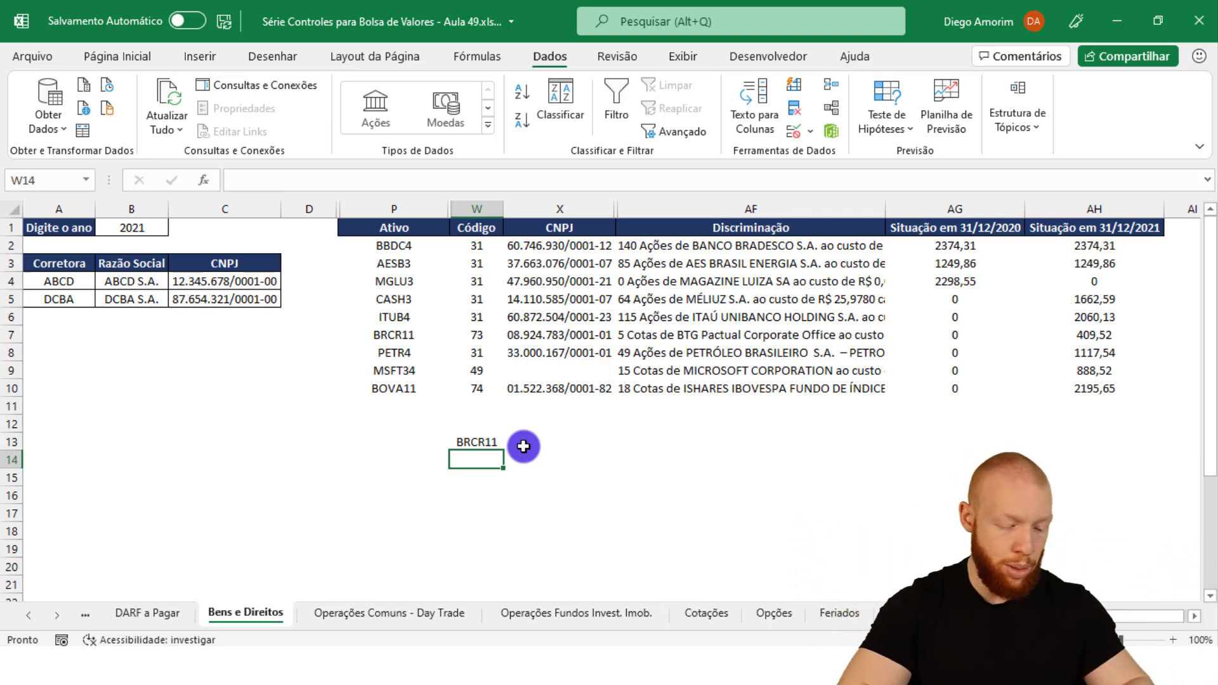
pyautogui.write('BRCR14')
pyautogui.press('Return')
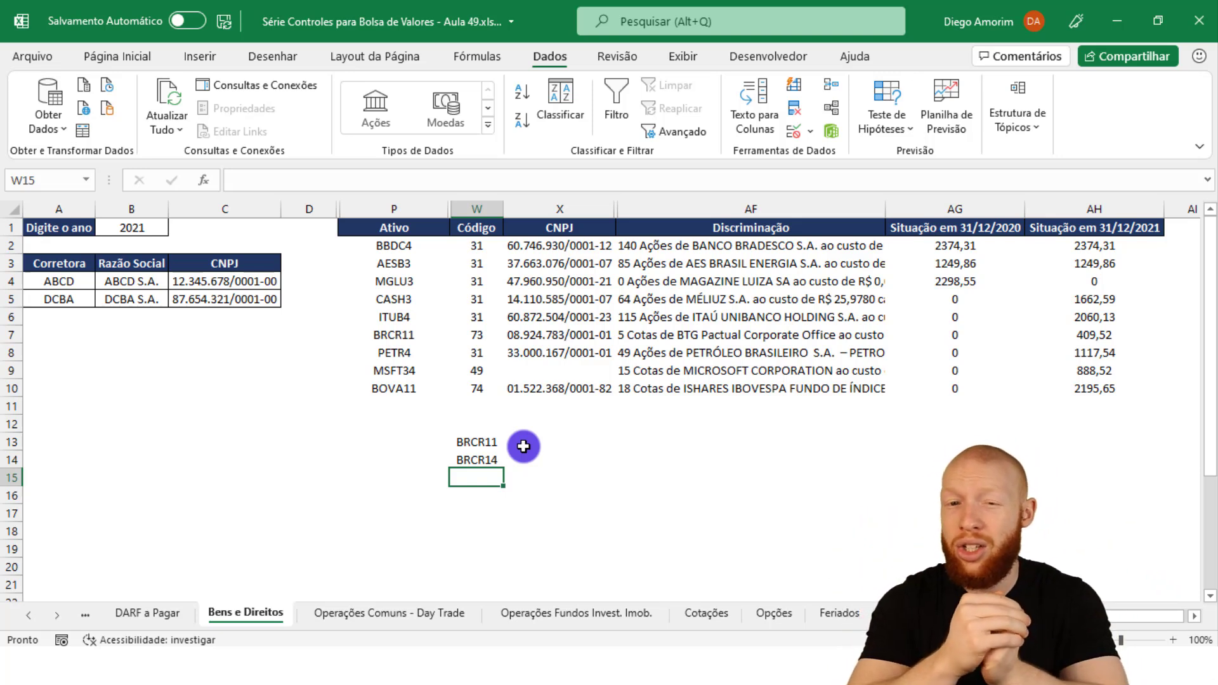
pyautogui.press('Up')
pyautogui.press('Up')
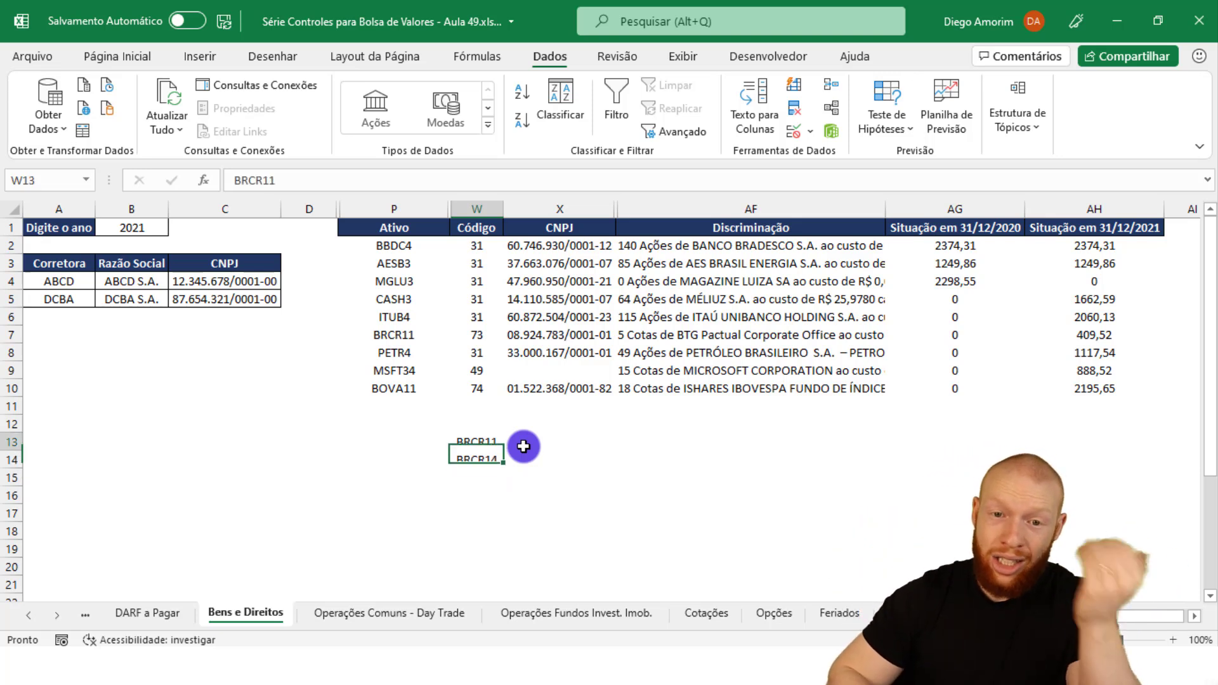
pyautogui.press('Down')
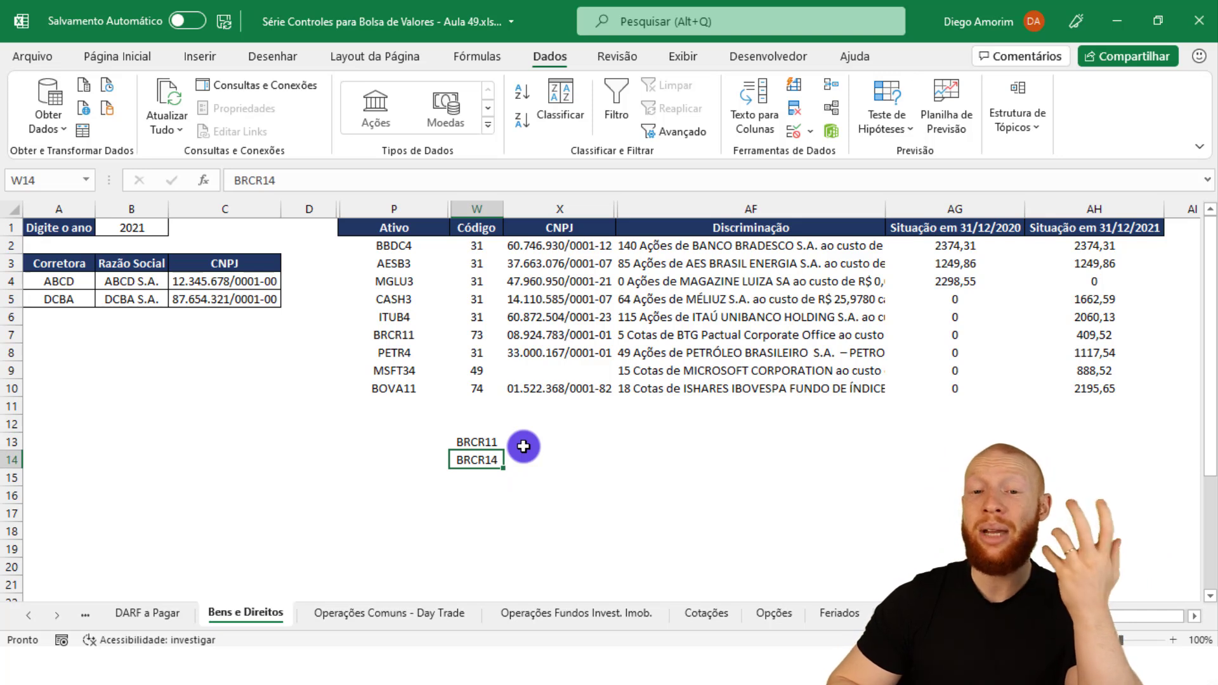
pyautogui.press('Up')
pyautogui.press('Down')
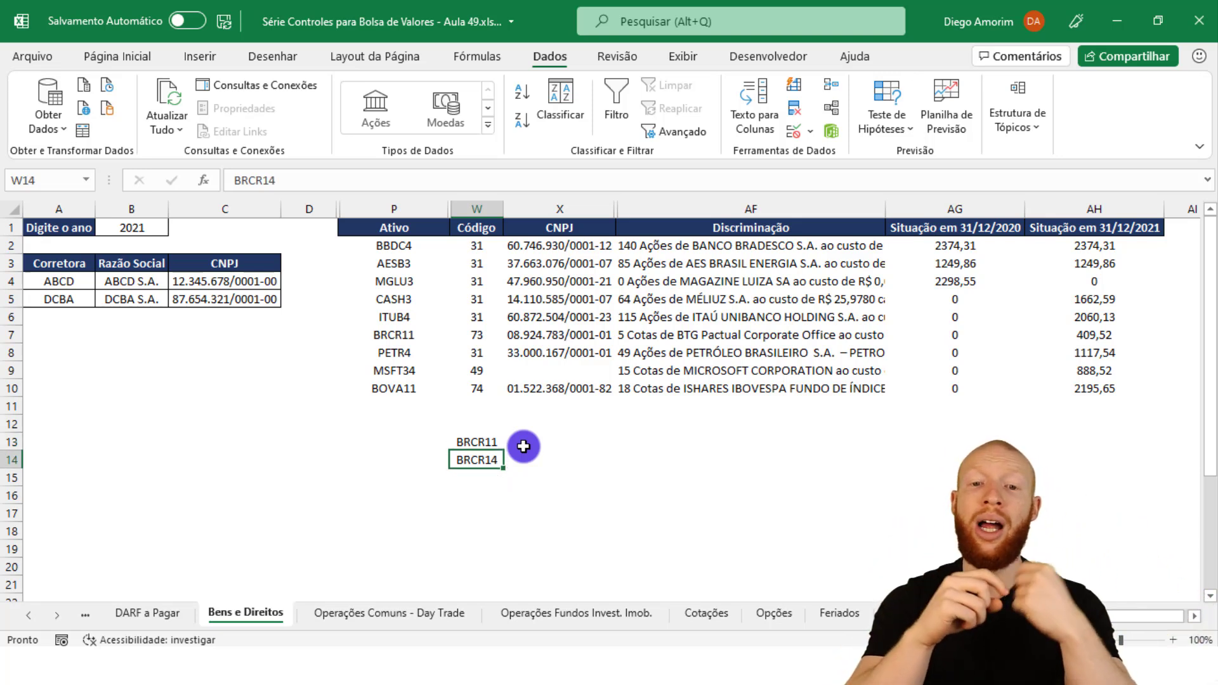
pyautogui.press('Up')
pyautogui.press('Down')
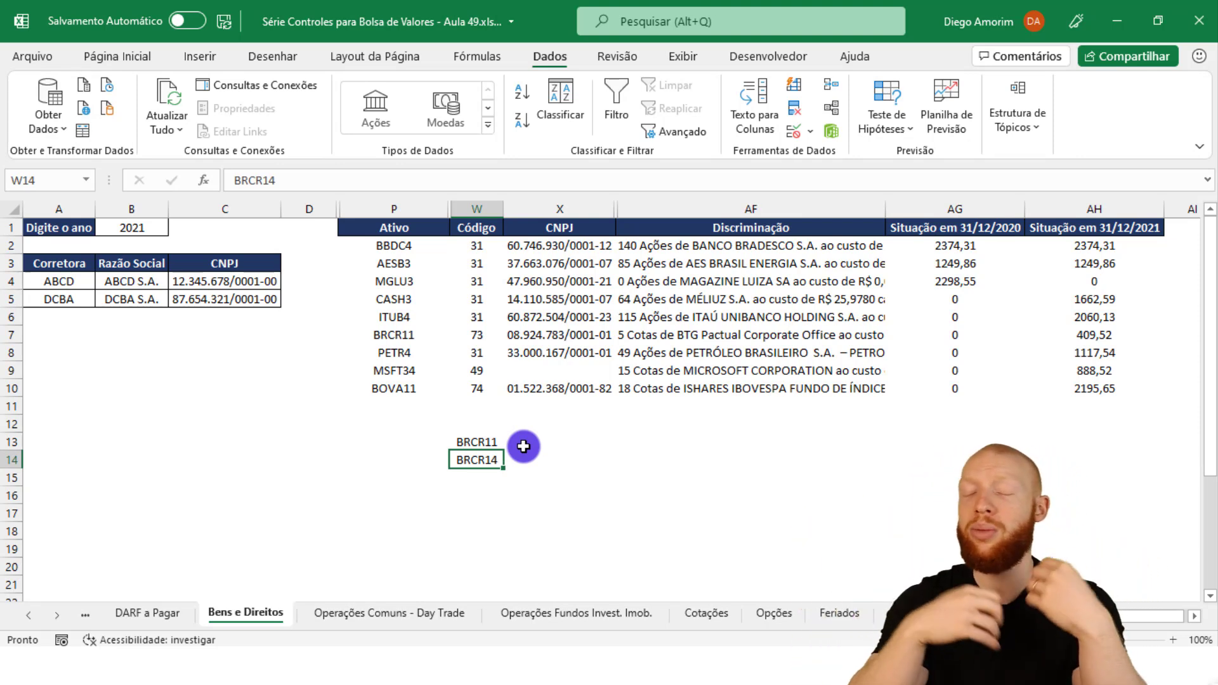
# Review the sample tickers in W13:W14 against the PETR4 row, the Código column and both Situação columns
pyautogui.click(470, 439)
pyautogui.click(465, 458)
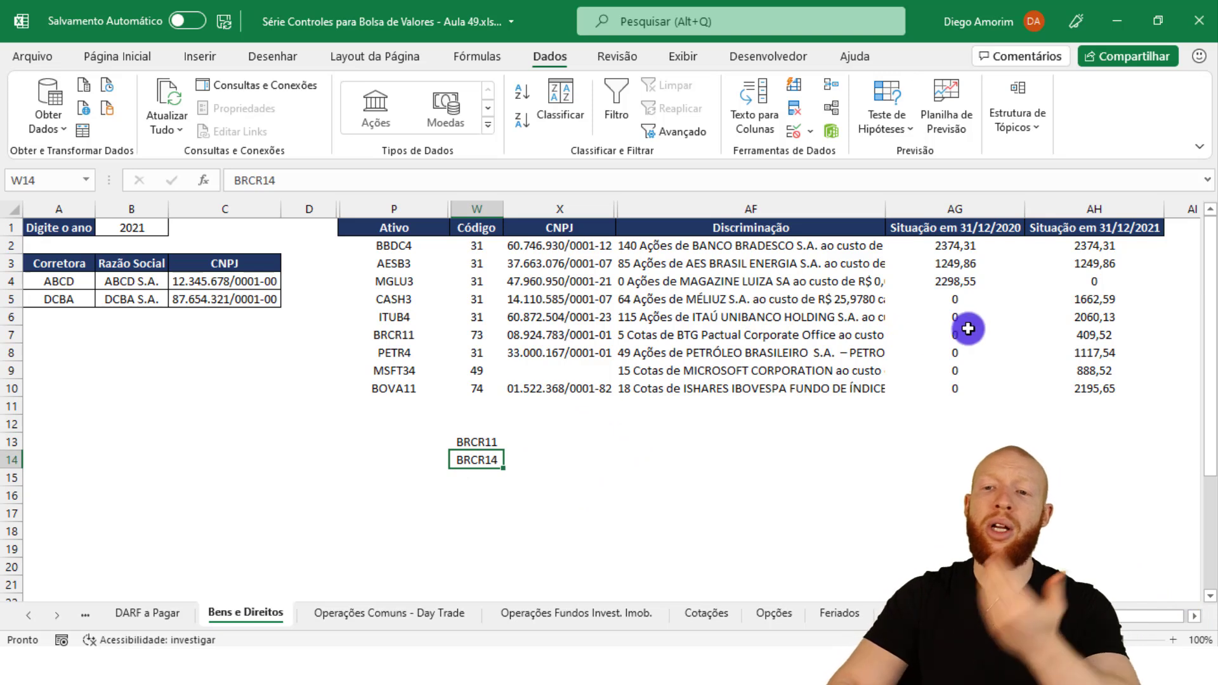
pyautogui.click(961, 348)
pyautogui.click(1095, 348)
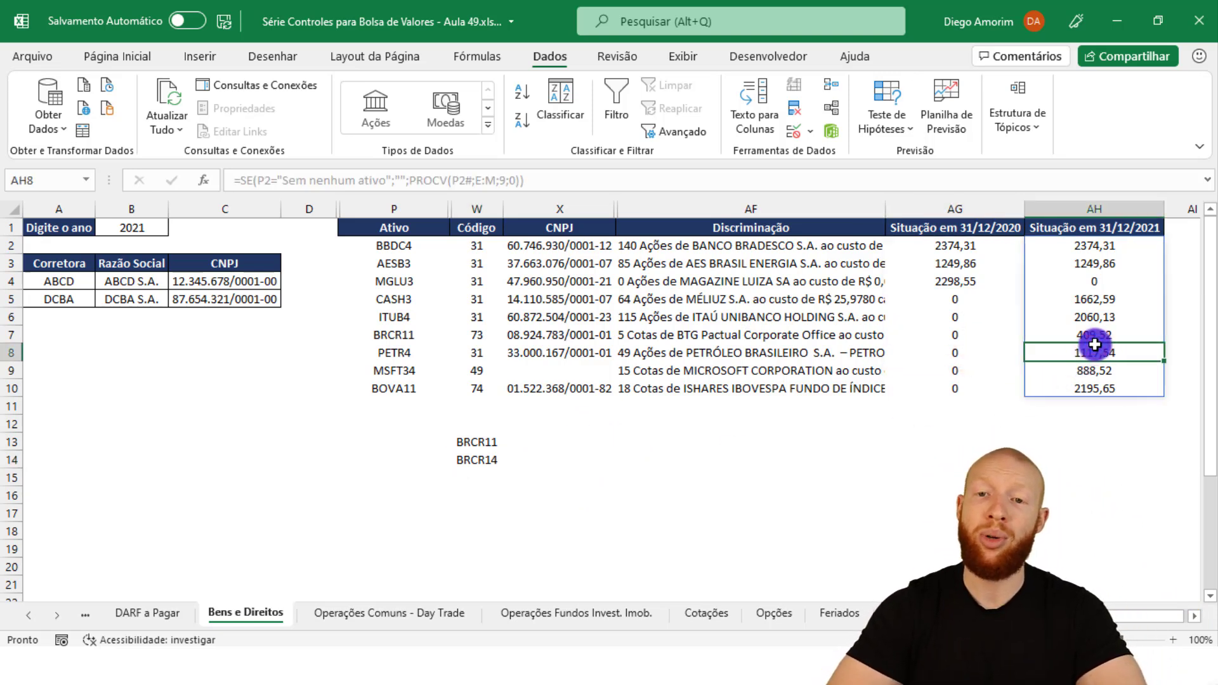
pyautogui.moveTo(477, 444); pyautogui.dragTo(479, 459)
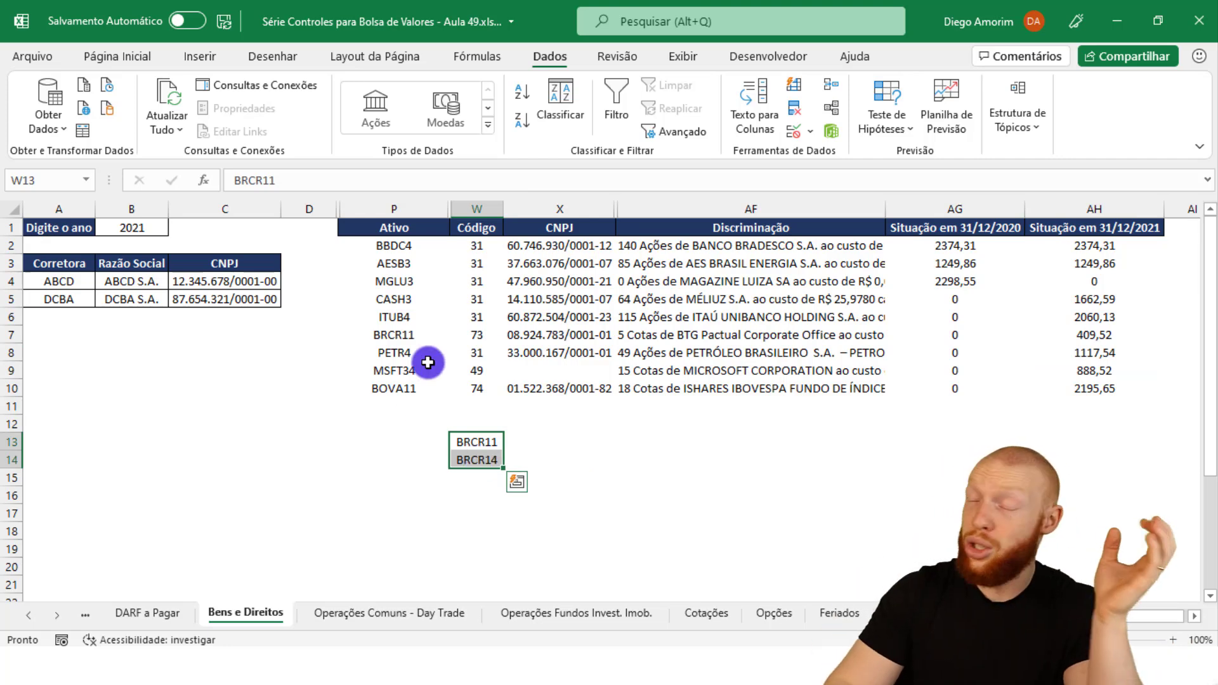
pyautogui.moveTo(391, 363); pyautogui.dragTo(870, 353)
pyautogui.hotkey('ctrl', 'Home')
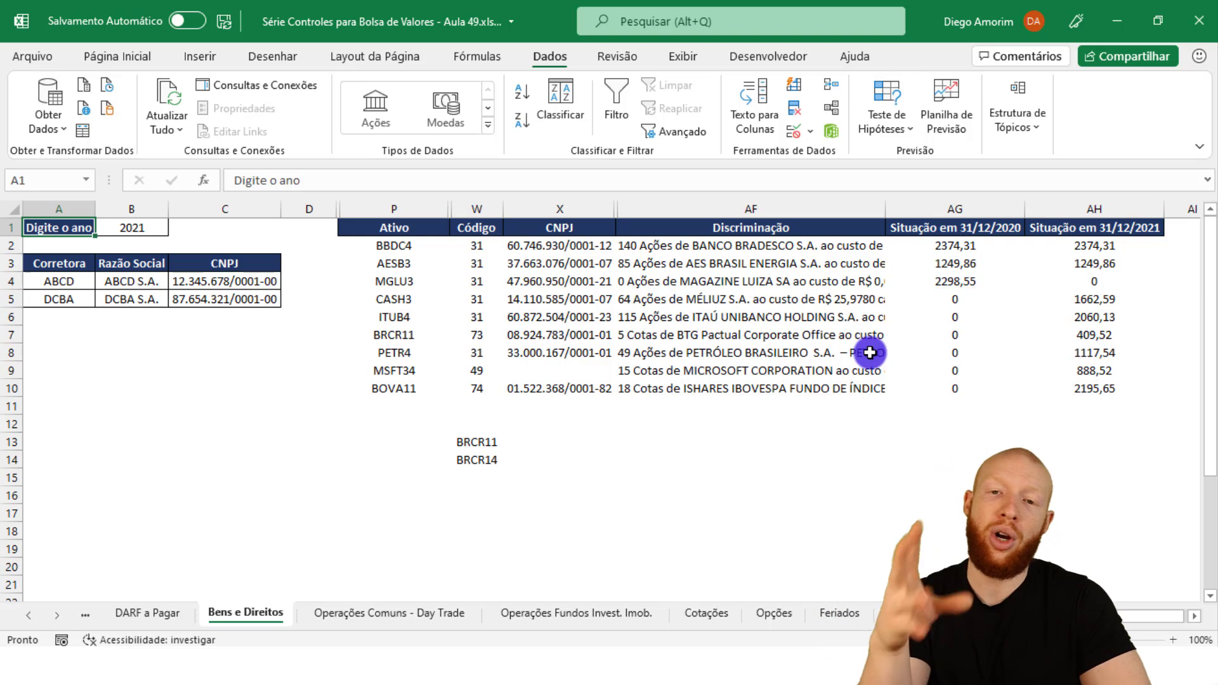
pyautogui.click(468, 202)
# Delete the sample tickers from W13:W14 and check the Código formula in W6
pyautogui.moveTo(477, 441); pyautogui.dragTo(486, 456)
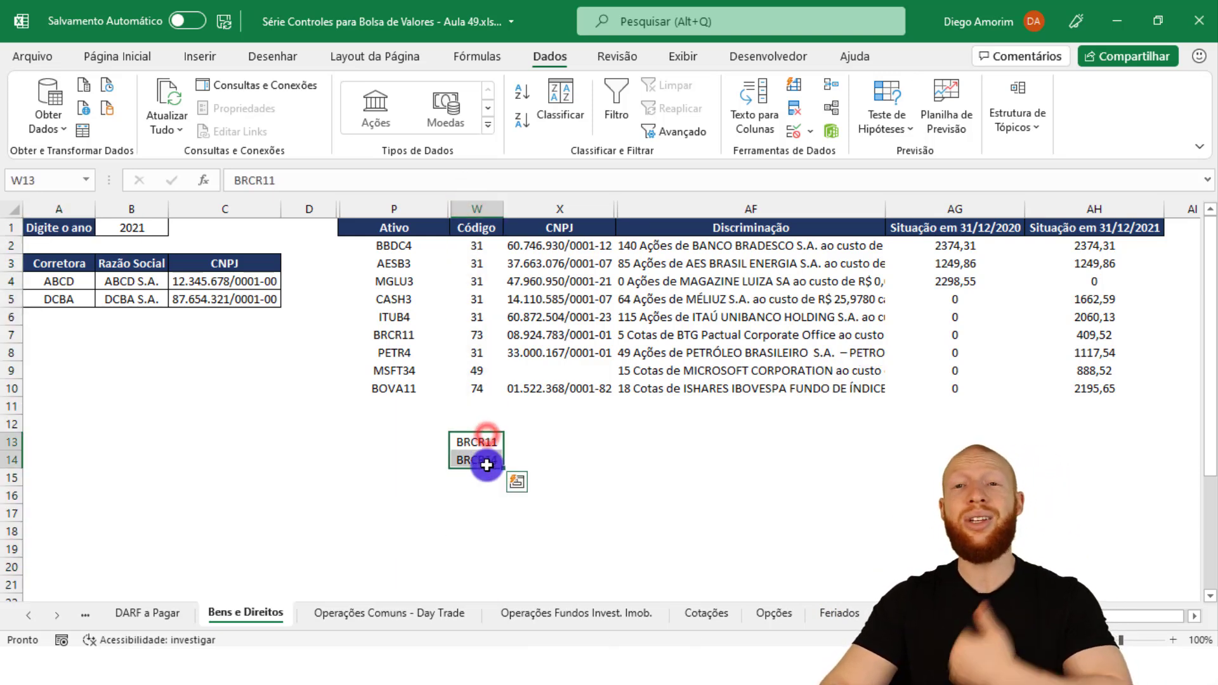
pyautogui.click(485, 437)
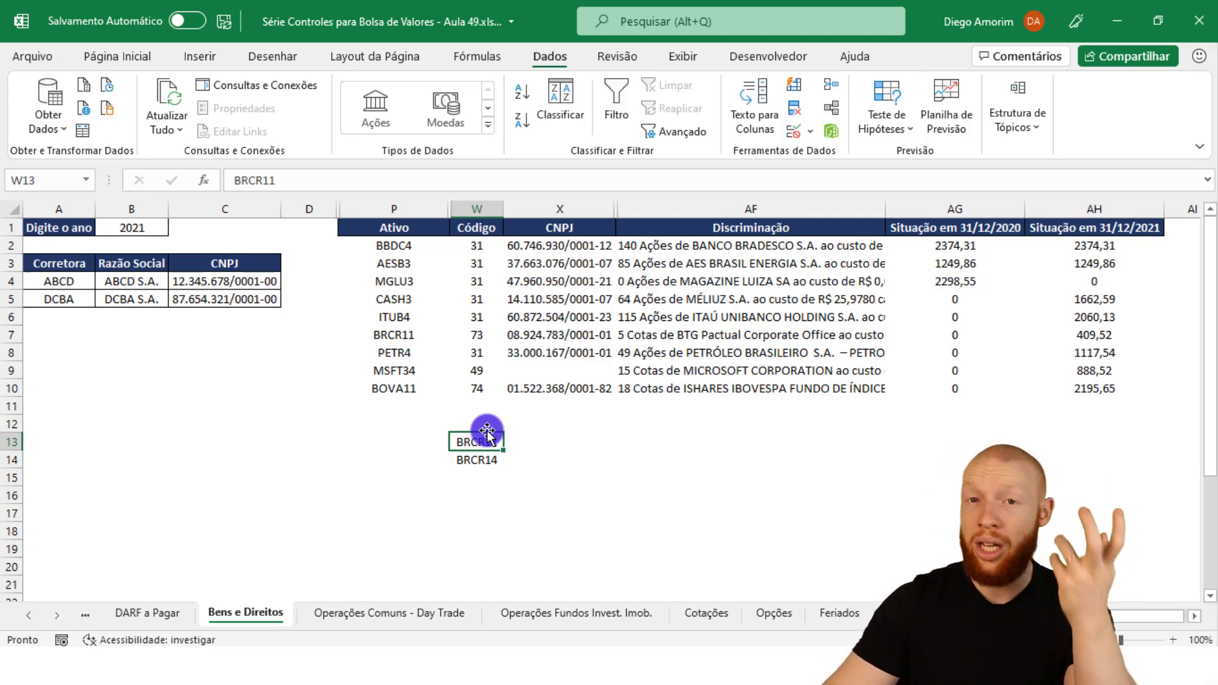
pyautogui.hotkey('shift', 'Down')
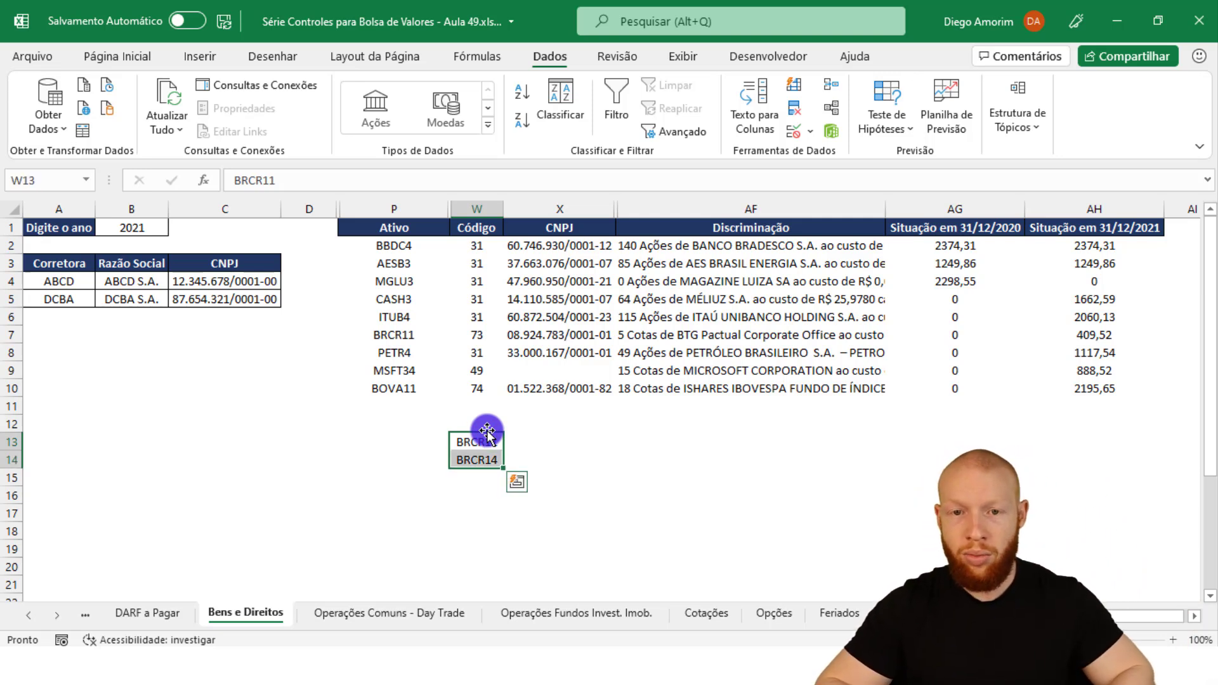
pyautogui.press('Delete')
pyautogui.click(484, 318)
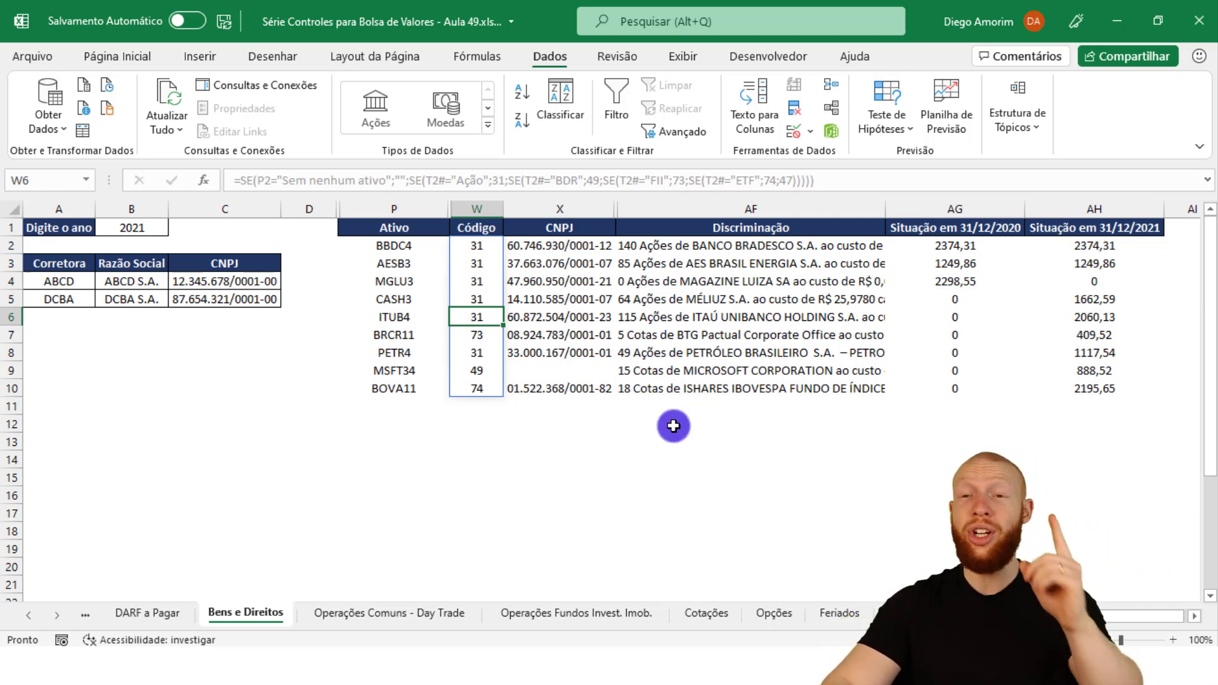
# Switch to the Resumo sheet and unhide the columns between M and X
pyautogui.click(28, 614)
pyautogui.click(29, 613)
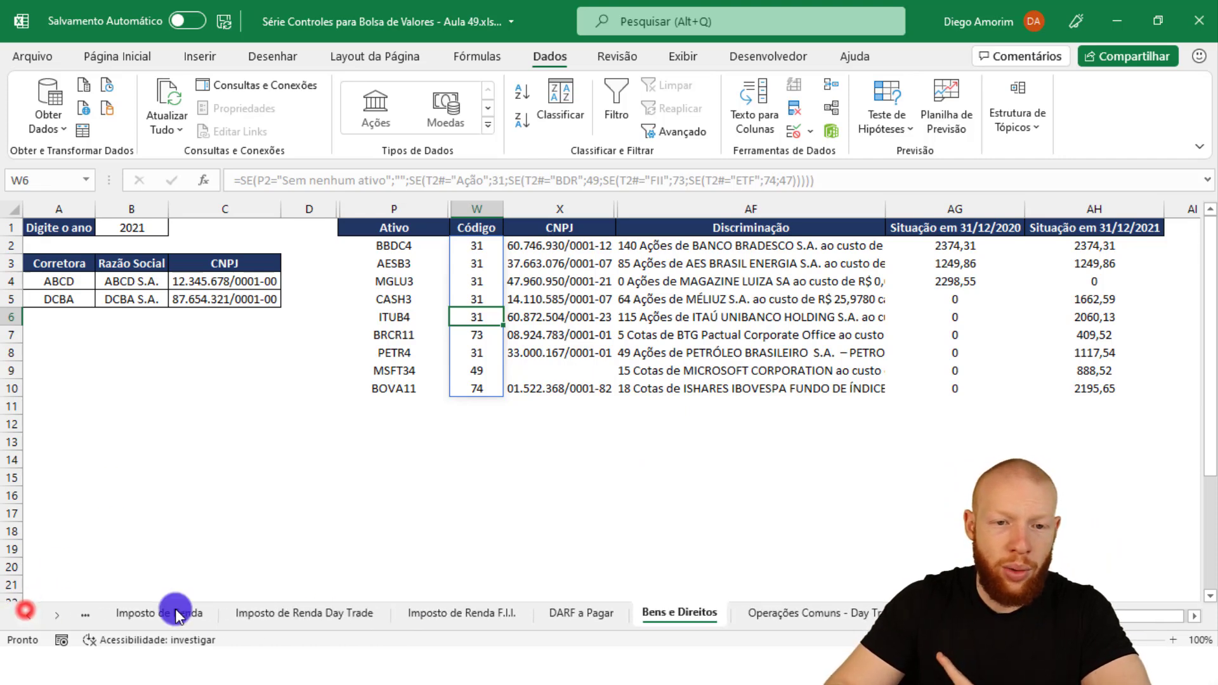
pyautogui.click(29, 613)
pyautogui.click(109, 615)
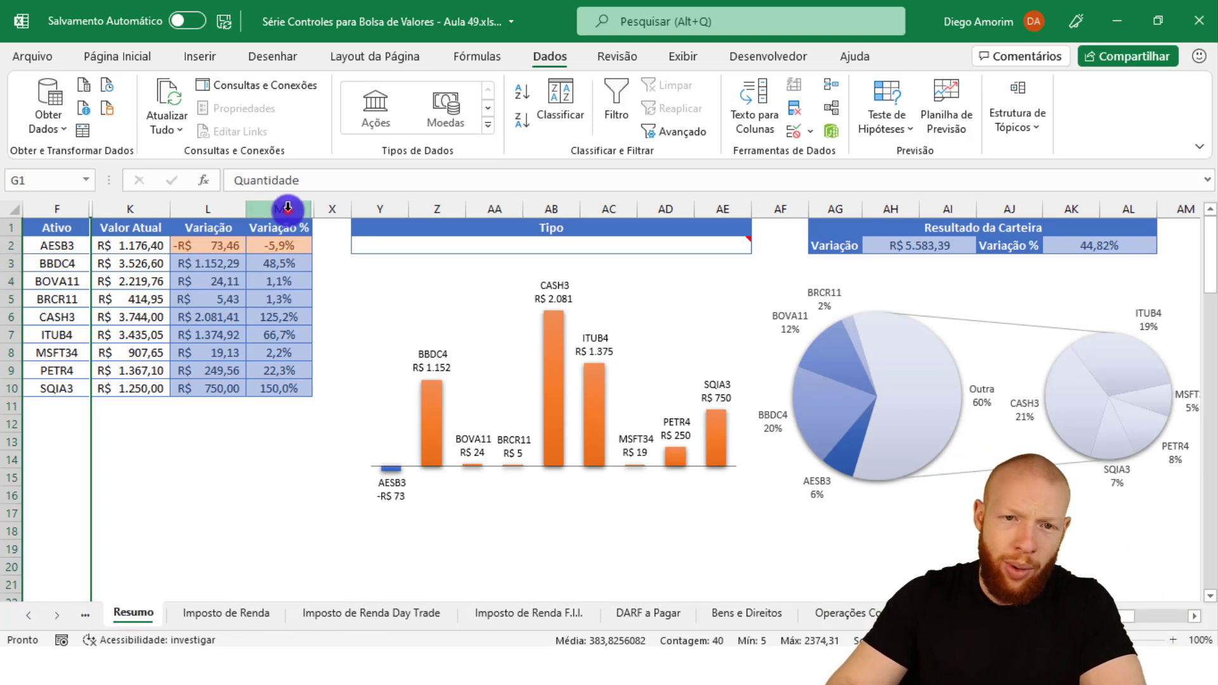
pyautogui.moveTo(287, 209); pyautogui.dragTo(338, 200)
pyautogui.rightClick(332, 203)
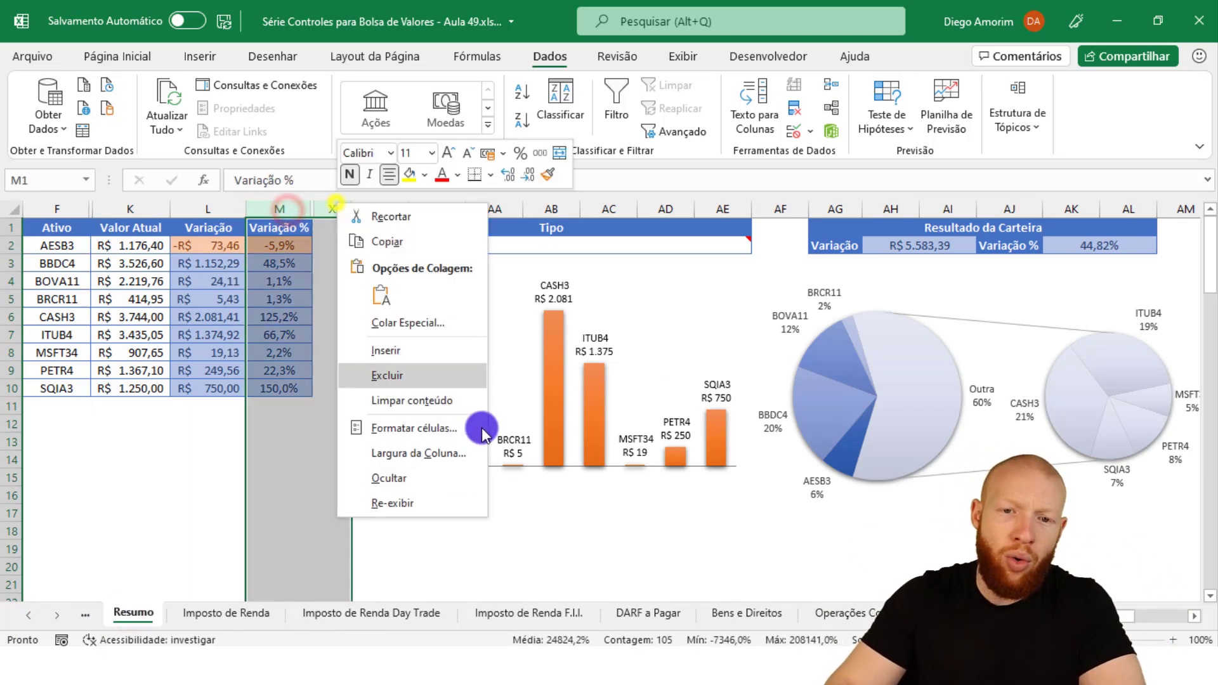
pyautogui.click(449, 496)
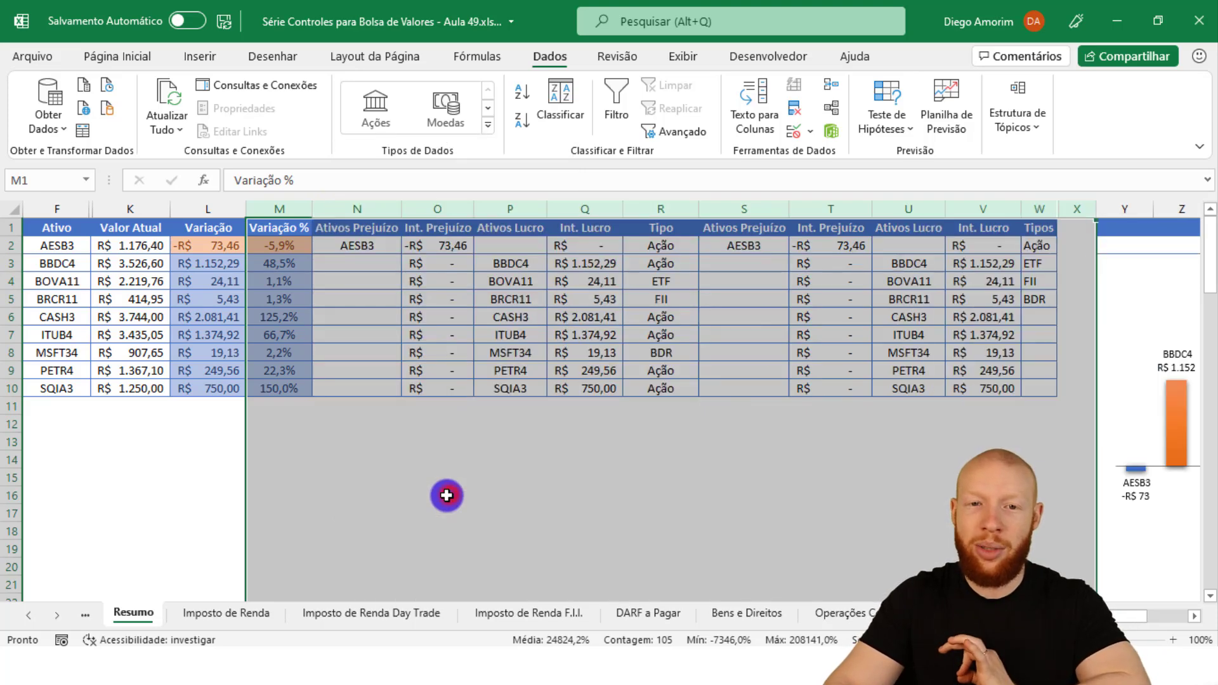
# Insert a new column X after Tipos, title it "V. Atual" in X1, and widen it to fit the heading
pyautogui.click(1194, 616)
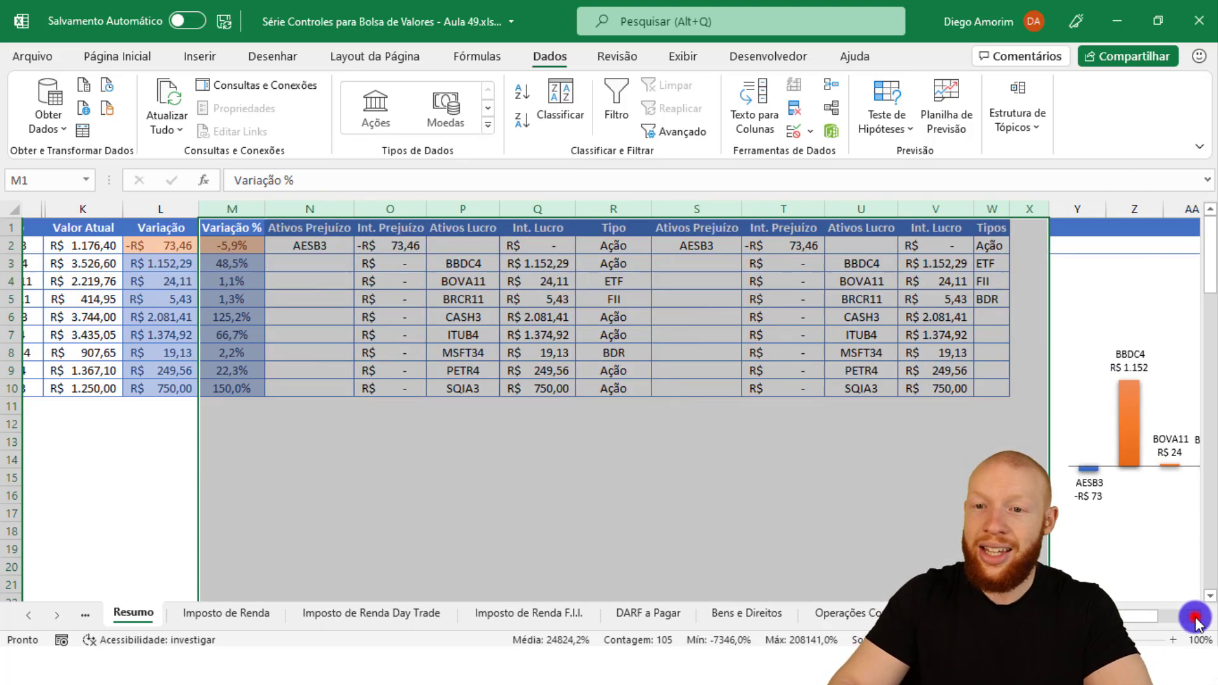
pyautogui.click(754, 208)
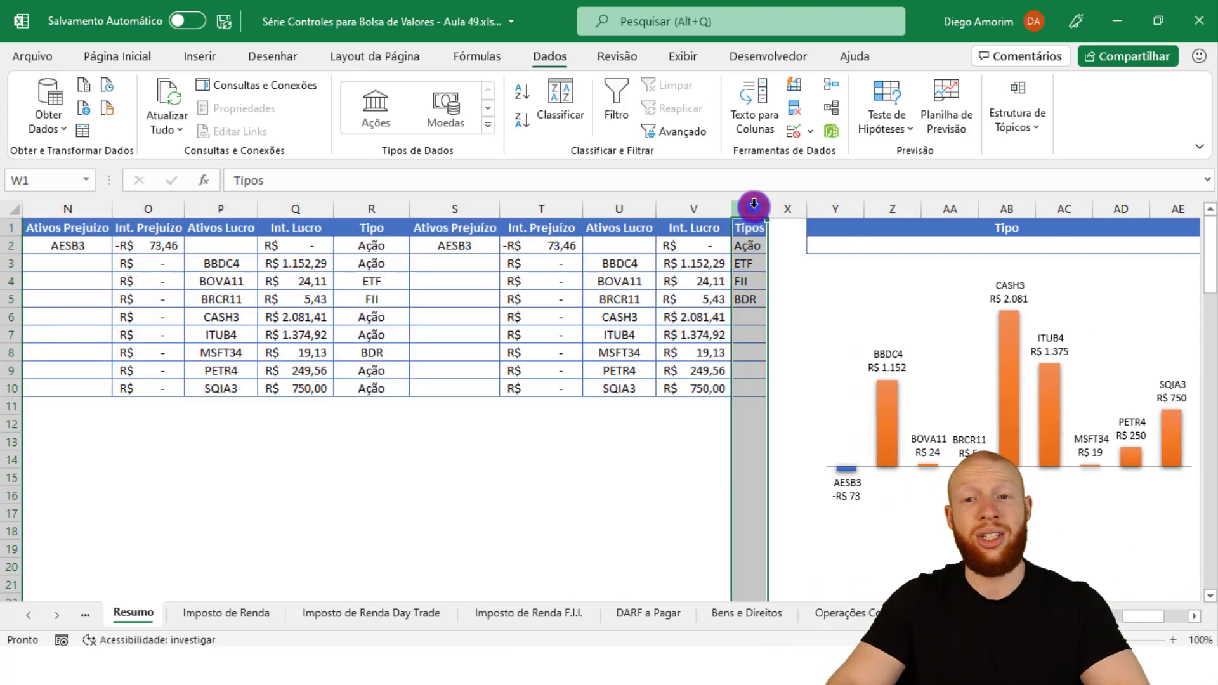
pyautogui.click(782, 210)
pyautogui.hotkey('ctrl', '+')
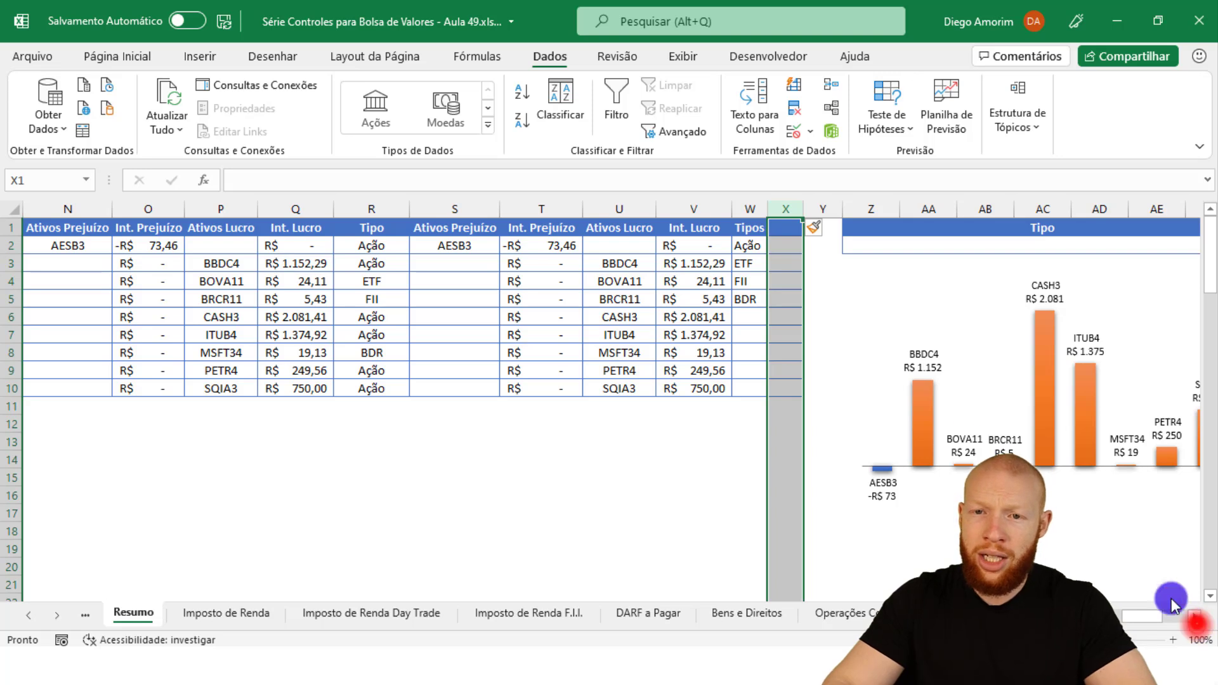
pyautogui.click(776, 220)
pyautogui.write('v.')
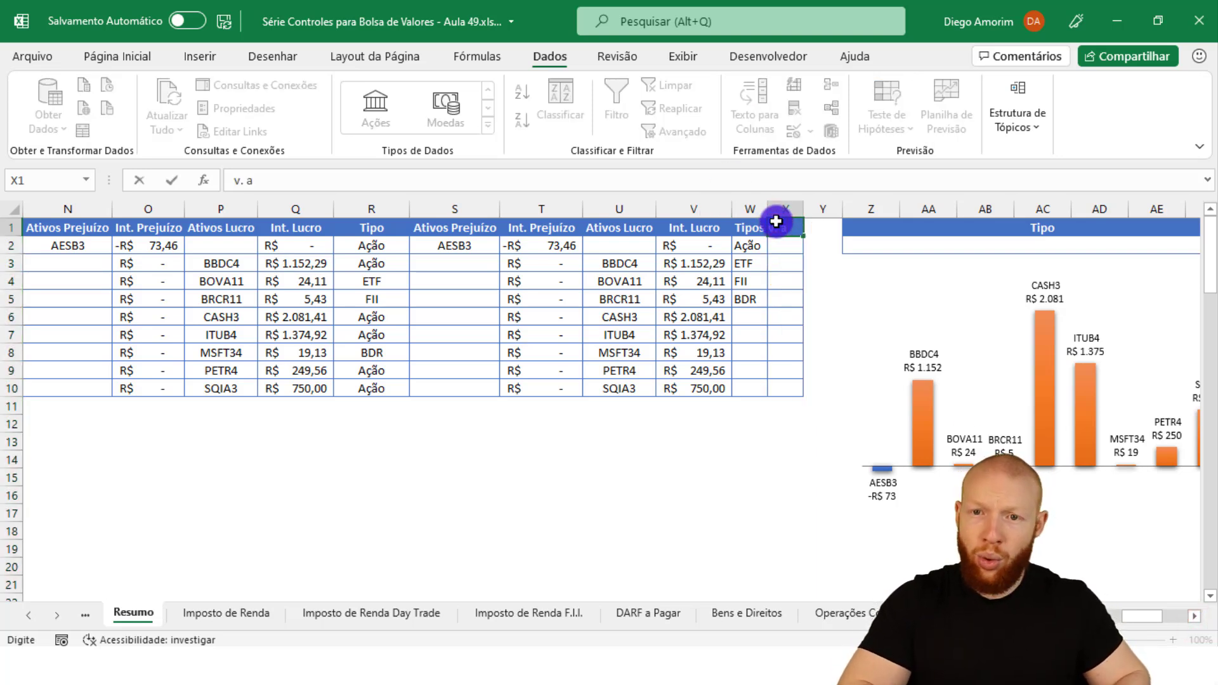
pyautogui.write(' Atual')
pyautogui.press('Return')
pyautogui.moveTo(803, 209); pyautogui.dragTo(827, 209)
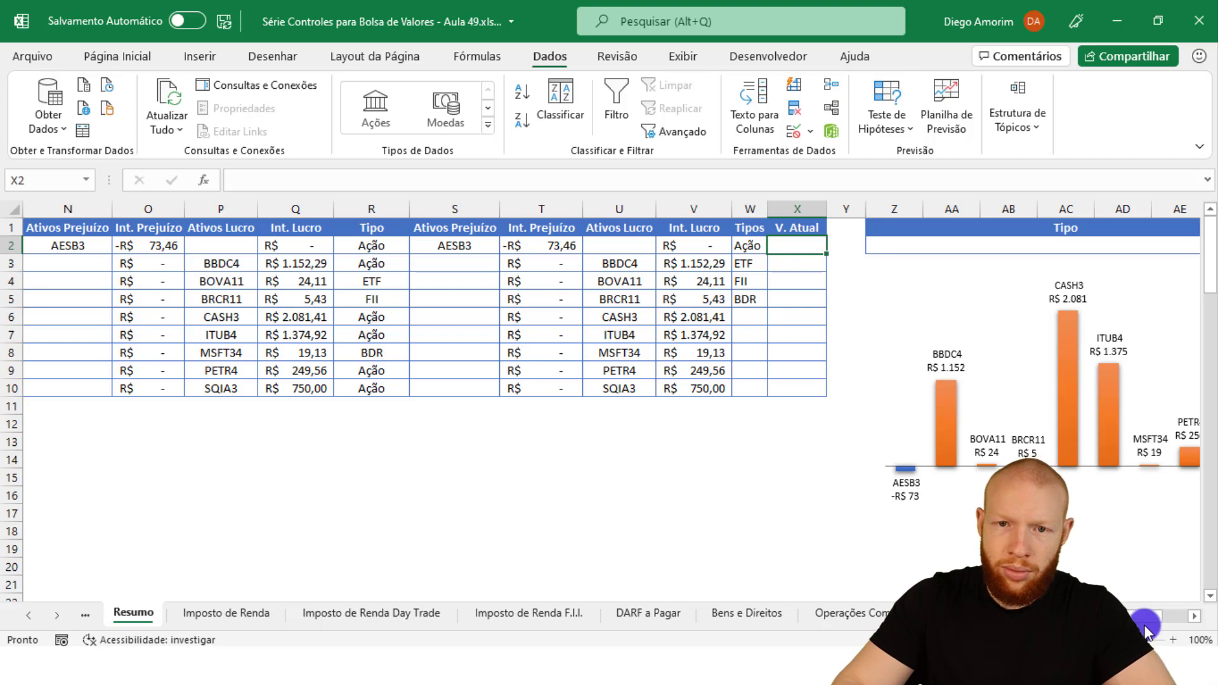
# Examine the Valor Atual column K, the Tipo column R and the Tipos list starting in W2
pyautogui.moveTo(1144, 625); pyautogui.dragTo(1104, 618)
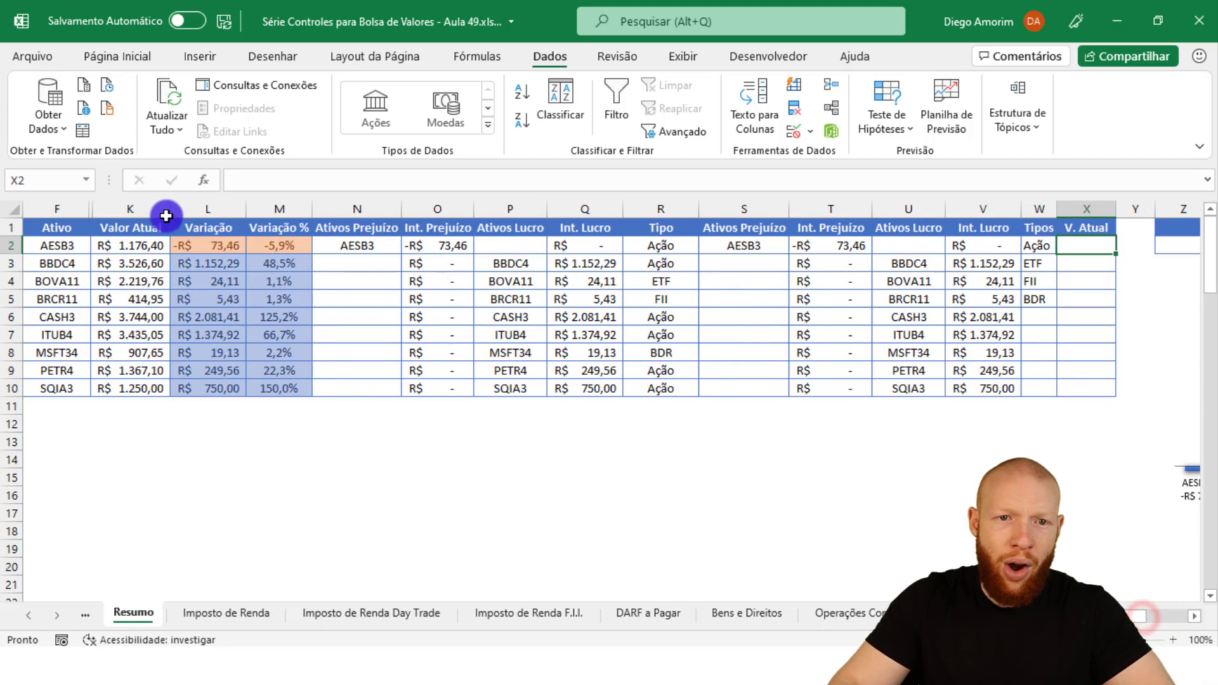
pyautogui.click(148, 210)
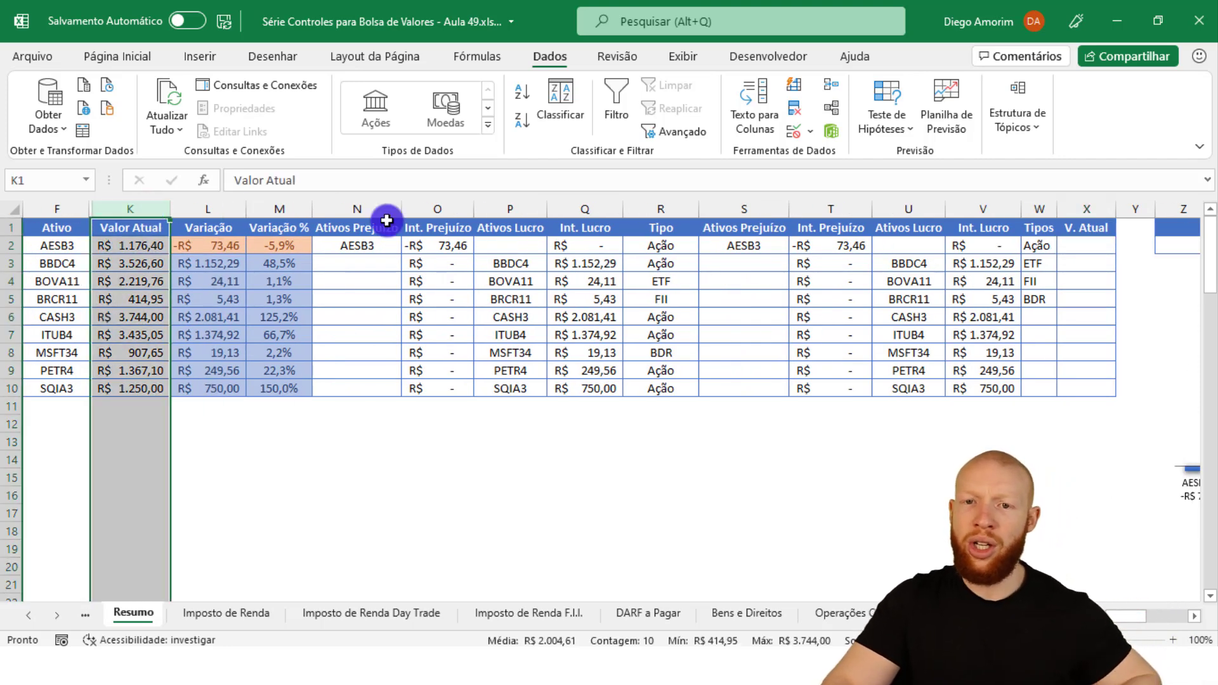
pyautogui.keyDown('ctrl'); pyautogui.click(660, 211); pyautogui.keyUp('ctrl')
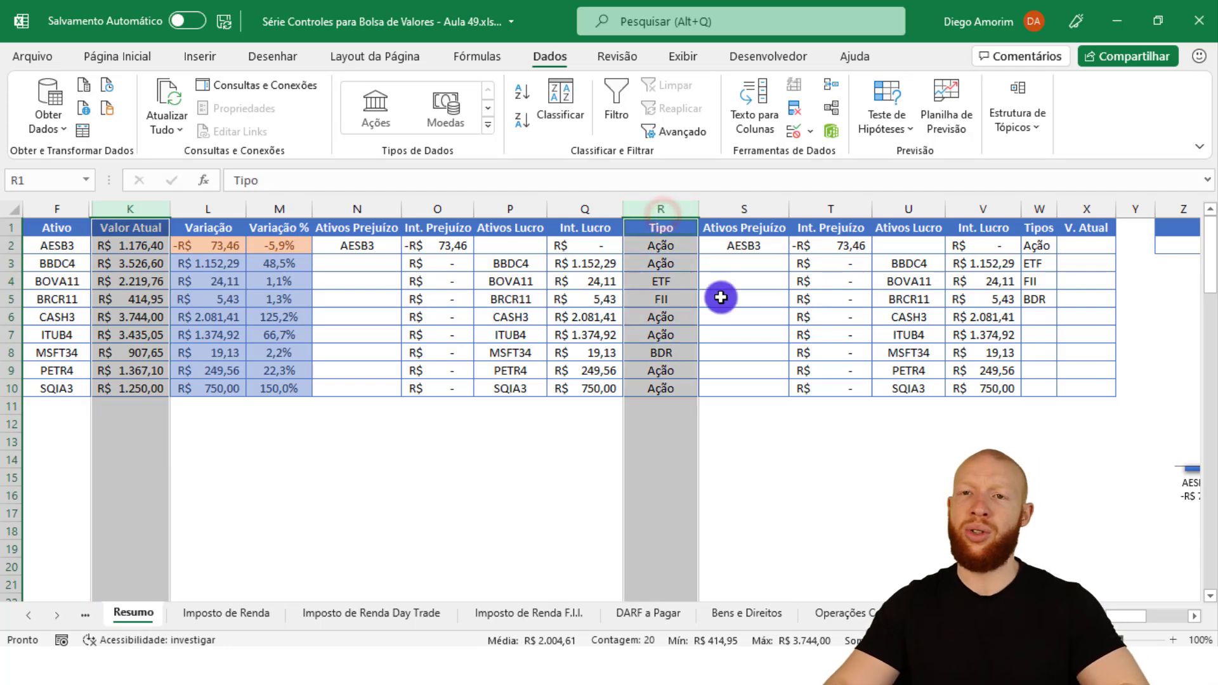
pyautogui.click(142, 208)
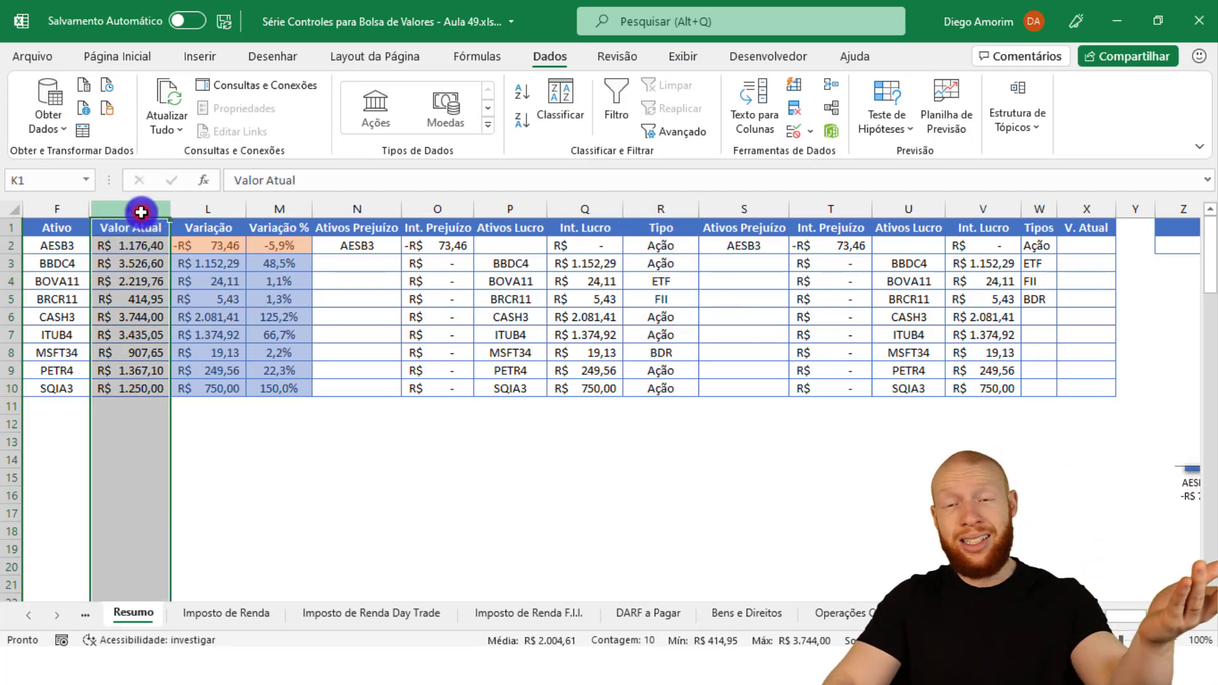
pyautogui.click(670, 204)
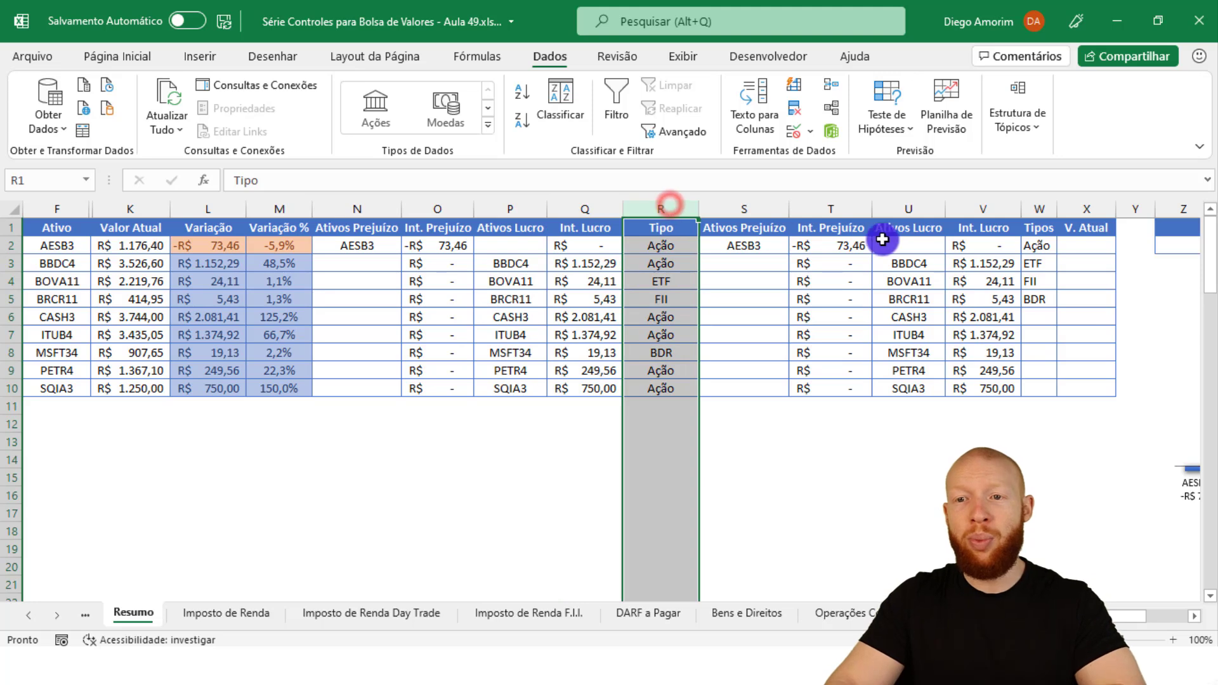
pyautogui.click(1031, 246)
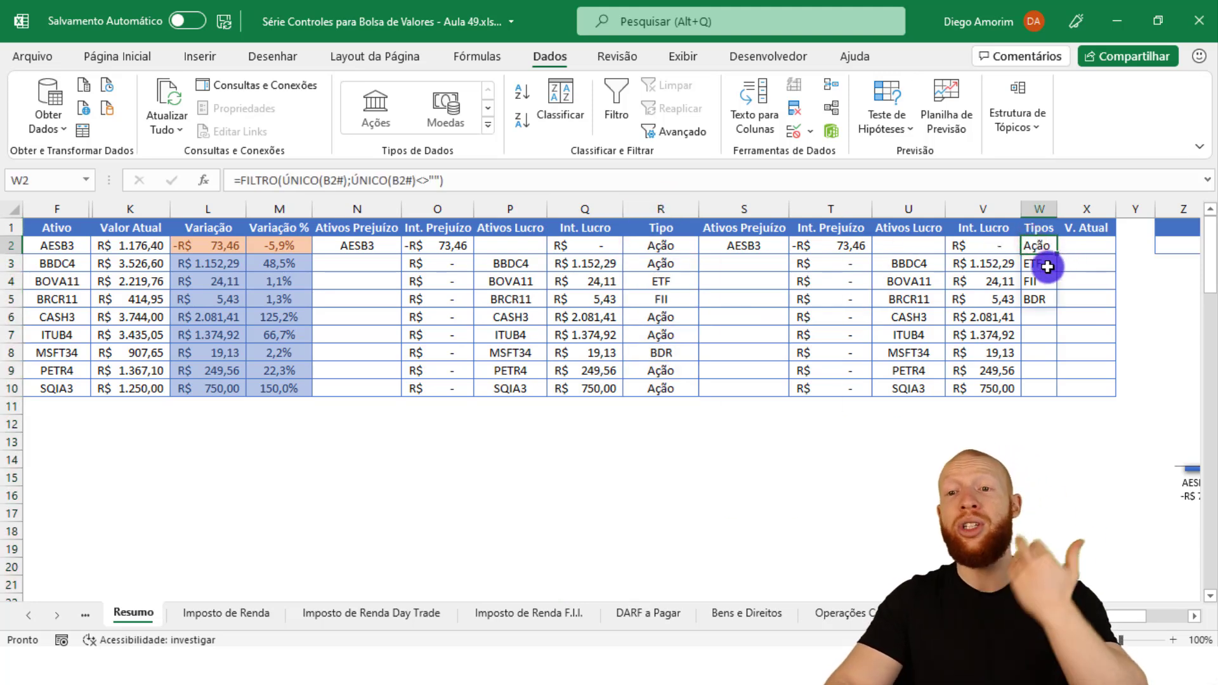
pyautogui.click(1044, 263)
pyautogui.click(1040, 280)
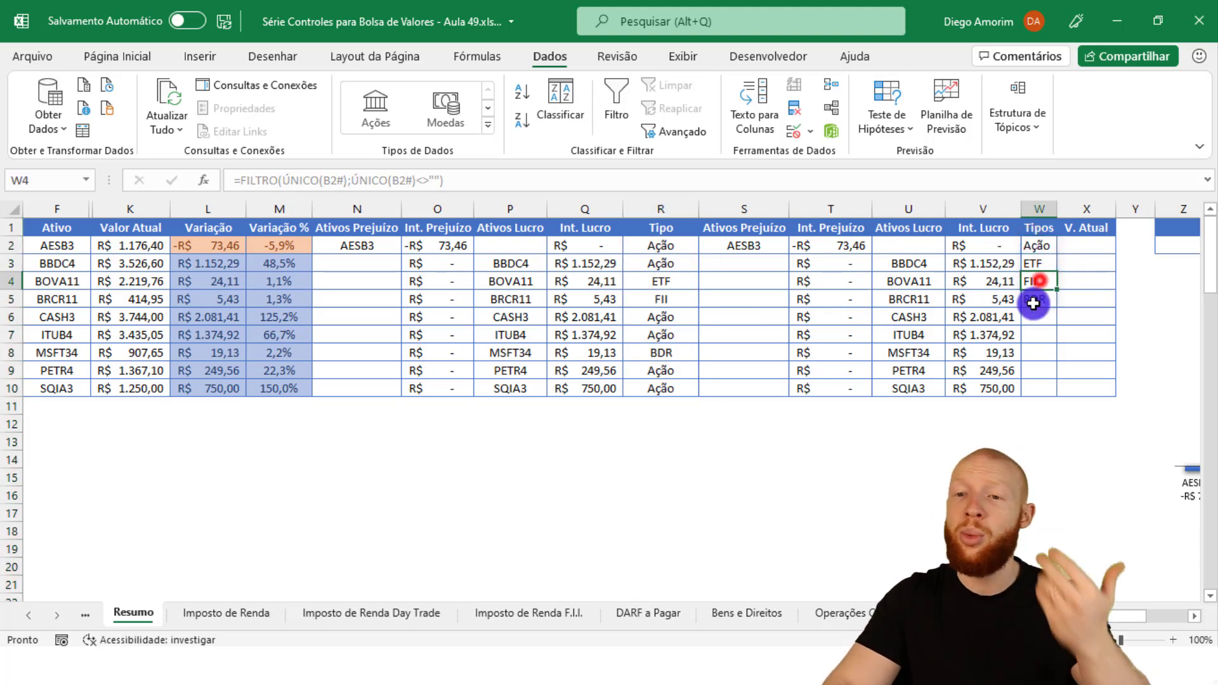
# Enter =SOMASES(K:K;R:R;W2#) in X2 to total the current value for each type in Tipos
pyautogui.click(1073, 243)
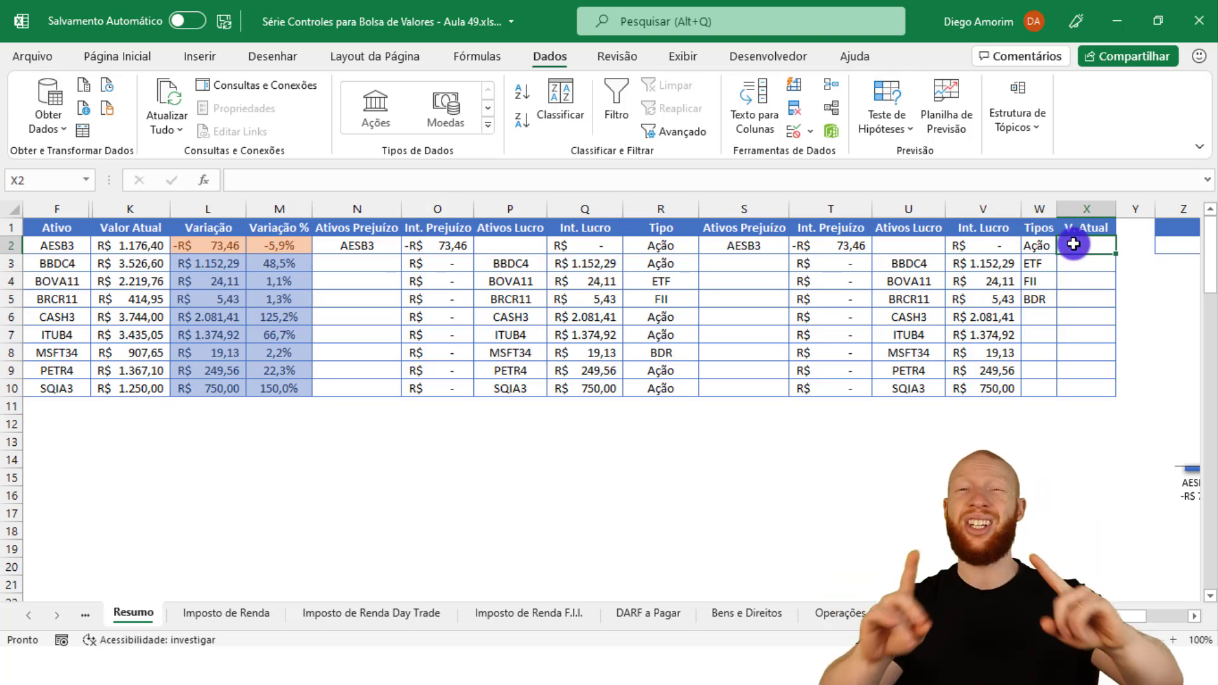
pyautogui.write('=somases')
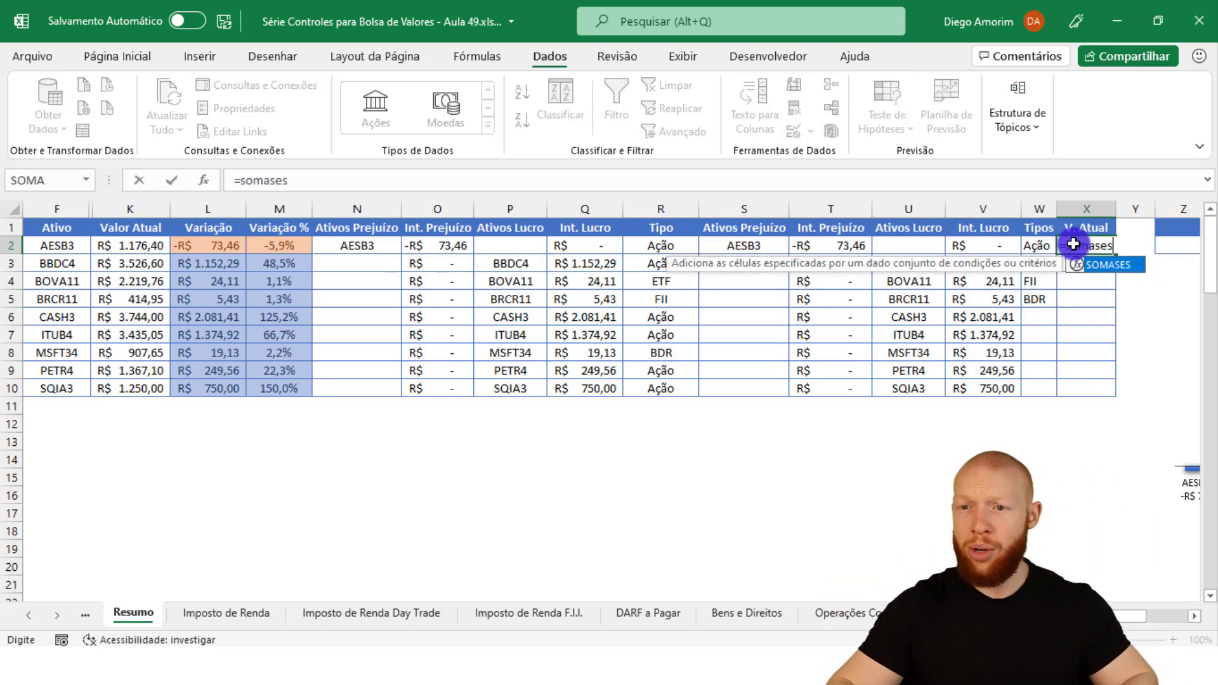
pyautogui.press('Tab')
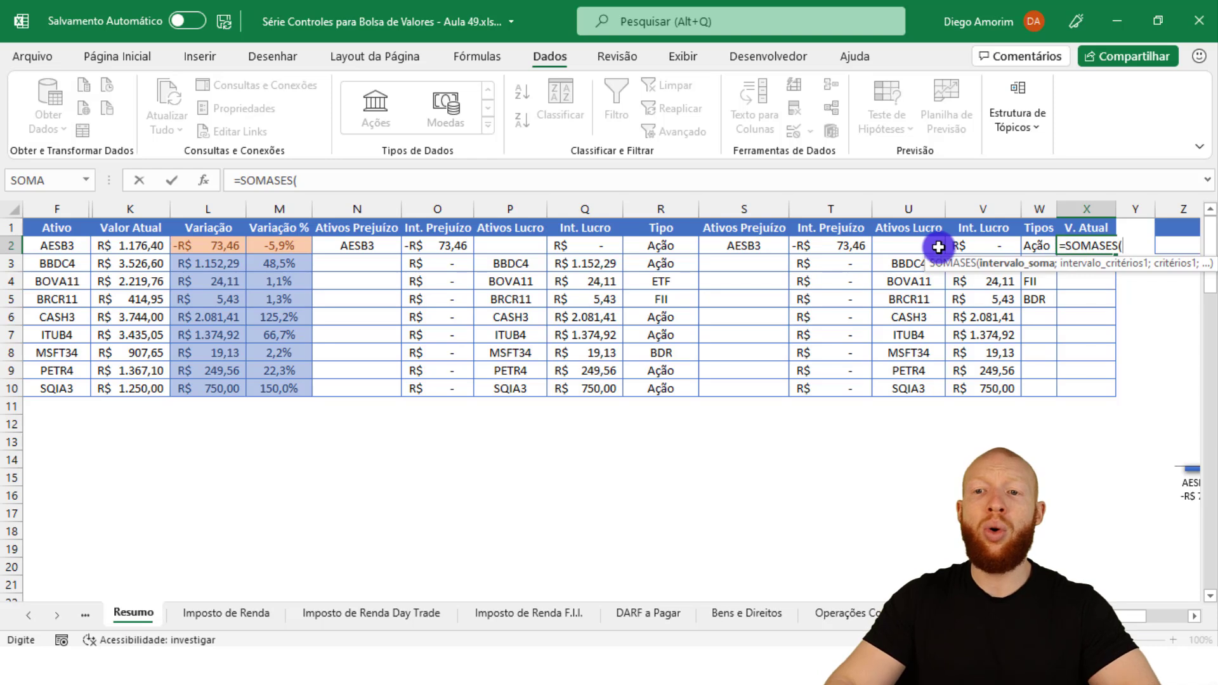
pyautogui.click(138, 206)
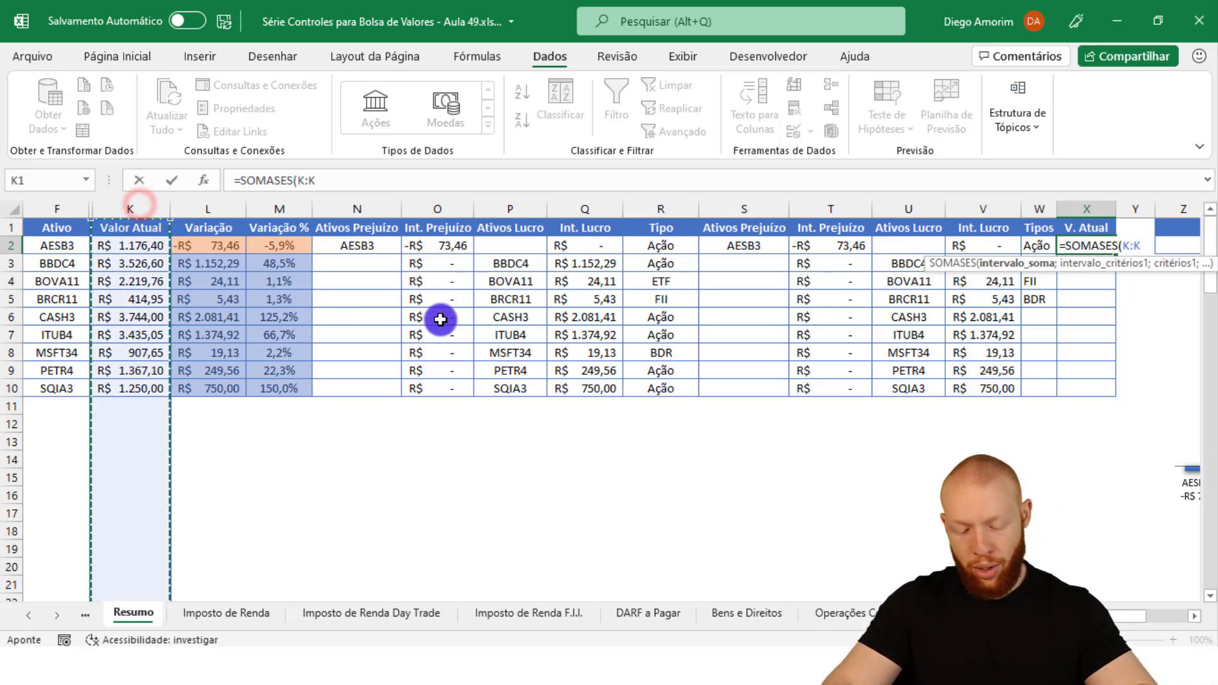
pyautogui.write(';')
pyautogui.click(674, 214)
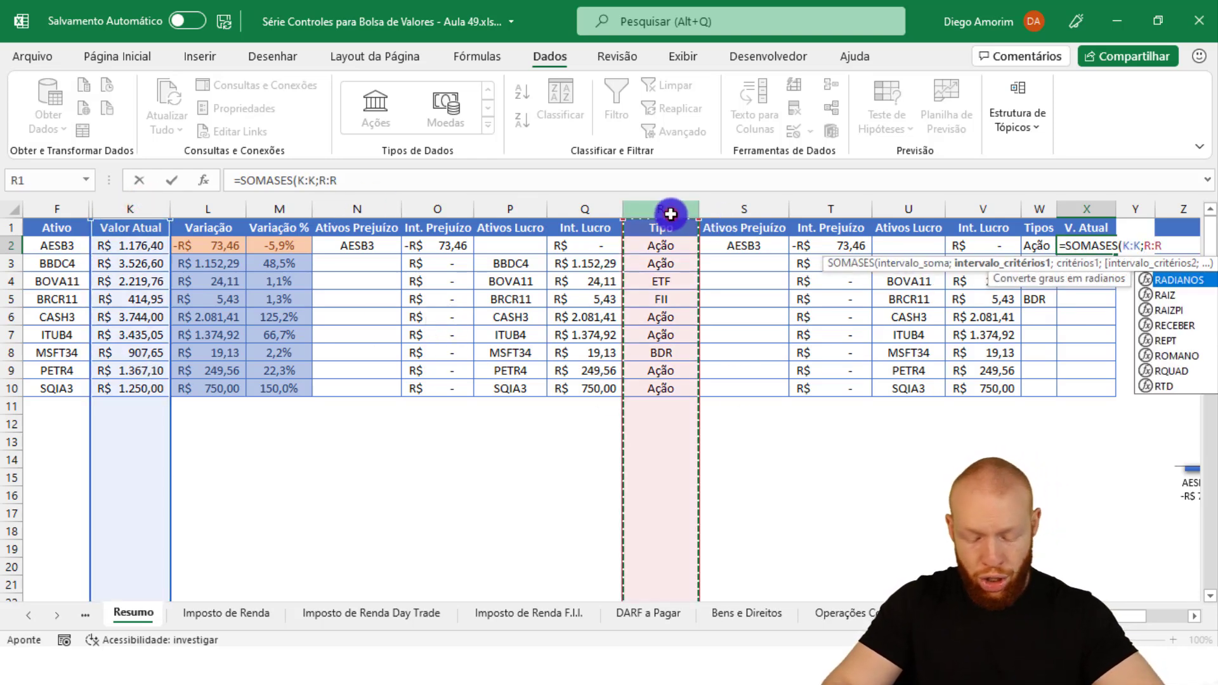
pyautogui.write(';')
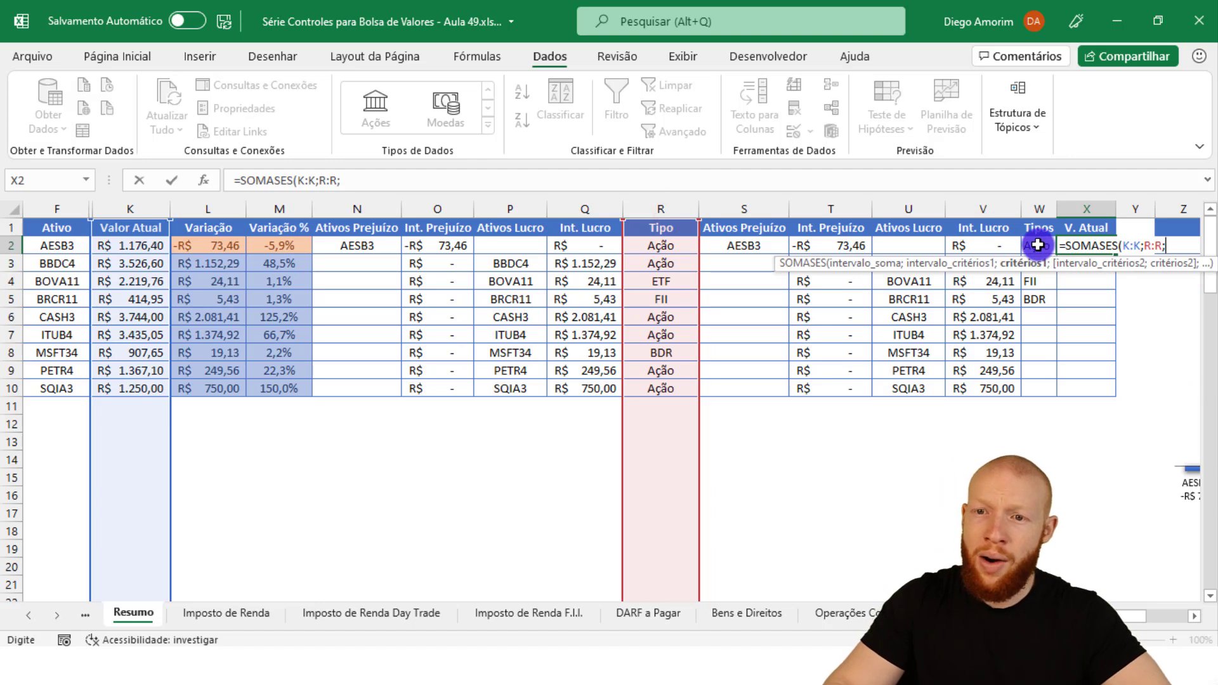
pyautogui.click(1038, 244)
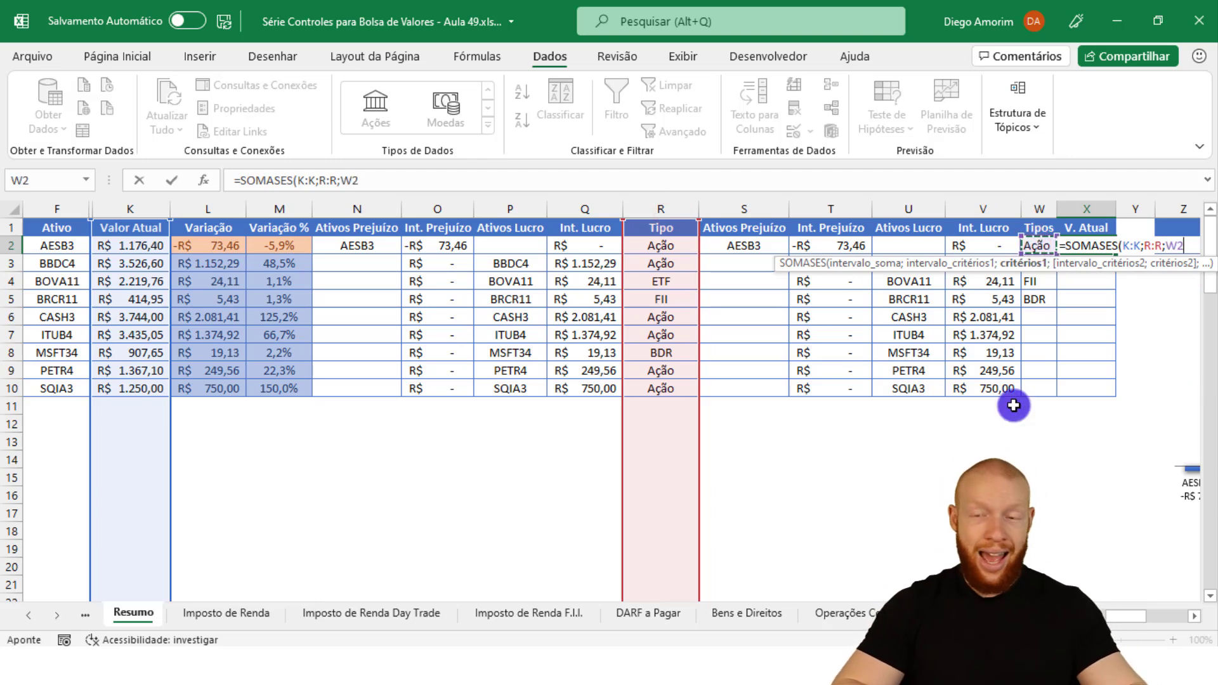
pyautogui.write('#')
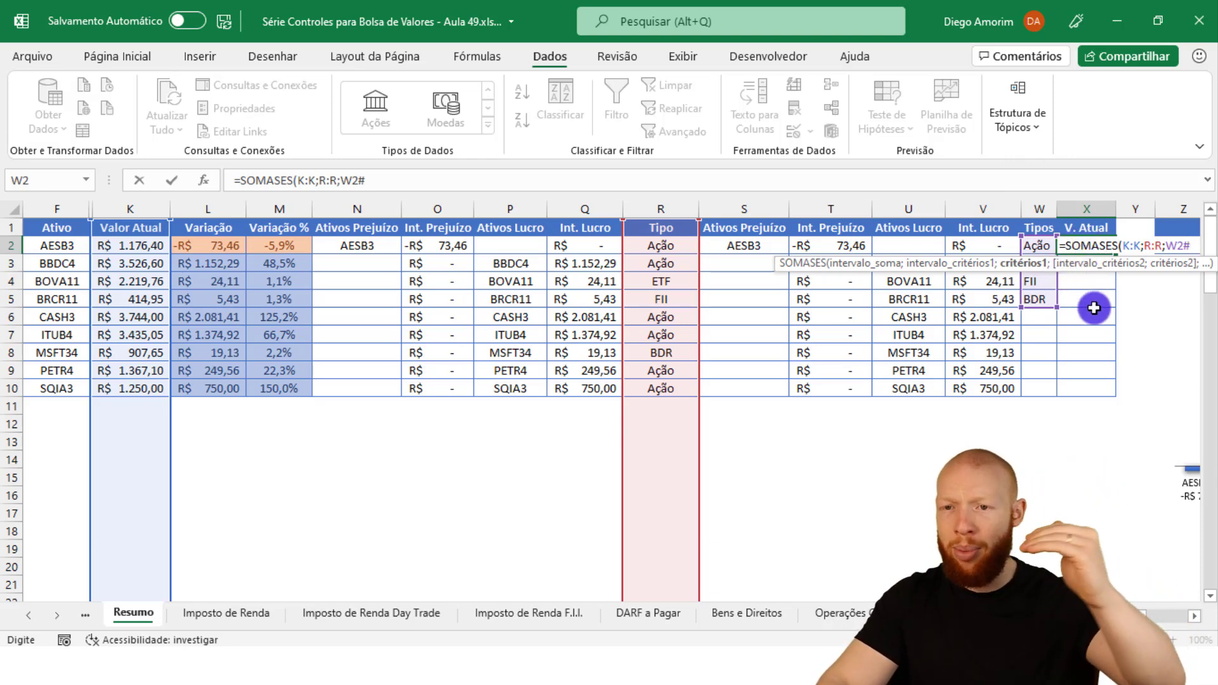
pyautogui.write(')')
pyautogui.press('Return')
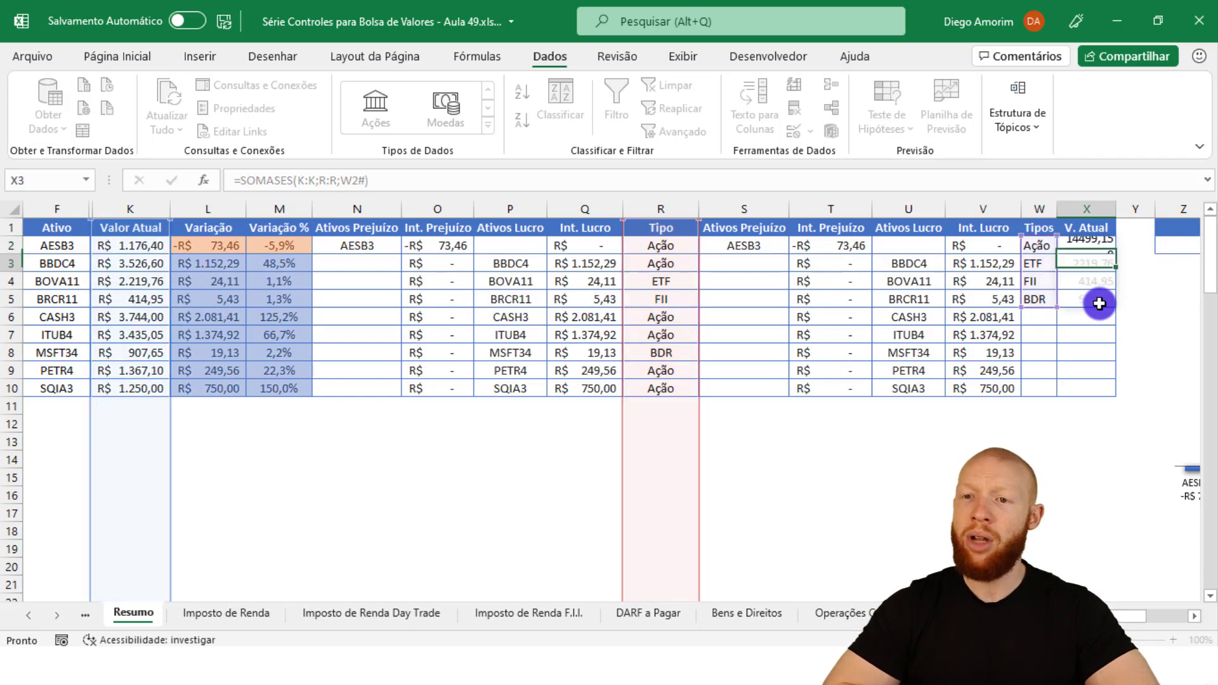
# Apply the accounting number format in R$ to the V. Atual column X
pyautogui.click(1086, 209)
pyautogui.click(117, 57)
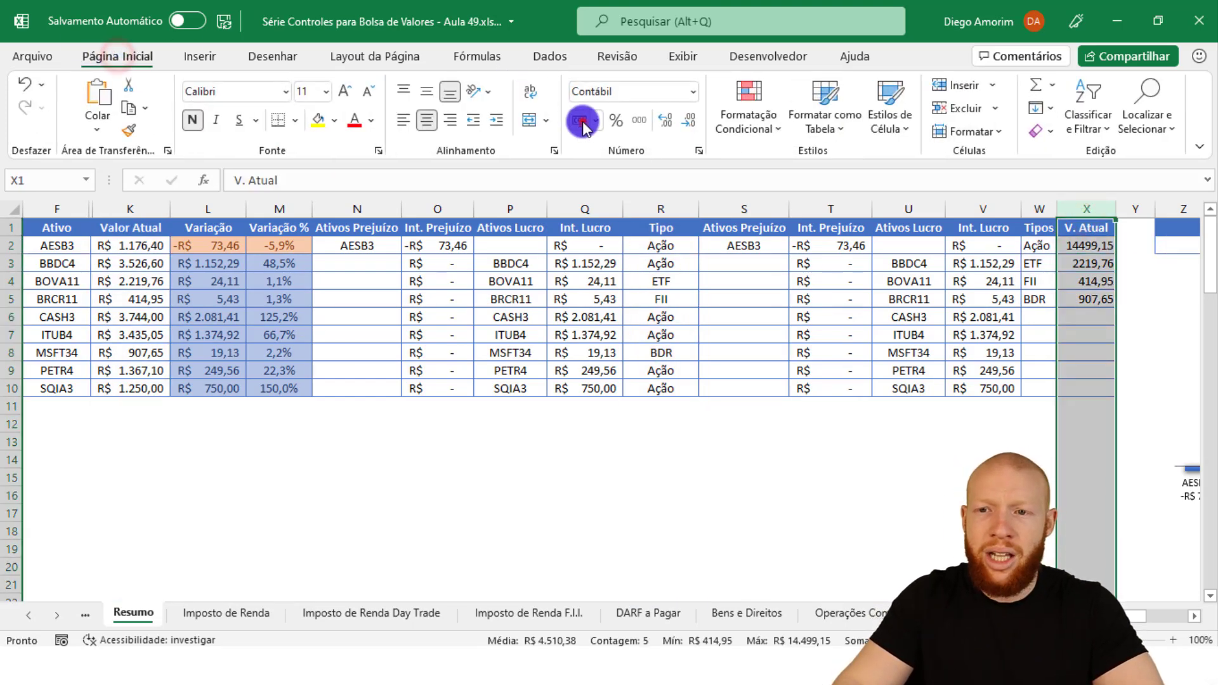
pyautogui.click(580, 121)
pyautogui.click(1191, 615)
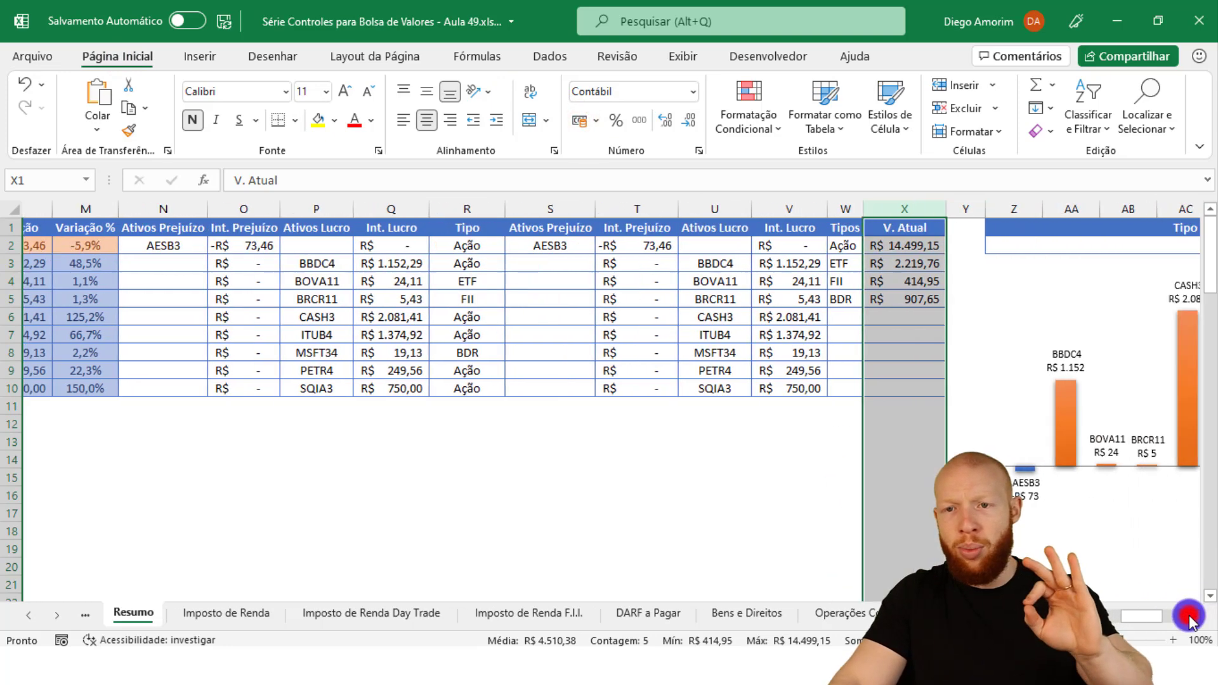
# Duplicate columns AG:AN, containing the Resultado da Carteira block and its pie chart, into the columns starting at AO
pyautogui.moveTo(728, 247); pyautogui.dragTo(728, 295)
pyautogui.click(1194, 616)
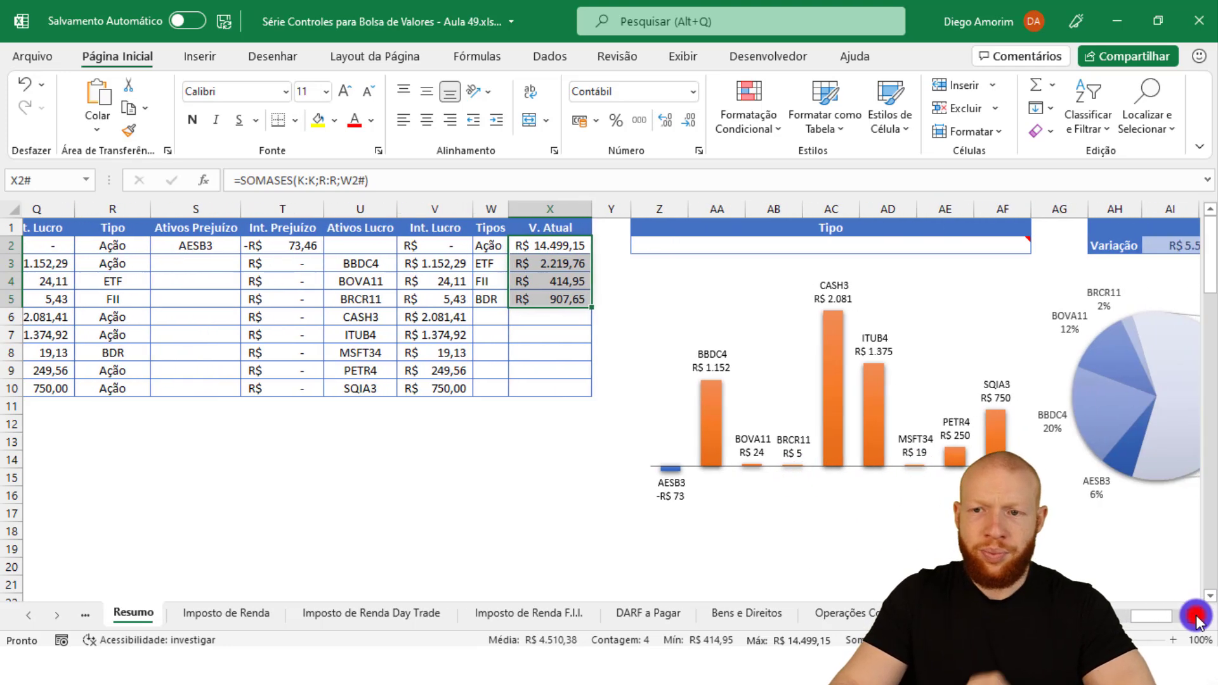
pyautogui.click(1196, 617)
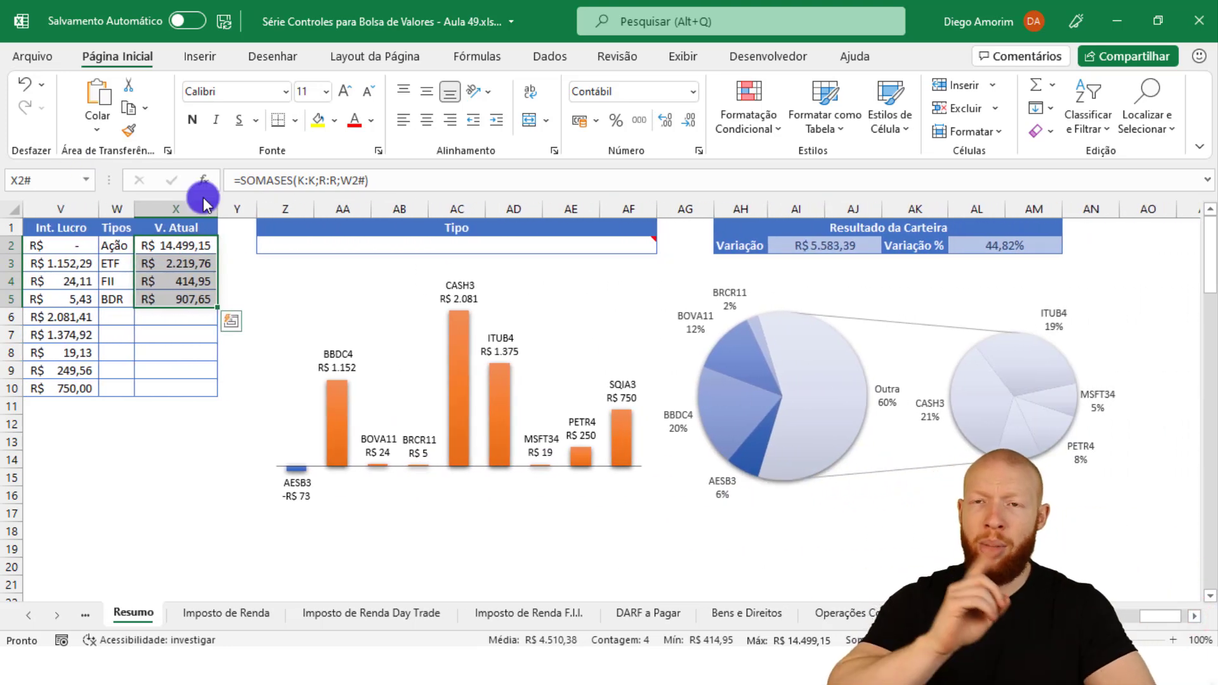
pyautogui.moveTo(683, 203); pyautogui.dragTo(1091, 209)
pyautogui.hotkey('ctrl', 'c')
pyautogui.click(1152, 209)
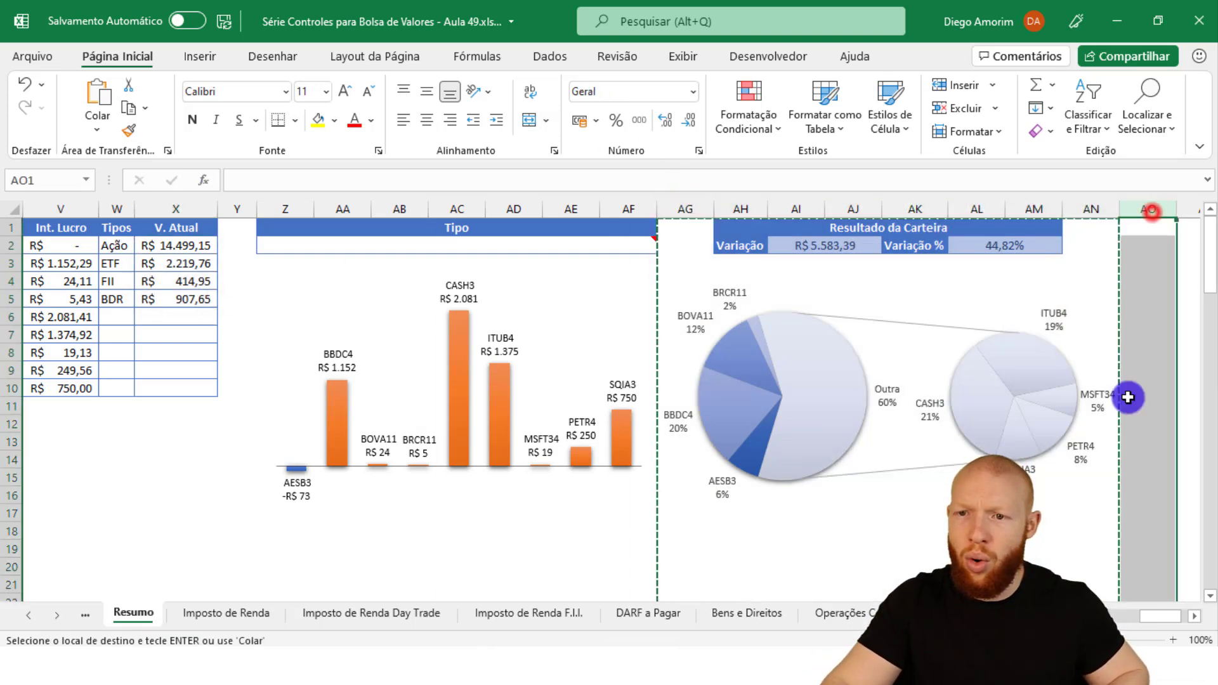
pyautogui.hotkey('ctrl', 'v')
pyautogui.click(1194, 616)
pyautogui.click(1194, 622)
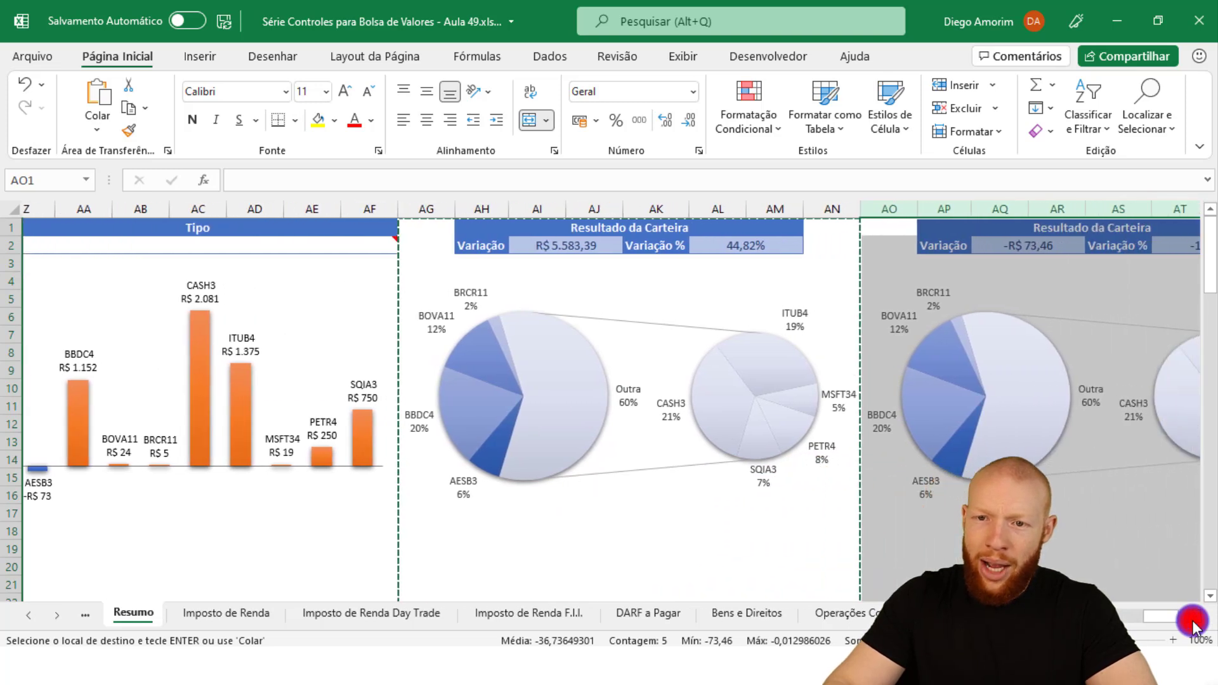
# Correct the Variação formula in AQ2 of the duplicated block to =SOMA(L:L), matching the original in AI2
pyautogui.click(943, 233)
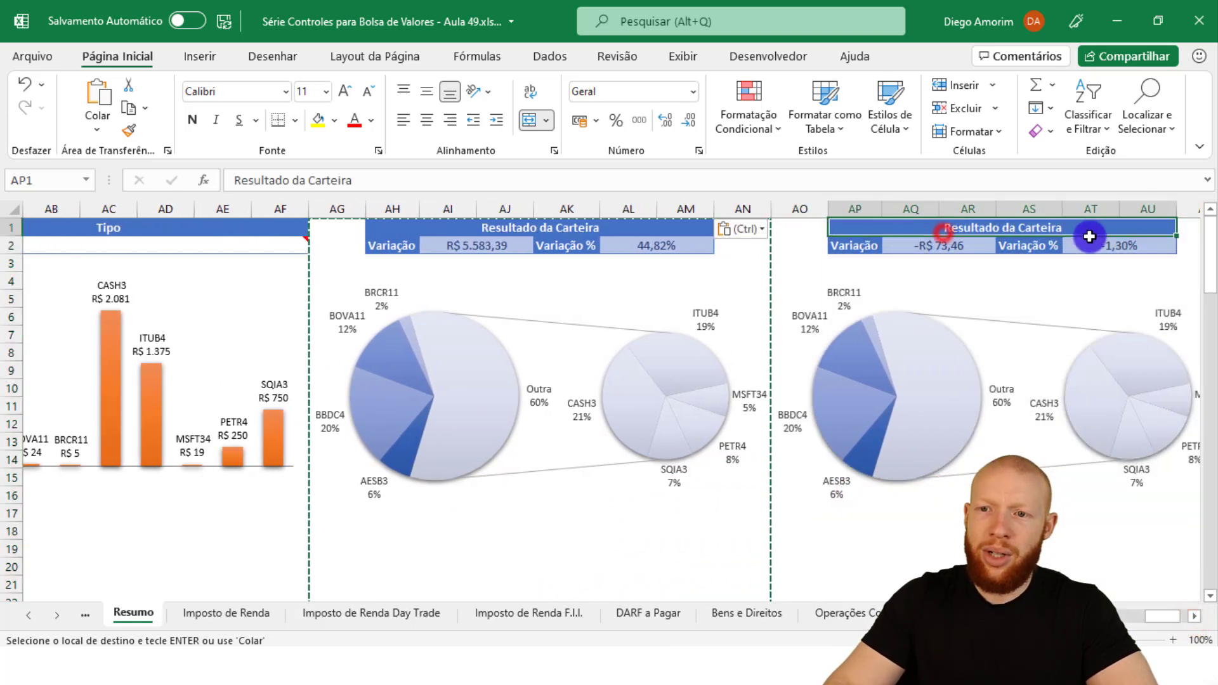
pyautogui.click(486, 247)
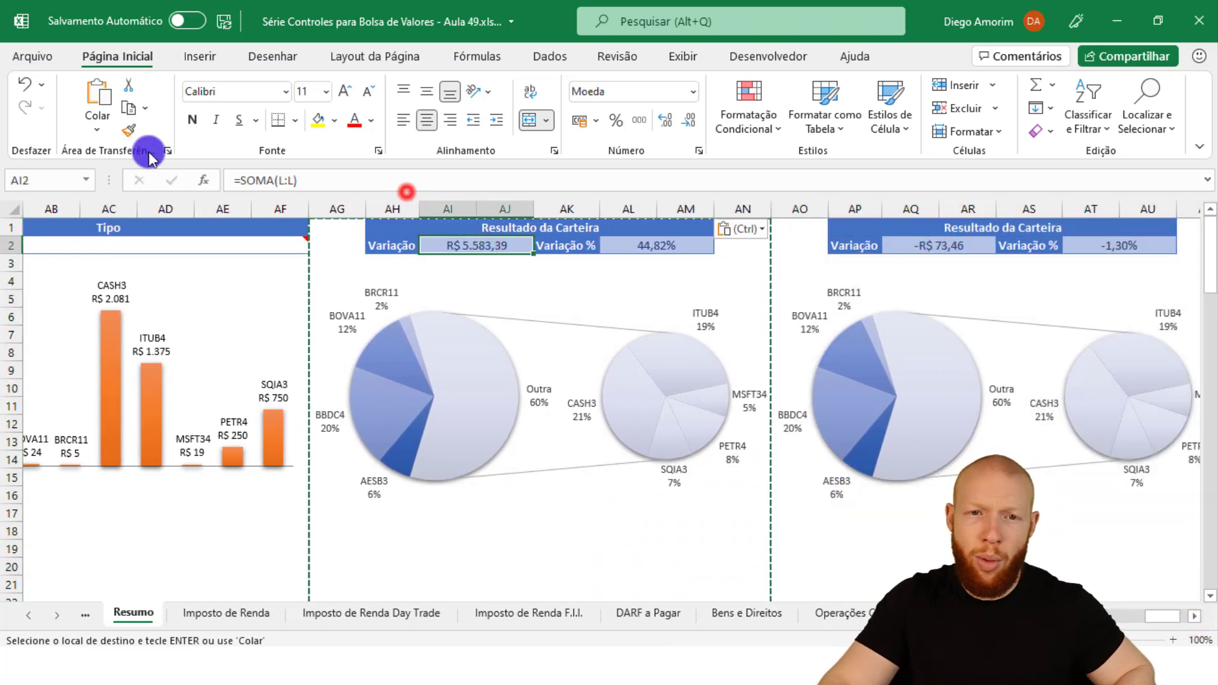
pyautogui.moveTo(346, 186); pyautogui.dragTo(139, 185)
pyautogui.doubleClick(952, 246)
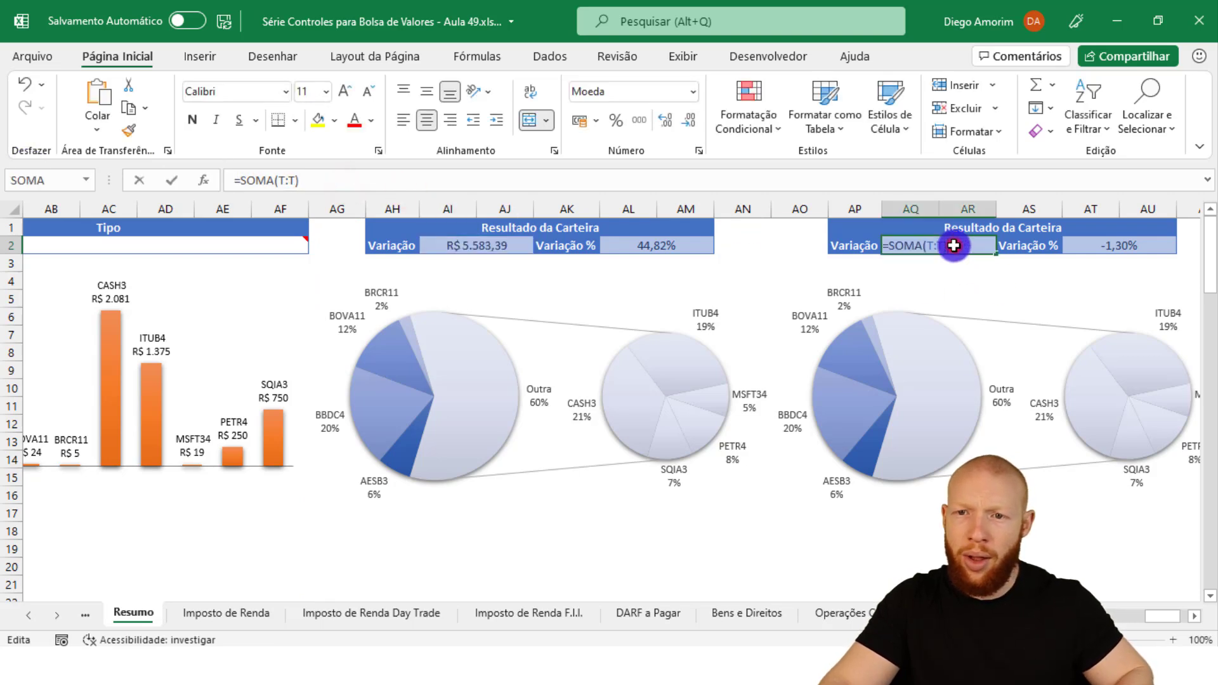
pyautogui.press('Return')
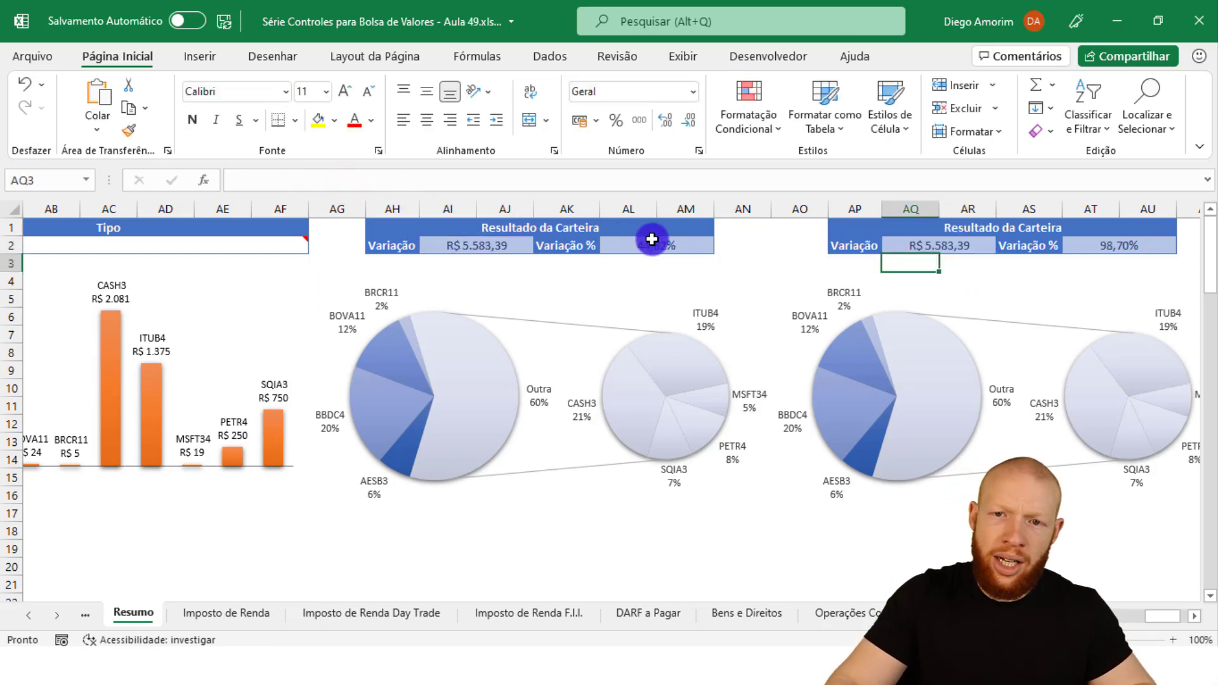
# Copy the original Variação % formula from the first block into the Variação % cell of the duplicated block
pyautogui.doubleClick(648, 246)
pyautogui.press('Escape')
pyautogui.click(1111, 262)
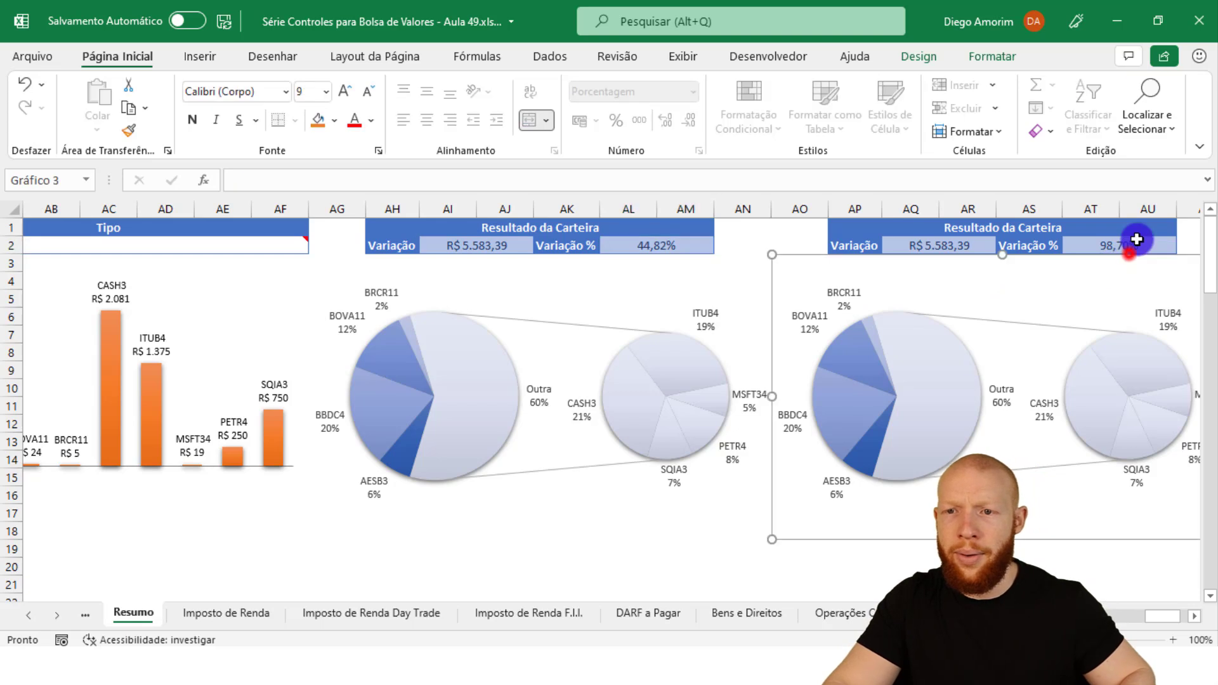
pyautogui.doubleClick(1133, 245)
pyautogui.tripleClick(1140, 240)
pyautogui.hotkey('ctrl', 'v')
pyautogui.moveTo(1136, 232); pyautogui.dragTo(471, 243)
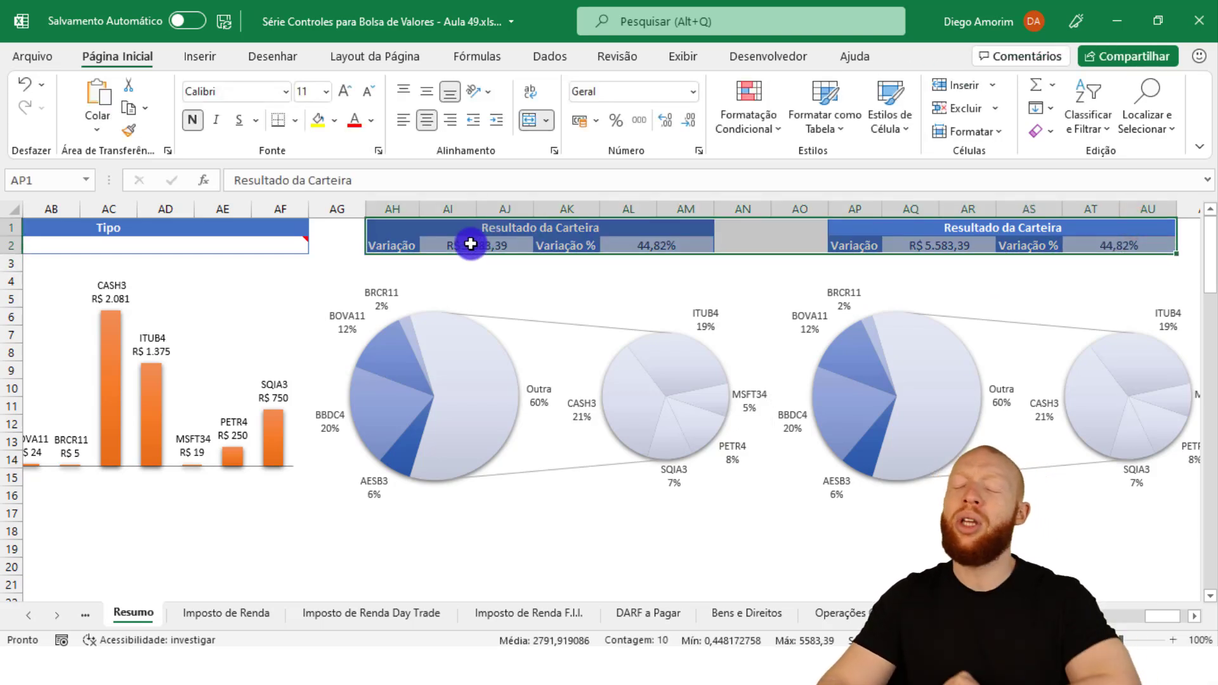
# Edit the duplicated pie chart's data source and set its series name to V. Atual in cell X1
pyautogui.click(1037, 294)
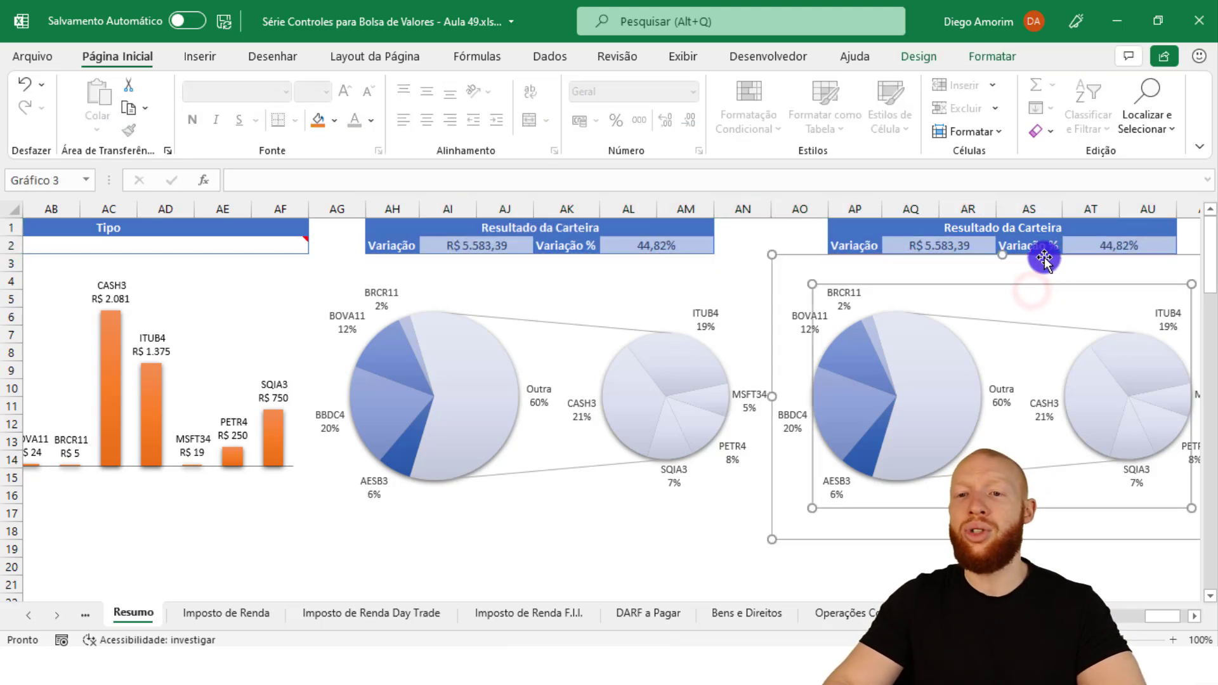
pyautogui.click(1037, 276)
pyautogui.rightClick(1037, 278)
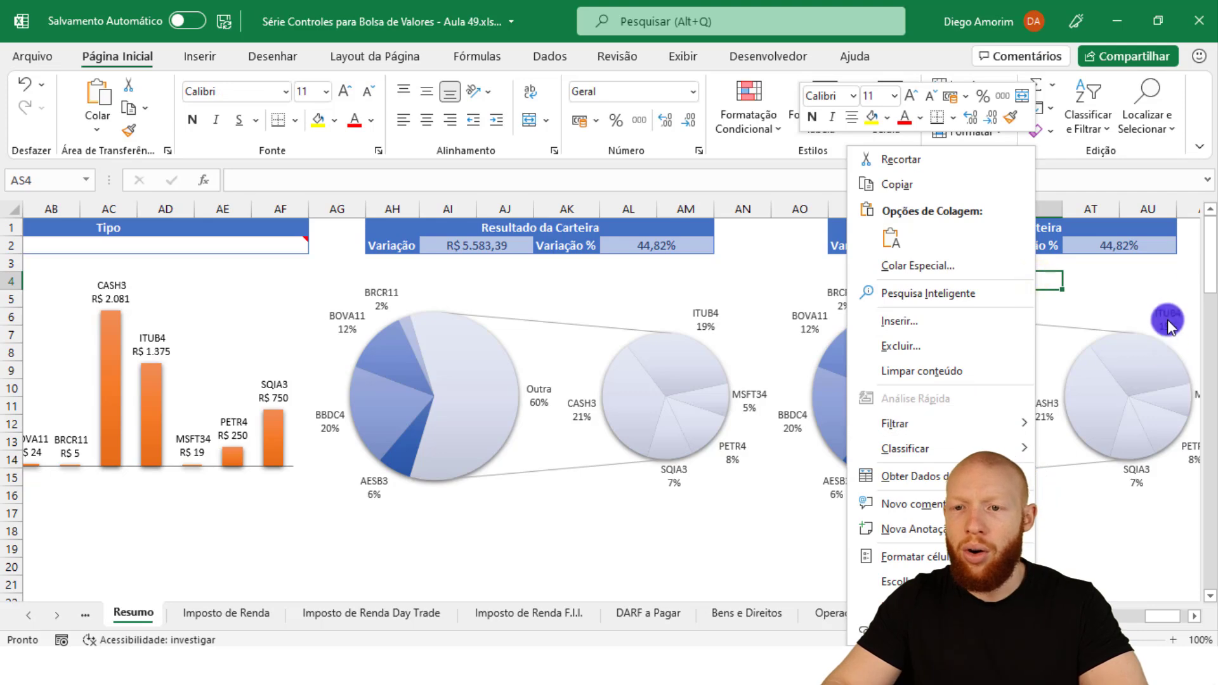
pyautogui.click(1159, 283)
pyautogui.click(1053, 345)
pyautogui.rightClick(1053, 346)
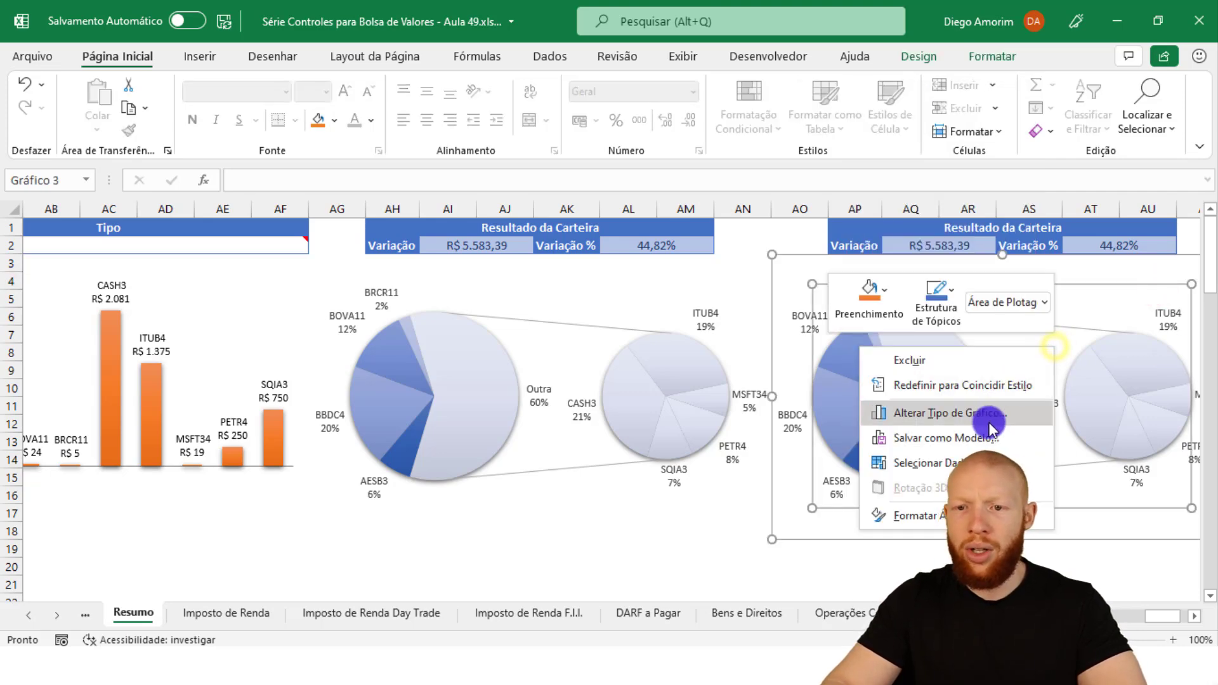
pyautogui.click(977, 464)
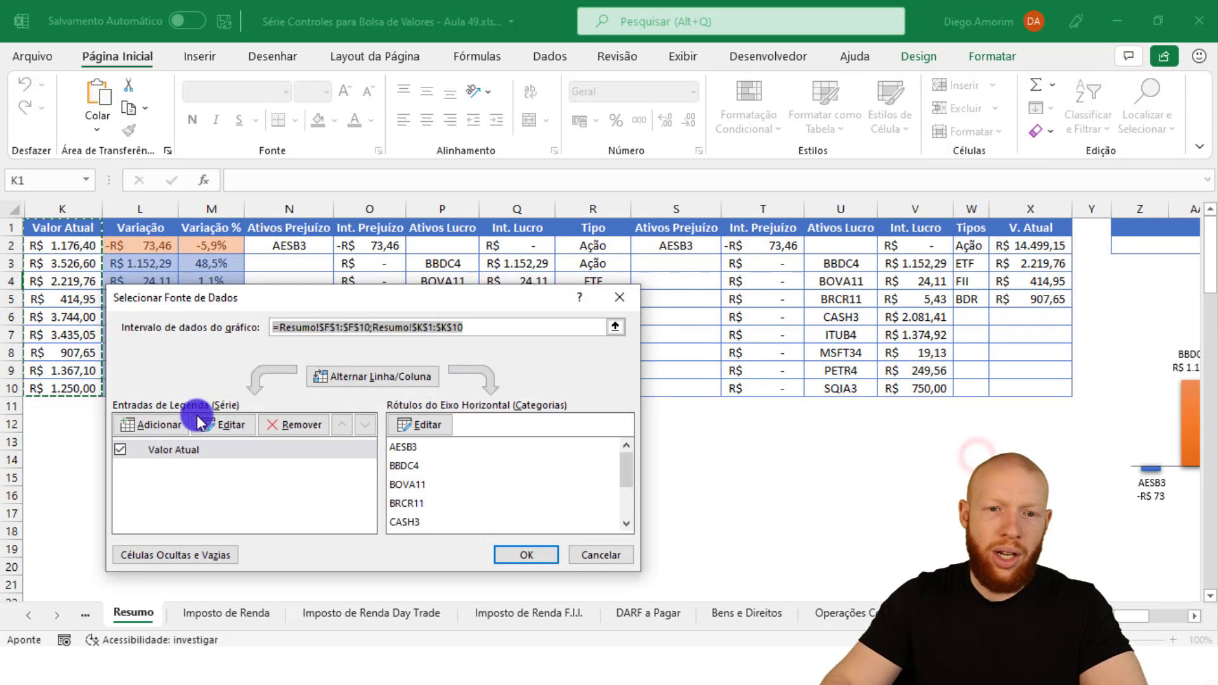
pyautogui.click(232, 429)
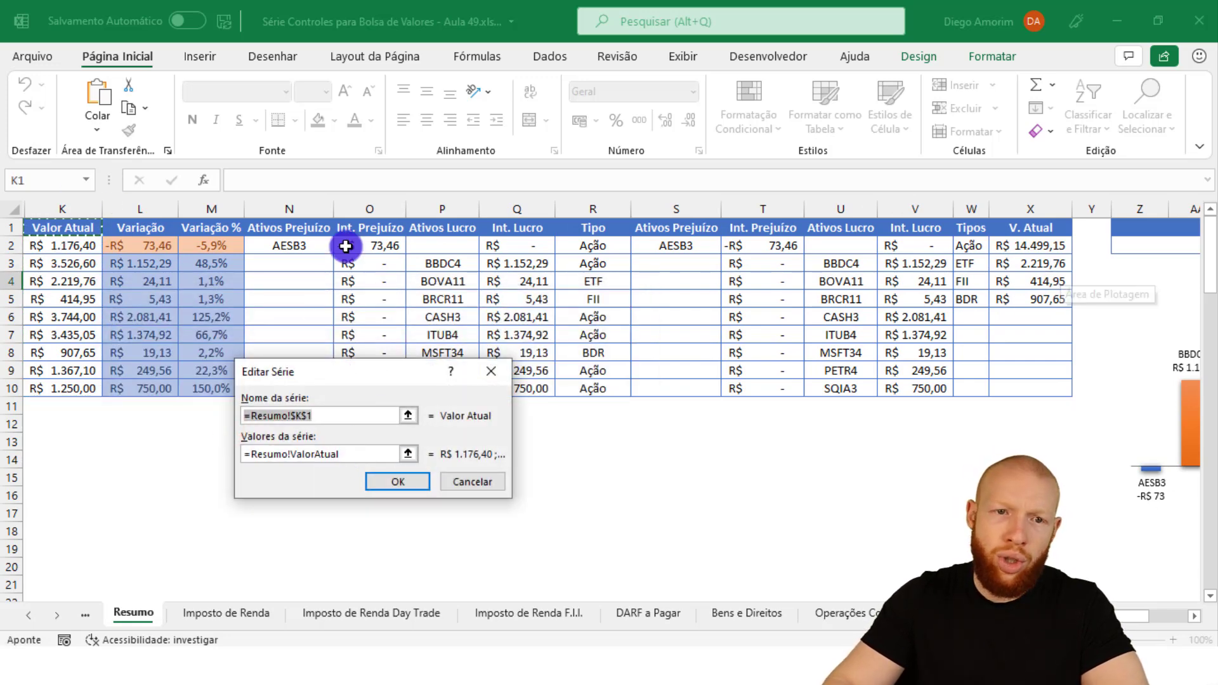
pyautogui.click(1033, 228)
# Set the series values of the duplicated chart to =Resumo!$X$2:$X$5
pyautogui.click(372, 454)
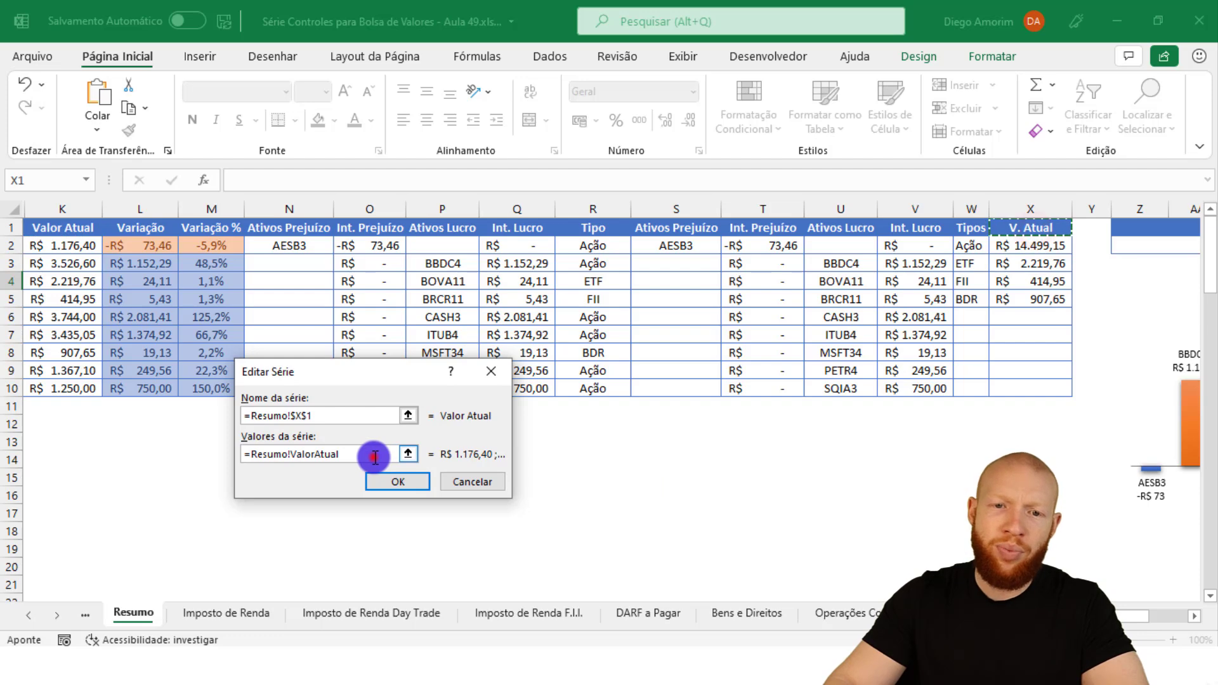
pyautogui.write('+')
pyautogui.click(1044, 247)
pyautogui.moveTo(1044, 247); pyautogui.dragTo(1044, 294)
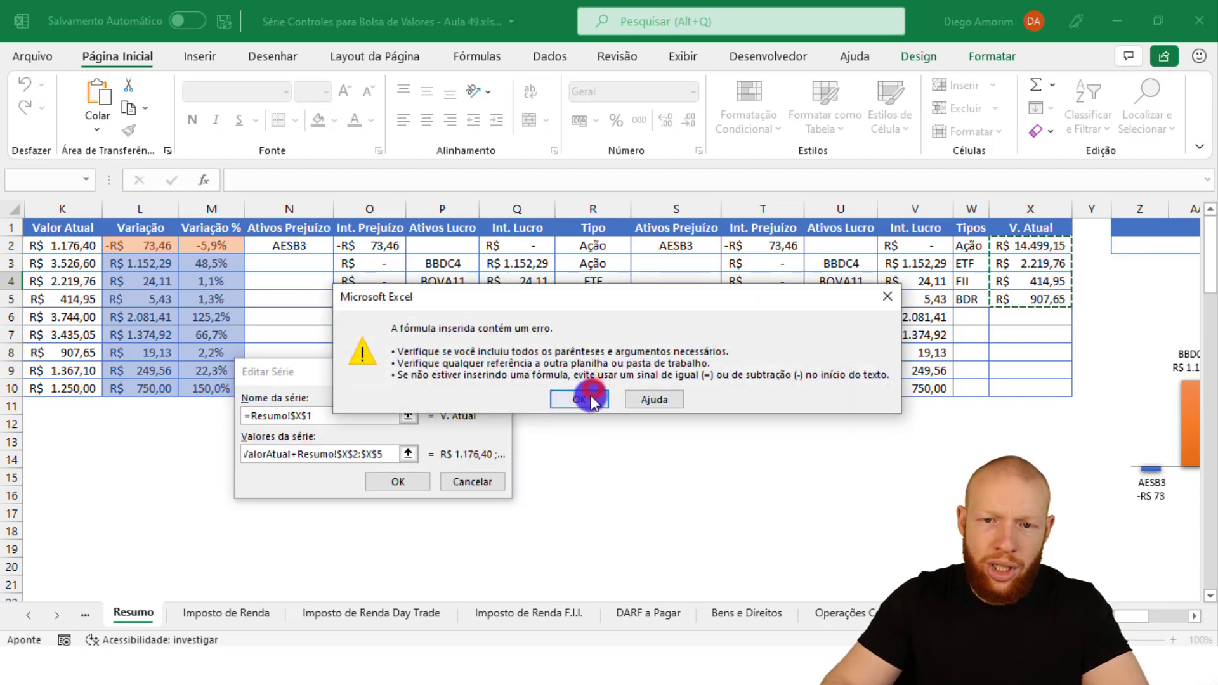
pyautogui.click(592, 400)
pyautogui.moveTo(1043, 248); pyautogui.dragTo(1041, 300)
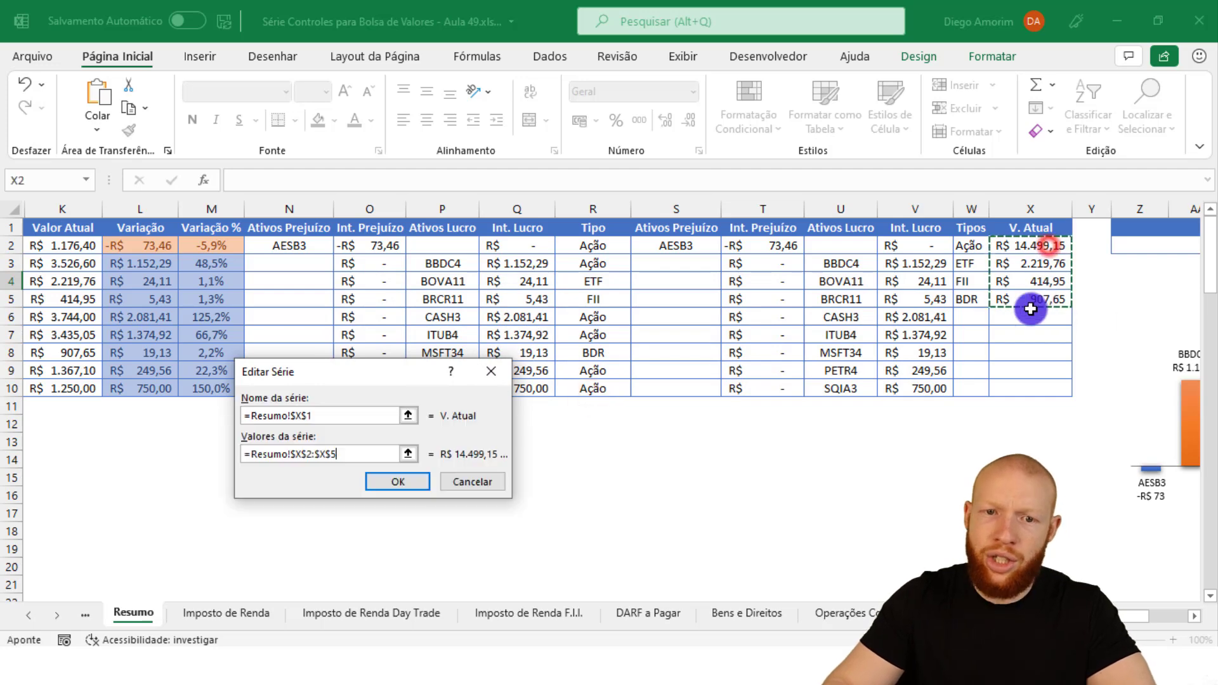
pyautogui.click(411, 482)
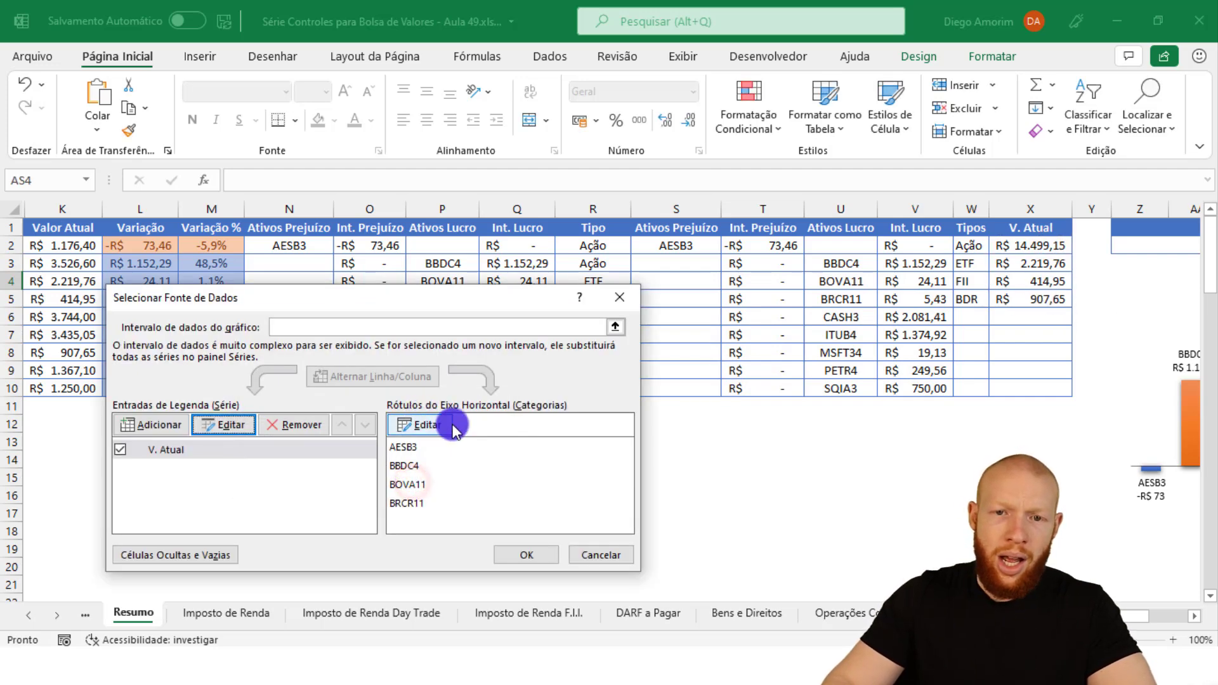
# Set the chart's category labels to the Tipos range =Resumo!$W$2:$W$5 and apply the new data source
pyautogui.click(435, 428)
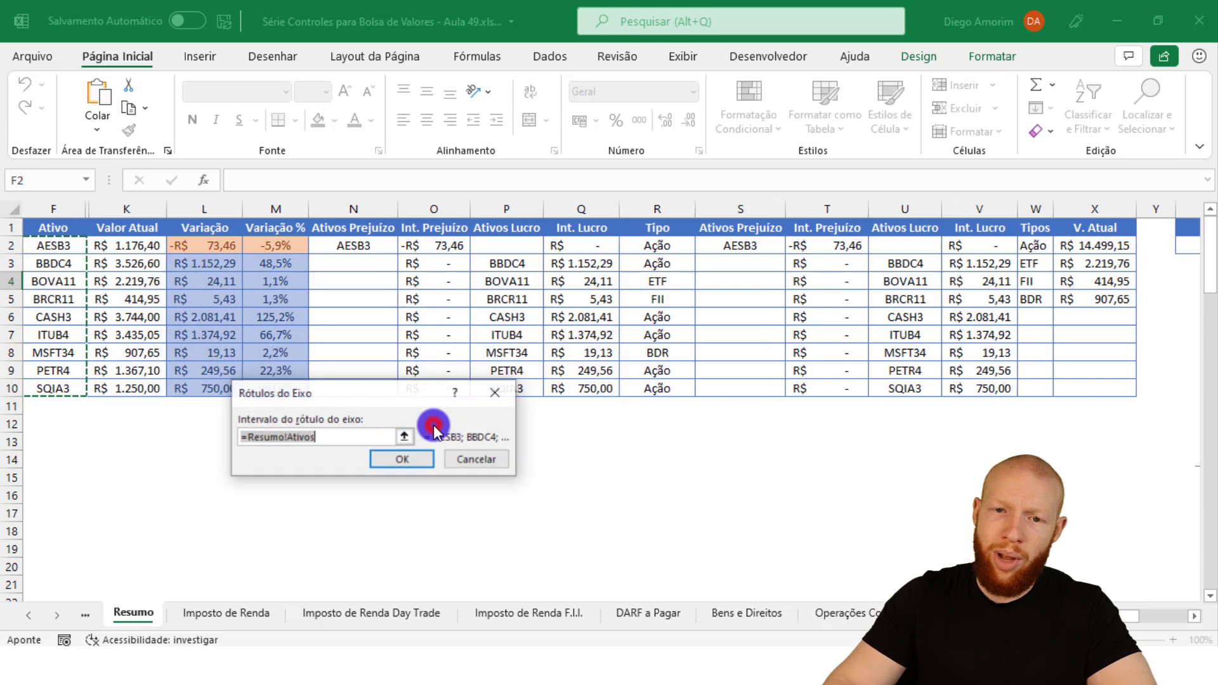
pyautogui.moveTo(1037, 245); pyautogui.dragTo(1039, 296)
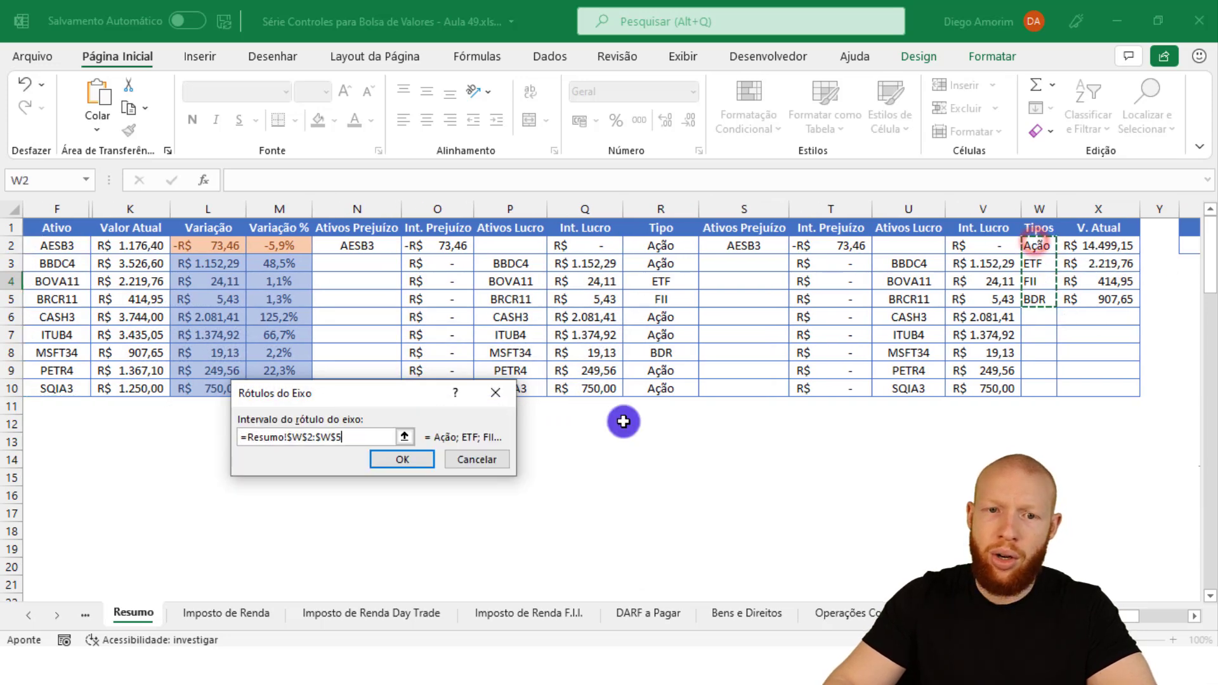
pyautogui.click(419, 463)
pyautogui.click(519, 554)
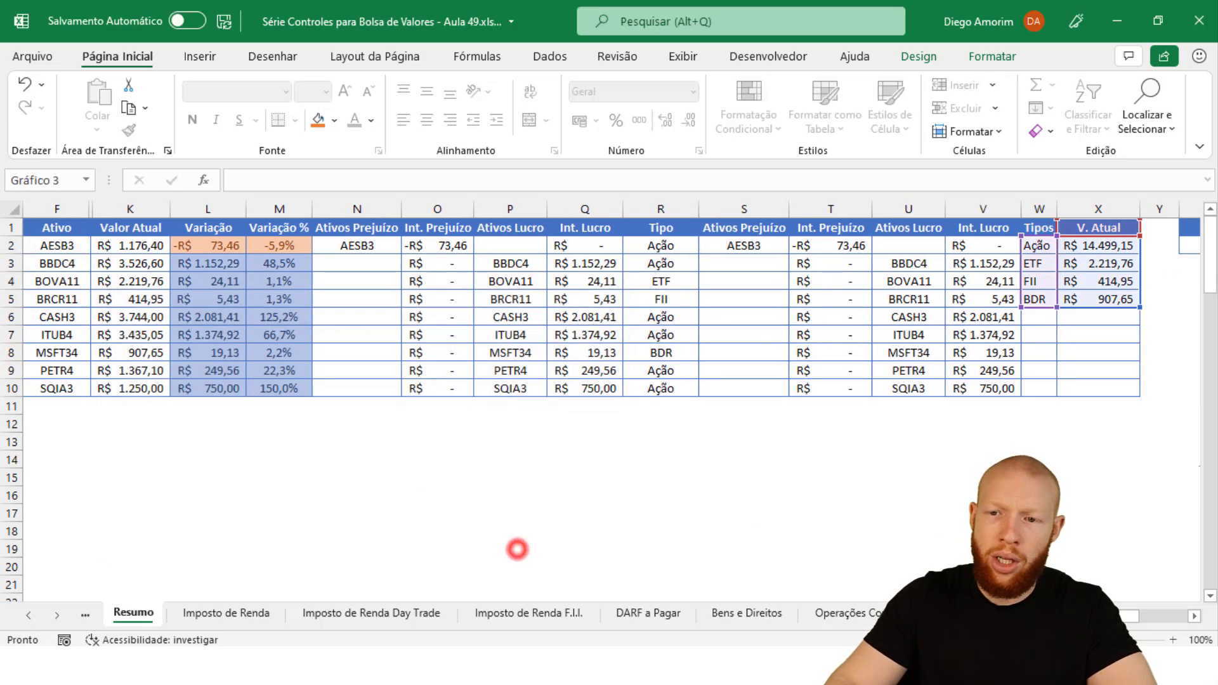
pyautogui.moveTo(1128, 621); pyautogui.dragTo(1184, 623)
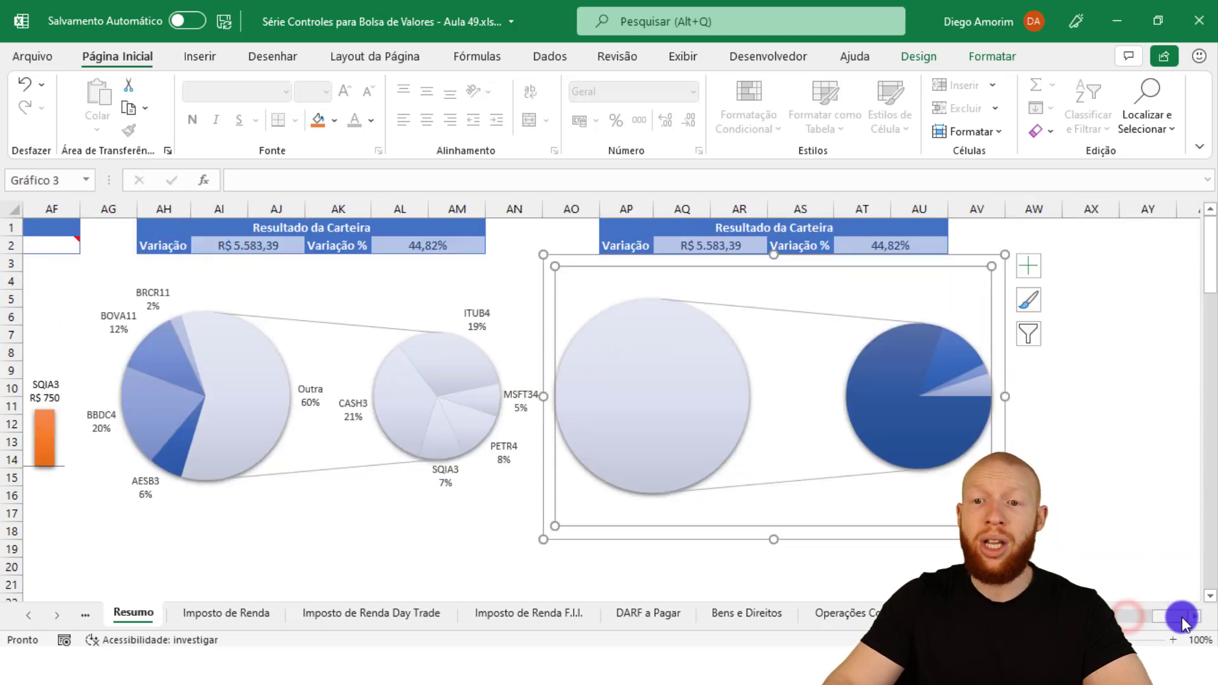
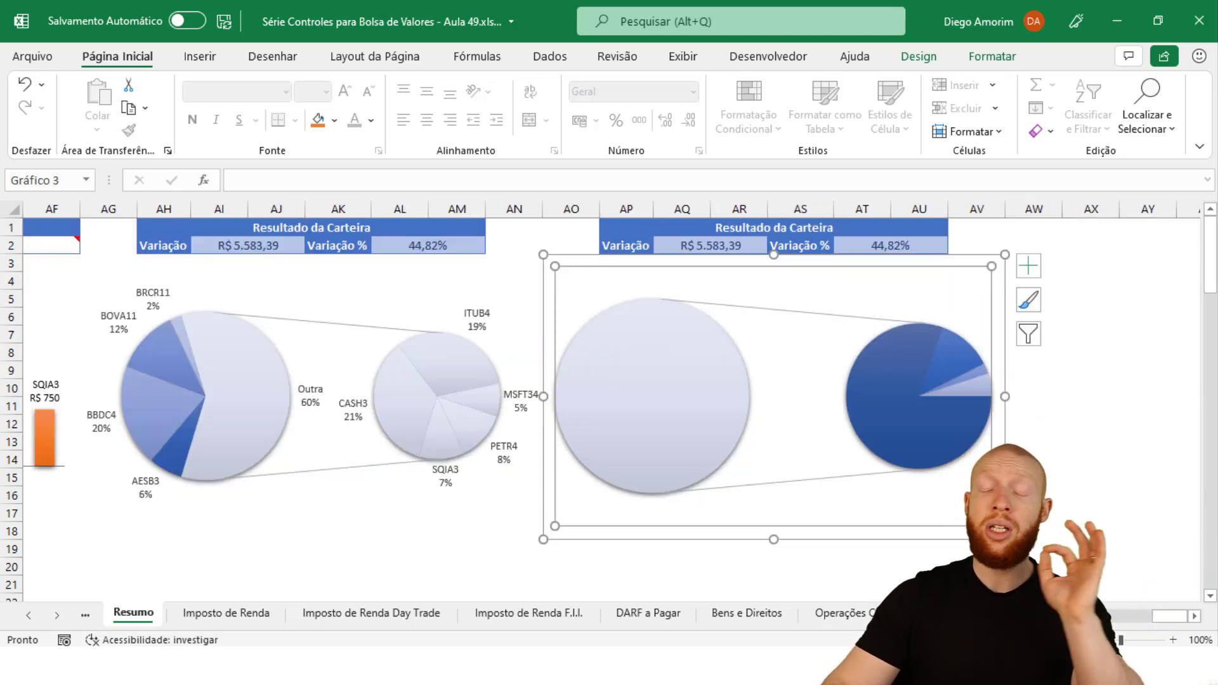
# Change the duplicated chart's type from Pizza de Pizza to Pizza 3D
pyautogui.rightClick(810, 348)
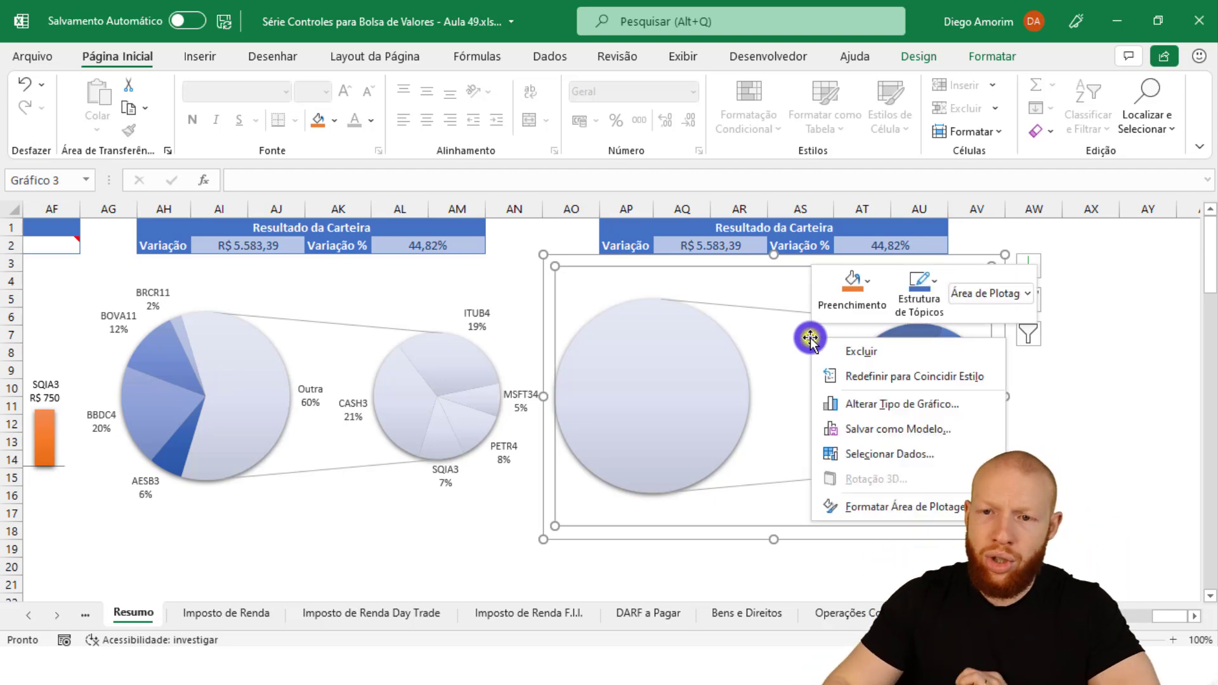
pyautogui.click(911, 404)
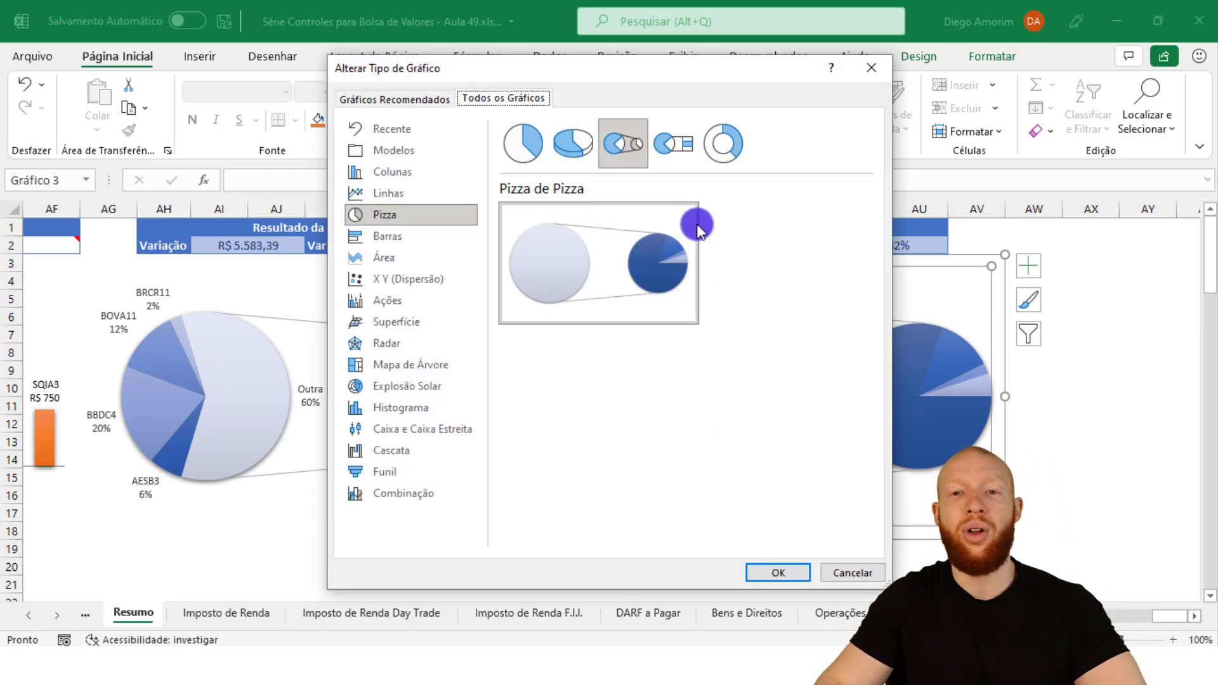
pyautogui.click(579, 150)
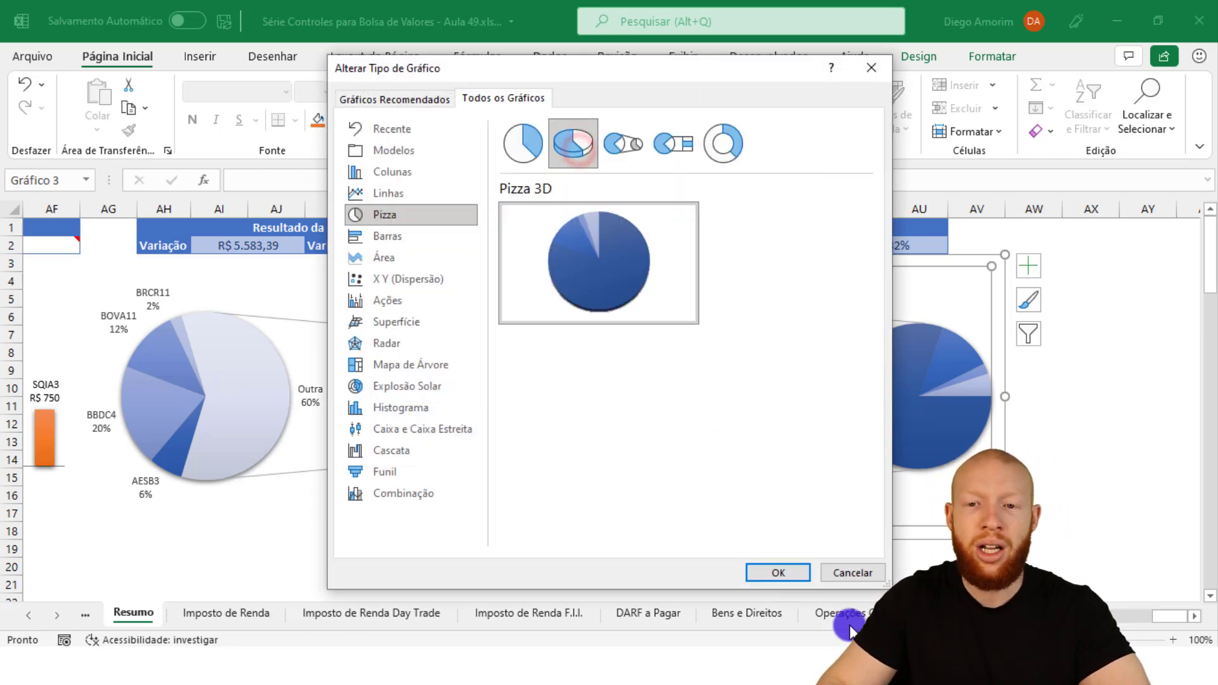
pyautogui.click(782, 576)
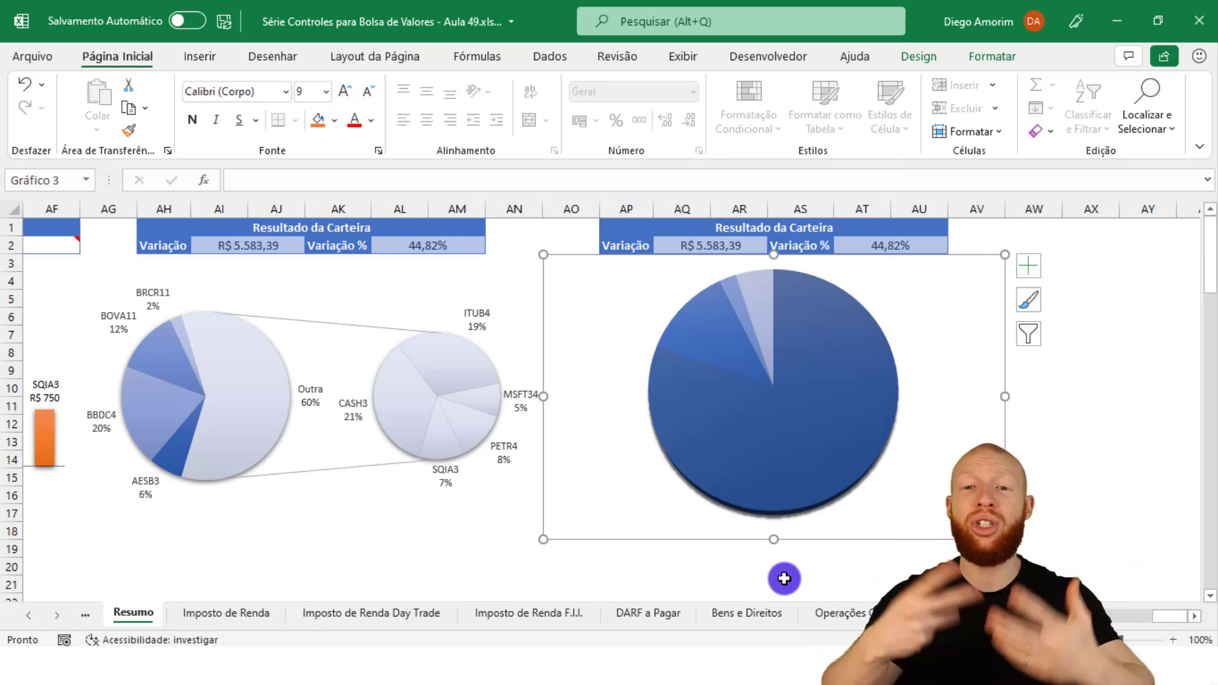
# Compare the available chart styles on the 3D pie chart and apply the fifth one, Estilo 5
pyautogui.click(919, 55)
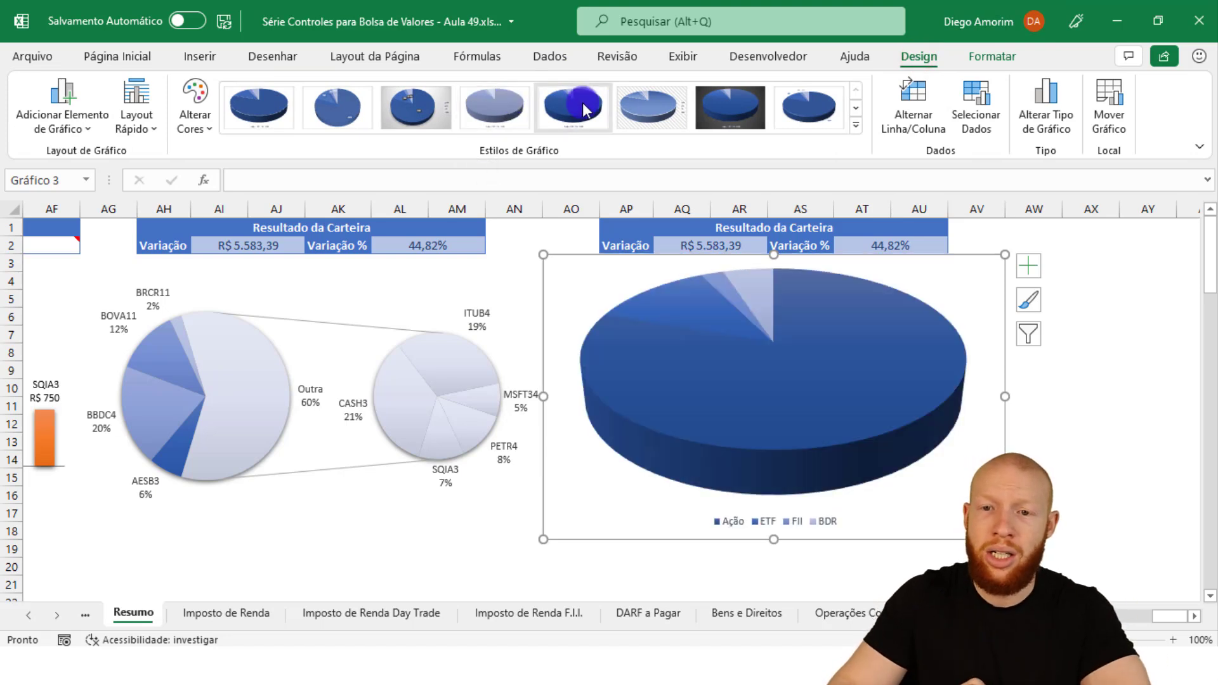
pyautogui.click(514, 108)
pyautogui.click(557, 108)
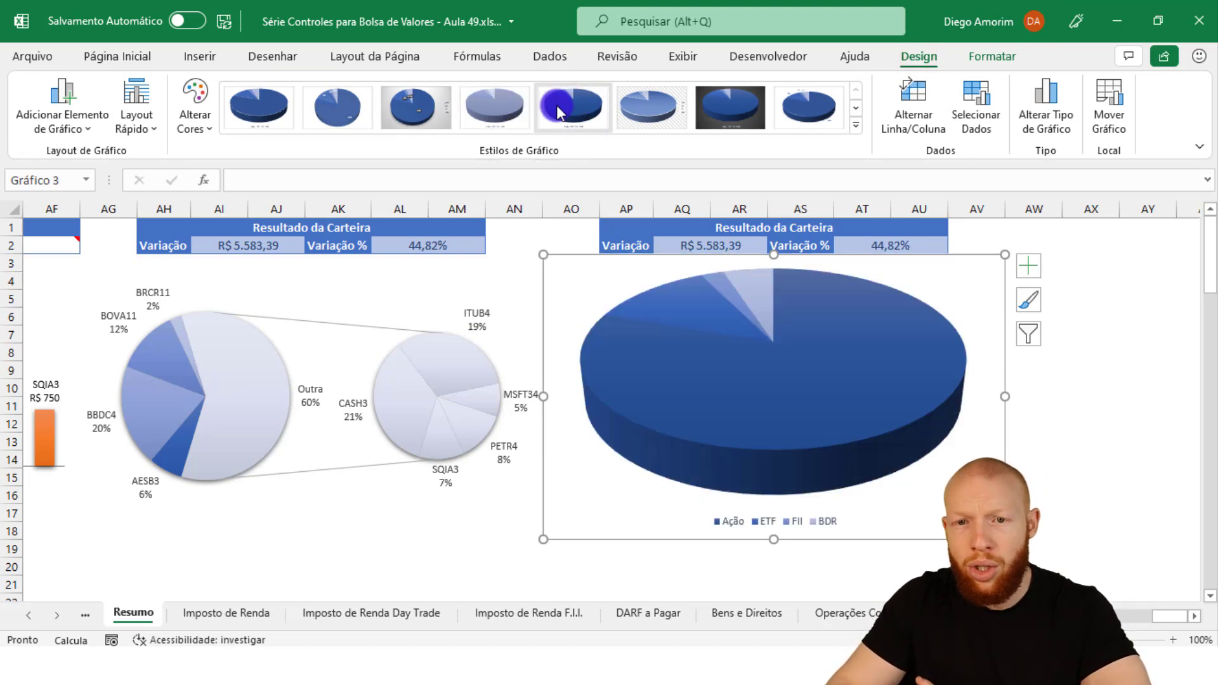
pyautogui.click(625, 105)
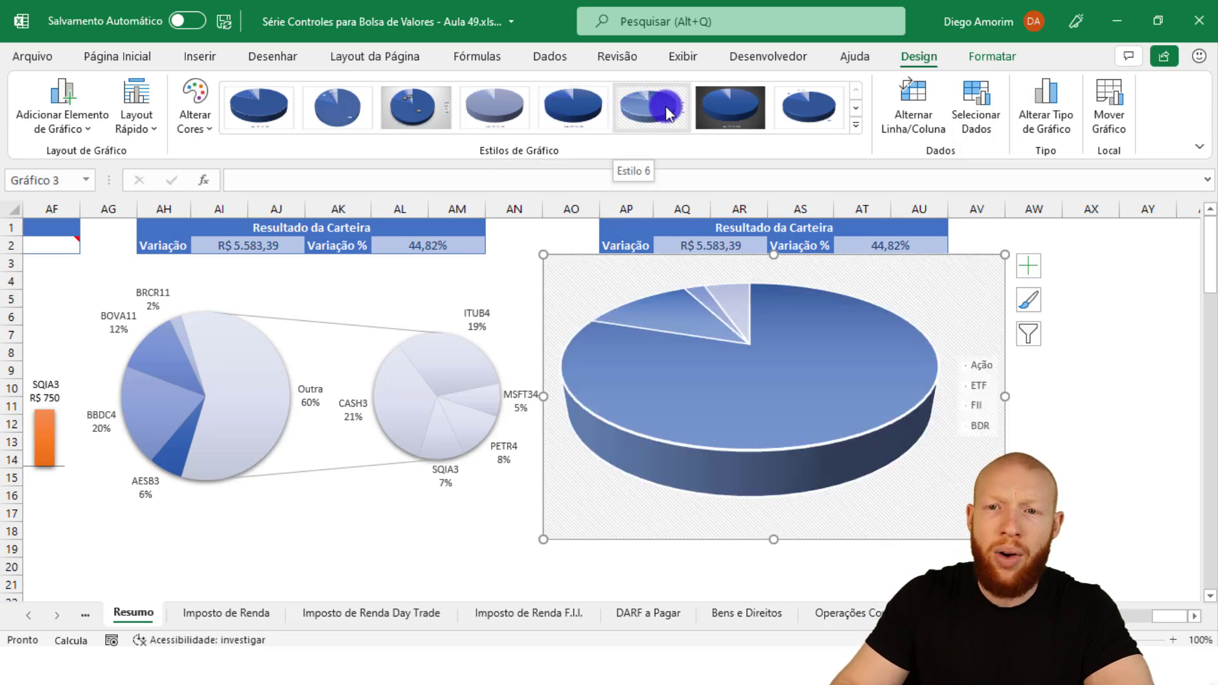
pyautogui.click(722, 108)
pyautogui.click(790, 116)
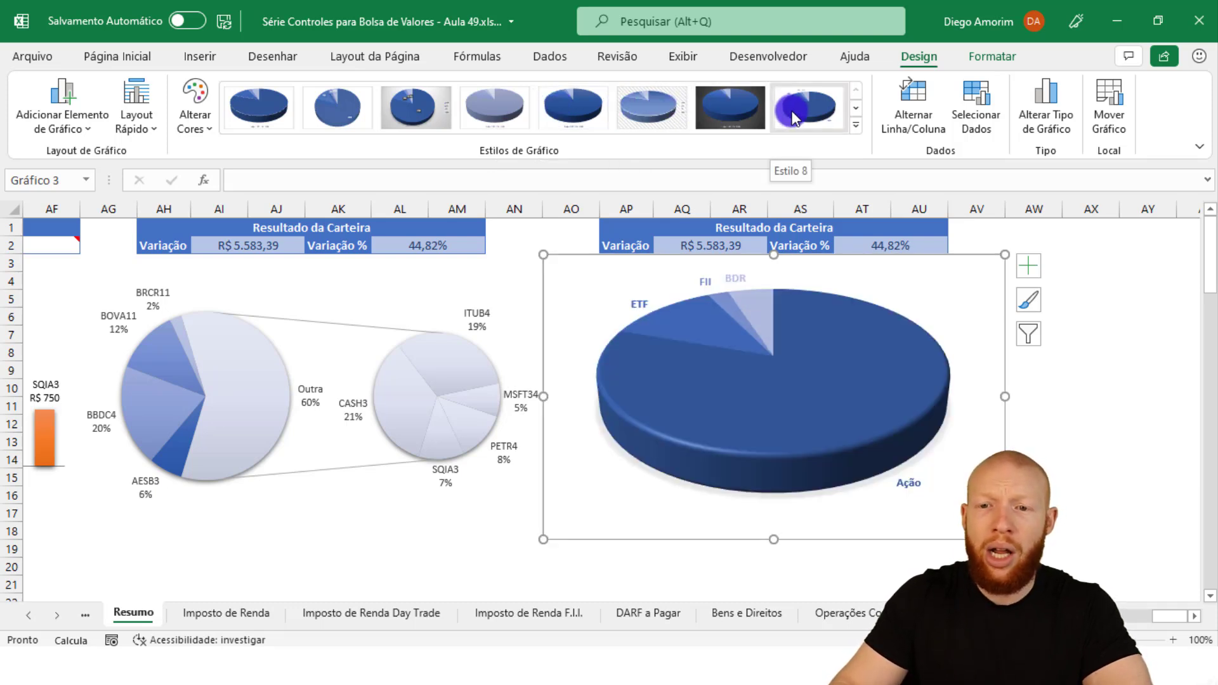
pyautogui.click(279, 105)
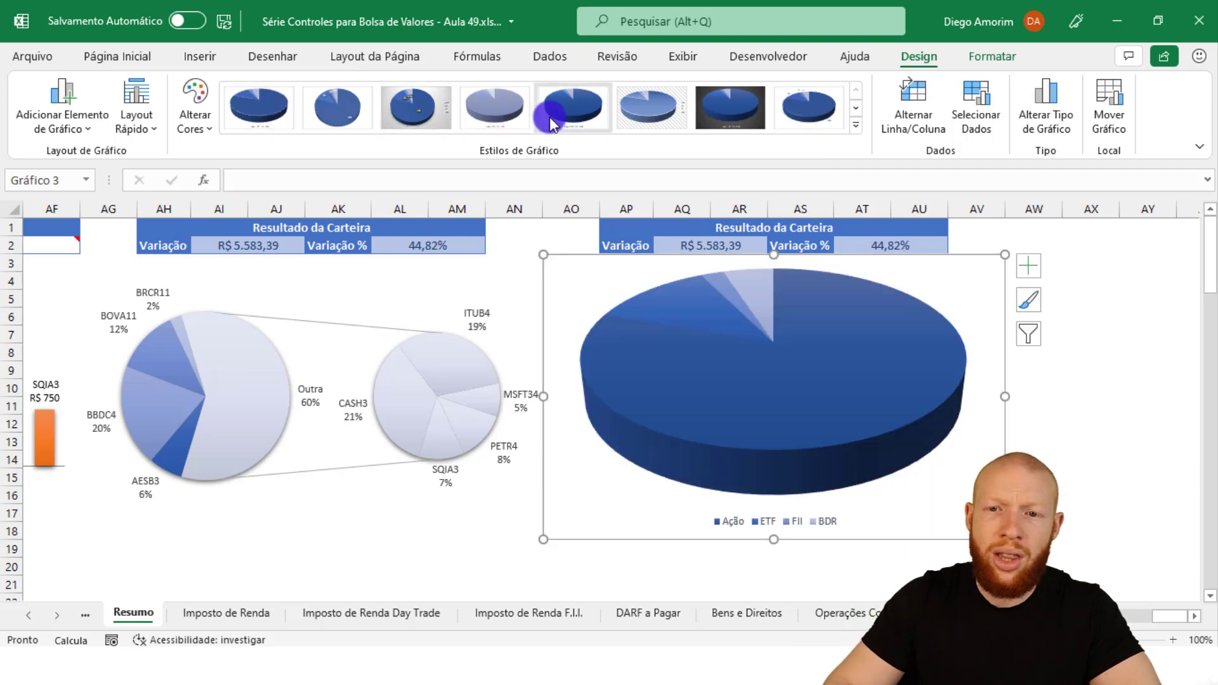
pyautogui.click(550, 120)
# Remove the legend from the 3D pie chart and add data labels to its slices
pyautogui.click(792, 523)
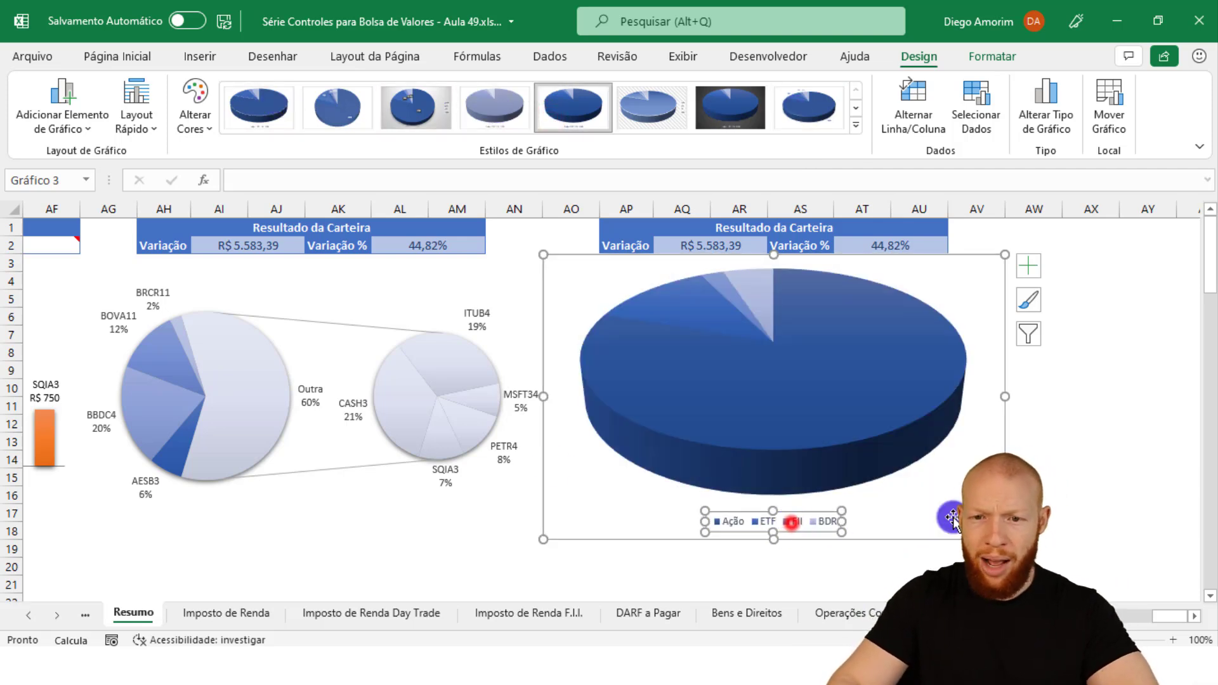
pyautogui.press('Delete')
pyautogui.rightClick(833, 429)
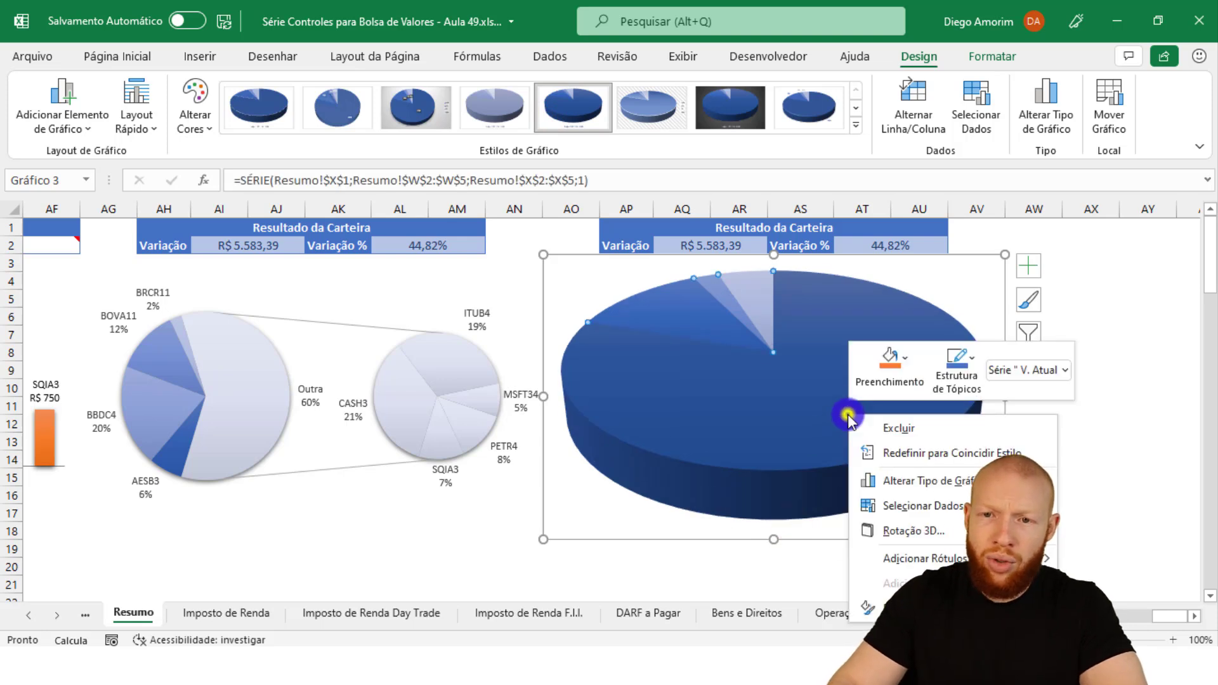
pyautogui.click(959, 556)
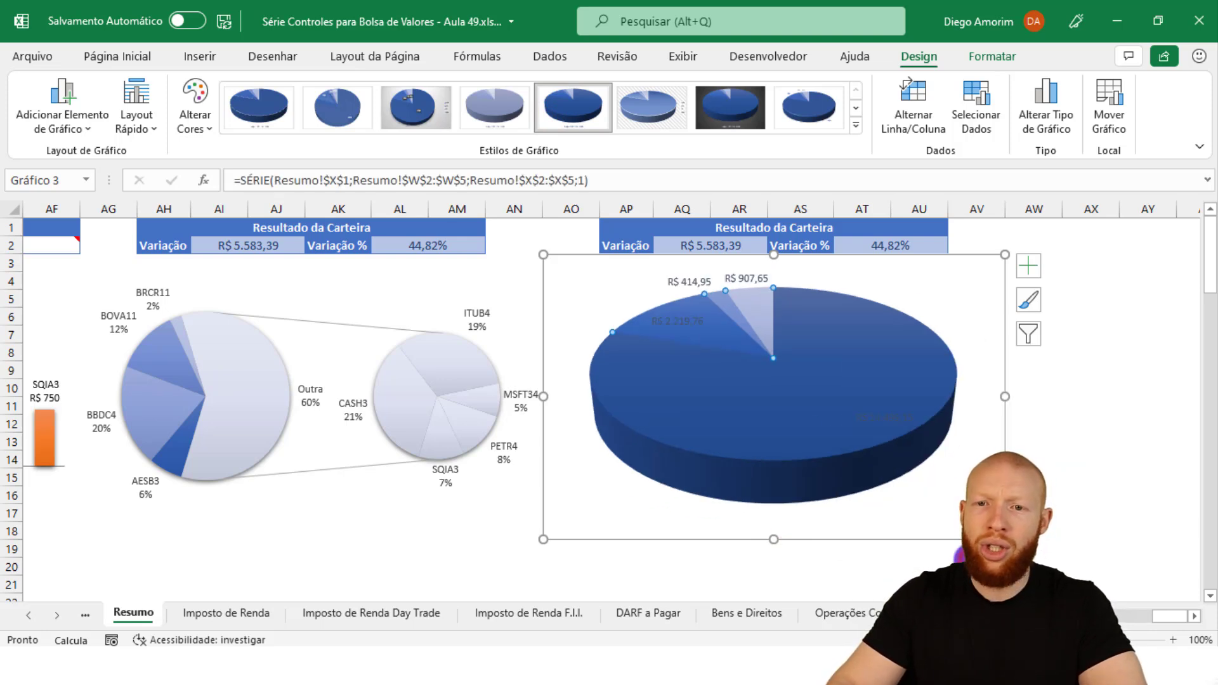
# Make the 3D pie's data labels show category name and percentage instead of value, separated by a new line
pyautogui.click(748, 278)
pyautogui.rightClick(749, 278)
pyautogui.click(869, 499)
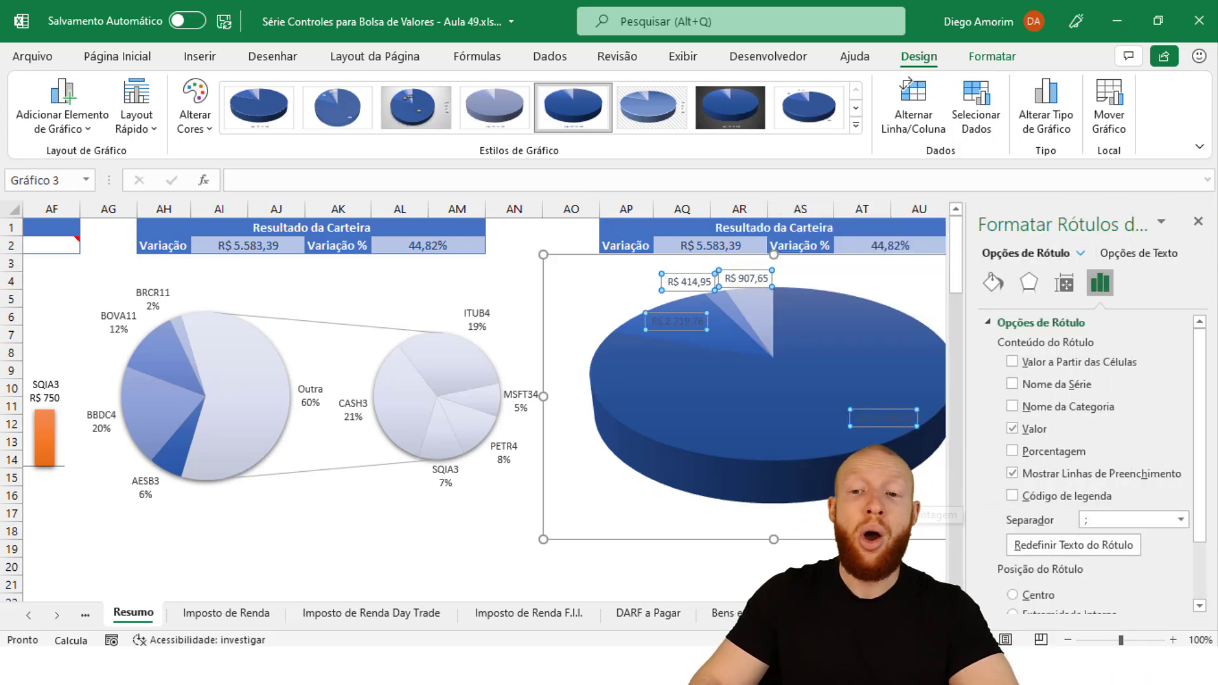
pyautogui.click(953, 613)
pyautogui.click(953, 614)
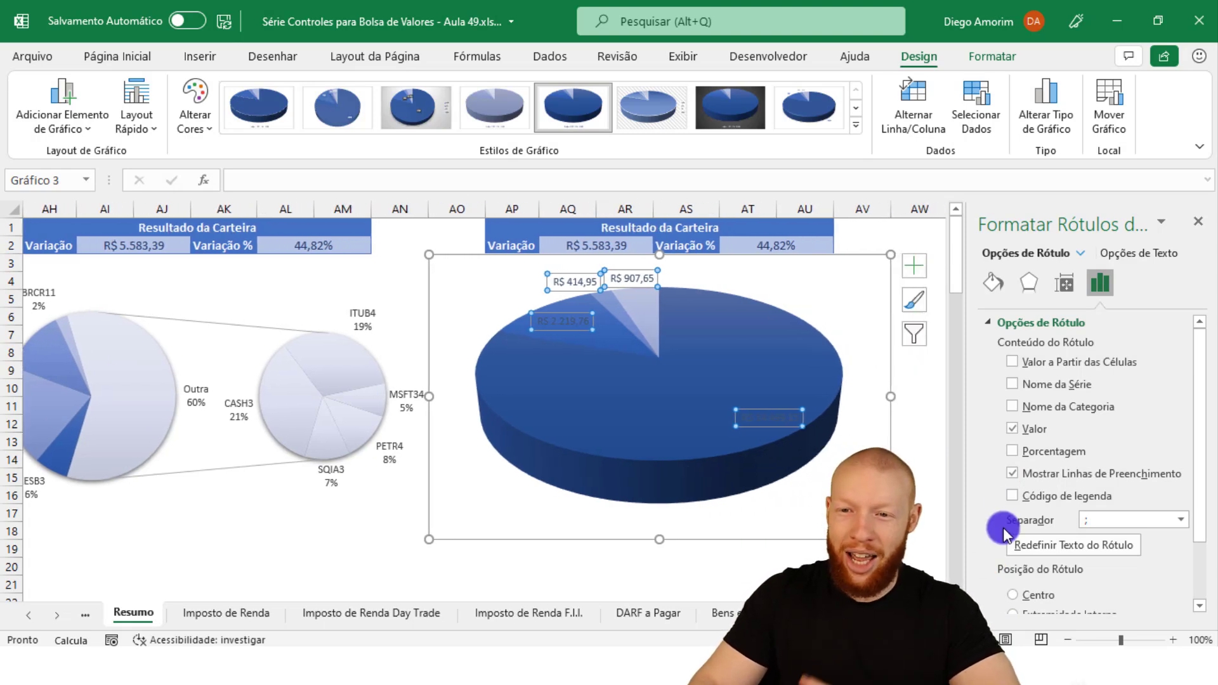
pyautogui.click(1011, 451)
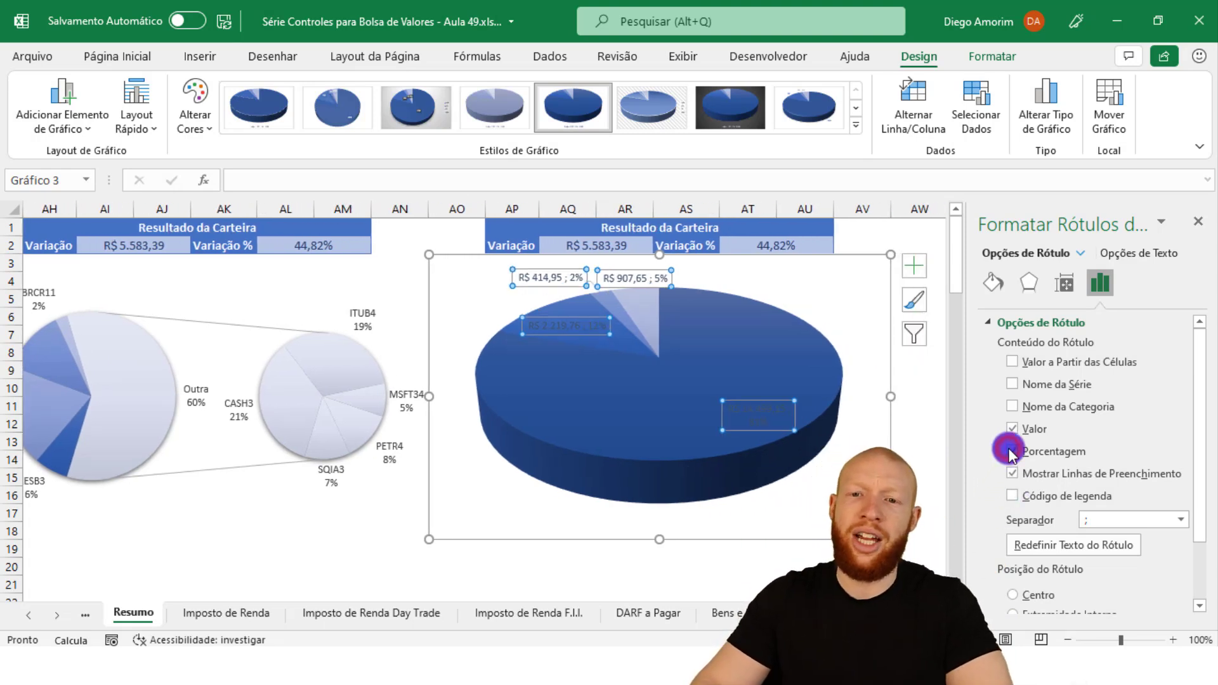
pyautogui.click(1012, 428)
pyautogui.click(1012, 405)
pyautogui.click(1181, 519)
pyautogui.click(1155, 587)
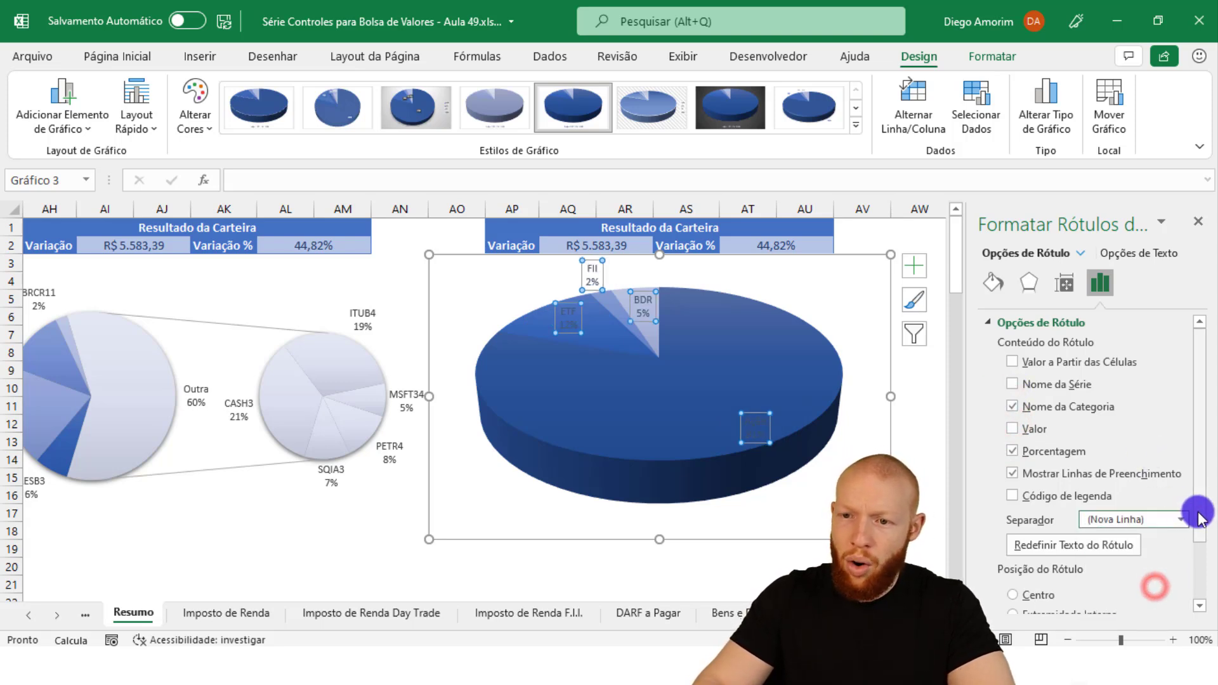
# Set the 3D pie's data label position to Extremidade Externa and close the label formatting options
pyautogui.moveTo(1200, 515); pyautogui.dragTo(1199, 550)
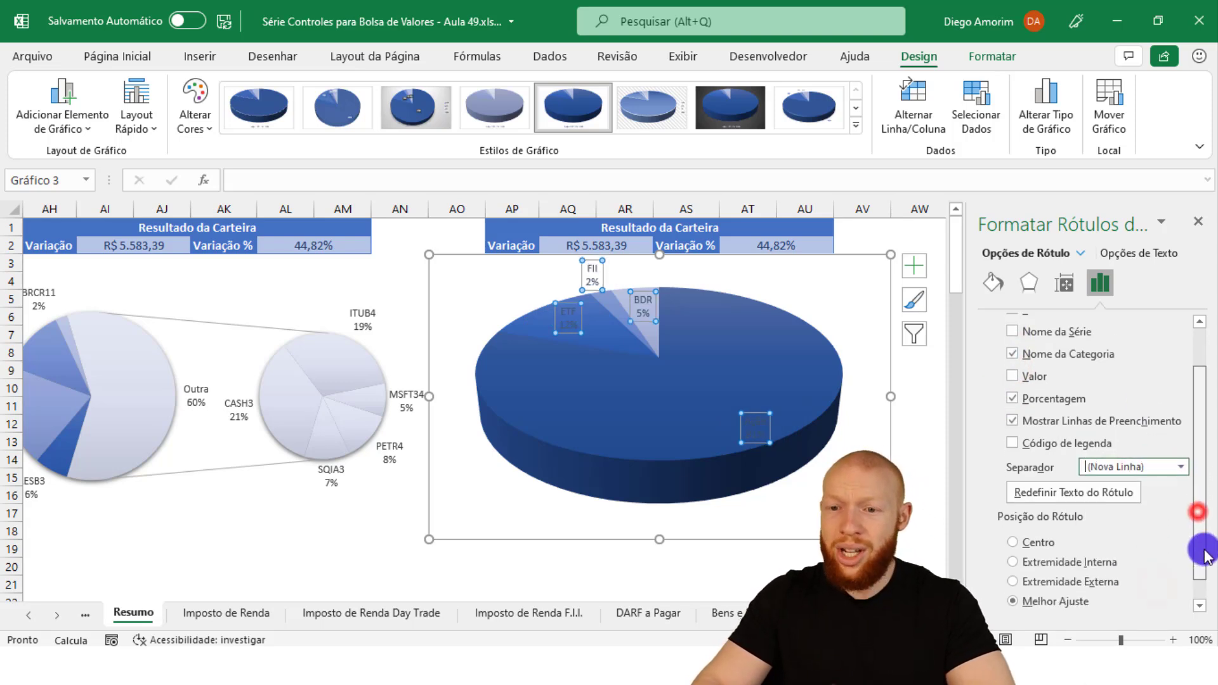
pyautogui.click(1078, 583)
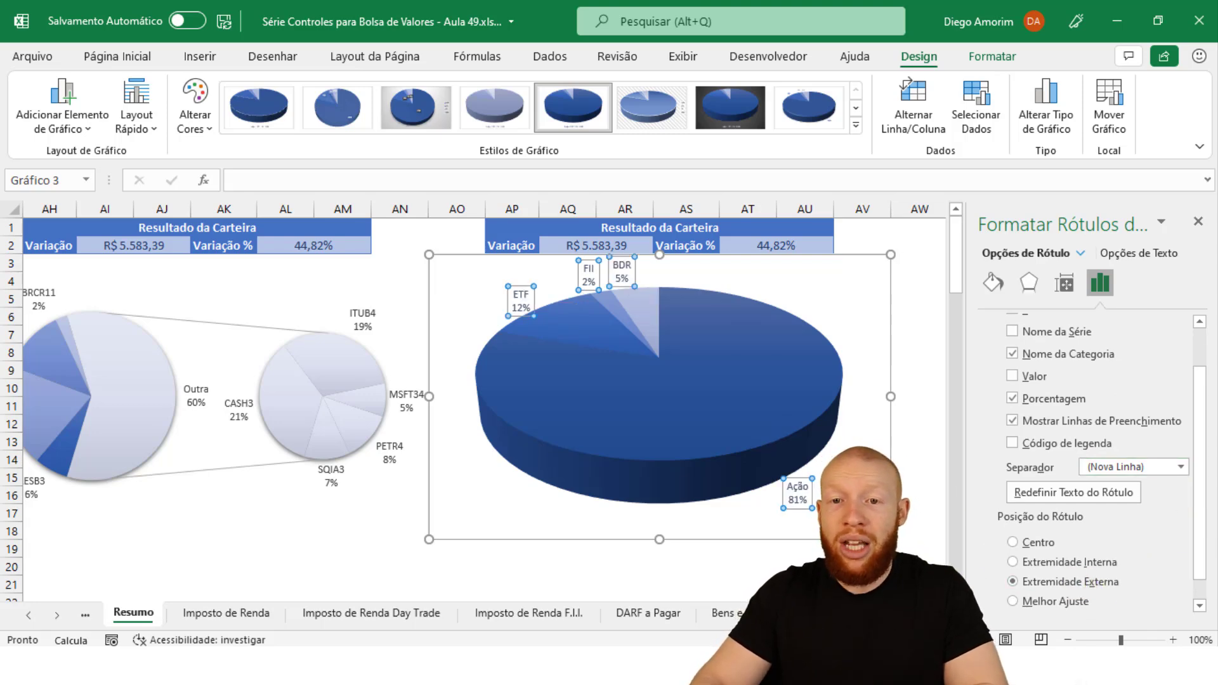
pyautogui.click(863, 585)
pyautogui.click(1197, 222)
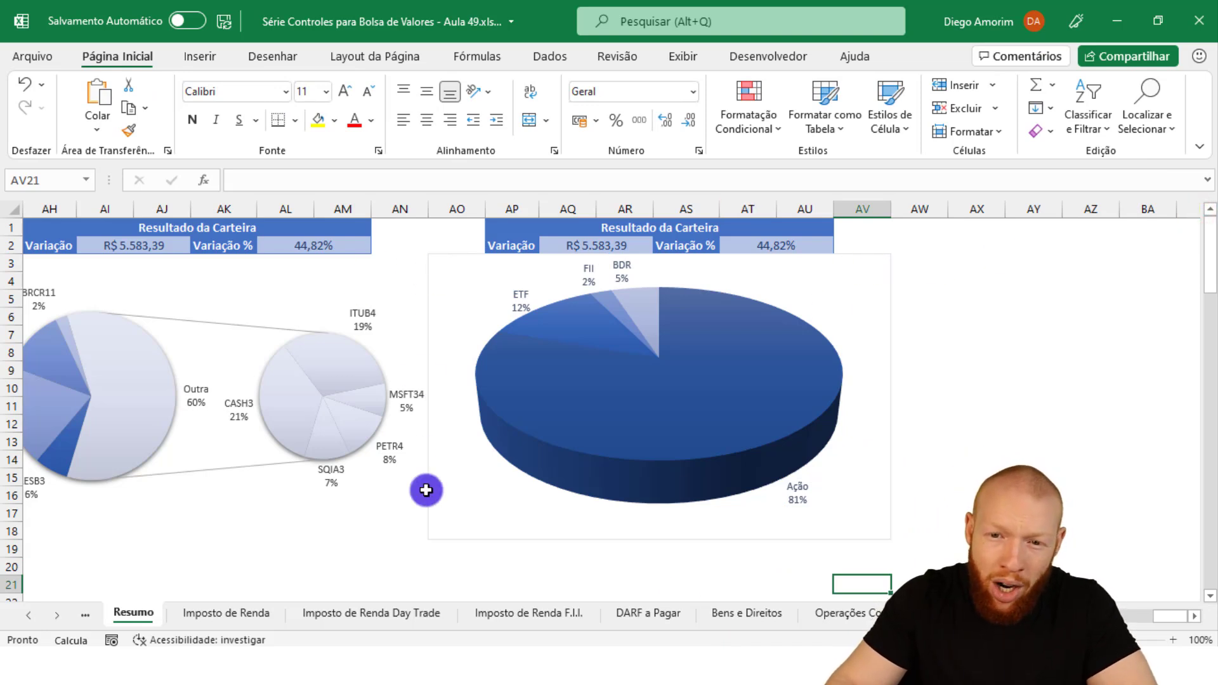
# Remove the fill and the outline from the 3D pie's chart area
pyautogui.click(848, 280)
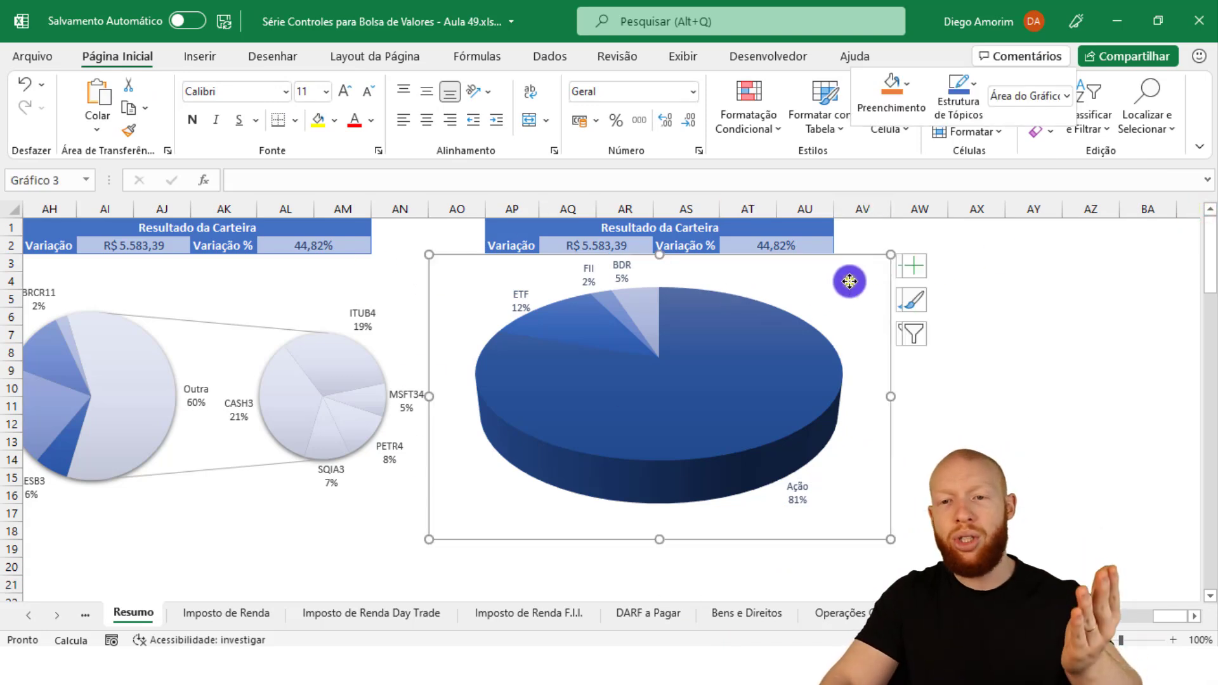
pyautogui.rightClick(843, 280)
pyautogui.click(834, 271)
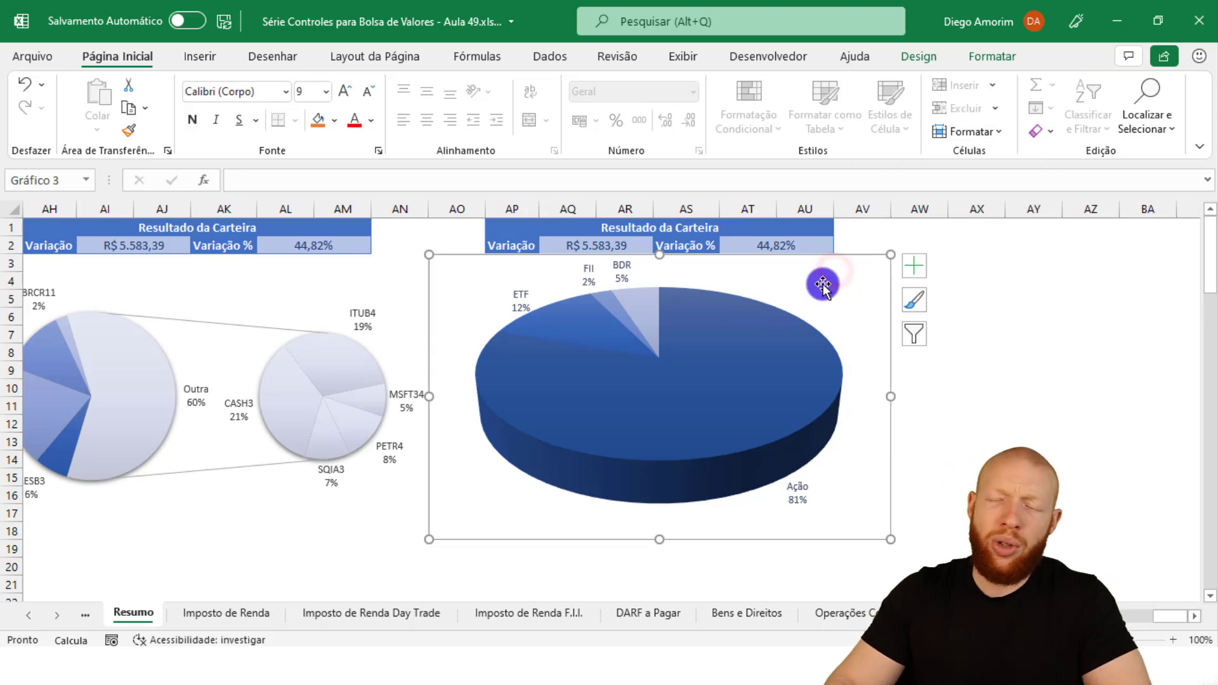
pyautogui.click(993, 57)
pyautogui.click(601, 86)
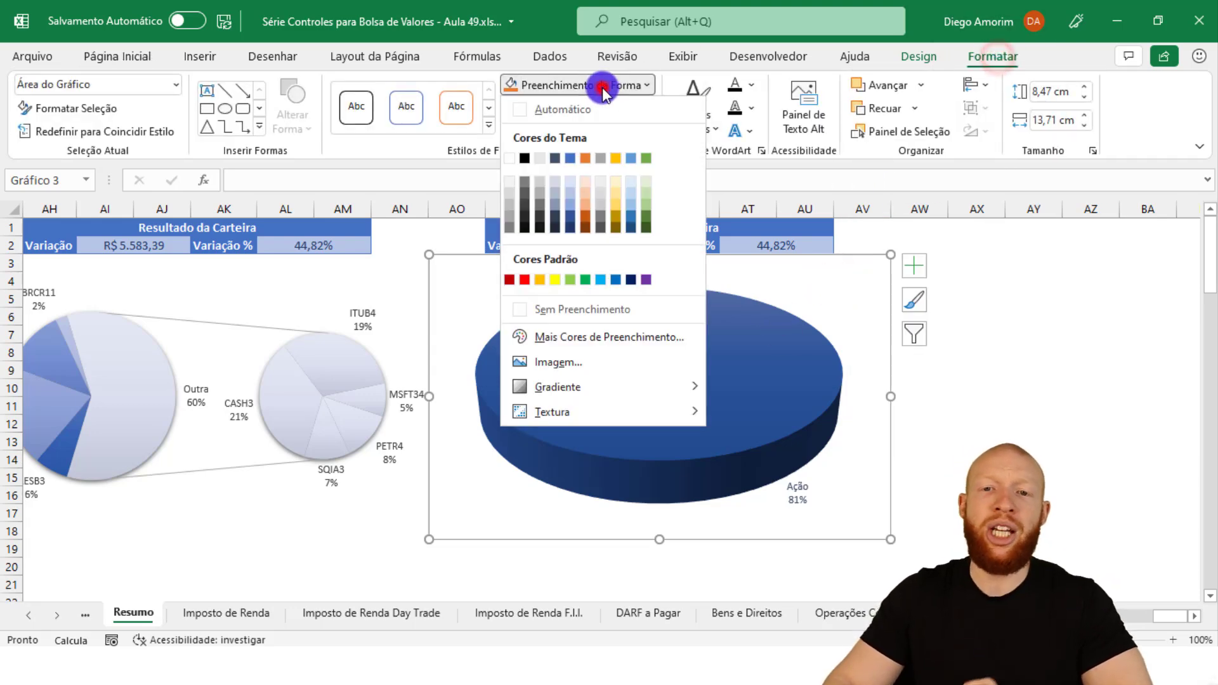
pyautogui.click(614, 308)
pyautogui.click(604, 108)
pyautogui.click(597, 329)
pyautogui.click(1020, 347)
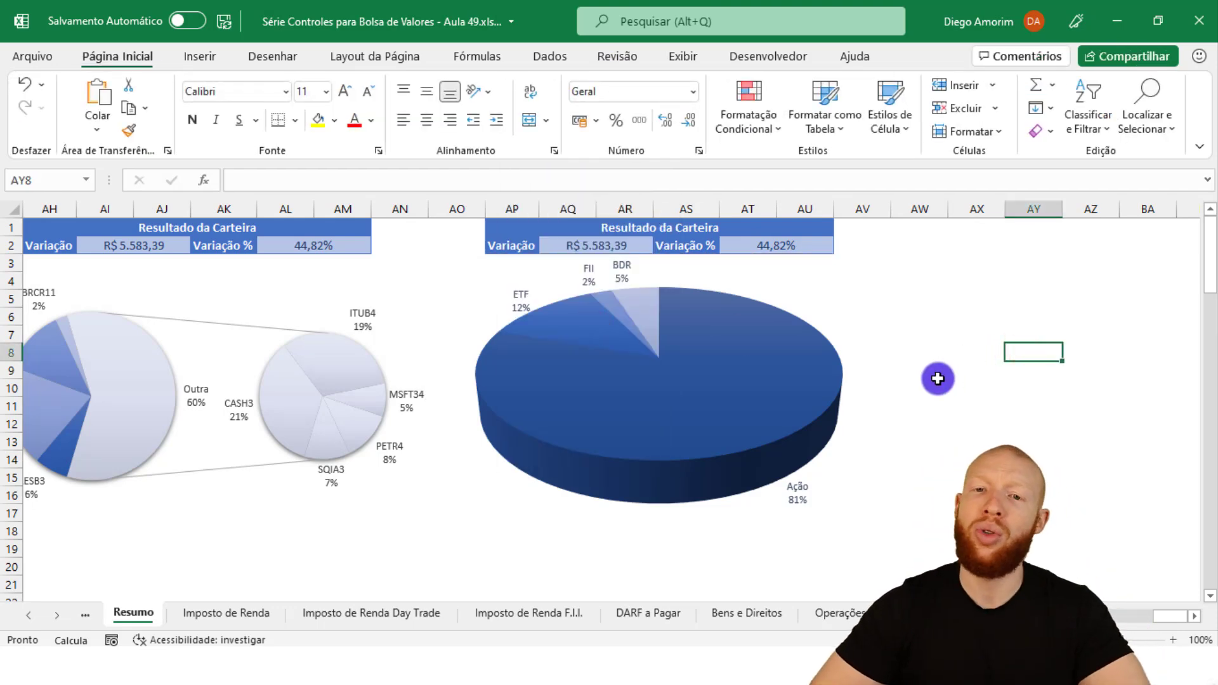
# Narrow the 3D pie chart to 10,32 cm so it spans columns AP to AU under its Resultado da Carteira header
pyautogui.click(782, 273)
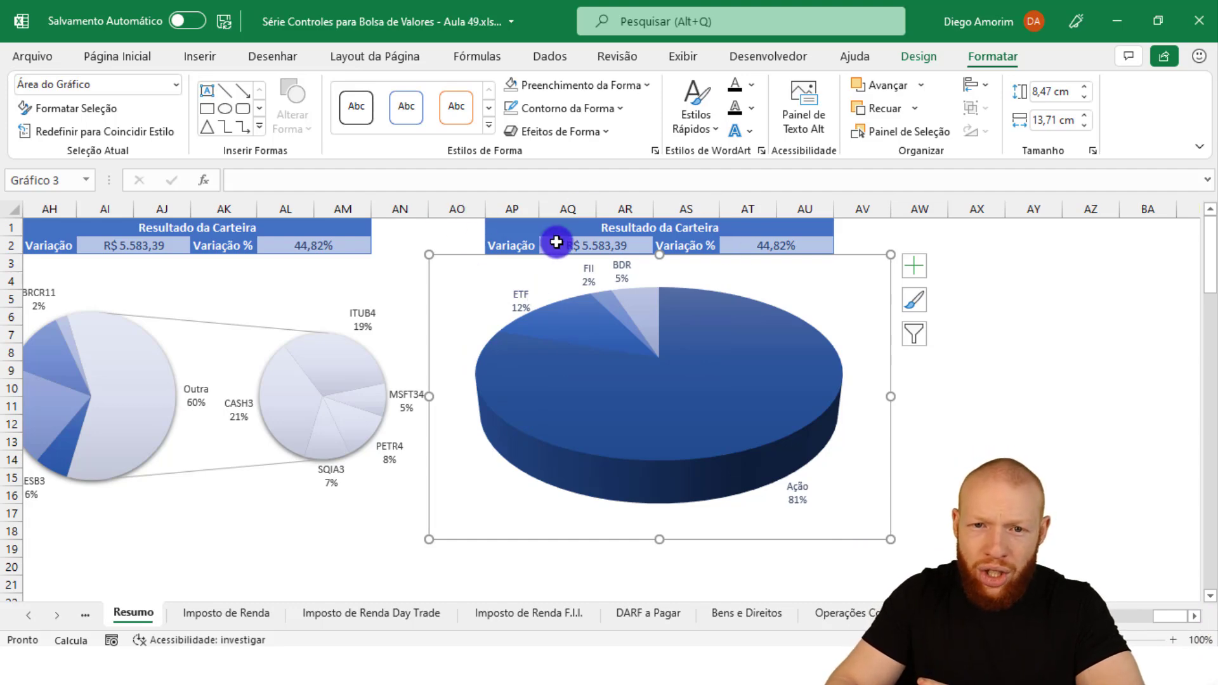
pyautogui.moveTo(519, 205); pyautogui.dragTo(758, 209)
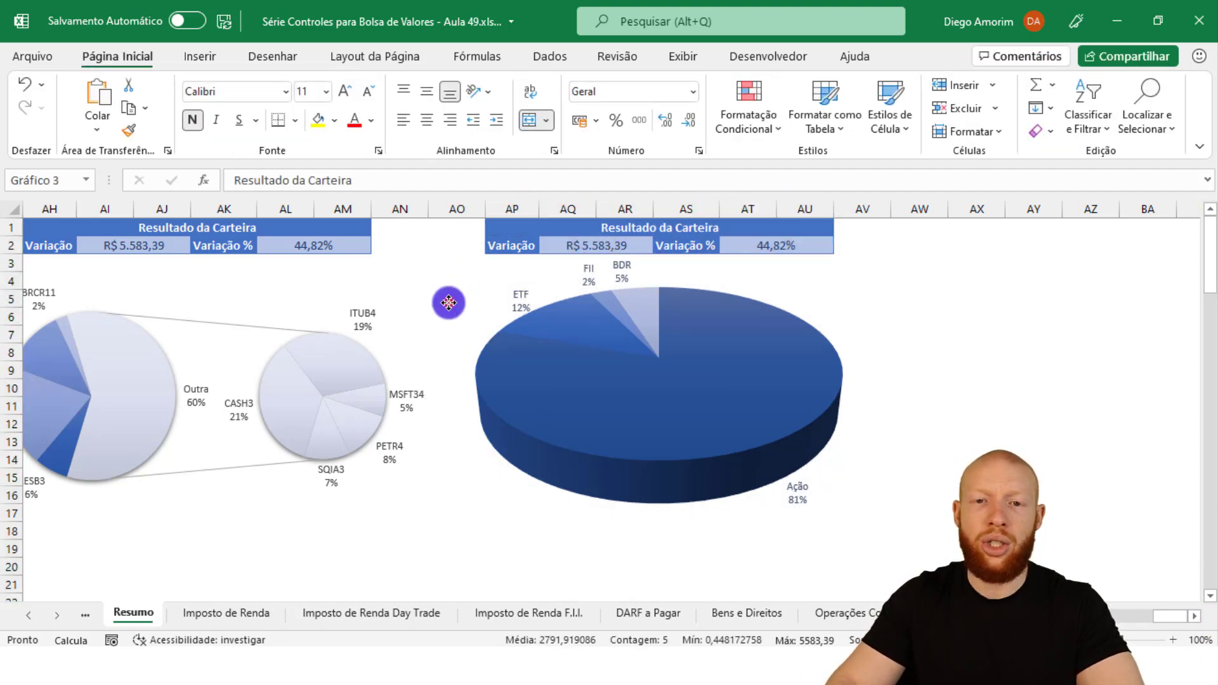
pyautogui.click(449, 302)
pyautogui.moveTo(429, 395); pyautogui.dragTo(483, 397)
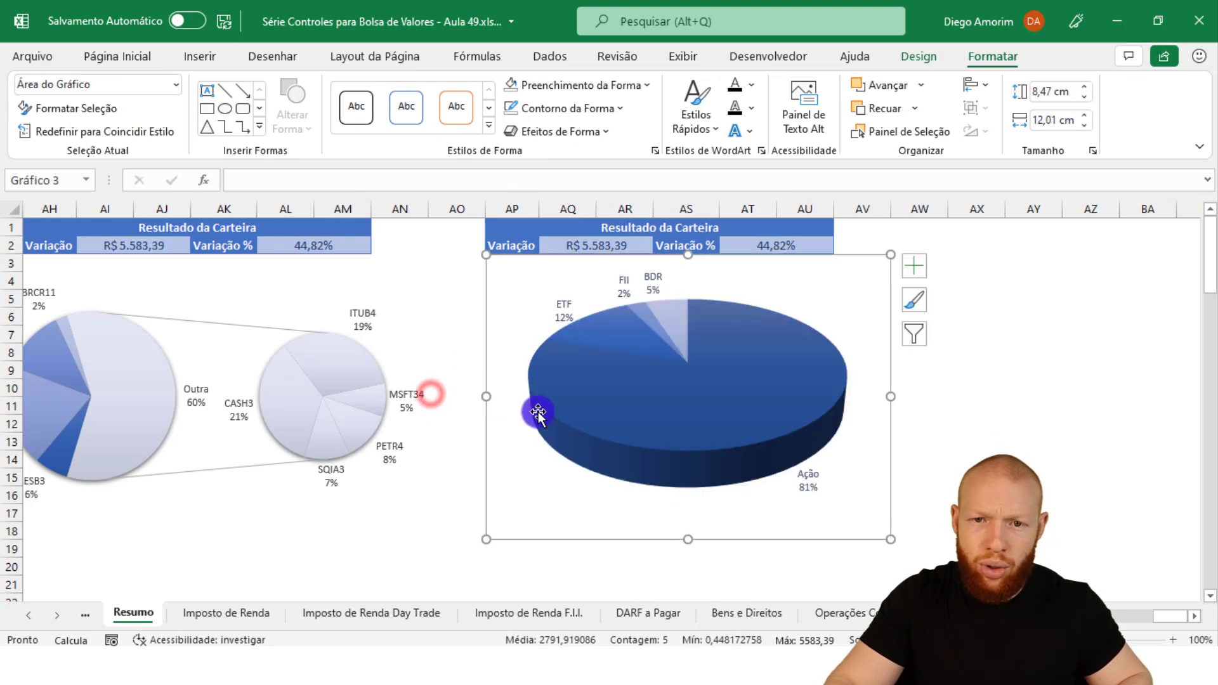
pyautogui.moveTo(887, 397); pyautogui.dragTo(833, 398)
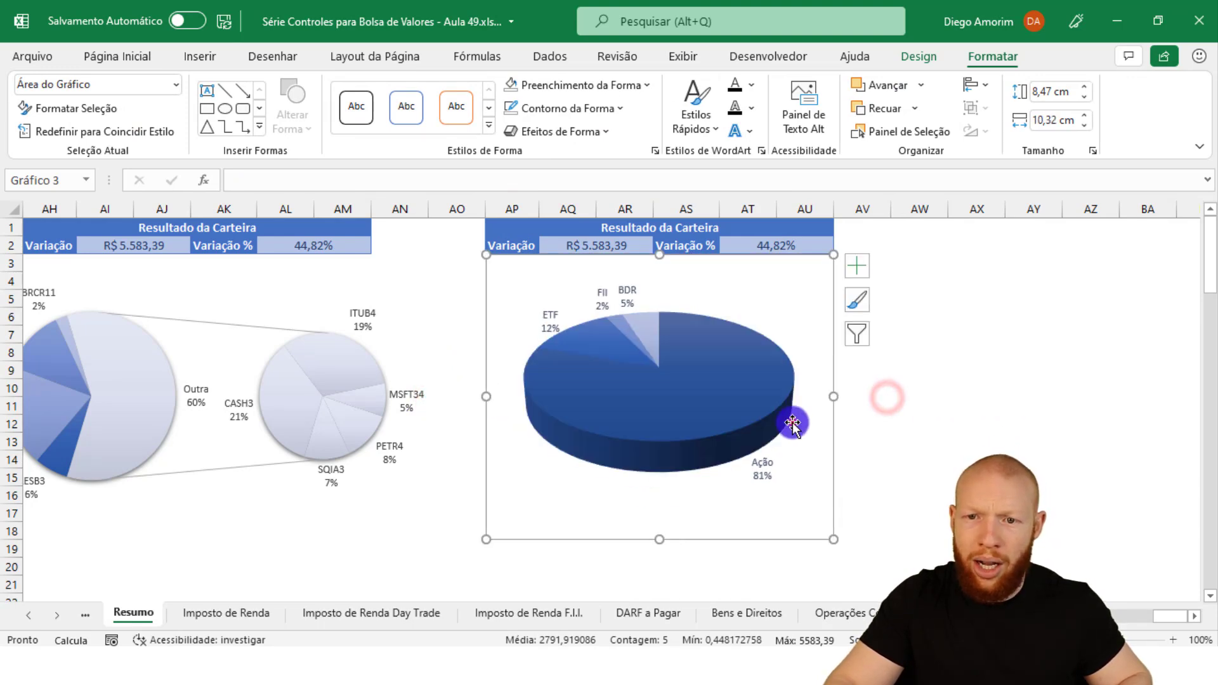
# Enlarge the 3D pie's plot area to nearly fill the width of its chart area
pyautogui.click(792, 422)
pyautogui.moveTo(799, 505); pyautogui.dragTo(832, 533)
pyautogui.moveTo(517, 286); pyautogui.dragTo(489, 273)
pyautogui.click(1021, 394)
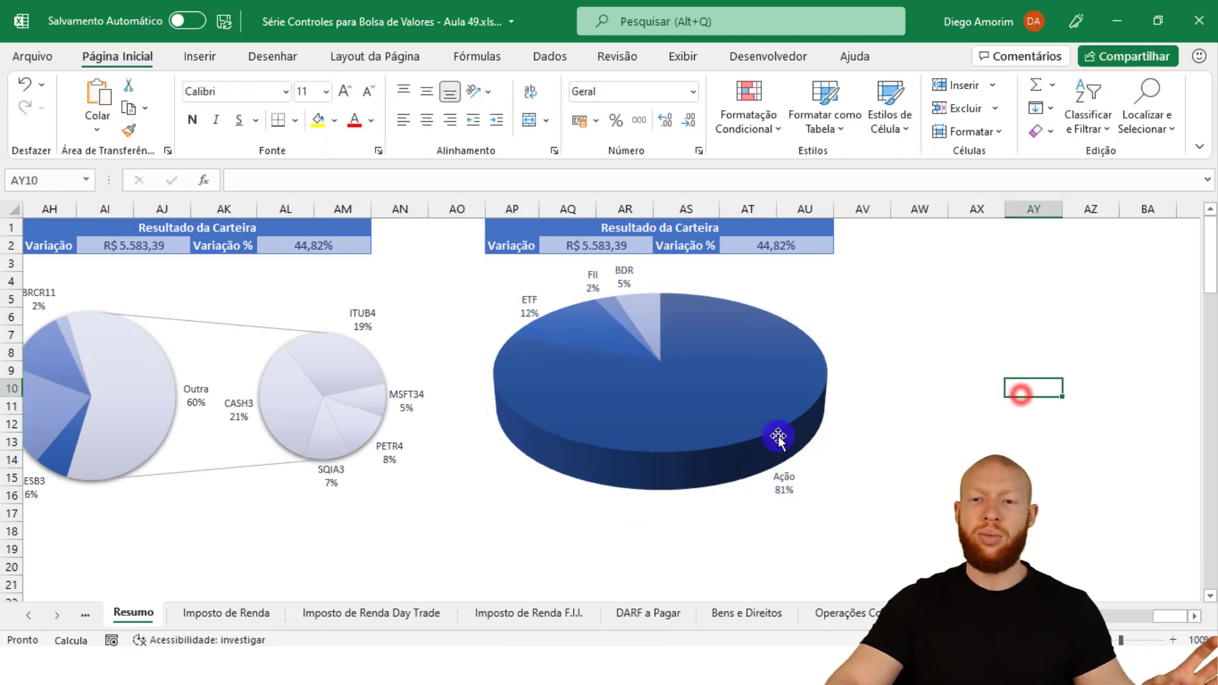
# Narrow the Pizza de Pizza chart to 10,32 cm so it spans columns AH to AM under its header
pyautogui.moveTo(1175, 619); pyautogui.dragTo(1121, 622)
pyautogui.click(649, 286)
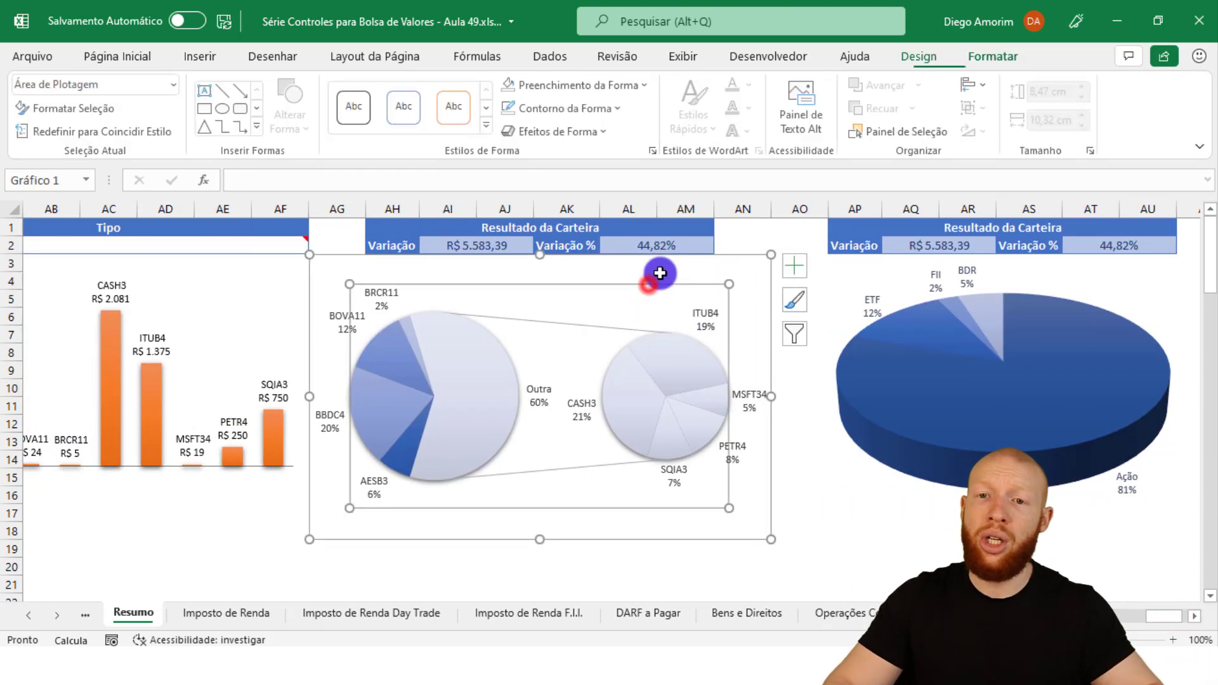
pyautogui.click(668, 259)
pyautogui.moveTo(770, 397); pyautogui.dragTo(714, 398)
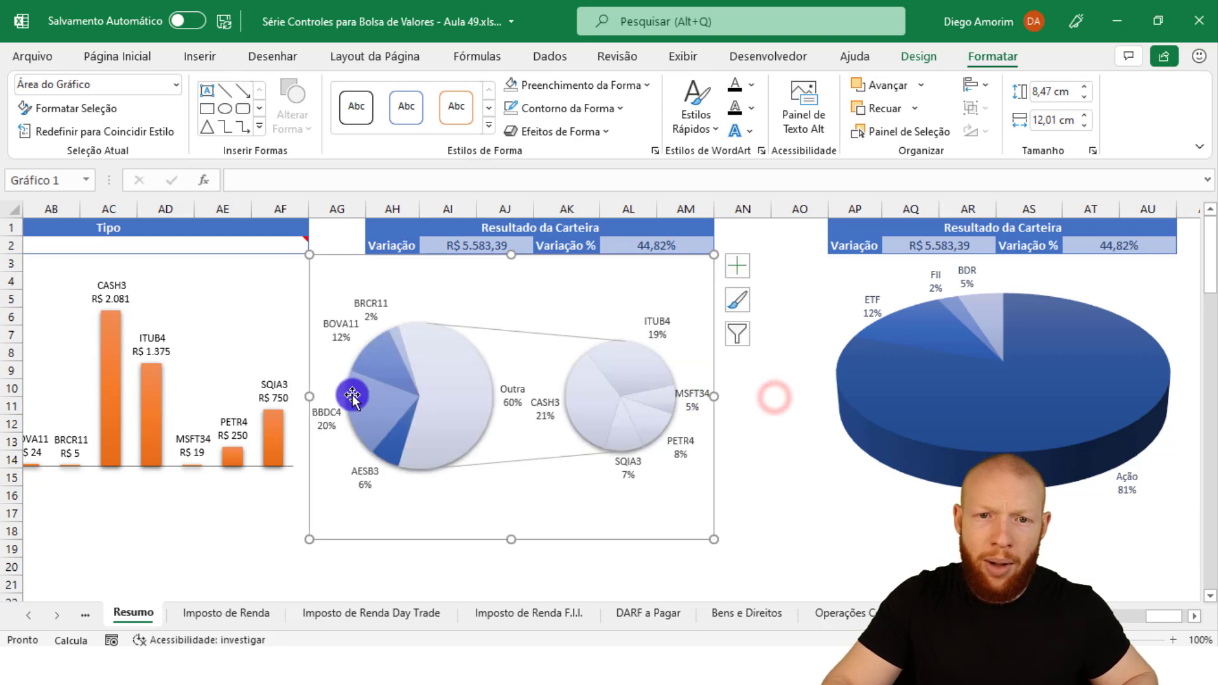
pyautogui.moveTo(310, 396); pyautogui.dragTo(367, 396)
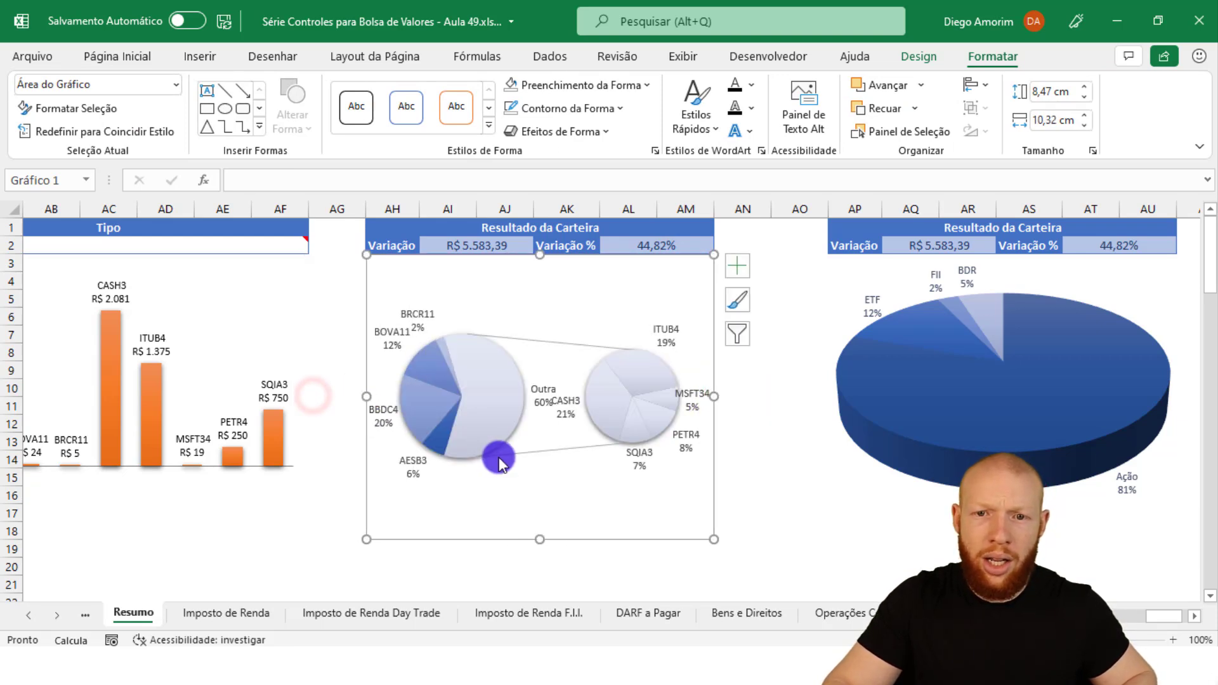
# Shrink the Pizza de Pizza chart's plot area slightly within its chart area
pyautogui.click(581, 437)
pyautogui.moveTo(684, 508)
pyautogui.mouseDown()
pyautogui.moveTo(695, 520)
pyautogui.moveTo(664, 502)
pyautogui.mouseUp()
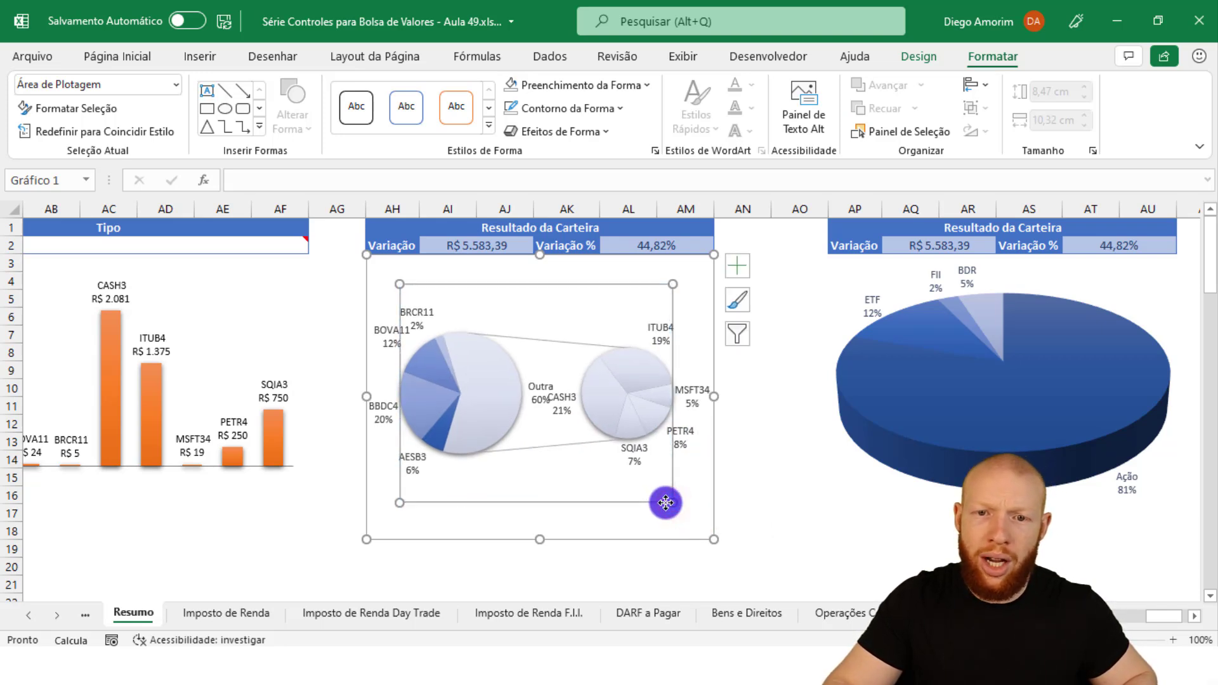
pyautogui.moveTo(401, 498); pyautogui.dragTo(407, 496)
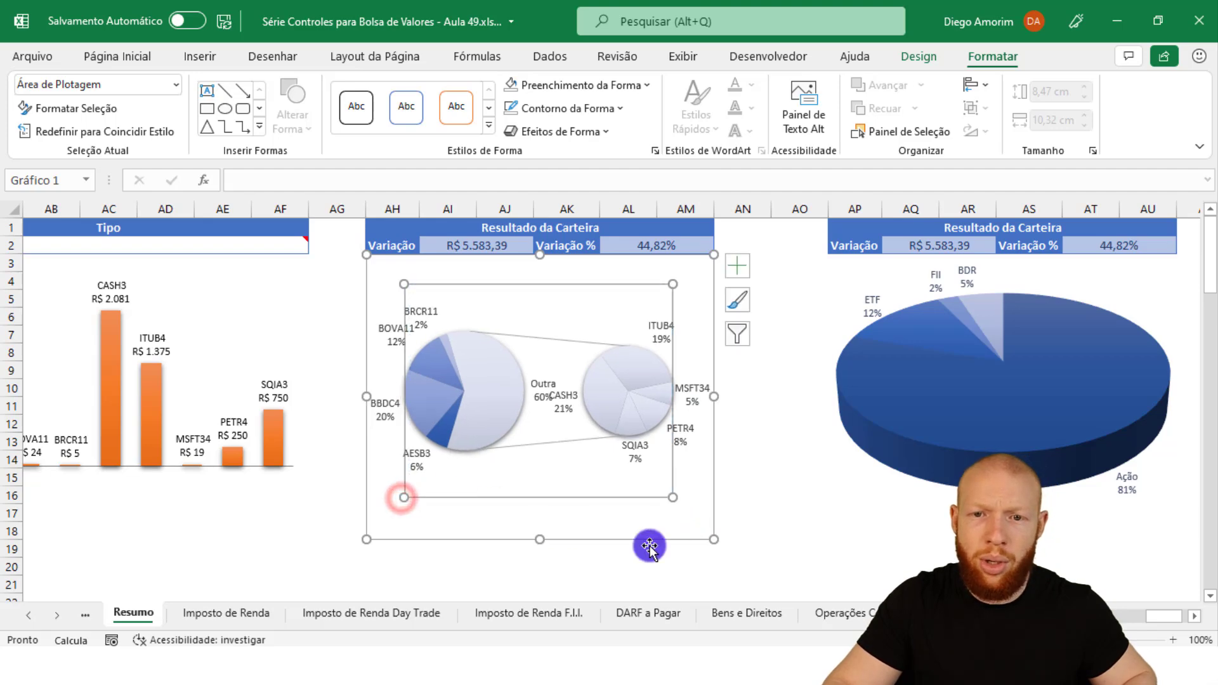
pyautogui.click(785, 531)
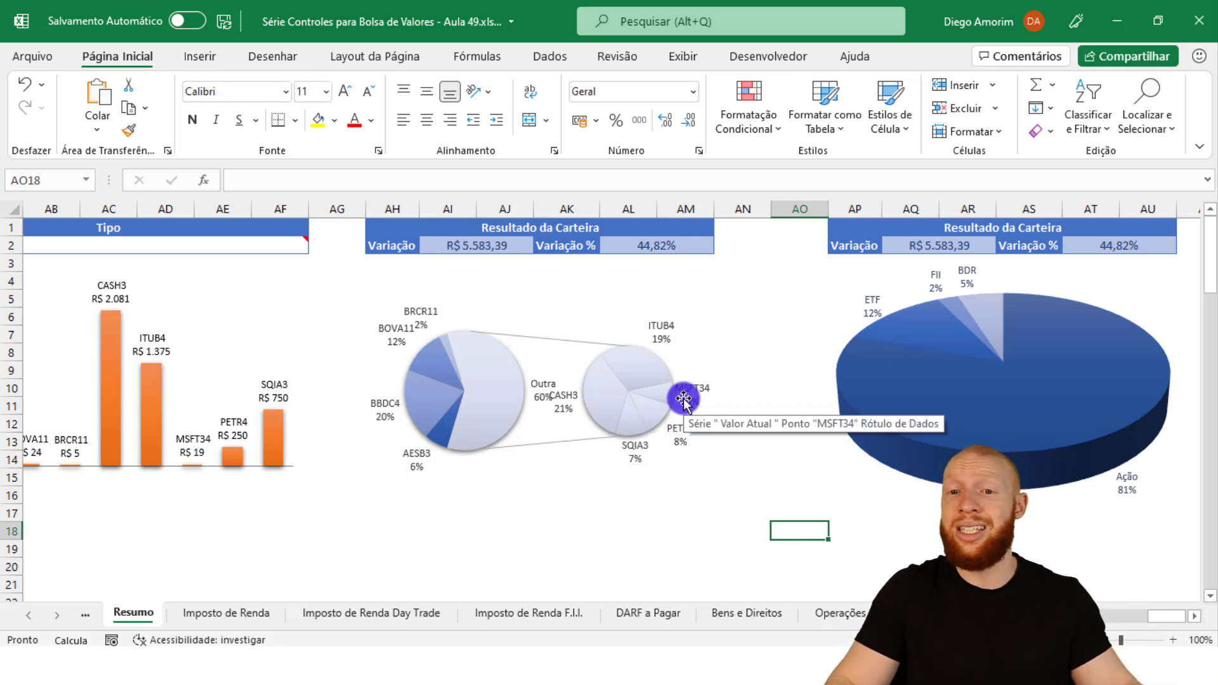
# Narrow the empty columns AG and AN on either side of the Pizza de Pizza chart to the same small width
pyautogui.click(736, 206)
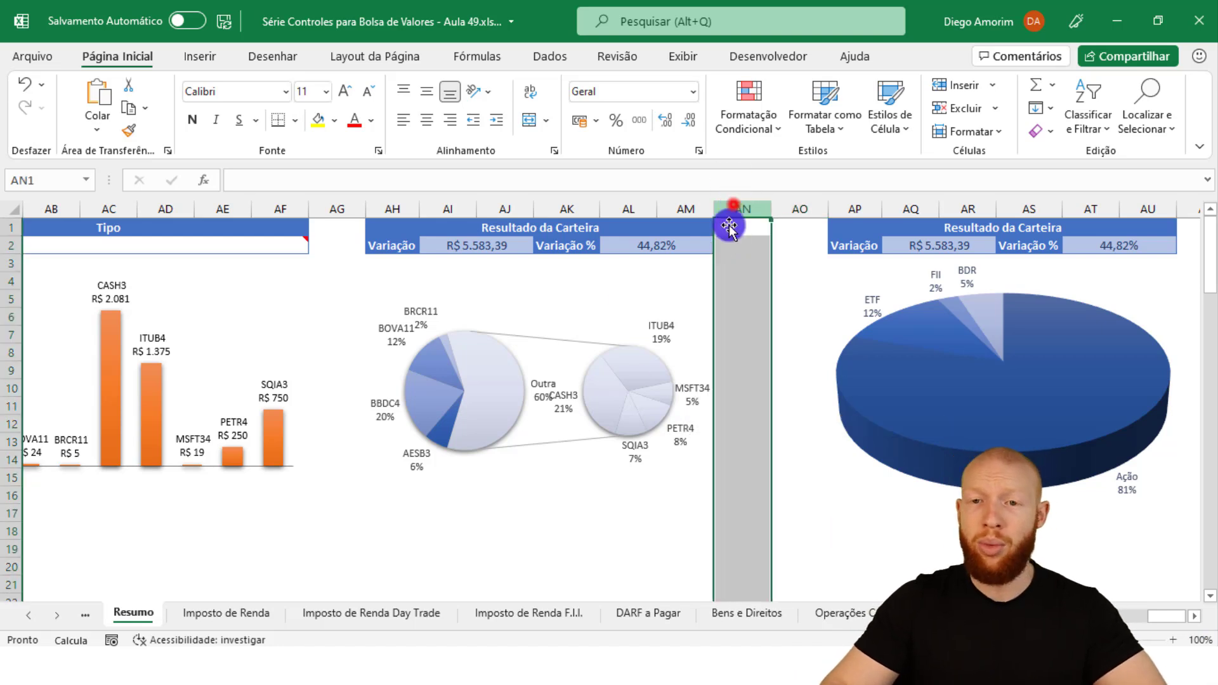
pyautogui.moveTo(775, 210); pyautogui.dragTo(736, 210)
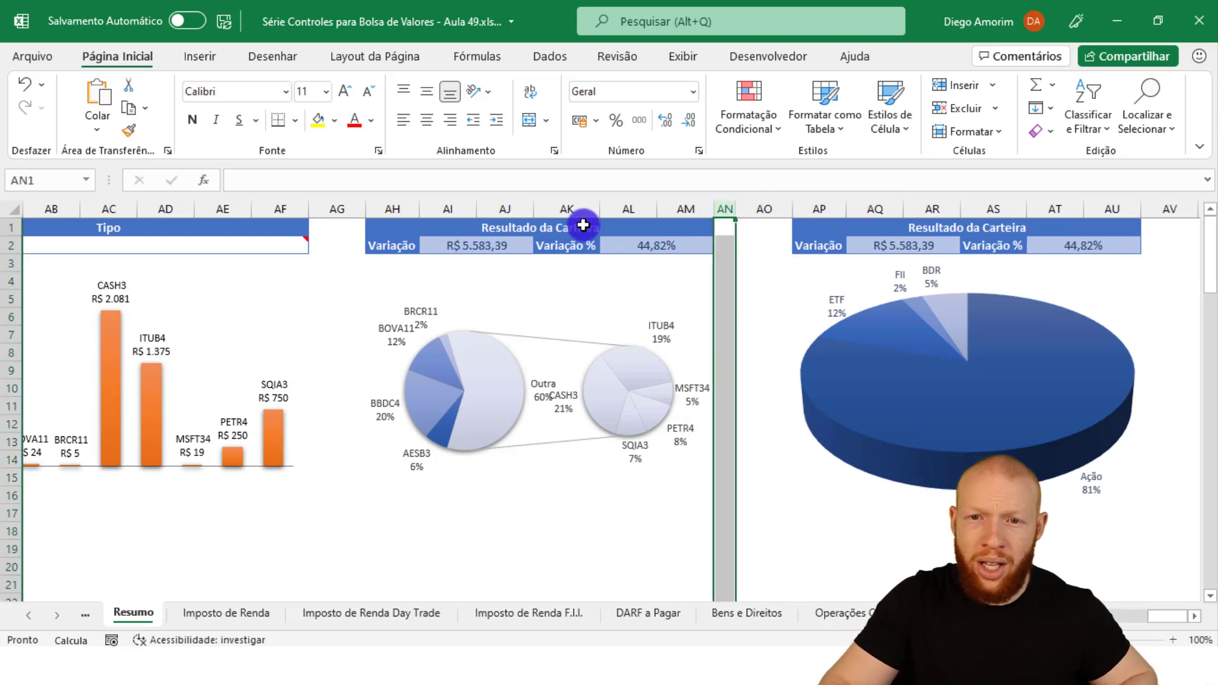
pyautogui.click(334, 208)
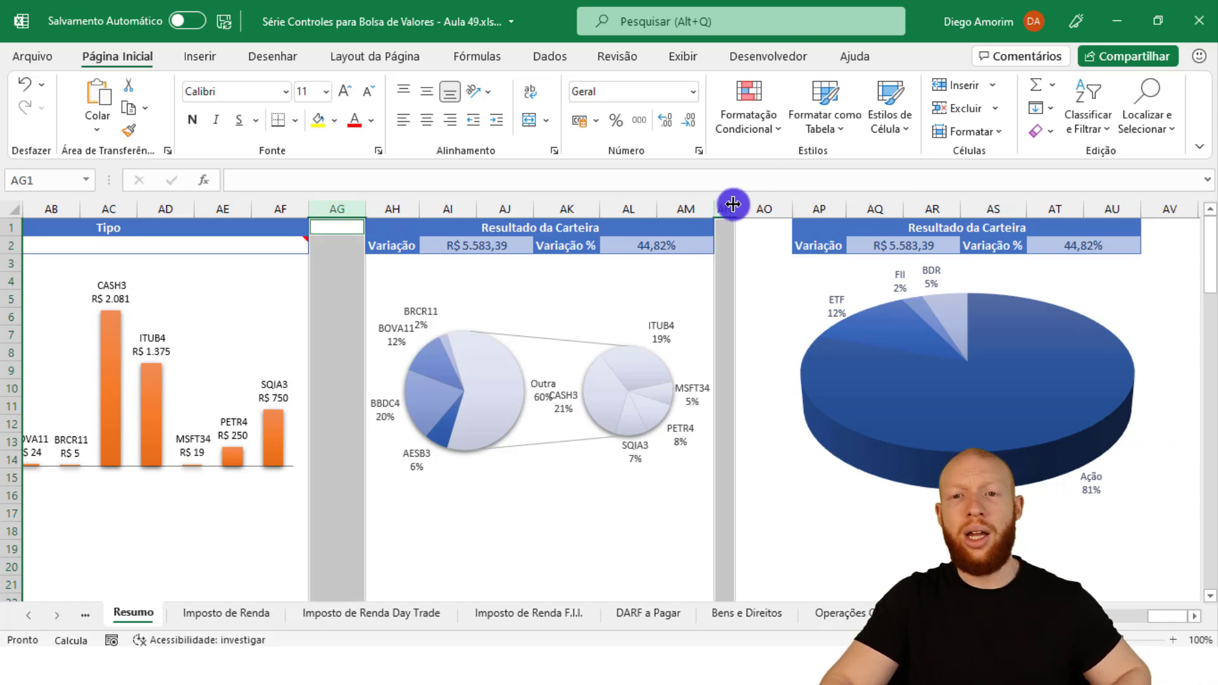
pyautogui.click(728, 207)
pyautogui.keyDown('ctrl'); pyautogui.click(349, 210); pyautogui.keyUp('ctrl')
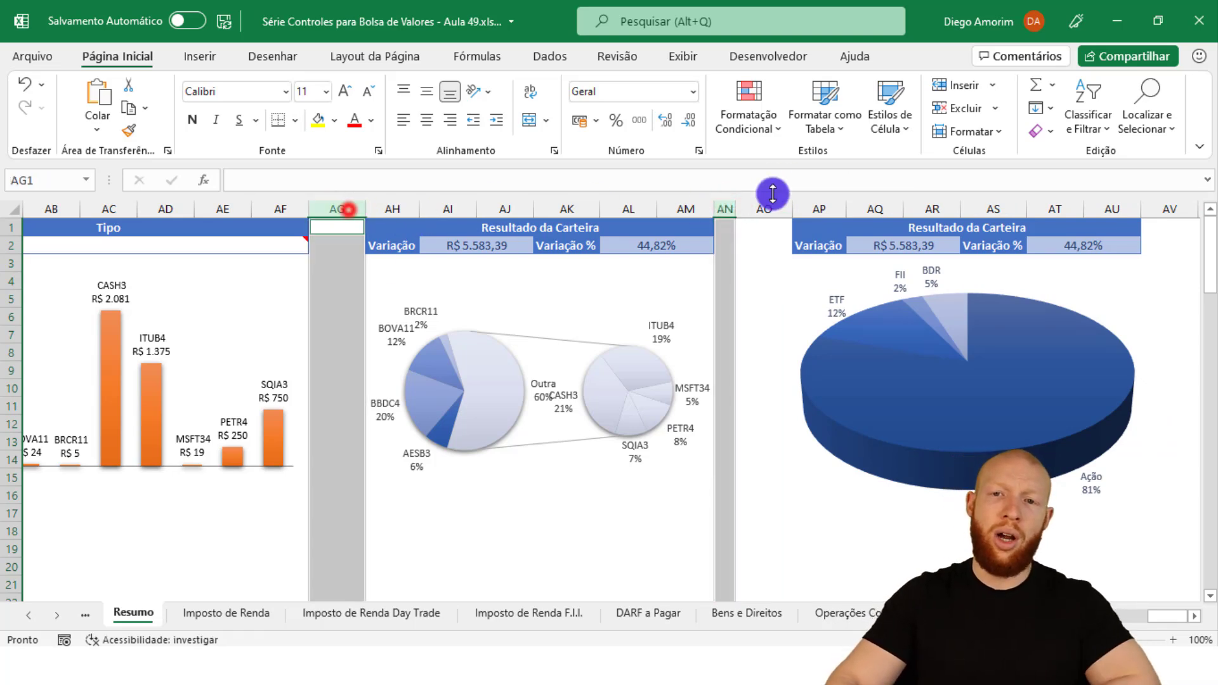
pyautogui.moveTo(736, 203); pyautogui.dragTo(734, 203)
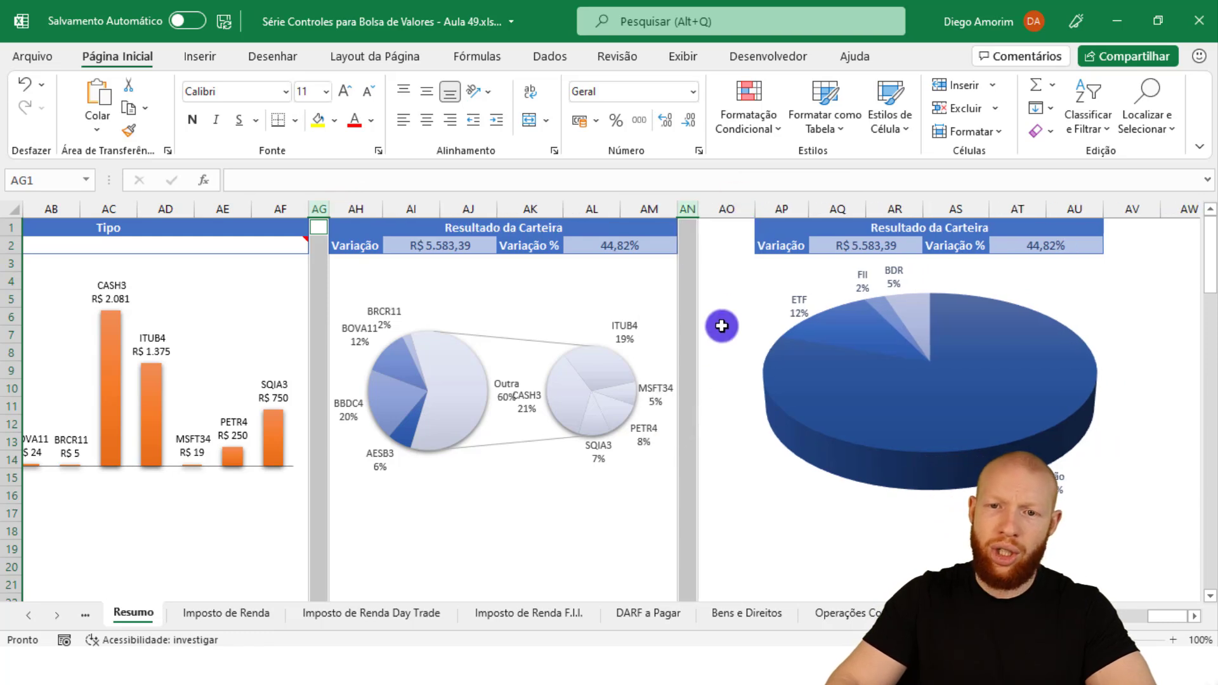
# Stretch the Pizza de Pizza chart on both sides so it also covers the spacer columns AG and AN
pyautogui.click(588, 338)
pyautogui.moveTo(677, 396); pyautogui.dragTo(697, 396)
pyautogui.moveTo(328, 391); pyautogui.dragTo(311, 394)
pyautogui.click(794, 501)
pyautogui.click(709, 548)
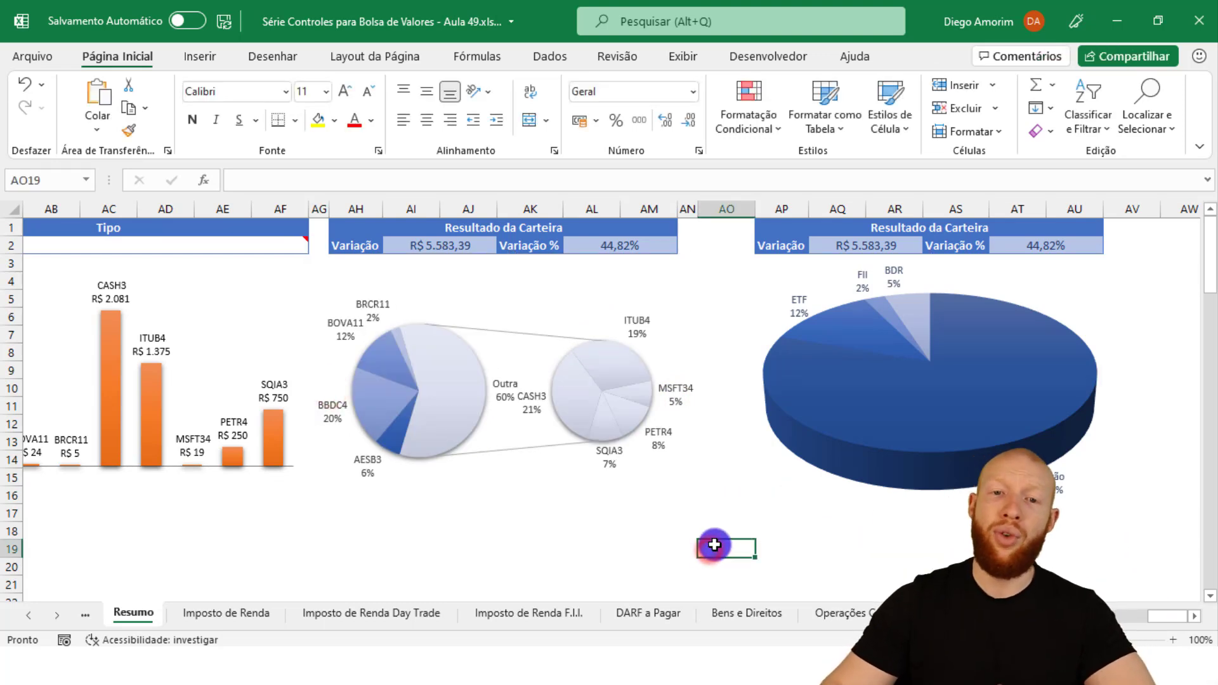
# Hide the helper columns N through X, from Ativos Prejuízo to V. Atual
pyautogui.moveTo(402, 374)
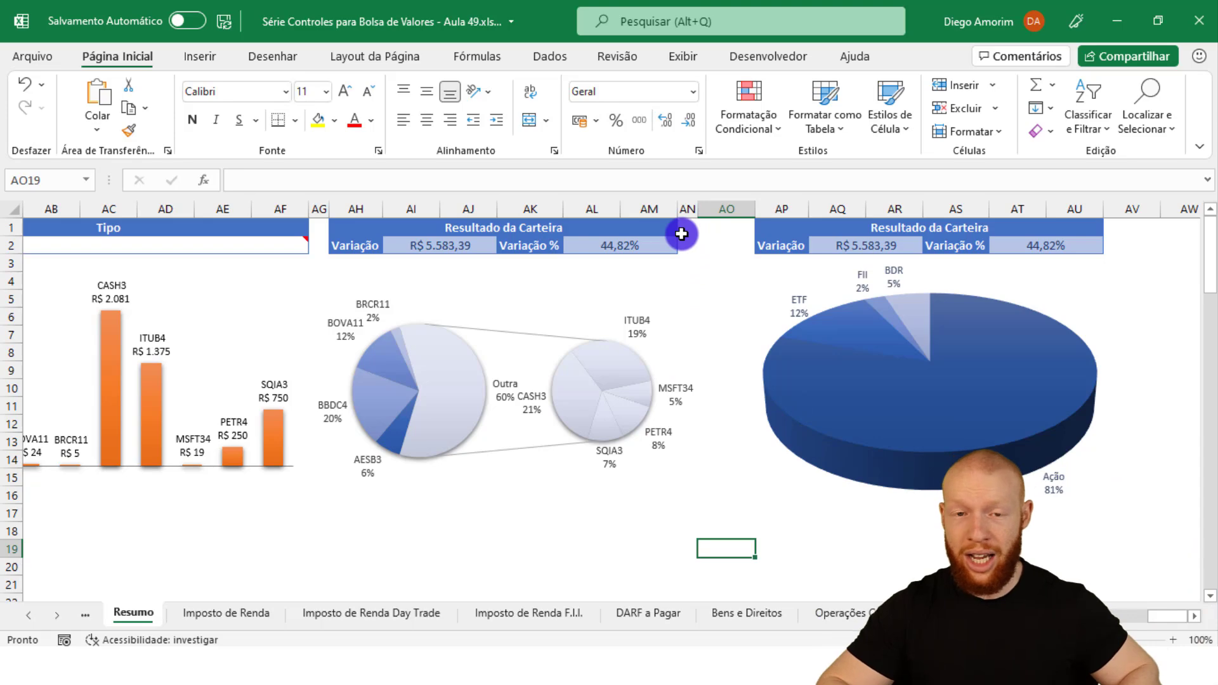
pyautogui.hotkey('ctrl', 'Home')
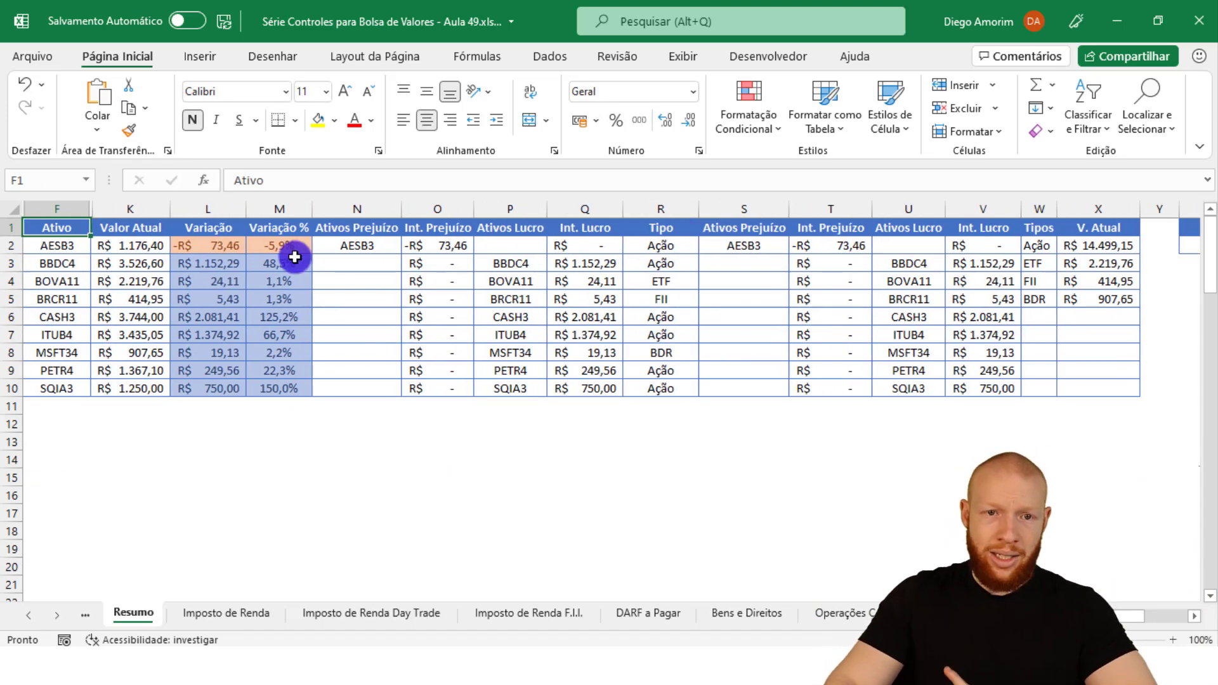
pyautogui.moveTo(347, 205); pyautogui.dragTo(1088, 203)
pyautogui.rightClick(1090, 207)
pyautogui.click(1036, 388)
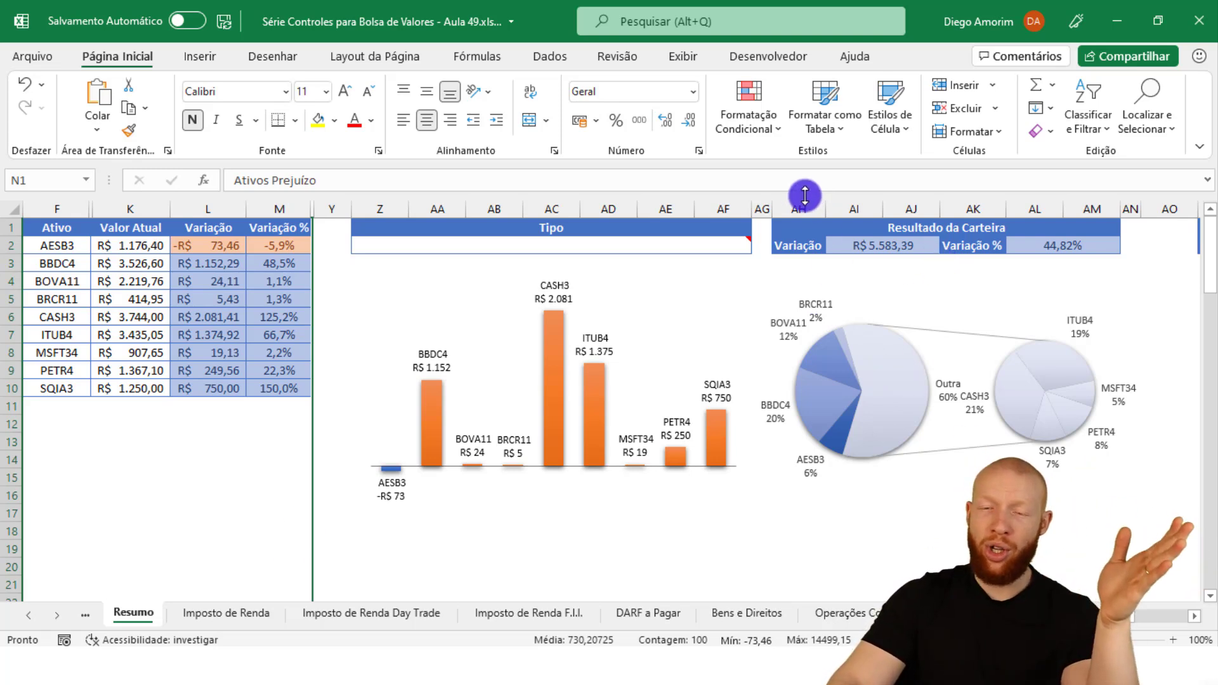
pyautogui.moveTo(798, 209); pyautogui.dragTo(1093, 204)
pyautogui.click(973, 230)
pyautogui.moveTo(1142, 615); pyautogui.dragTo(1152, 583)
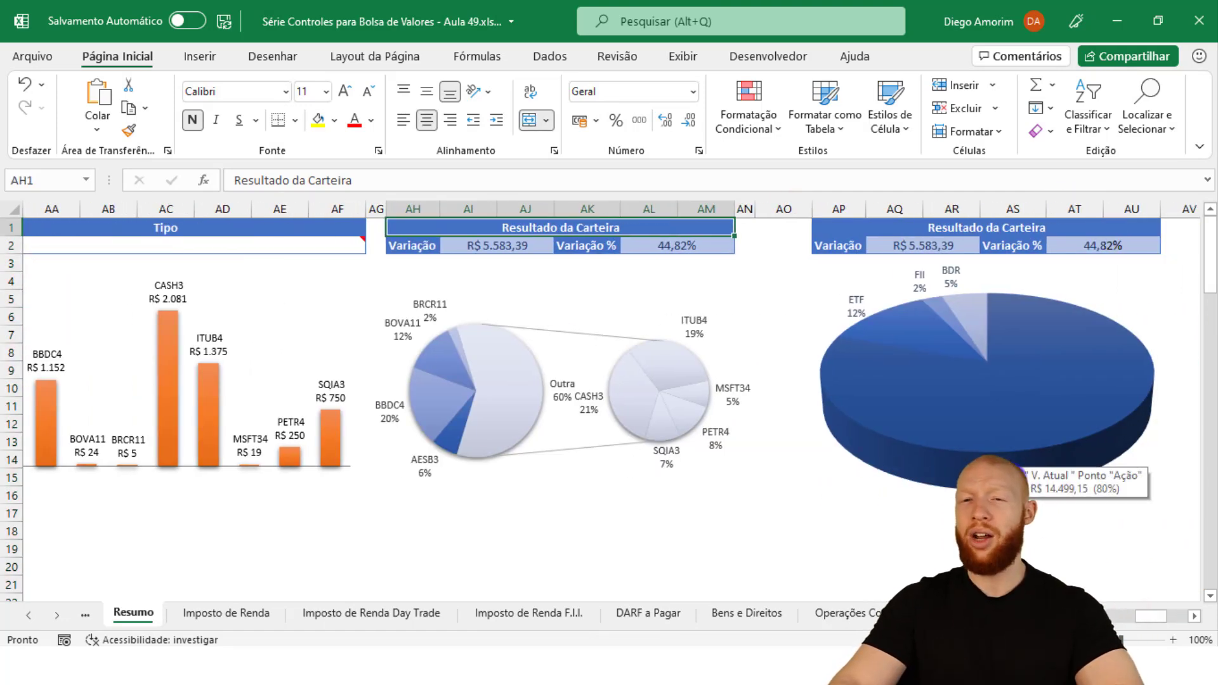
pyautogui.moveTo(1150, 615); pyautogui.dragTo(1149, 611)
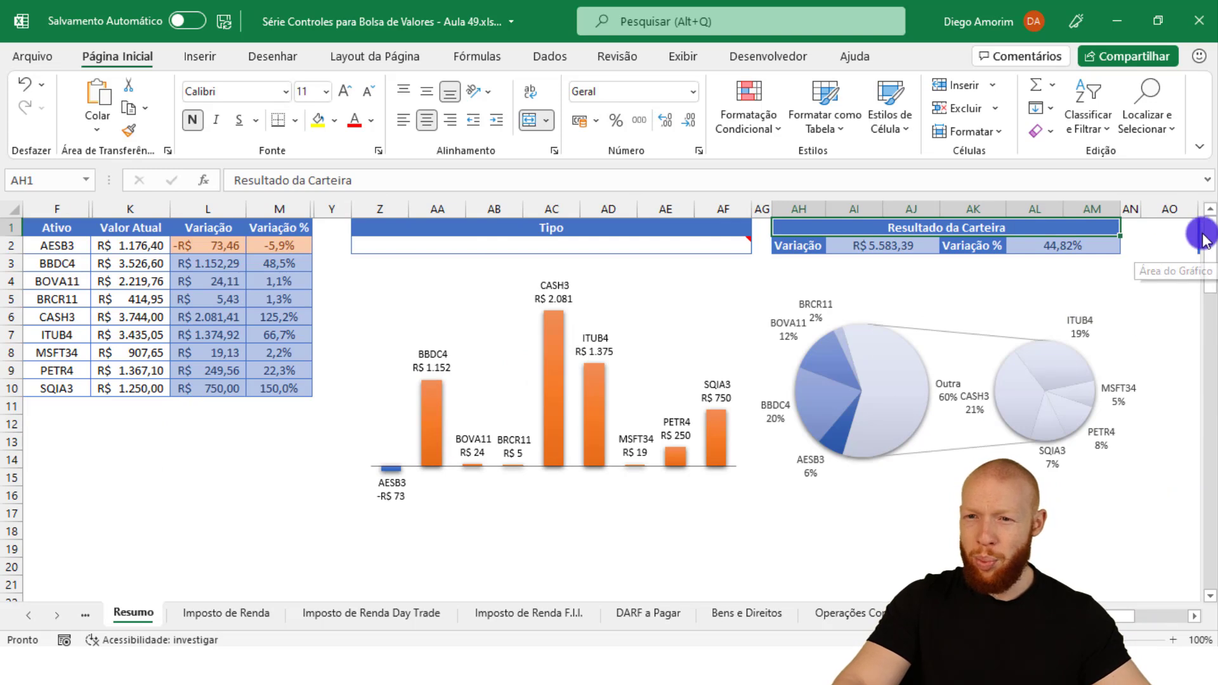
# Widen the spacer columns AG and AN equally around the Pizza de Pizza chart
pyautogui.click(762, 208)
pyautogui.keyDown('ctrl'); pyautogui.click(1132, 210); pyautogui.keyUp('ctrl')
pyautogui.moveTo(1141, 210); pyautogui.dragTo(1191, 211)
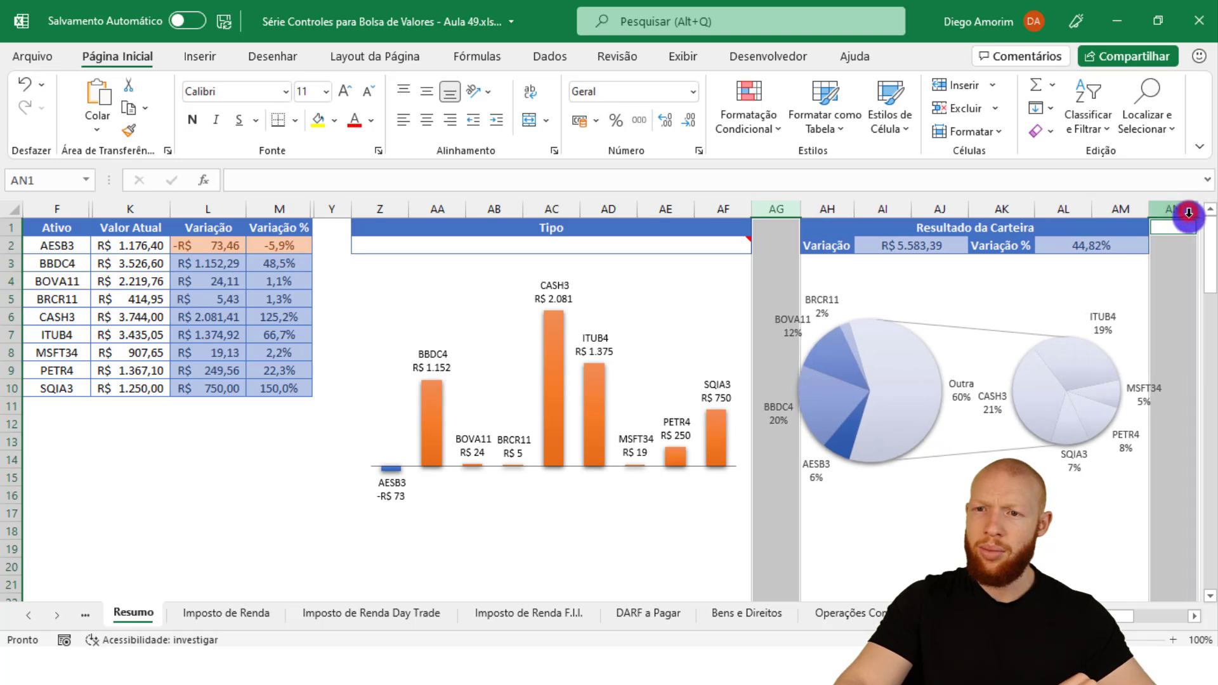
pyautogui.click(1179, 318)
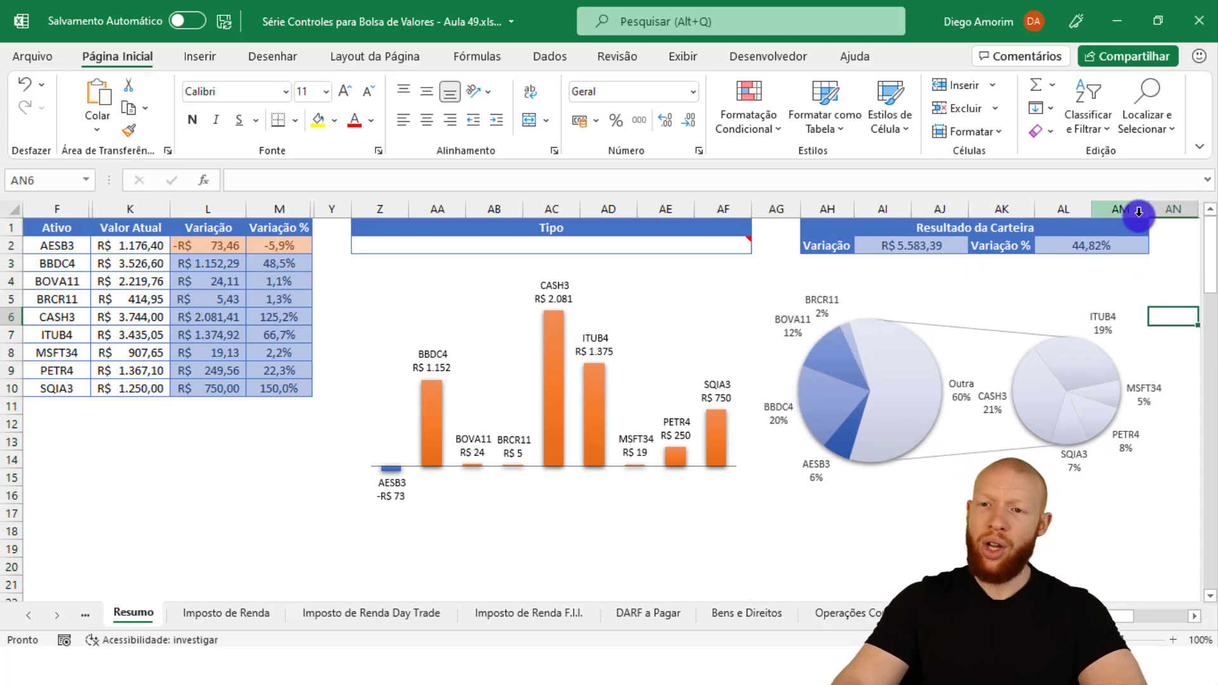
# Start grouping columns AG through AN, which hold the Pizza de Pizza chart and its spacer columns
pyautogui.moveTo(1175, 209); pyautogui.dragTo(773, 199)
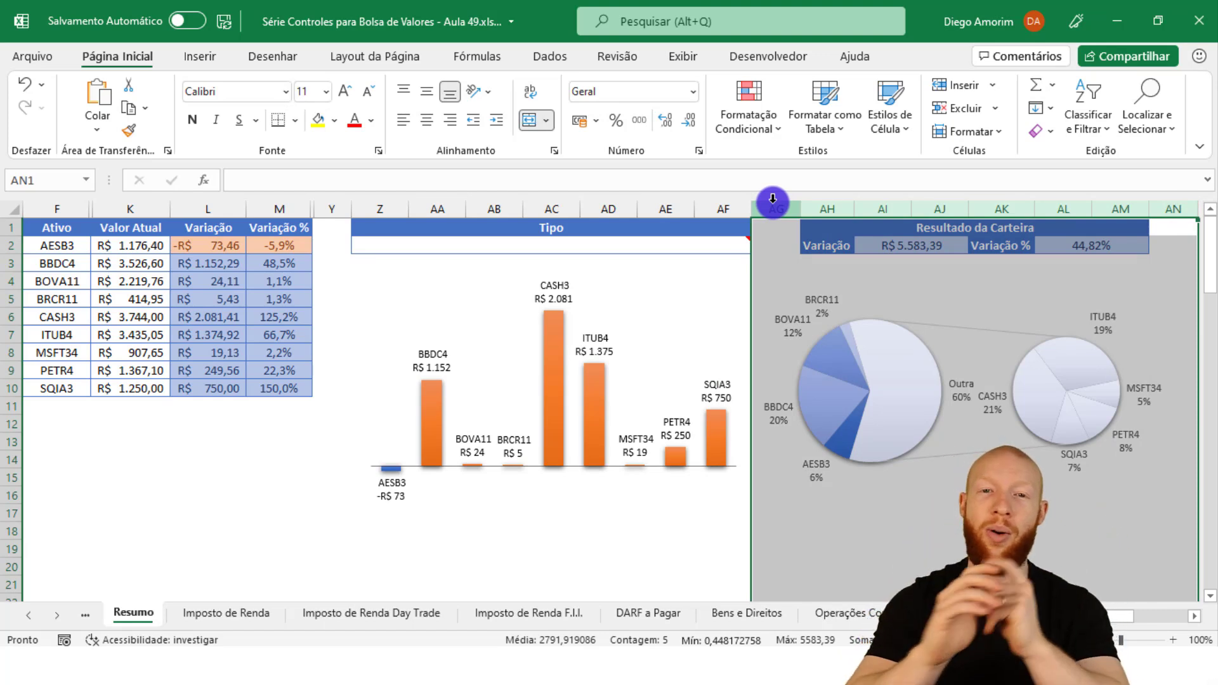
pyautogui.click(551, 54)
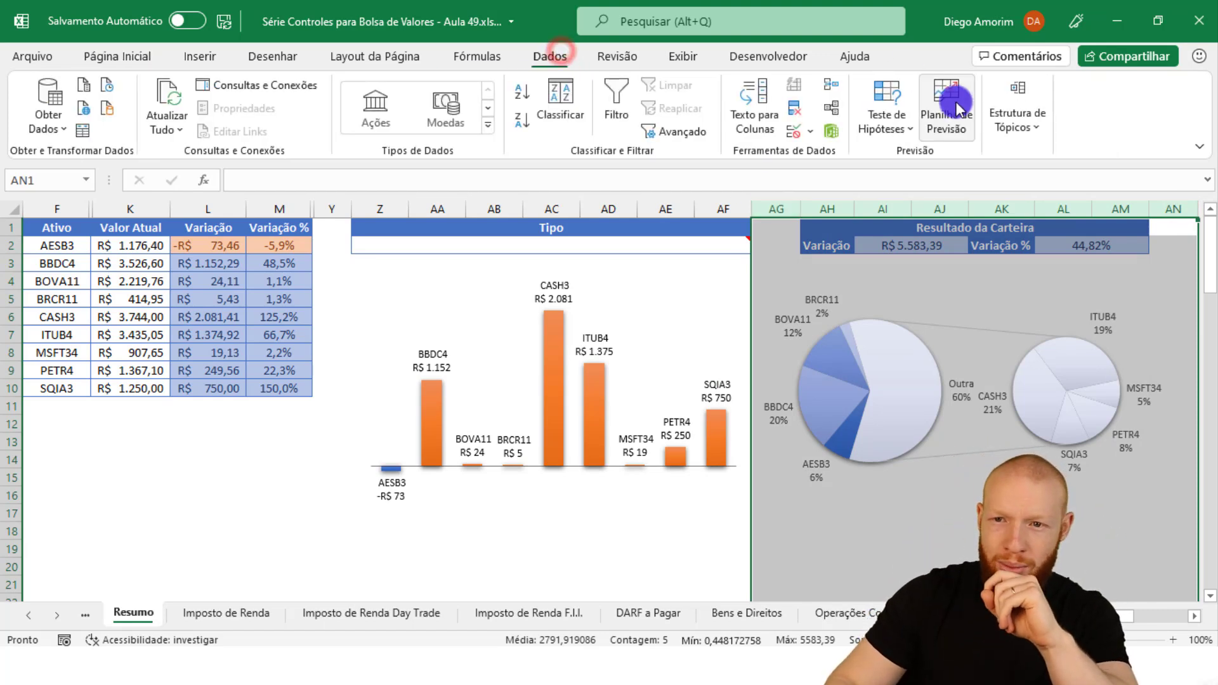
# Group the selected columns AG through AN, which hold the asset pie chart and its portfolio result table
pyautogui.click(1028, 114)
pyautogui.click(969, 177)
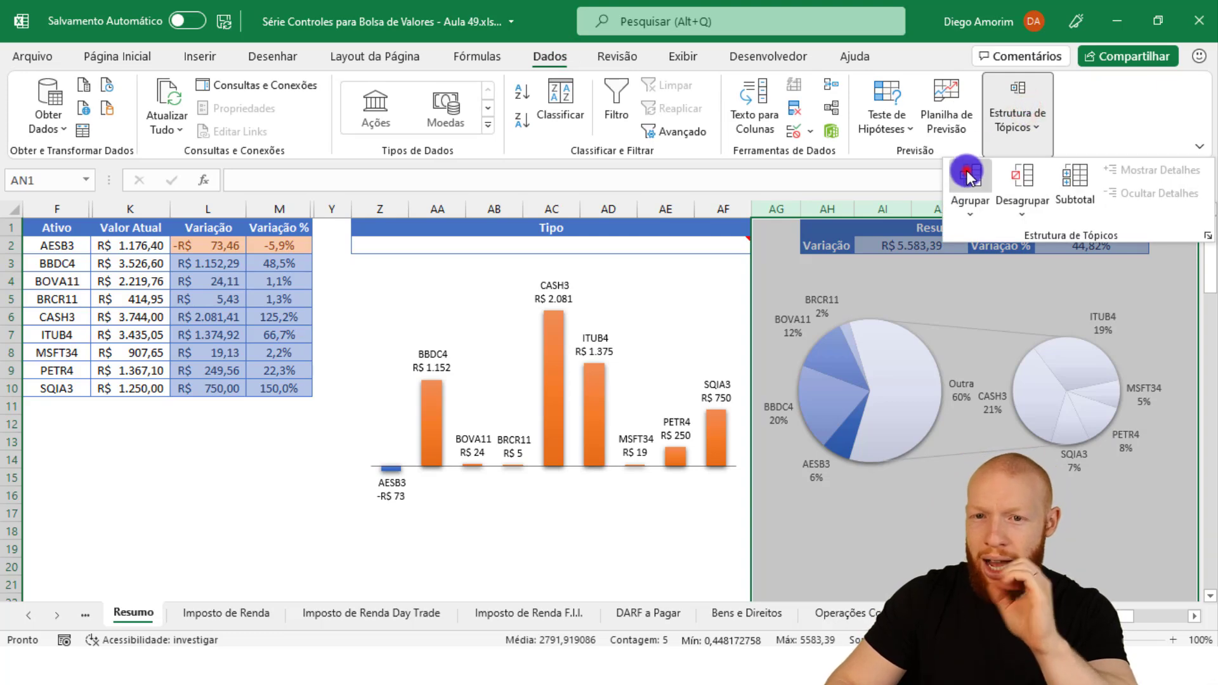
pyautogui.click(596, 561)
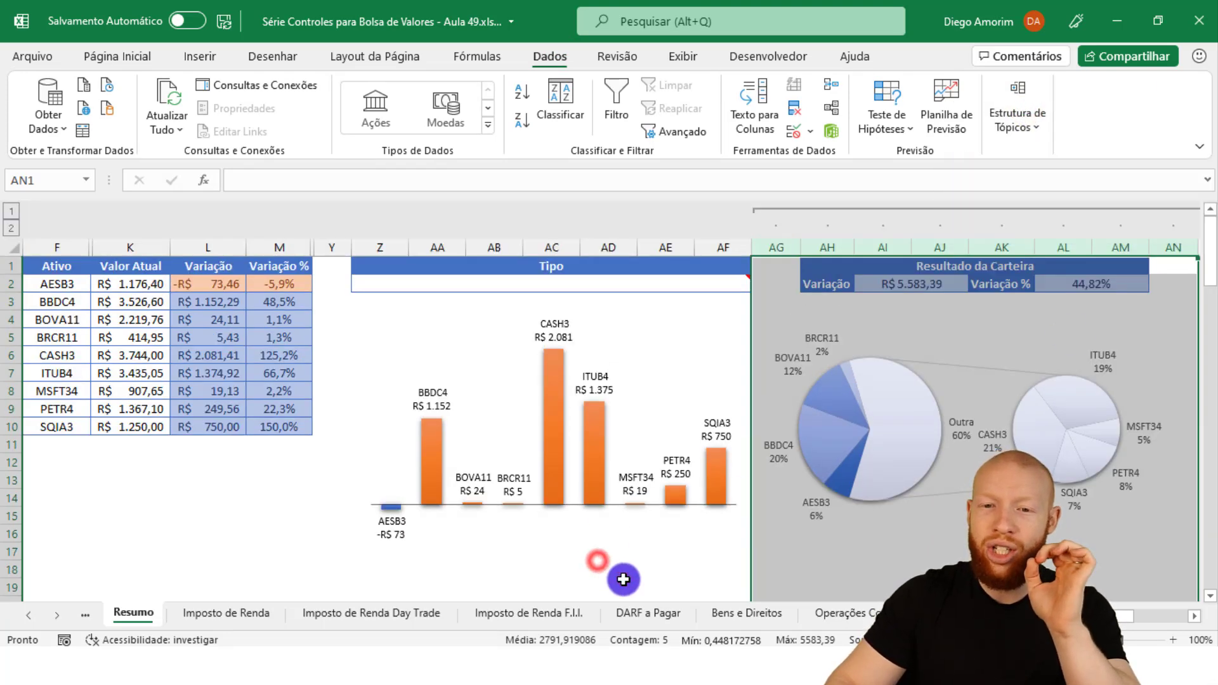
pyautogui.click(623, 580)
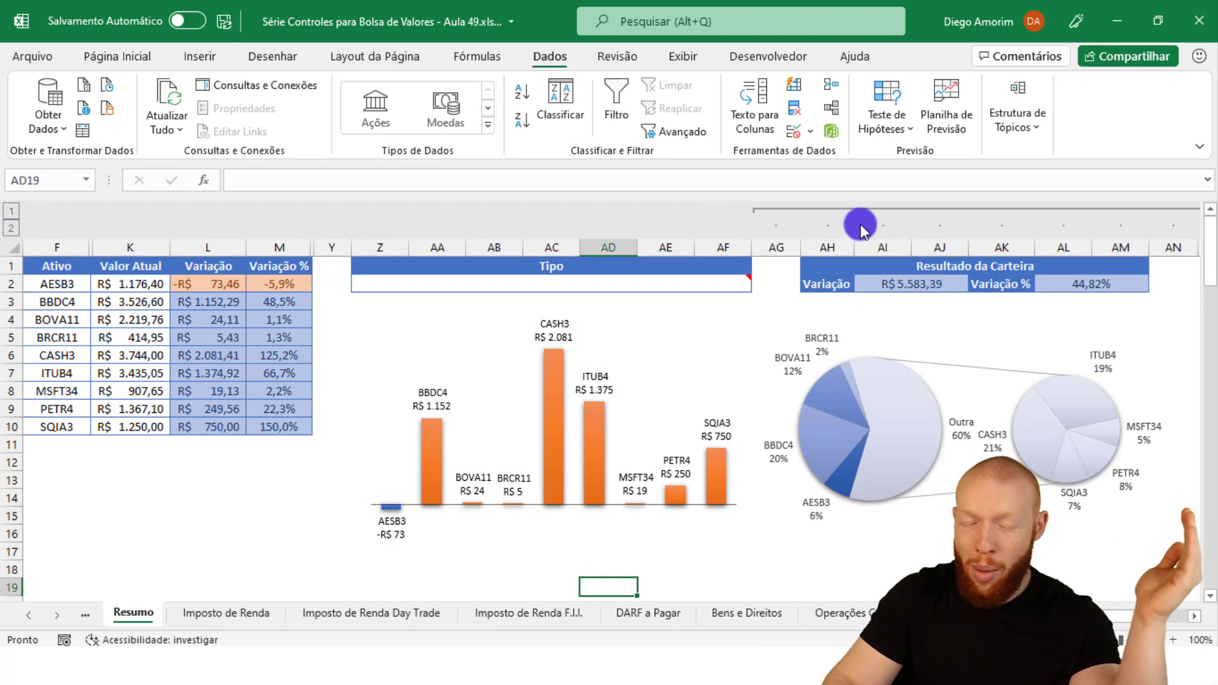
# Test the new column group around the asset pie chart by collapsing and expanding it
pyautogui.click(1192, 616)
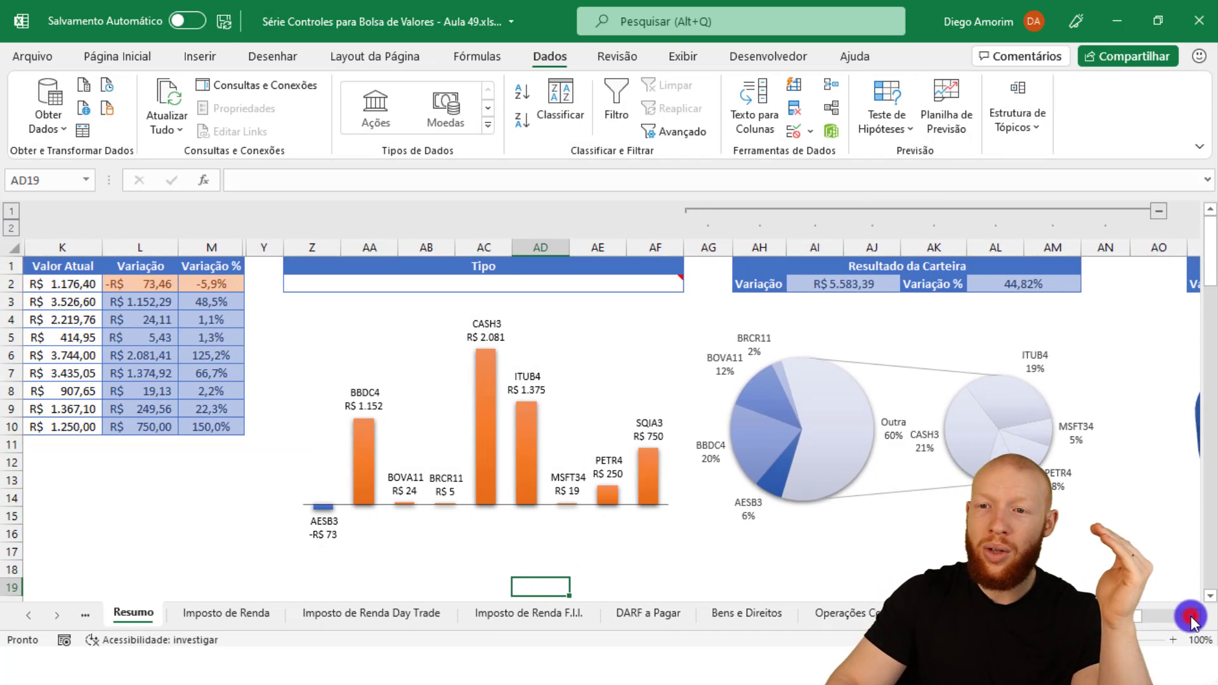
pyautogui.click(1163, 213)
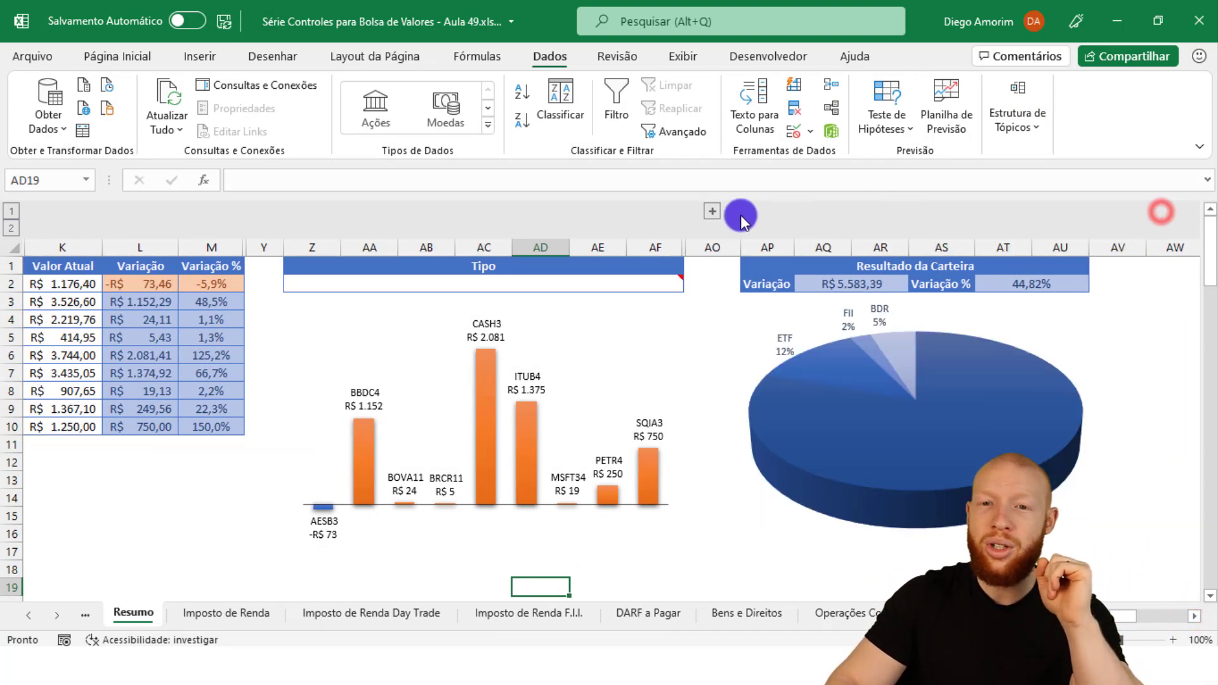
pyautogui.click(716, 211)
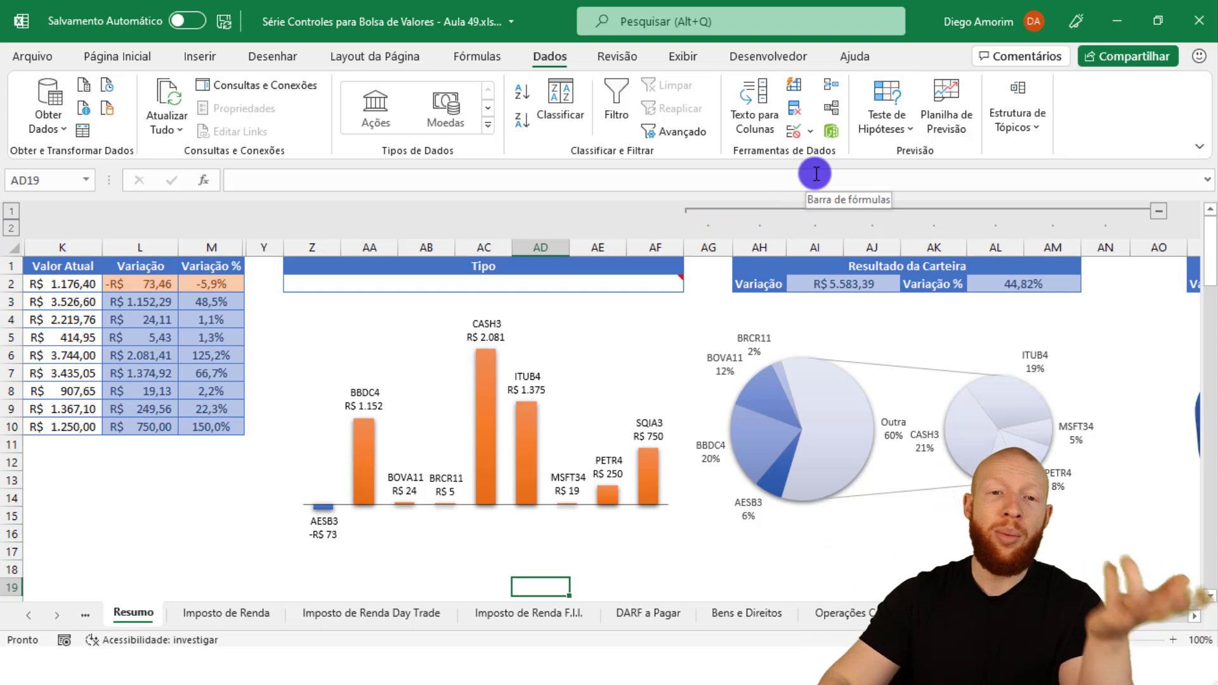
pyautogui.moveTo(204, 247); pyautogui.dragTo(254, 247)
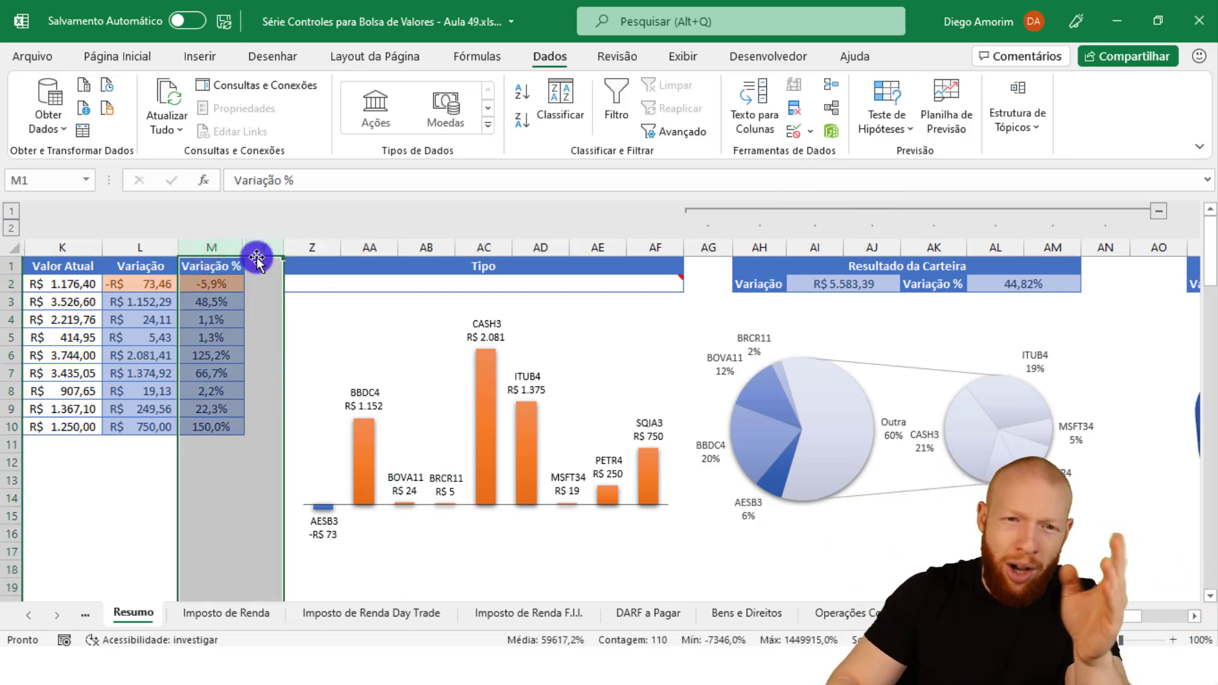
pyautogui.click(247, 283)
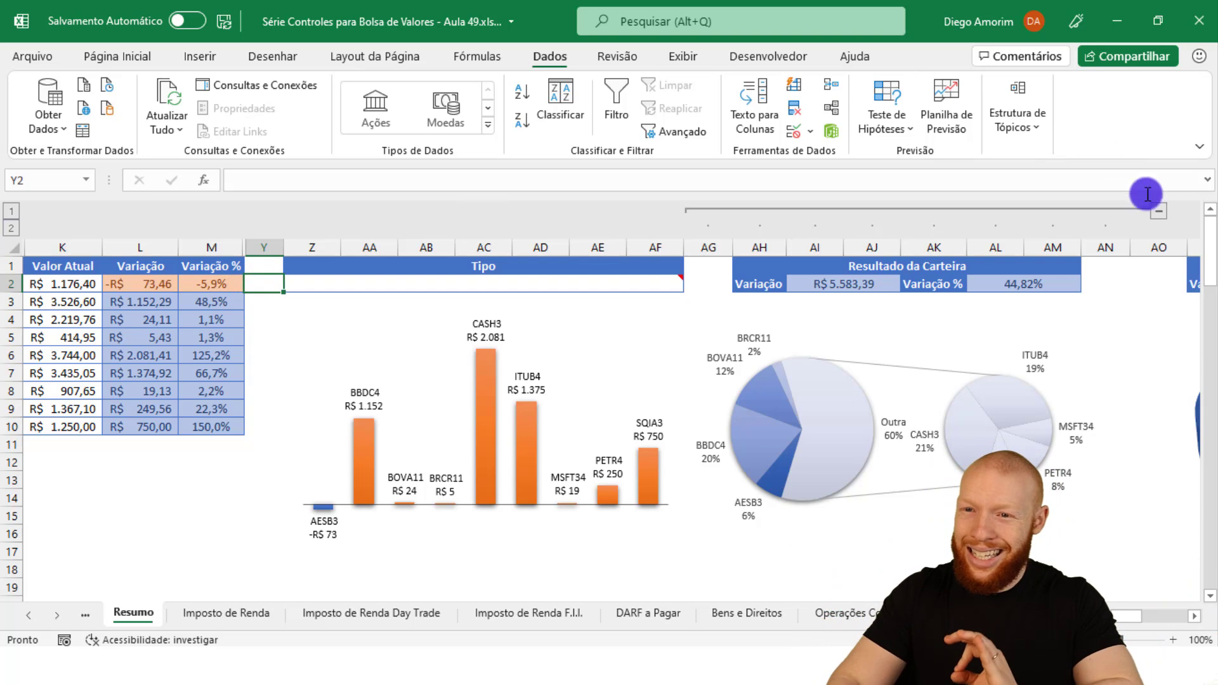
pyautogui.click(1165, 215)
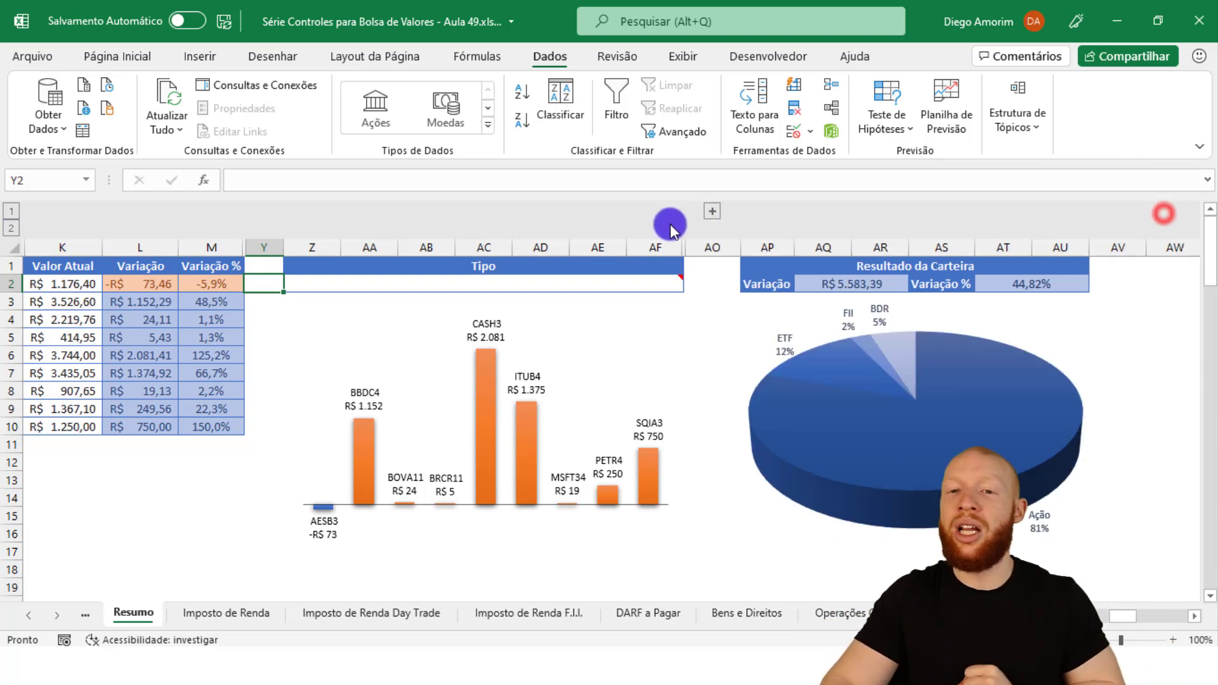
pyautogui.click(714, 215)
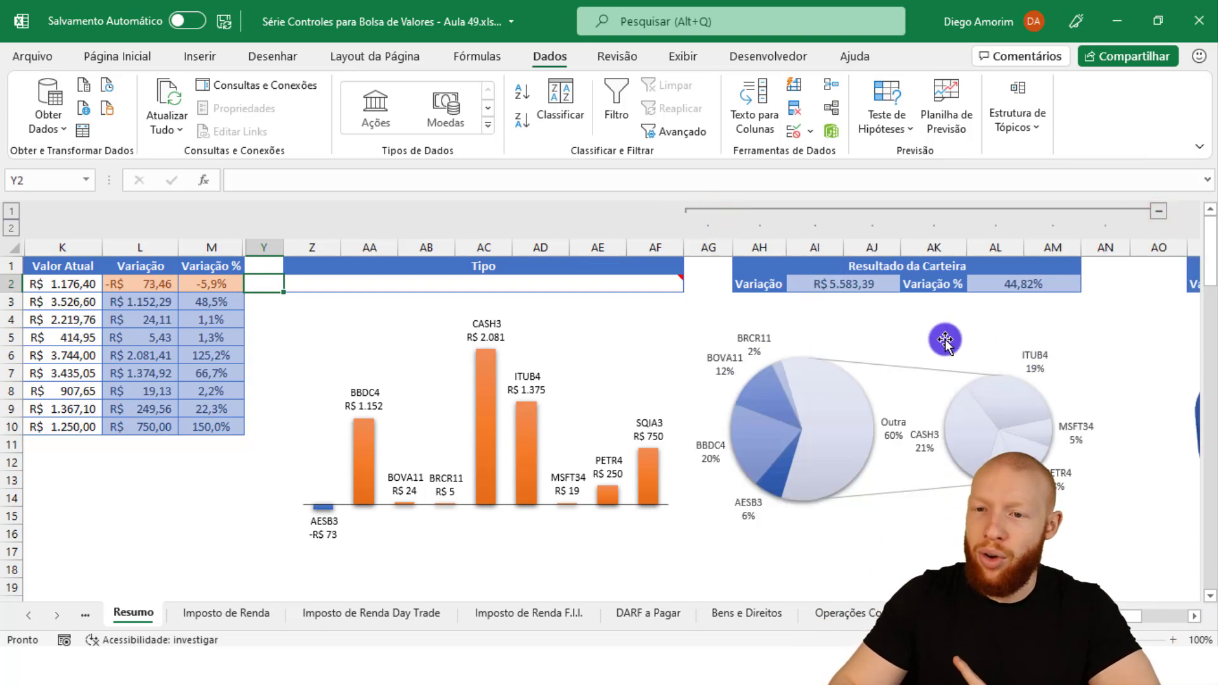
pyautogui.moveTo(1122, 612); pyautogui.dragTo(1121, 614)
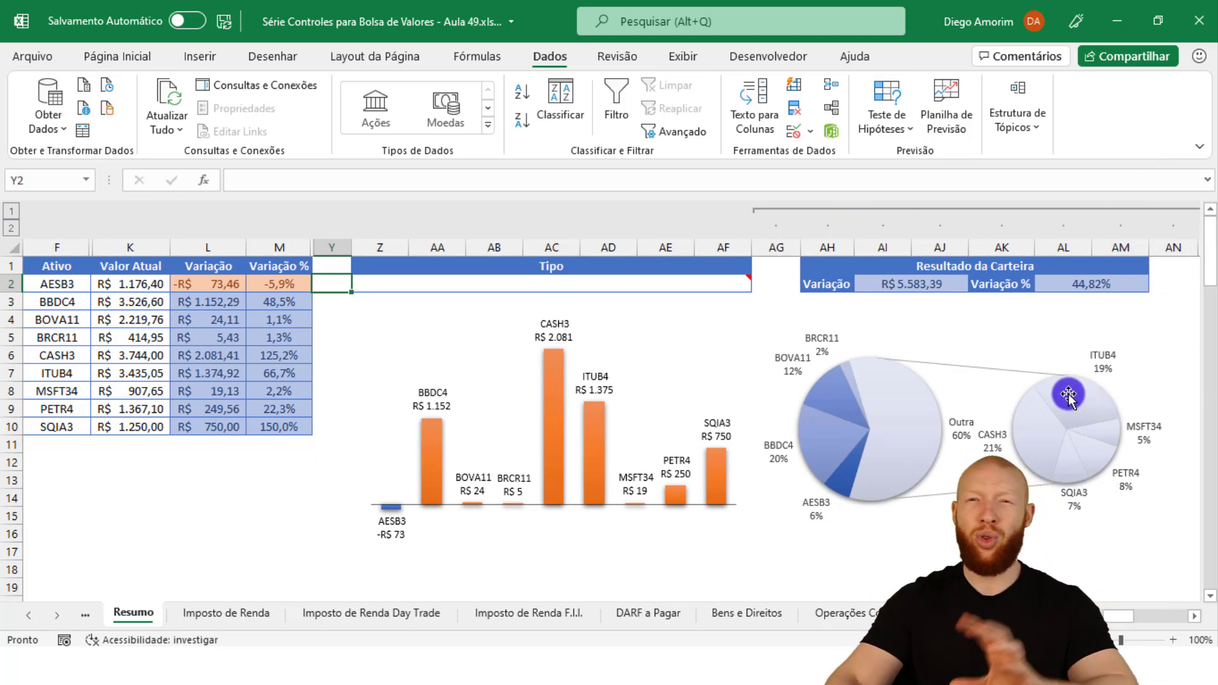
pyautogui.moveTo(1069, 395)
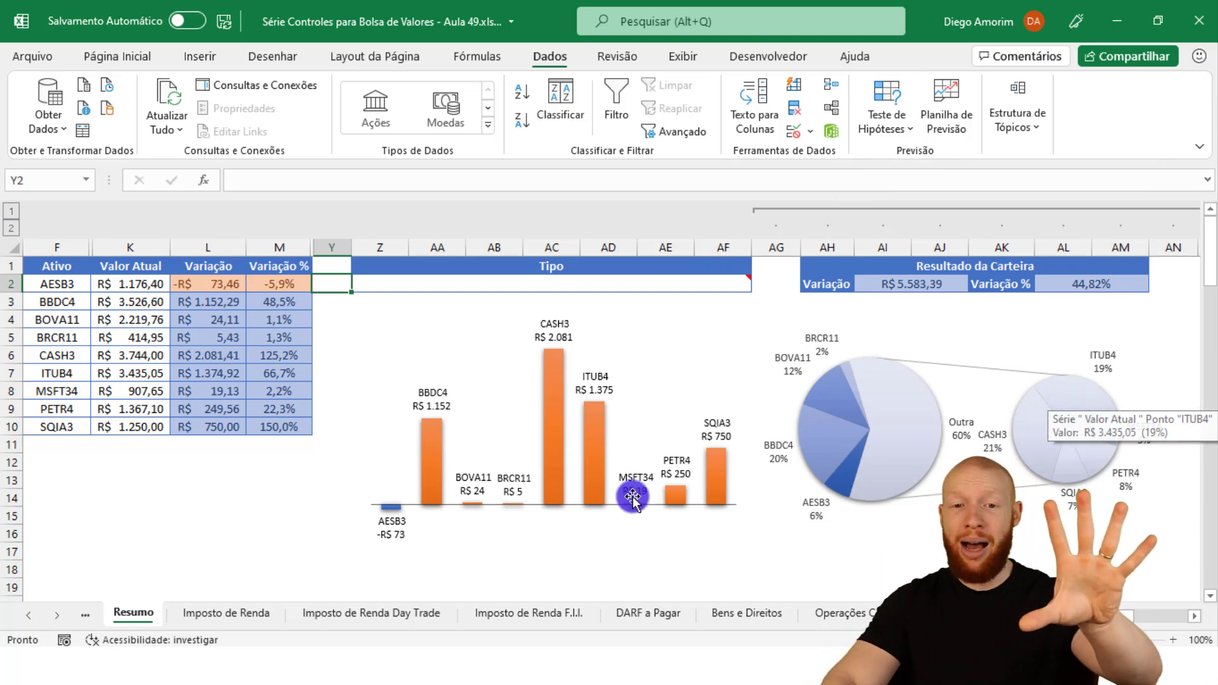
# Narrow the spacer columns AG and AN beside the asset pie chart to the same width, and test their group
pyautogui.click(777, 247)
pyautogui.keyDown('ctrl'); pyautogui.click(1180, 248); pyautogui.keyUp('ctrl')
pyautogui.moveTo(1193, 248); pyautogui.dragTo(1166, 250)
pyautogui.click(1174, 282)
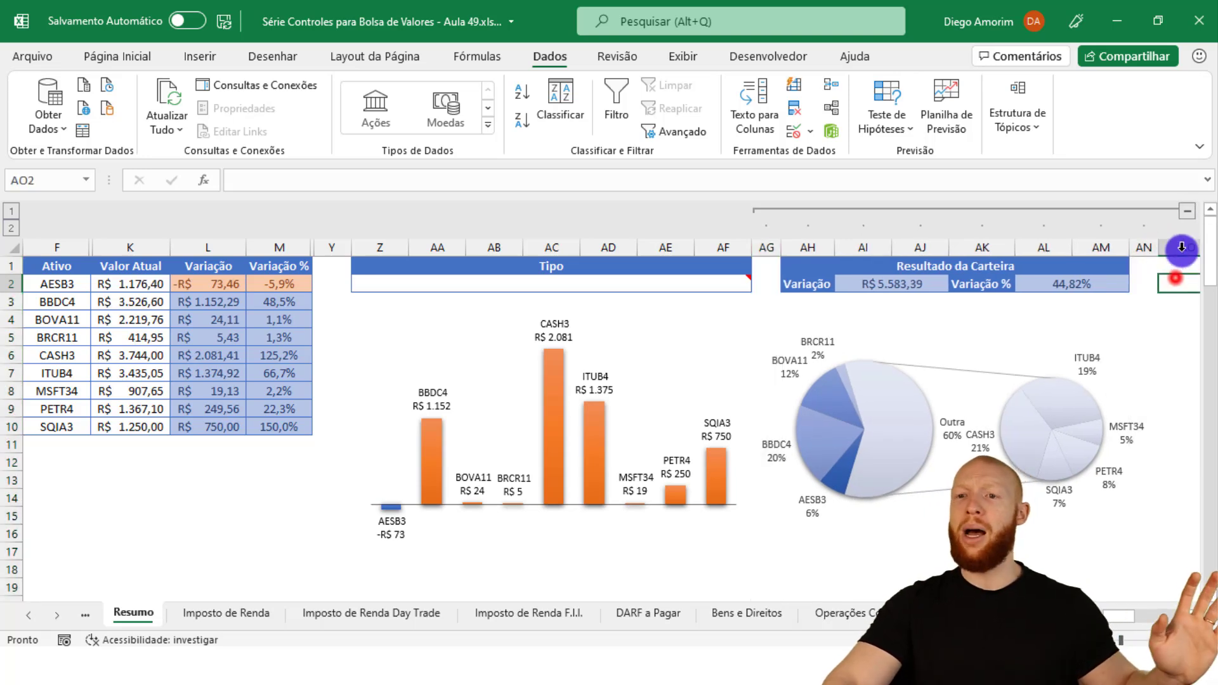
pyautogui.click(1187, 211)
pyautogui.click(780, 211)
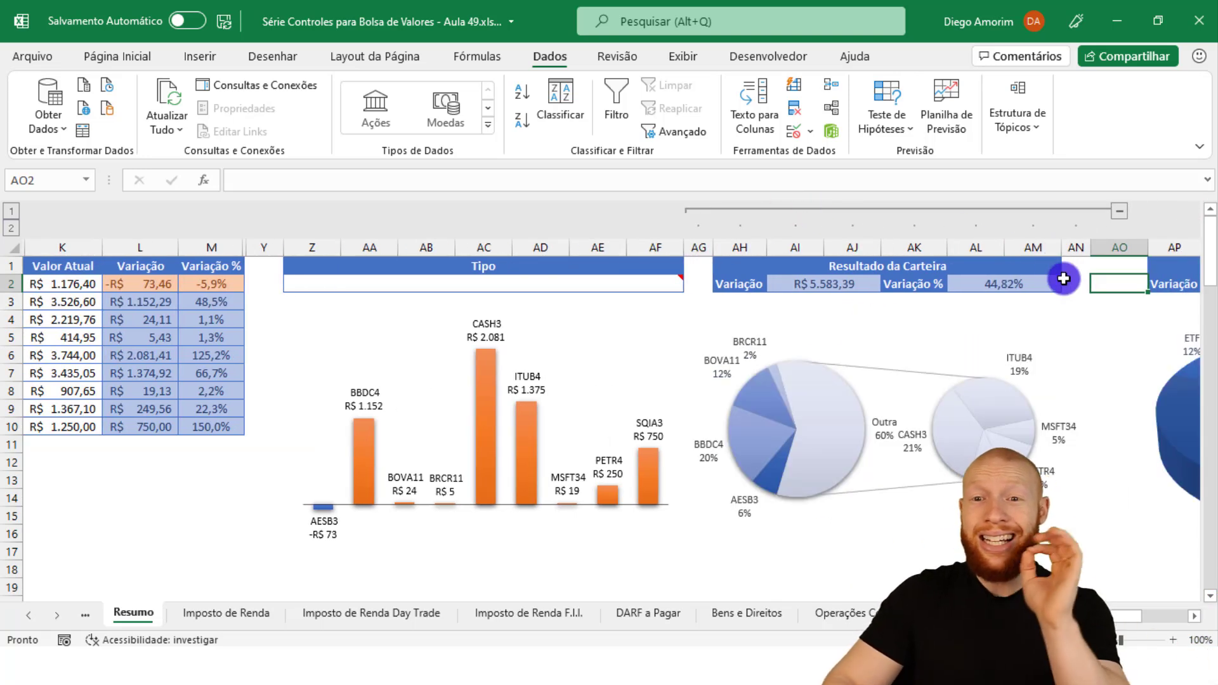
# Narrow the spacer columns AG, AN, AO and AV around both pie charts to one equal width
pyautogui.moveTo(1129, 625); pyautogui.dragTo(1162, 619)
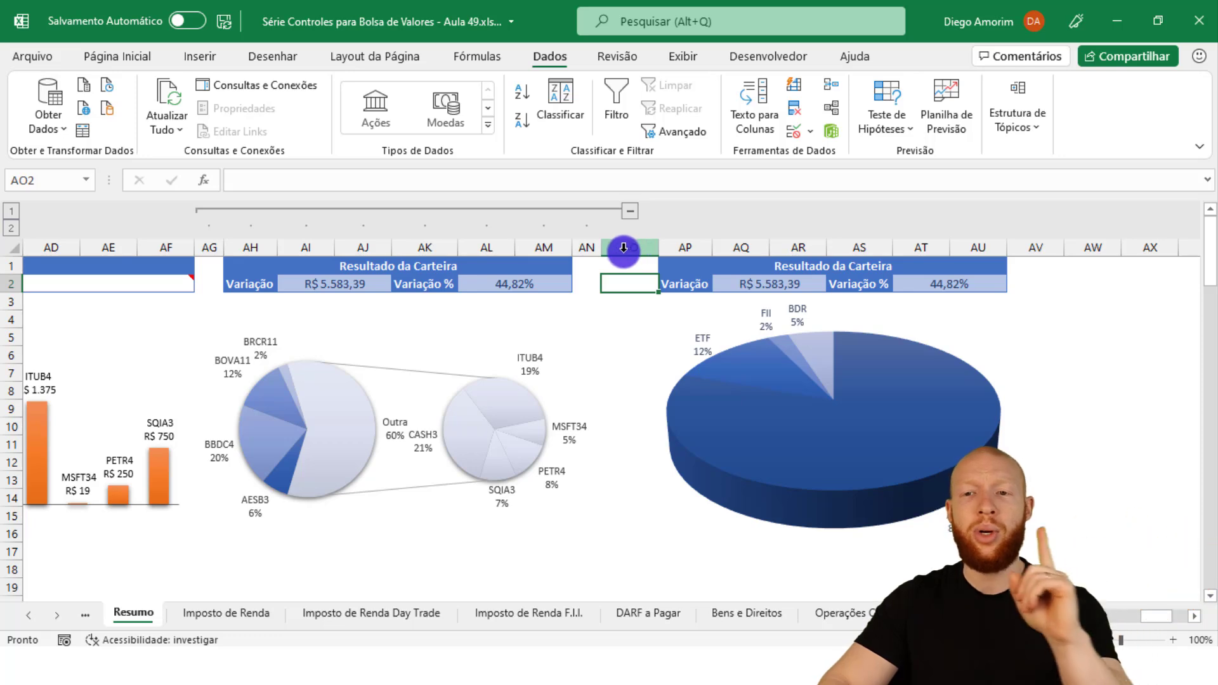
pyautogui.click(582, 245)
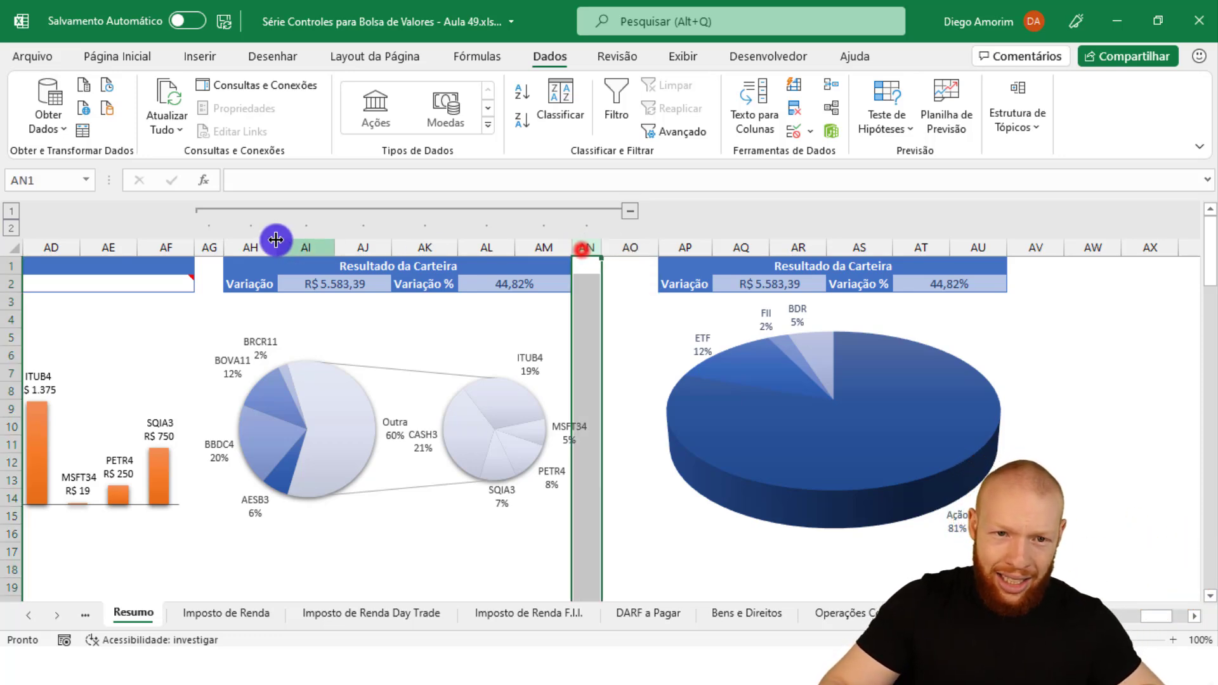
pyautogui.keyDown('ctrl'); pyautogui.click(210, 248); pyautogui.keyUp('ctrl')
pyautogui.keyDown('ctrl'); pyautogui.click(651, 243); pyautogui.keyUp('ctrl')
pyautogui.keyDown('ctrl'); pyautogui.click(1037, 247); pyautogui.keyUp('ctrl')
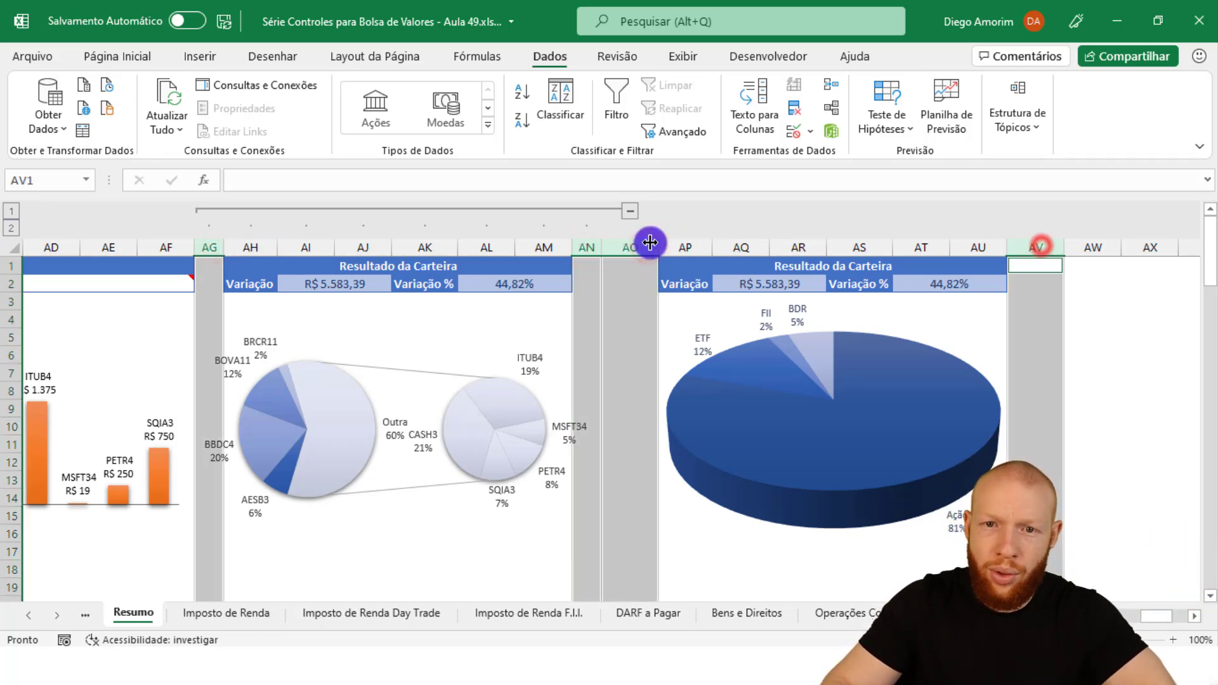
pyautogui.moveTo(606, 247); pyautogui.dragTo(604, 247)
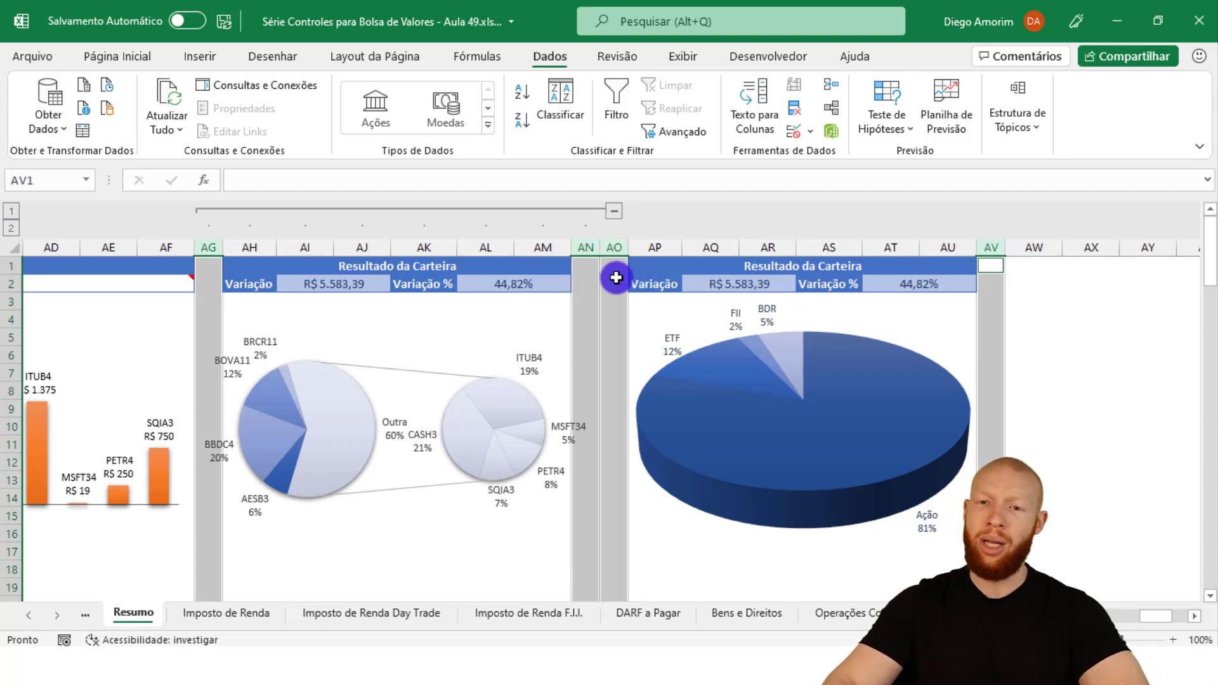
pyautogui.click(616, 277)
# Try grouping columns AO through AV around the asset-type pie chart, and undo that grouping
pyautogui.moveTo(618, 243); pyautogui.dragTo(991, 246)
pyautogui.click(1026, 125)
pyautogui.click(970, 179)
pyautogui.click(1072, 328)
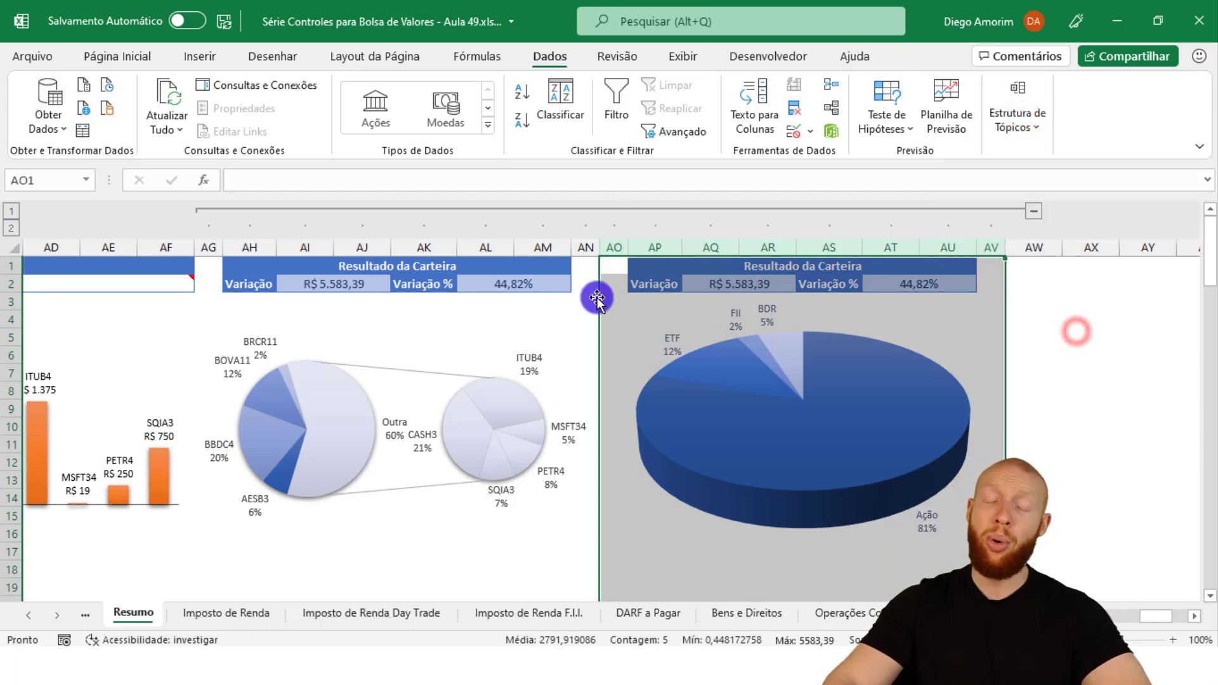
pyautogui.click(604, 265)
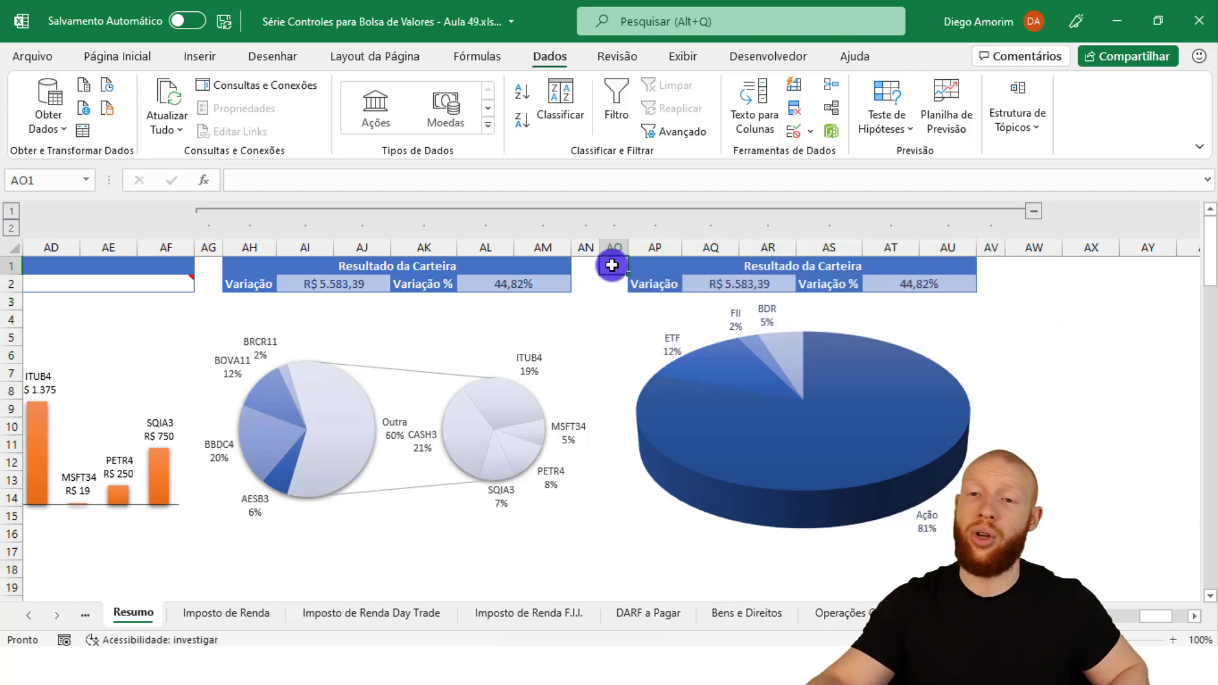
pyautogui.hotkey('ctrl', 'z')
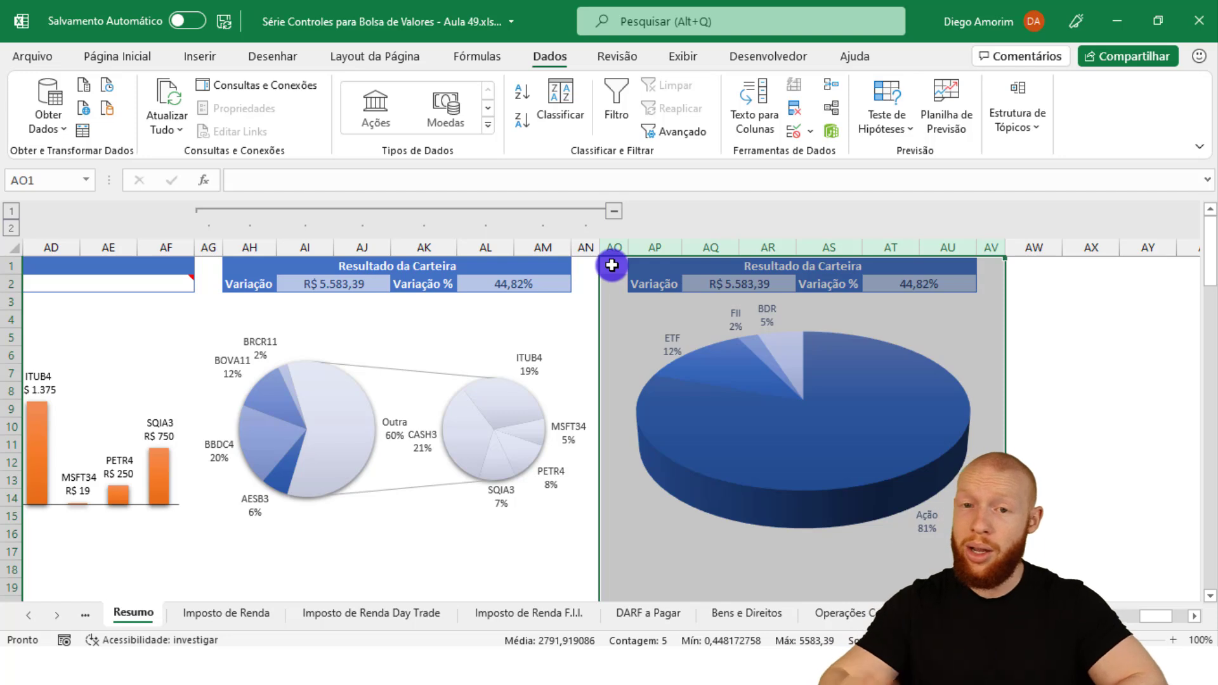
# Insert a blank separator column at AO between the two pie charts and ungroup columns AG through AO
pyautogui.click(609, 243)
pyautogui.hotkey('ctrl', '+')
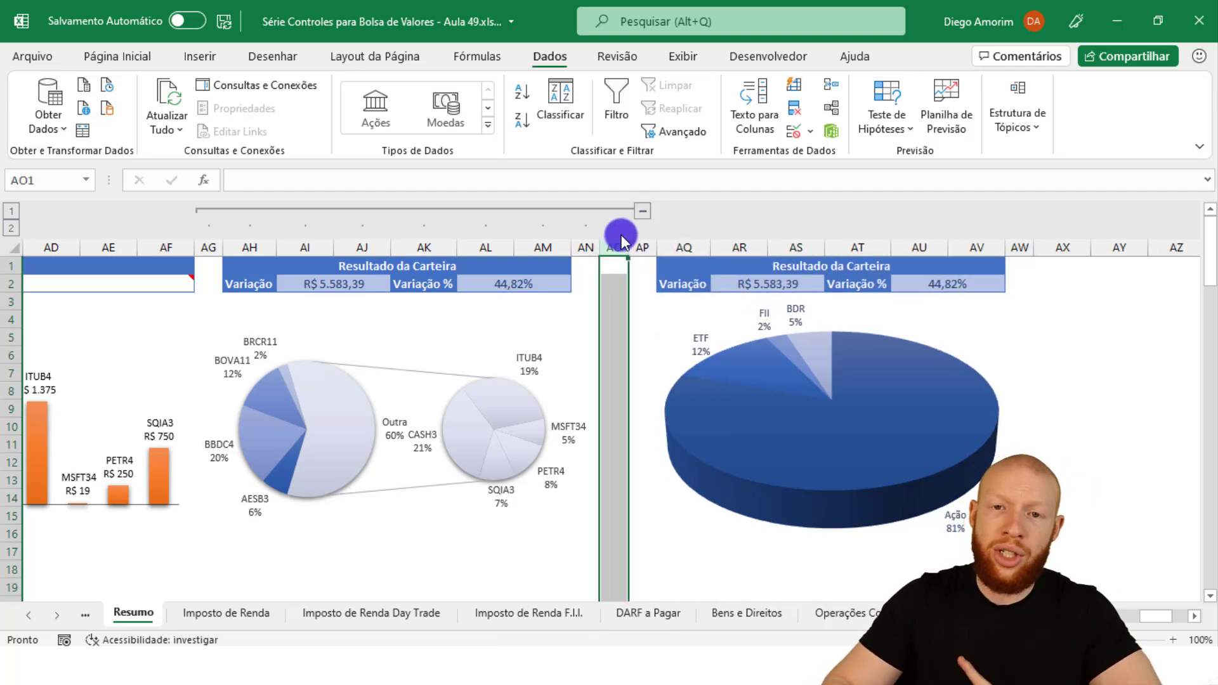
pyautogui.moveTo(615, 243); pyautogui.dragTo(197, 244)
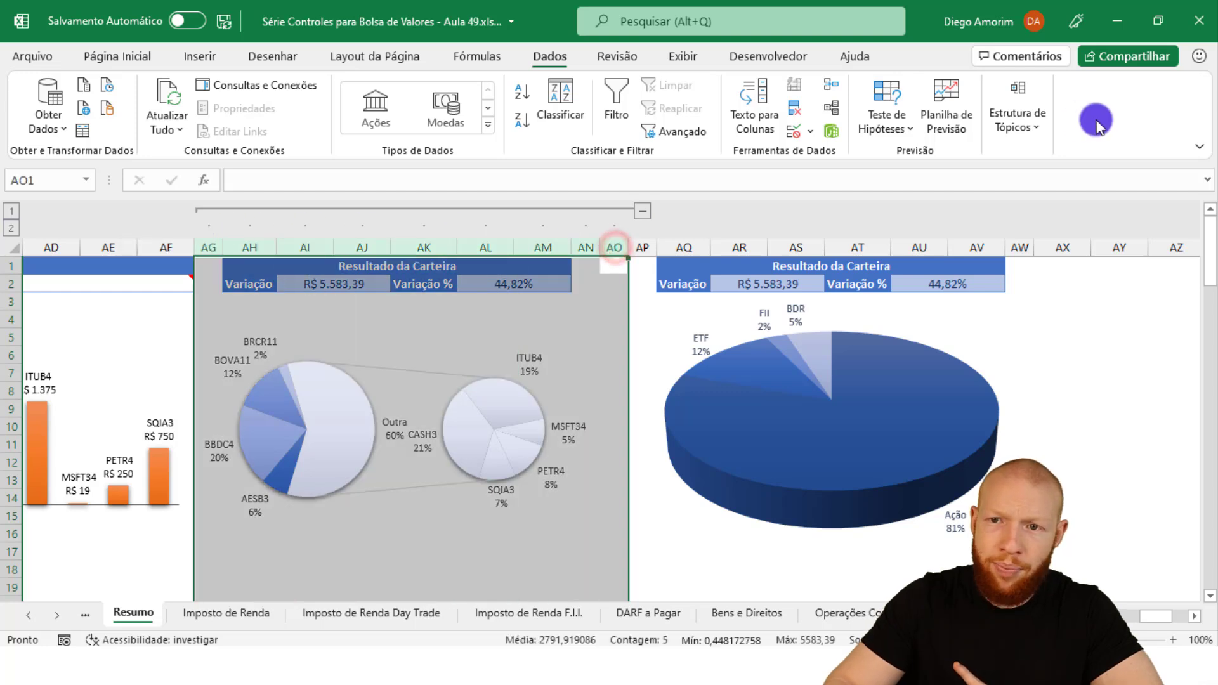
pyautogui.click(1009, 108)
pyautogui.click(1031, 190)
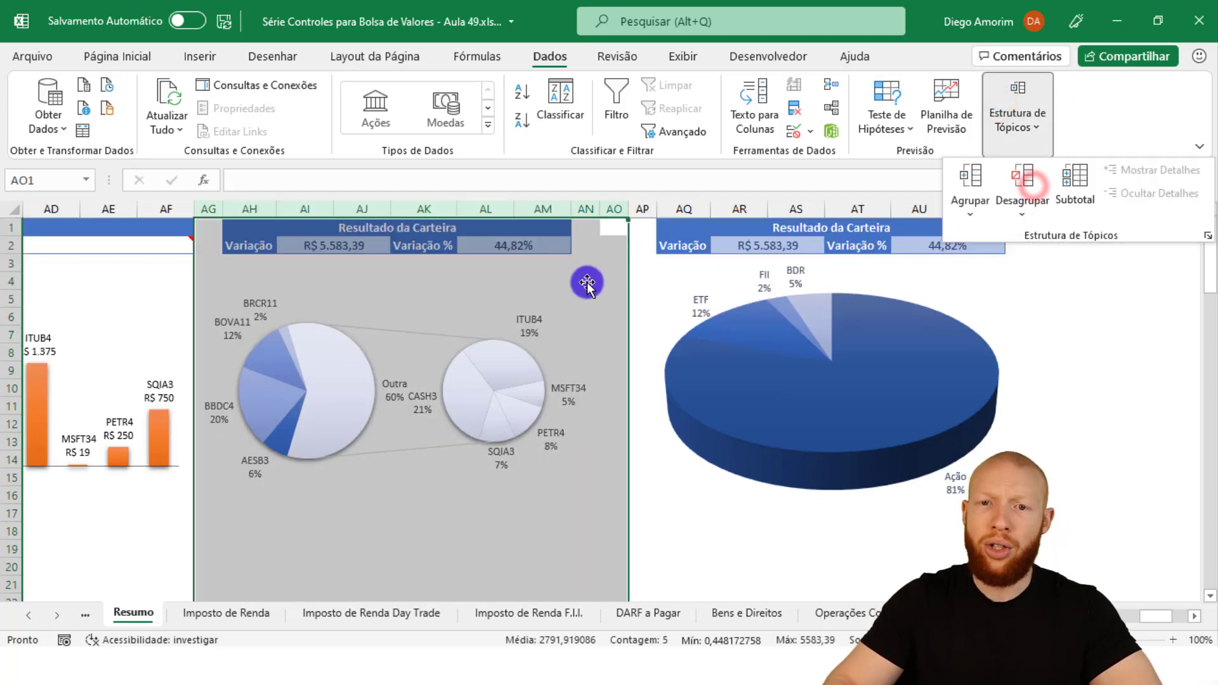
# Group columns AG through AN around the asset pie chart again, leaving the separator column AO out
pyautogui.click(586, 203)
pyautogui.moveTo(586, 203); pyautogui.dragTo(218, 201)
pyautogui.click(1033, 97)
pyautogui.click(969, 189)
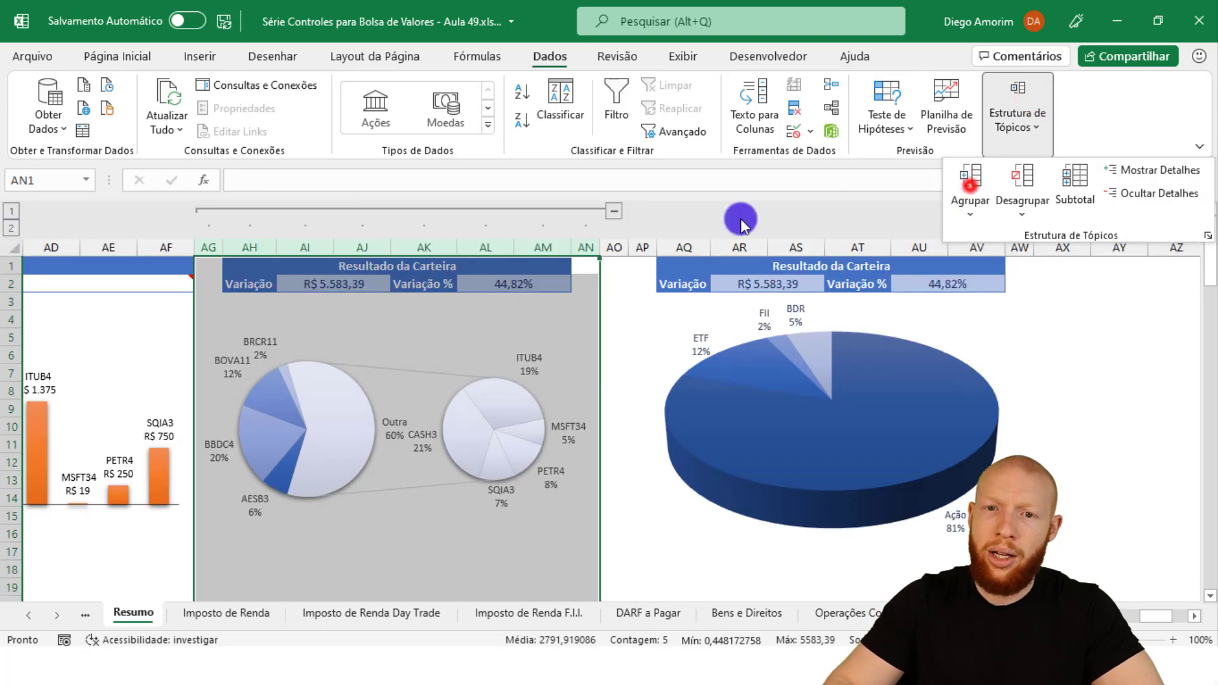
# Group columns AP through AW, which hold the asset-type pie chart and its portfolio result table
pyautogui.moveTo(646, 248); pyautogui.dragTo(1011, 241)
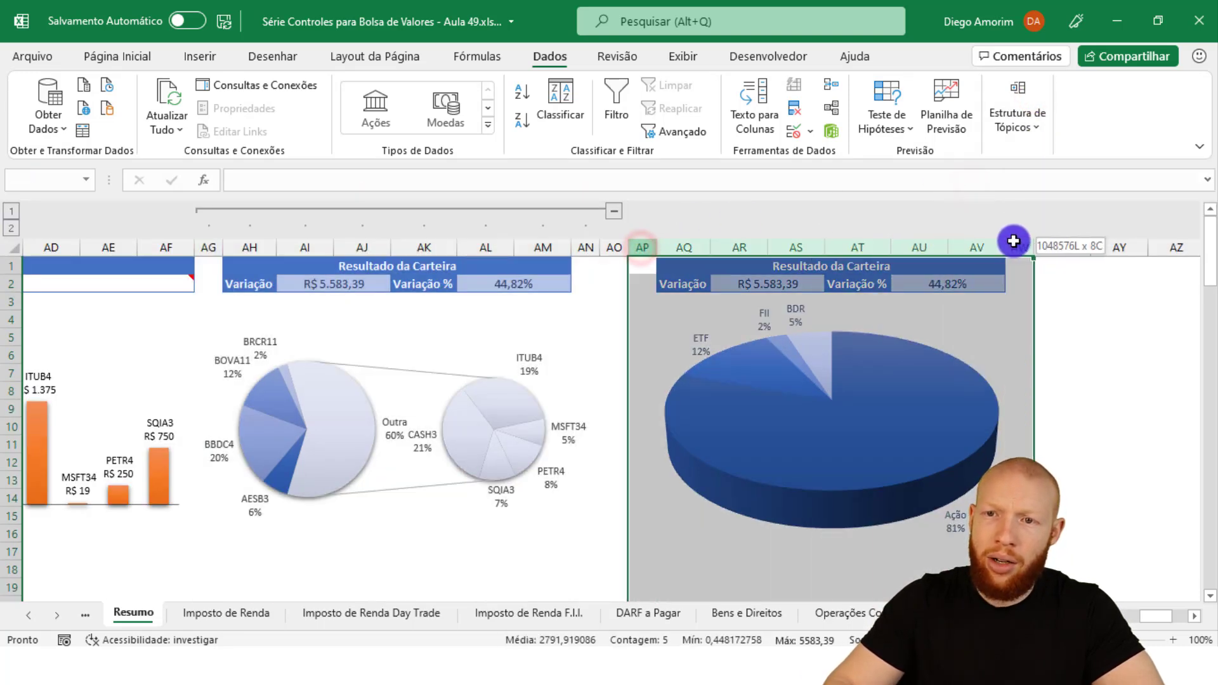
pyautogui.click(1009, 127)
pyautogui.click(971, 182)
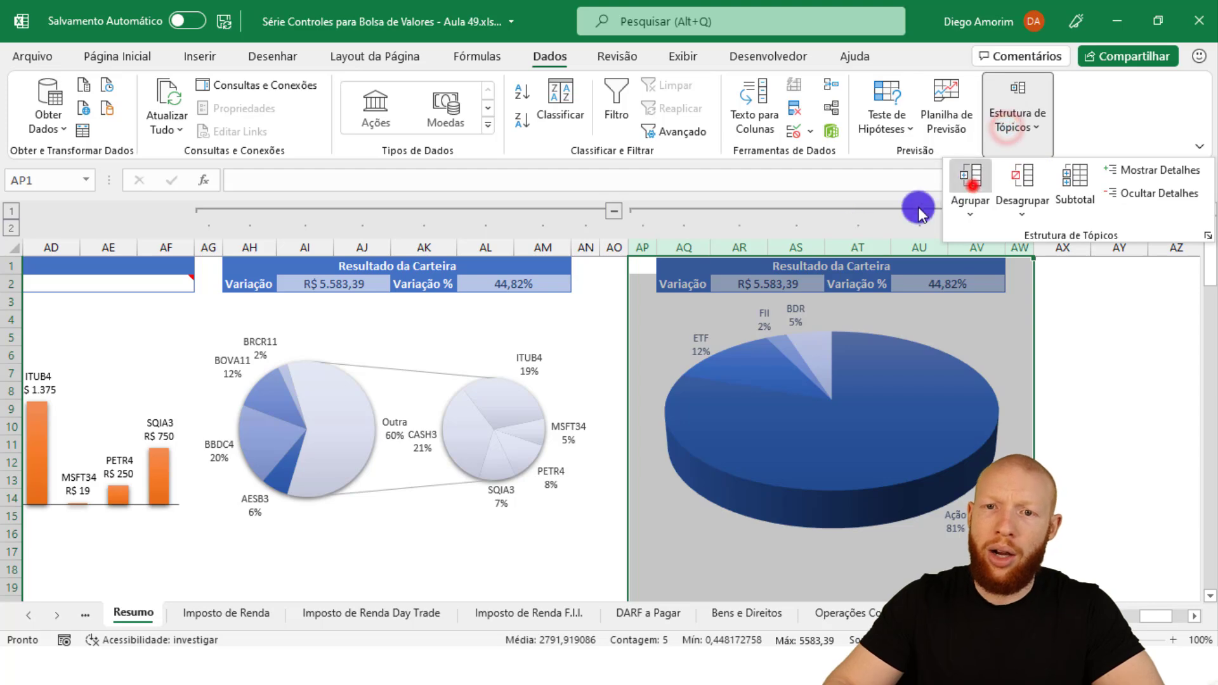
pyautogui.click(618, 278)
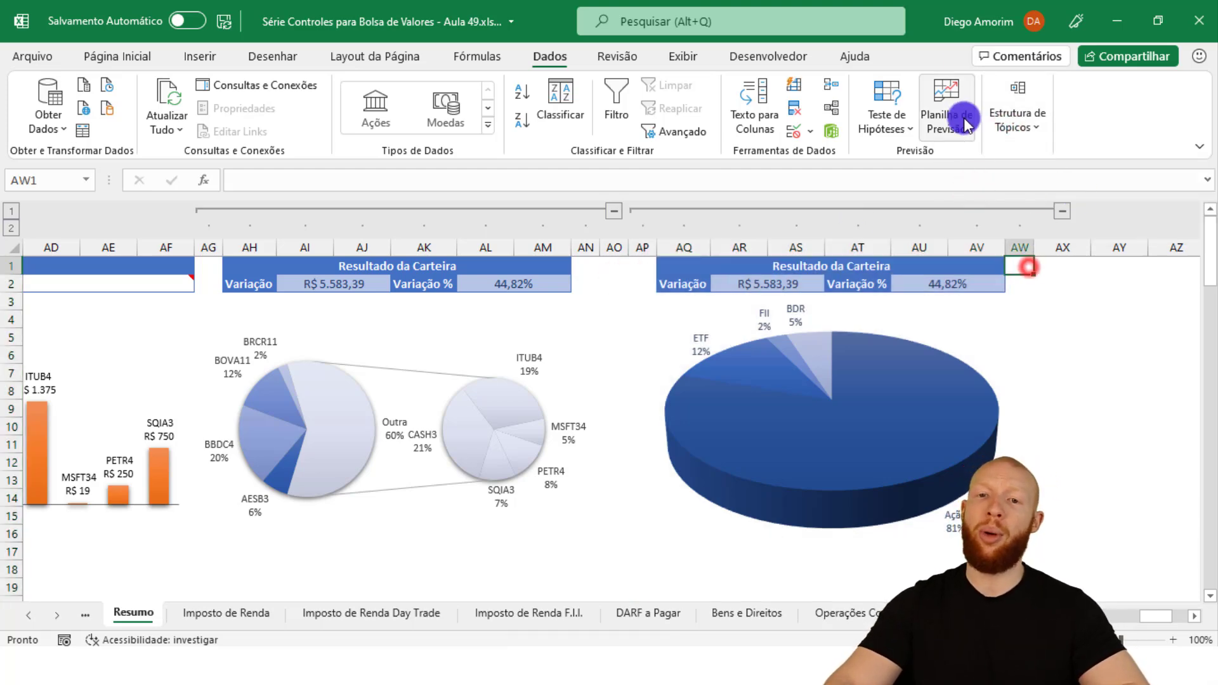
# Test collapsing and expanding the group of columns AG through AN, and leave it collapsed
pyautogui.hotkey('ctrl', 'Home')
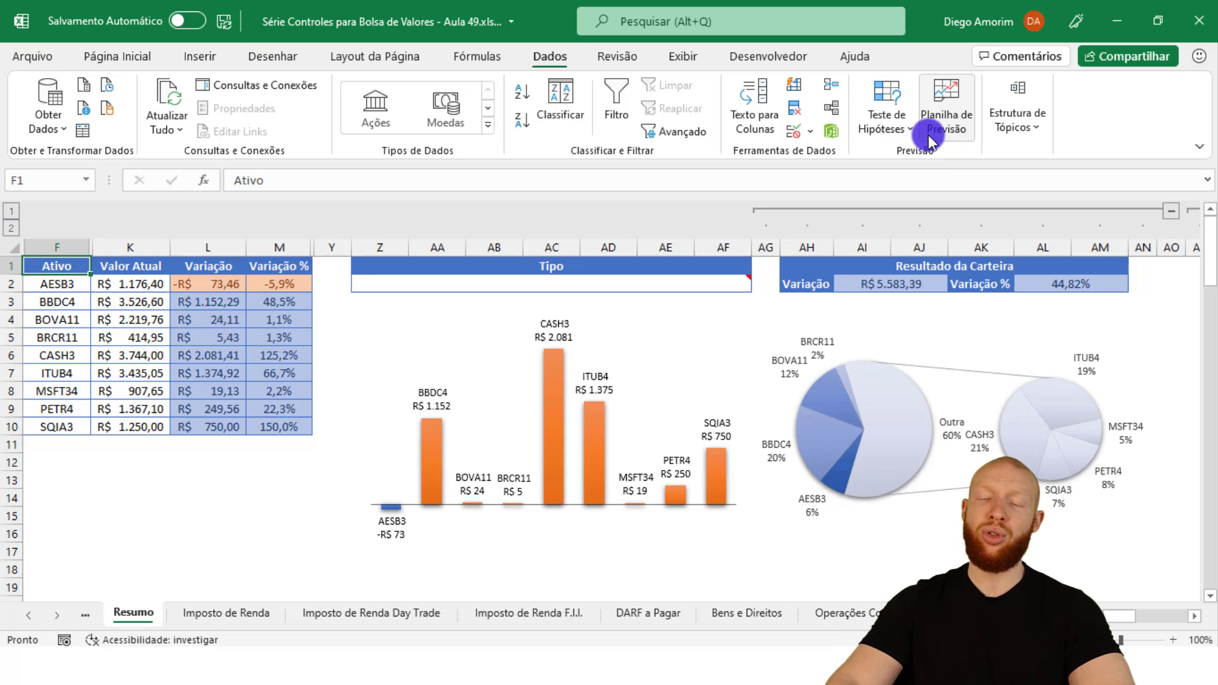
pyautogui.click(1174, 211)
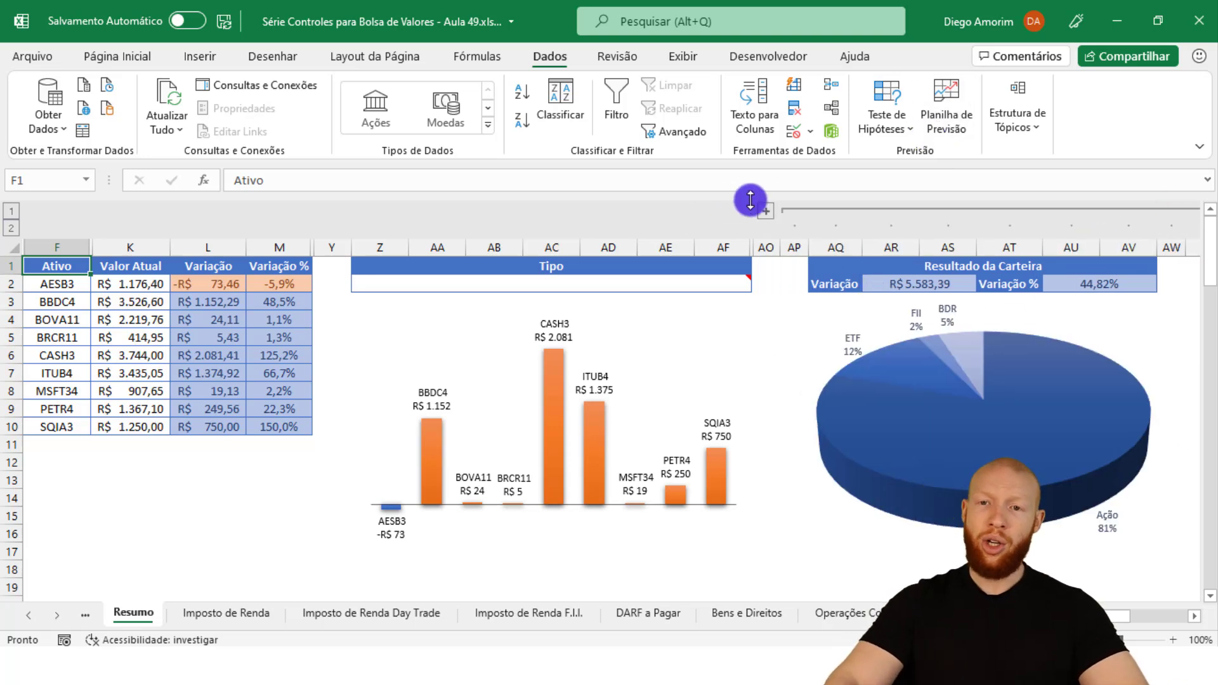
pyautogui.click(769, 210)
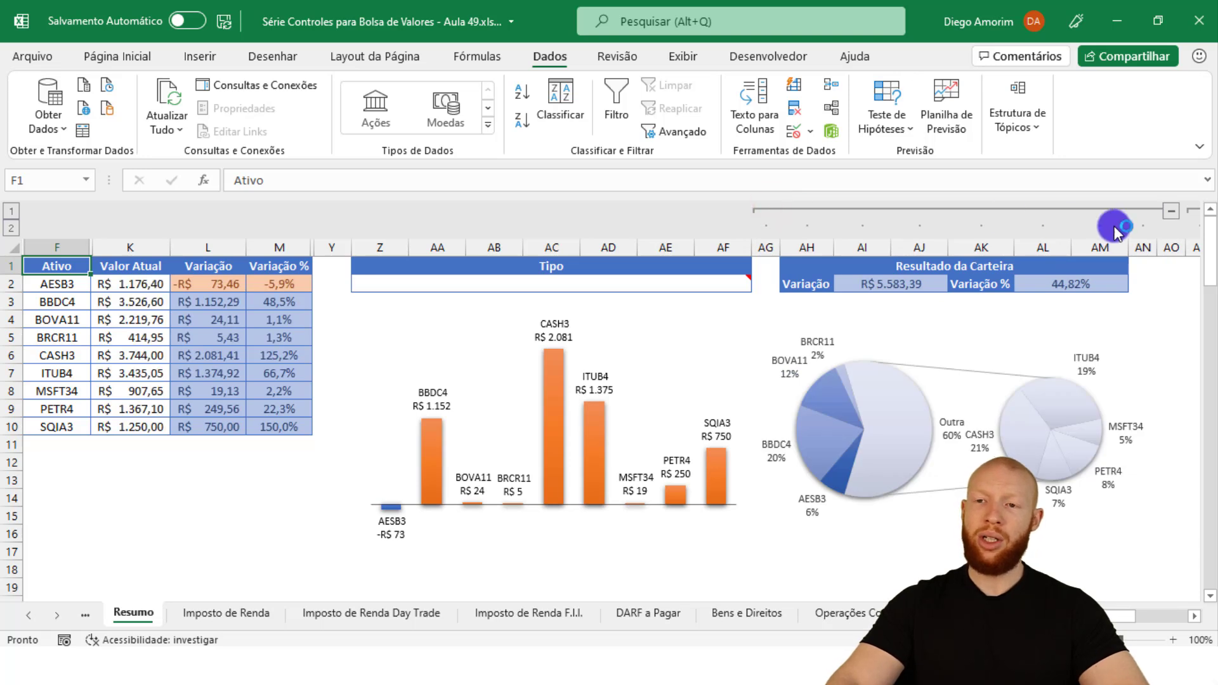
pyautogui.click(1175, 211)
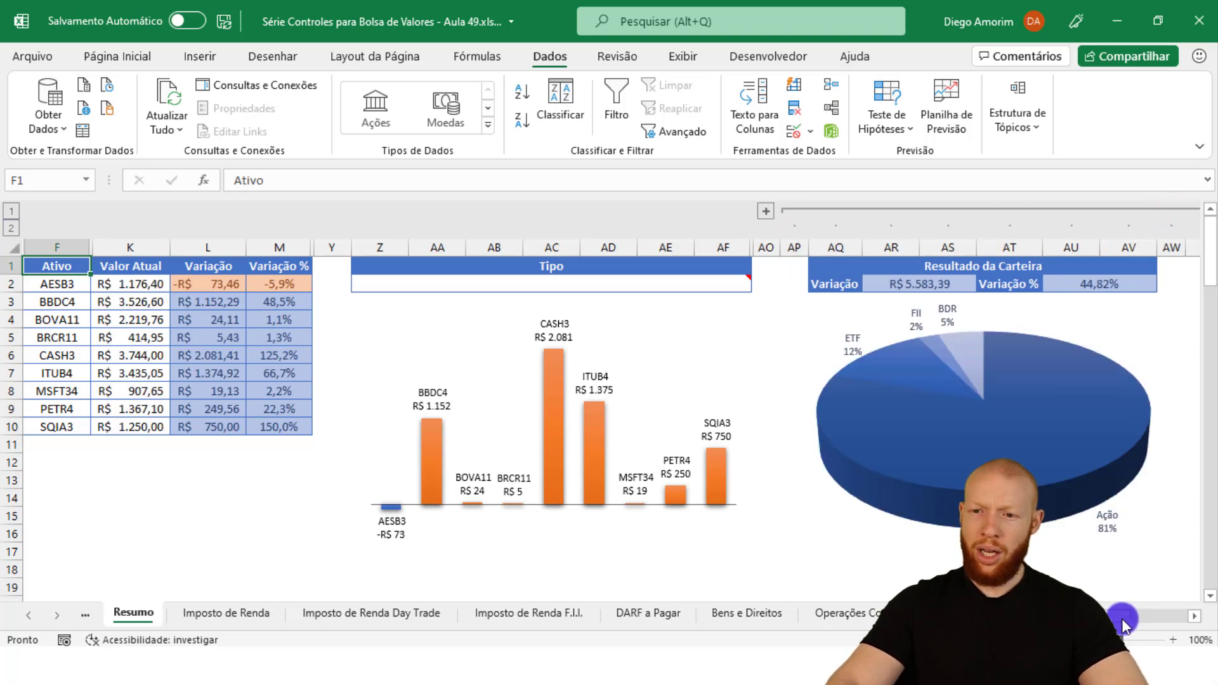
# Narrow the spacer columns AP and AW on either side of the asset-type pie chart together to 1,43 (15 pixels)
pyautogui.moveTo(1125, 626); pyautogui.dragTo(1137, 624)
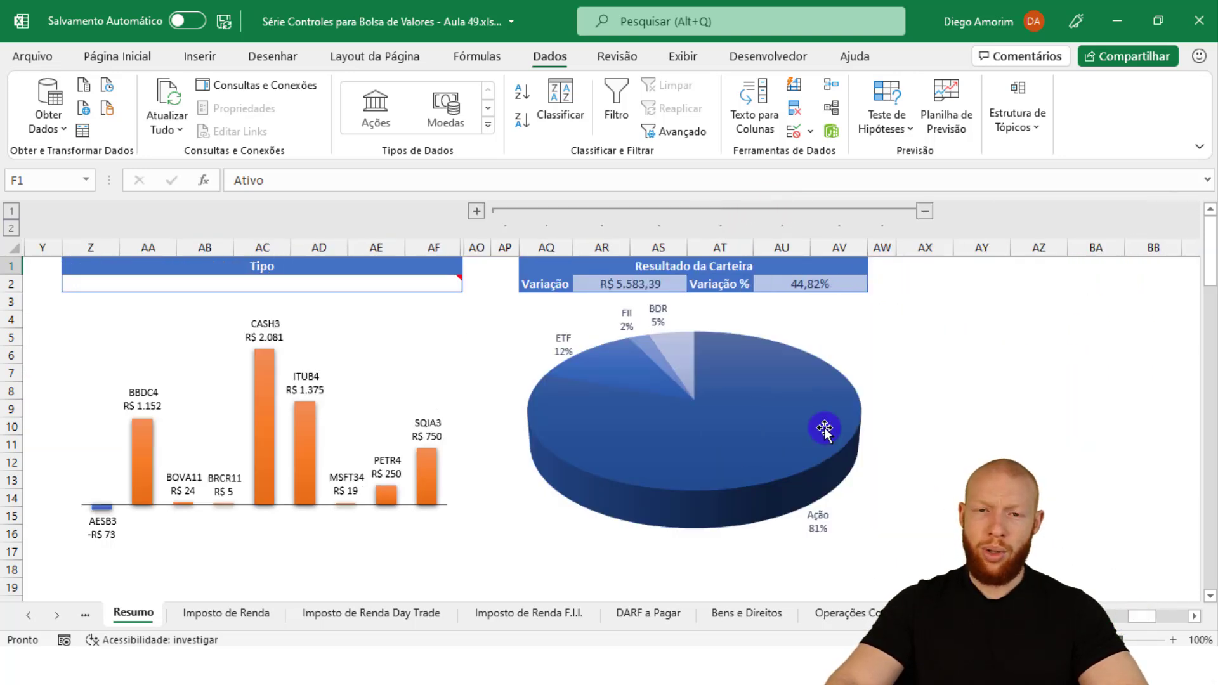
pyautogui.click(505, 247)
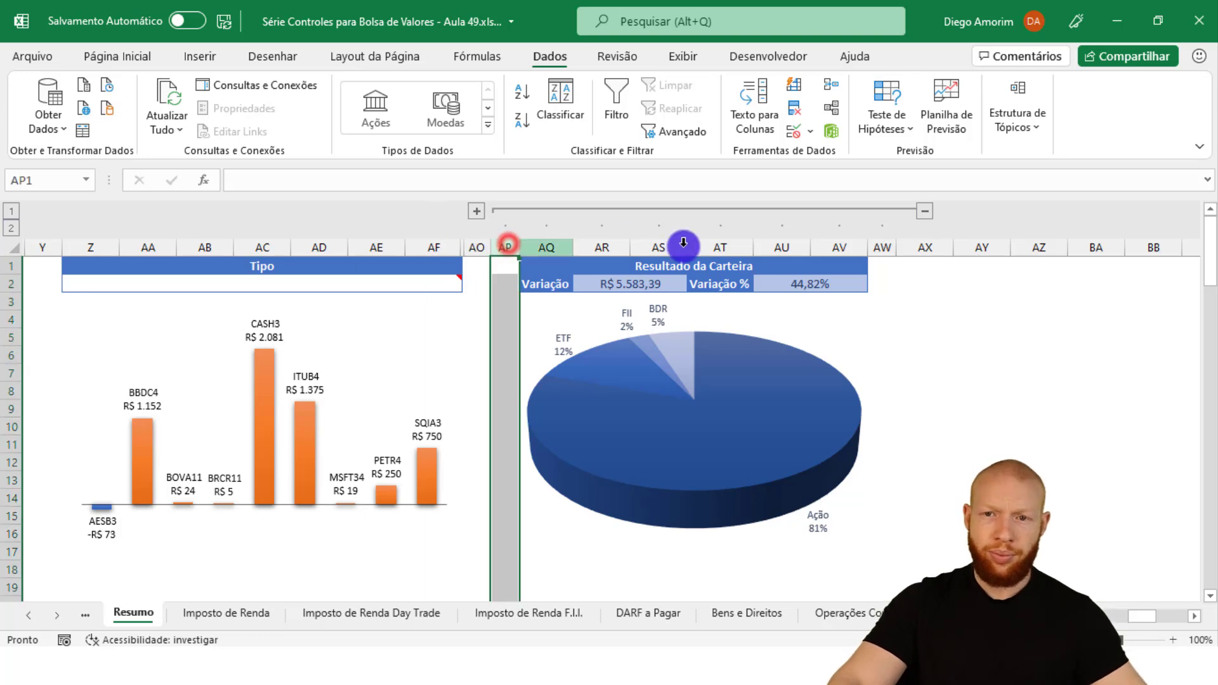
pyautogui.keyDown('ctrl'); pyautogui.click(885, 252); pyautogui.keyUp('ctrl')
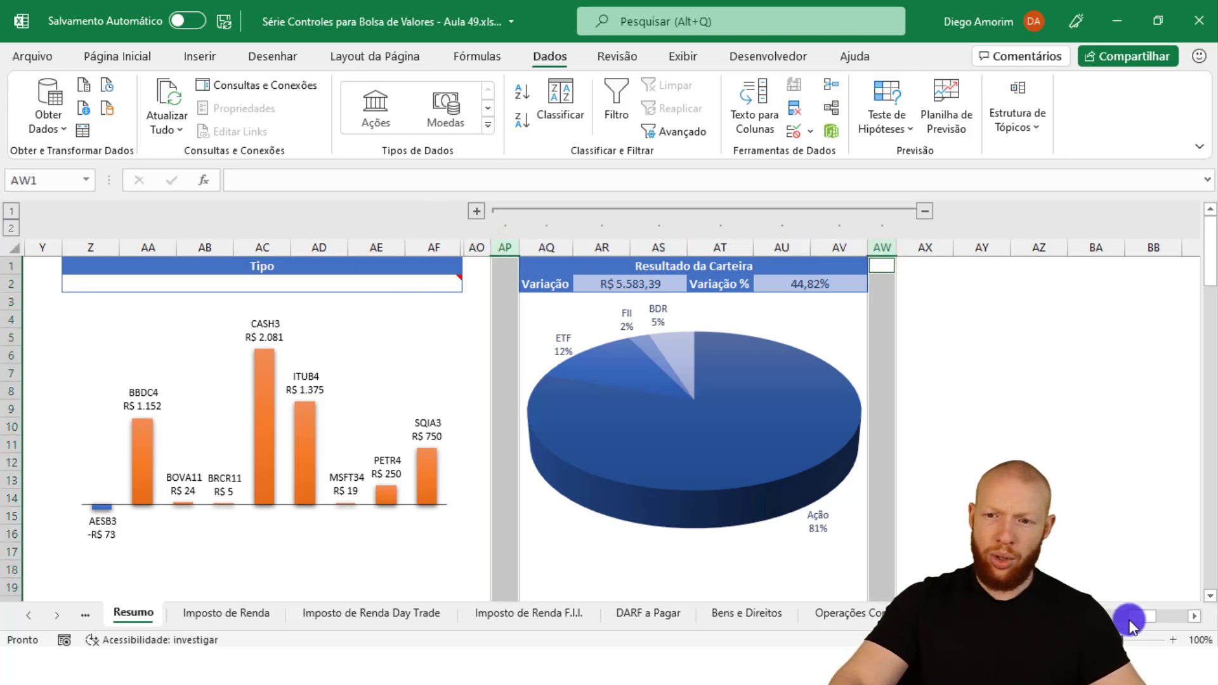
pyautogui.moveTo(1126, 625); pyautogui.dragTo(1136, 615)
pyautogui.moveTo(810, 246); pyautogui.dragTo(794, 246)
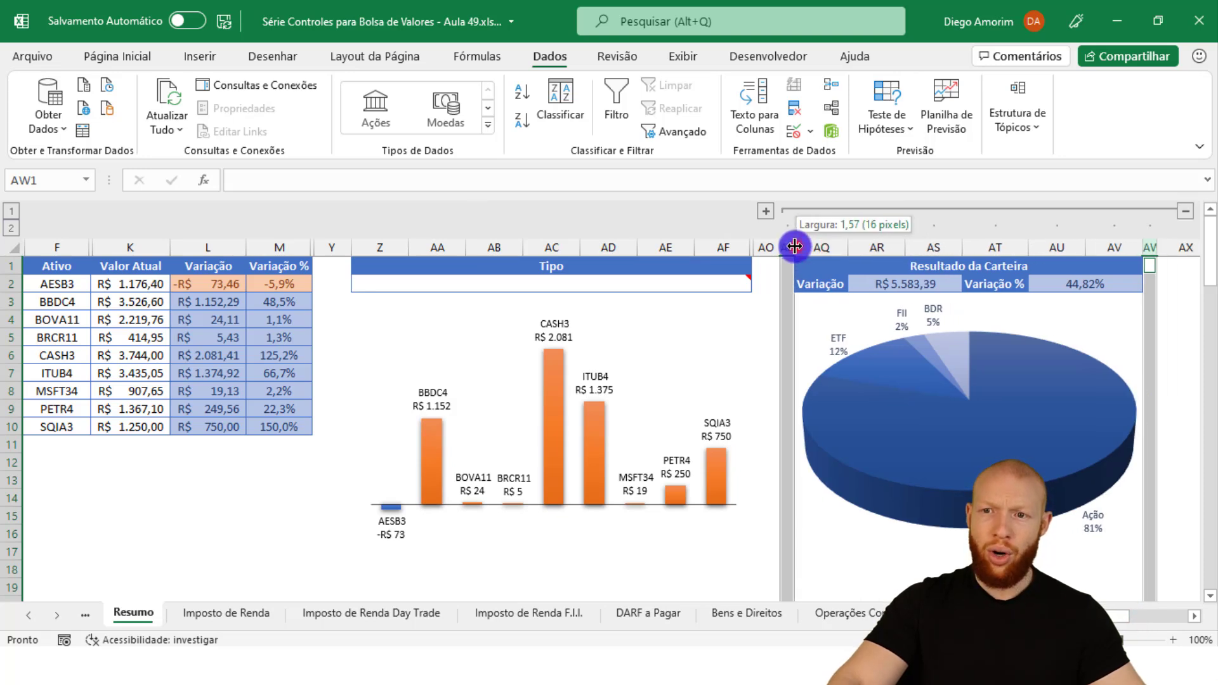
# Test collapsing and expanding the two pie charts' column groups, leaving the group AP through AW expanded
pyautogui.click(1181, 286)
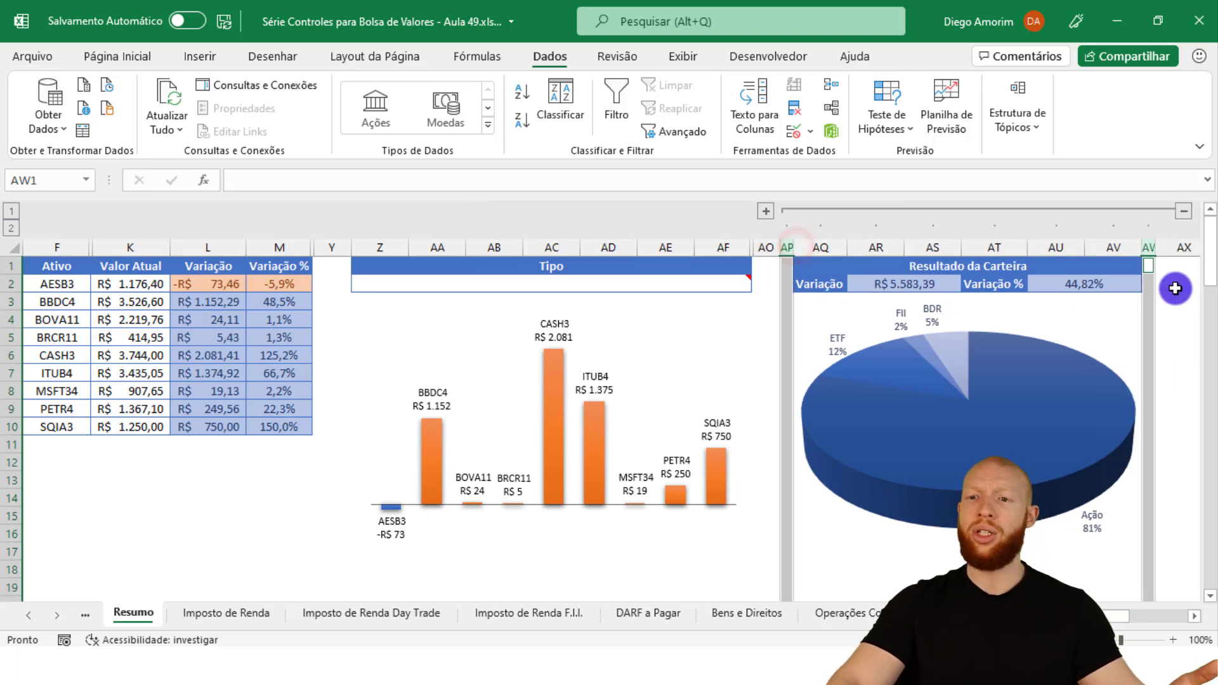
pyautogui.click(1178, 209)
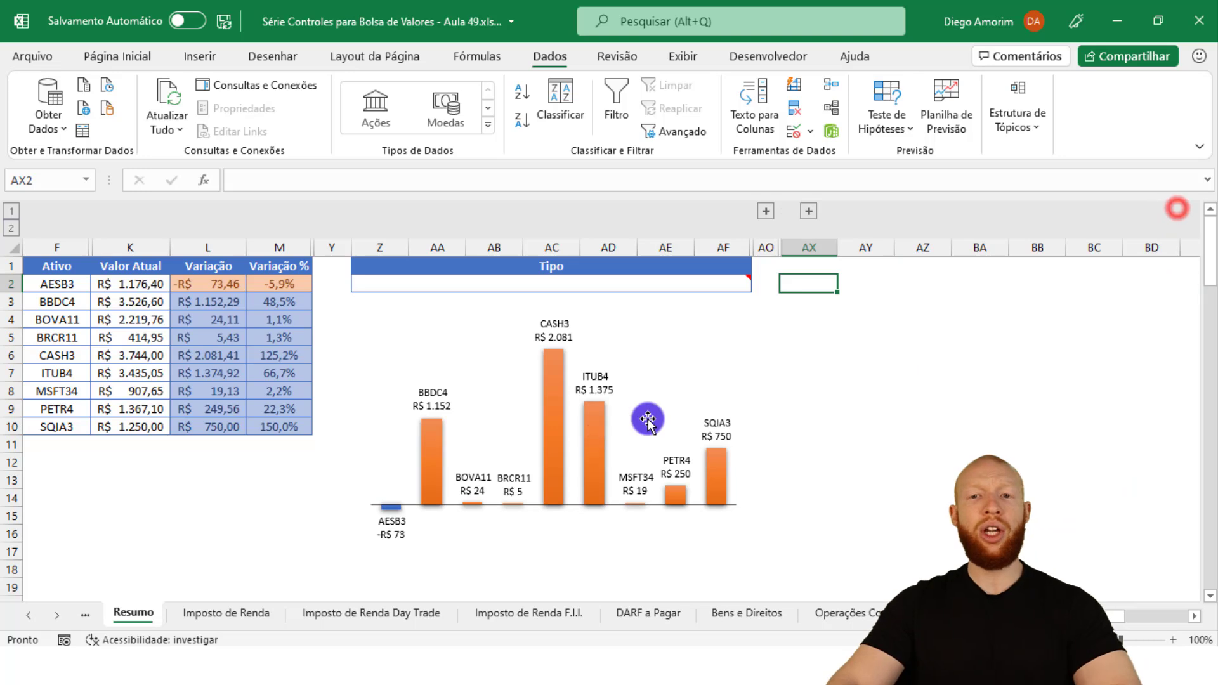
pyautogui.click(768, 214)
pyautogui.click(1179, 209)
pyautogui.click(811, 212)
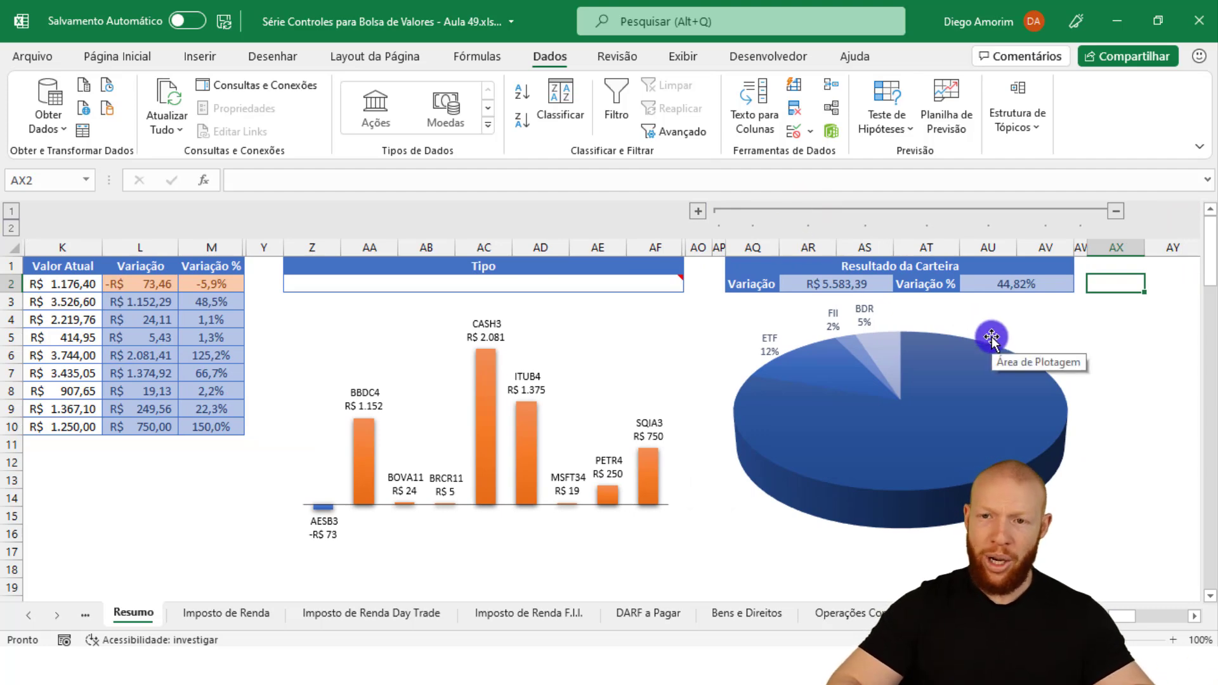
# Set column AX to the same 1,43 (15 pixels) width as the neighbouring spacer column AW
pyautogui.hotkey('ctrl', 'Home')
pyautogui.hscroll(2, 1145, 356)
pyautogui.click(1047, 271)
pyautogui.click(1028, 244)
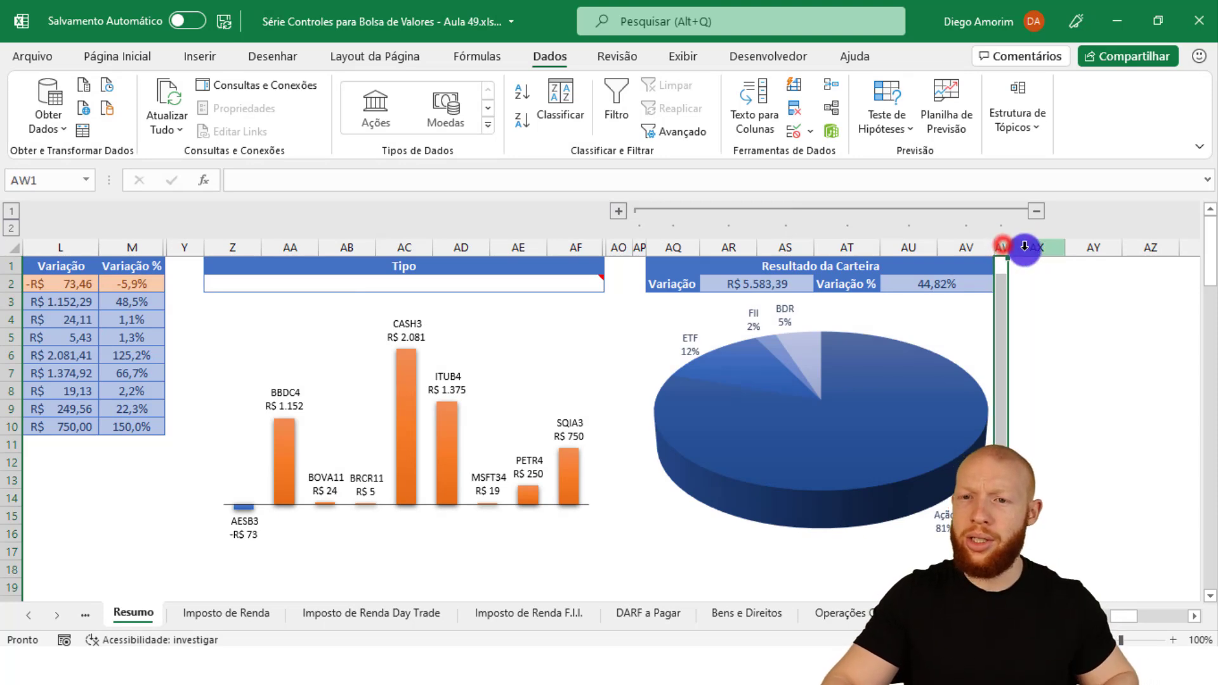
pyautogui.moveTo(1009, 249); pyautogui.dragTo(1009, 248)
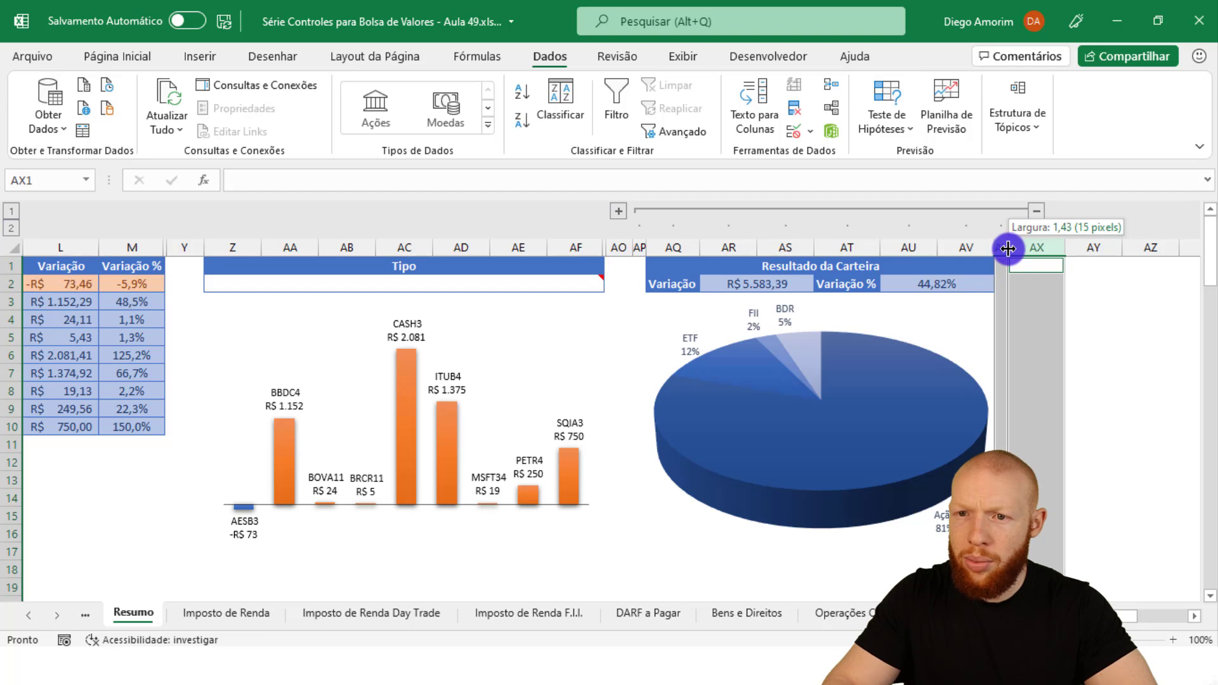
pyautogui.moveTo(1008, 248); pyautogui.dragTo(1009, 250)
pyautogui.click(1033, 279)
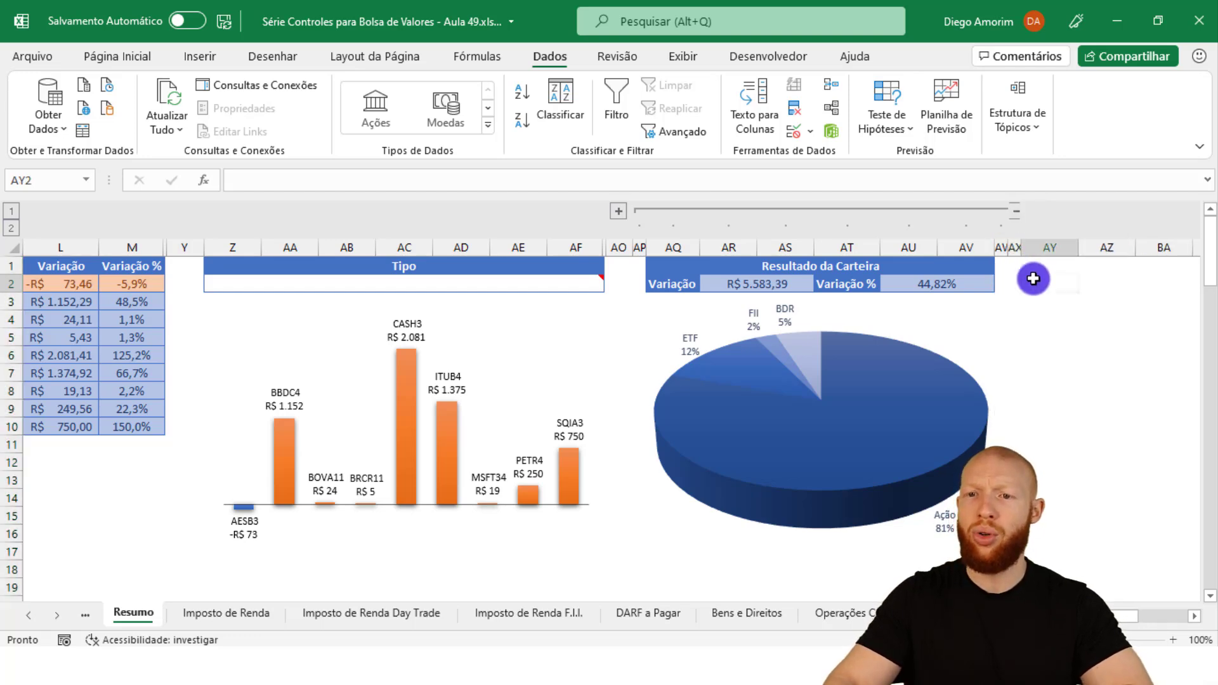
pyautogui.hotkey('ctrl', 'Home')
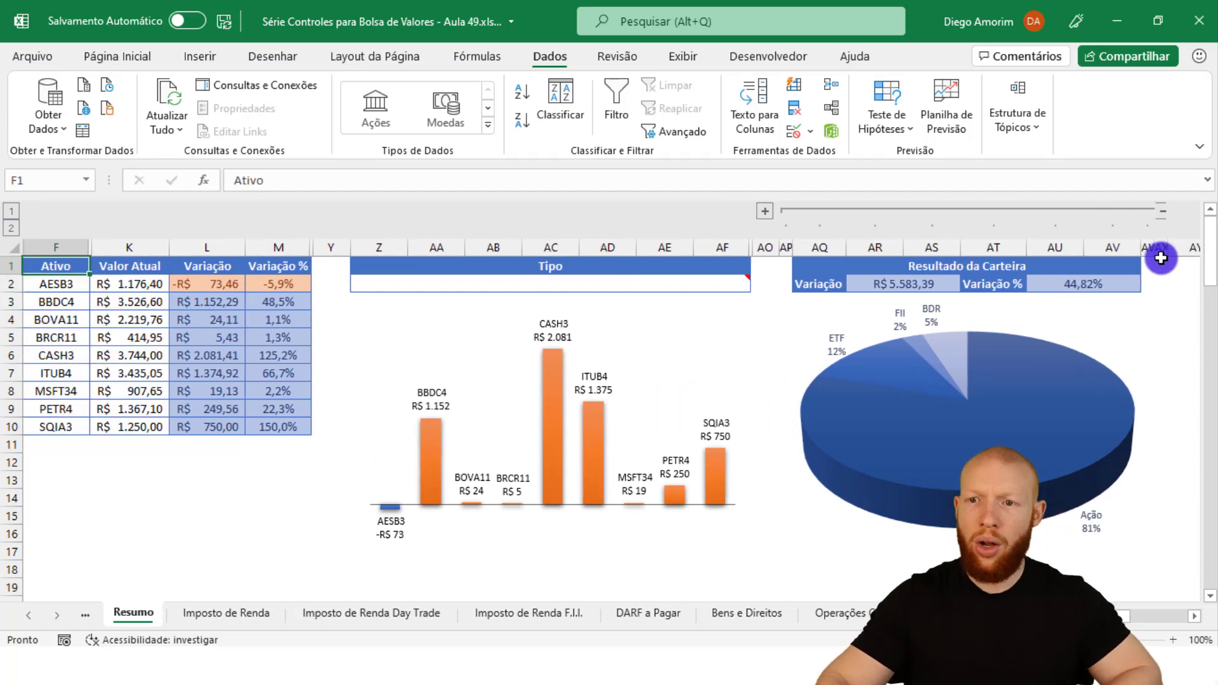
# Check that the column groups still collapse and expand with the narrowed spacer AX, leaving the asset-type pie chart visible
pyautogui.click(1156, 214)
pyautogui.click(788, 211)
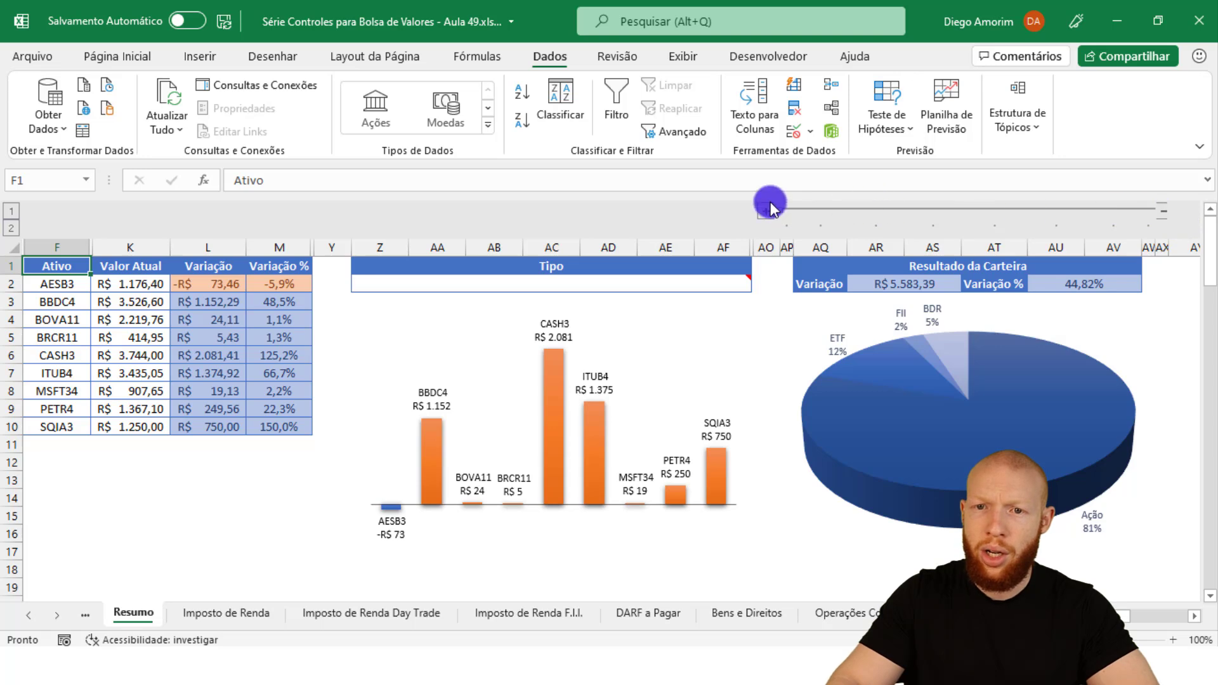
pyautogui.click(766, 213)
pyautogui.click(1166, 213)
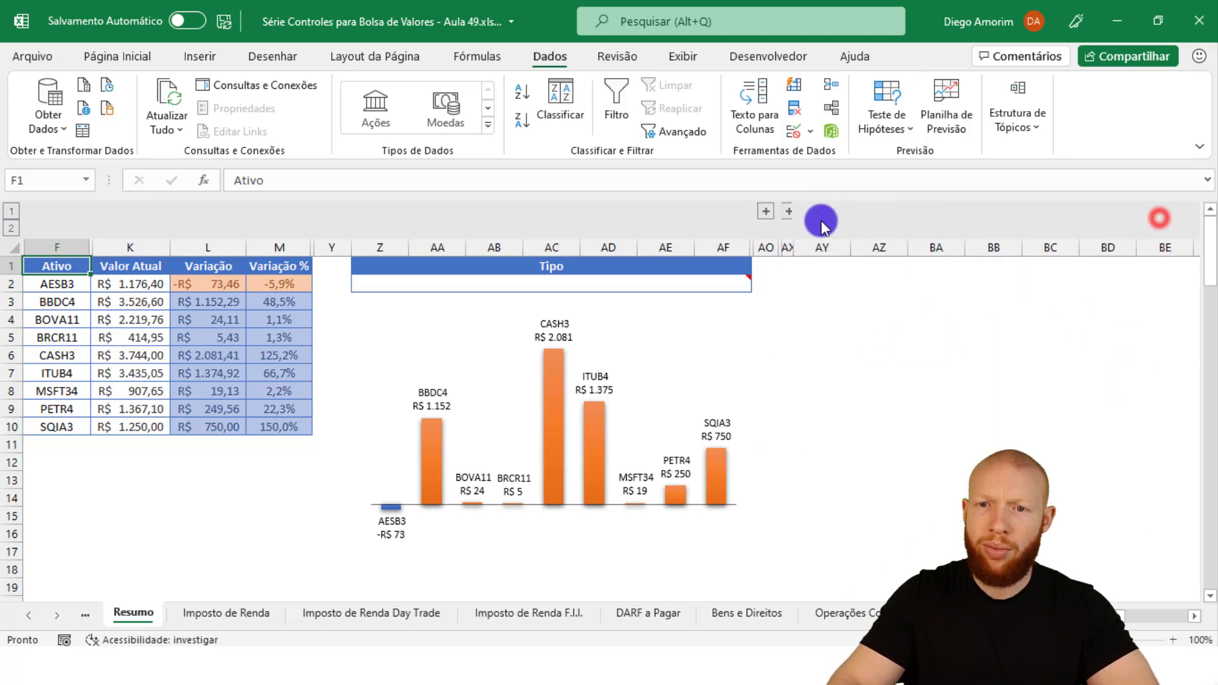
pyautogui.click(788, 211)
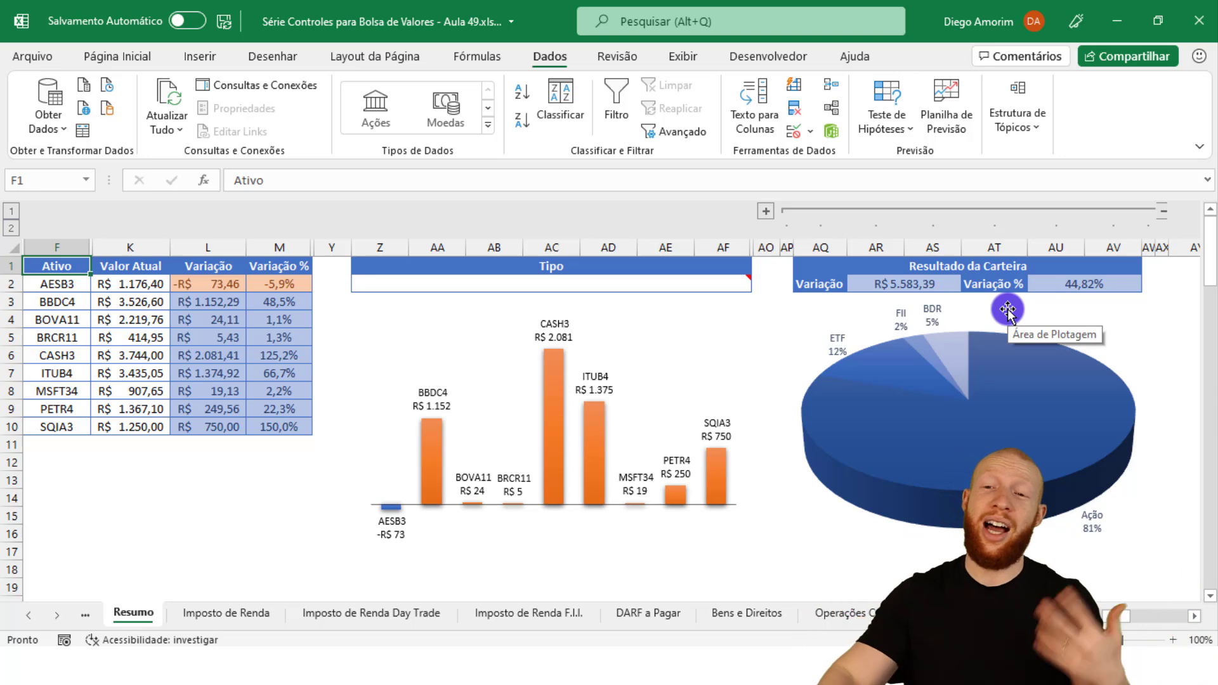
pyautogui.moveTo(958, 373)
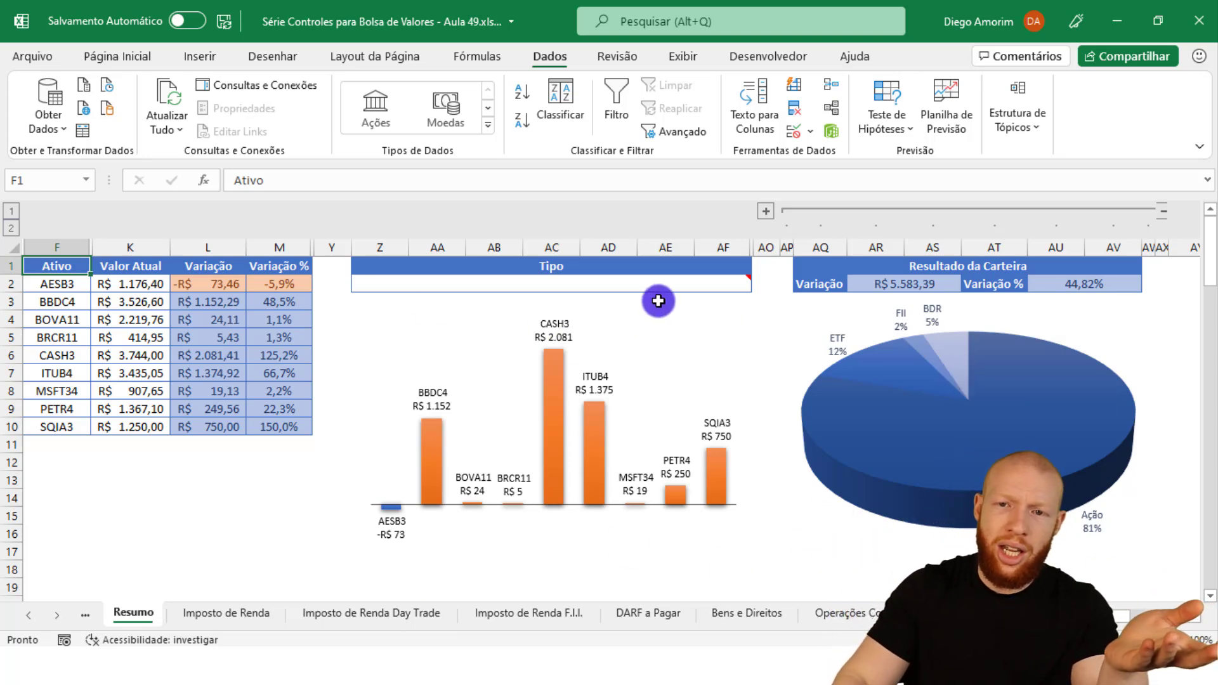
# Switch the bar chart's Tipo filter to BDR, then FII, and leave it on Ação
pyautogui.click(679, 289)
pyautogui.click(757, 284)
pyautogui.click(634, 327)
pyautogui.click(758, 284)
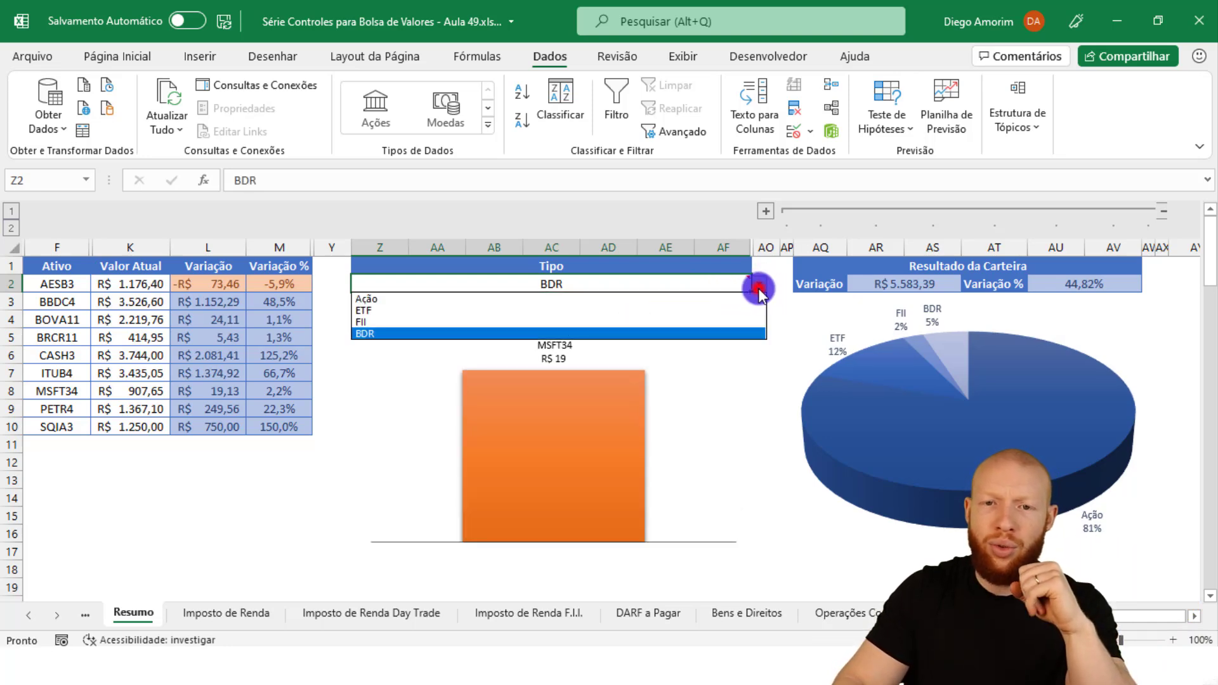
pyautogui.click(676, 324)
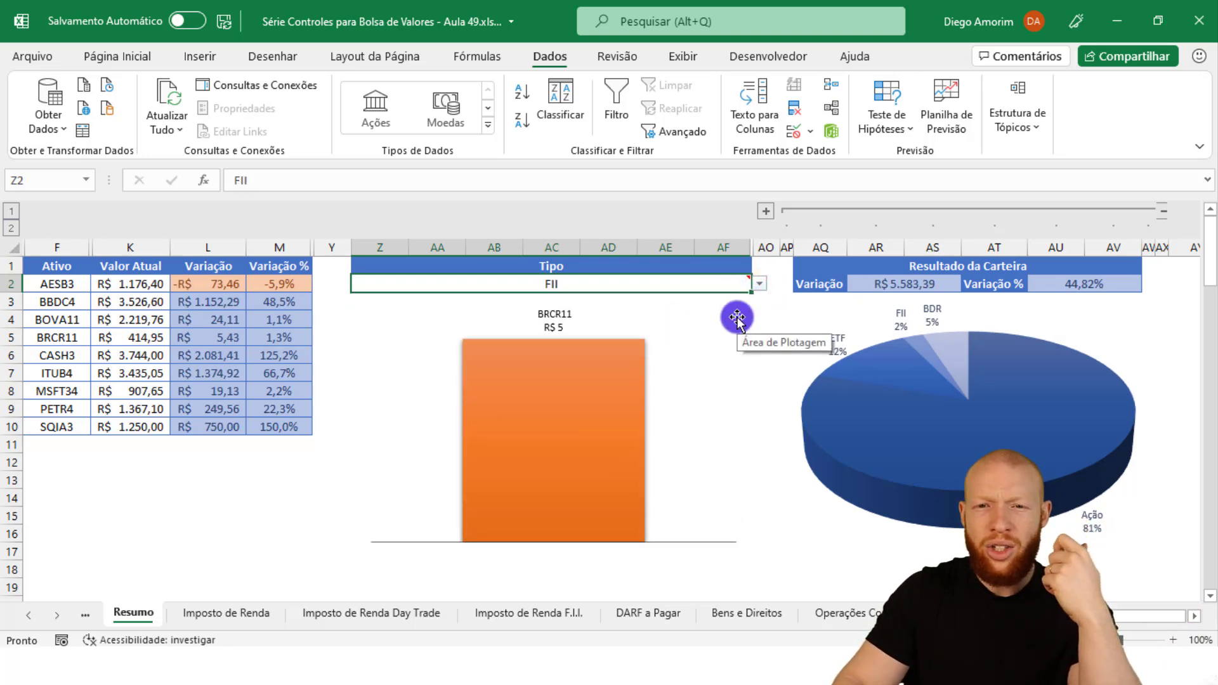
pyautogui.click(762, 285)
pyautogui.click(704, 297)
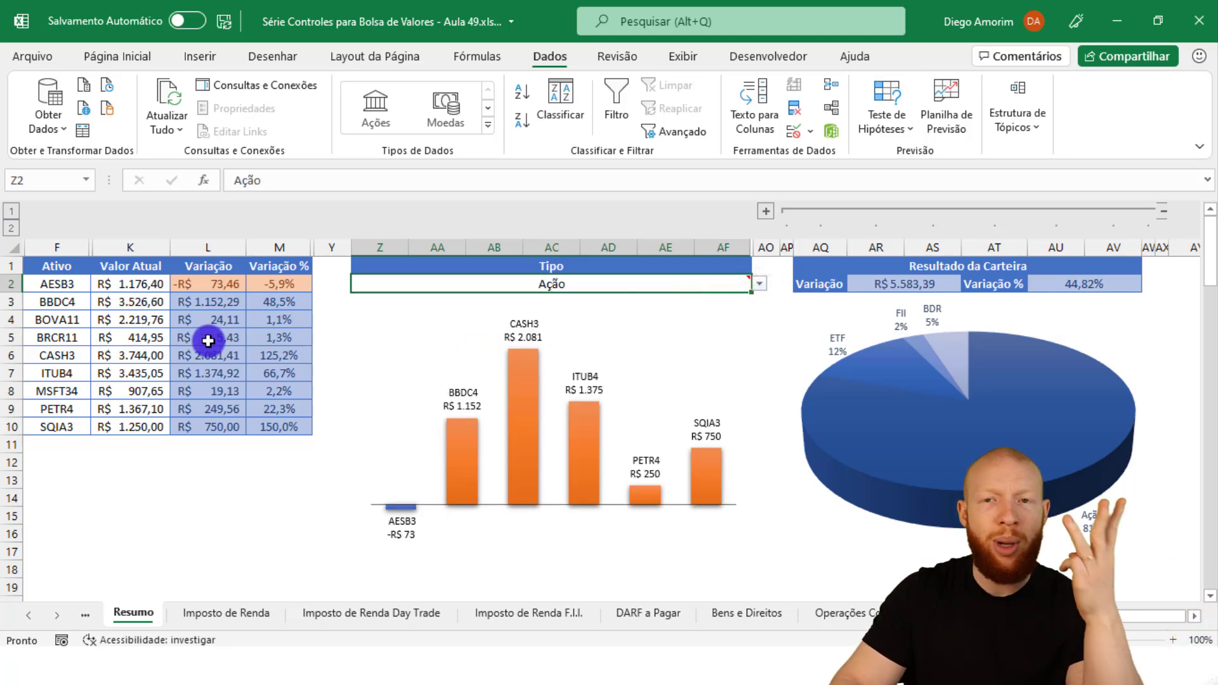
# Copy the last record in row 23 of the Notas sheet down into rows 24 to 26
pyautogui.click(29, 616)
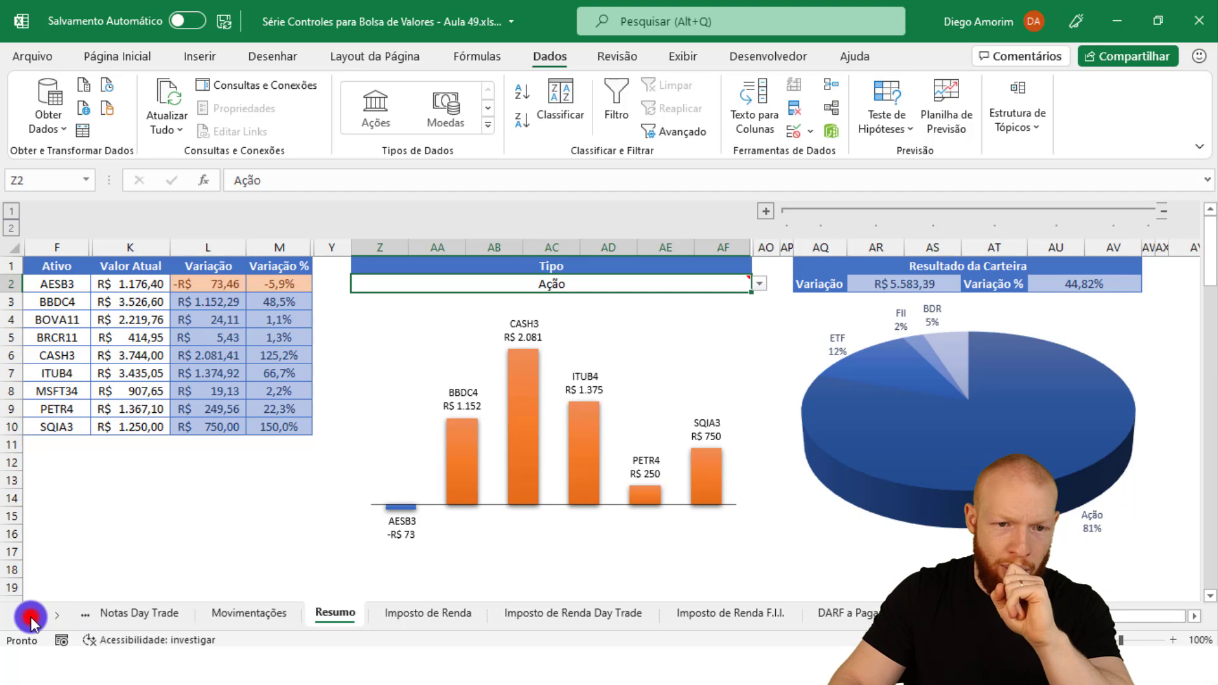
pyautogui.click(128, 613)
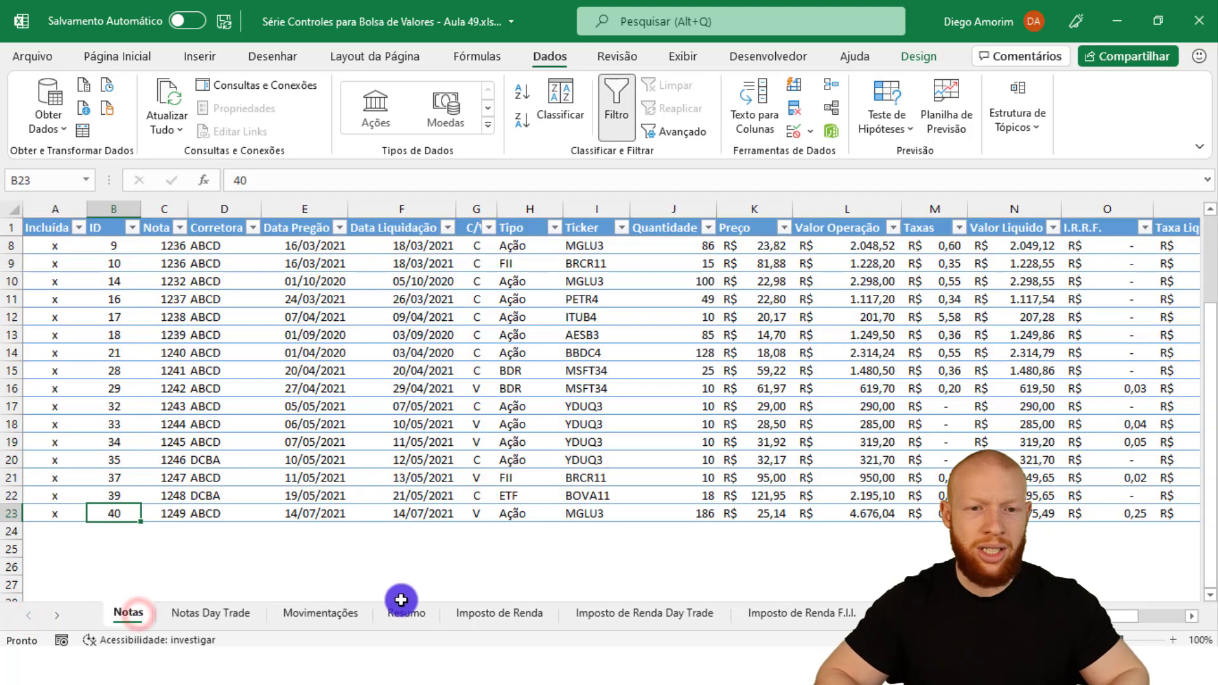
pyautogui.press('Left')
pyautogui.hotkey('ctrl', 'shift', 'Right')
pyautogui.hotkey('shift', 'Down')
pyautogui.hotkey('shift', 'Down')
pyautogui.hotkey('shift', 'Down')
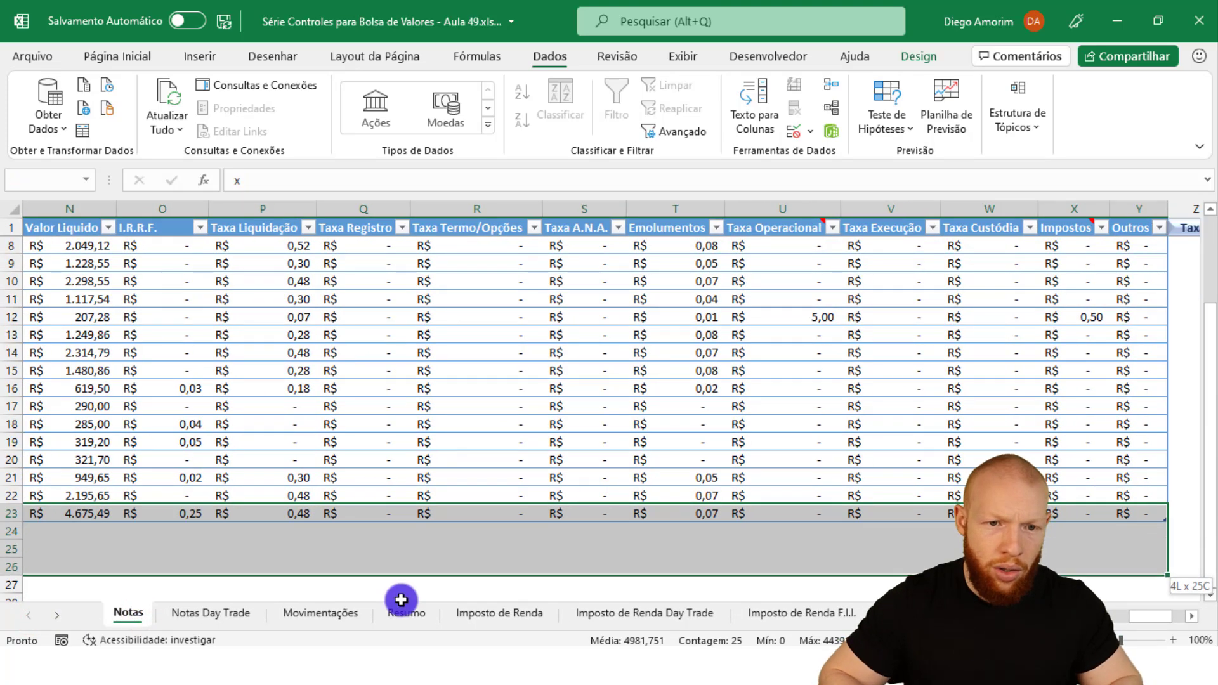
pyautogui.hotkey('ctrl', 'd')
# Clear the Incluída and ID values in the copied rows 24 to 26
pyautogui.press('Left')
pyautogui.press('Down')
pyautogui.hotkey('shift', 'Right')
pyautogui.hotkey('shift', 'Down')
pyautogui.hotkey('shift', 'Down')
pyautogui.press('Delete')
# Set the Nota value to 1250 for rows 24 to 26
pyautogui.press('Right')
pyautogui.press('Right')
pyautogui.write('1250')
pyautogui.press('Return')
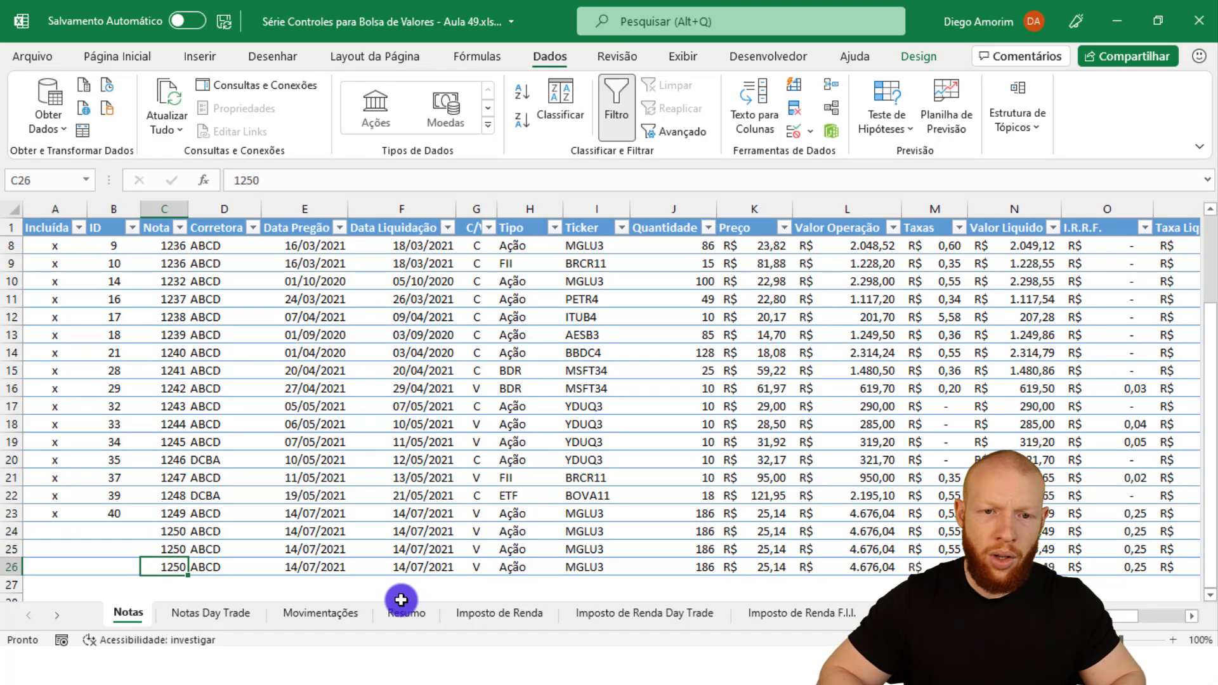
pyautogui.hotkey('ctrl', 'd')
# Change the C/V operation code in row 24 to C
pyautogui.press('Up')
pyautogui.press('Right')
pyautogui.press('Right')
pyautogui.press('Up')
pyautogui.press('Right')
pyautogui.press('Right')
pyautogui.write('C')
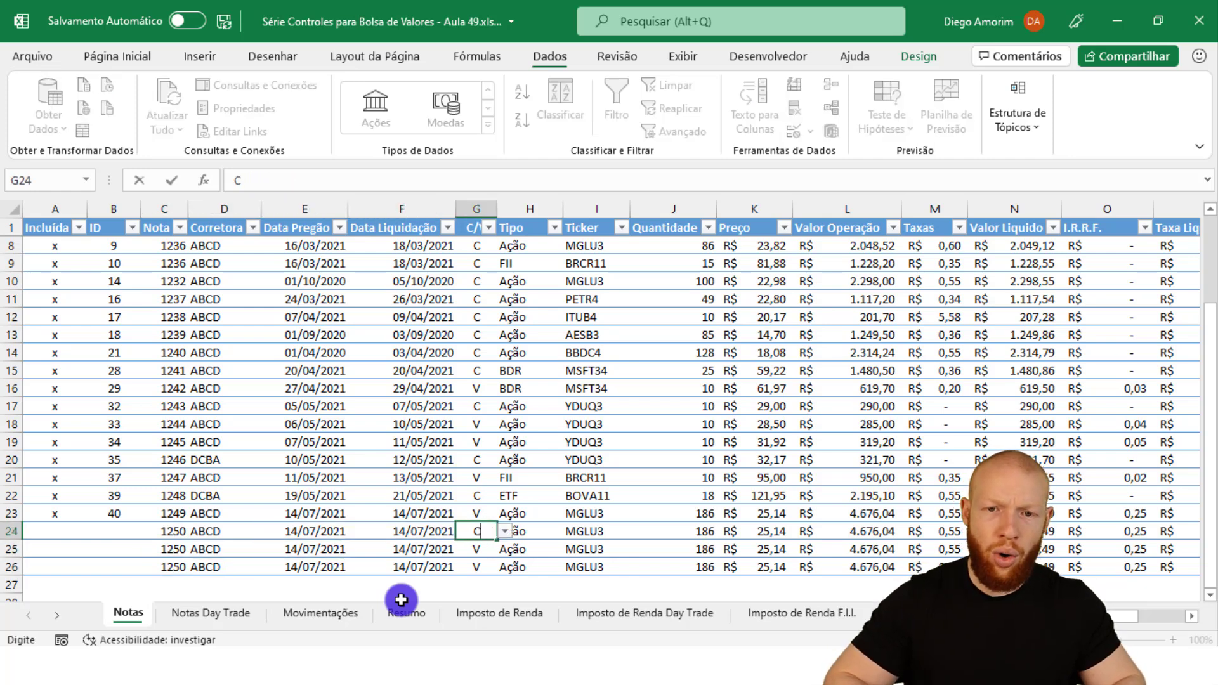
# Set the Data Pregão in row 24 to 15/07 and fill both date columns down to row 26
pyautogui.press('Left')
pyautogui.press('Left')
pyautogui.write('15')
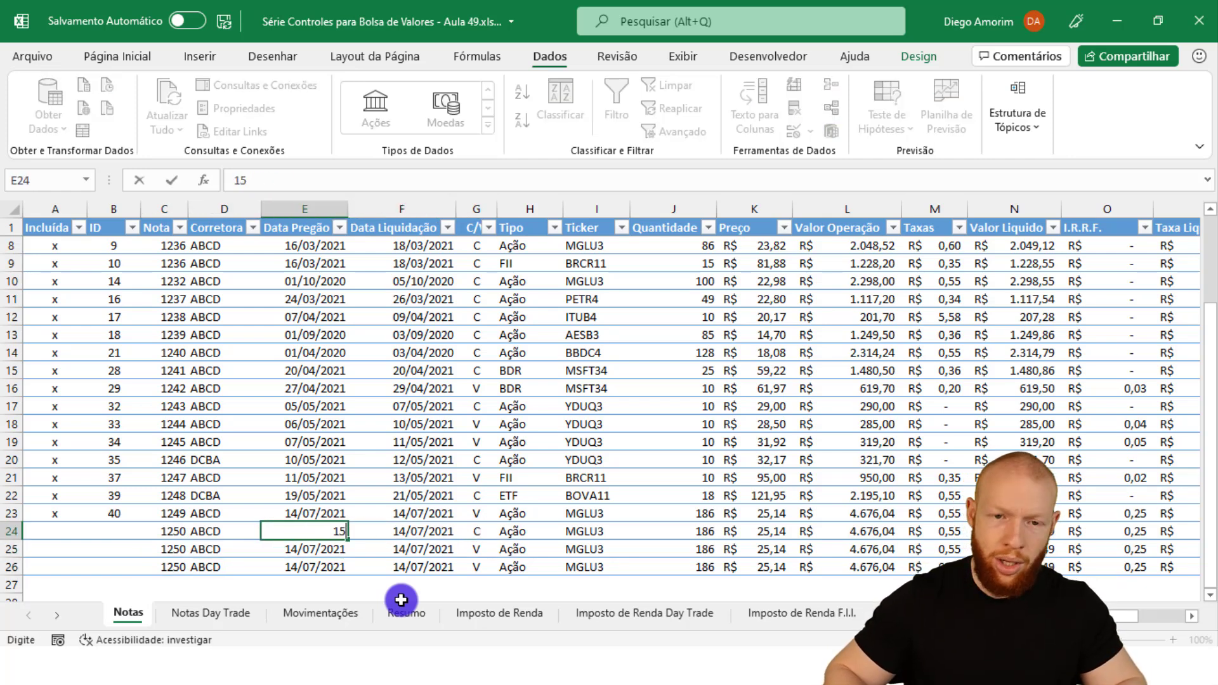
pyautogui.write('/07')
pyautogui.hotkey('shift', 'Right')
pyautogui.hotkey('shift', 'Down')
pyautogui.hotkey('shift', 'Down')
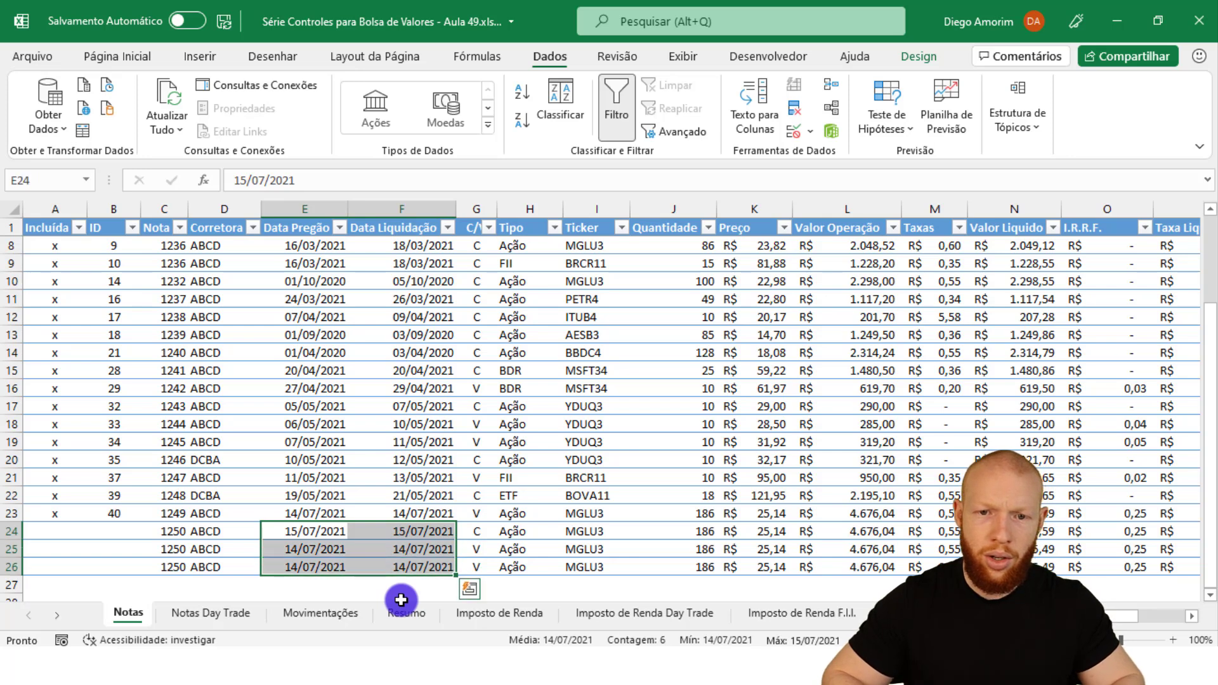
pyautogui.hotkey('ctrl', 'd')
# Fill the C operation code from row 24 down through row 26
pyautogui.press('Right')
pyautogui.press('Right')
pyautogui.hotkey('shift', 'Down')
pyautogui.hotkey('shift', 'Down')
pyautogui.hotkey('ctrl', 'd')
# Set the Tipo of rows 24, 25 and 26 to BDR, ETF and FII respectively
pyautogui.press('Right')
pyautogui.write('BDR')
pyautogui.press('Return')
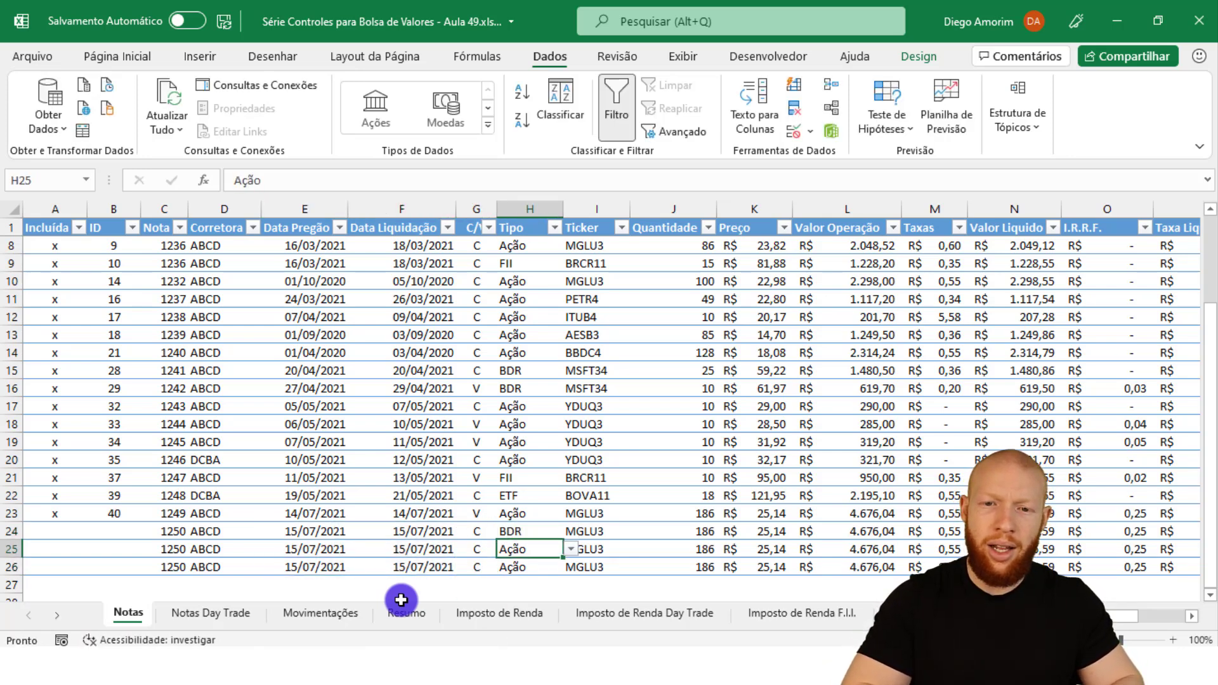
pyautogui.write('ETF')
pyautogui.press('Return')
pyautogui.write('FII')
pyautogui.press('Return')
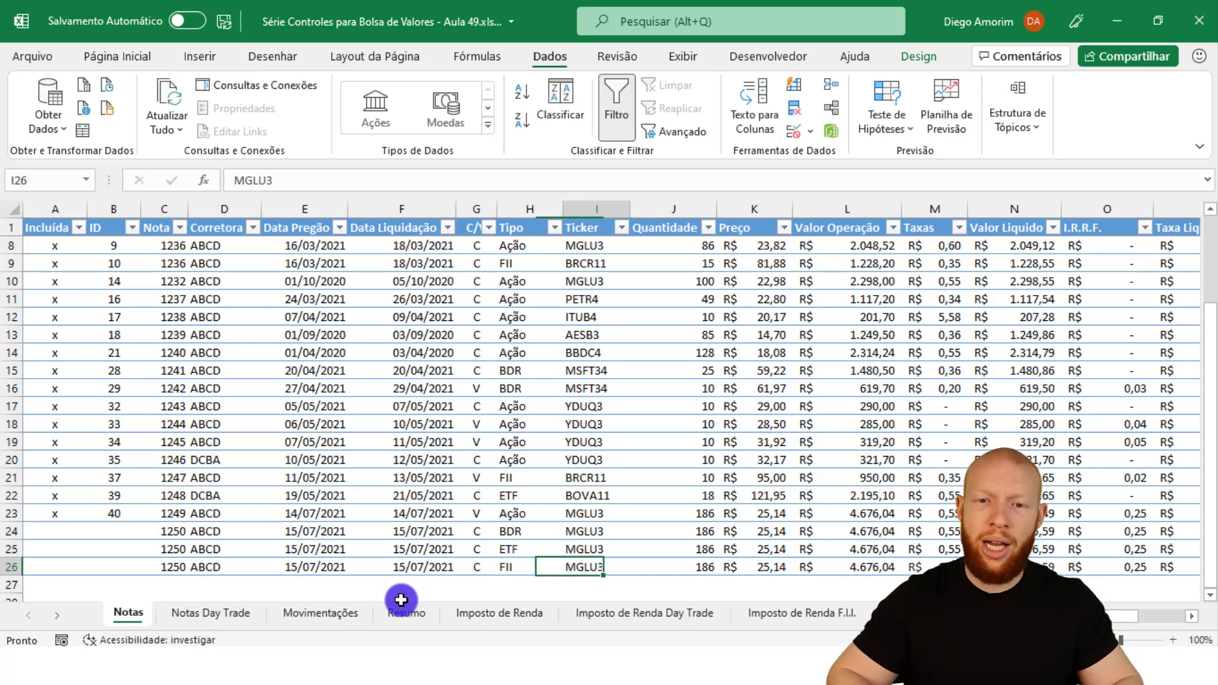
# Enter the tickers AAPL34, SMAL11 and HGLG11 for the BDR, ETF and FII rows
pyautogui.write('AAPL34')
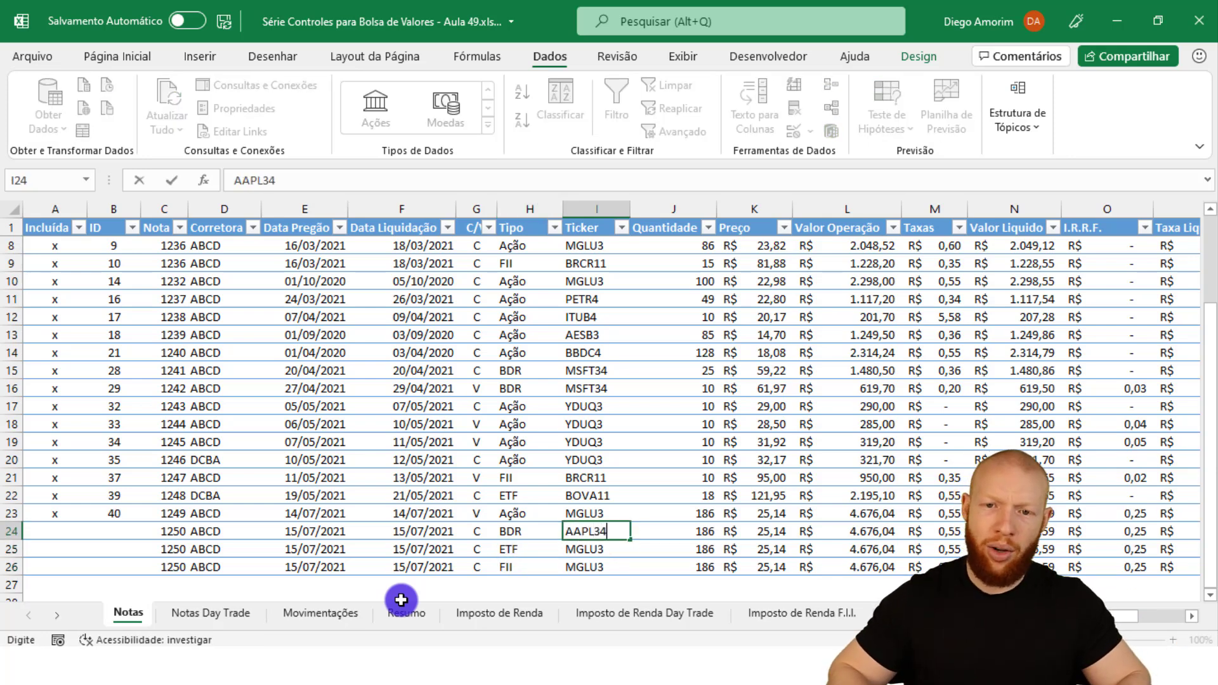
pyautogui.press('Return')
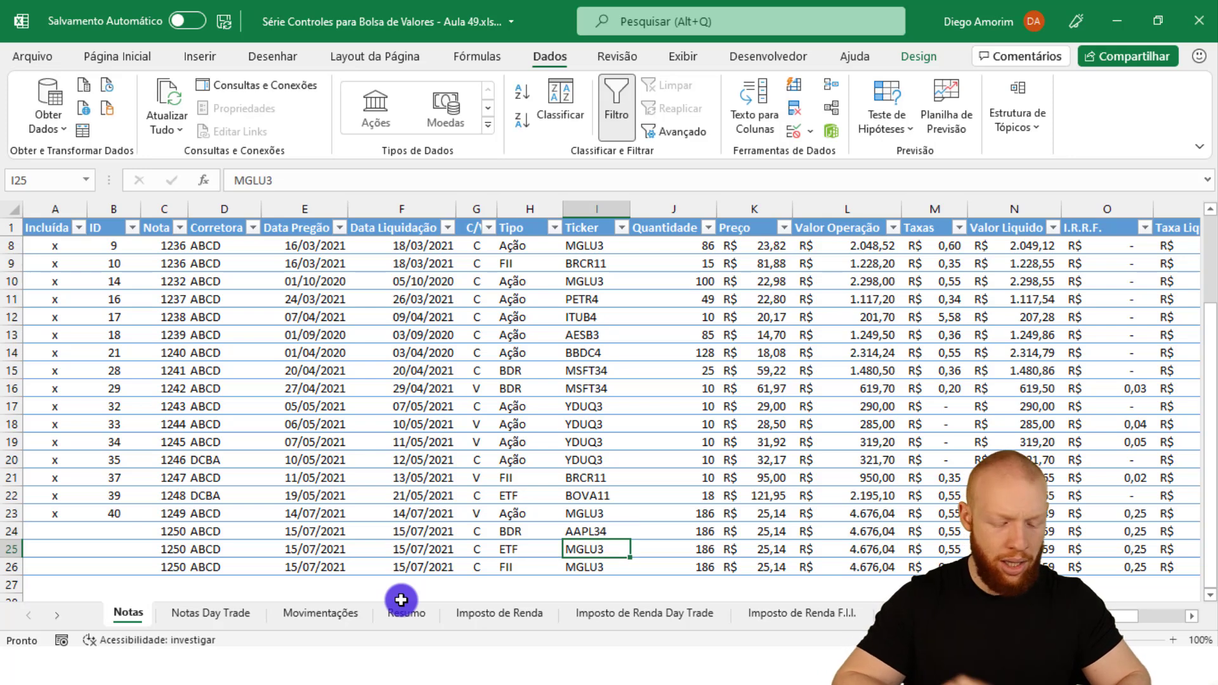
pyautogui.write('SAPR11')
pyautogui.write('1')
pyautogui.press('Return')
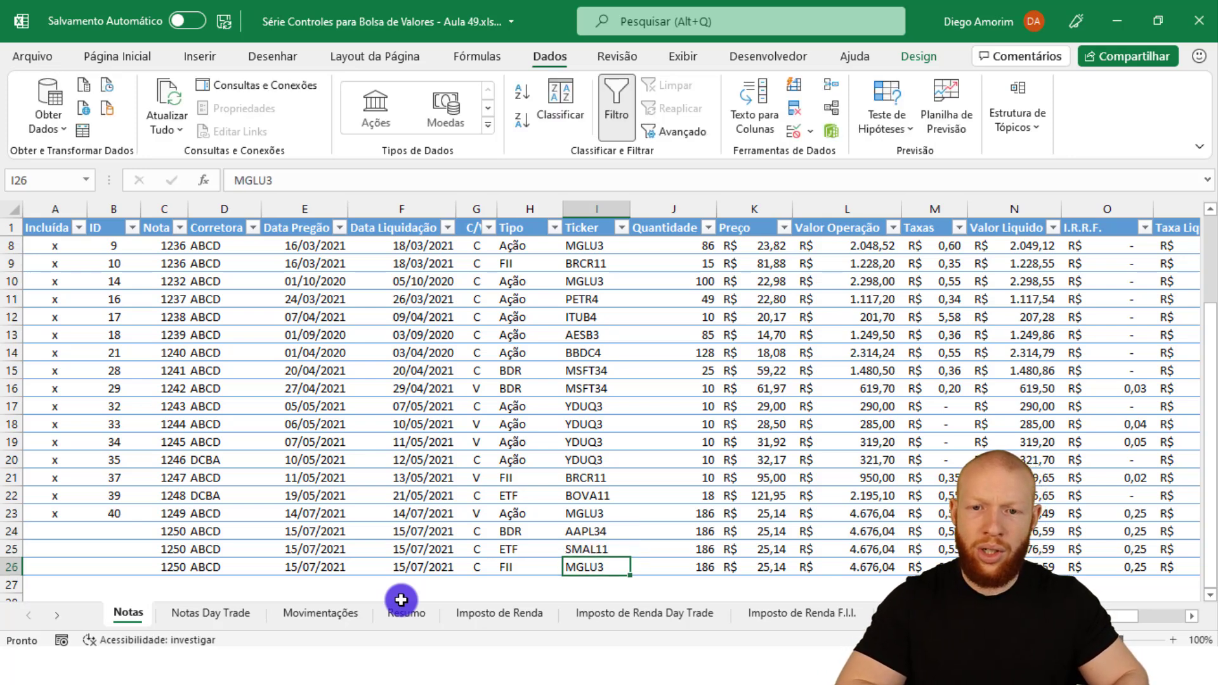
pyautogui.write('HGLG11')
pyautogui.press('Return')
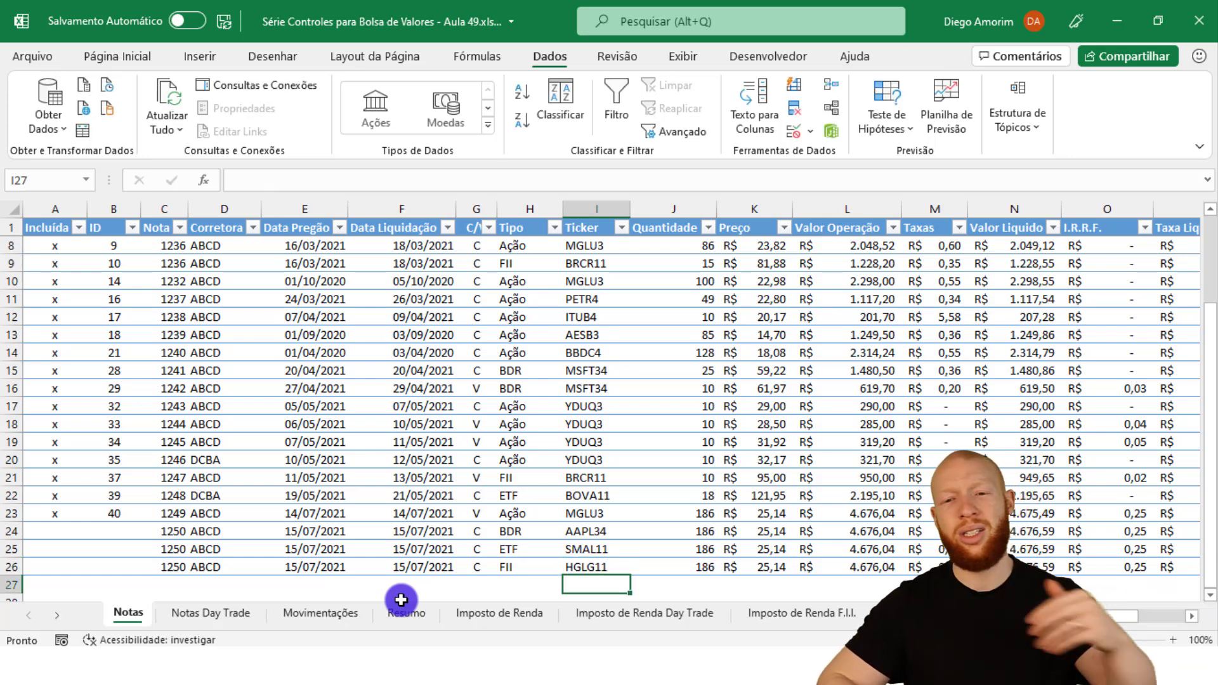
# Set the Quantidade to 15 for AAPL34, 20 for SMAL11 and 25 for HGLG11
pyautogui.press('Up')
pyautogui.press('Right')
pyautogui.press('Up')
pyautogui.press('Up')
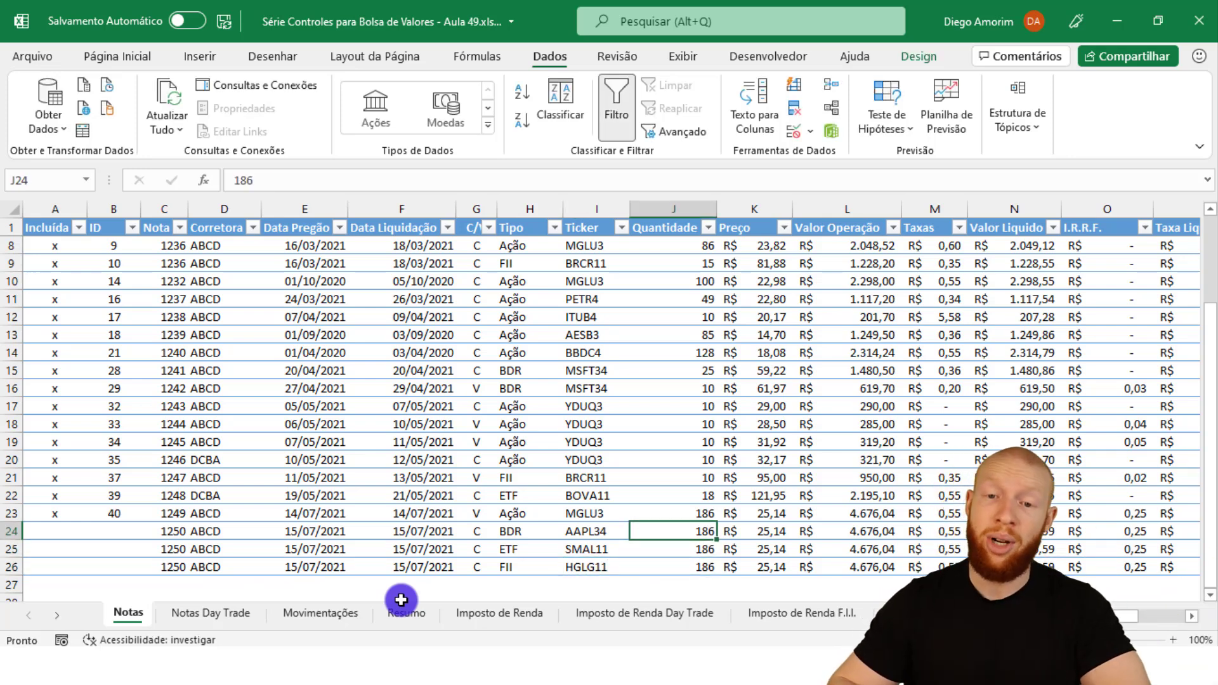
pyautogui.write('15')
pyautogui.press('Return')
pyautogui.write('20')
pyautogui.press('Return')
pyautogui.write('25')
# Set the Preço to 66,10 for AAPL34, 142,75 for SMAL11 and 169,78 for HGLG11
pyautogui.press('Tab')
pyautogui.press('Up')
pyautogui.press('Up')
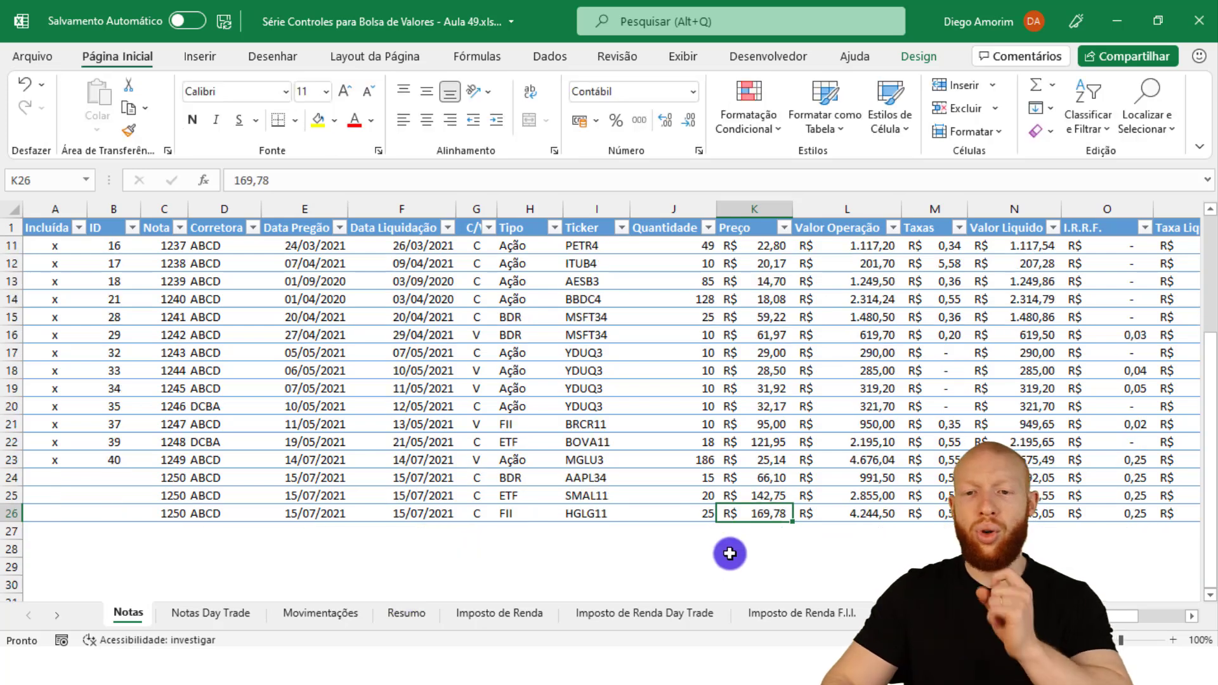
# Review the new prices in rows 24 to 26, the Valor Operação formula and the fee columns
pyautogui.moveTo(764, 477); pyautogui.dragTo(770, 511)
pyautogui.click(842, 477)
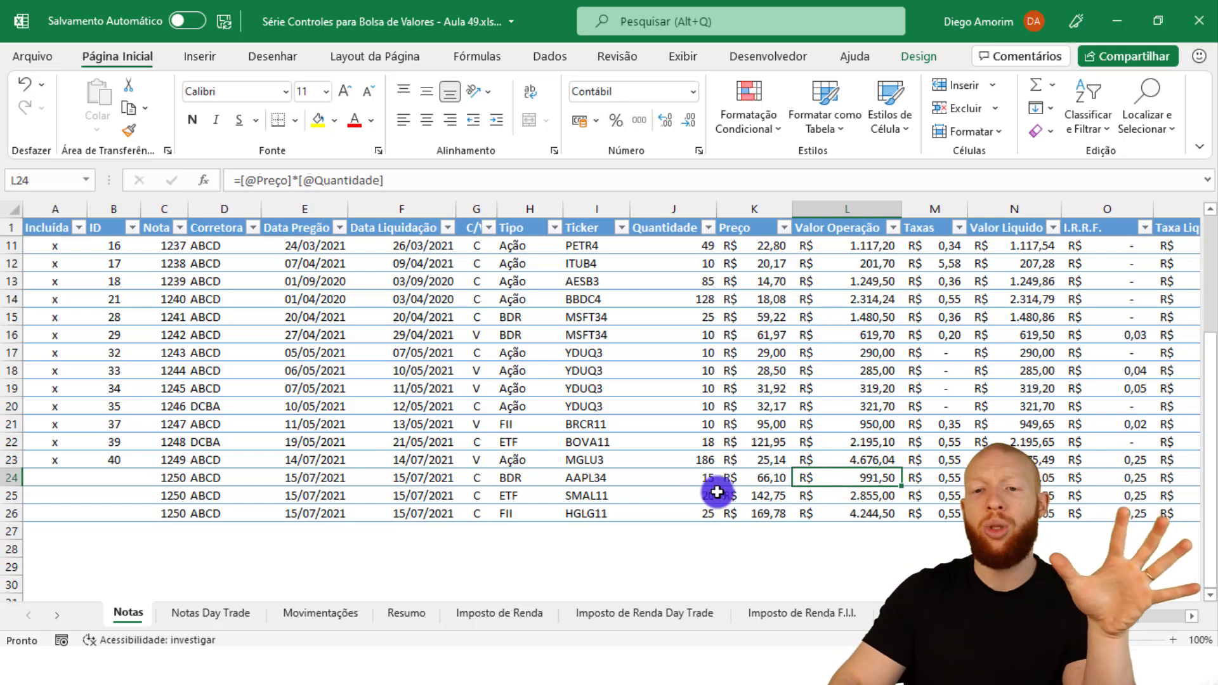
pyautogui.moveTo(1111, 612); pyautogui.dragTo(1114, 612)
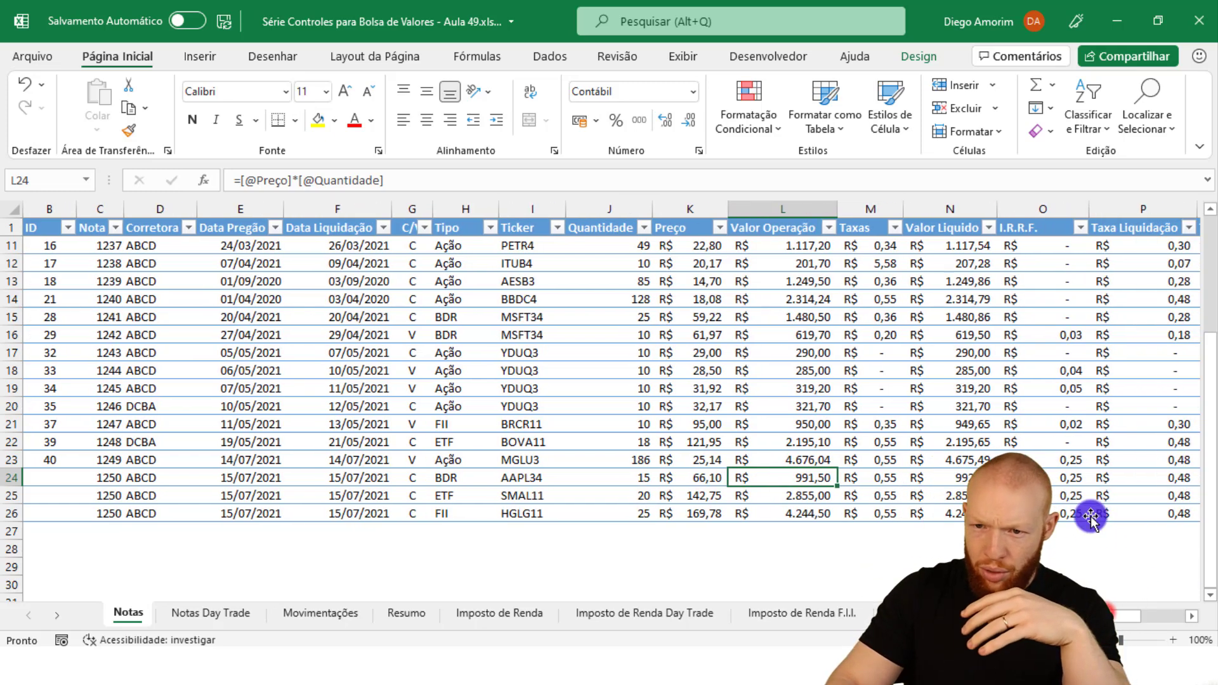
# Set the I.R.R.F. to 0 for the AAPL34, SMAL11 and HGLG11 purchases in rows 24 to 26
pyautogui.click(1067, 477)
pyautogui.write('0')
pyautogui.hotkey('ctrl', 'Return')
pyautogui.hotkey('shift', 'Down')
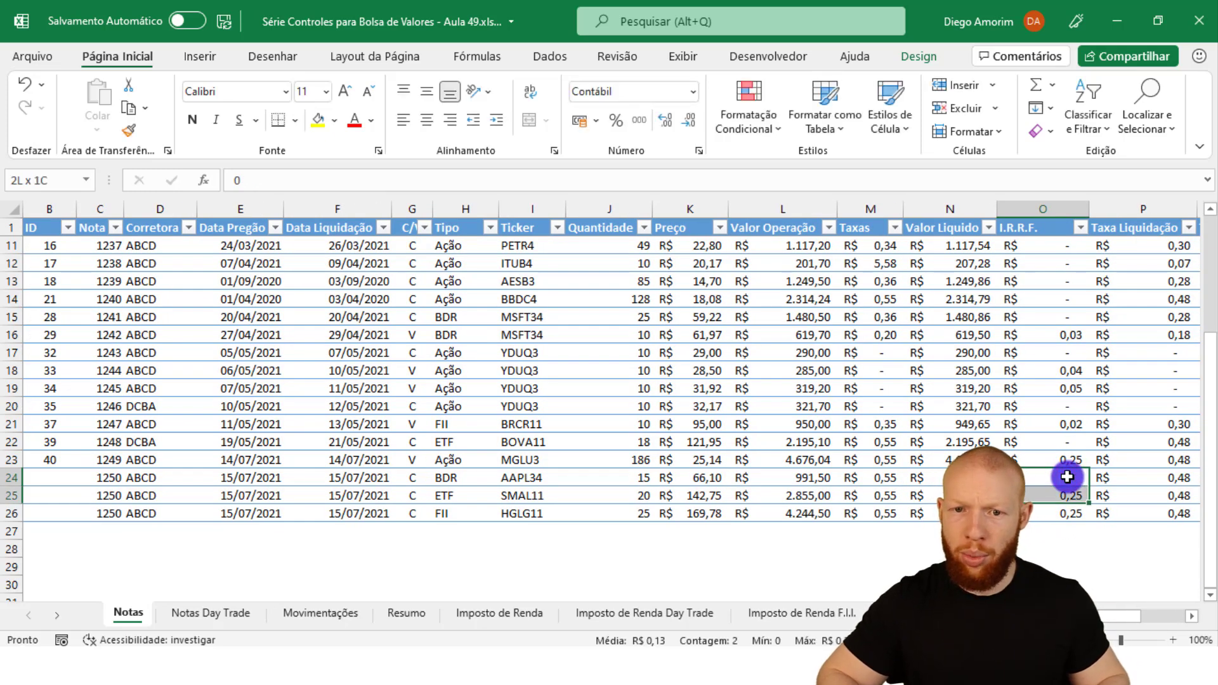
pyautogui.hotkey('ctrl', 'd')
# Check the remaining fee columns of row 24 and save the workbook
pyautogui.hotkey('ctrl', 'Right')
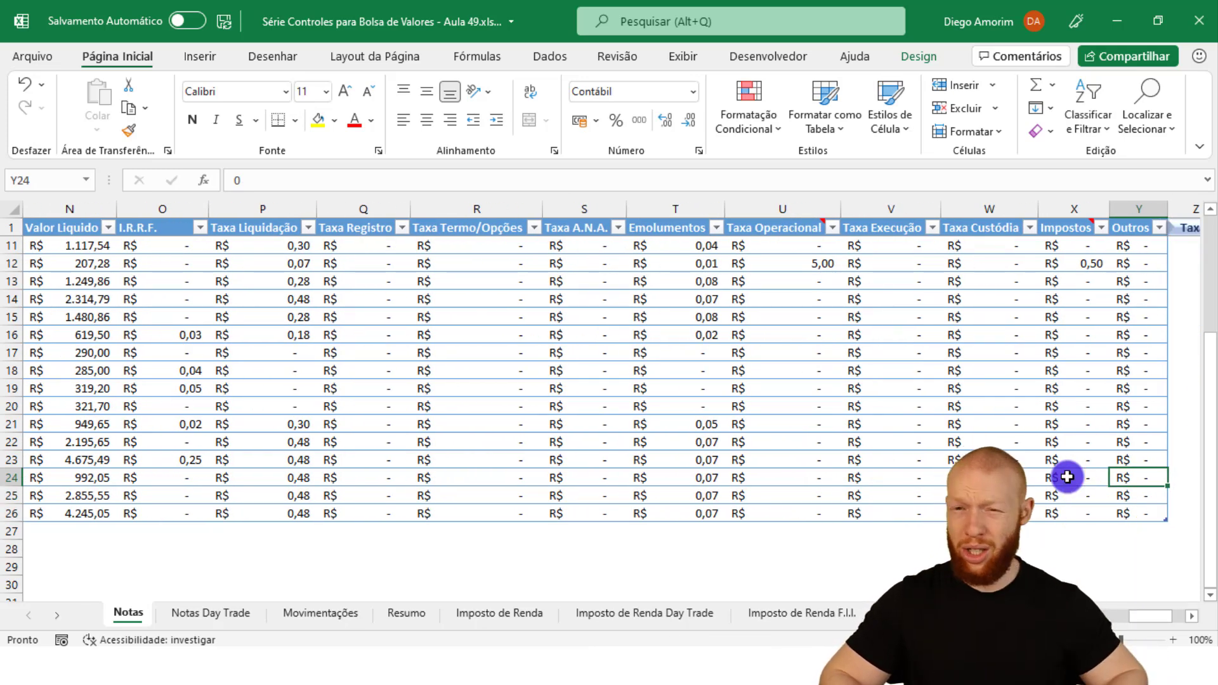
pyautogui.press('Right')
pyautogui.press('Right')
pyautogui.press('Right')
pyautogui.press('Right')
pyautogui.press('Right')
pyautogui.hotkey('ctrl', 's')
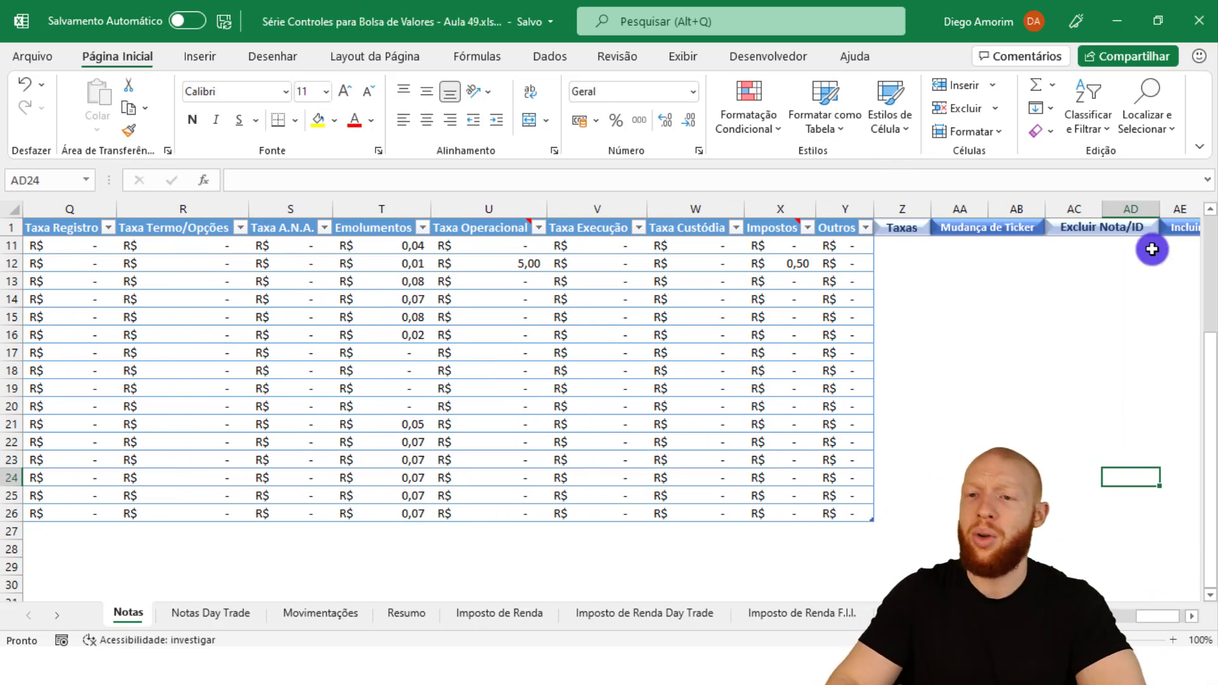
# Run the Incluir Nota macro to register the new purchases from the Notas sheet
pyautogui.hotkey('ctrl', 'Left')
pyautogui.press('Right')
pyautogui.press('Right')
pyautogui.press('Right')
pyautogui.press('Right')
pyautogui.press('Right')
pyautogui.press('Right')
pyautogui.press('Right')
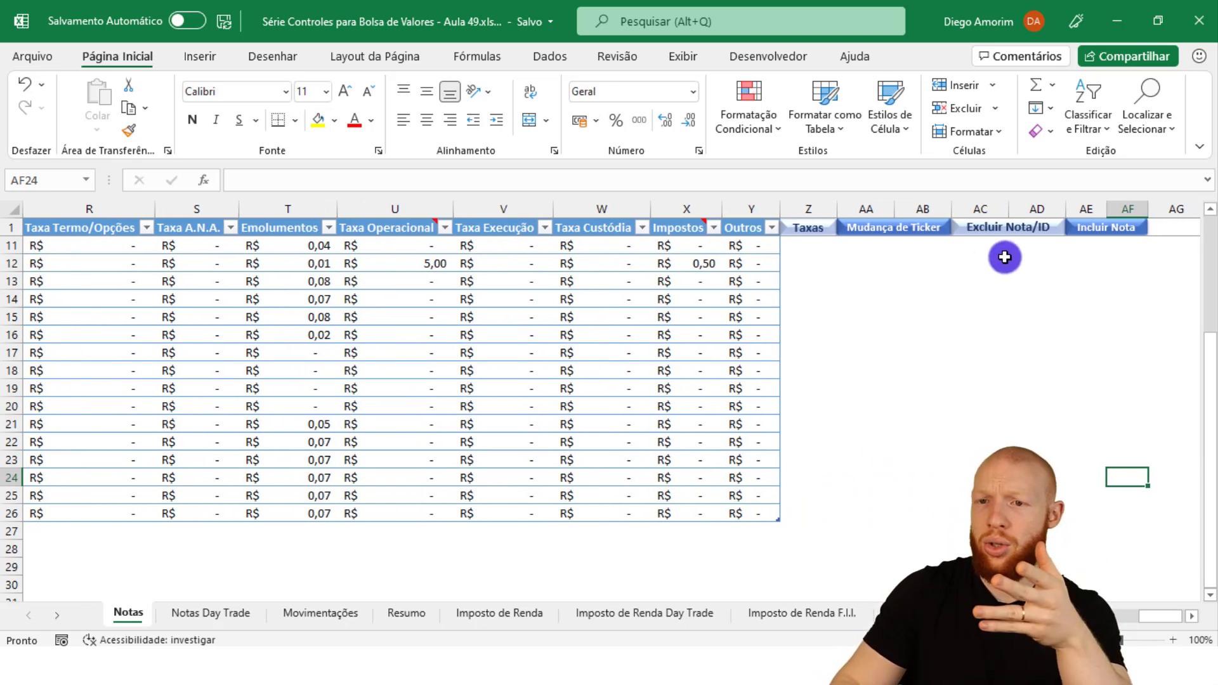
pyautogui.click(1118, 227)
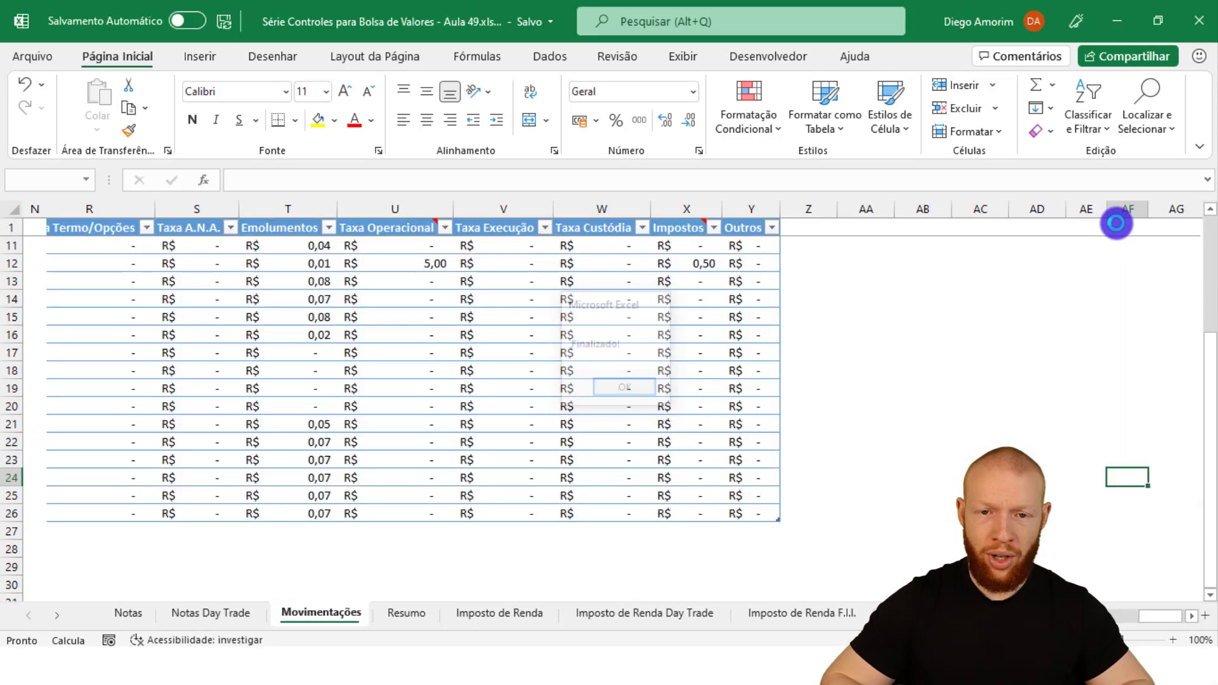
# Check the Resumo sheet's Ativo list for AAPL34, HGLG11 and SMAL11
pyautogui.click(394, 600)
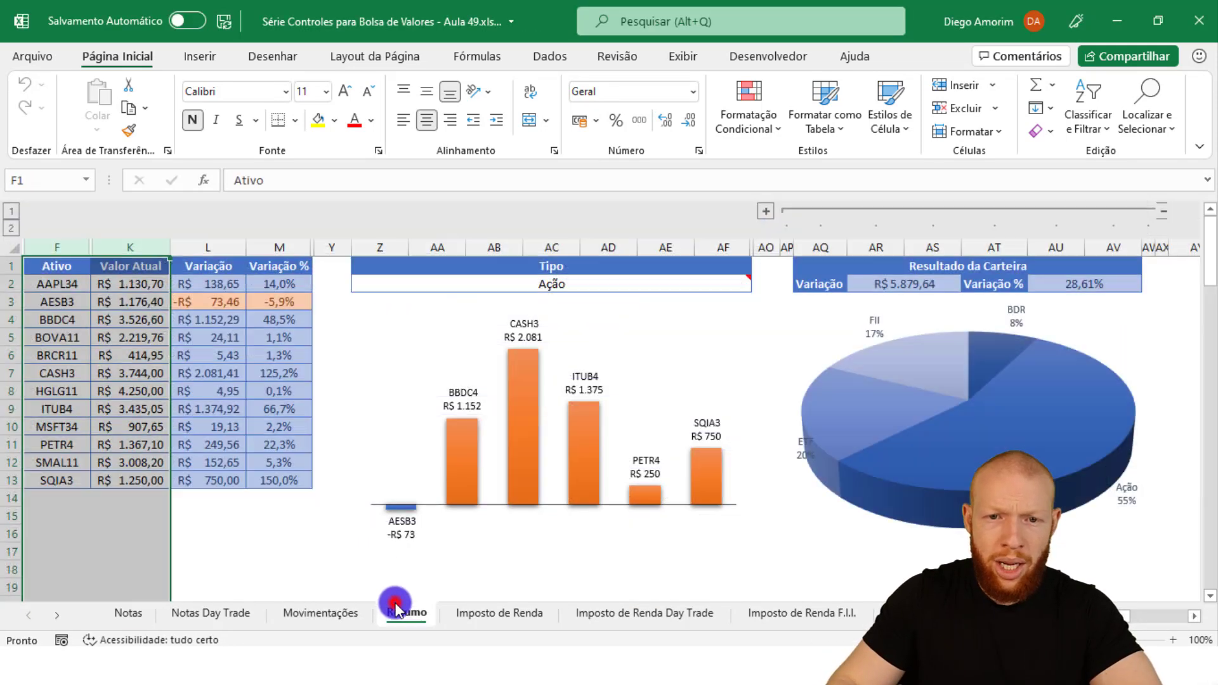
pyautogui.click(140, 400)
pyautogui.click(73, 284)
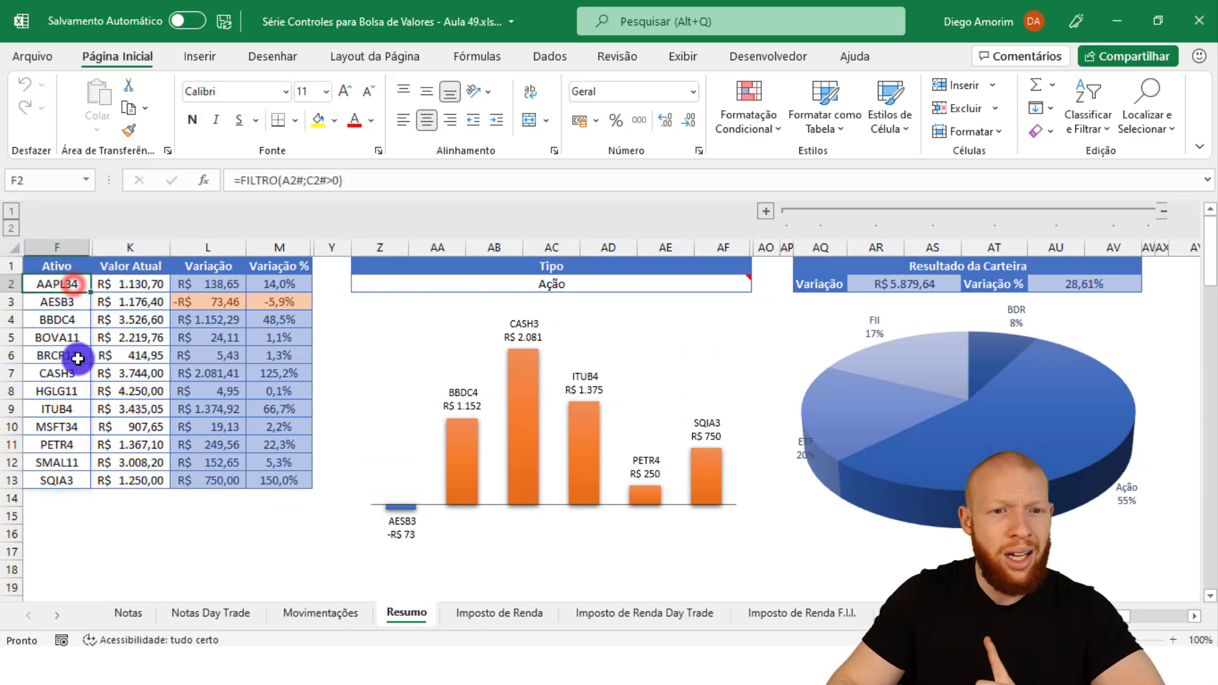
pyautogui.click(76, 391)
pyautogui.click(74, 459)
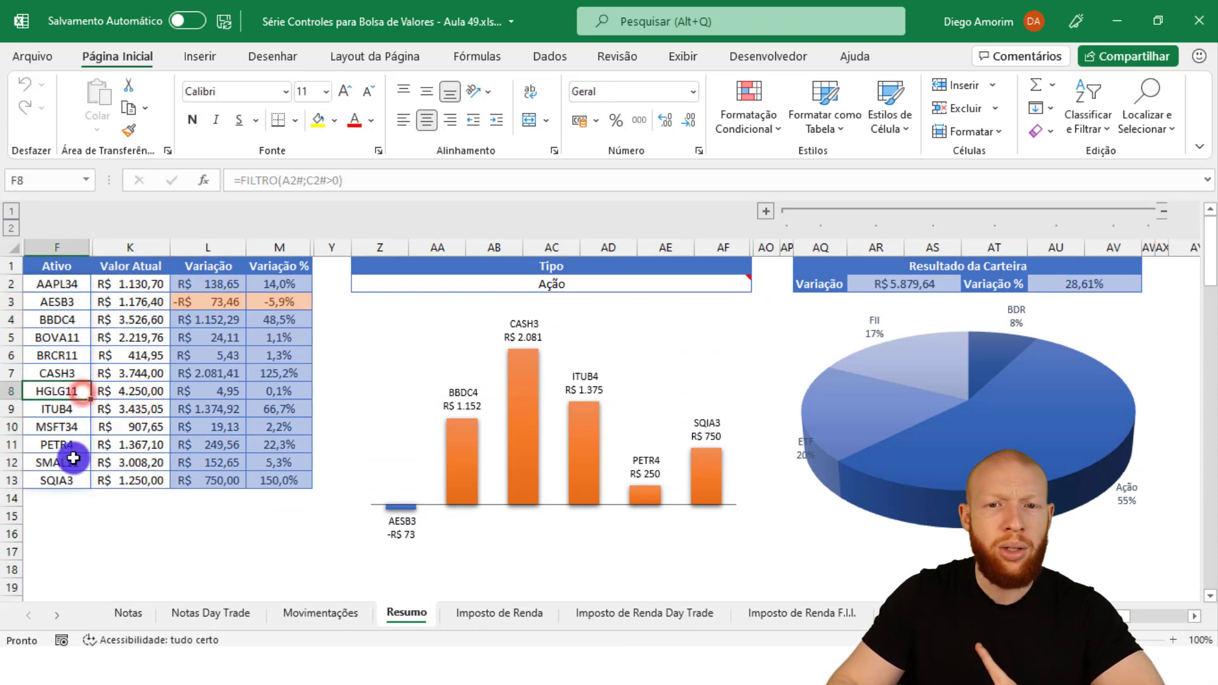
# Test the bar chart's Tipo filter with ETF, FII and BDR in turn
pyautogui.click(720, 283)
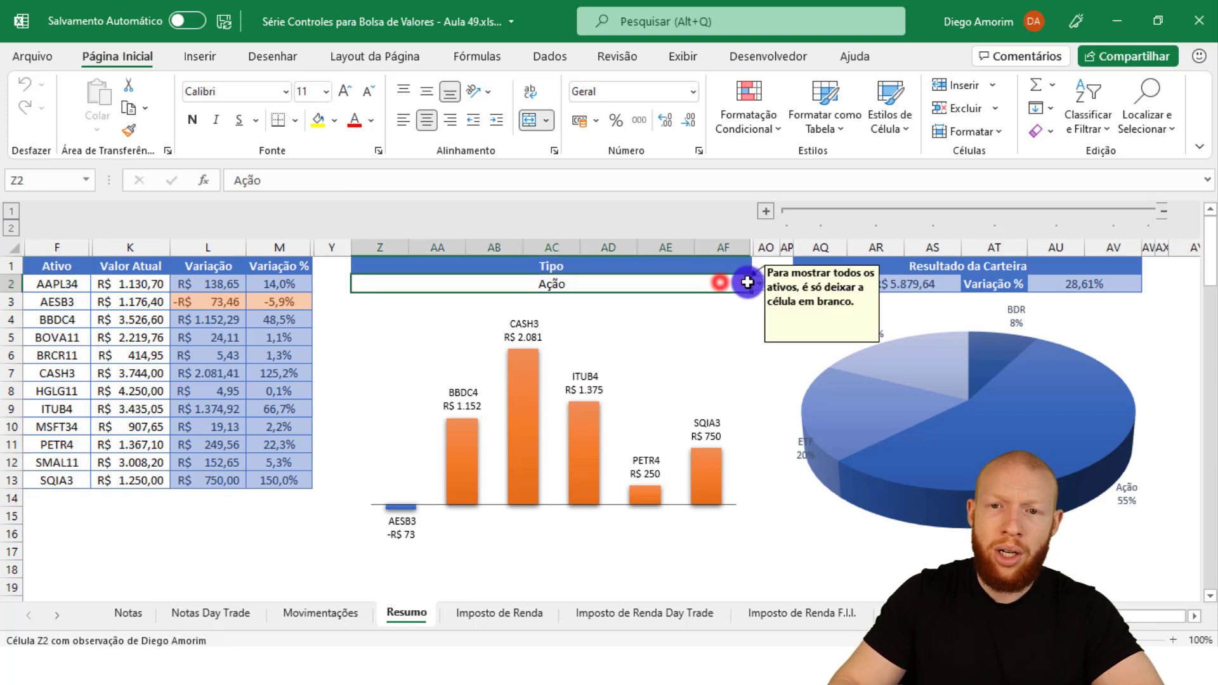
pyautogui.click(758, 287)
pyautogui.click(653, 320)
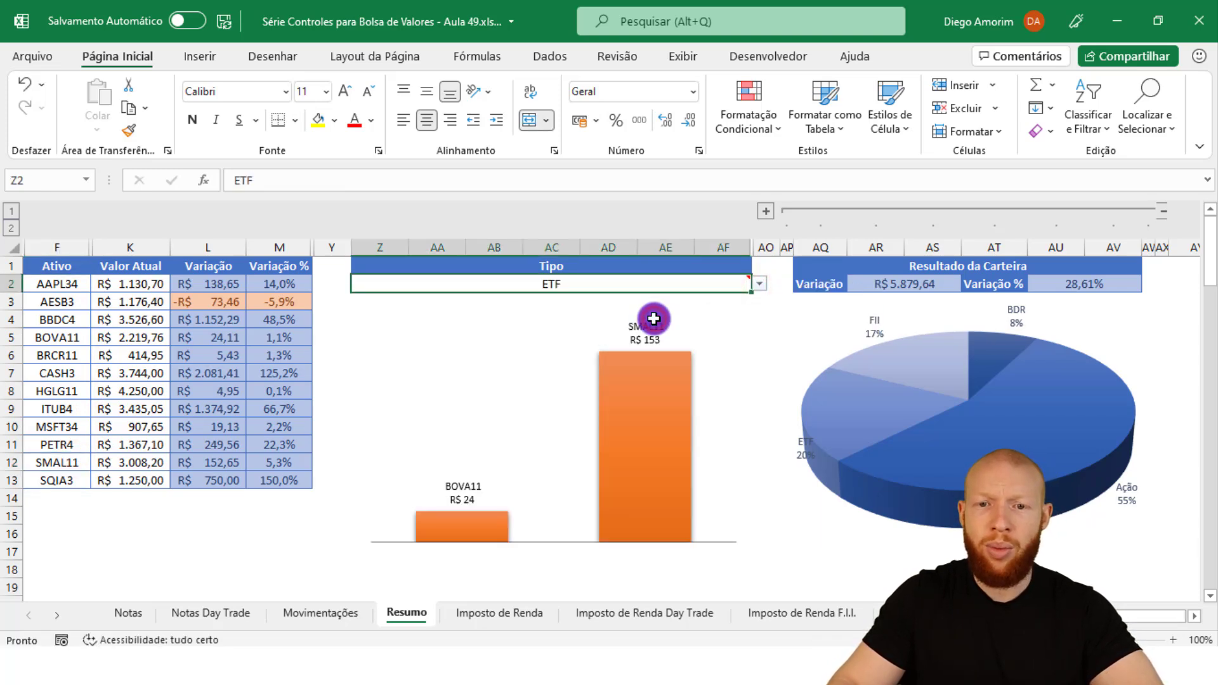
pyautogui.click(758, 283)
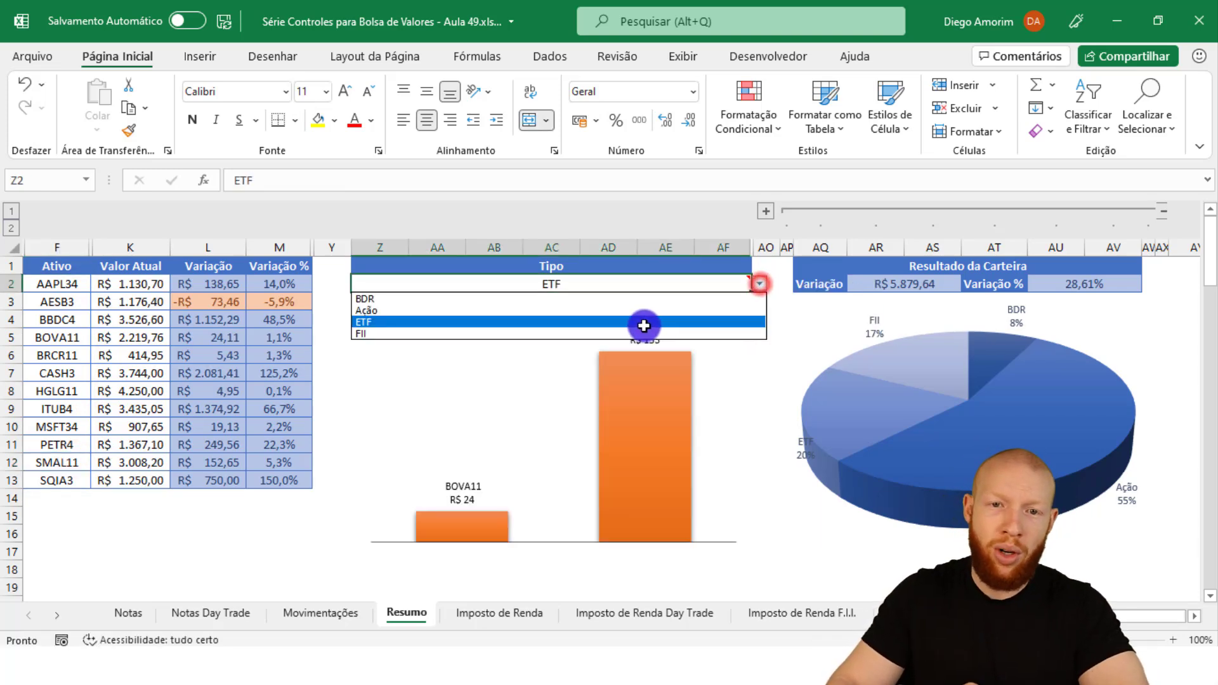
pyautogui.click(632, 335)
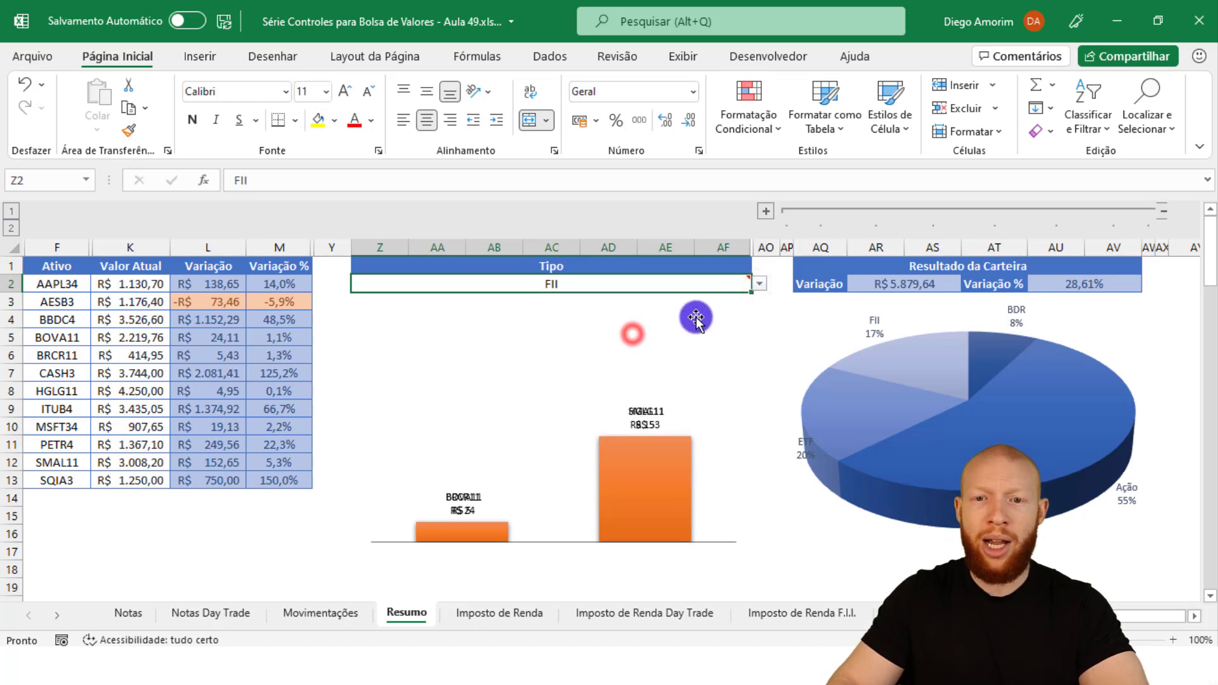
pyautogui.click(758, 284)
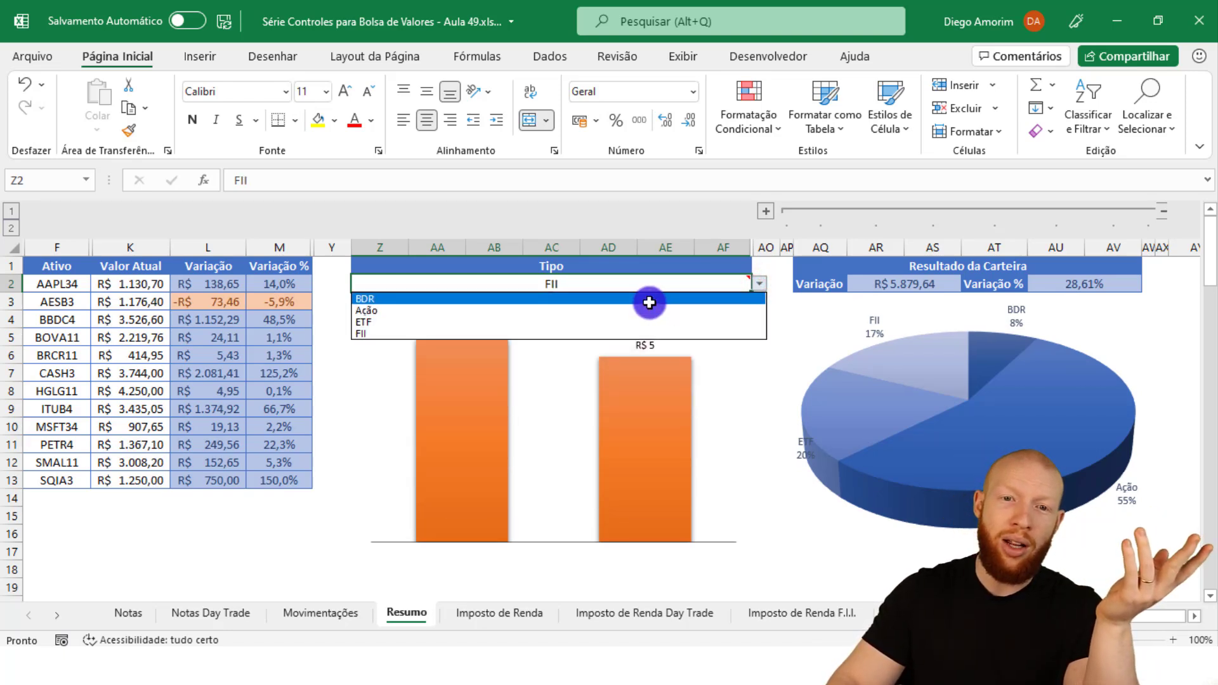
pyautogui.click(648, 299)
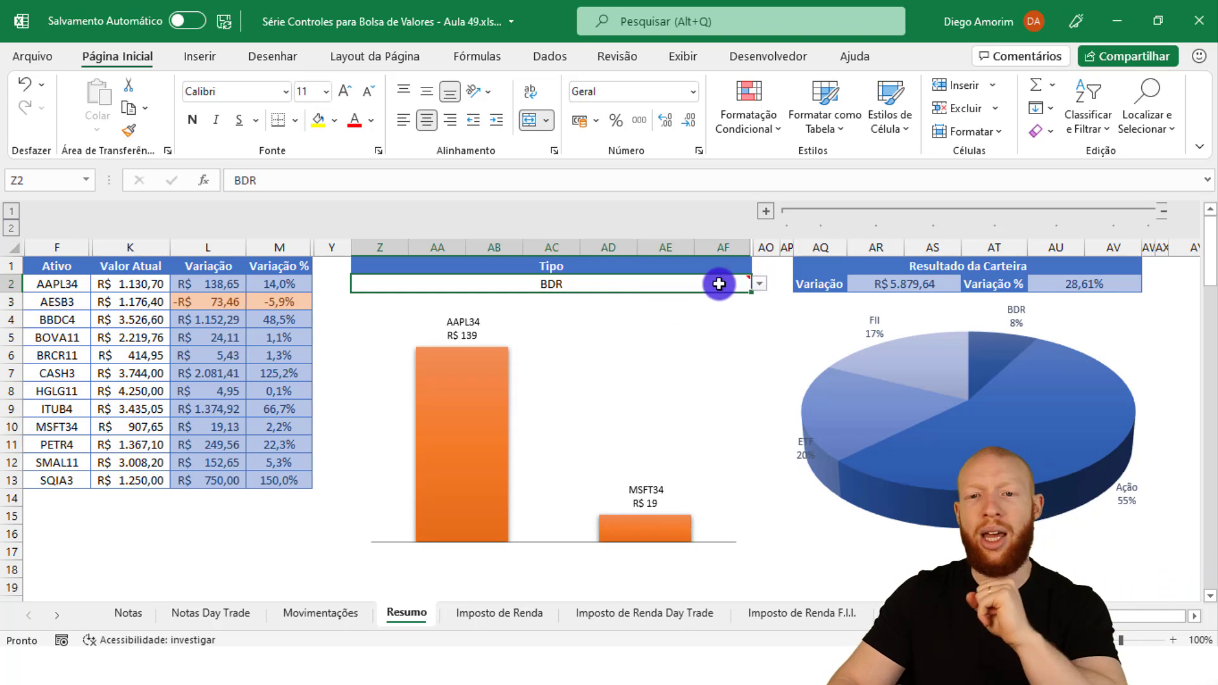
# Clear the Tipo filter to chart every asset, and set it back to Ação
pyautogui.moveTo(712, 284)
pyautogui.press('Delete')
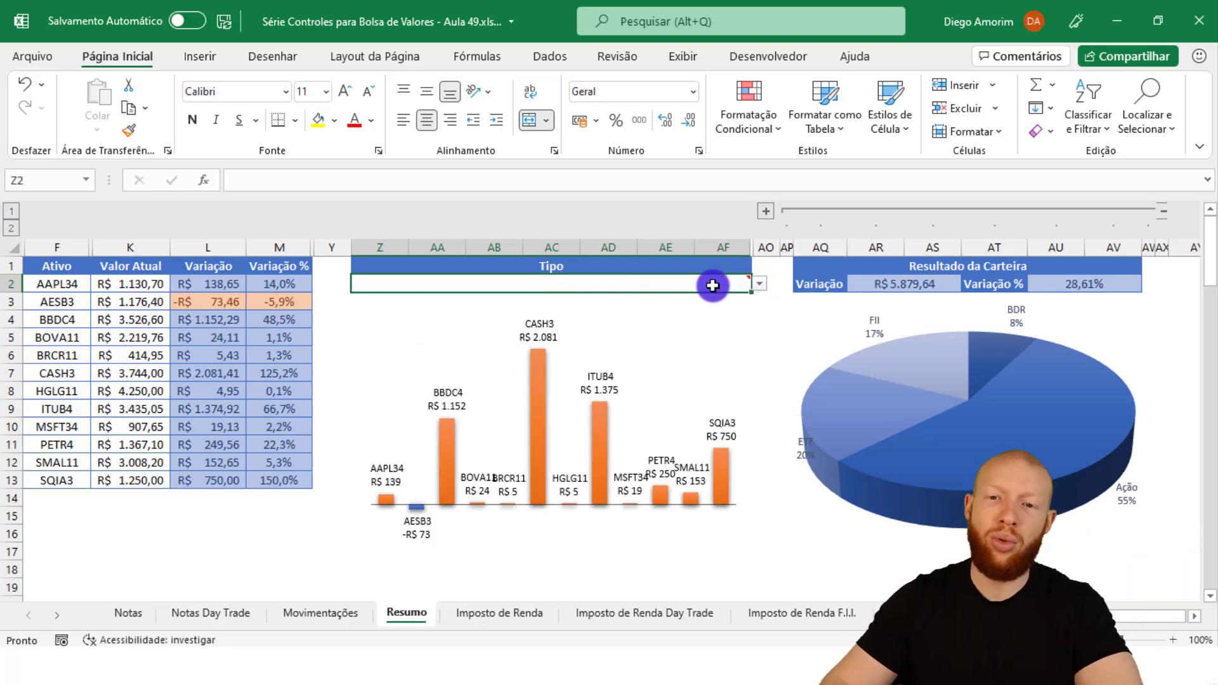
pyautogui.click(760, 283)
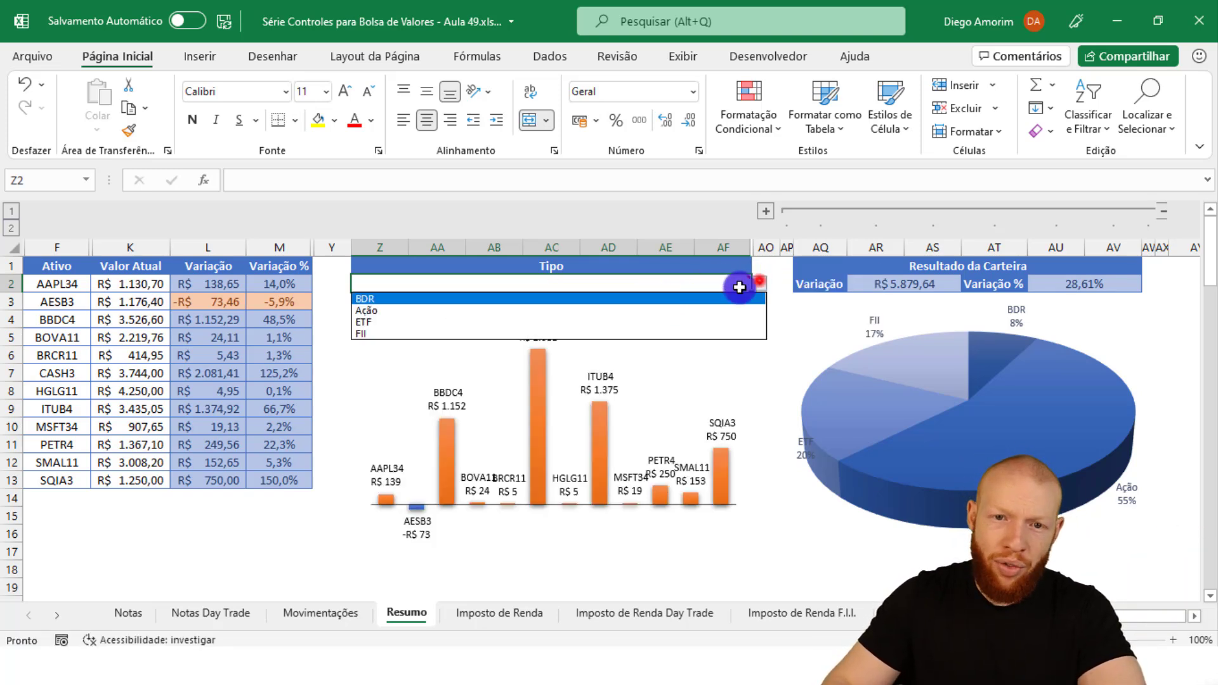
pyautogui.click(663, 309)
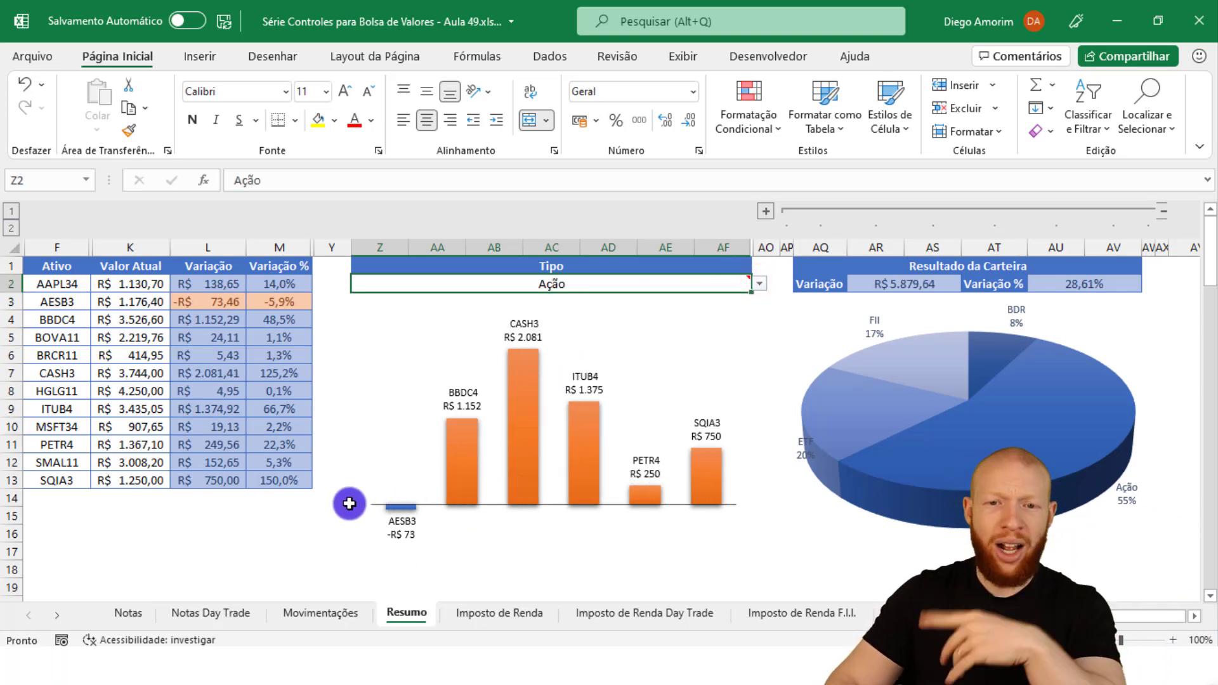
# Fill the bar chart's profit series (Int. Lucro) with the blue theme color
pyautogui.moveTo(535, 485)
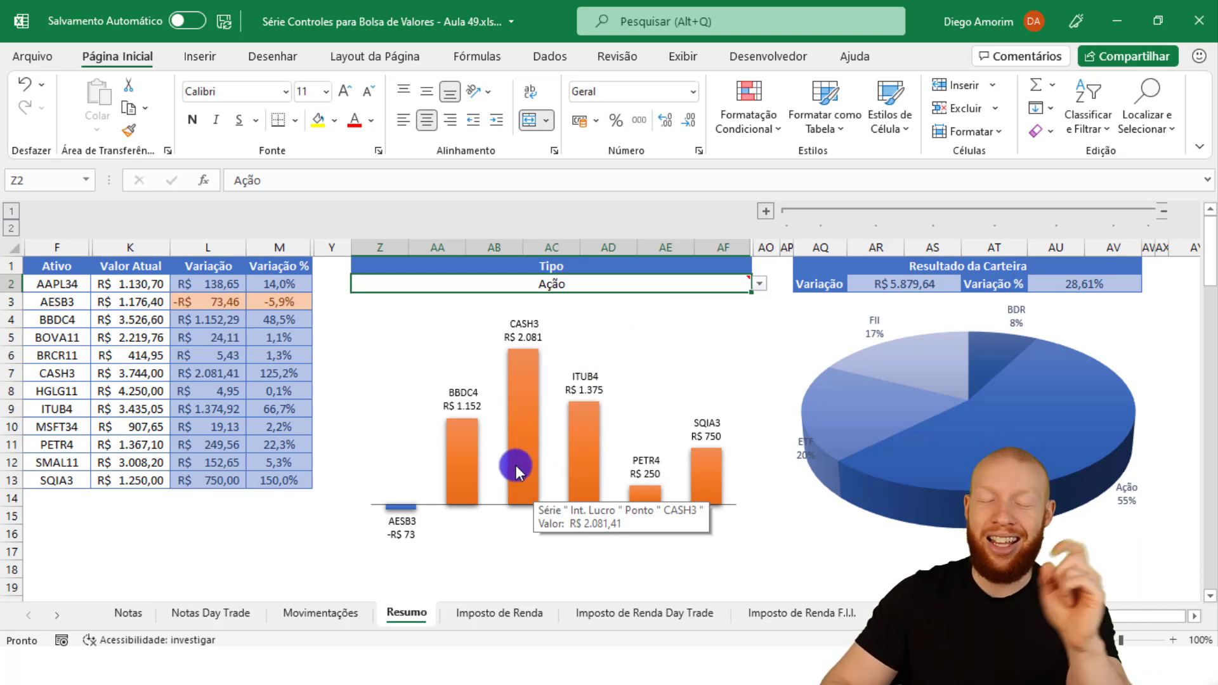
pyautogui.click(526, 448)
pyautogui.rightClick(527, 448)
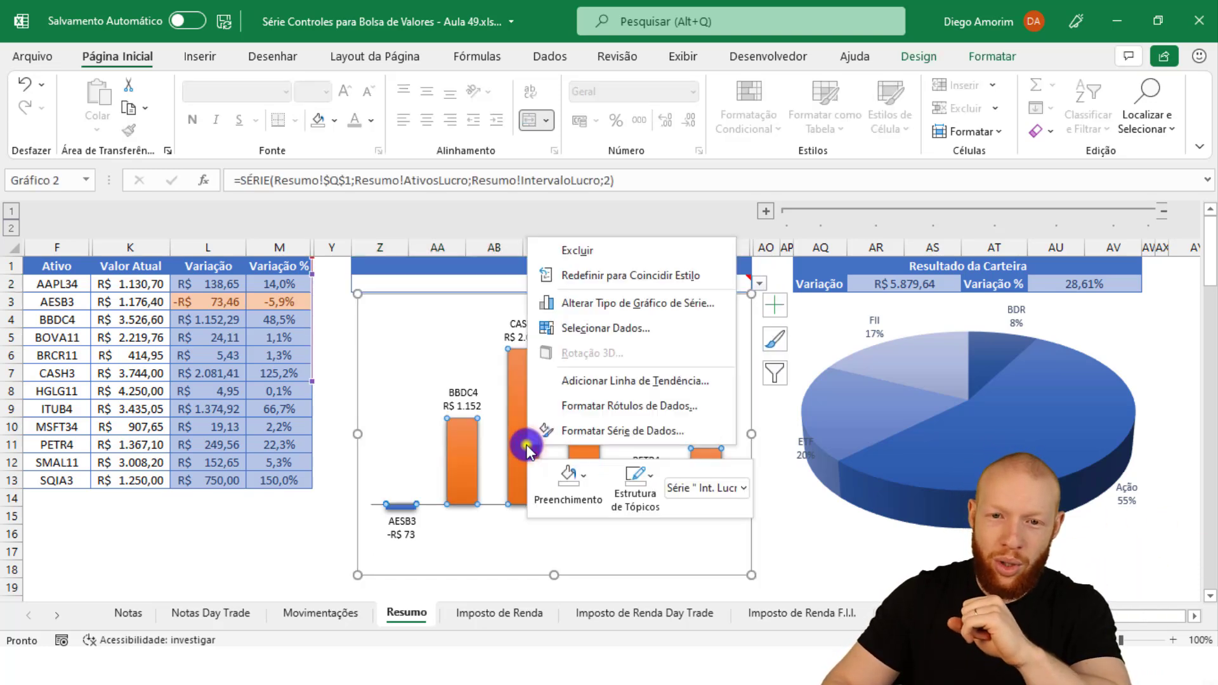
pyautogui.click(570, 481)
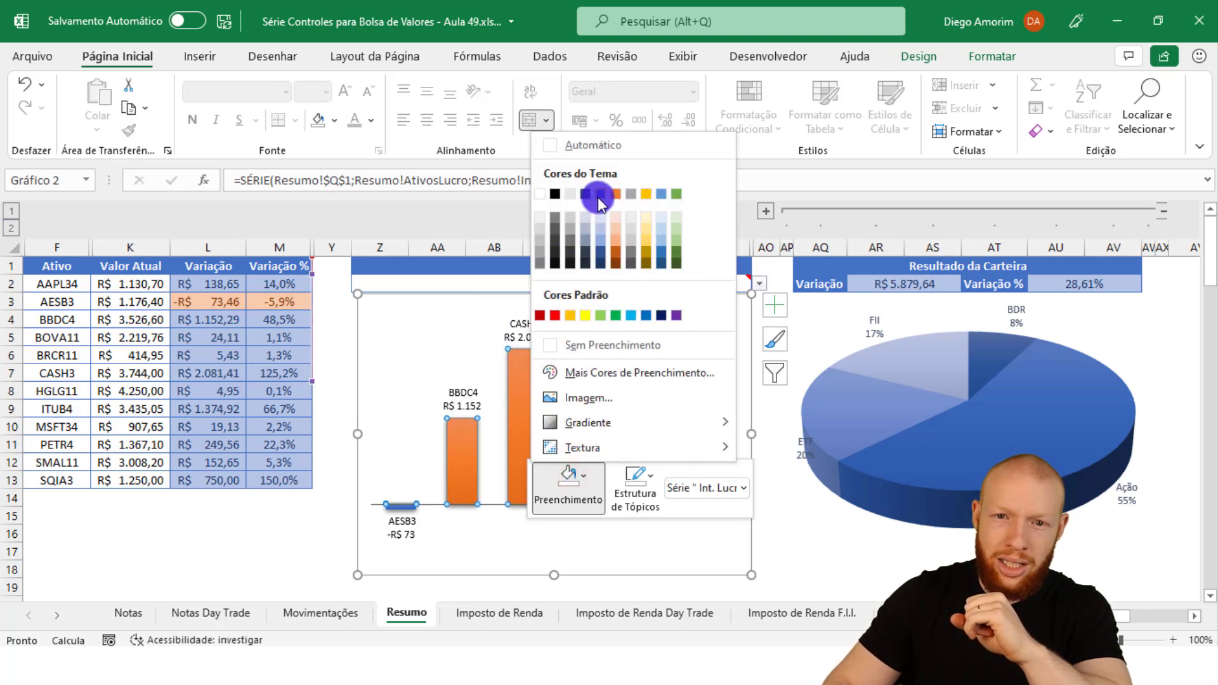
pyautogui.click(599, 202)
# Fill the bar chart's loss series, the AESB3 bar, with orange
pyautogui.click(400, 505)
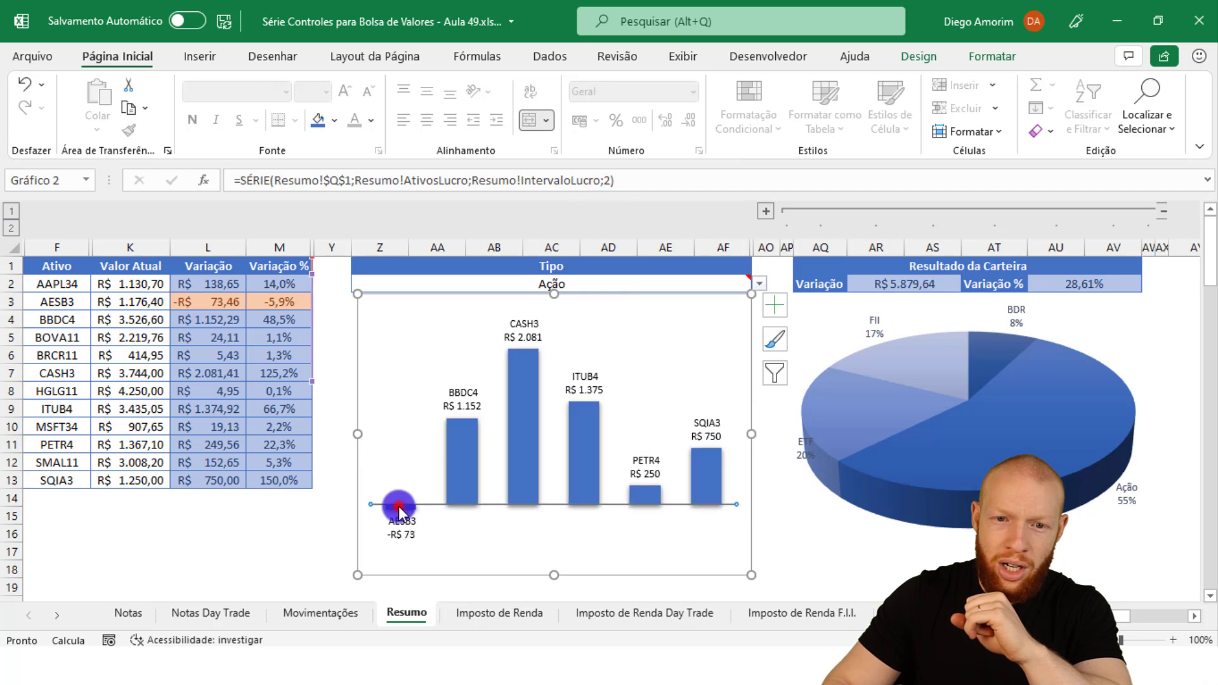
pyautogui.click(402, 507)
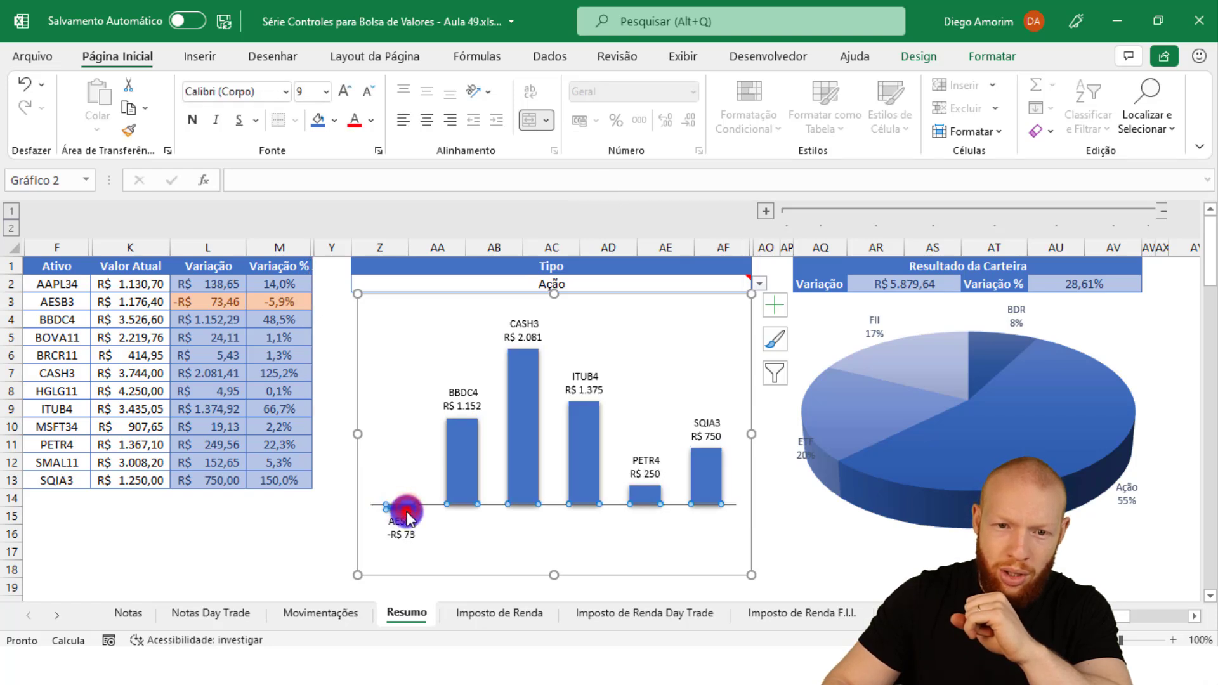
pyautogui.click(405, 513)
pyautogui.rightClick(406, 513)
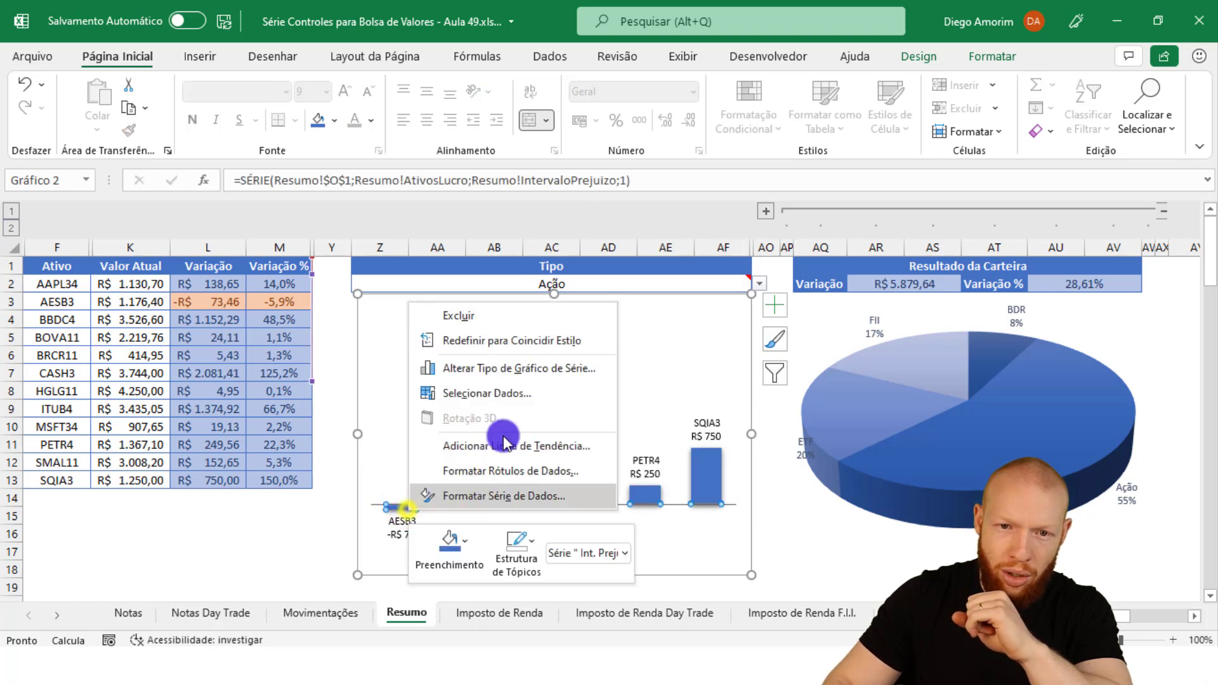
pyautogui.click(454, 545)
pyautogui.click(499, 259)
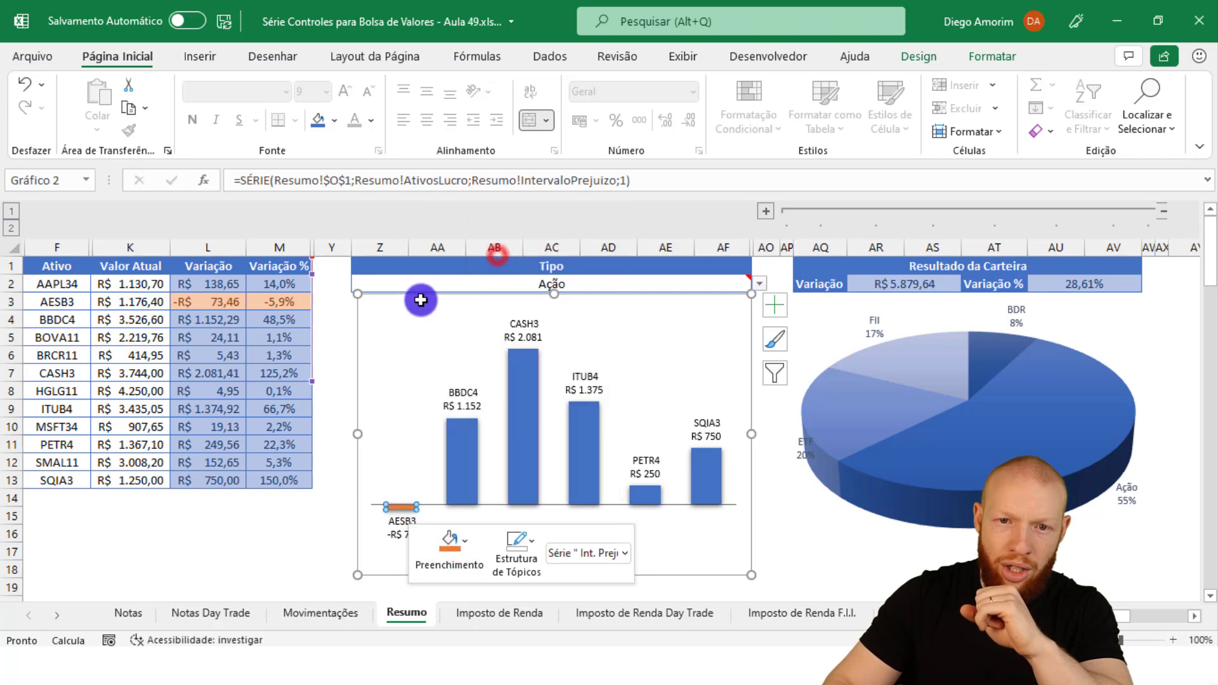
pyautogui.click(533, 274)
# Check the recolored bar chart with Tipo set to ETF and FII, and return the filter to Ação
pyautogui.moveTo(714, 281)
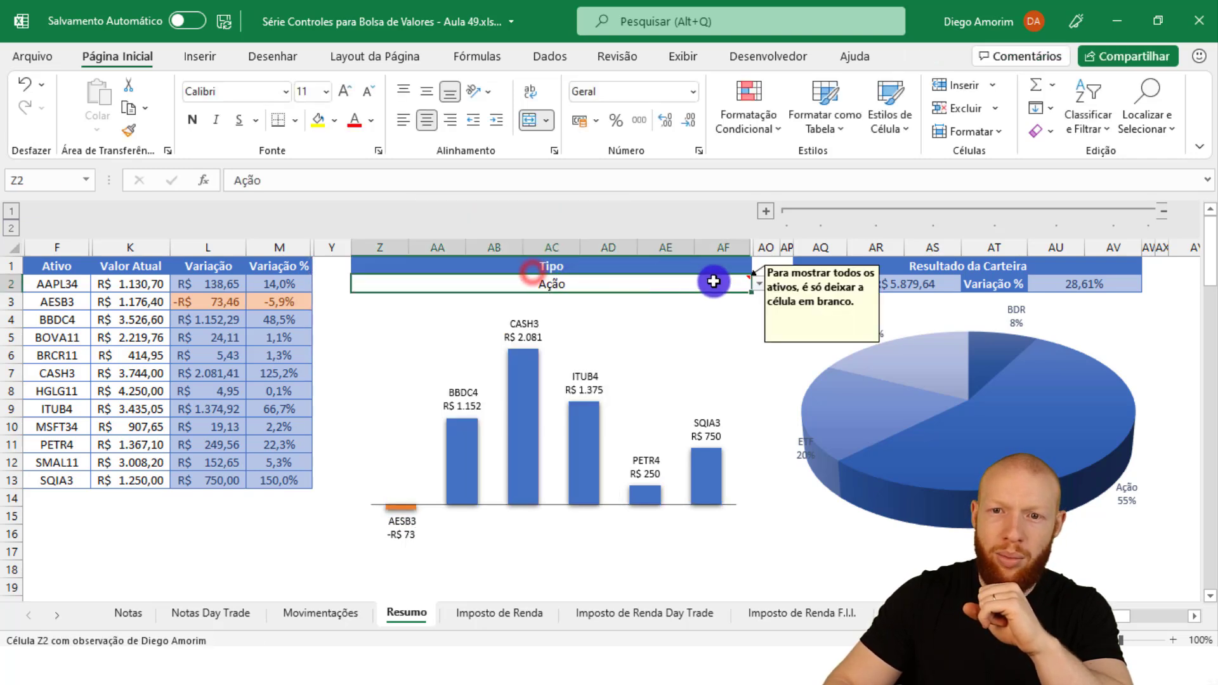
pyautogui.click(755, 284)
pyautogui.click(664, 321)
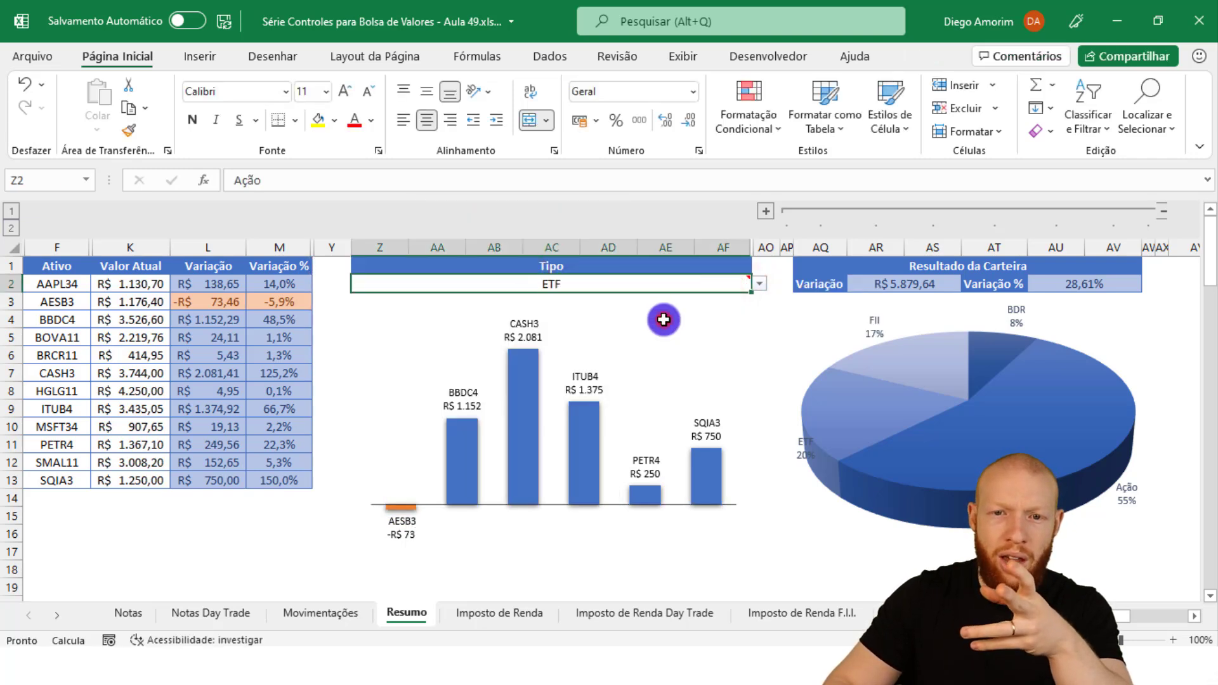
pyautogui.click(760, 284)
pyautogui.click(681, 329)
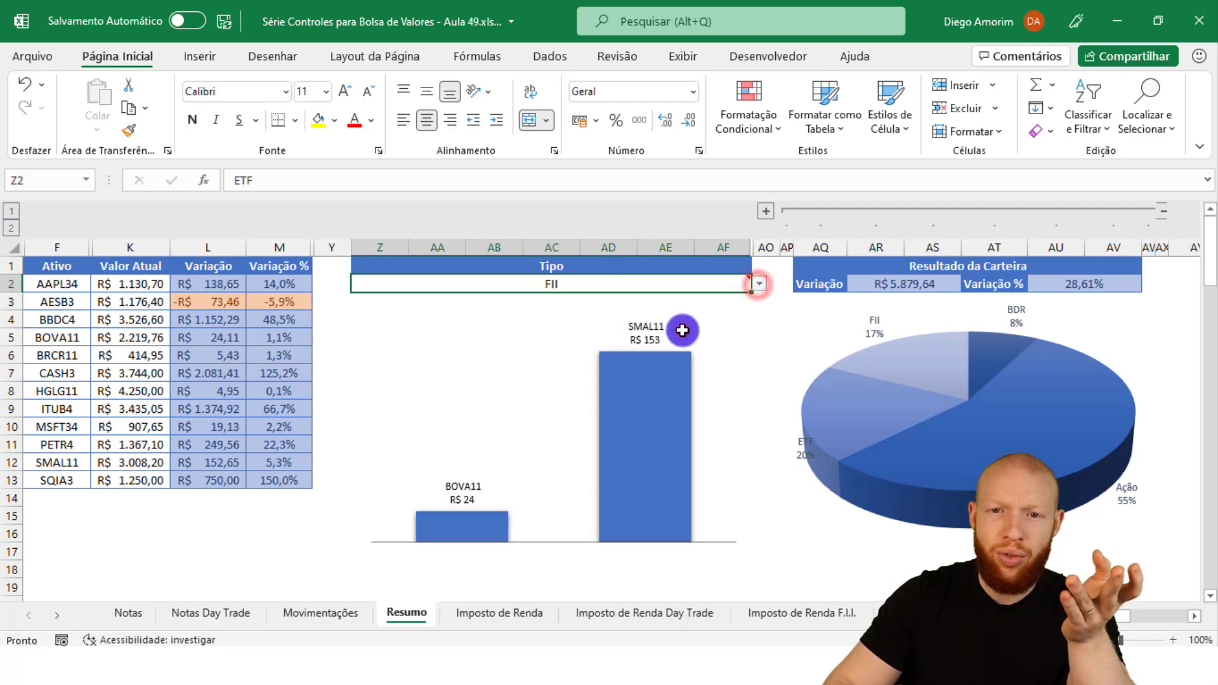
pyautogui.click(759, 284)
pyautogui.click(692, 311)
pyautogui.click(757, 283)
pyautogui.click(677, 303)
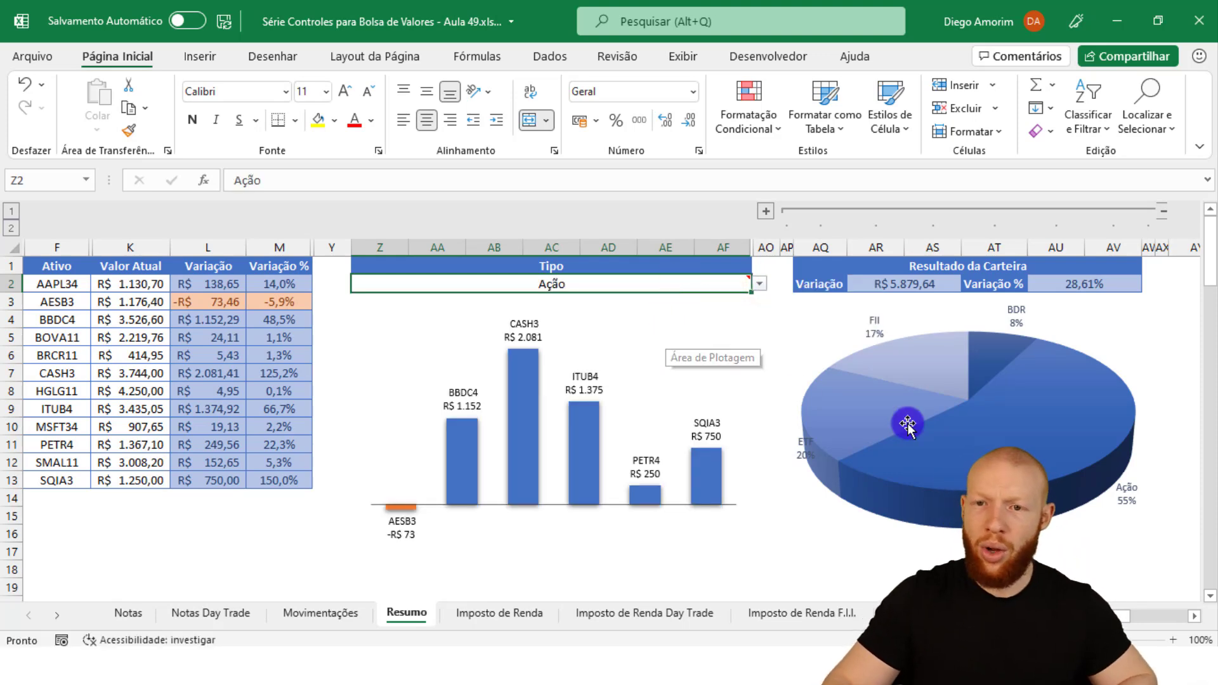
# Shrink the plot area of the Resultado da Carteira pie chart to make room for its data labels
pyautogui.click(850, 424)
pyautogui.click(987, 552)
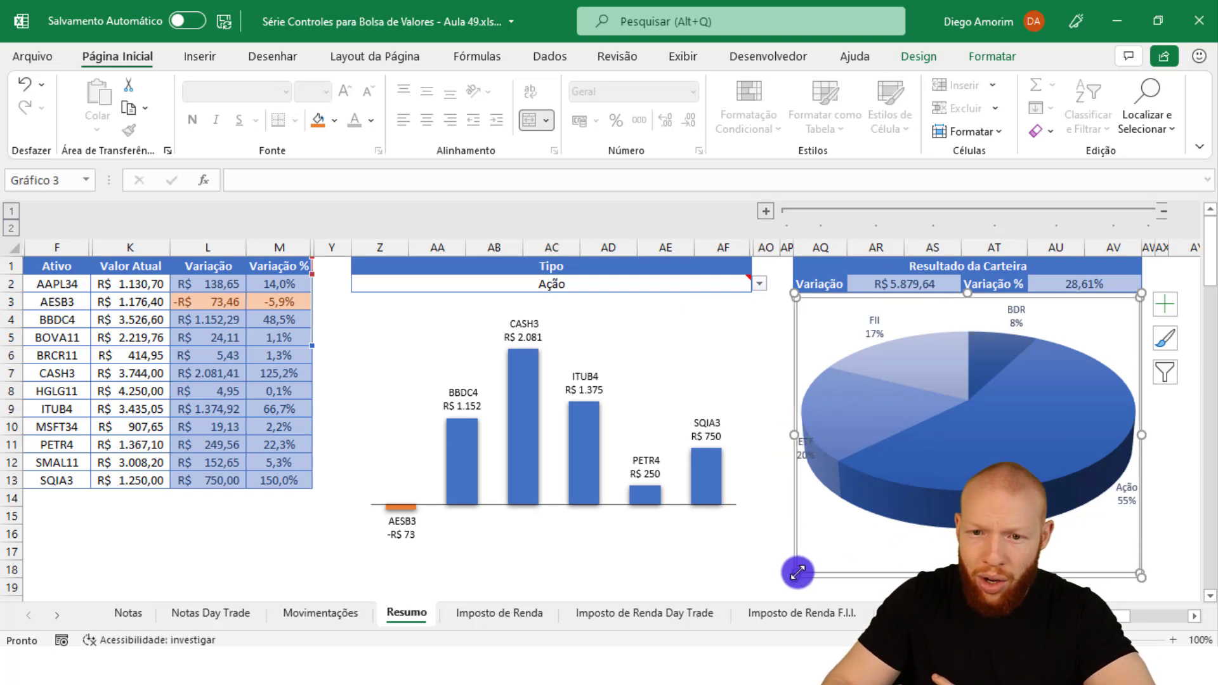
pyautogui.moveTo(801, 572); pyautogui.dragTo(828, 559)
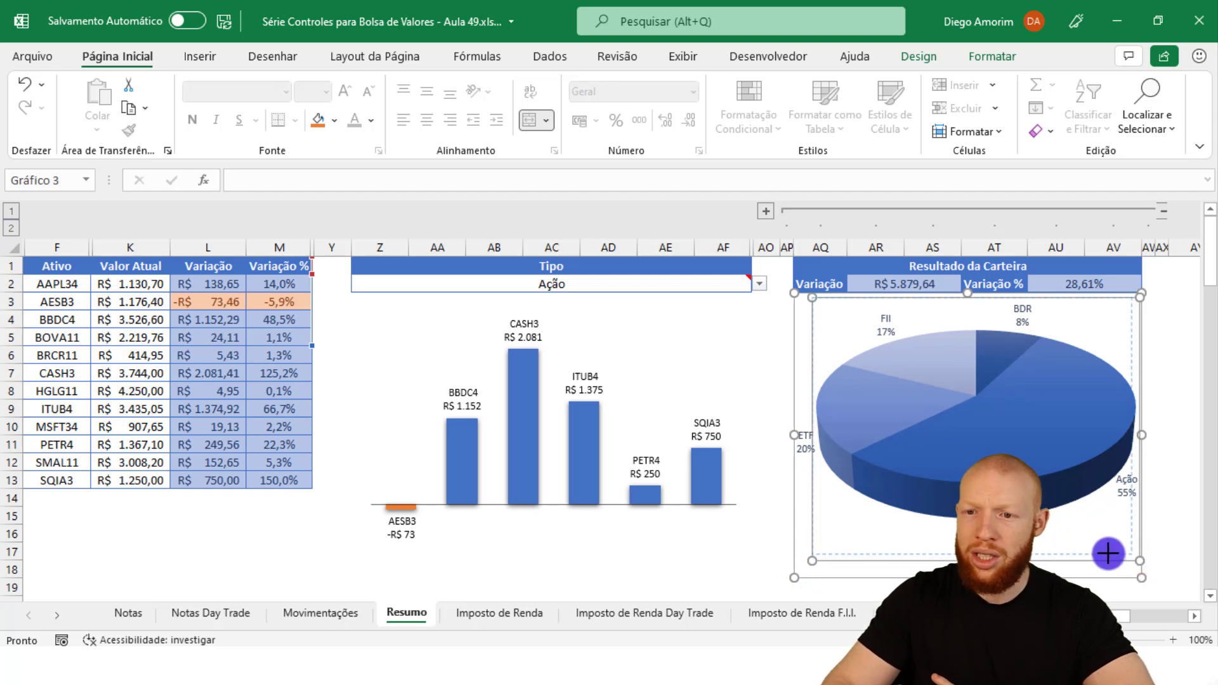
pyautogui.click(1175, 482)
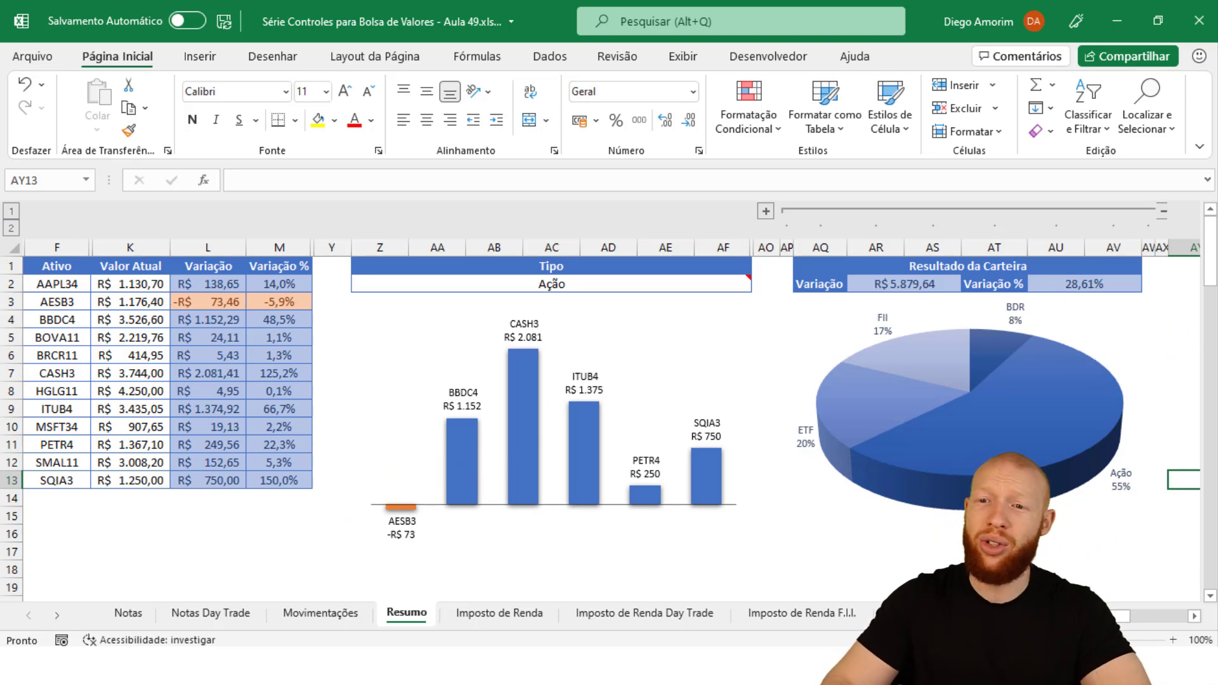
# Return to the Notas sheet and save the workbook
pyautogui.moveTo(1054, 357)
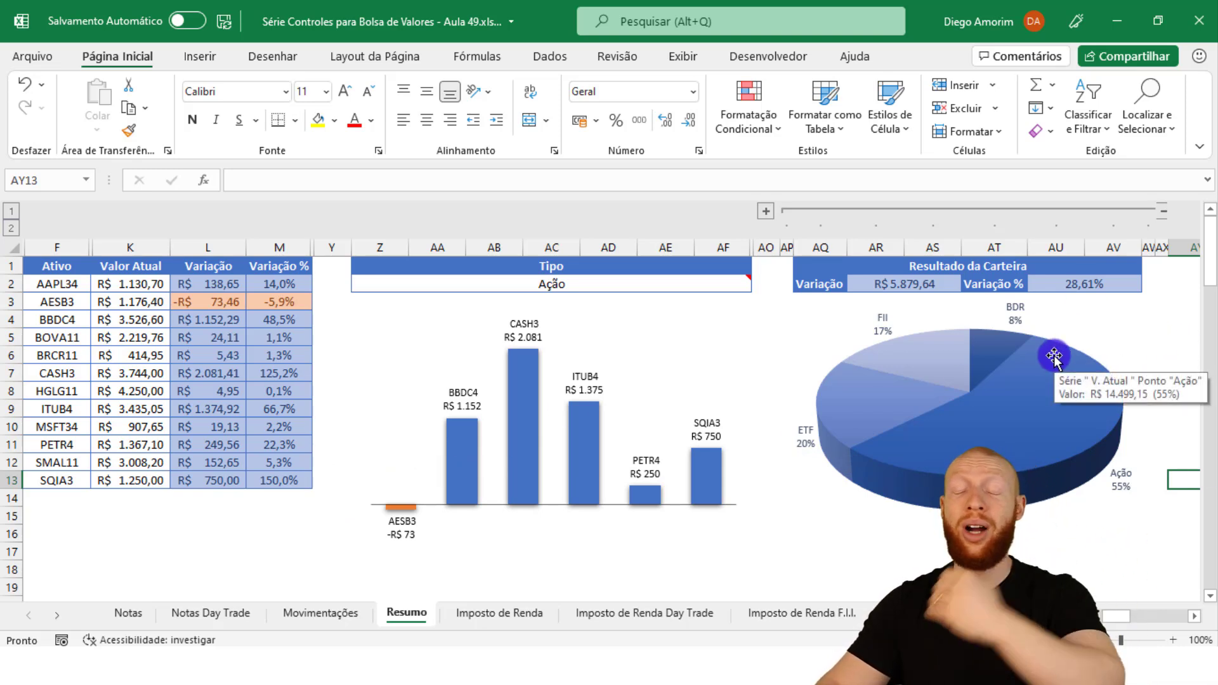
pyautogui.click(124, 615)
pyautogui.moveTo(805, 245); pyautogui.dragTo(1135, 216)
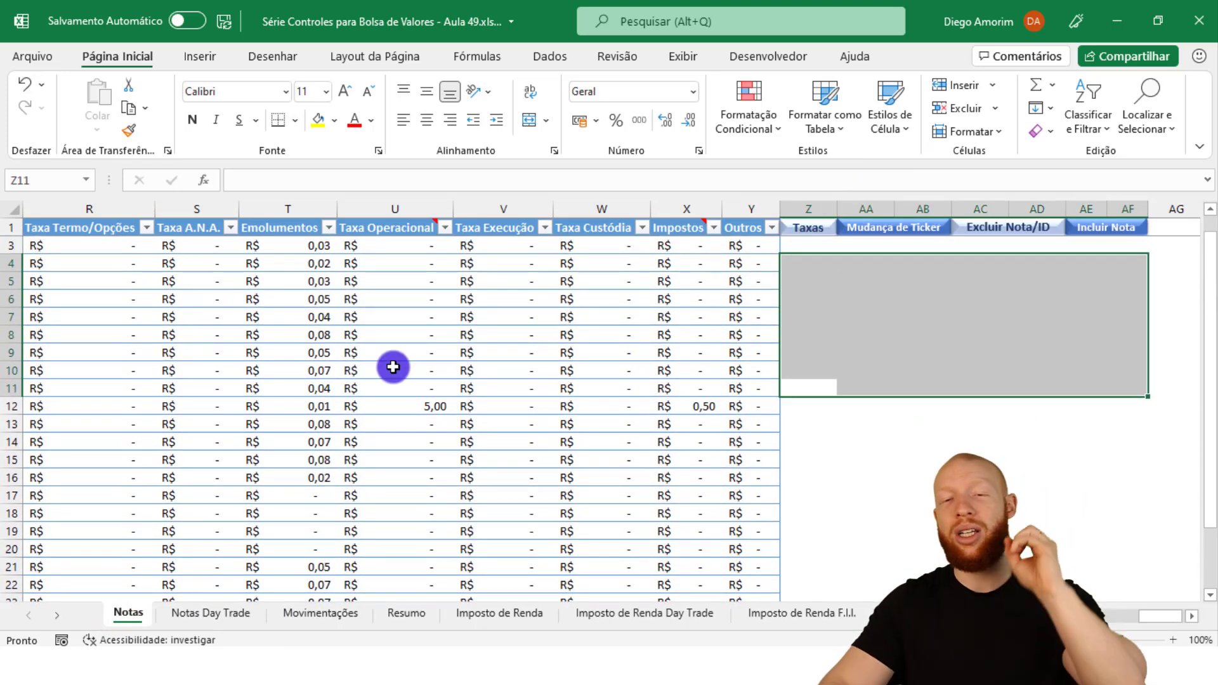
pyautogui.click(471, 403)
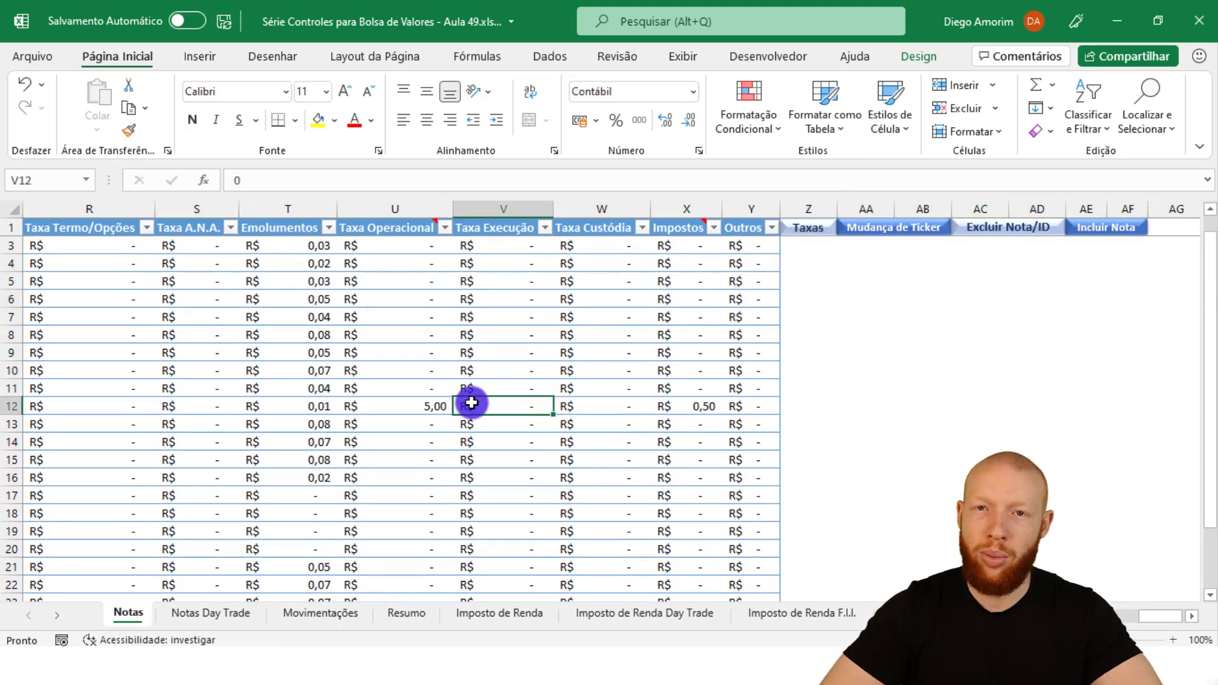
pyautogui.hotkey('ctrl', 's')
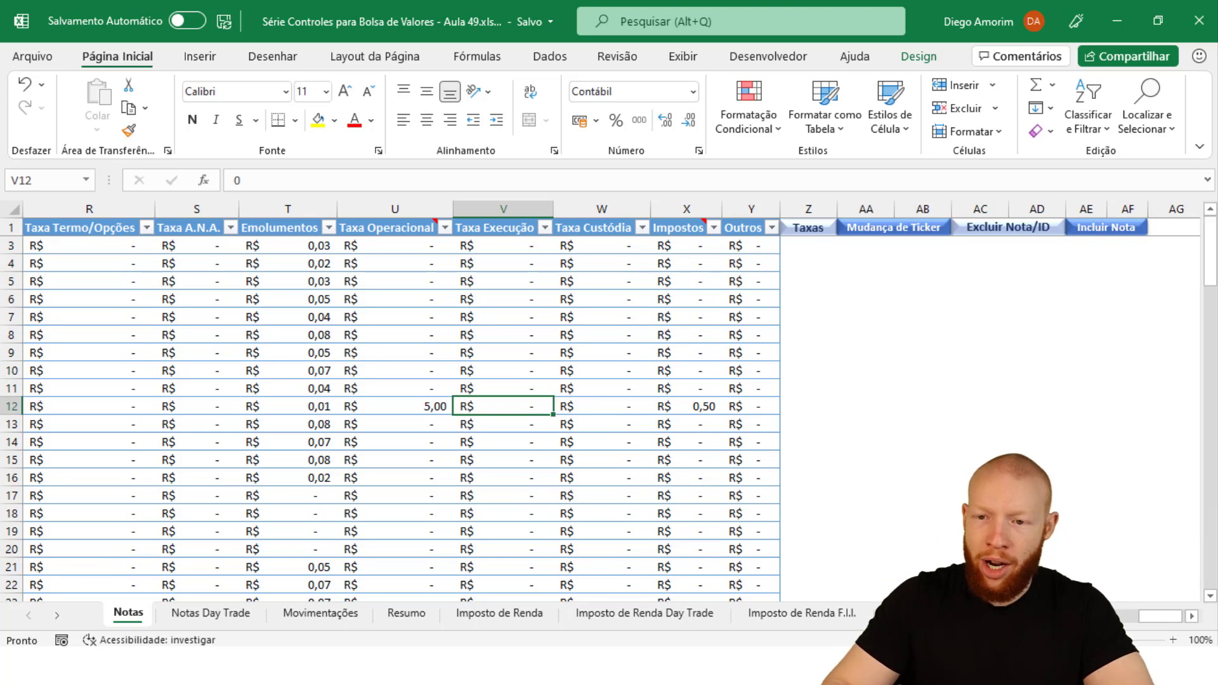
# Add a new worksheet before Notas and name it Macros
pyautogui.hotkey('shift', 'F11')
pyautogui.moveTo(169, 619)
pyautogui.mouseDown()
pyautogui.moveTo(98, 622)
pyautogui.moveTo(123, 619)
pyautogui.mouseUp()
pyautogui.doubleClick(123, 617)
pyautogui.write('MACRO')
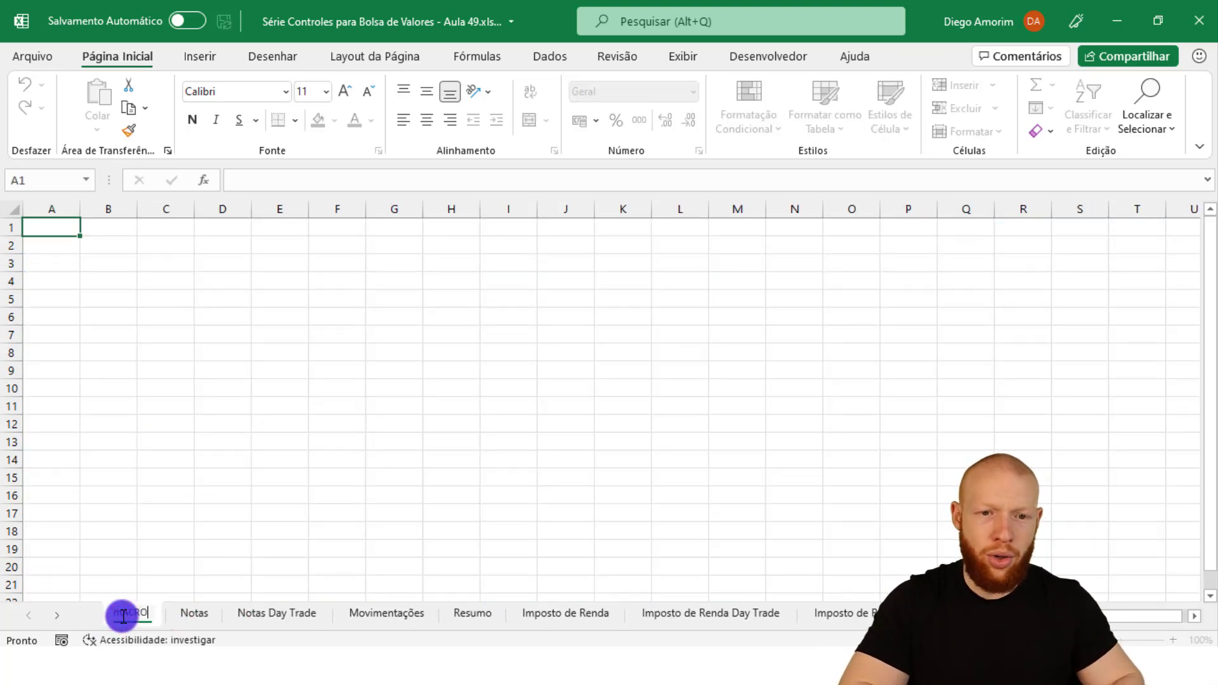
pyautogui.press('BackSpace')
pyautogui.press('BackSpace')
pyautogui.press('BackSpace')
pyautogui.press('BackSpace')
pyautogui.write('Macros')
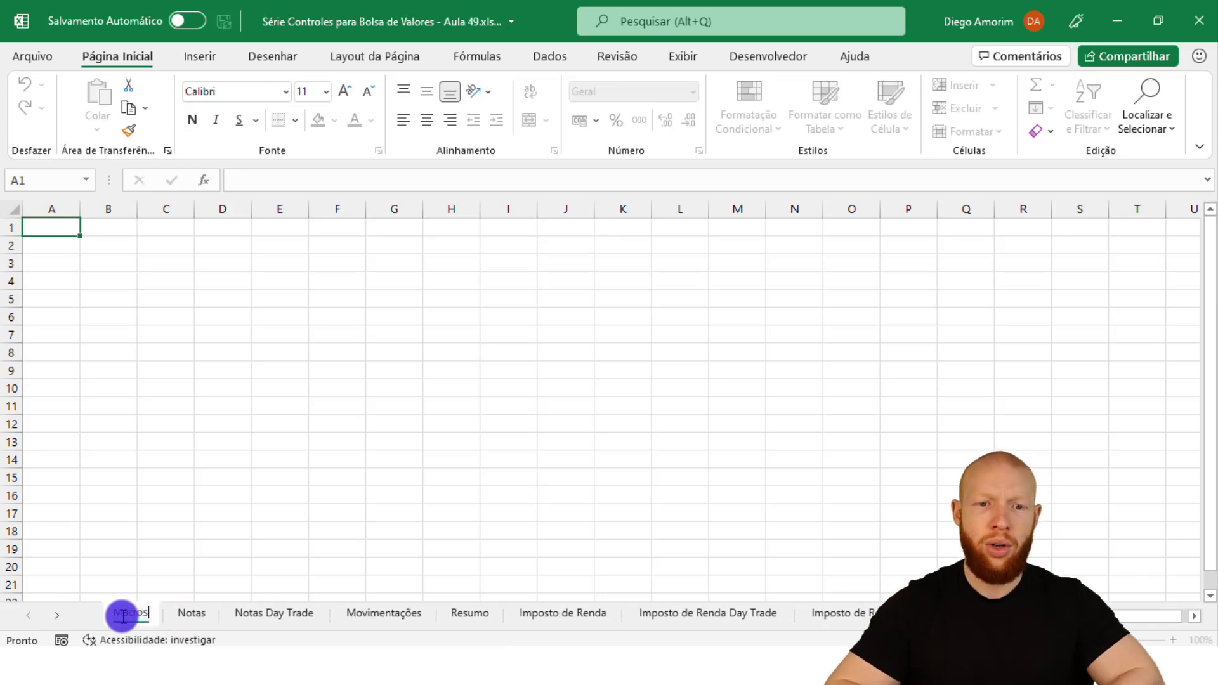
pyautogui.press('Return')
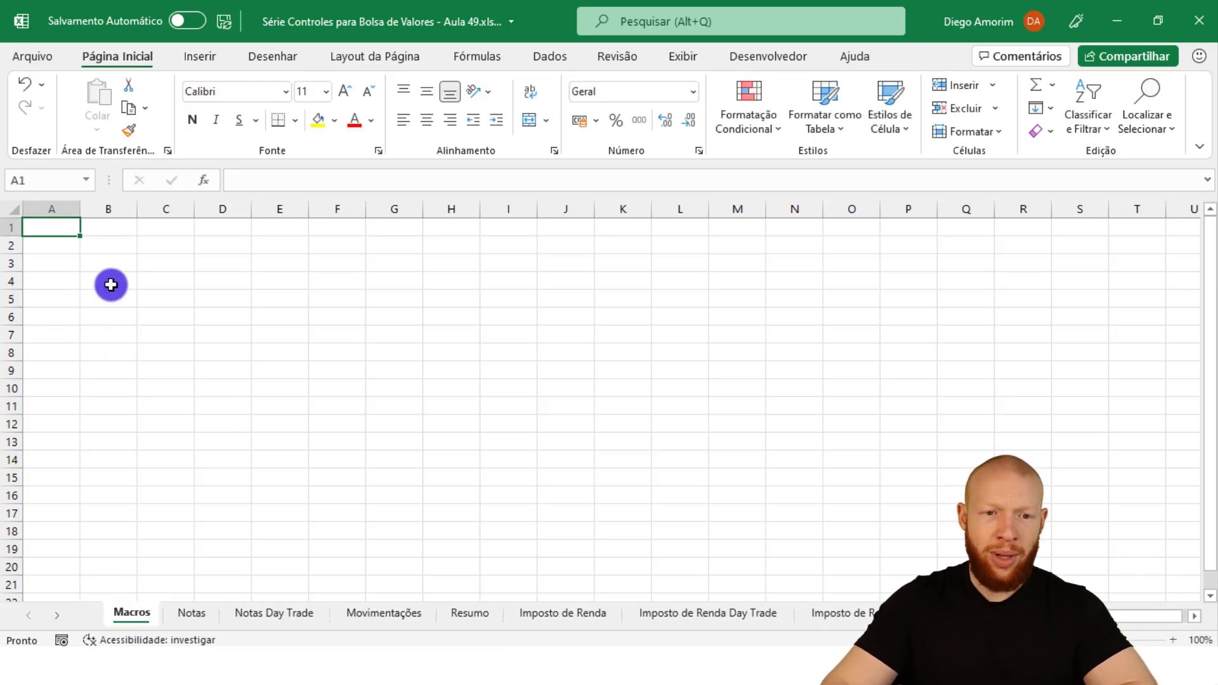
# Fill all the cells of the Macros sheet with the darkest blue-gray theme color
pyautogui.hotkey('shift', 'Right')
pyautogui.hotkey('shift', 'Down')
pyautogui.hotkey('shift', 'Right')
pyautogui.hotkey('shift', 'Down')
pyautogui.hotkey('shift', 'Down')
pyautogui.hotkey('shift', 'Right')
pyautogui.hotkey('shift', 'Down')
pyautogui.hotkey('shift', 'Down')
pyautogui.hotkey('shift', 'Down')
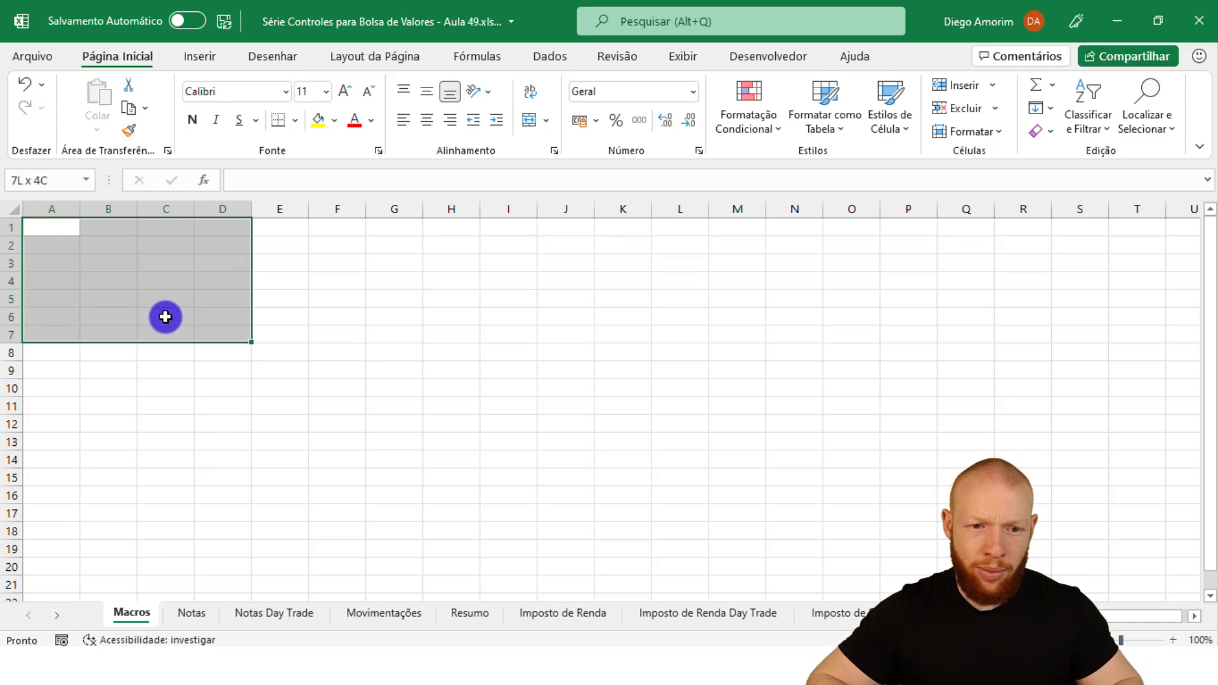
pyautogui.hotkey('shift', 'Right')
pyautogui.hotkey('shift', 'Down')
pyautogui.hotkey('shift', 'Down')
pyautogui.hotkey('shift', 'Down')
pyautogui.hotkey('shift', 'Down')
pyautogui.hotkey('shift', 'Down')
pyautogui.hotkey('shift', 'Down')
pyautogui.hotkey('shift', 'Down')
pyautogui.hotkey('shift', 'Down')
pyautogui.hotkey('shift', 'Down')
pyautogui.hotkey('shift', 'Down')
pyautogui.hotkey('shift', 'Down')
pyautogui.hotkey('shift', 'Down')
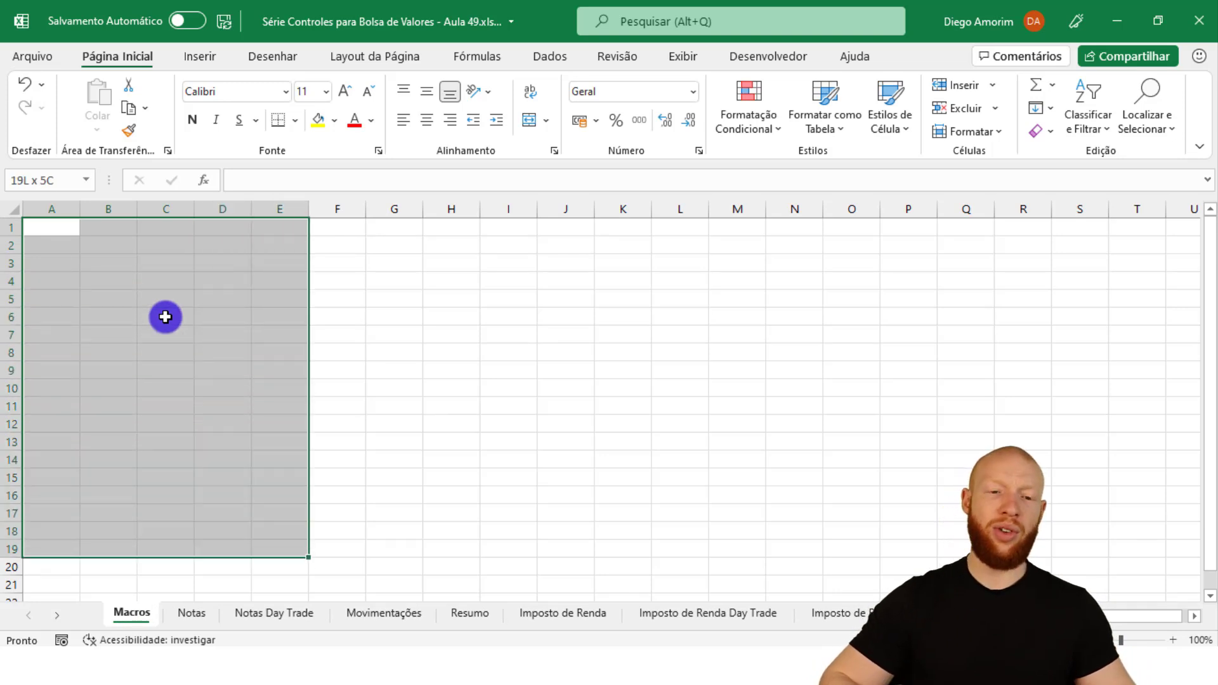
pyautogui.hotkey('shift', 'Down')
pyautogui.hotkey('shift', 'Down')
pyautogui.hotkey('shift', 'Down')
pyautogui.hotkey('shift', 'Down')
pyautogui.hotkey('shift', 'Right')
pyautogui.hotkey('shift', 'Right')
pyautogui.hotkey('shift', 'Right')
pyautogui.hotkey('shift', 'Right')
pyautogui.hotkey('shift', 'Right')
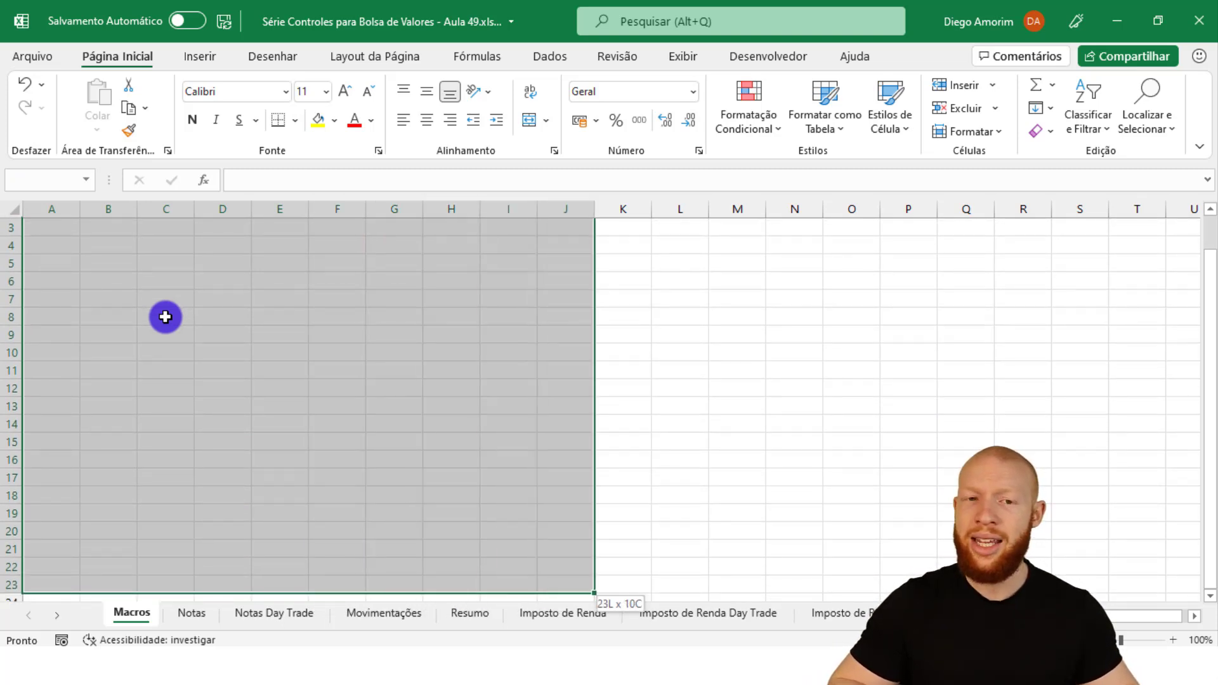
pyautogui.hotkey('shift', 'Right')
pyautogui.hotkey('shift', 'Right')
pyautogui.hotkey('shift', 'Right')
pyautogui.hotkey('shift', 'Right')
pyautogui.hotkey('shift', 'Right')
pyautogui.hotkey('shift', 'Right')
pyautogui.hotkey('shift', 'Right')
pyautogui.hotkey('shift', 'Right')
pyautogui.hotkey('shift', 'Right')
pyautogui.hotkey('shift', 'Right')
pyautogui.hotkey('shift', 'Right')
pyautogui.hotkey('shift', 'Right')
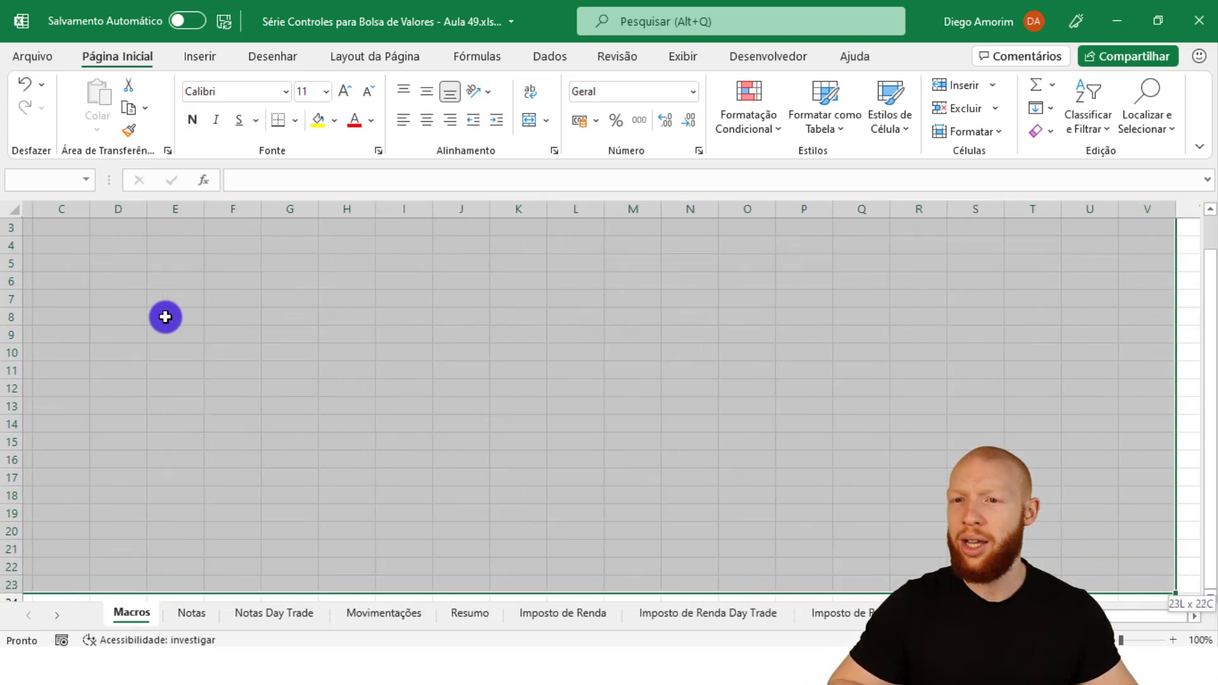
pyautogui.moveTo(1147, 613); pyautogui.dragTo(1128, 613)
pyautogui.moveTo(1209, 317); pyautogui.dragTo(1208, 280)
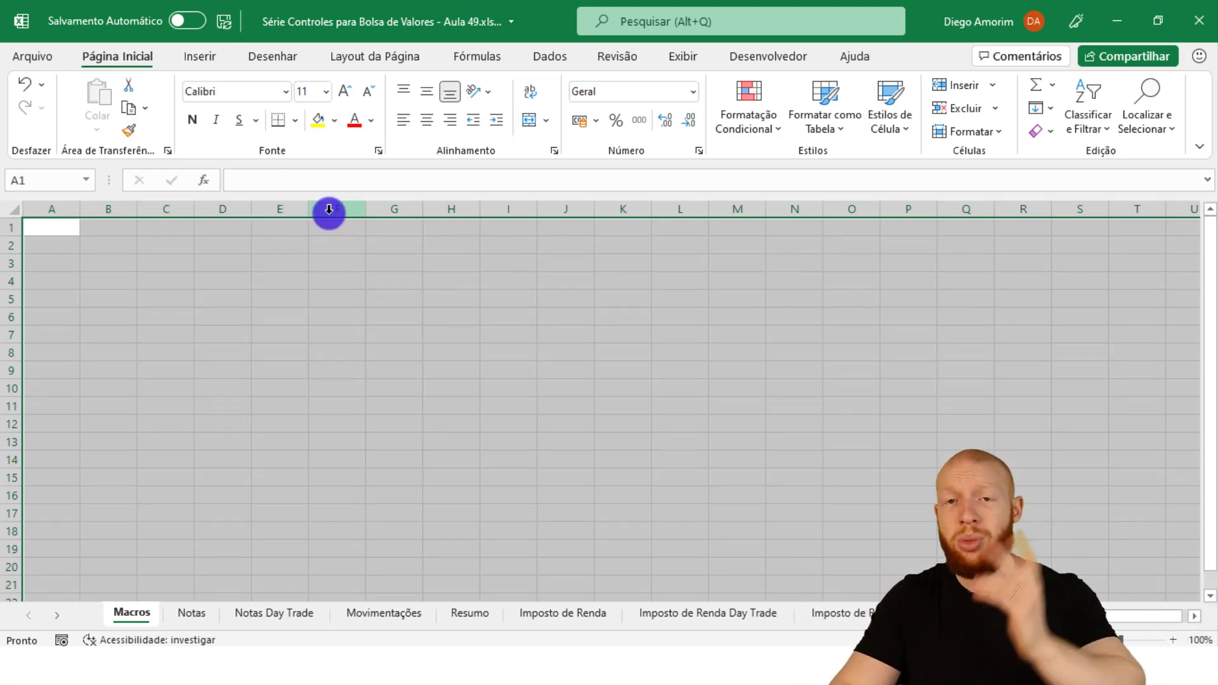
pyautogui.click(334, 120)
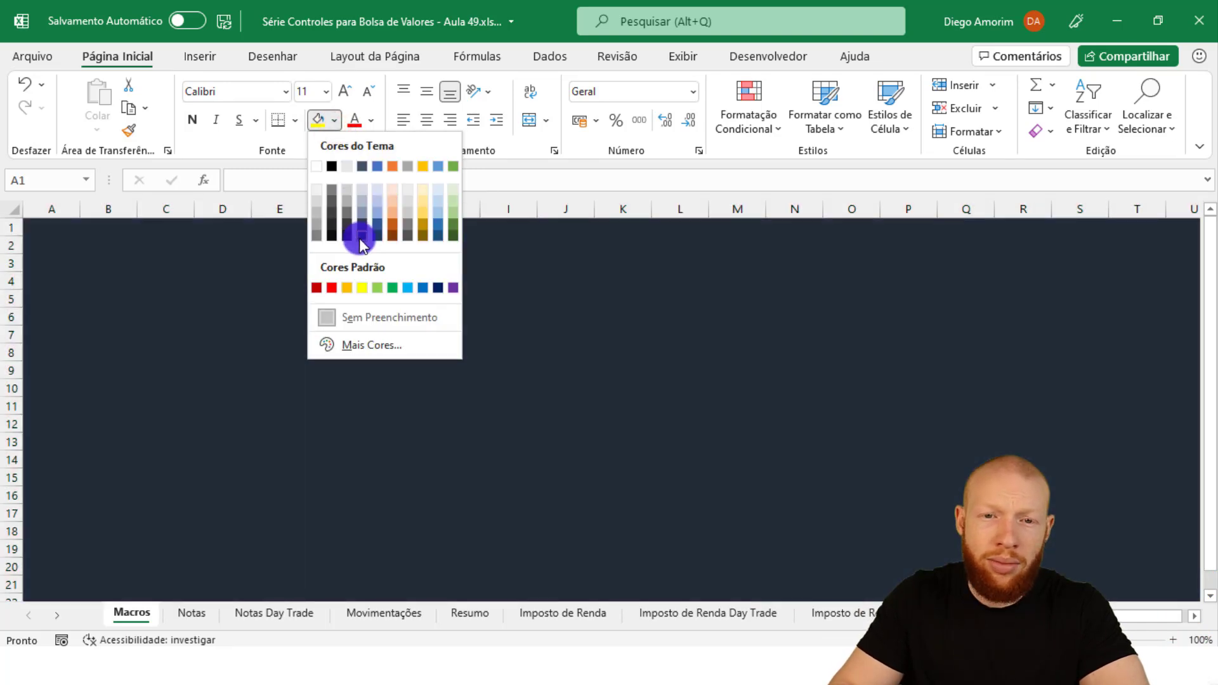
pyautogui.click(361, 238)
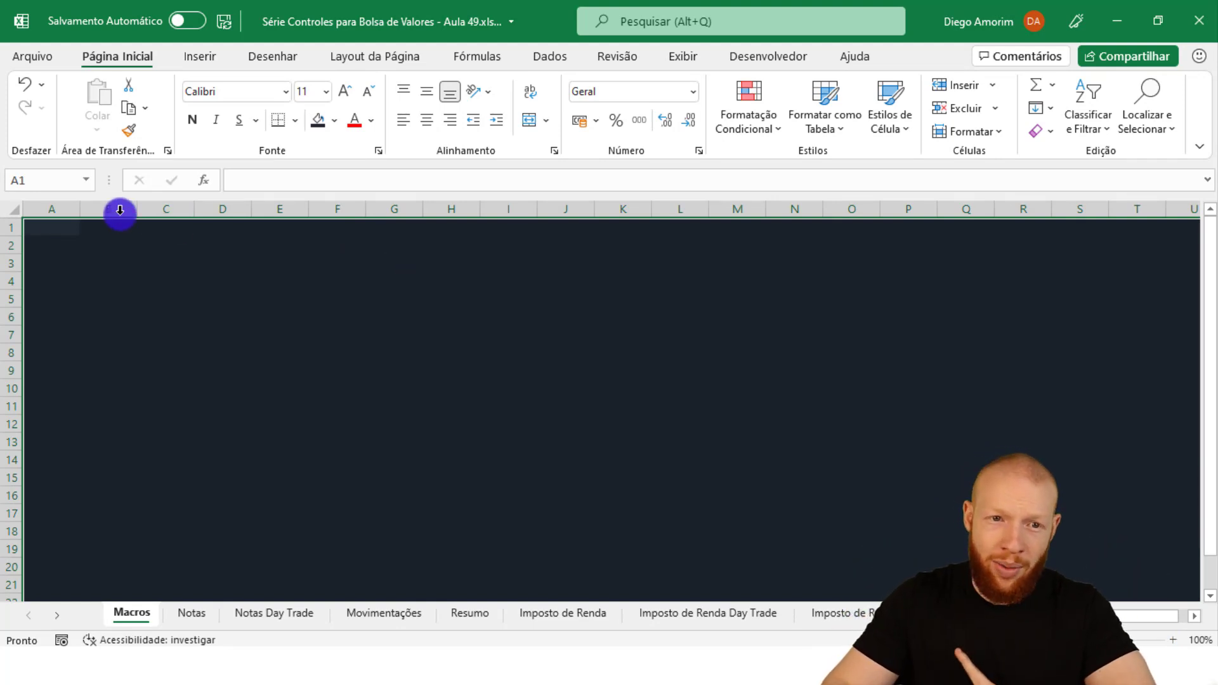
# Hide column A and row 1 of the Macros sheet and save the workbook
pyautogui.click(46, 208)
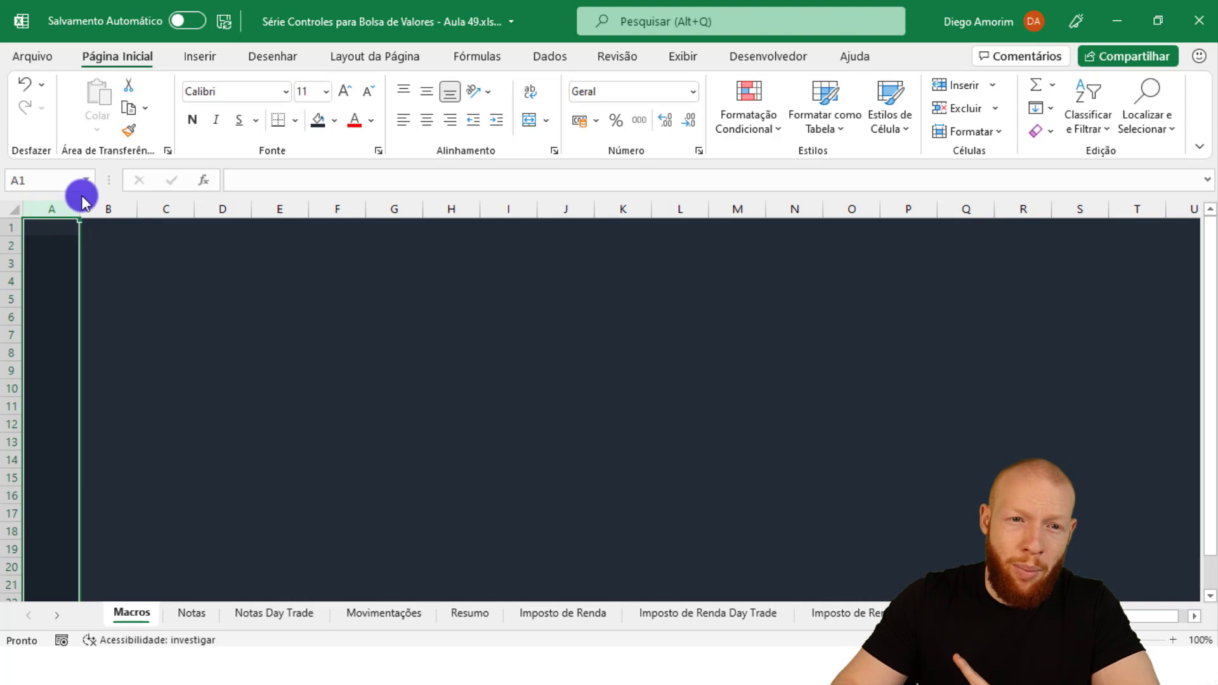
pyautogui.moveTo(81, 209); pyautogui.dragTo(1, 218)
pyautogui.click(94, 245)
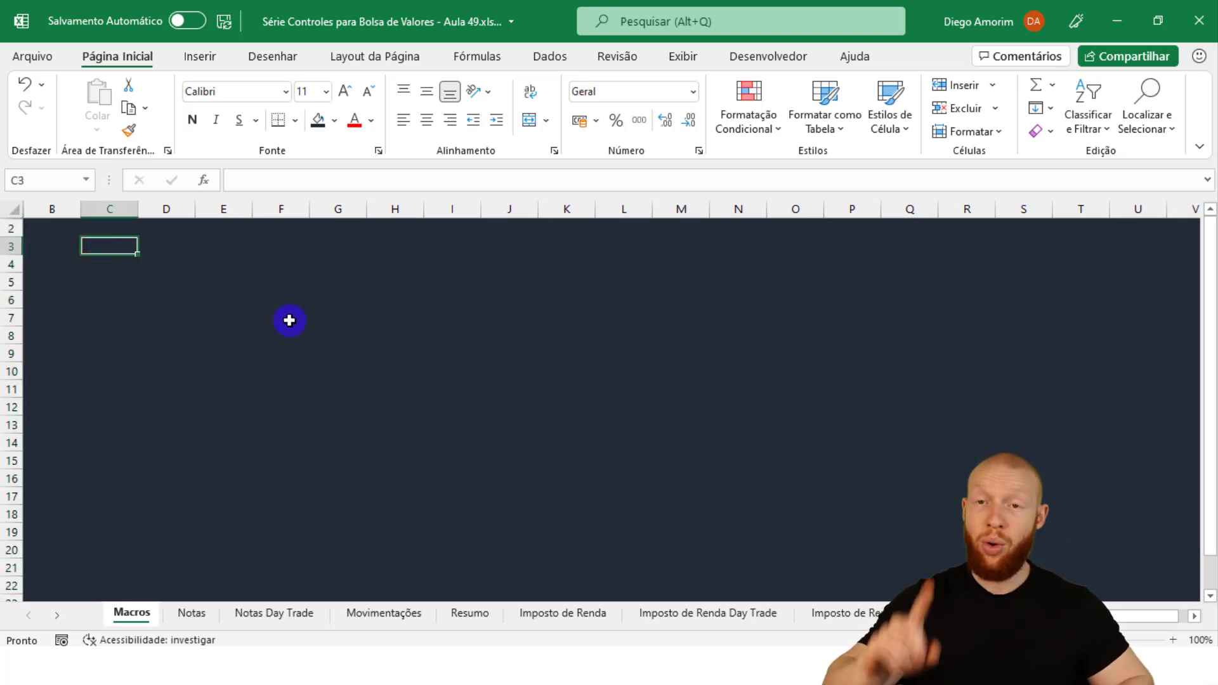
pyautogui.hotkey('ctrl', 'Home')
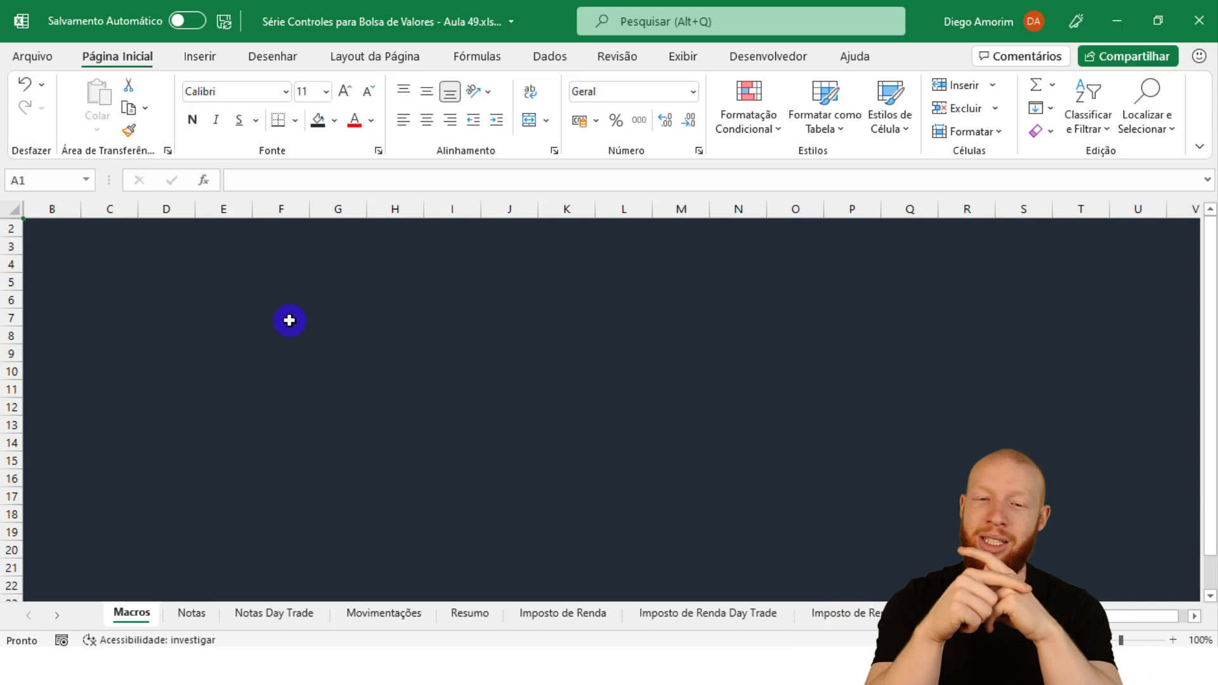
pyautogui.hotkey('ctrl', 's')
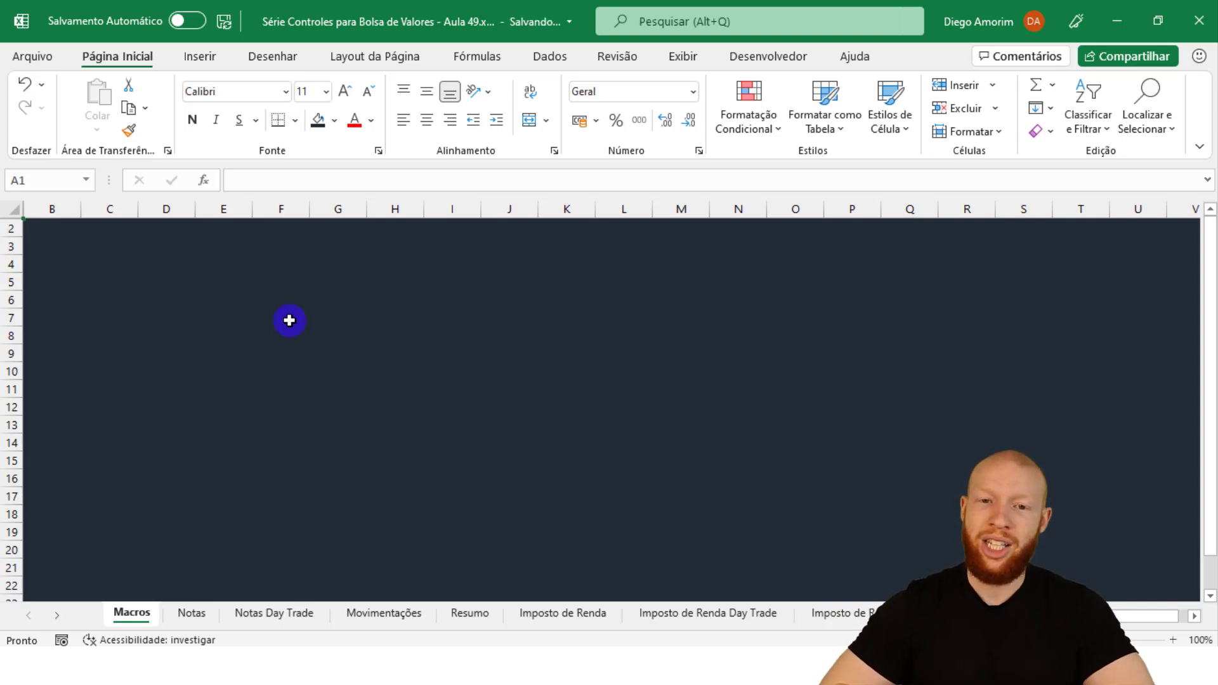
# Widen columns C through U of the Macros sheet equally
pyautogui.moveTo(452, 262); pyautogui.dragTo(744, 299)
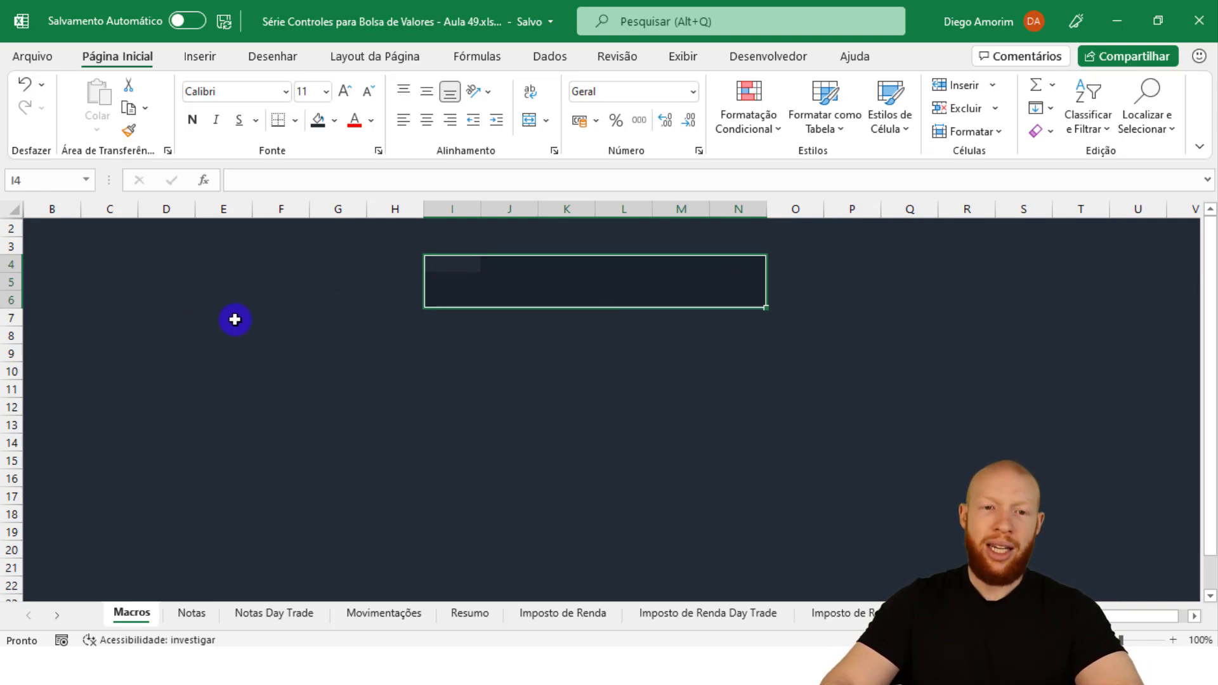
pyautogui.moveTo(113, 328); pyautogui.dragTo(1119, 518)
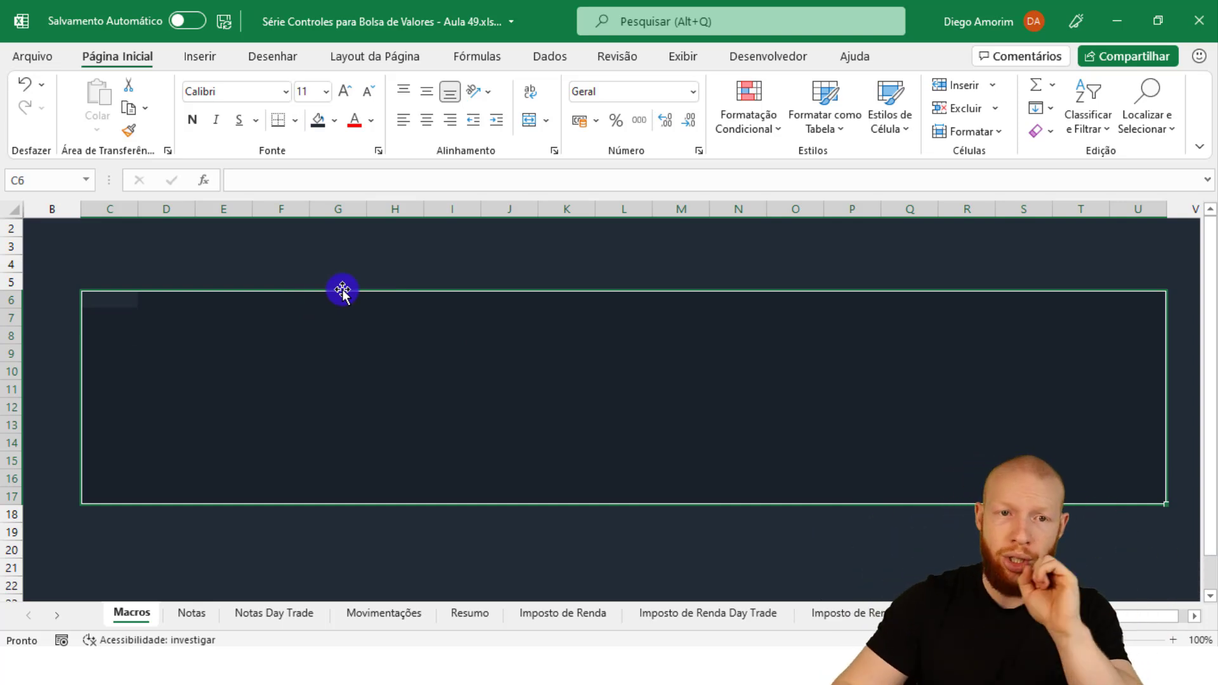
pyautogui.moveTo(41, 210); pyautogui.dragTo(1165, 221)
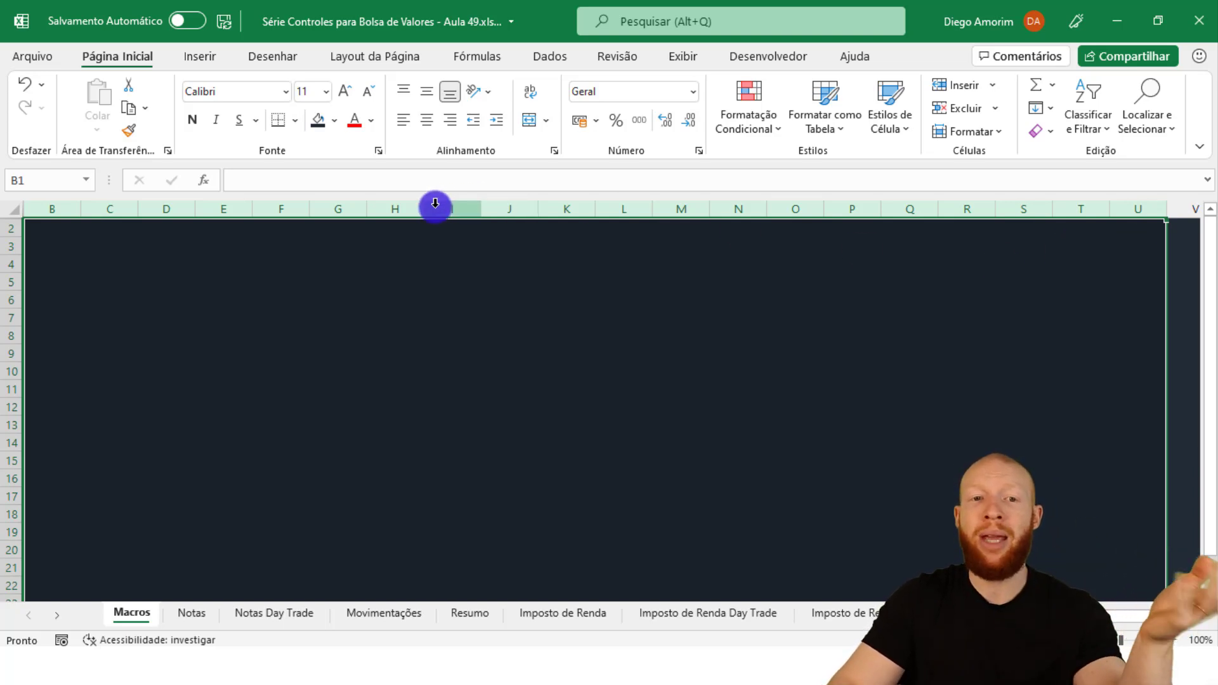
pyautogui.click(100, 209)
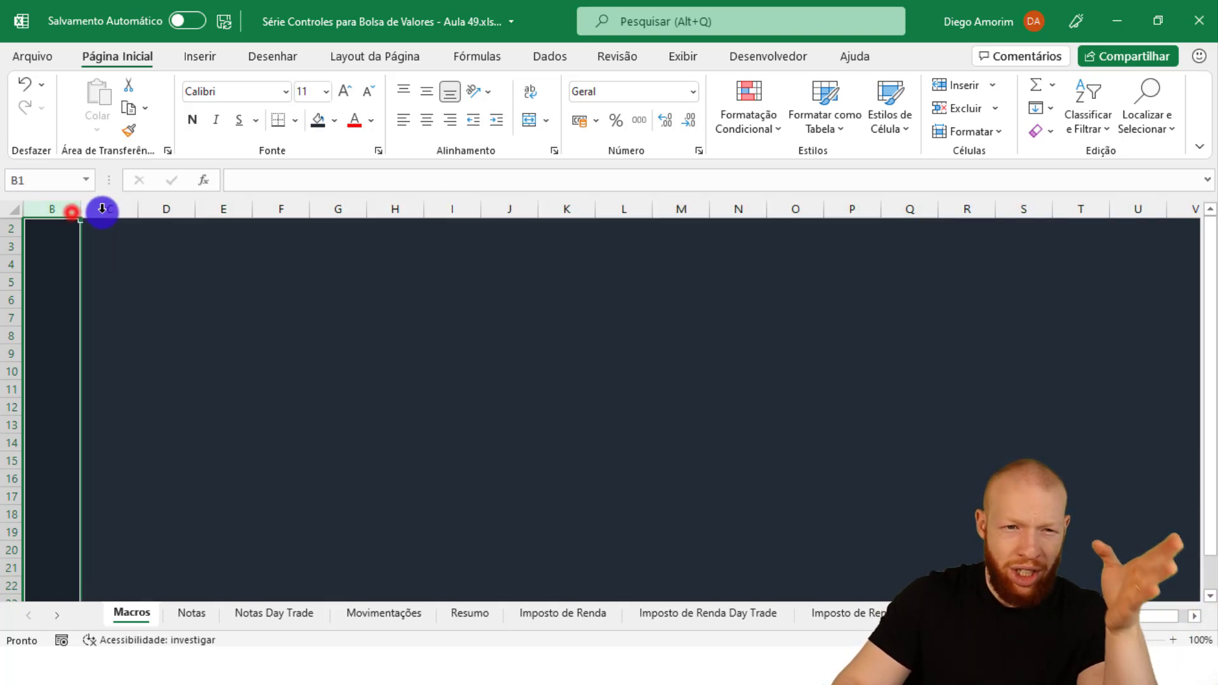
pyautogui.moveTo(102, 209); pyautogui.dragTo(1139, 206)
pyautogui.moveTo(137, 208); pyautogui.dragTo(1058, 203)
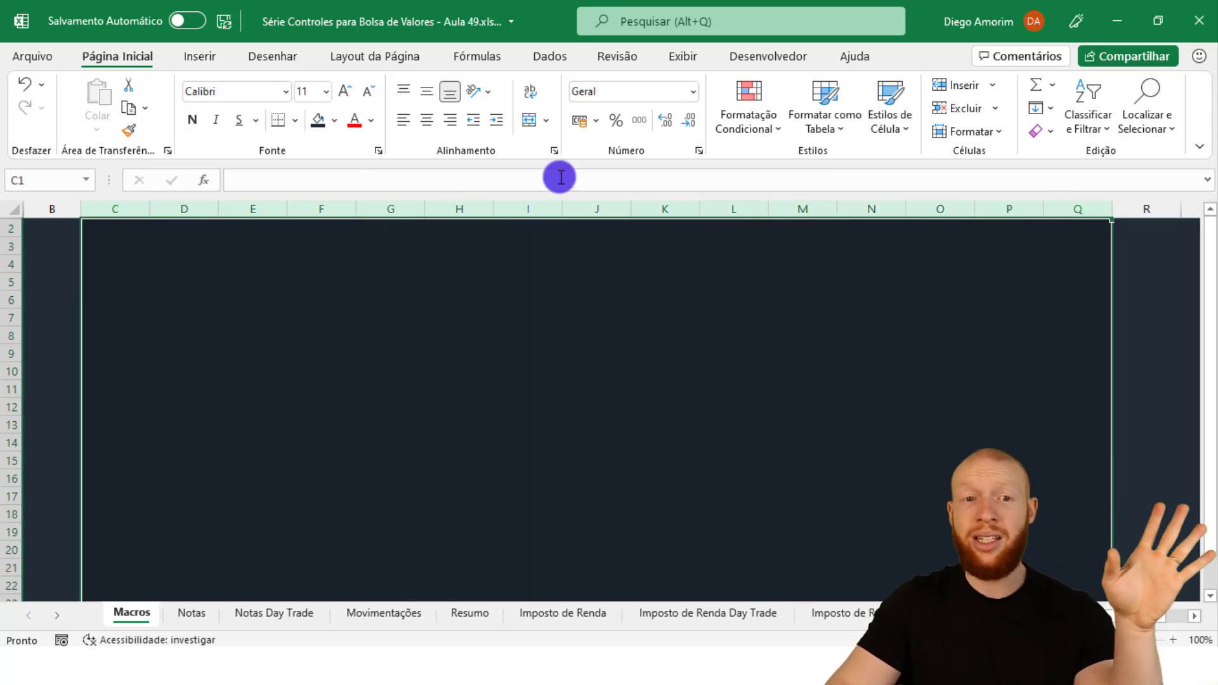
# Check the grid layout for the macro panel across columns C to Q, three-column blocks such as C:E and F:H, and rows 2 to 22
pyautogui.click(108, 222)
pyautogui.moveTo(117, 208)
pyautogui.mouseDown()
pyautogui.moveTo(1079, 207)
pyautogui.moveTo(122, 219)
pyautogui.mouseUp()
pyautogui.click(1164, 209)
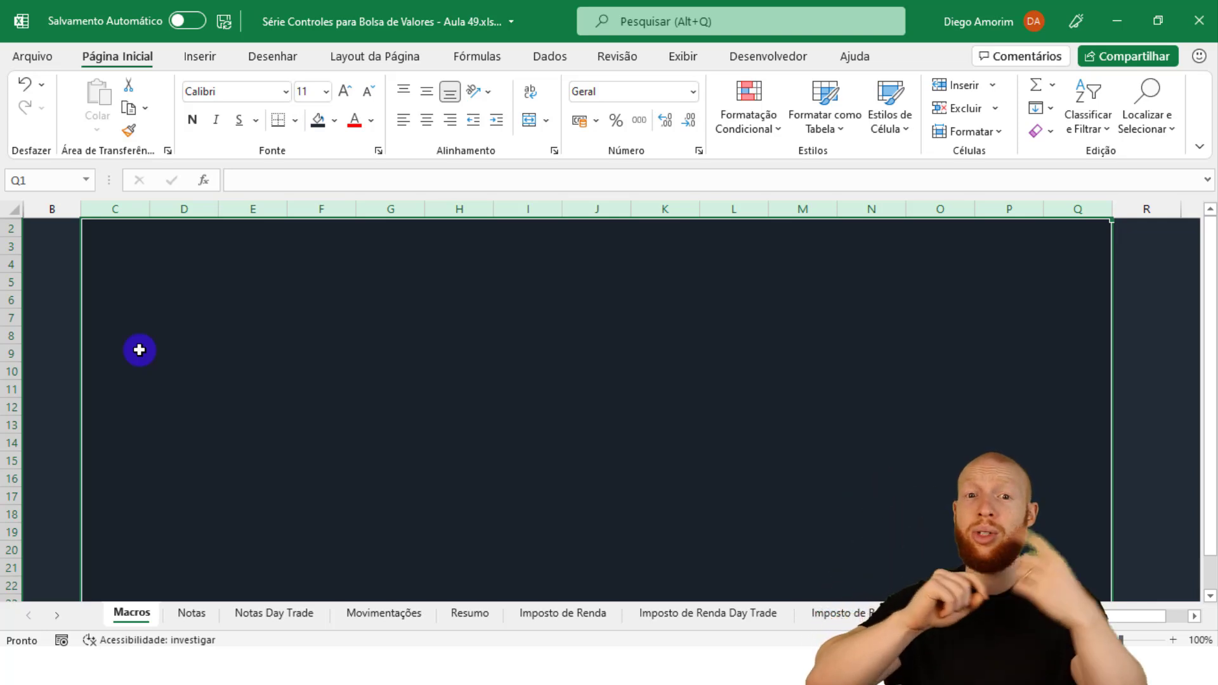
pyautogui.click(111, 351)
pyautogui.moveTo(109, 353); pyautogui.dragTo(255, 353)
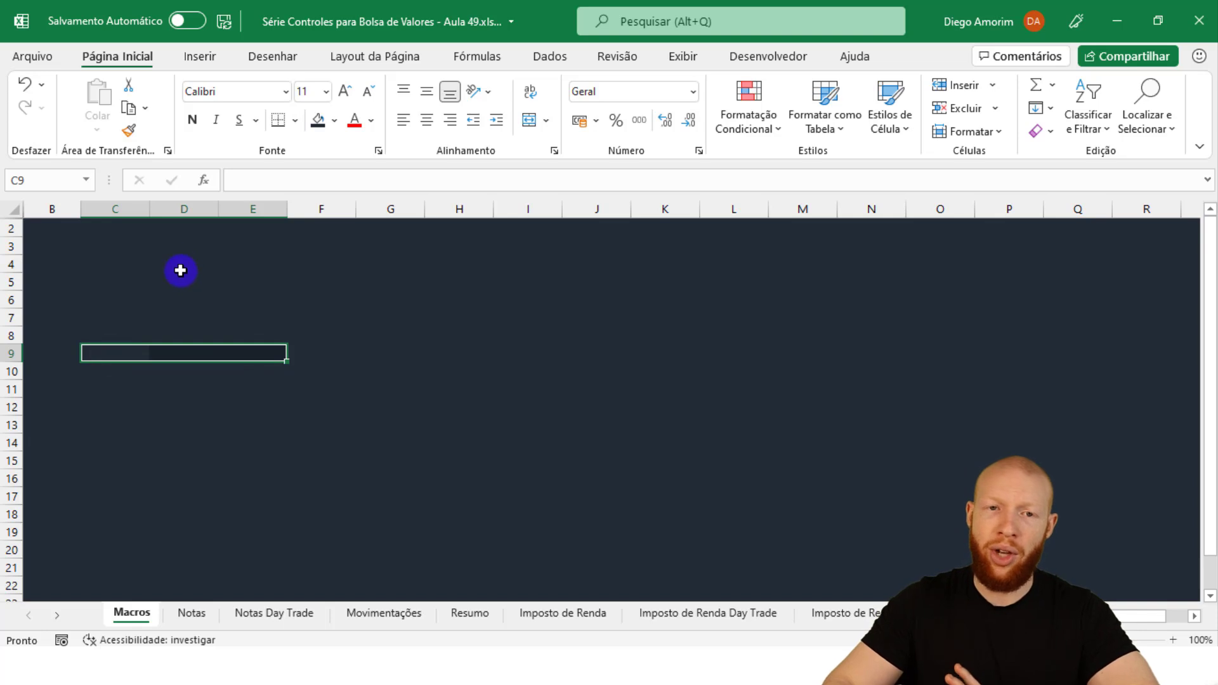
pyautogui.moveTo(136, 214); pyautogui.dragTo(493, 208)
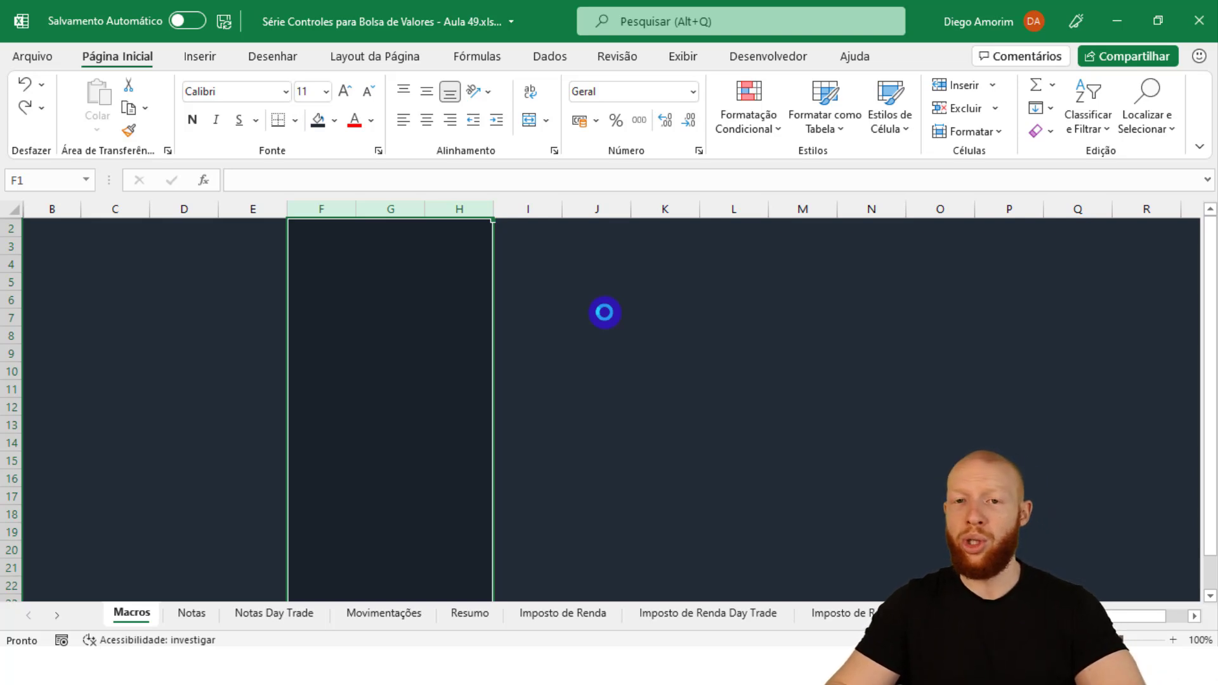
pyautogui.click(621, 282)
pyautogui.moveTo(7, 229); pyautogui.dragTo(8, 586)
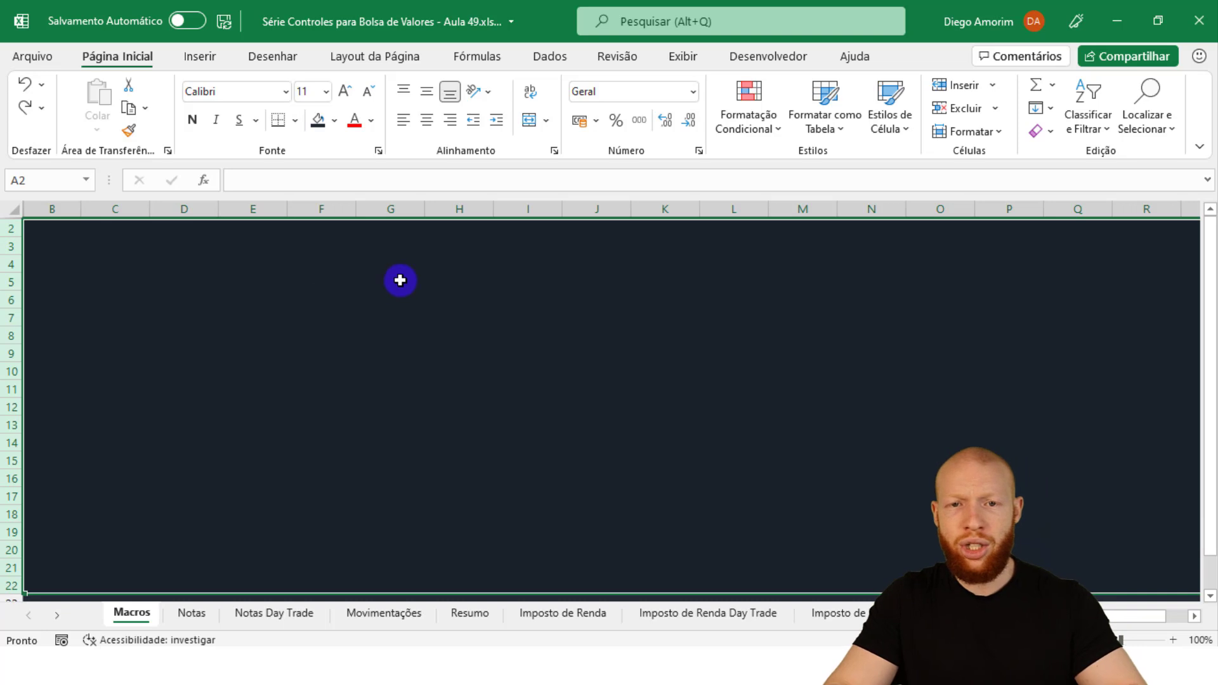
pyautogui.click(406, 274)
# Draw a rounded rectangle covering H3:L5 and enter PAINEL DE MACROS as its text
pyautogui.moveTo(120, 209); pyautogui.dragTo(735, 309)
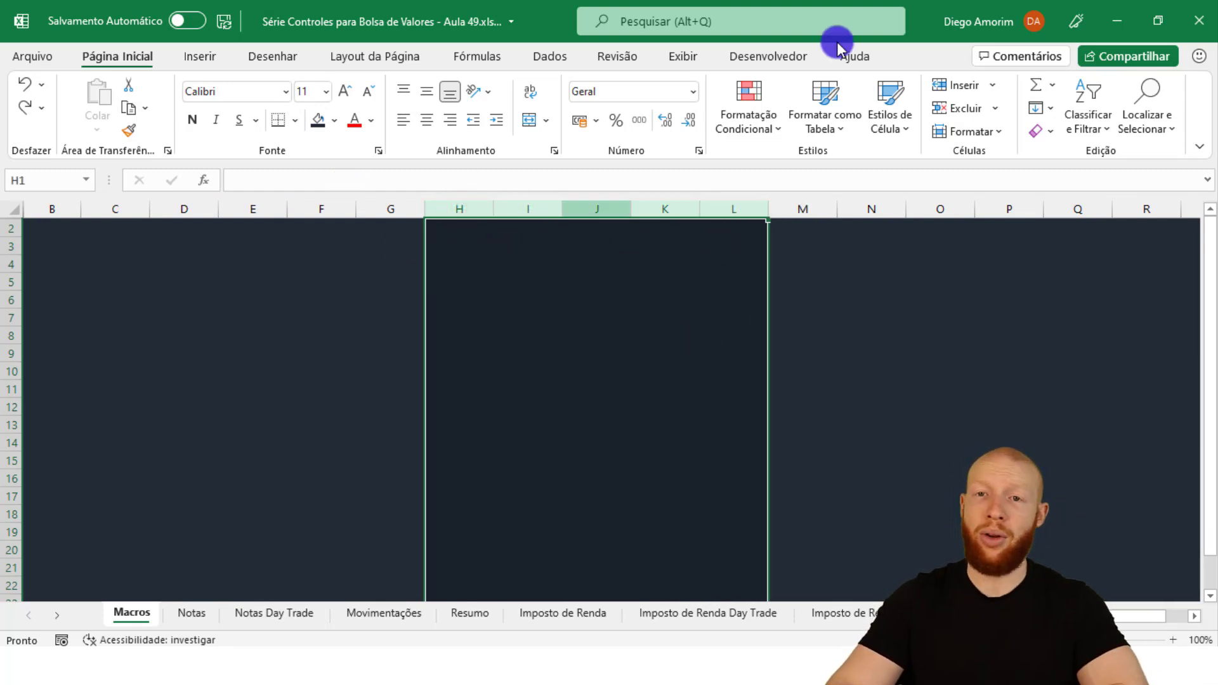
pyautogui.click(222, 55)
pyautogui.click(234, 111)
pyautogui.click(293, 179)
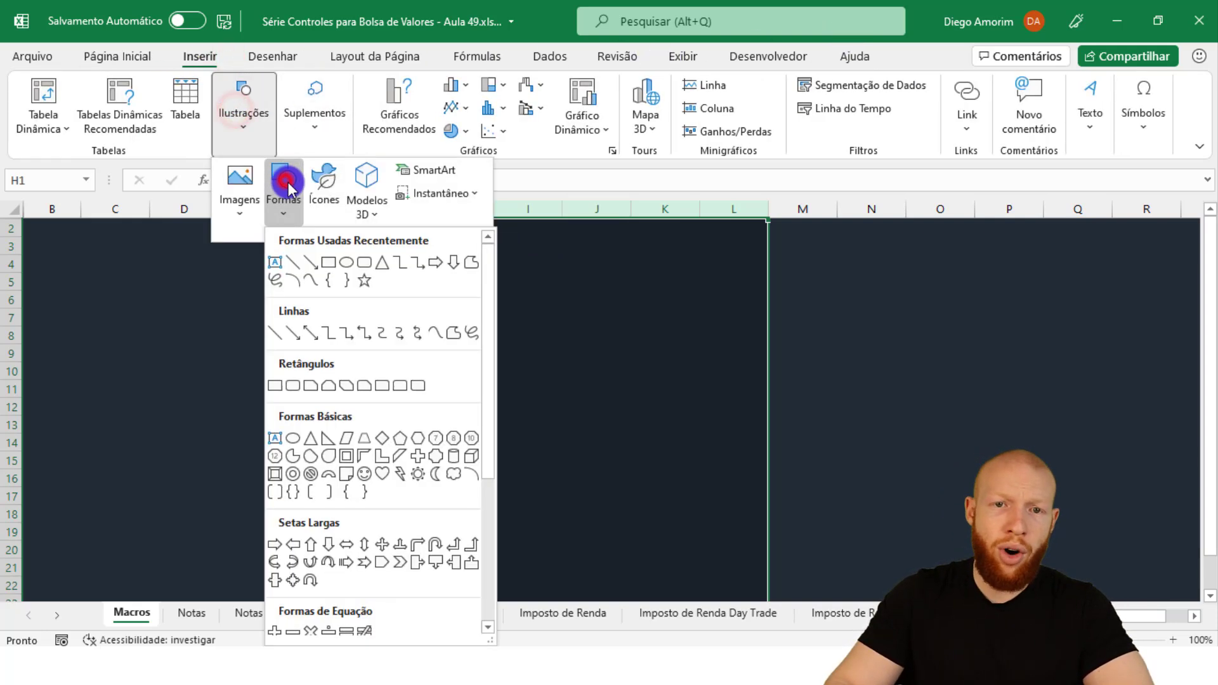
pyautogui.click(364, 263)
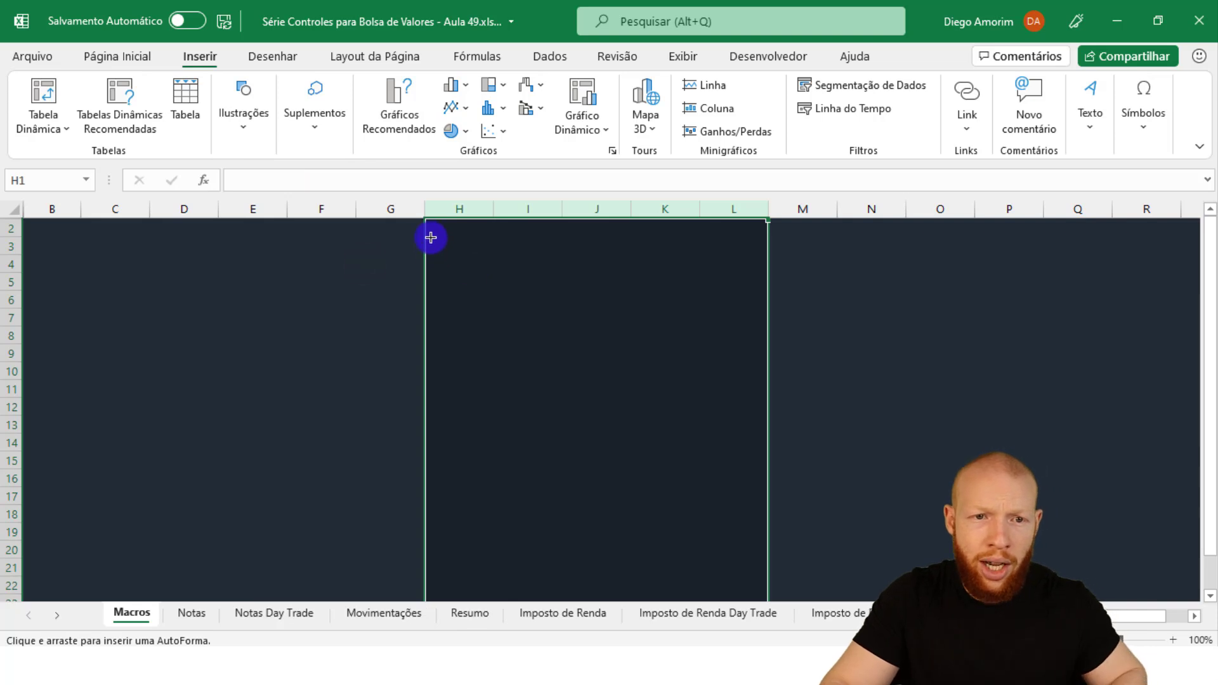
pyautogui.moveTo(426, 237); pyautogui.dragTo(767, 292)
pyautogui.moveTo(7, 251); pyautogui.dragTo(9, 283)
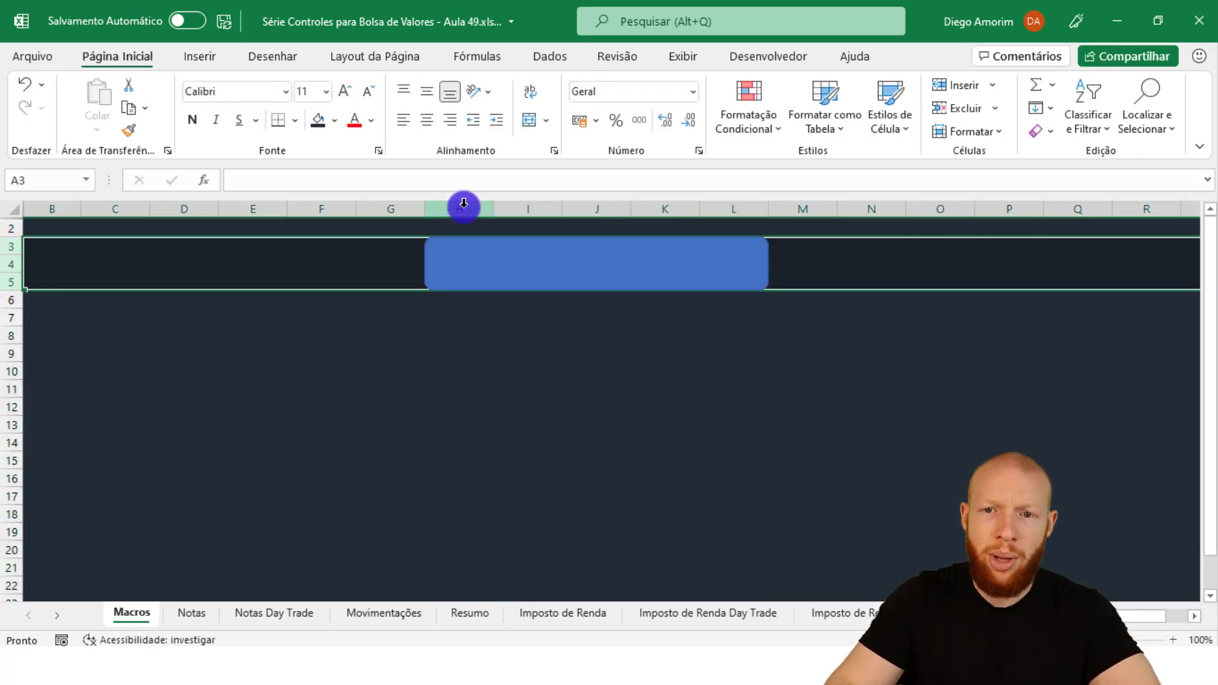
pyautogui.moveTo(464, 203); pyautogui.dragTo(726, 209)
pyautogui.click(713, 255)
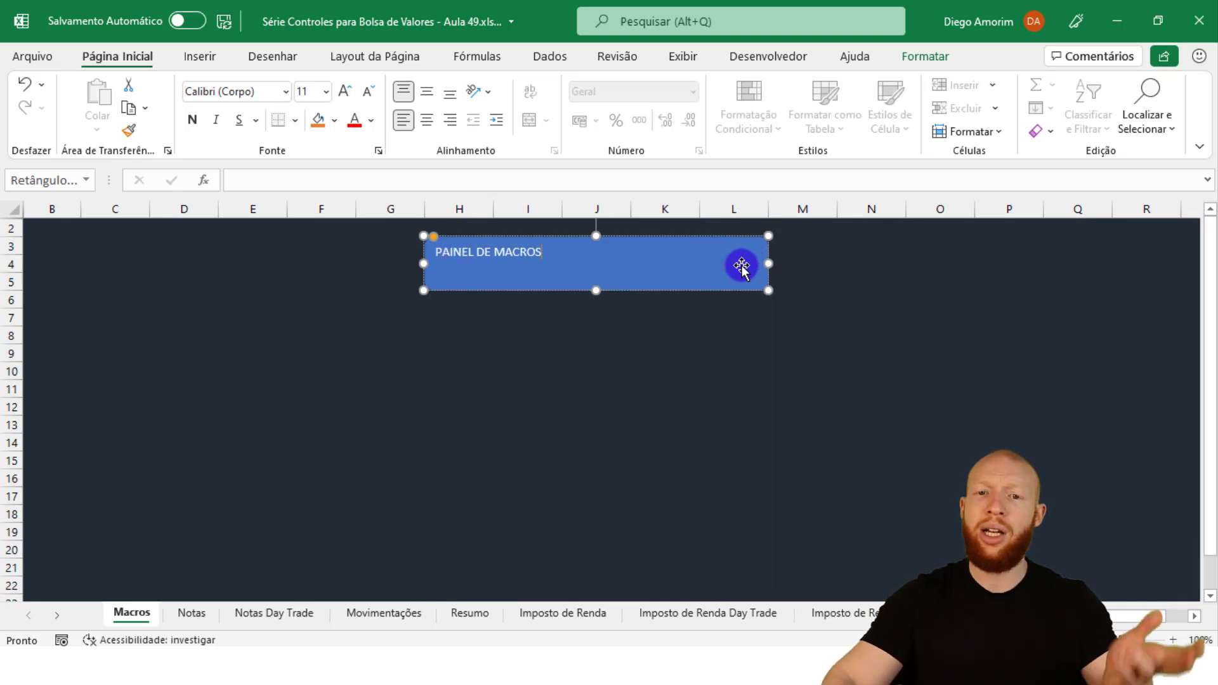
# Format the PAINEL DE MACROS text as bold, size 24, centered horizontally and vertically in the rectangle
pyautogui.click(353, 95)
pyautogui.hotkey('ctrl', 't')
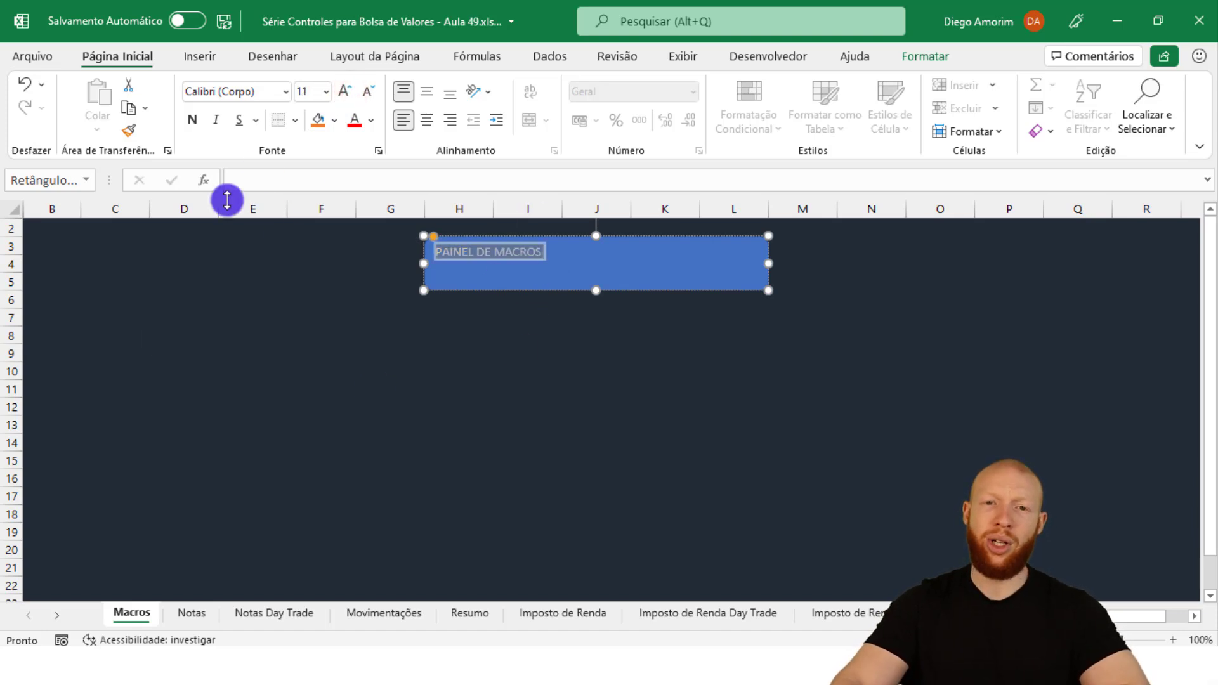
pyautogui.click(344, 92)
pyautogui.click(344, 92)
pyautogui.click(343, 92)
pyautogui.click(344, 92)
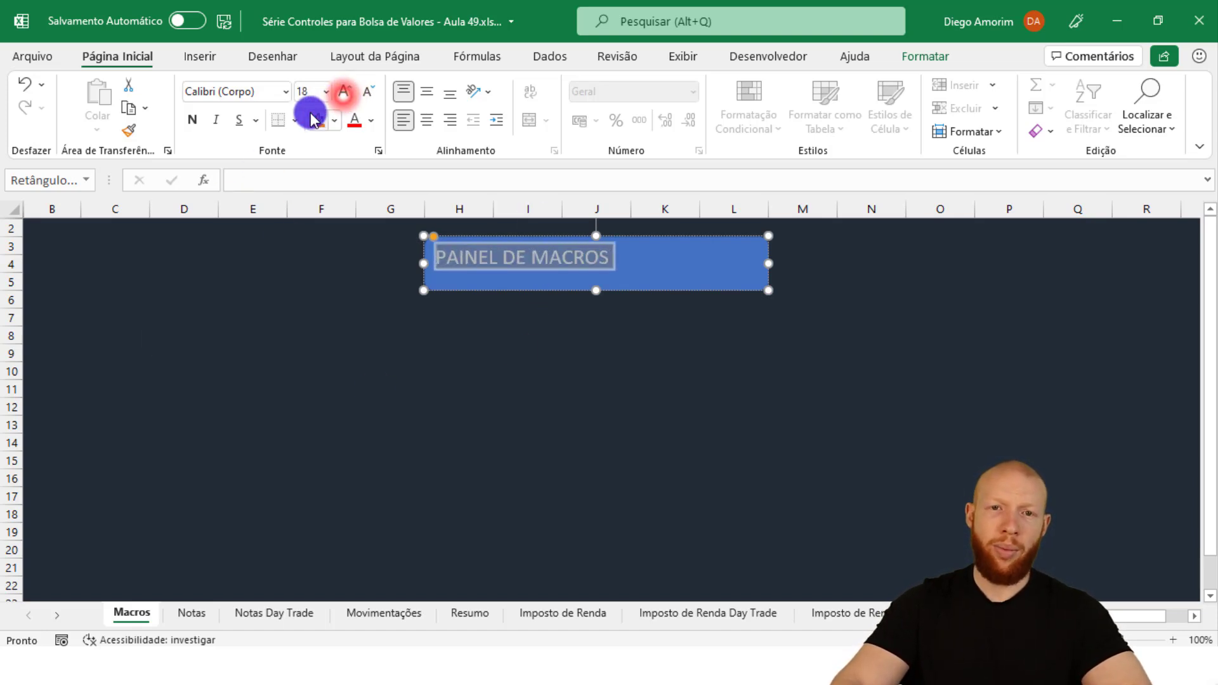
pyautogui.click(426, 119)
pyautogui.click(426, 93)
pyautogui.click(192, 121)
pyautogui.click(346, 94)
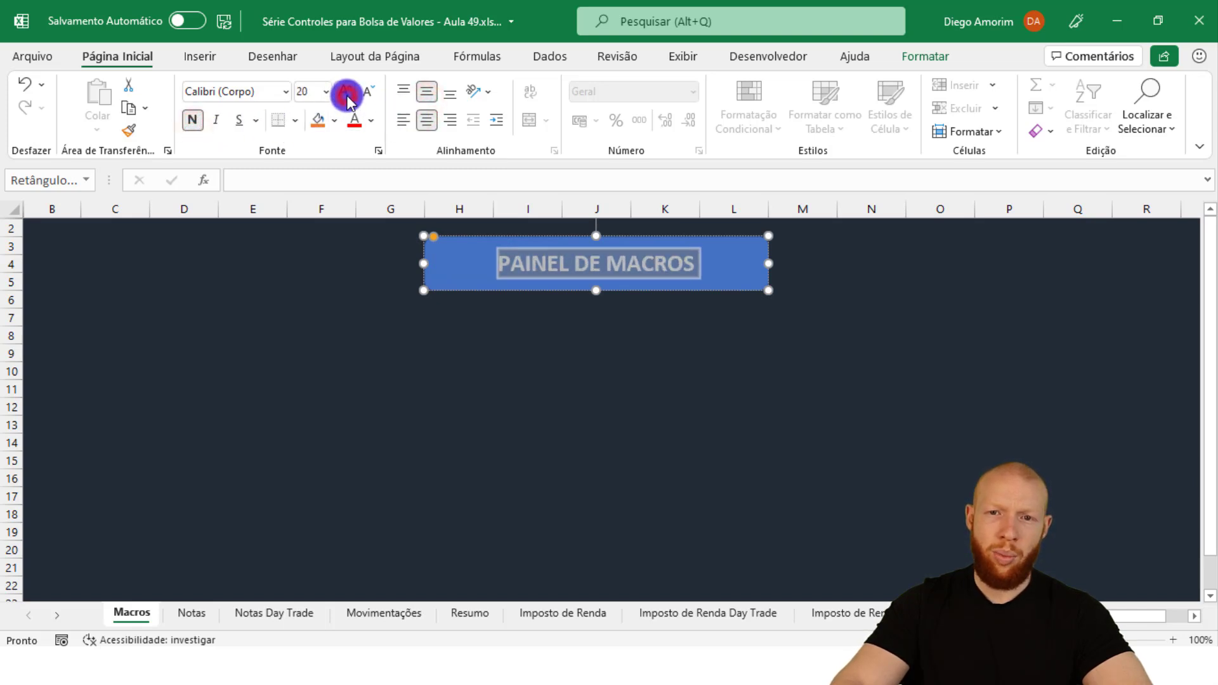
pyautogui.click(346, 94)
pyautogui.click(346, 94)
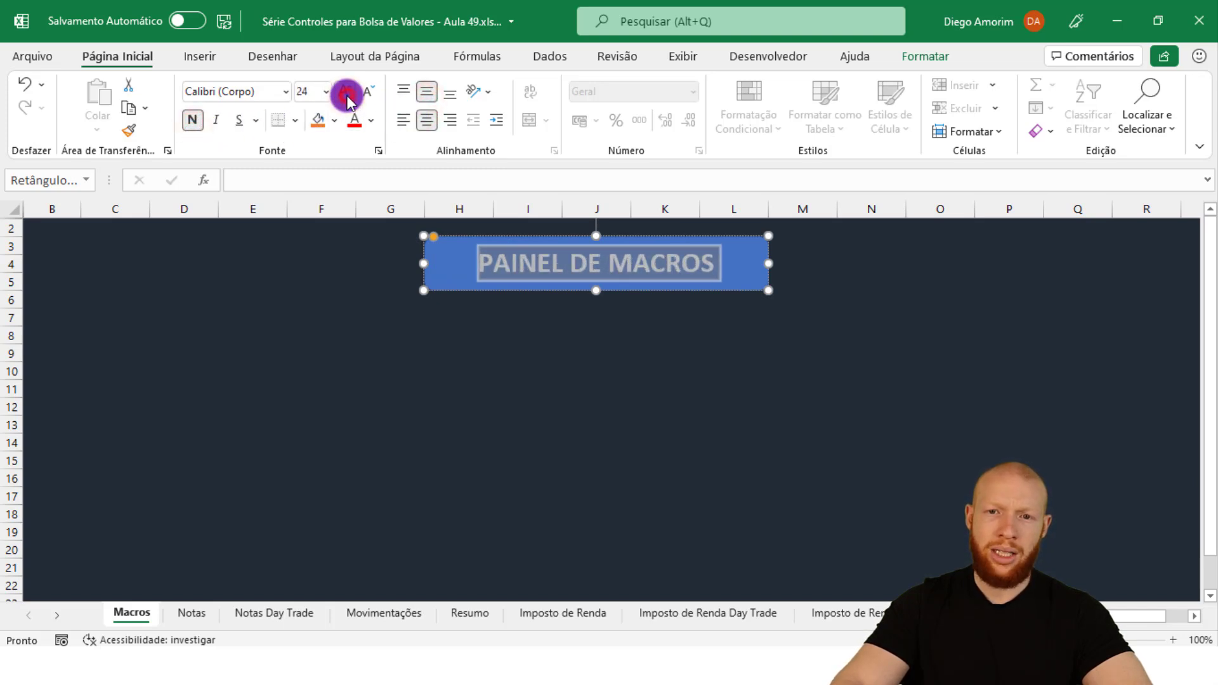
# Fill the PAINEL DE MACROS rectangle with the lightest blue-gray theme tint
pyautogui.click(454, 273)
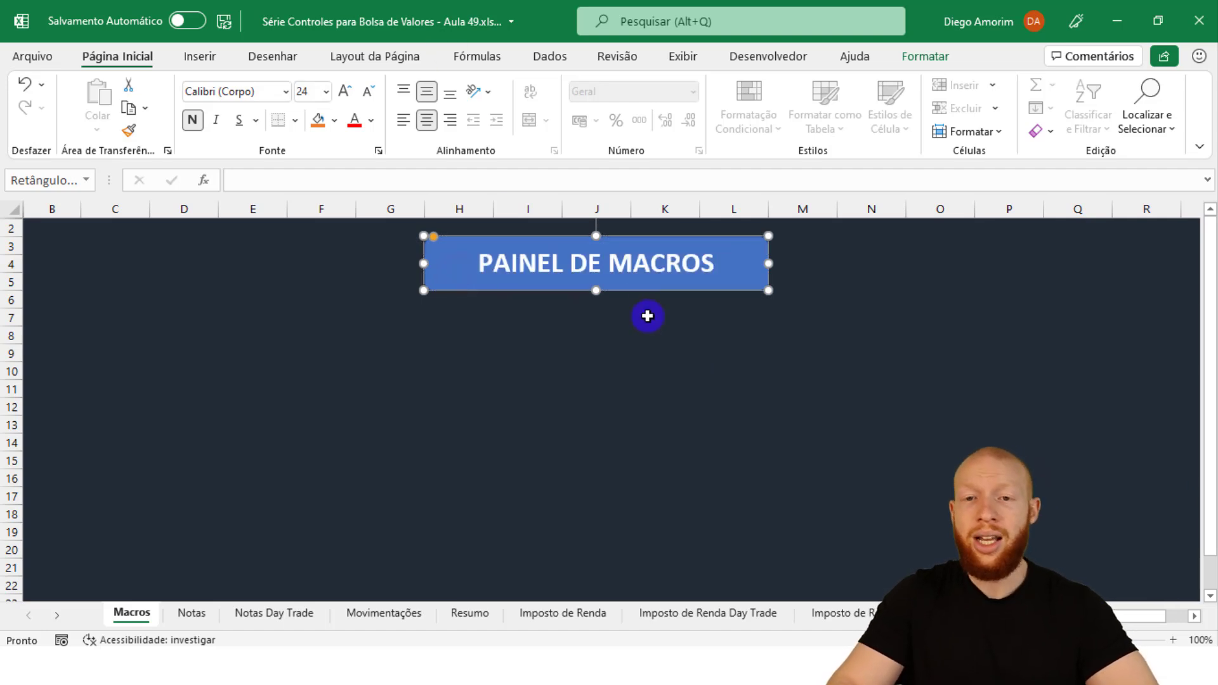
pyautogui.click(334, 120)
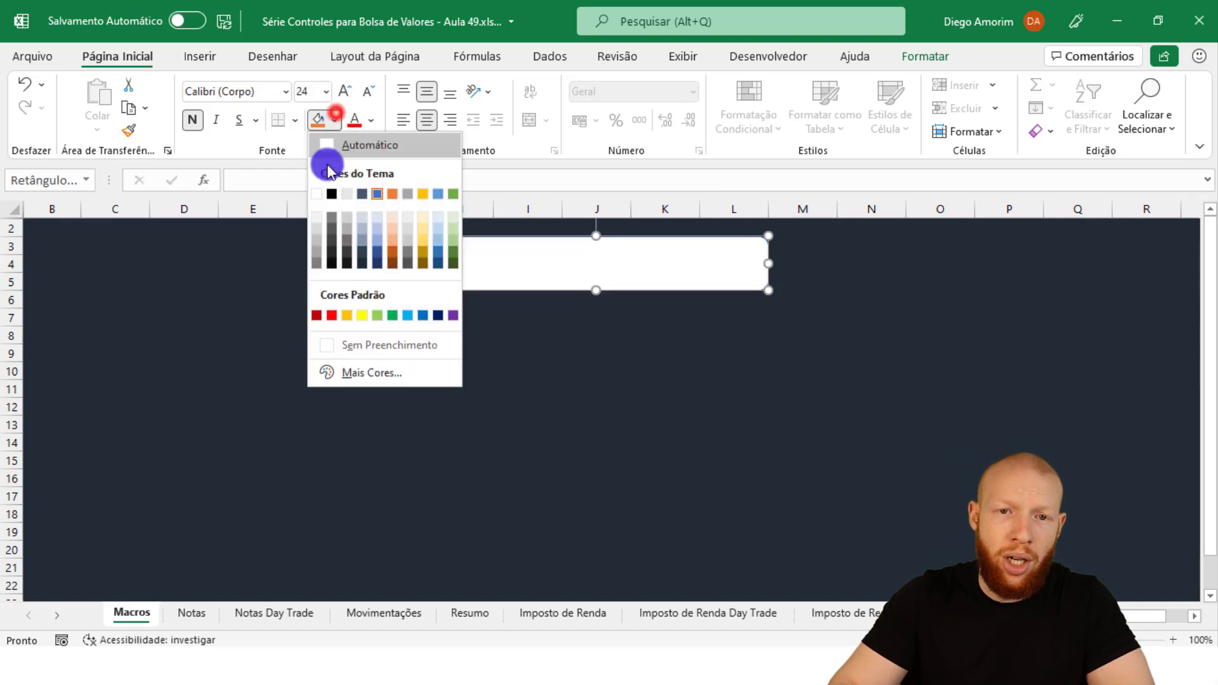
pyautogui.click(359, 220)
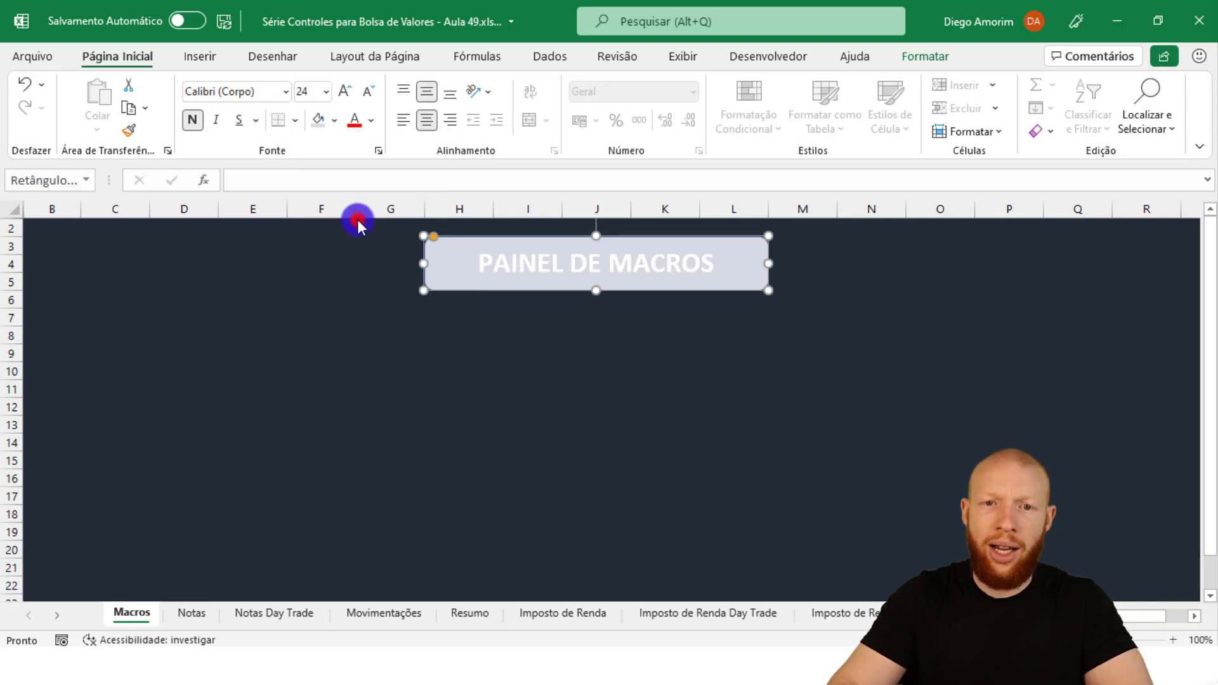
# Color the PAINEL DE MACROS text with the darkest blue-gray theme shade
pyautogui.click(372, 120)
pyautogui.click(402, 261)
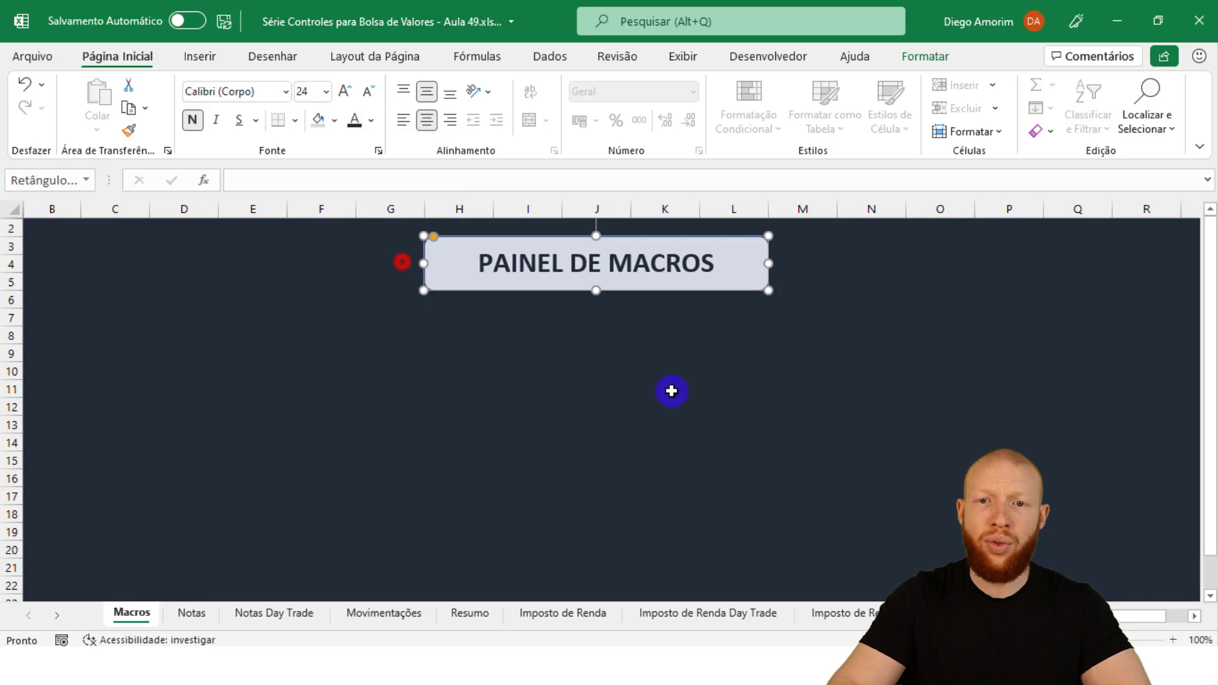
pyautogui.click(671, 391)
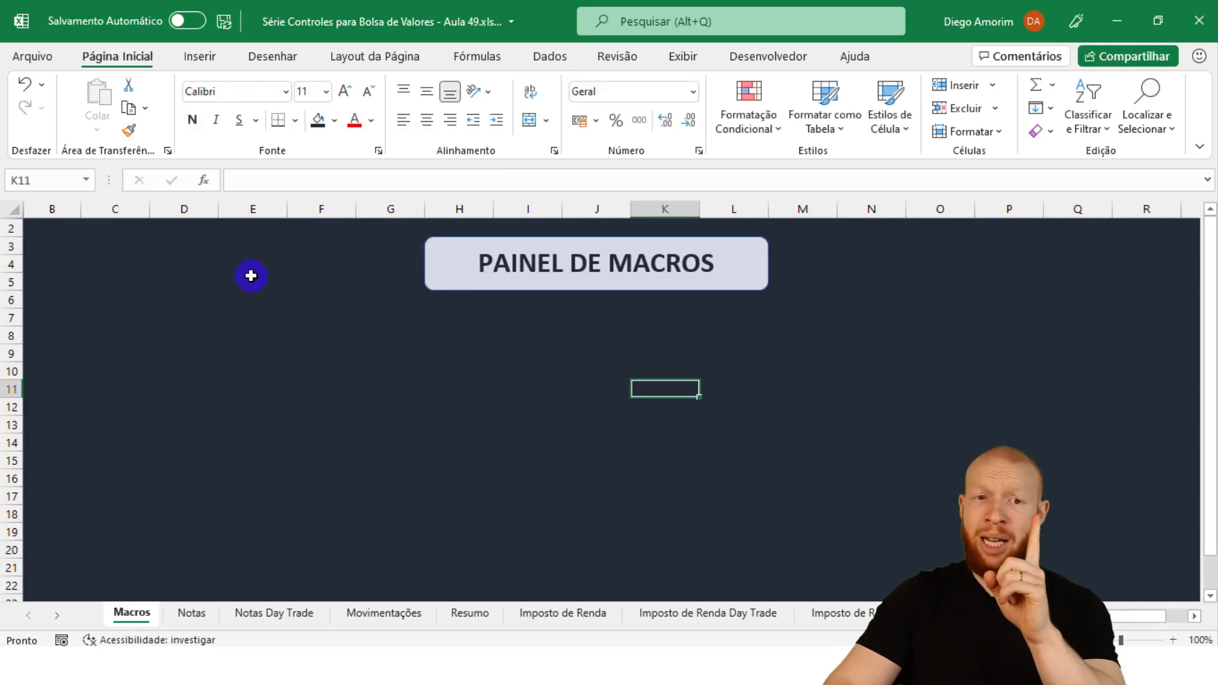
# Check the row layout of the sheet, with rows 2 to 6 for the title area and rows 7 to 21 for the macro buttons
pyautogui.moveTo(5, 229); pyautogui.dragTo(6, 291)
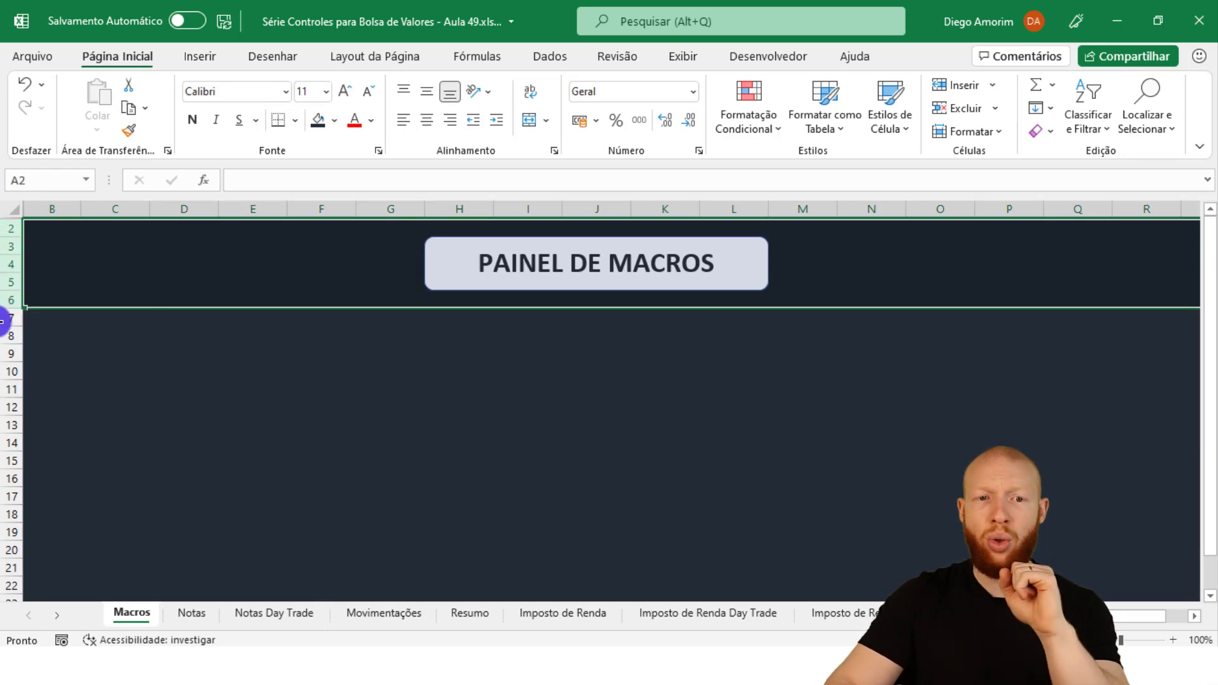
pyautogui.moveTo(5, 317); pyautogui.dragTo(2, 562)
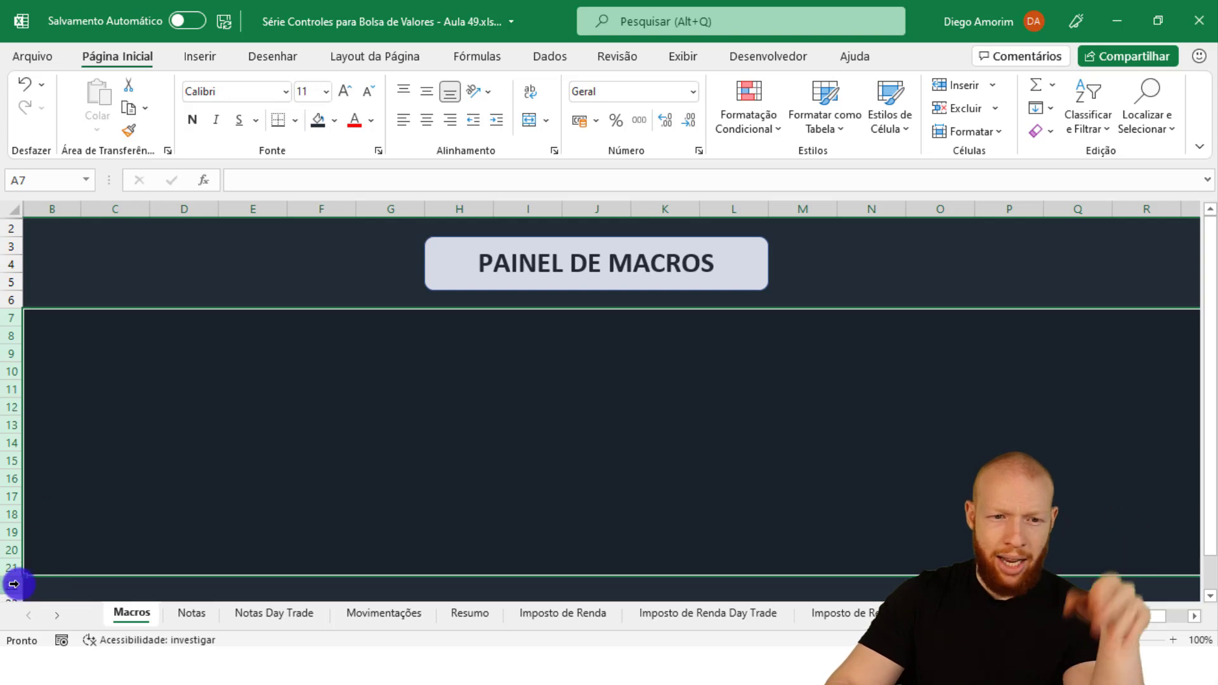
pyautogui.click(16, 325)
pyautogui.click(13, 314)
pyautogui.moveTo(11, 318); pyautogui.dragTo(3, 569)
pyautogui.moveTo(5, 320); pyautogui.dragTo(11, 561)
pyautogui.click(16, 315)
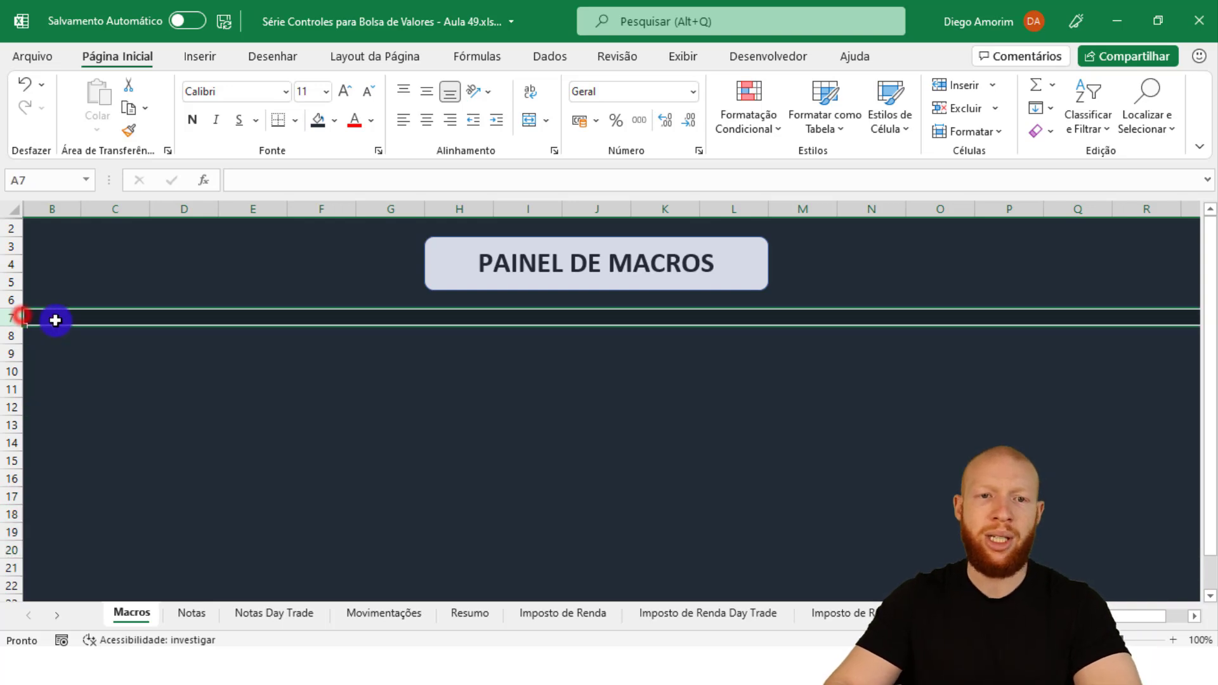
# Draw a rounded rectangle about 2.65 cm high and 6.11 cm wide covering C7:E11
pyautogui.click(200, 60)
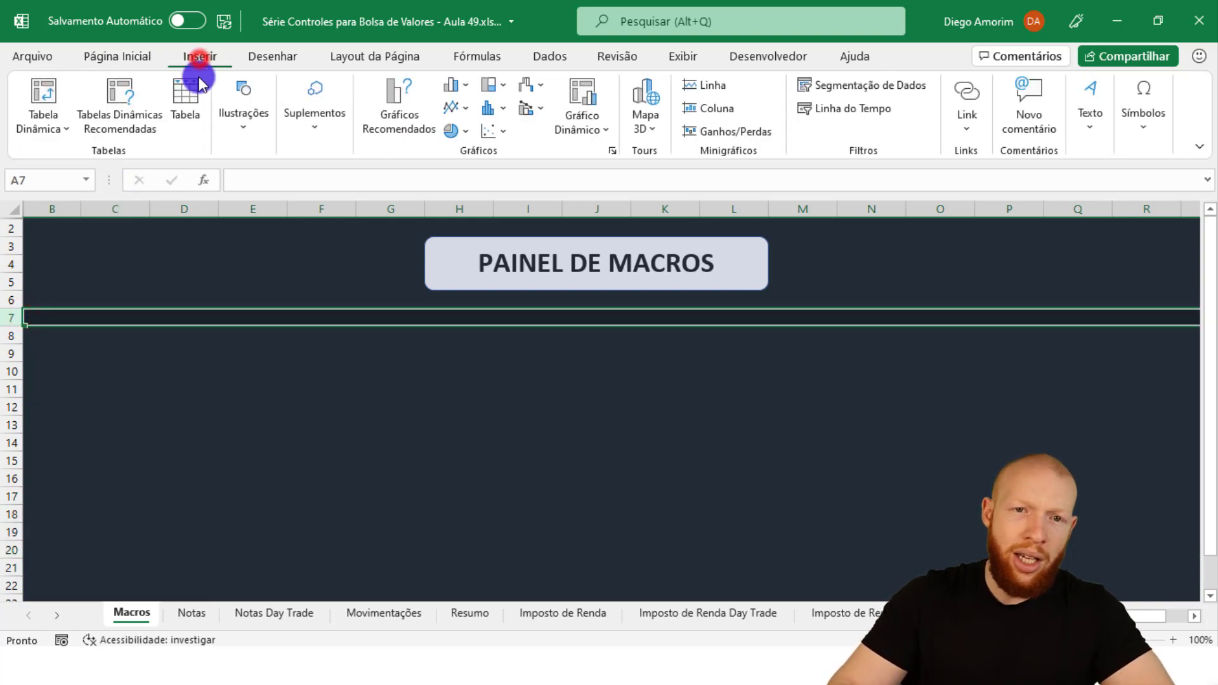
pyautogui.click(245, 103)
pyautogui.click(281, 178)
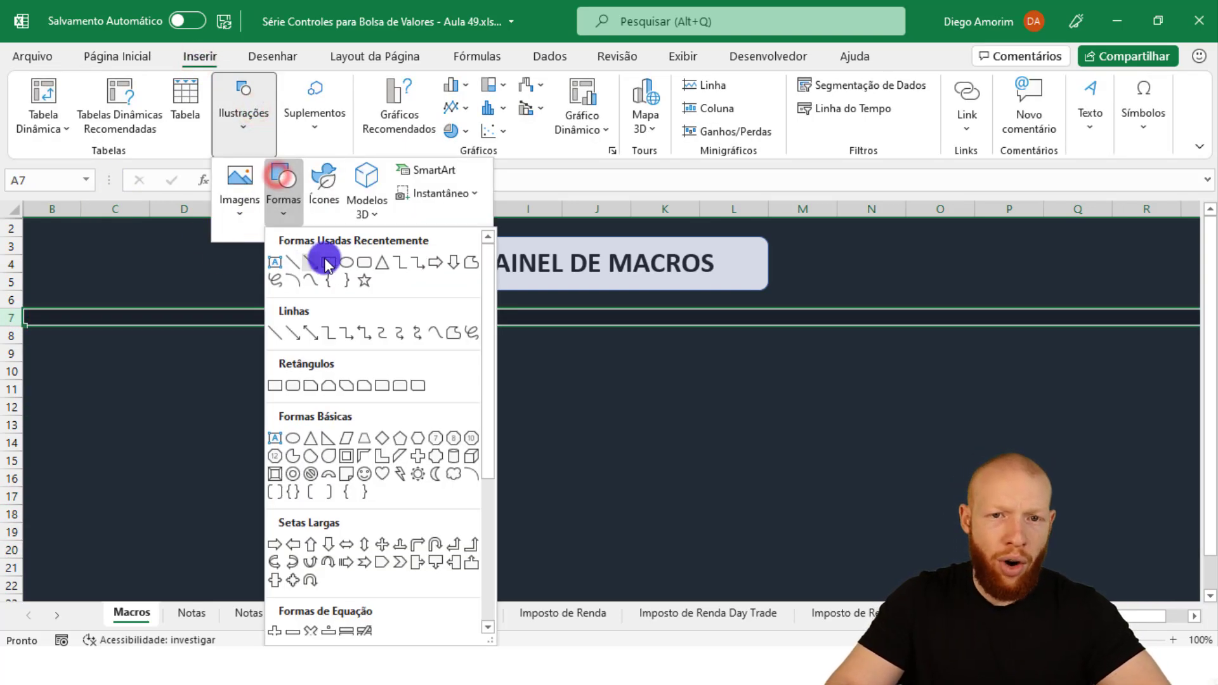
pyautogui.click(365, 262)
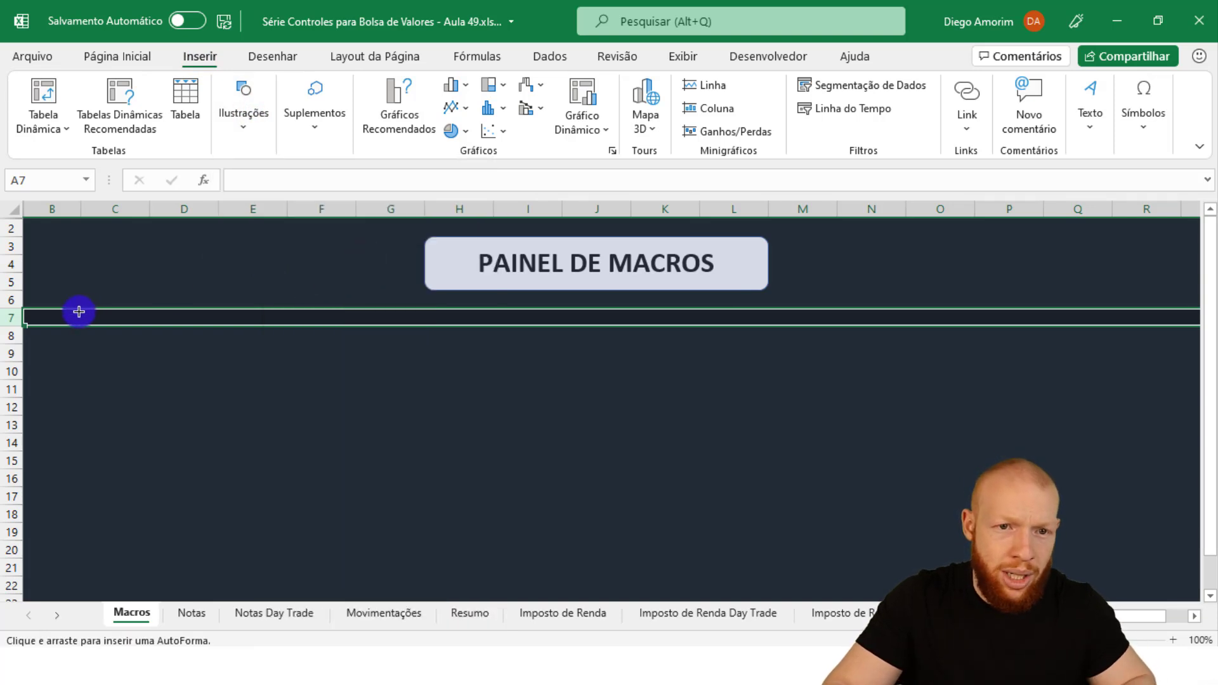
pyautogui.moveTo(113, 331); pyautogui.dragTo(273, 393)
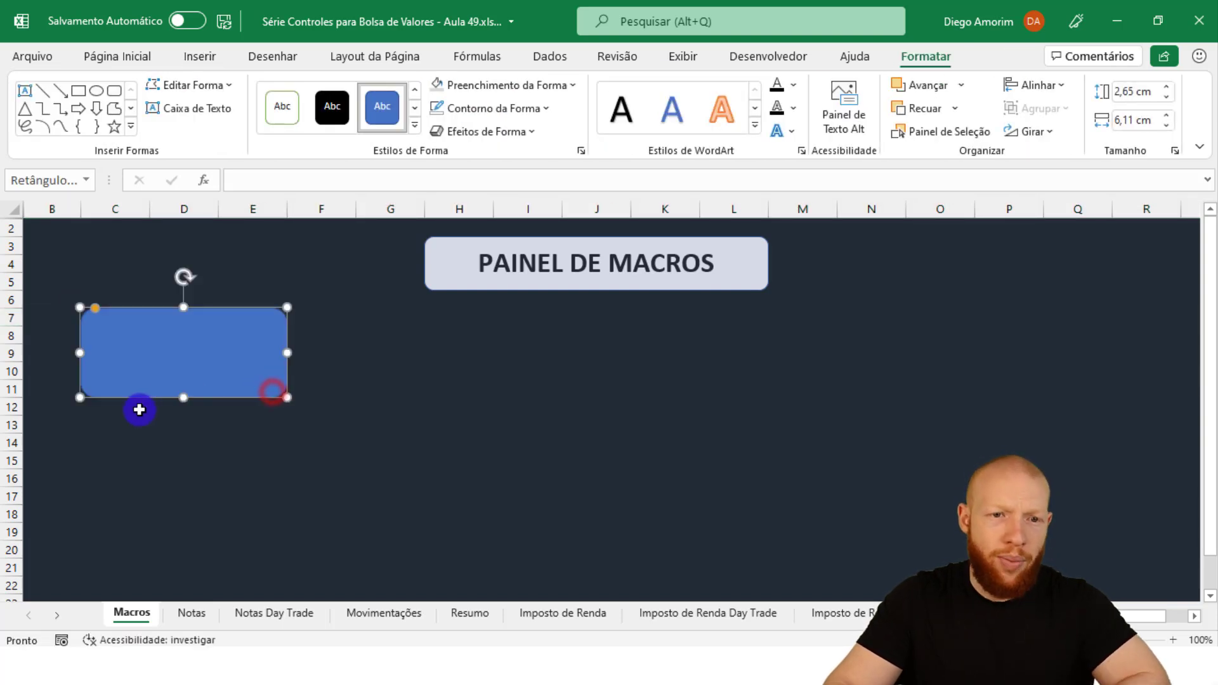
pyautogui.moveTo(4, 387); pyautogui.dragTo(2, 315)
pyautogui.moveTo(117, 213); pyautogui.dragTo(251, 213)
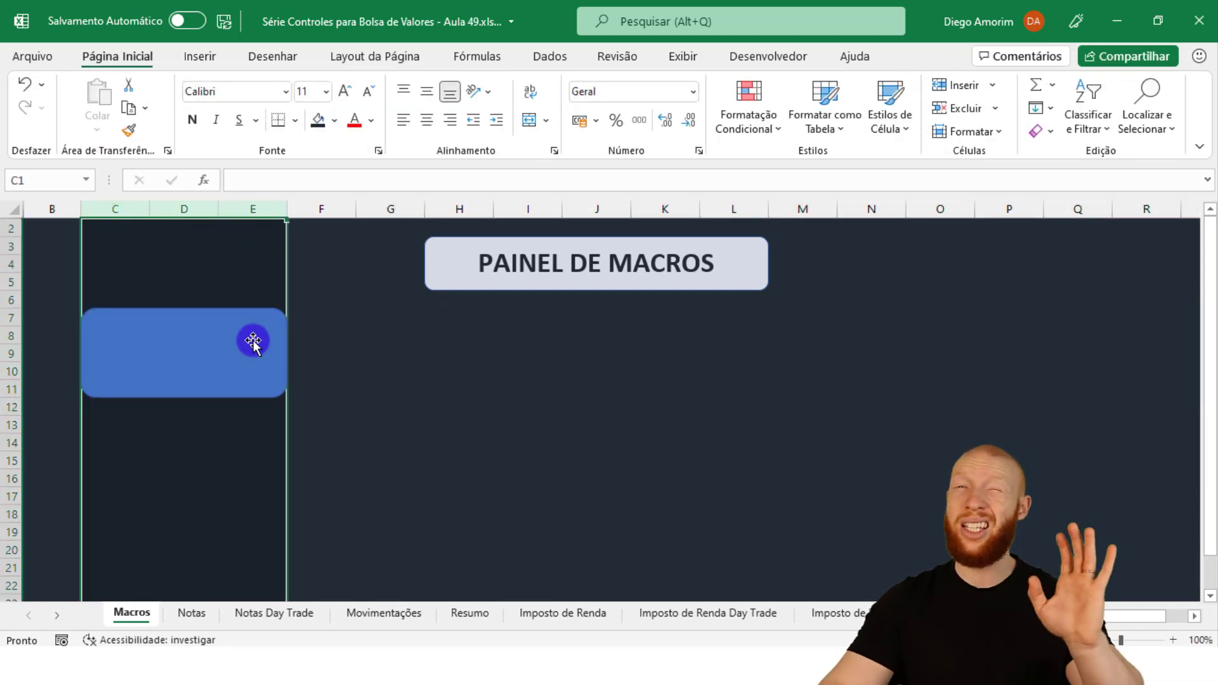
# Fill the rounded rectangle over C7:E11 with standard yellow
pyautogui.click(253, 341)
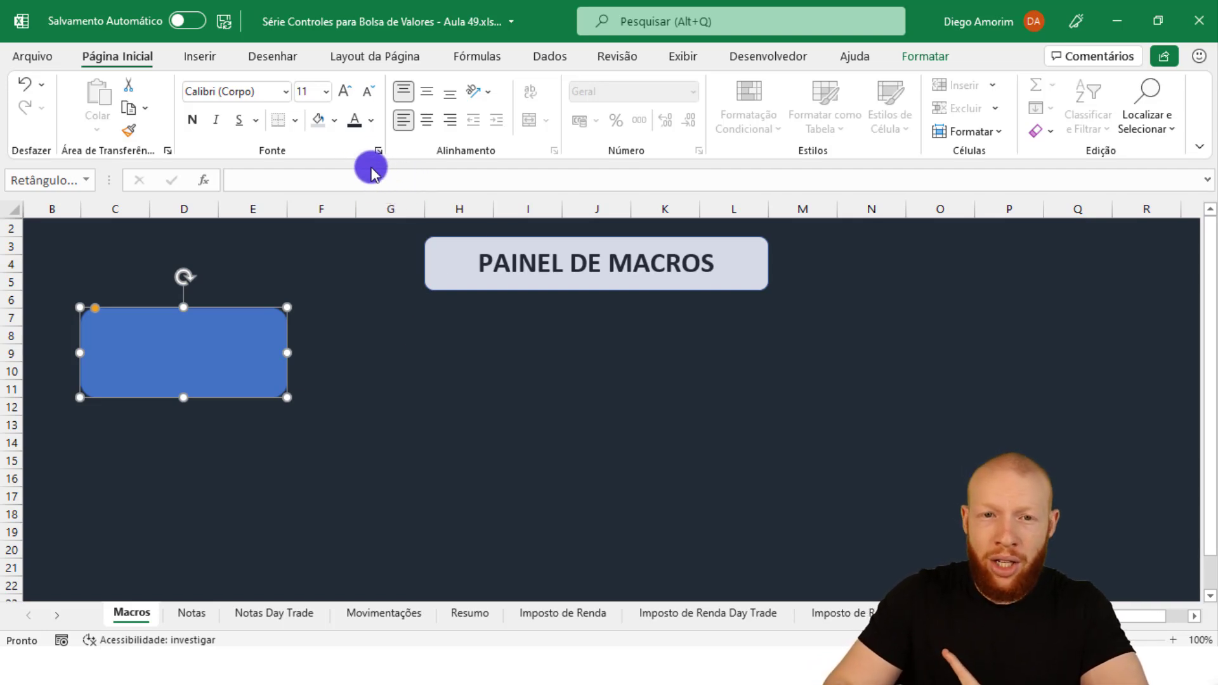
pyautogui.click(333, 120)
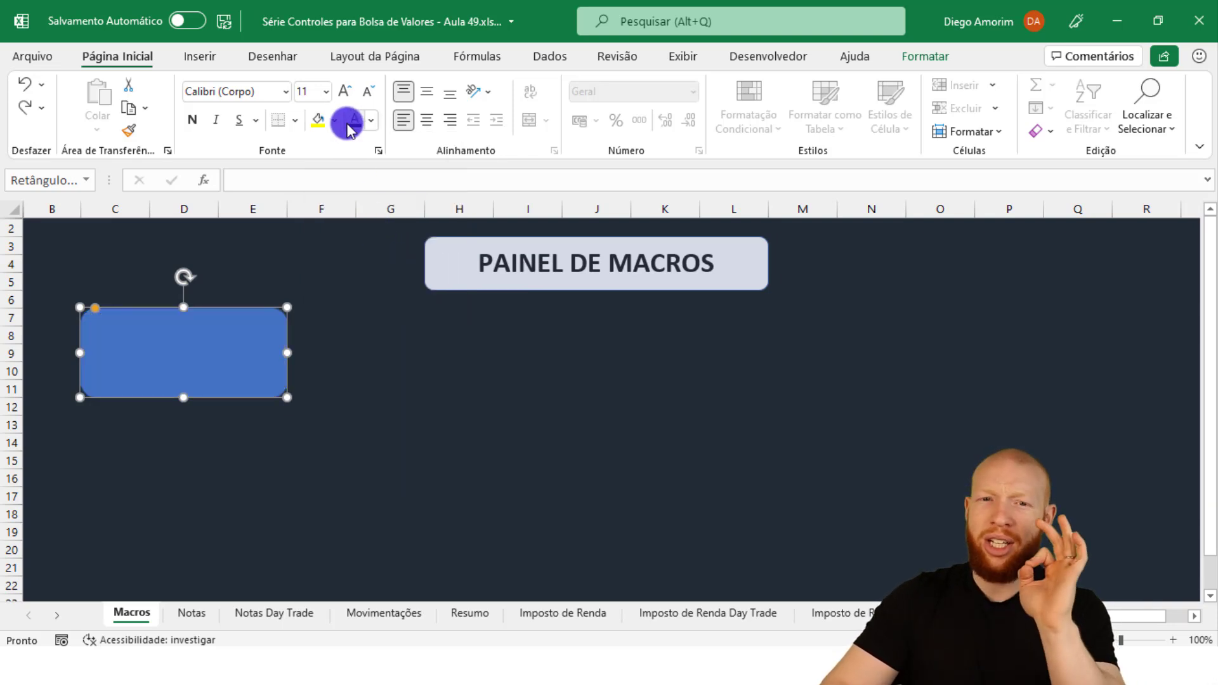
pyautogui.click(337, 122)
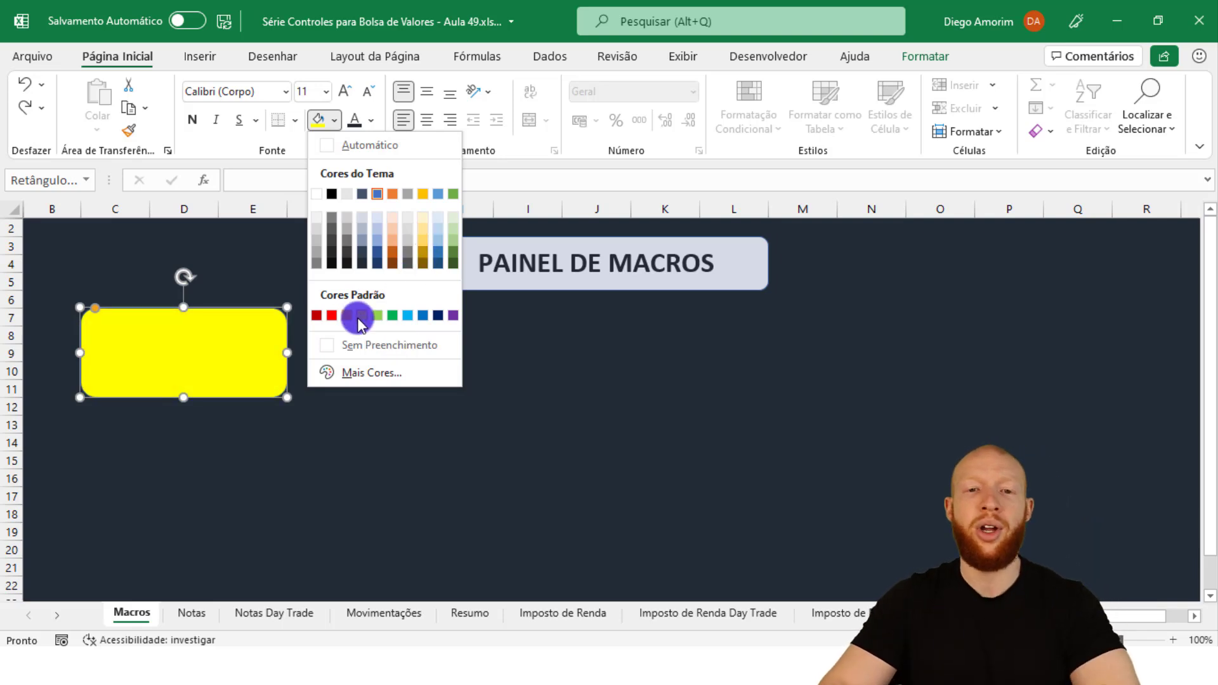
pyautogui.click(359, 317)
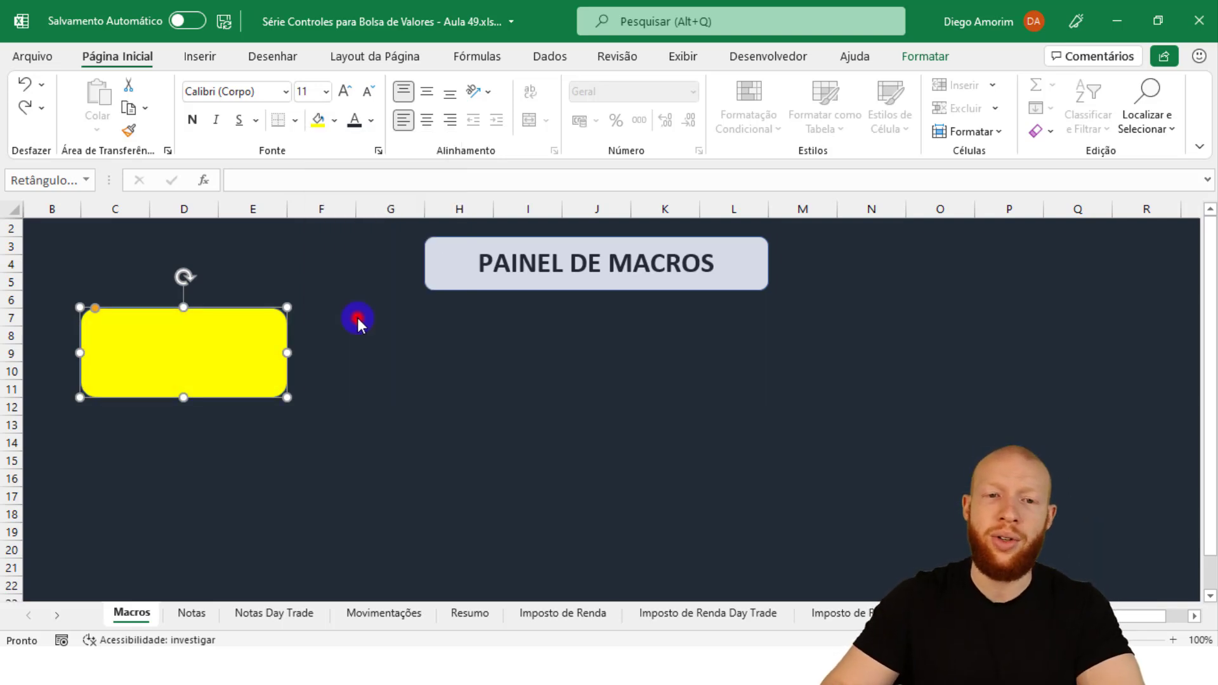
pyautogui.click(555, 315)
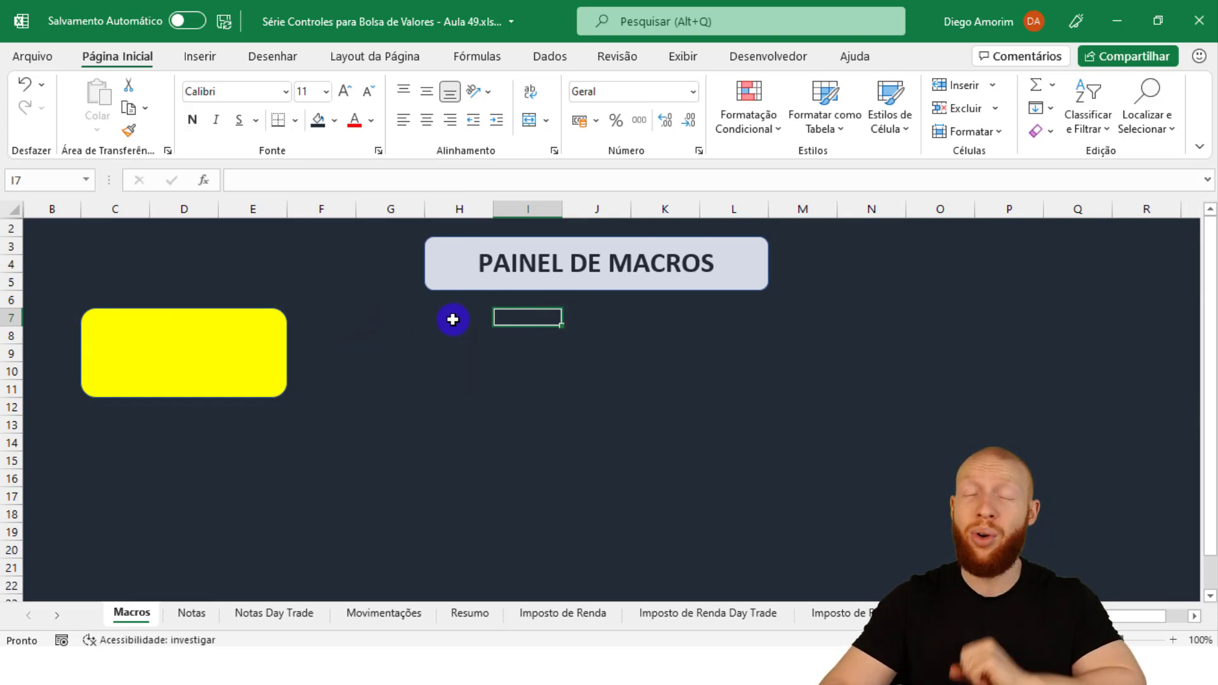
# Apply the second beveled preset shape effect to the yellow rectangle
pyautogui.click(241, 345)
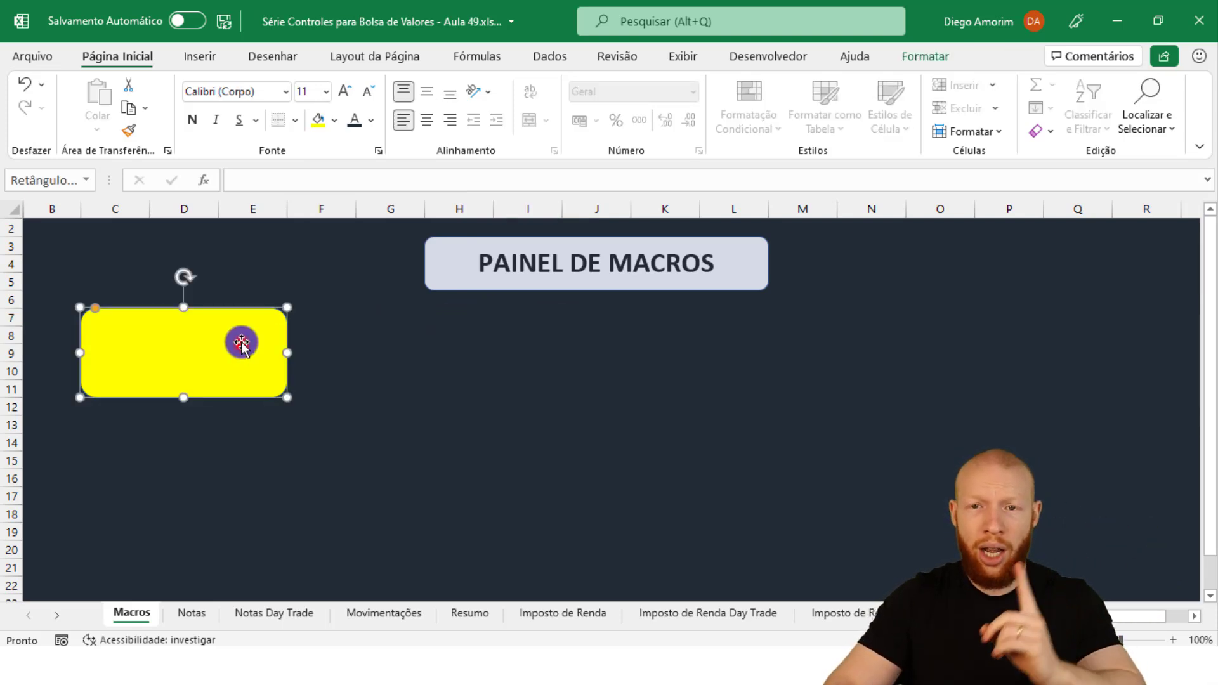
pyautogui.click(914, 56)
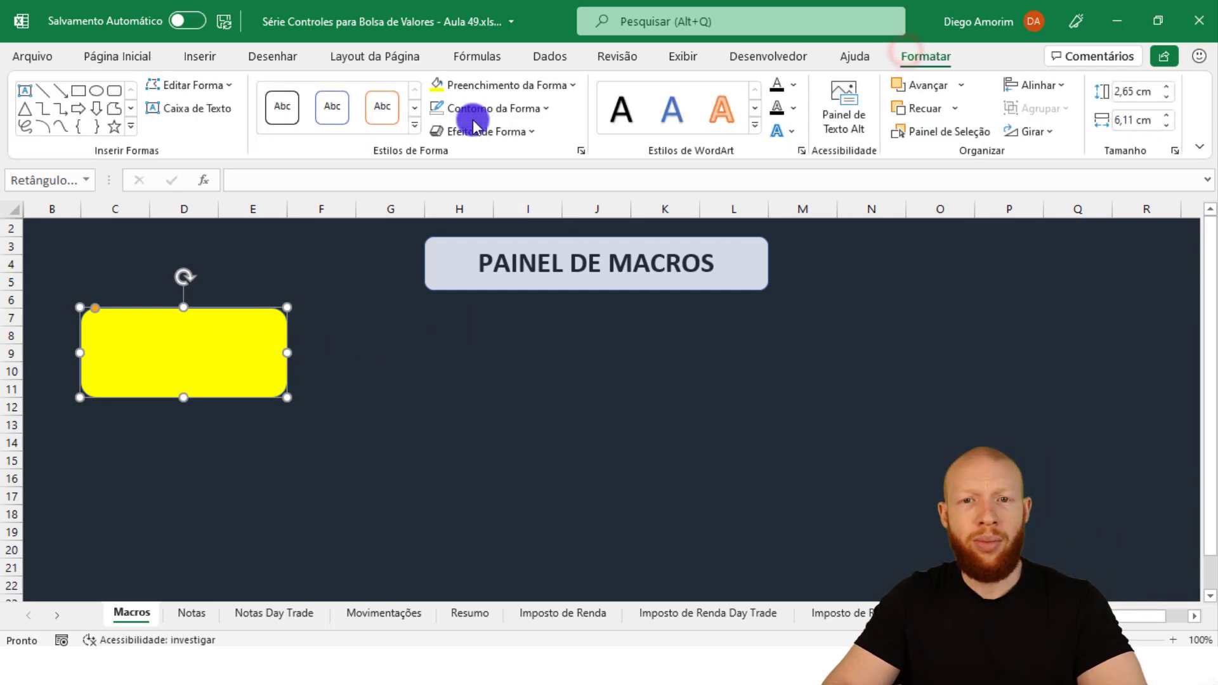
pyautogui.click(469, 131)
pyautogui.moveTo(503, 165)
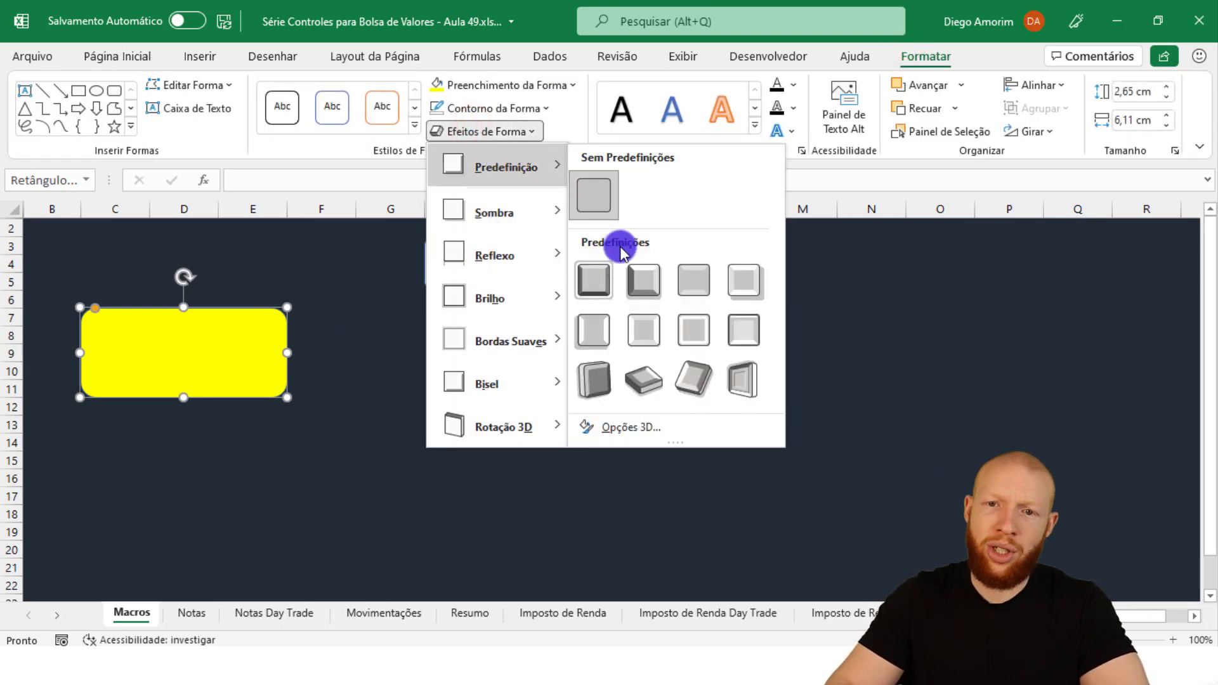
pyautogui.click(632, 279)
pyautogui.click(515, 348)
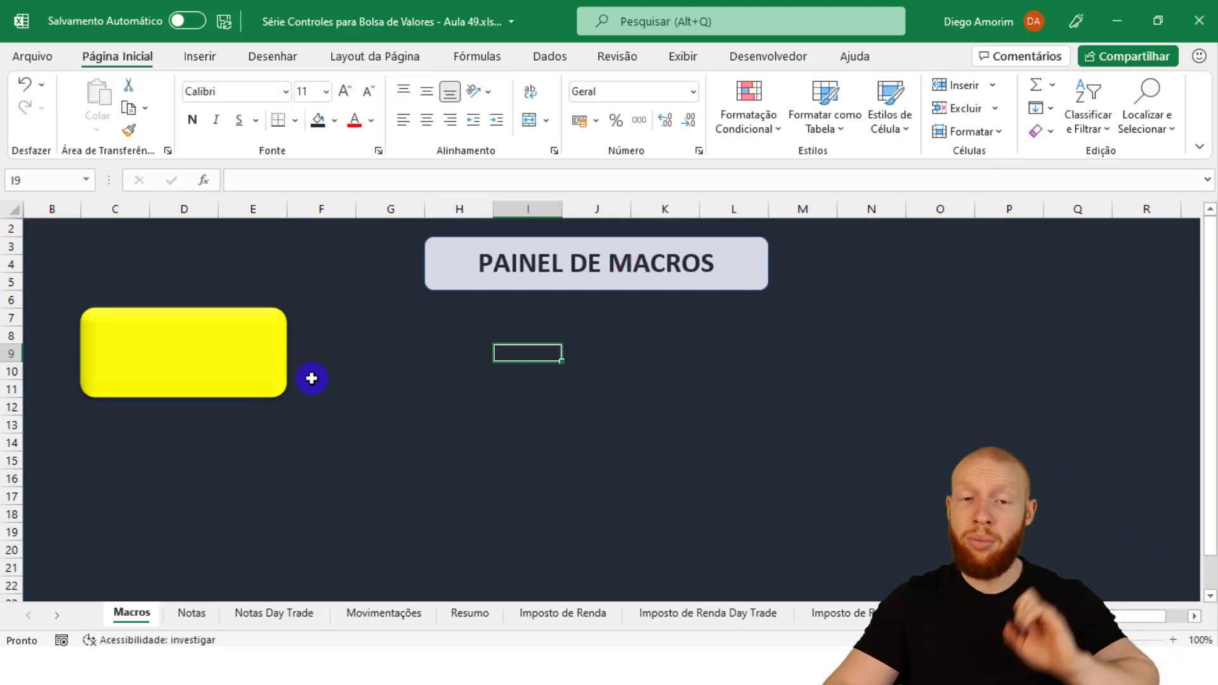
# Enter Incluir Notas as the yellow button's text and set its font size to 24
pyautogui.click(246, 355)
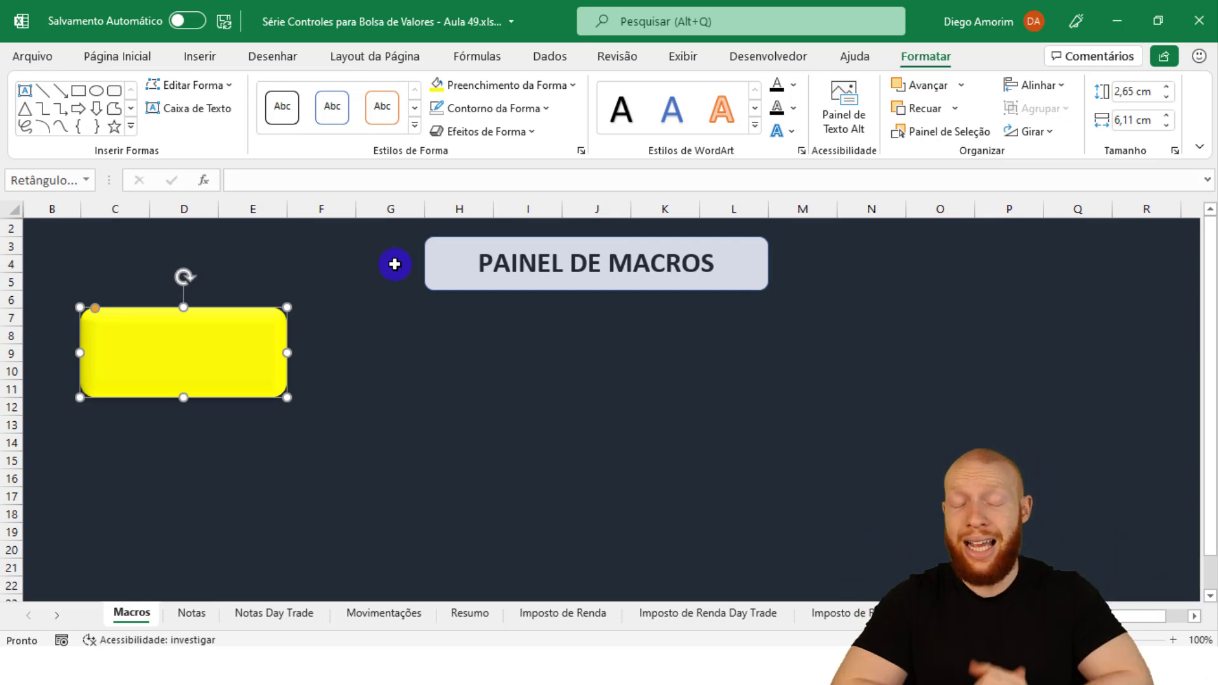
pyautogui.write('Incluir Notas')
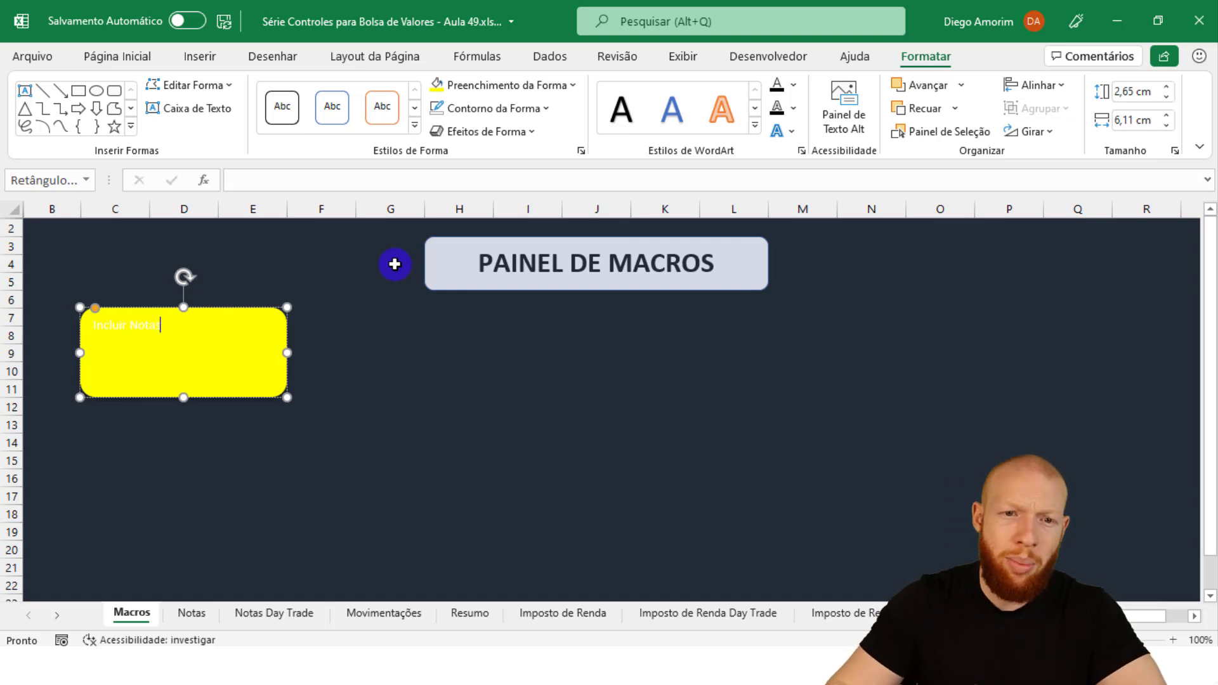
pyautogui.tripleClick(227, 354)
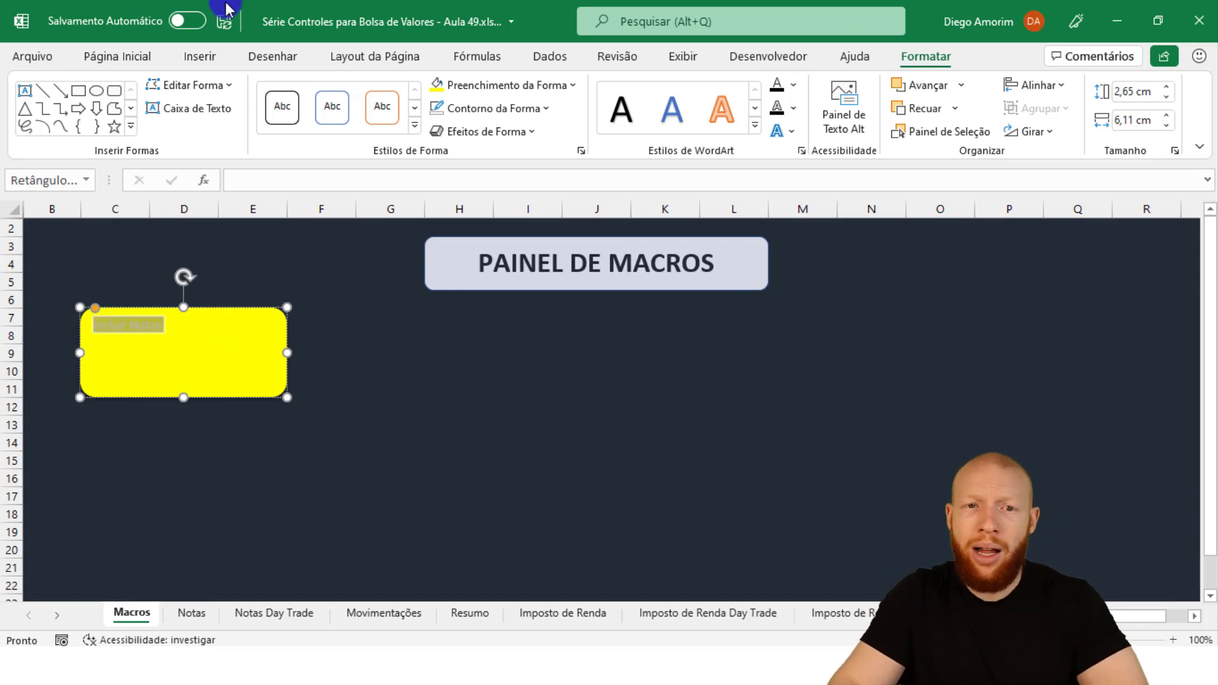
pyautogui.click(102, 57)
pyautogui.click(346, 96)
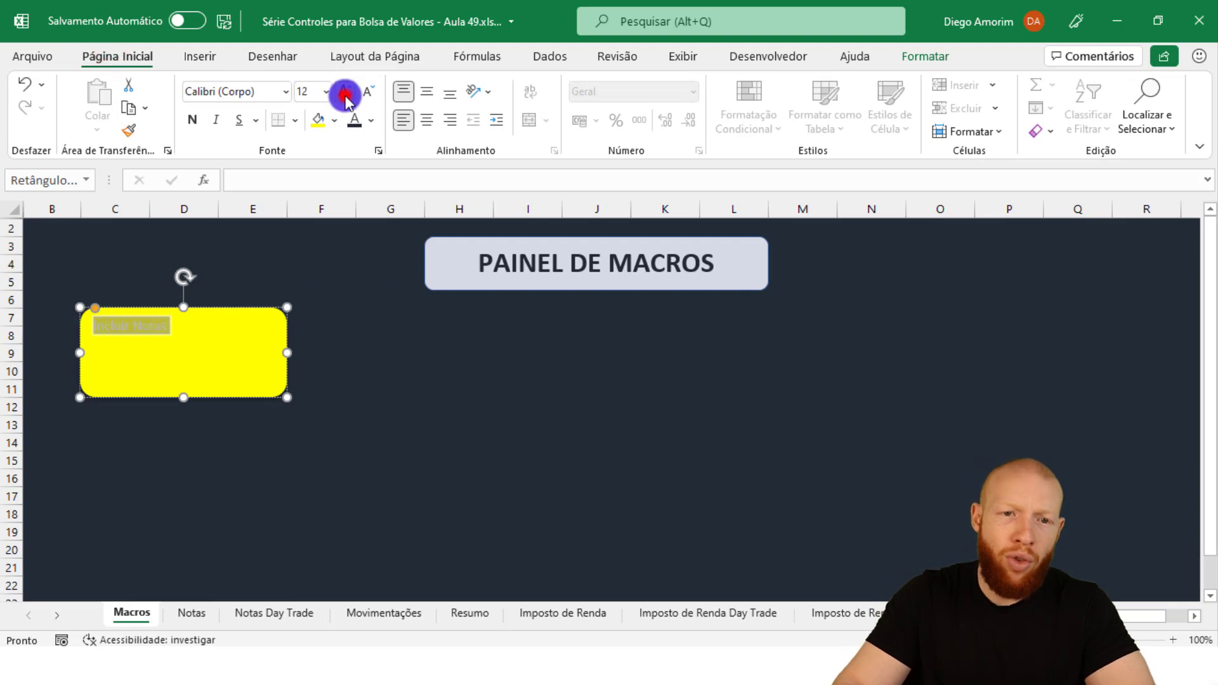
pyautogui.click(346, 95)
pyautogui.click(346, 95)
pyautogui.click(346, 96)
pyautogui.click(345, 95)
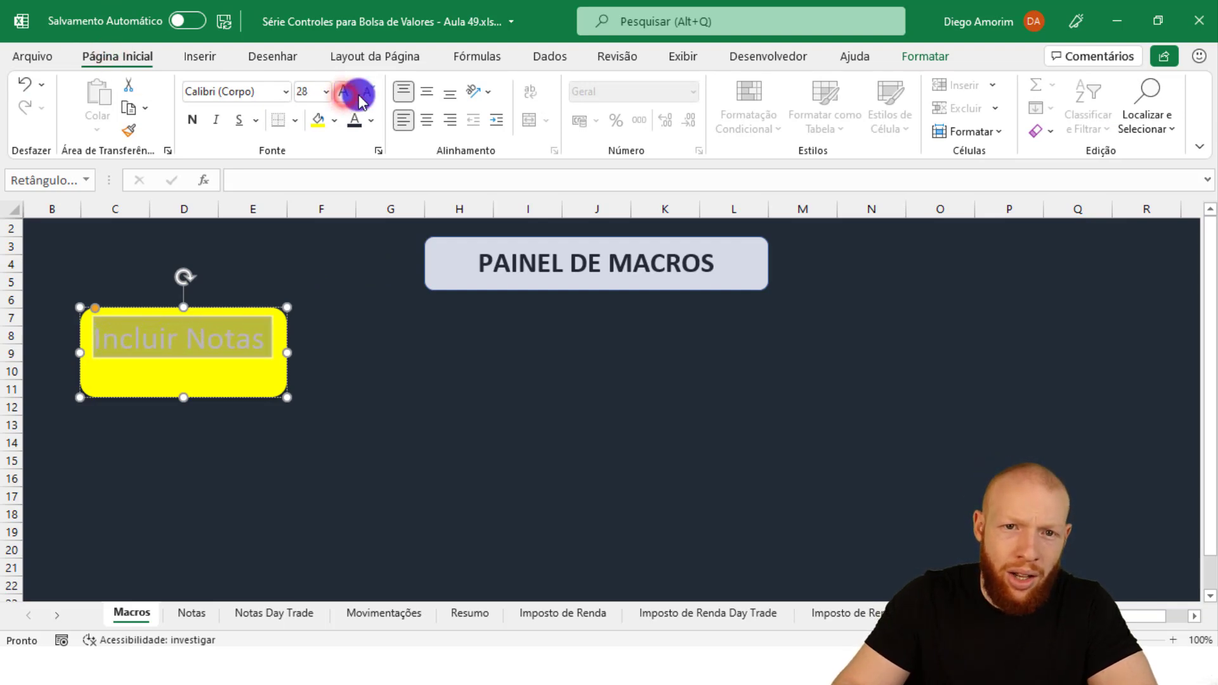
pyautogui.click(367, 93)
# Center the Incluir Notas text horizontally and vertically, and make it bold in the darkest blue-gray theme shade
pyautogui.click(425, 92)
pyautogui.click(420, 122)
pyautogui.click(194, 121)
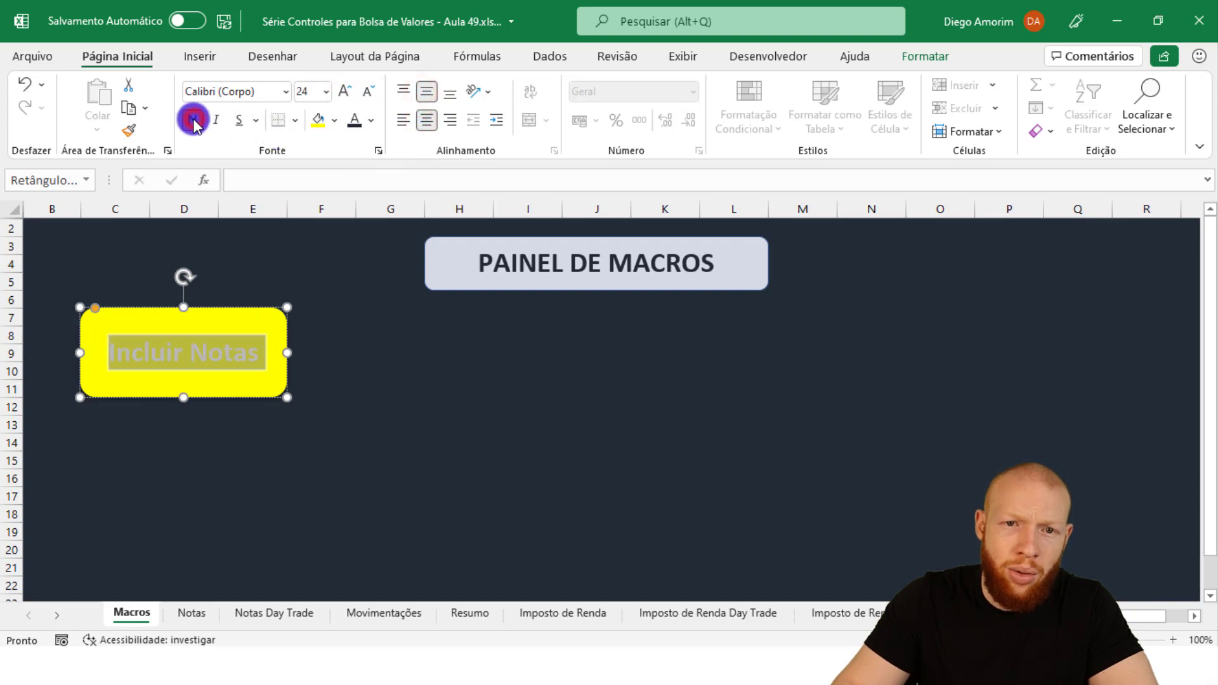
pyautogui.click(371, 121)
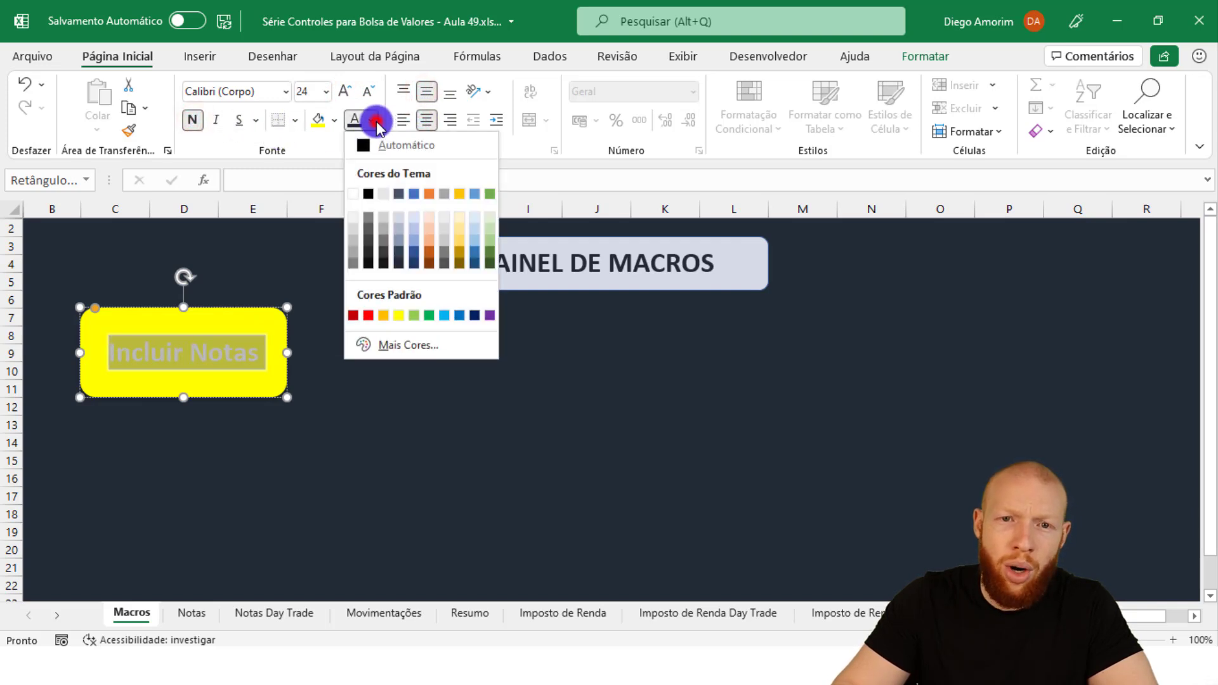
pyautogui.click(398, 265)
pyautogui.click(407, 370)
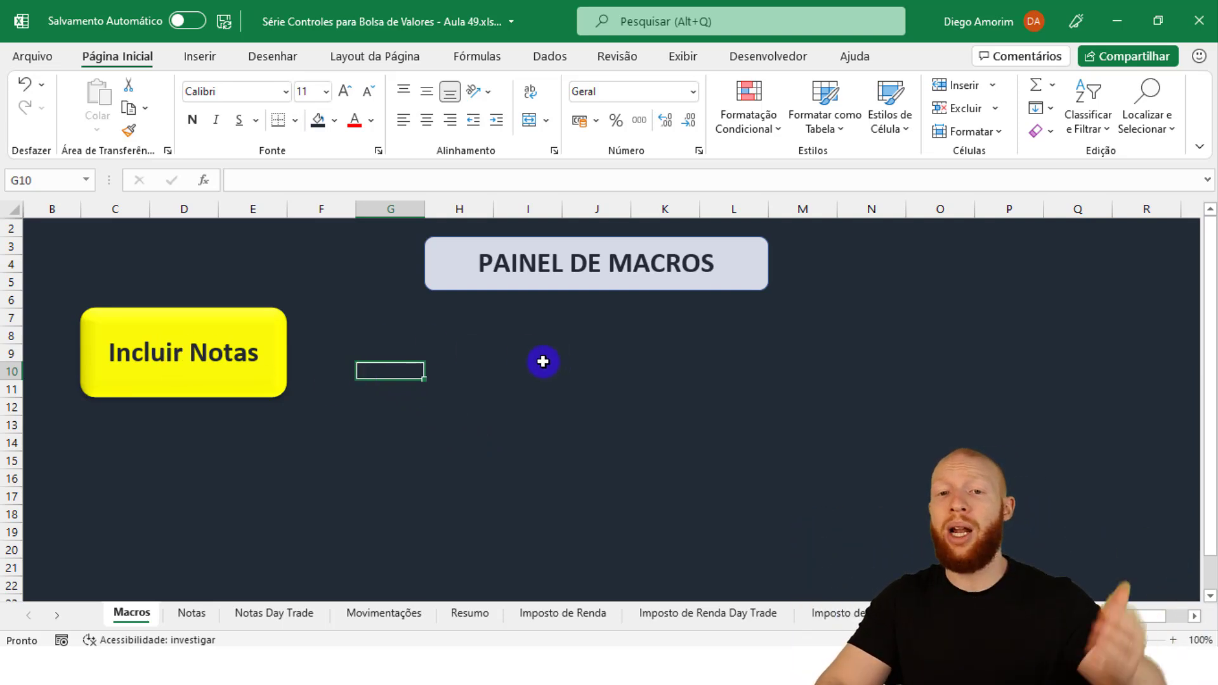
# Copy the Incluir Notas button and paste it at F7, I7, L7 and O7 to form a row of five buttons
pyautogui.keyDown('ctrl'); pyautogui.click(229, 387); pyautogui.keyUp('ctrl')
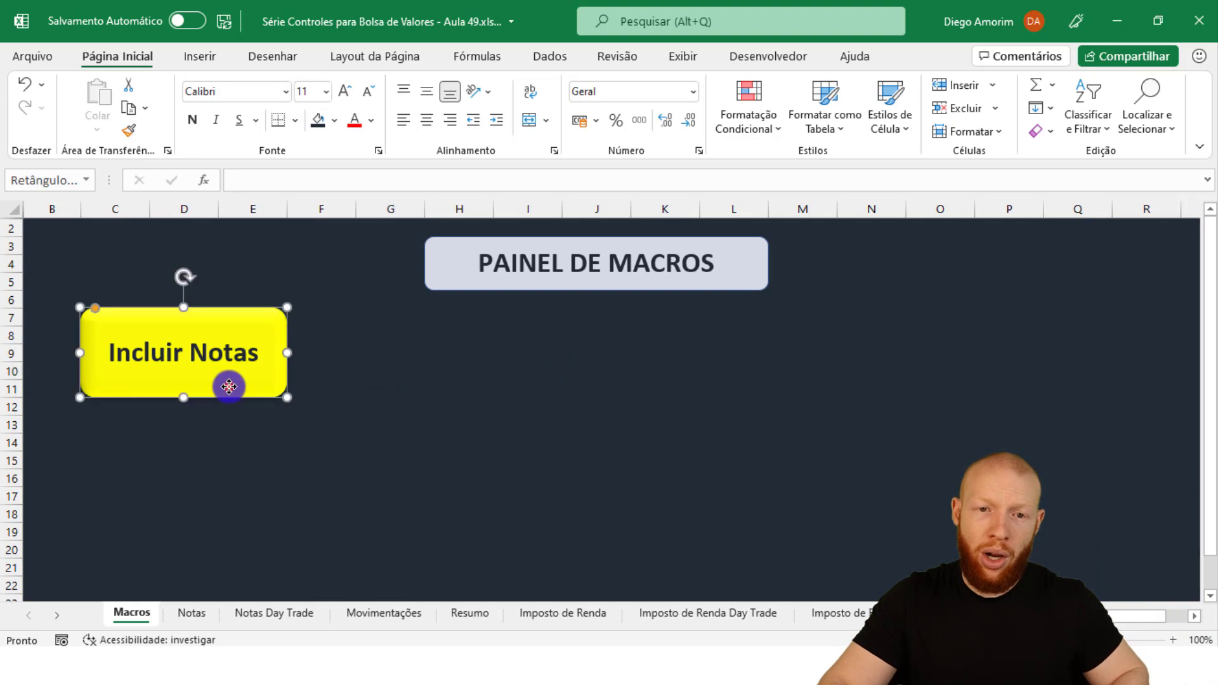
pyautogui.hotkey('ctrl', 'c')
pyautogui.click(317, 318)
pyautogui.hotkey('ctrl', 'v')
pyautogui.click(516, 317)
pyautogui.hotkey('ctrl', 'v')
pyautogui.click(710, 319)
pyautogui.hotkey('ctrl', 'v')
pyautogui.click(923, 317)
pyautogui.hotkey('ctrl', 'v')
pyautogui.click(738, 471)
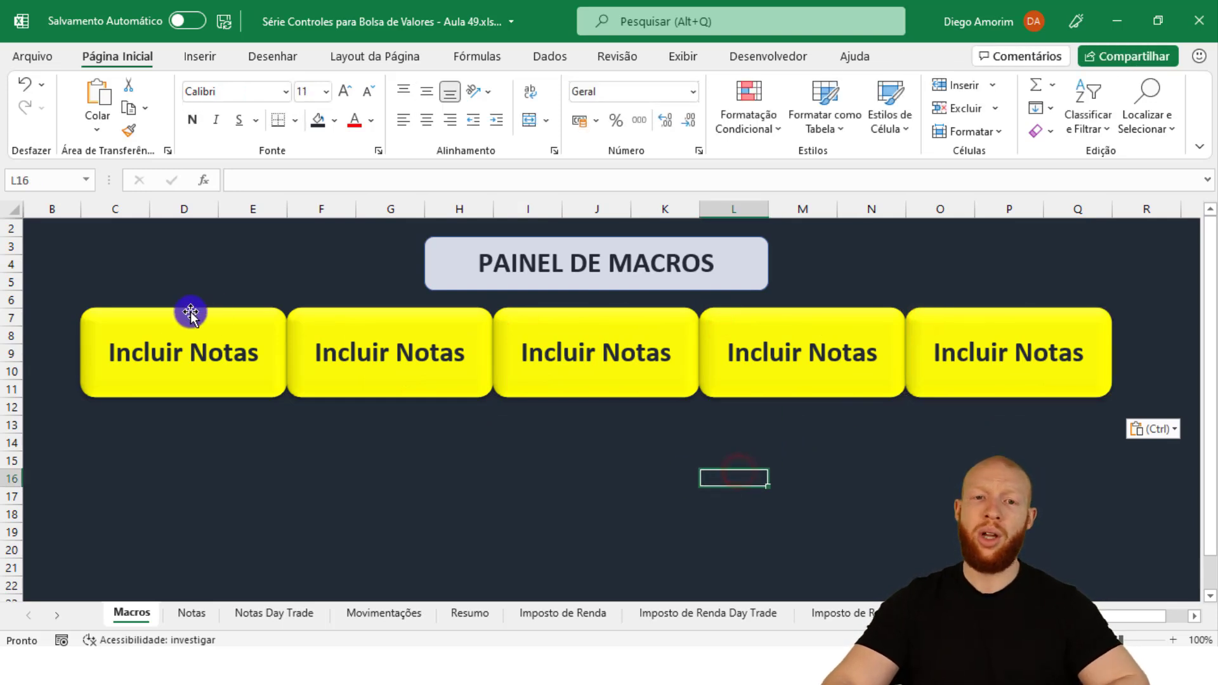
# Duplicate all five Incluir Notas buttons and place the copies as a second row across columns C to Q, rows 15 to 19
pyautogui.click(179, 346)
pyautogui.click(405, 366)
pyautogui.click(571, 361)
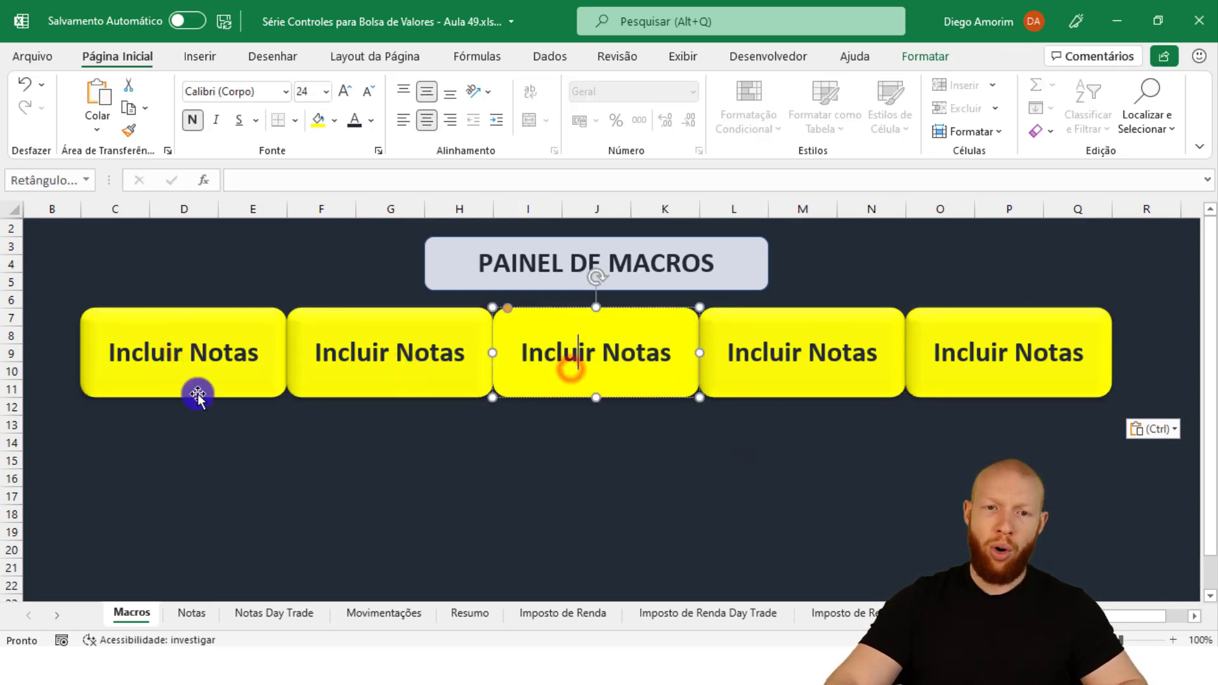
pyautogui.click(203, 444)
pyautogui.click(234, 382)
pyautogui.keyDown('ctrl'); pyautogui.click(383, 390); pyautogui.keyUp('ctrl')
pyautogui.keyDown('ctrl'); pyautogui.click(545, 389); pyautogui.keyUp('ctrl')
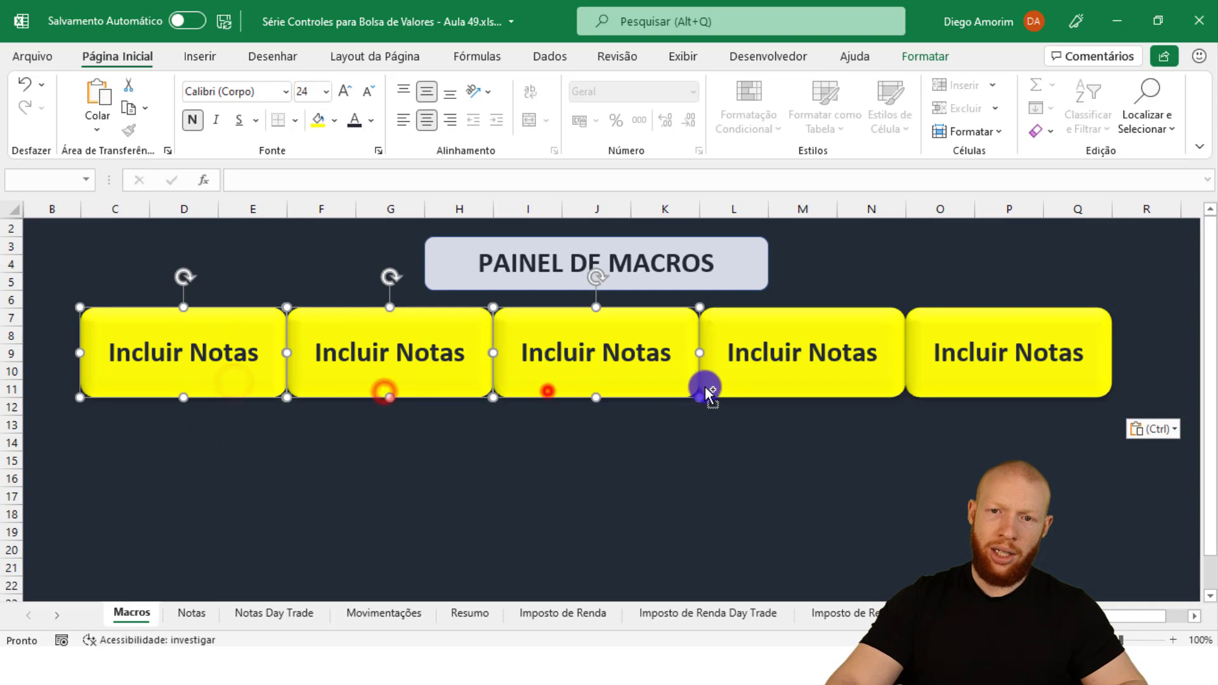
pyautogui.keyDown('ctrl'); pyautogui.click(815, 385); pyautogui.keyUp('ctrl')
pyautogui.keyDown('ctrl'); pyautogui.click(960, 383); pyautogui.keyUp('ctrl')
pyautogui.hotkey('ctrl', 'd')
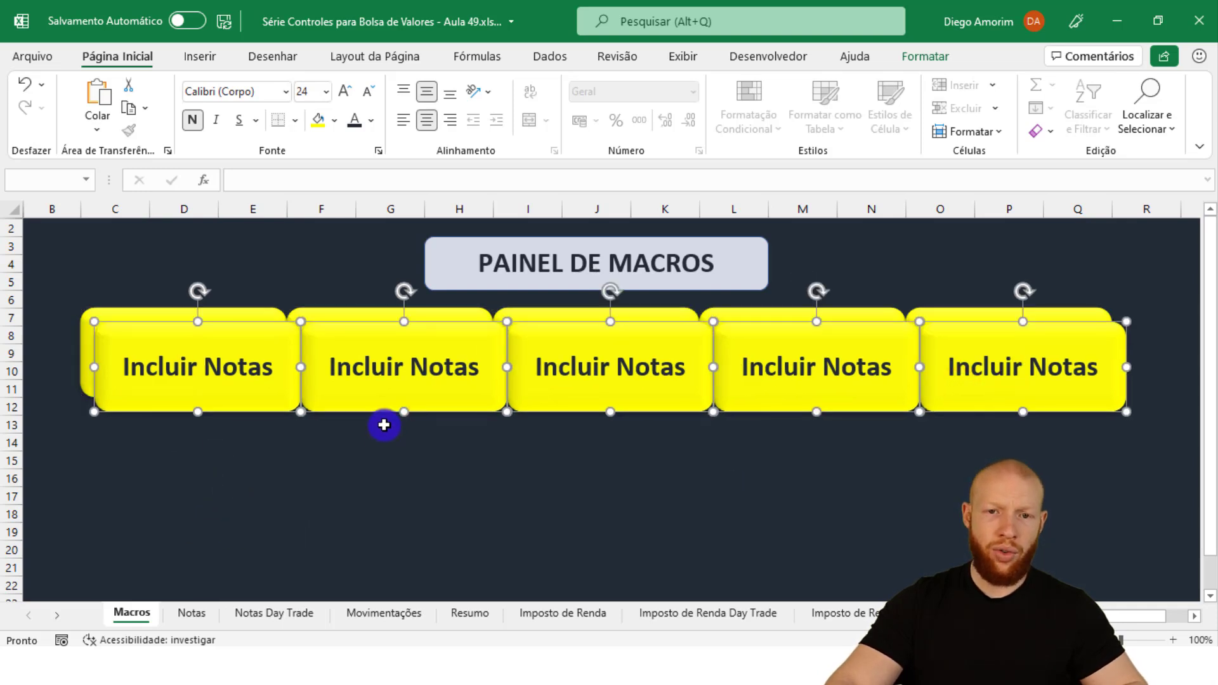
pyautogui.moveTo(373, 418); pyautogui.dragTo(380, 527)
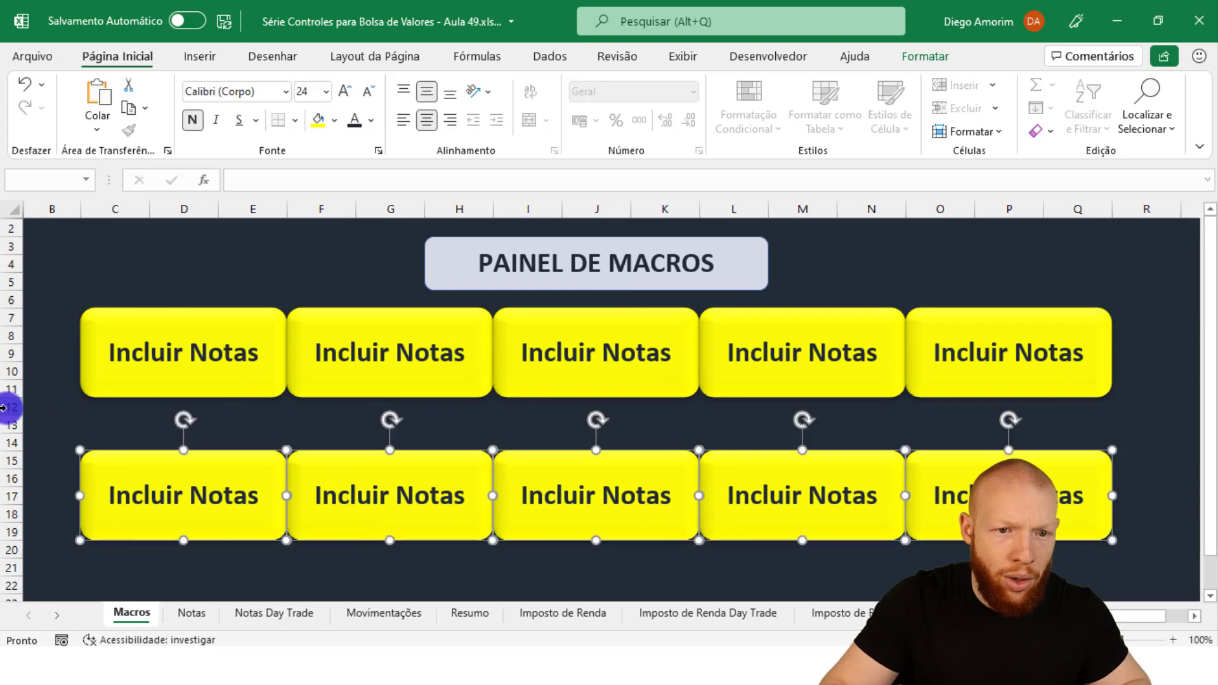
pyautogui.moveTo(8, 549); pyautogui.dragTo(18, 456)
pyautogui.moveTo(12, 549)
pyautogui.mouseDown()
pyautogui.moveTo(11, 459)
pyautogui.moveTo(10, 536)
pyautogui.mouseUp()
pyautogui.click(177, 423)
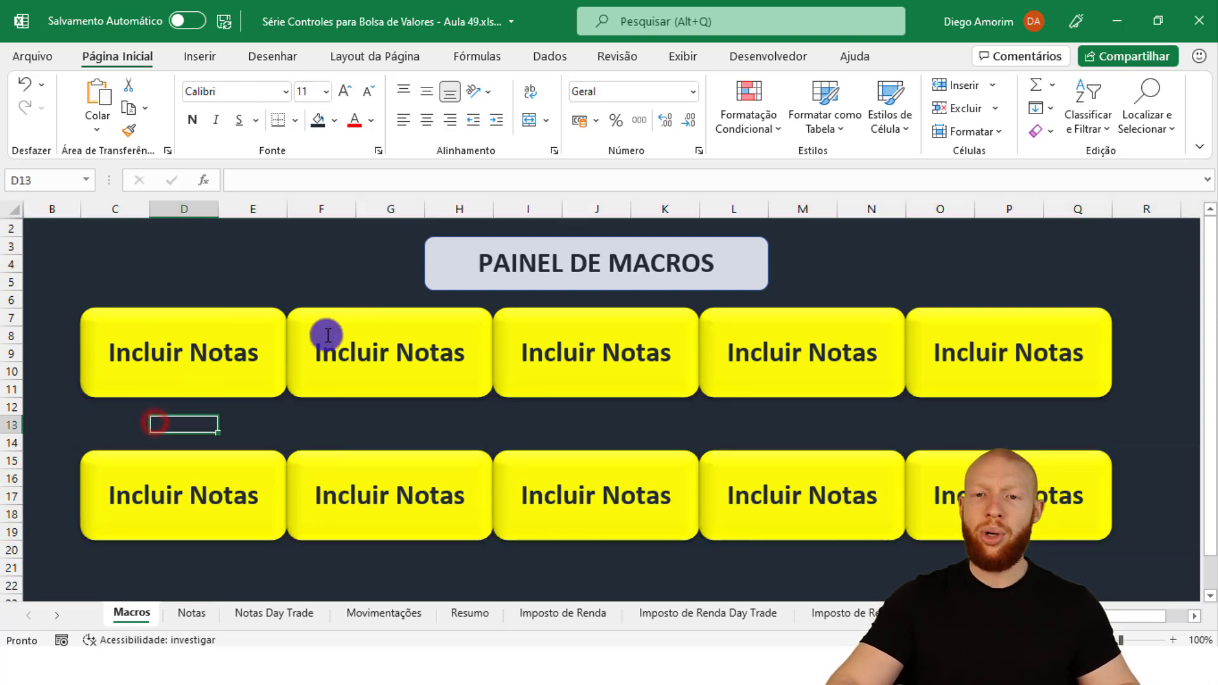
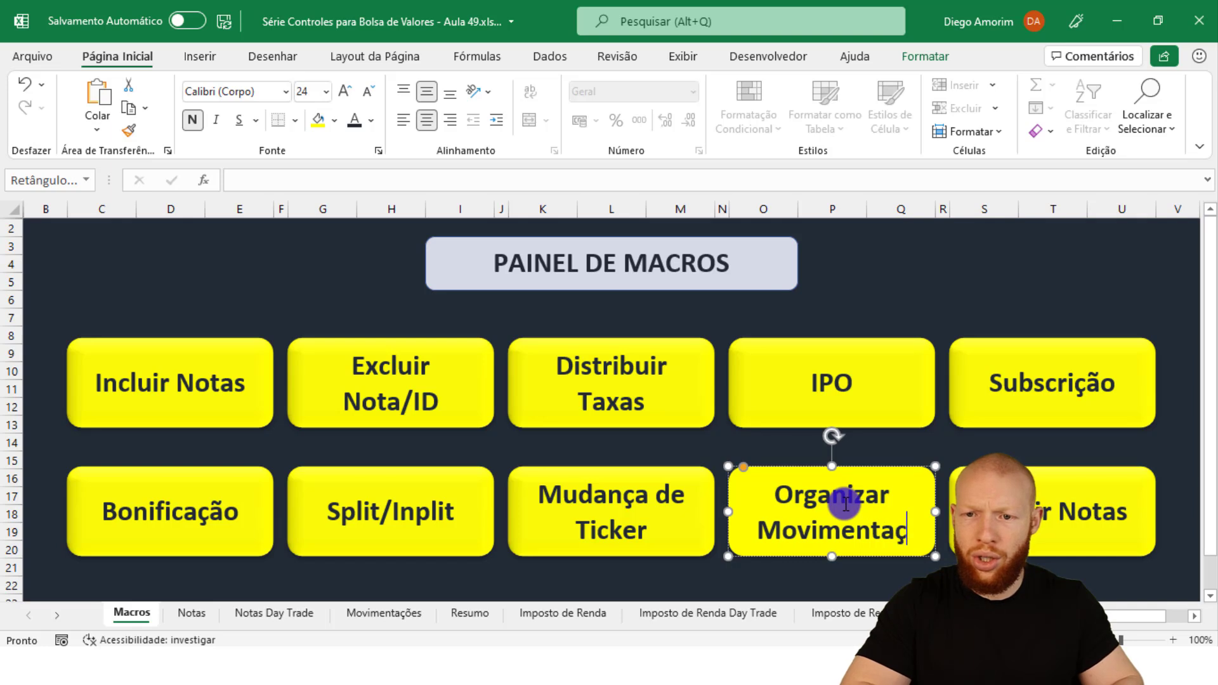
# Complete the Organizar Movimentações button text and set its font size to 22
pyautogui.hotkey('ctrl', 'a')
pyautogui.click(314, 89)
pyautogui.write('23')
pyautogui.press('Return')
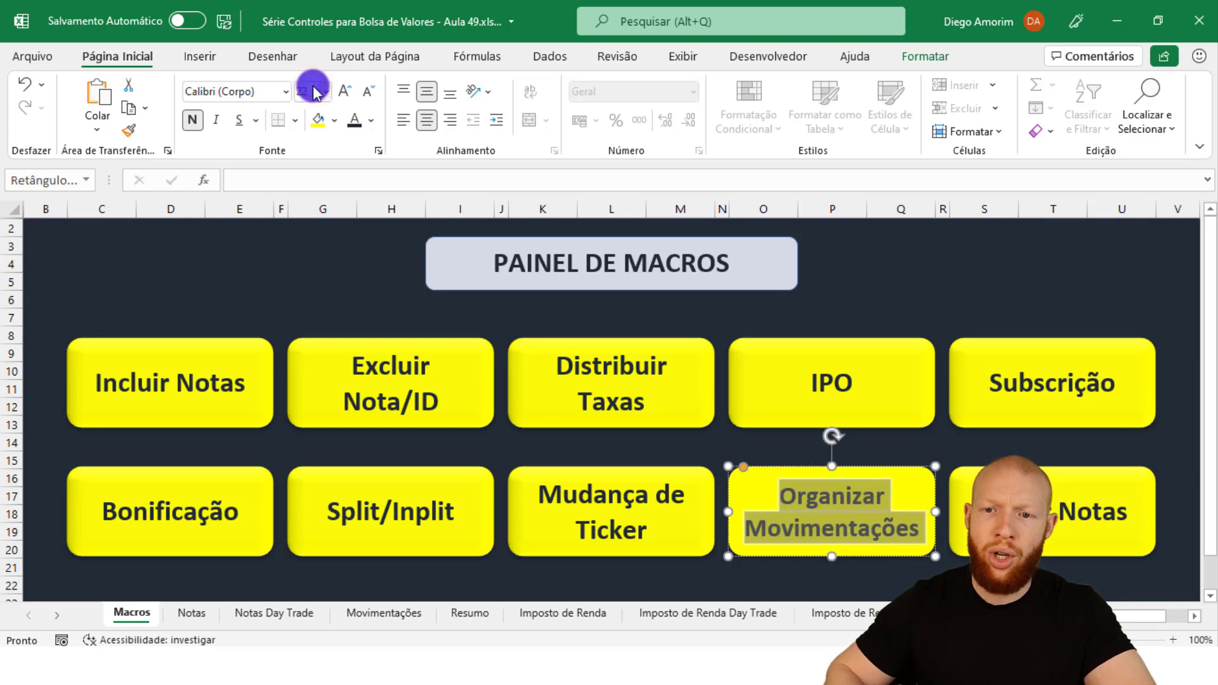
pyautogui.click(1071, 580)
# Replace the text of the last button in the second row with Aporte, Retirada e Provento
pyautogui.click(1061, 511)
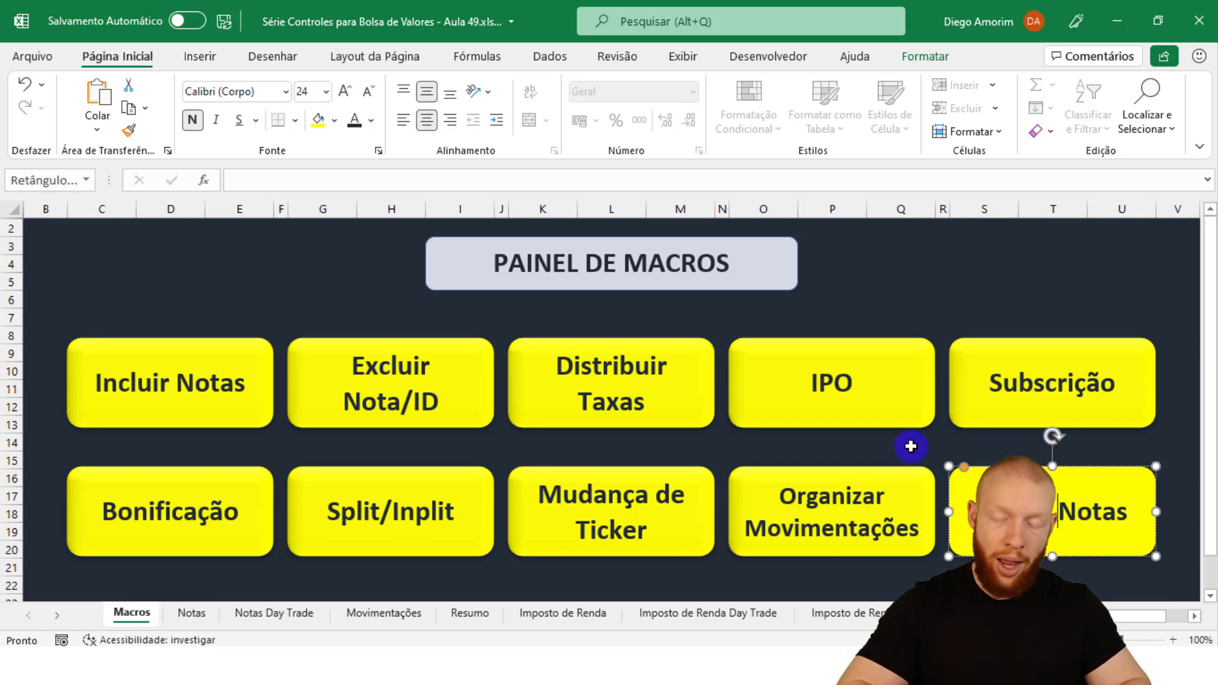
pyautogui.hotkey('ctrl', 'a')
pyautogui.write('A')
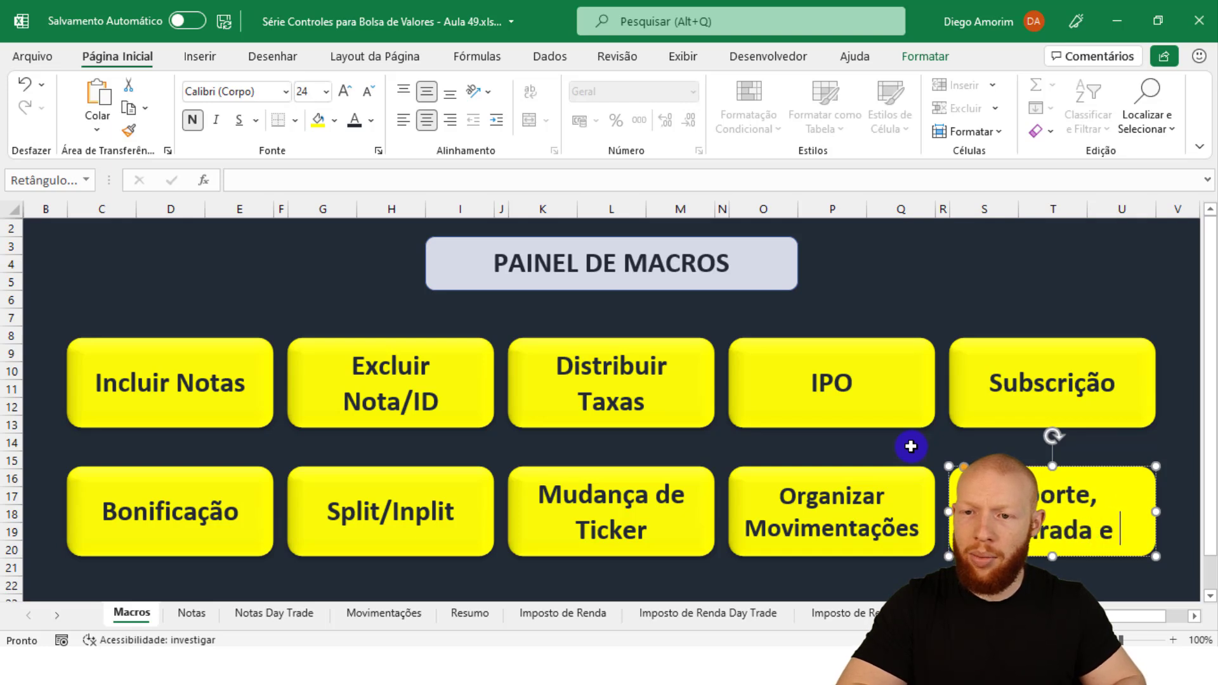
# Set the Aporte, Retirada e Provento text to font size 21 and save the workbook
pyautogui.hotkey('ctrl', 'a')
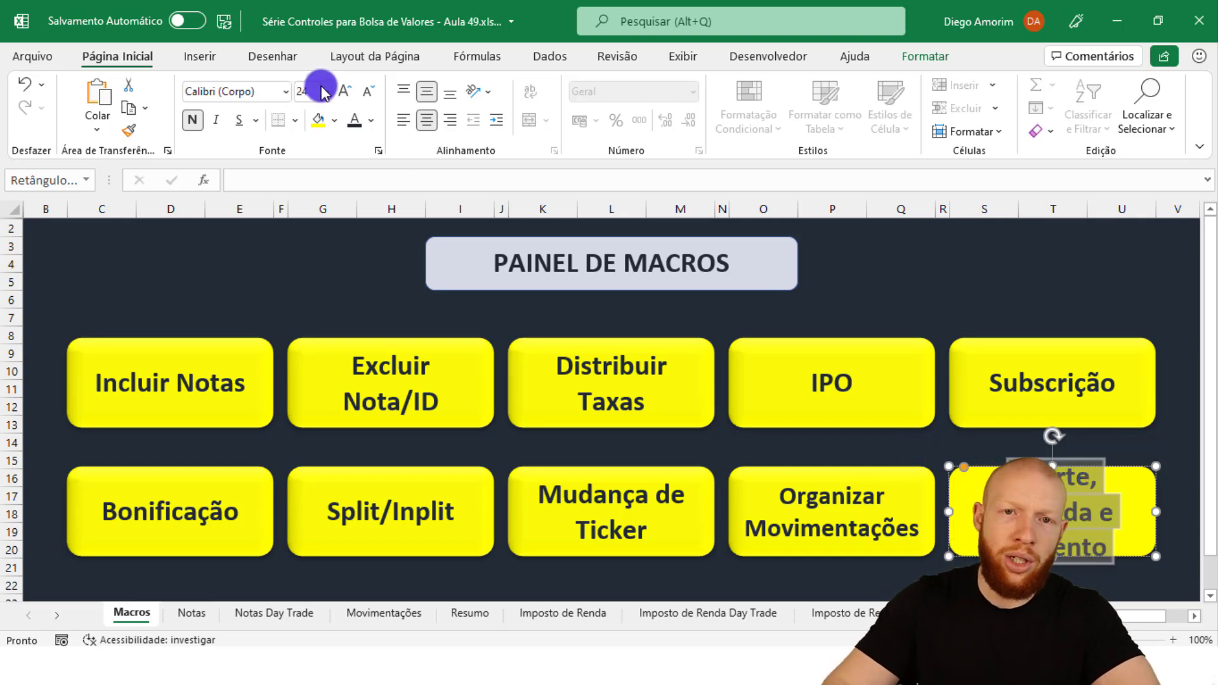
pyautogui.write('20')
pyautogui.press('Return')
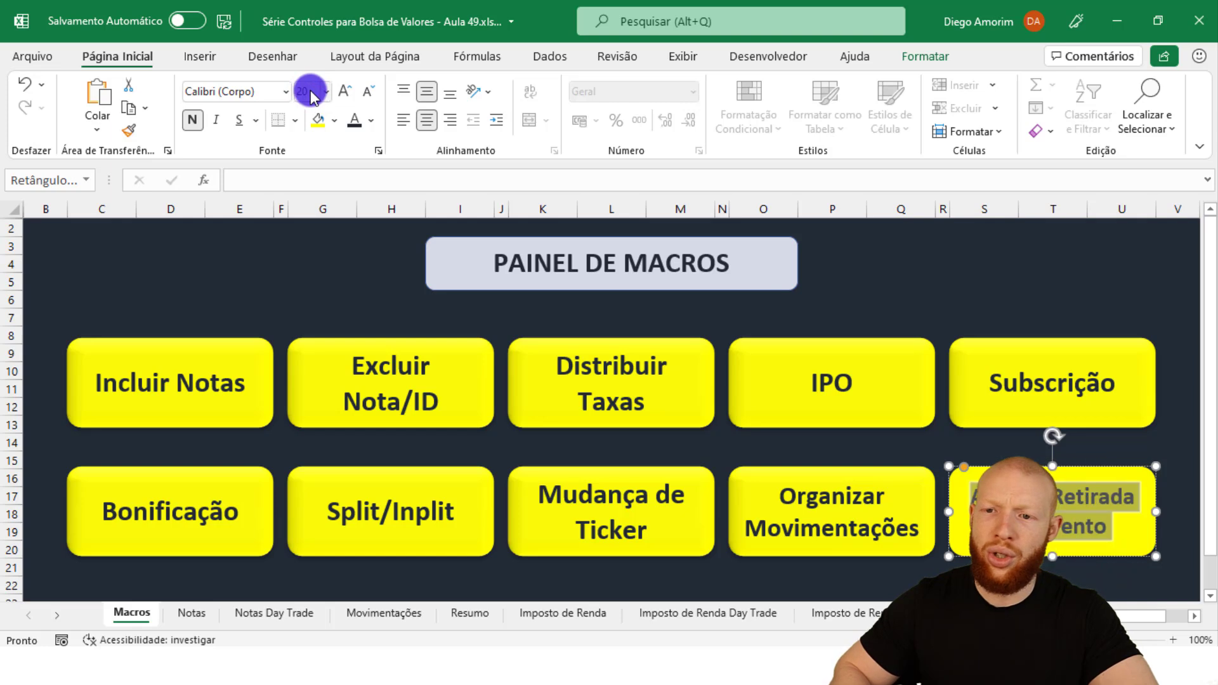
pyautogui.write('21')
pyautogui.press('Return')
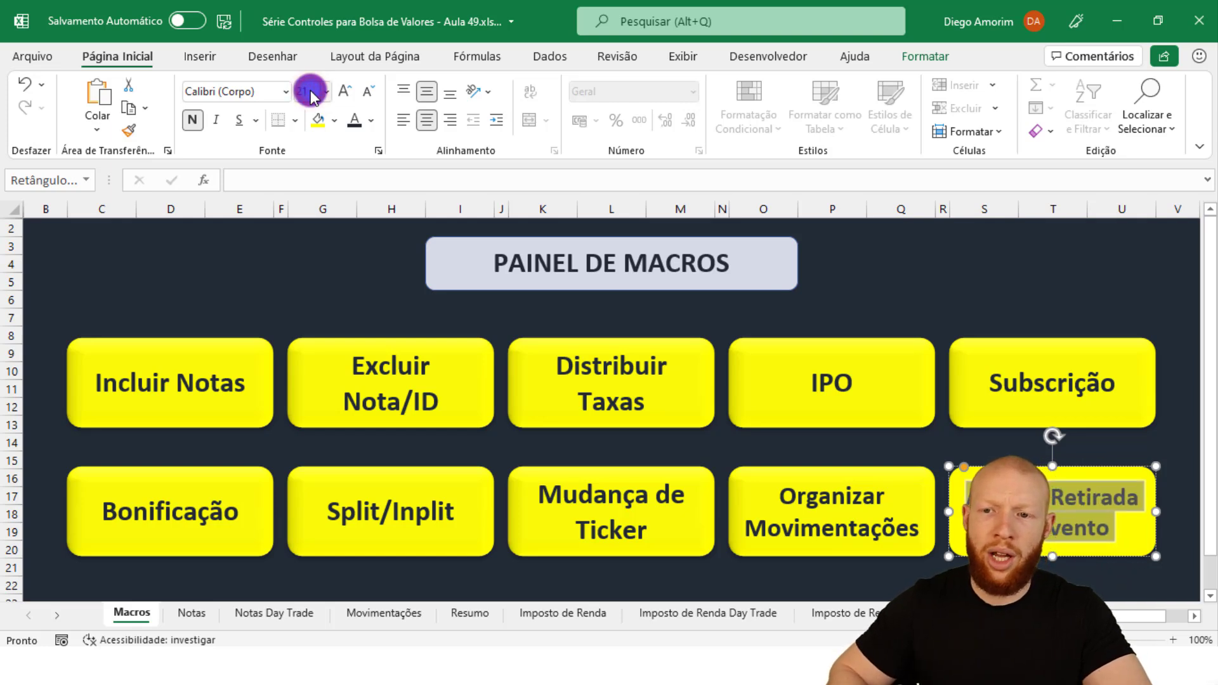
pyautogui.write('22')
pyautogui.press('Return')
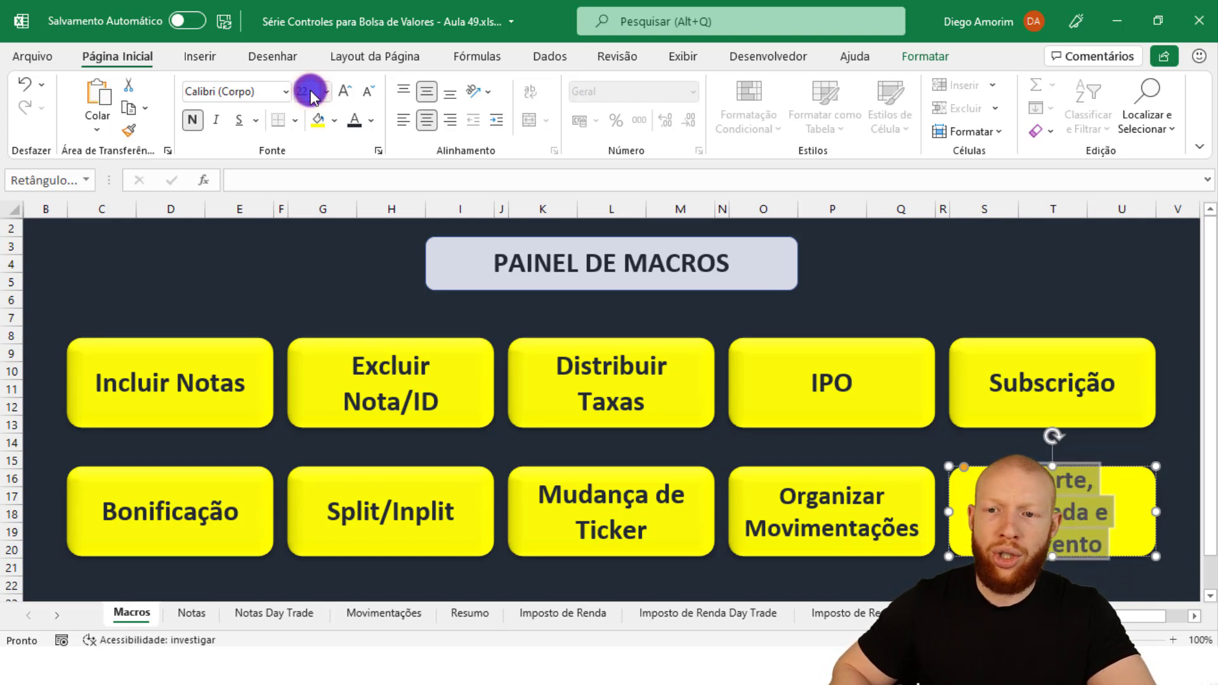
pyautogui.click(316, 92)
pyautogui.write('21')
pyautogui.press('Return')
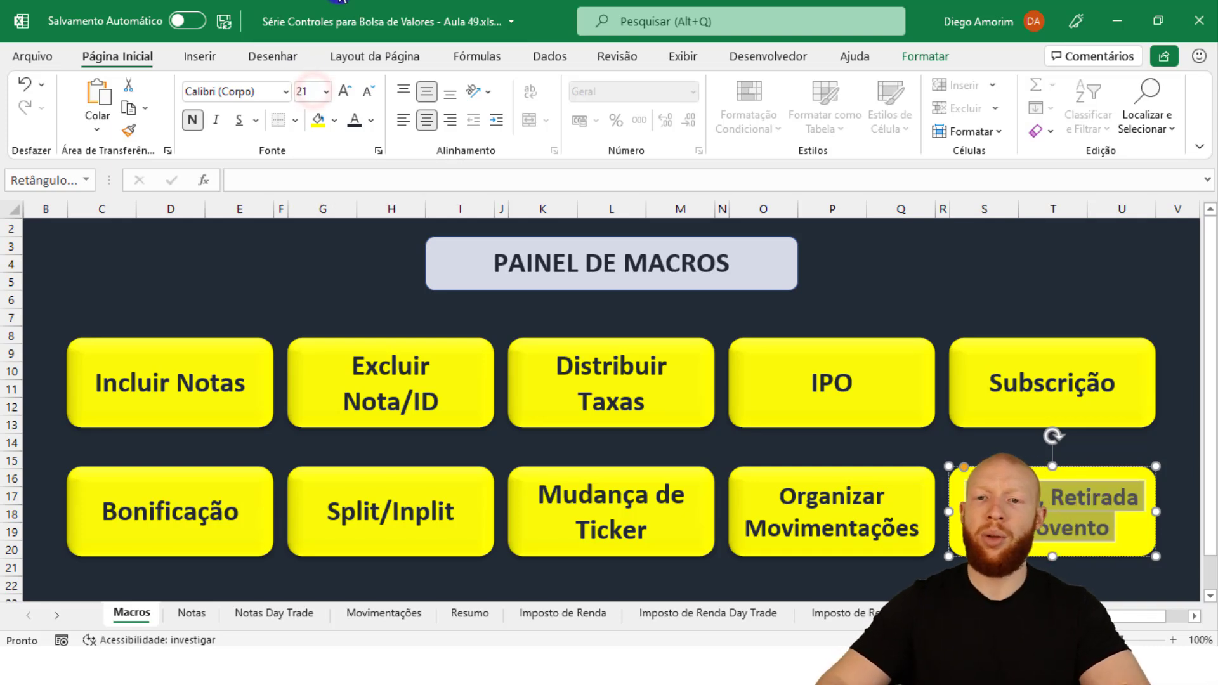
pyautogui.click(908, 300)
pyautogui.hotkey('ctrl', 's')
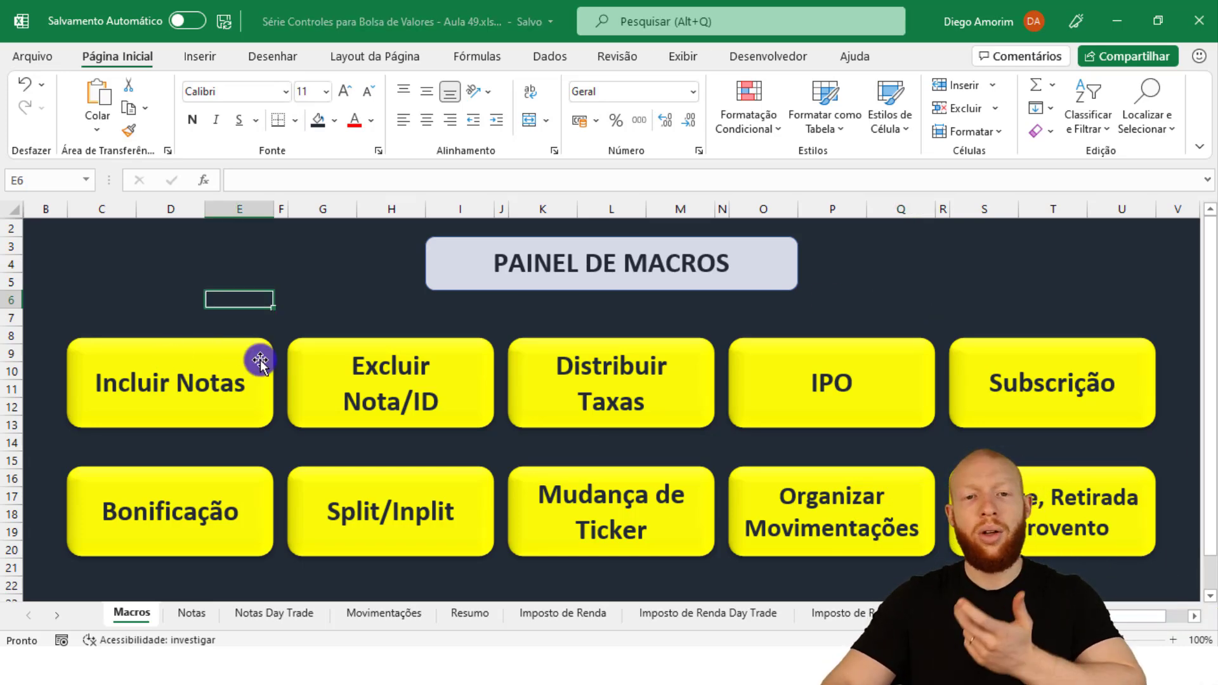
# Assign the incluir_nota macro to the Incluir Notas button
pyautogui.rightClick(260, 362)
pyautogui.click(390, 530)
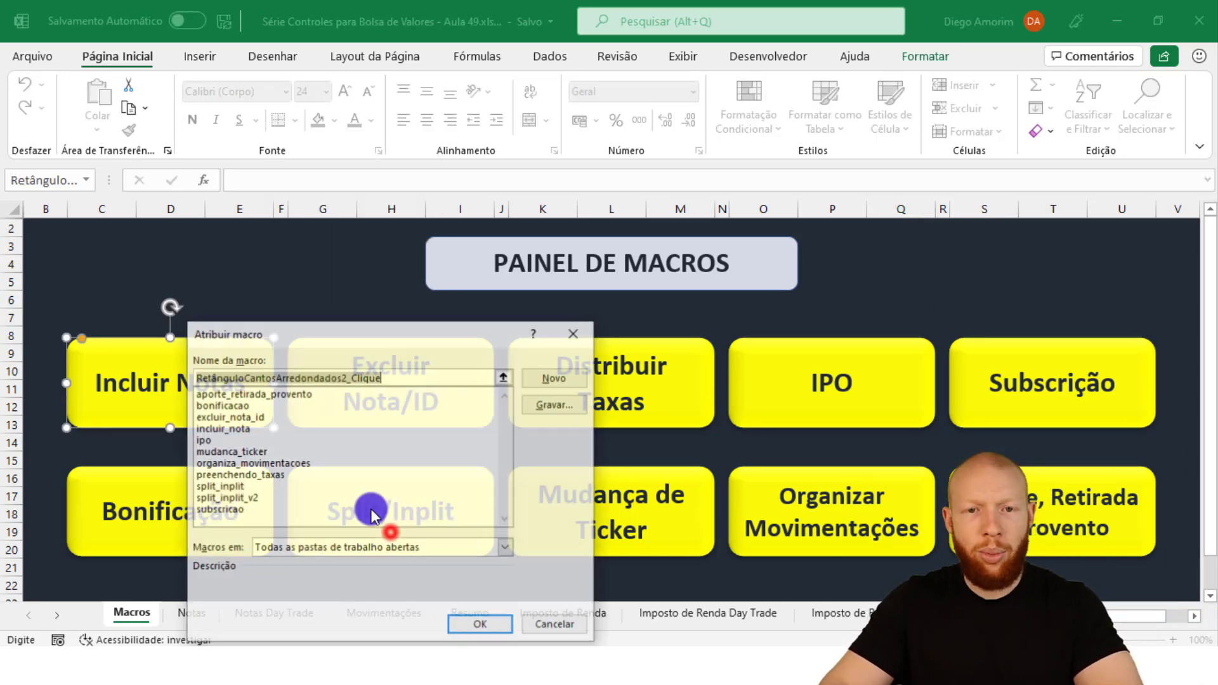
pyautogui.doubleClick(271, 429)
# Assign the excluir_nota_id macro to the Excluir Nota/ID button and save the workbook
pyautogui.rightClick(468, 397)
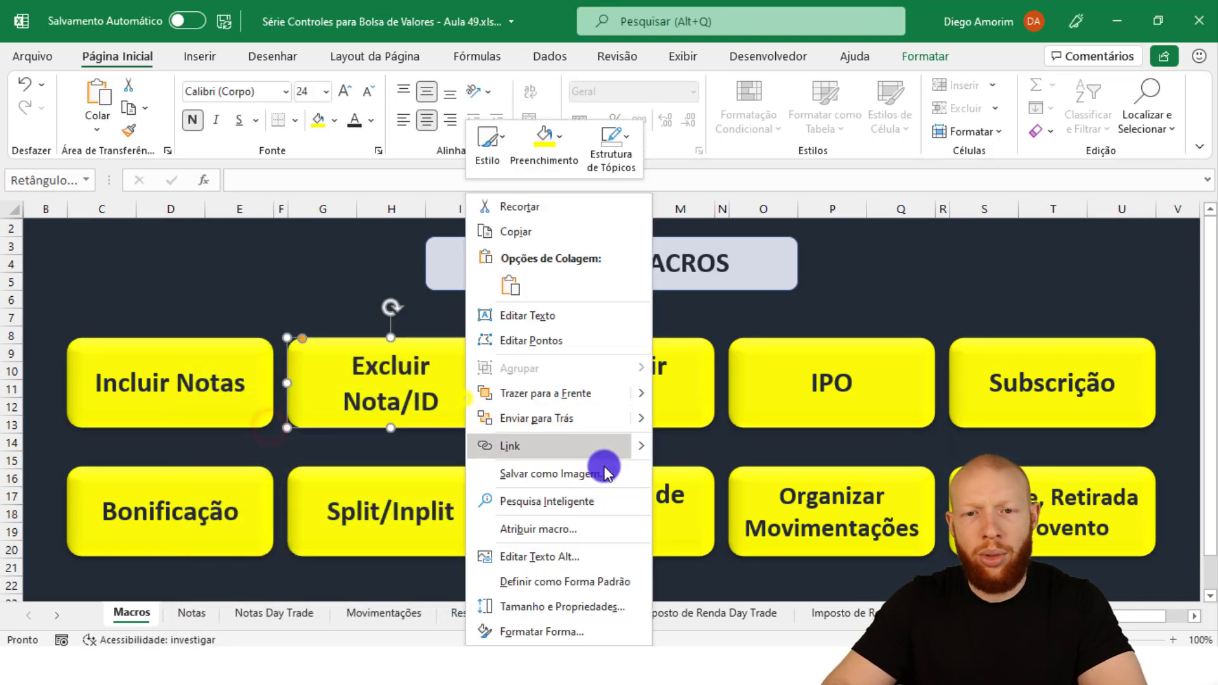
pyautogui.click(569, 520)
pyautogui.doubleClick(462, 418)
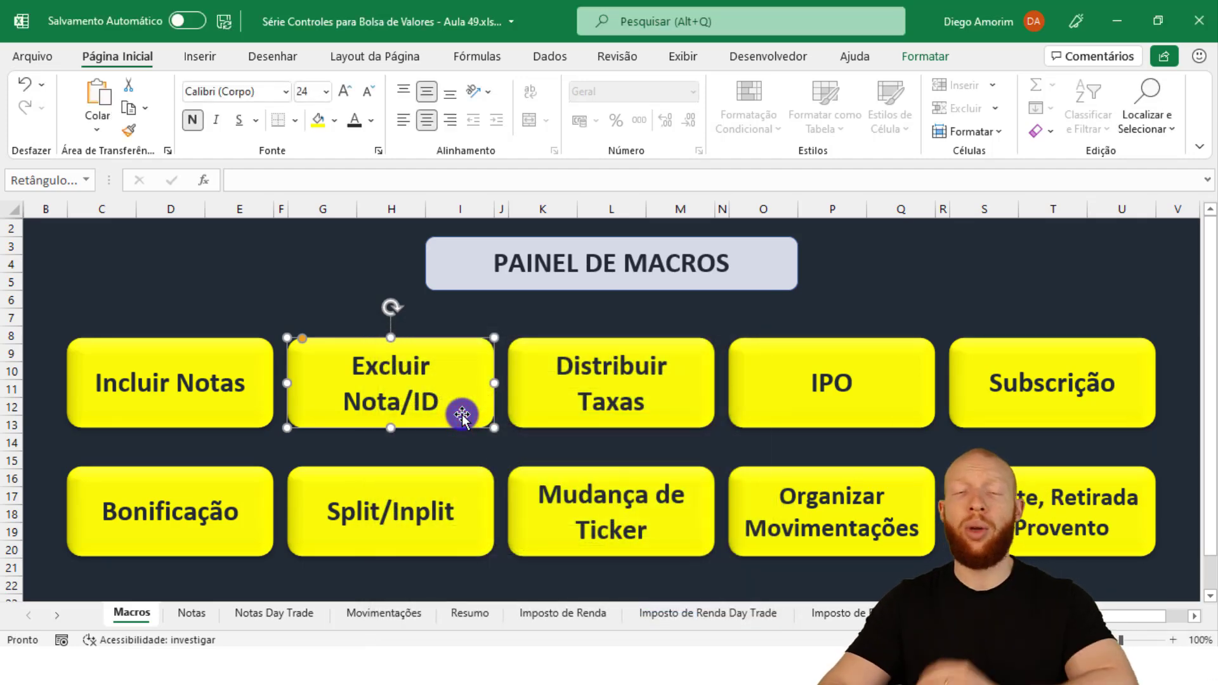
pyautogui.click(931, 442)
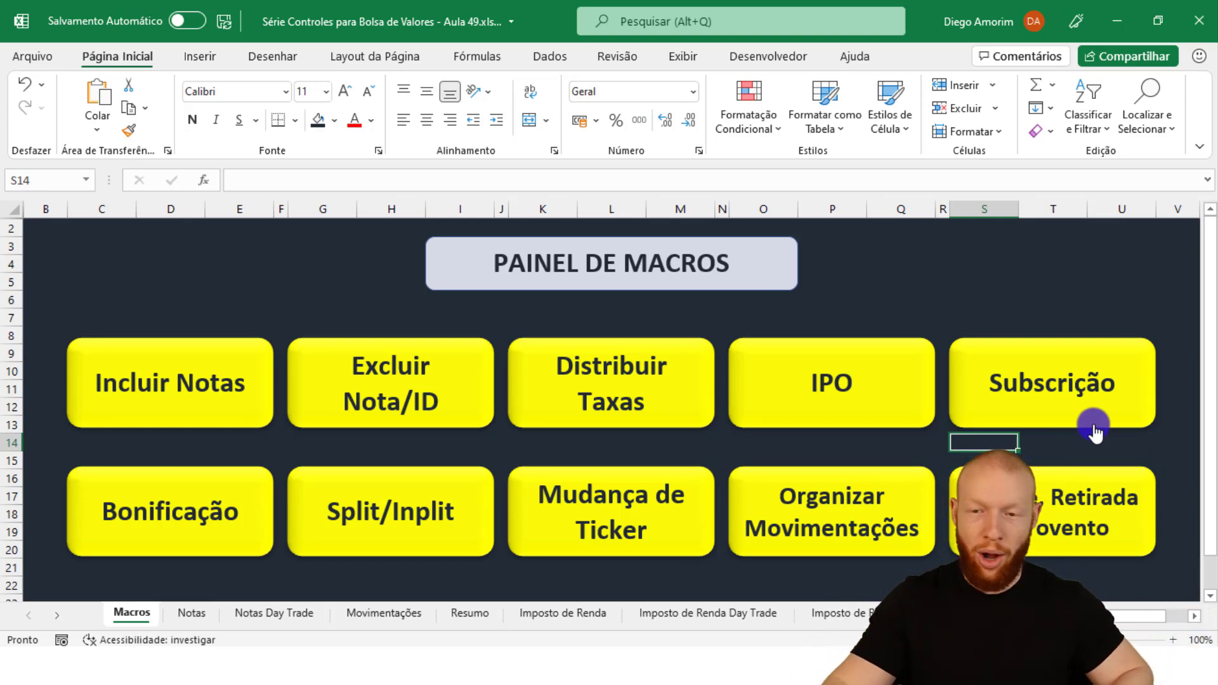
pyautogui.hotkey('ctrl', 's')
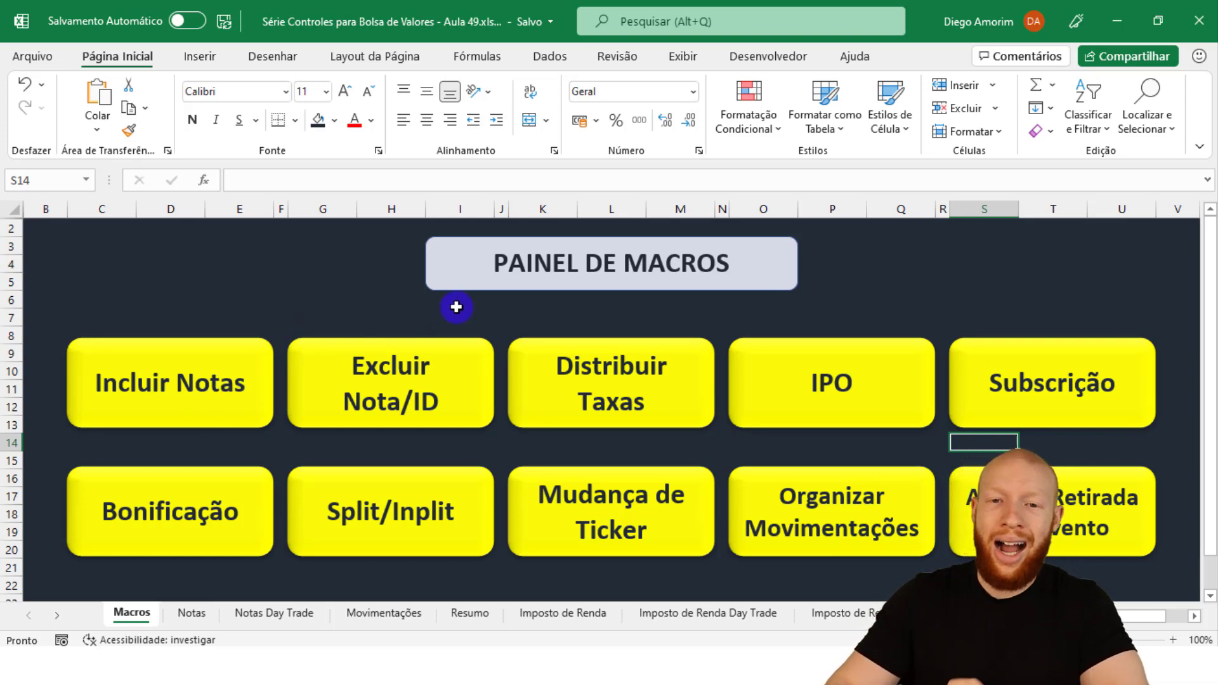
# Look through the Notas, Notas Day Trade and Movimentações sheets and return to the Macros sheet
pyautogui.moveTo(349, 311); pyautogui.dragTo(917, 316)
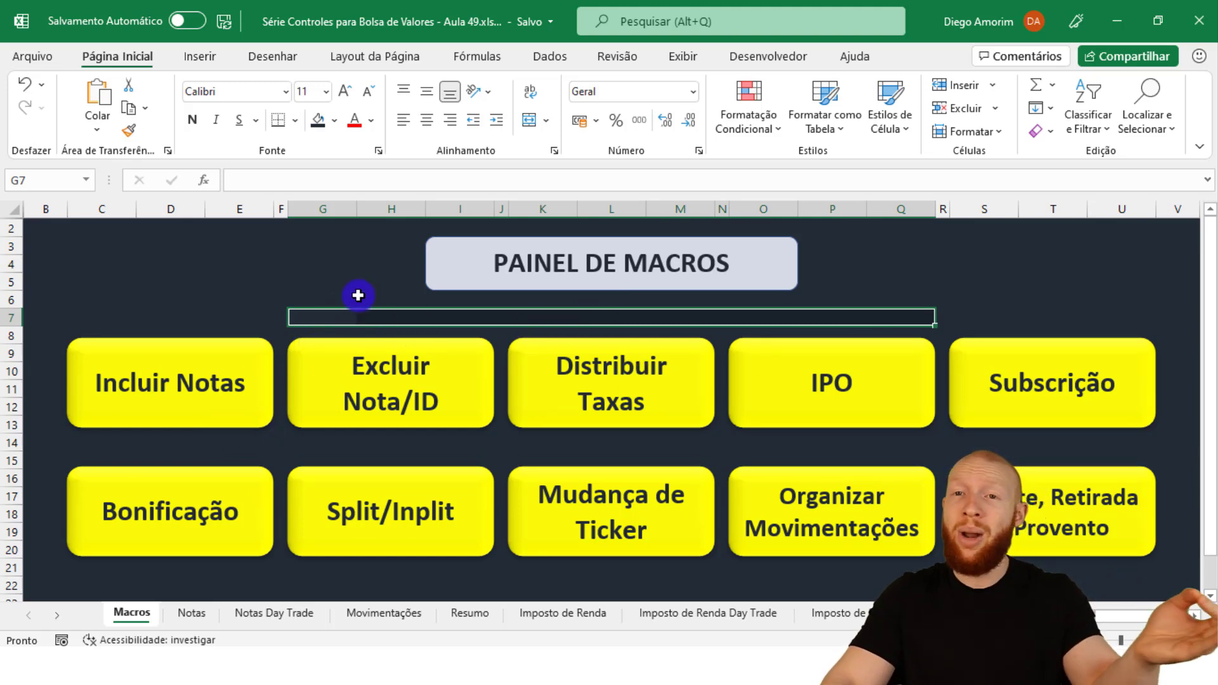
pyautogui.click(192, 599)
pyautogui.click(311, 612)
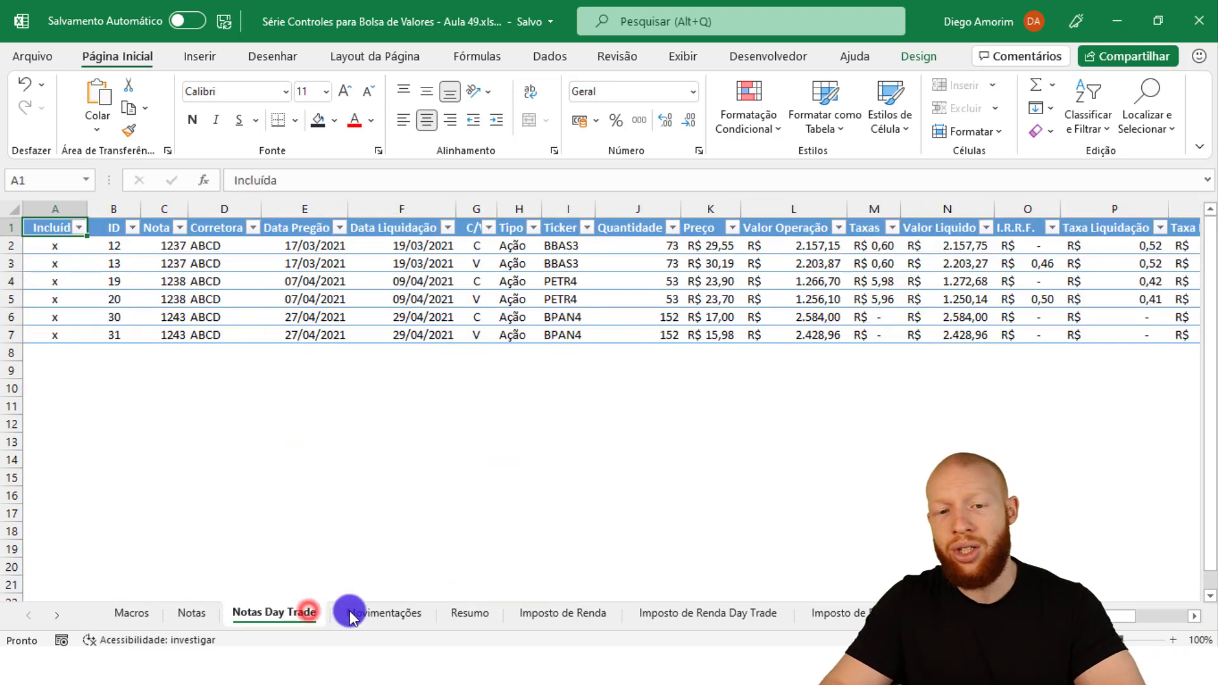
pyautogui.click(390, 616)
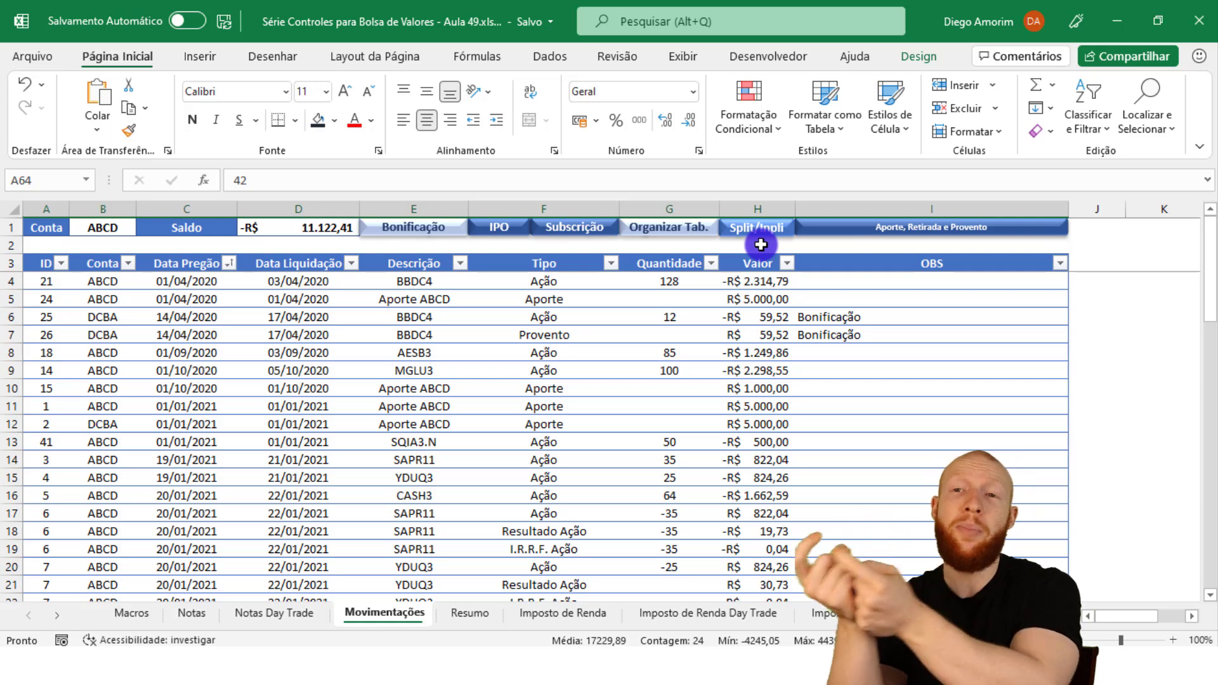
pyautogui.click(130, 613)
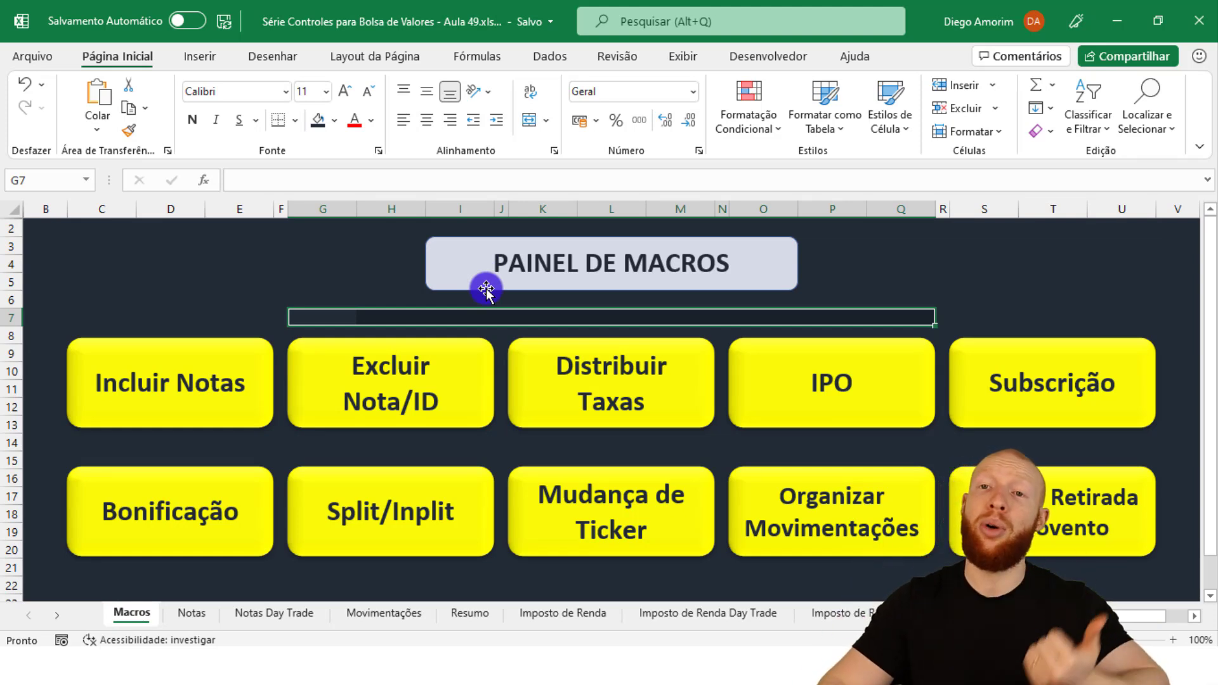
# Duplicate the PAINEL DE MACROS title shape and shrink the copy to fit row 7 across columns F to H
pyautogui.click(392, 321)
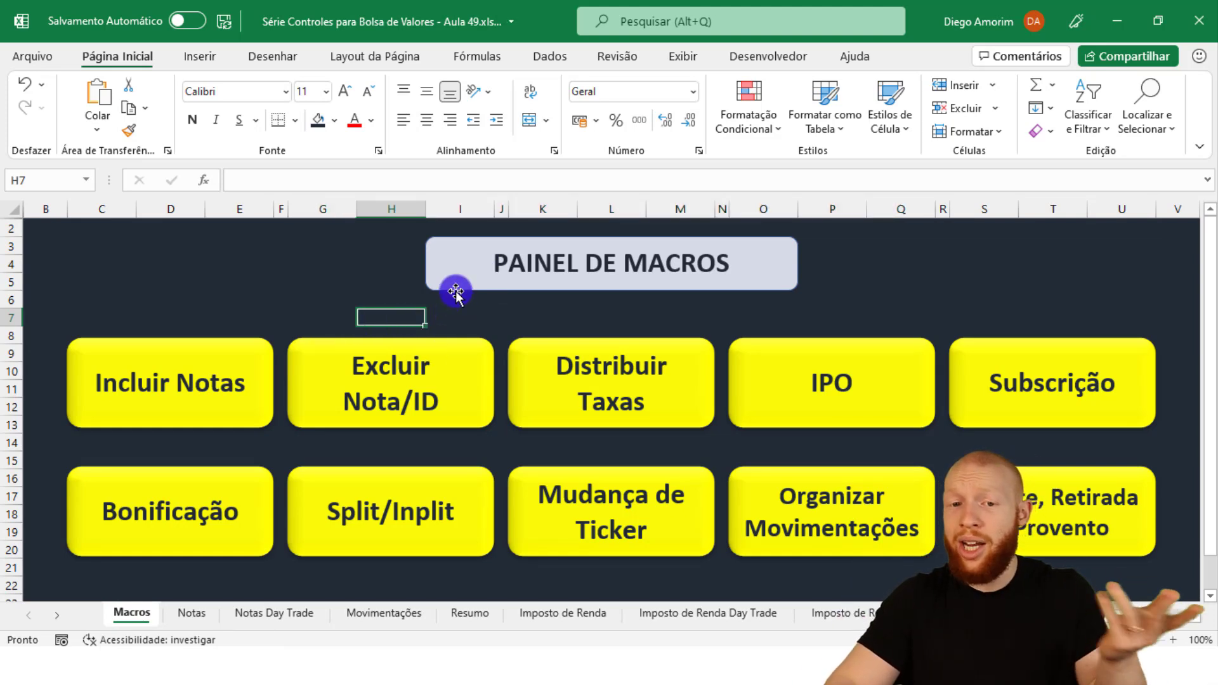
pyautogui.moveTo(463, 275); pyautogui.dragTo(311, 304)
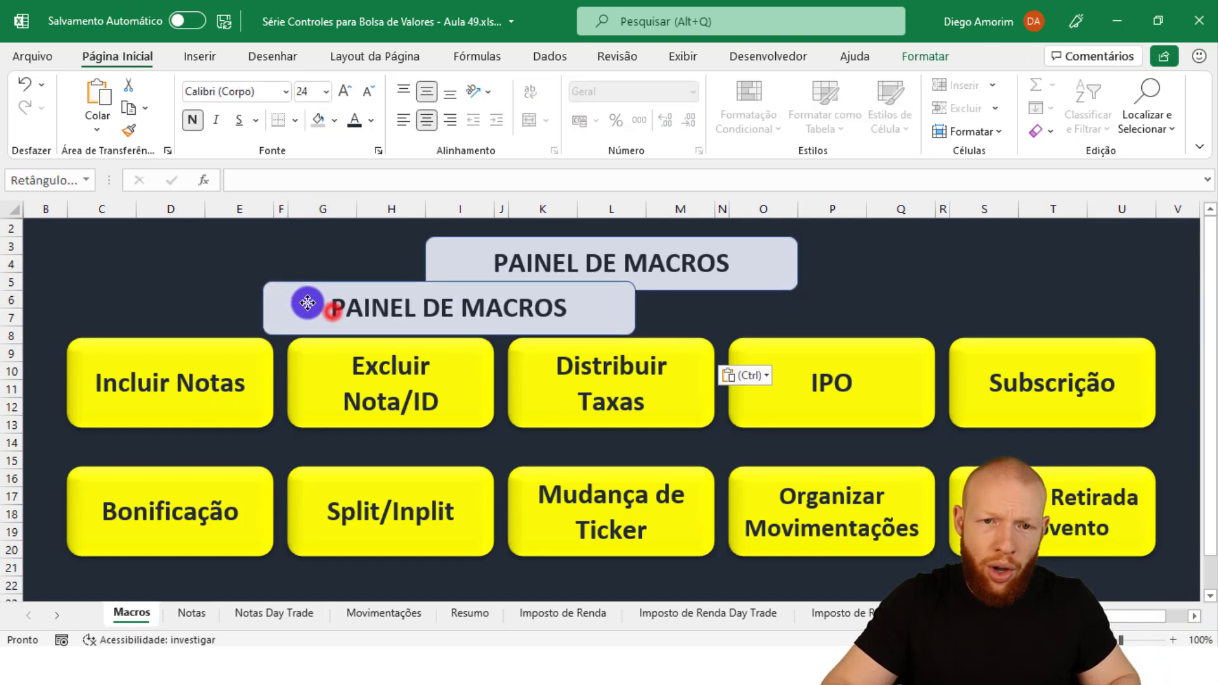
pyautogui.moveTo(449, 279); pyautogui.dragTo(448, 289)
pyautogui.moveTo(448, 335); pyautogui.dragTo(415, 333)
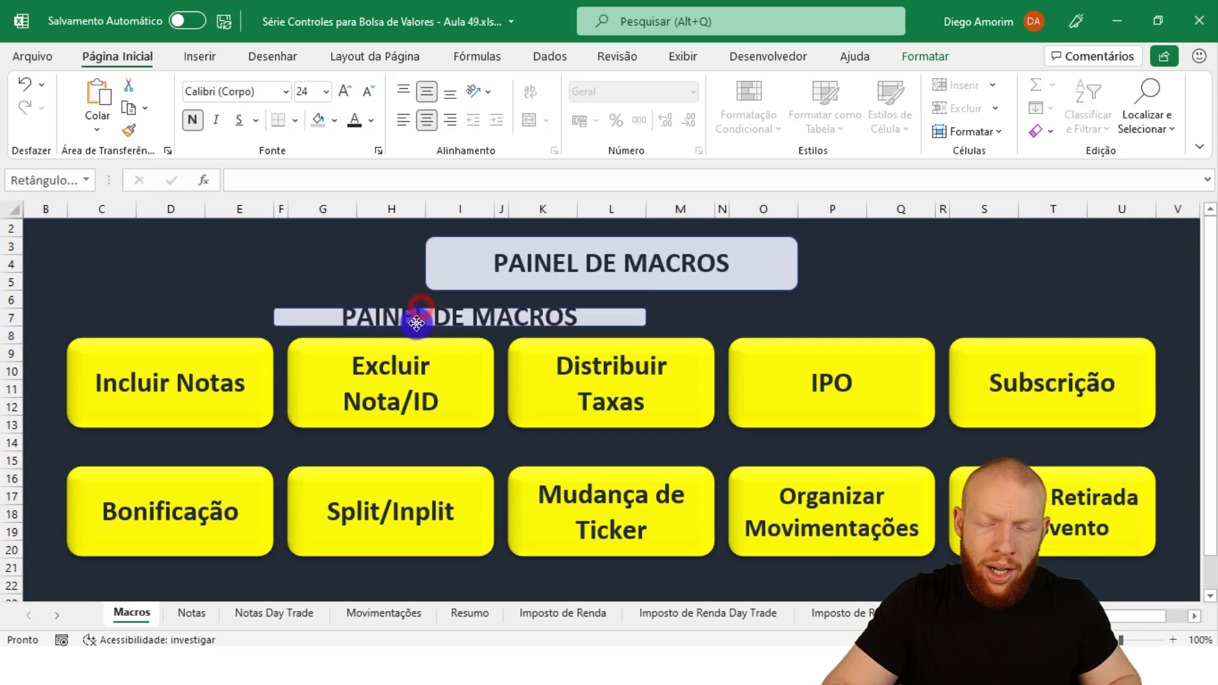
pyautogui.moveTo(610, 325); pyautogui.dragTo(425, 317)
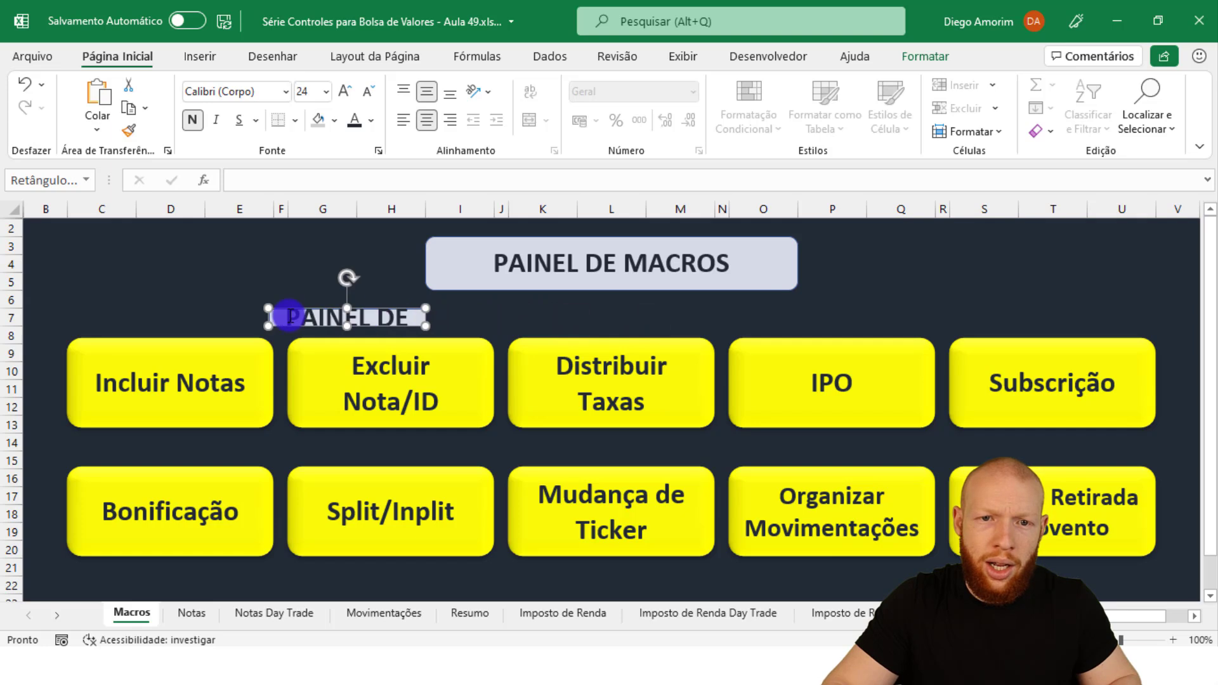
pyautogui.moveTo(265, 329); pyautogui.dragTo(271, 328)
# Change the small row 7 shape's text to Notas and reduce its font size to 14
pyautogui.click(328, 319)
pyautogui.hotkey('ctrl', 'a')
pyautogui.write('Not')
pyautogui.hotkey('ctrl', 'a')
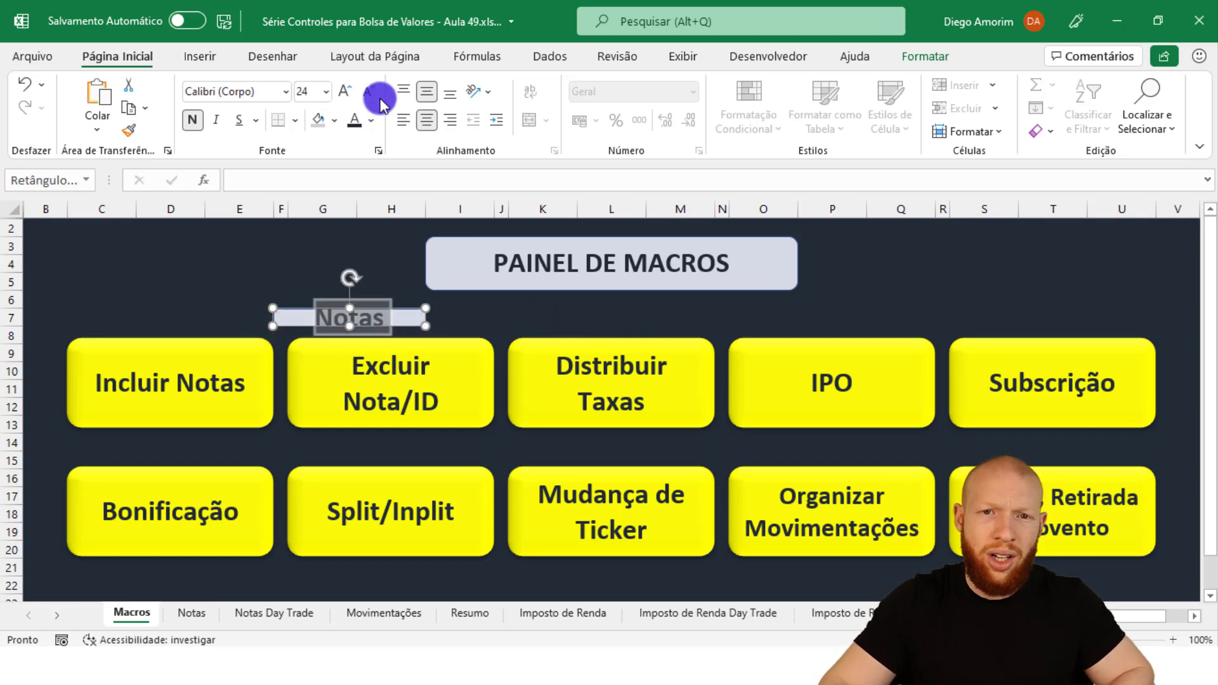
pyautogui.click(367, 90)
pyautogui.click(367, 91)
pyautogui.click(367, 91)
pyautogui.click(367, 91)
pyautogui.click(368, 91)
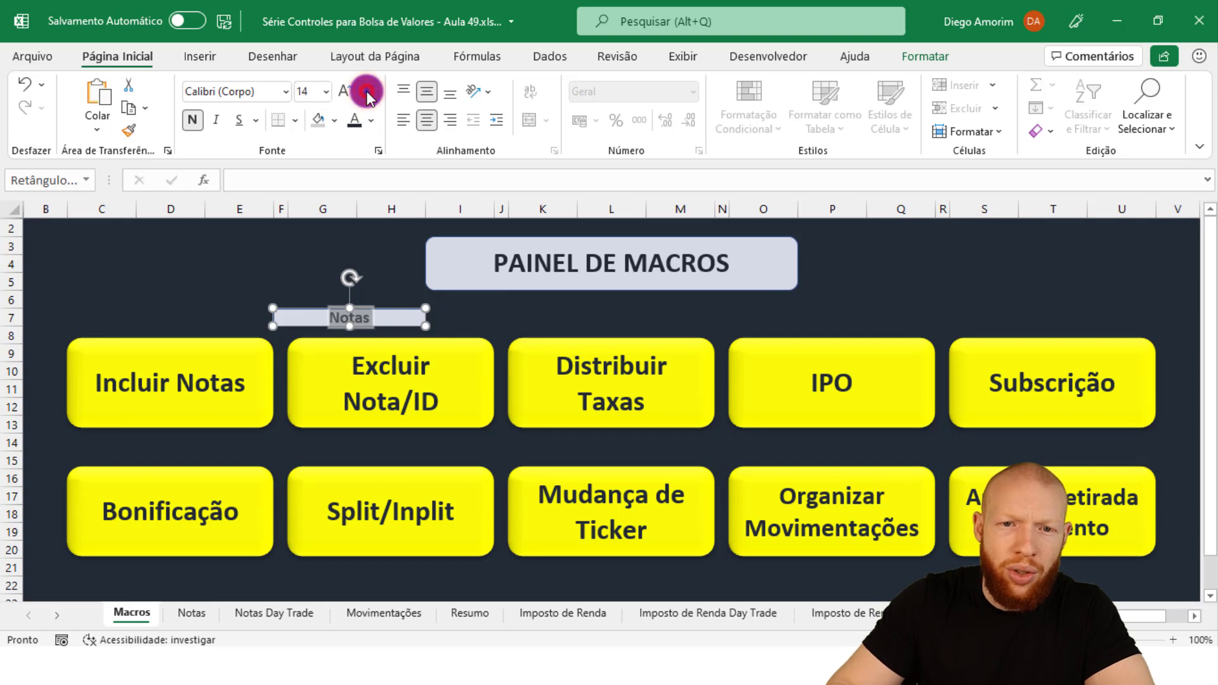
pyautogui.click(435, 317)
# Duplicate the small Notas button, place the copy across columns I to K of row 7 and label it Notas Day Trade
pyautogui.click(393, 322)
pyautogui.hotkey('ctrl', 'd')
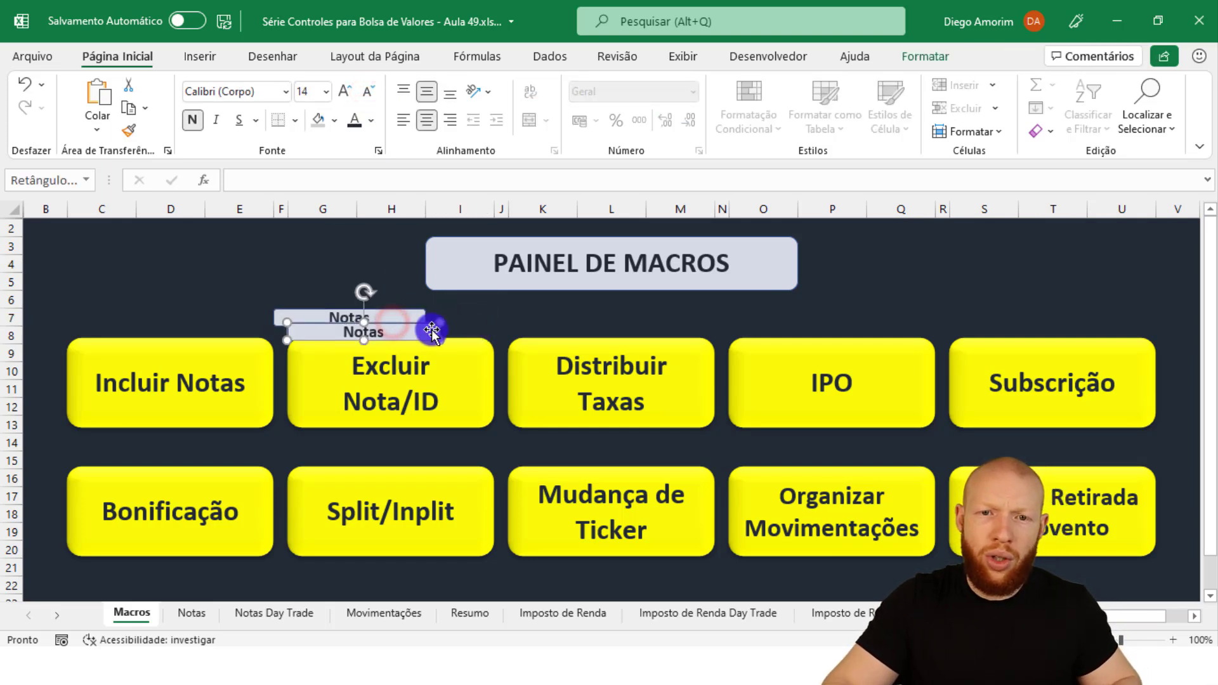
pyautogui.moveTo(408, 330); pyautogui.dragTo(534, 316)
pyautogui.click(501, 317)
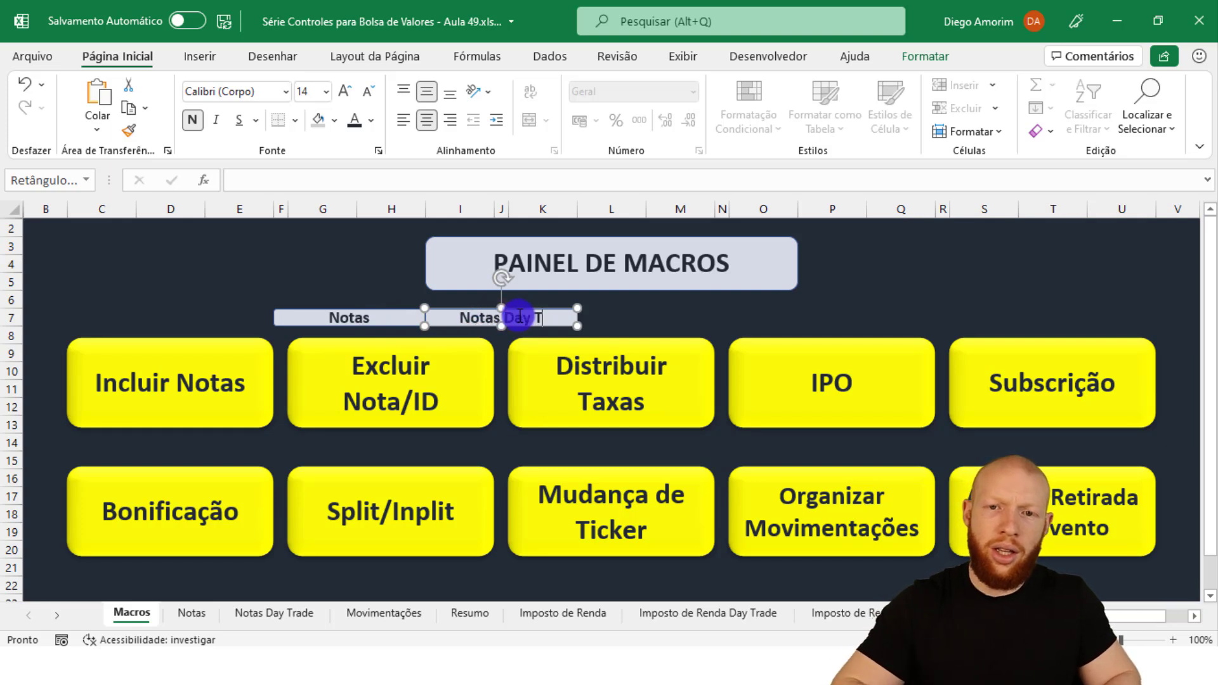
pyautogui.click(598, 317)
# Duplicate the Notas Day Trade button, place the copy across columns L to N of row 7 and label it Movimentações
pyautogui.click(560, 321)
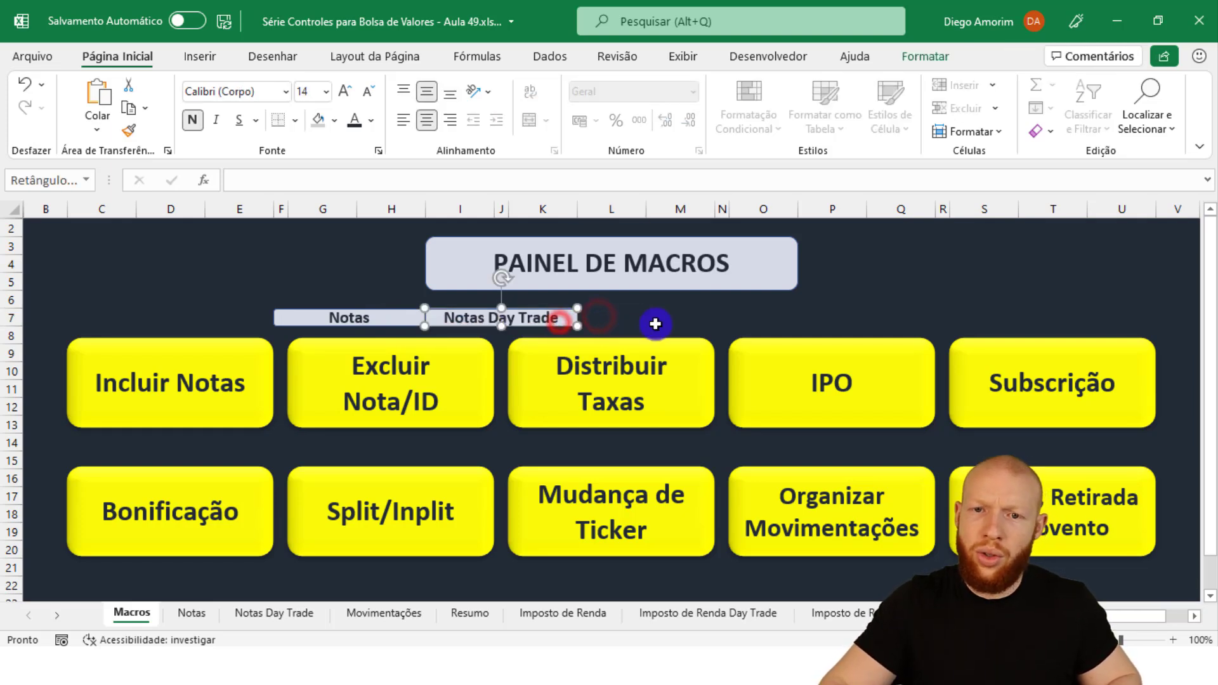
pyautogui.hotkey('ctrl', 'd')
pyautogui.moveTo(556, 343); pyautogui.dragTo(694, 325)
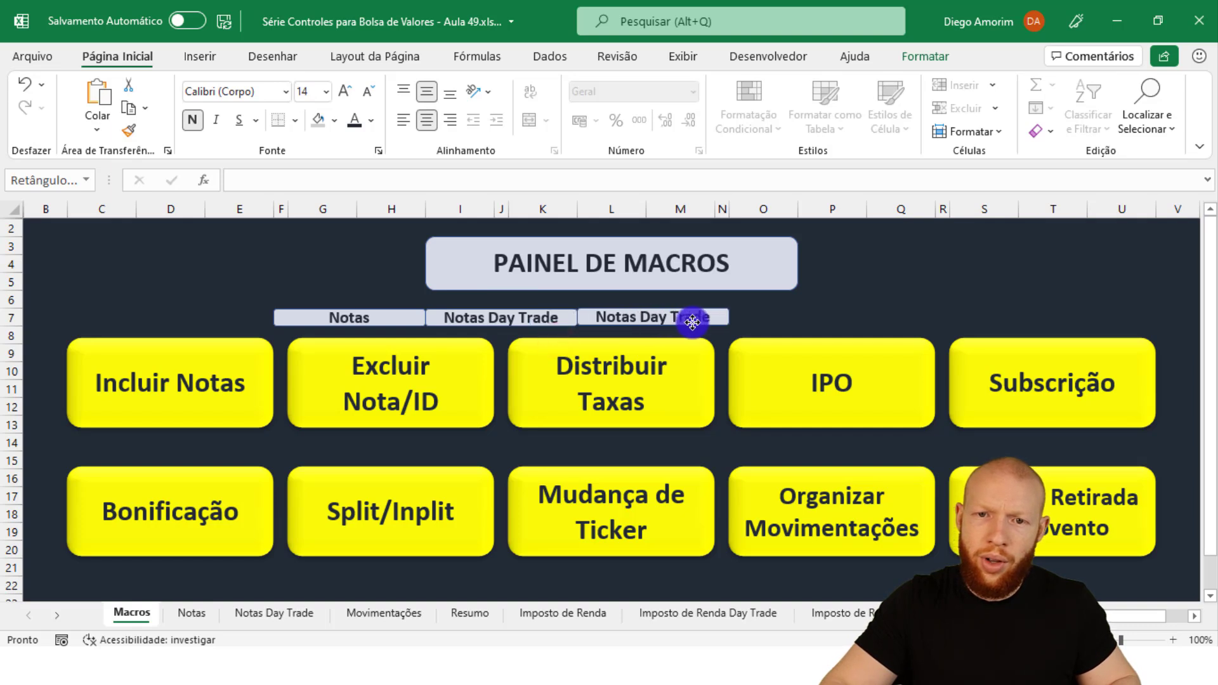
pyautogui.tripleClick(680, 316)
pyautogui.write('Movimentações')
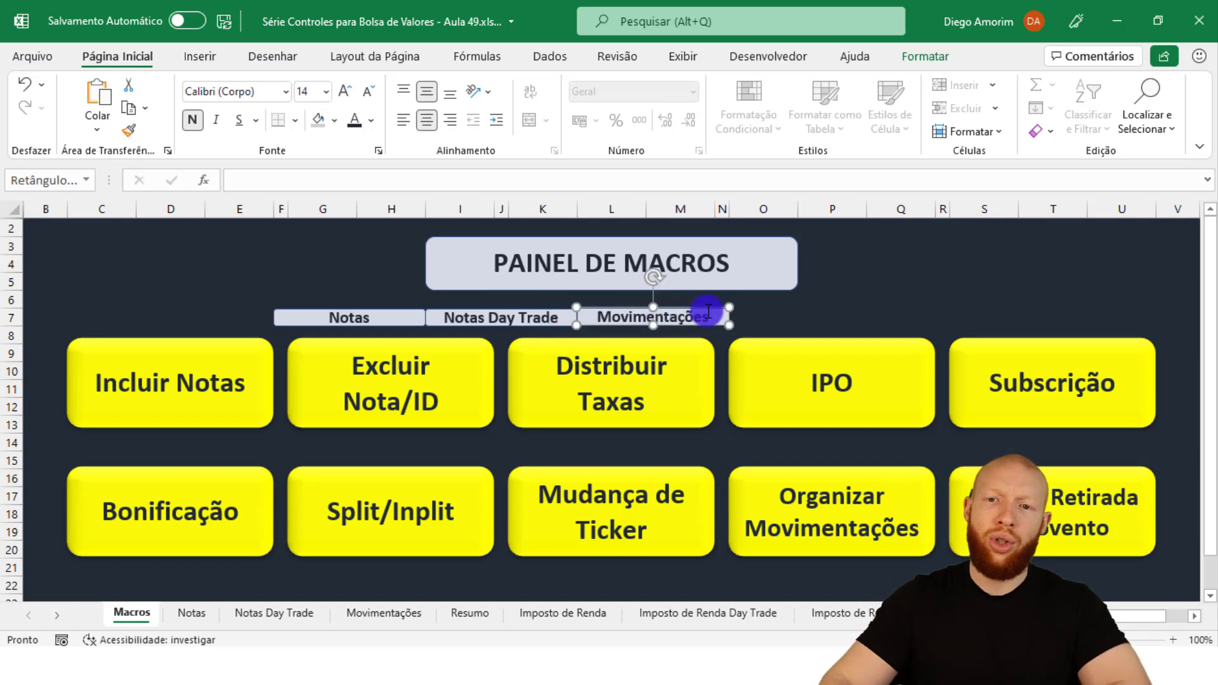
pyautogui.click(798, 310)
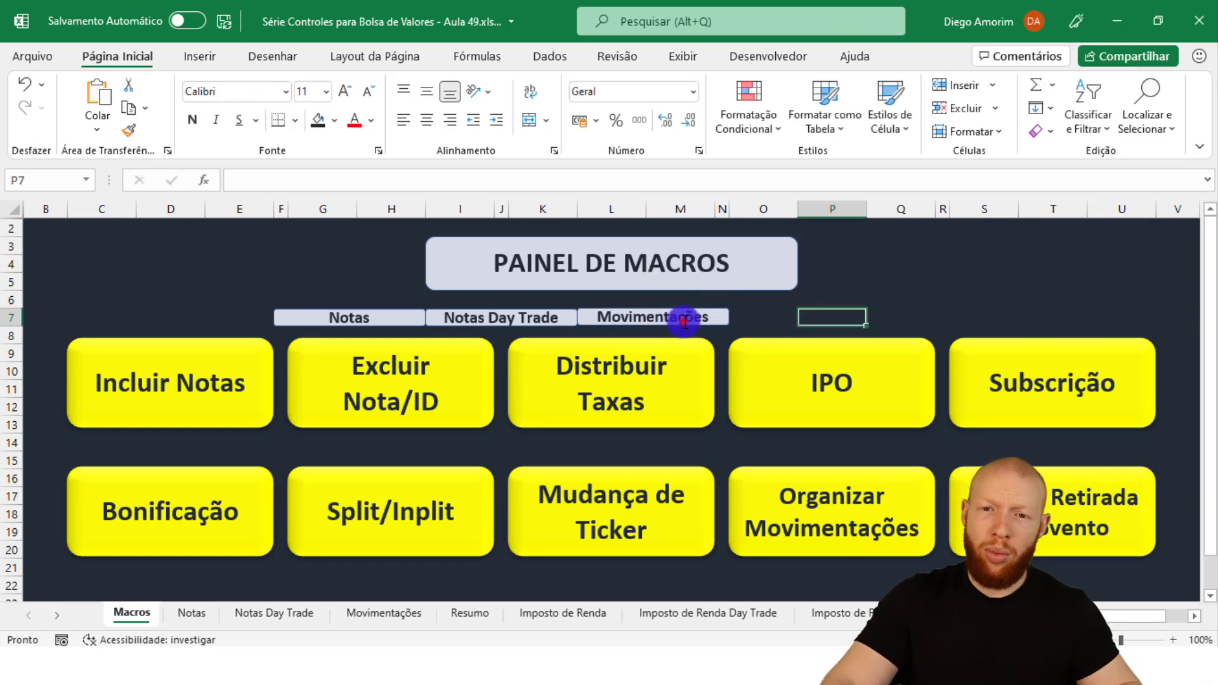
pyautogui.click(685, 319)
pyautogui.click(761, 312)
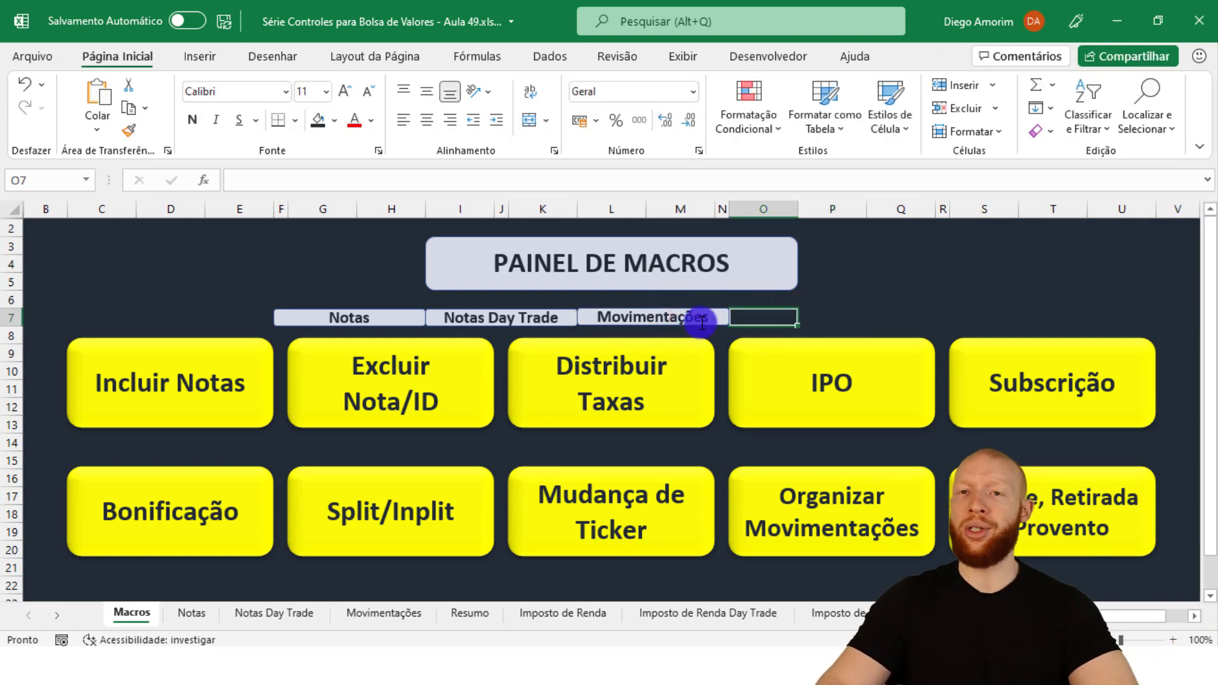
# Hyperlink the small Notas button to the Notas sheet in this document
pyautogui.rightClick(390, 320)
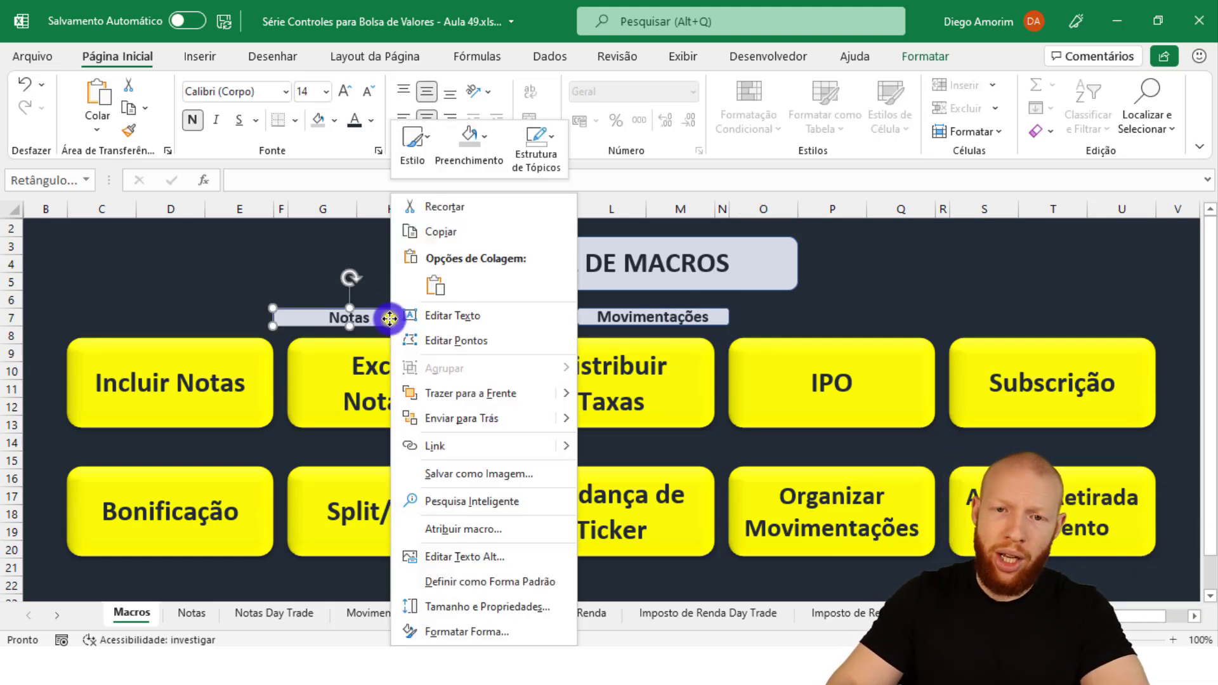
pyautogui.click(489, 440)
pyautogui.click(105, 399)
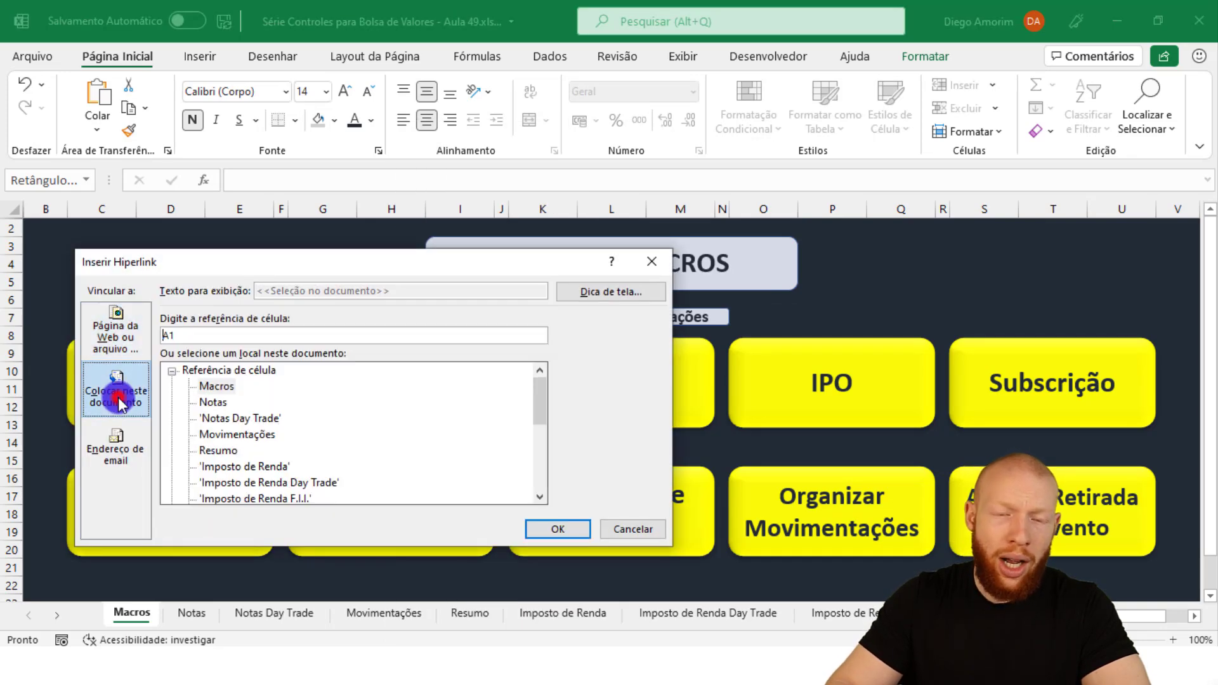
pyautogui.doubleClick(213, 387)
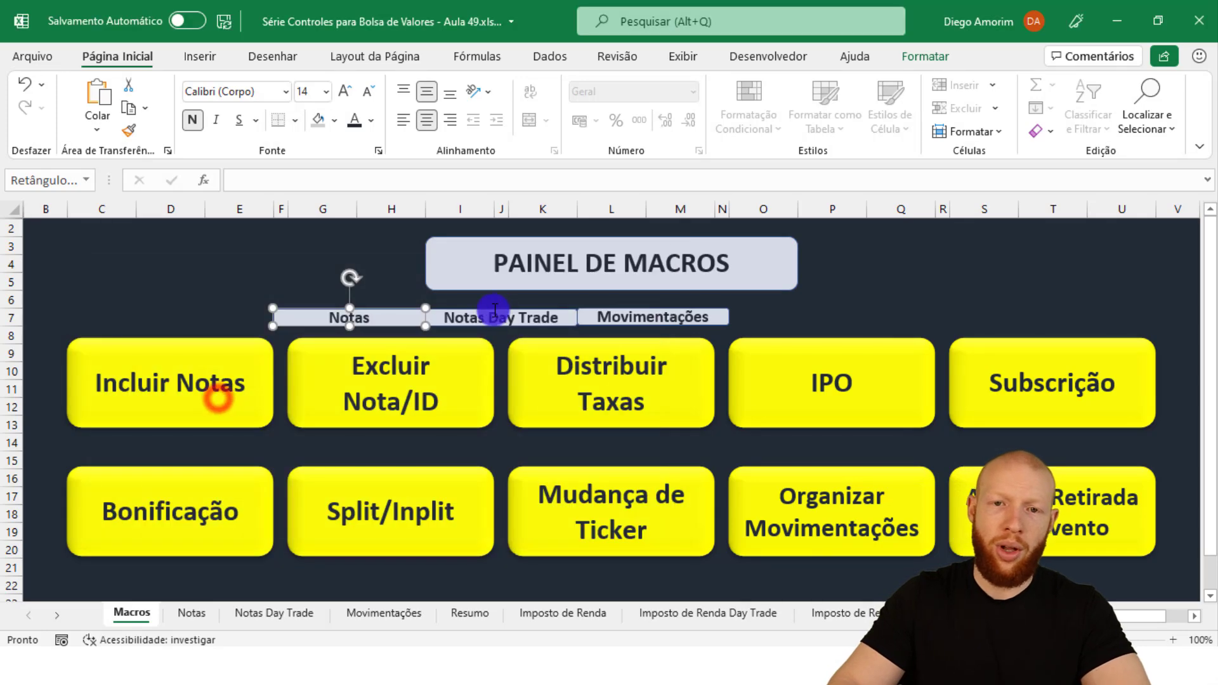
# Hyperlink the small Notas Day Trade button to the Notas Day Trade sheet in this document
pyautogui.rightClick(479, 316)
pyautogui.click(579, 521)
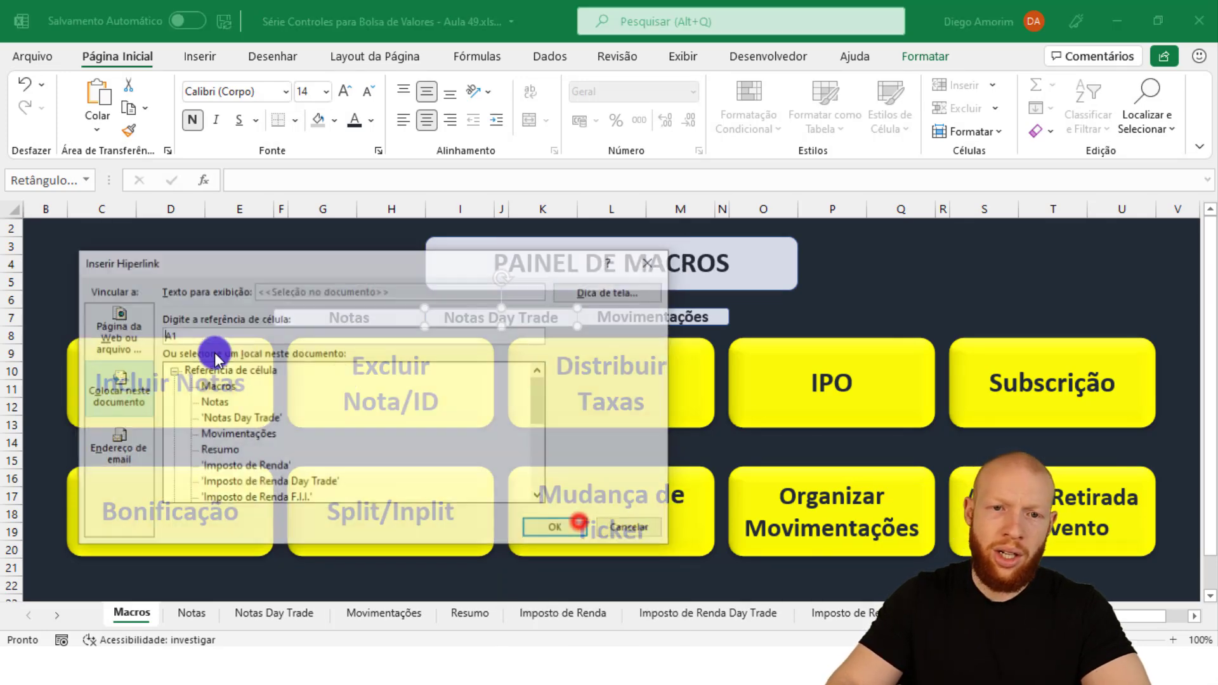
pyautogui.doubleClick(224, 415)
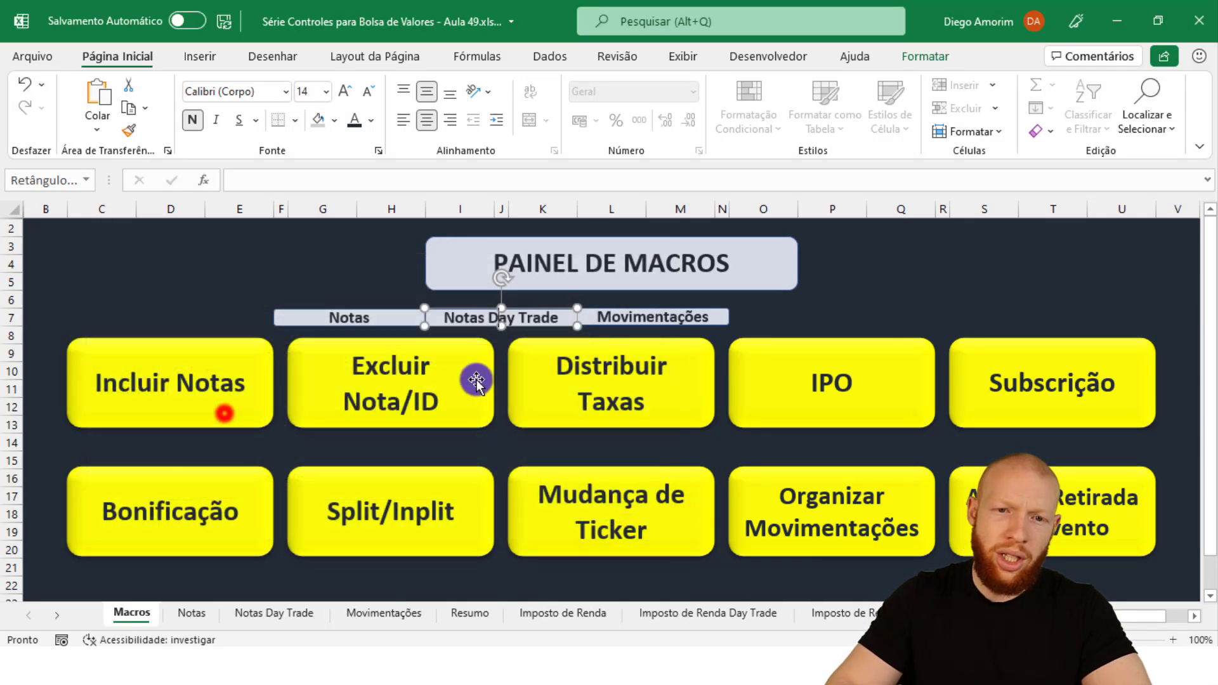
# Hyperlink the small Movimentações button to the Movimentações sheet in this document
pyautogui.rightClick(620, 318)
pyautogui.click(684, 528)
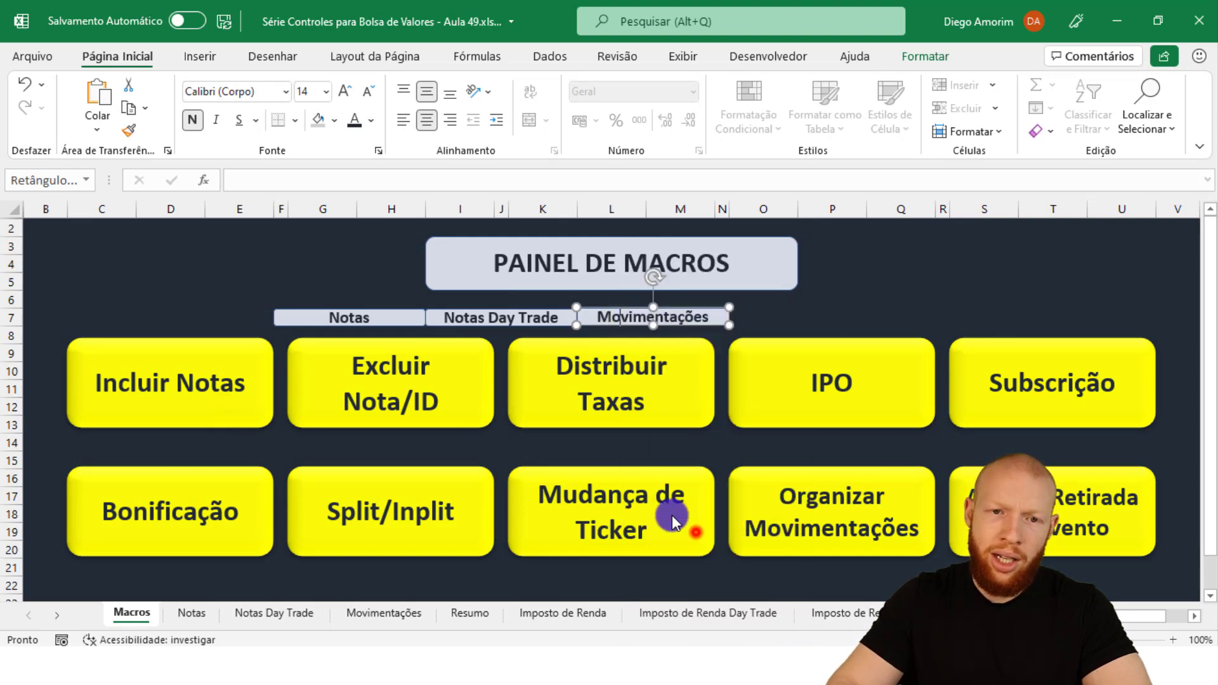
pyautogui.doubleClick(253, 432)
pyautogui.click(884, 297)
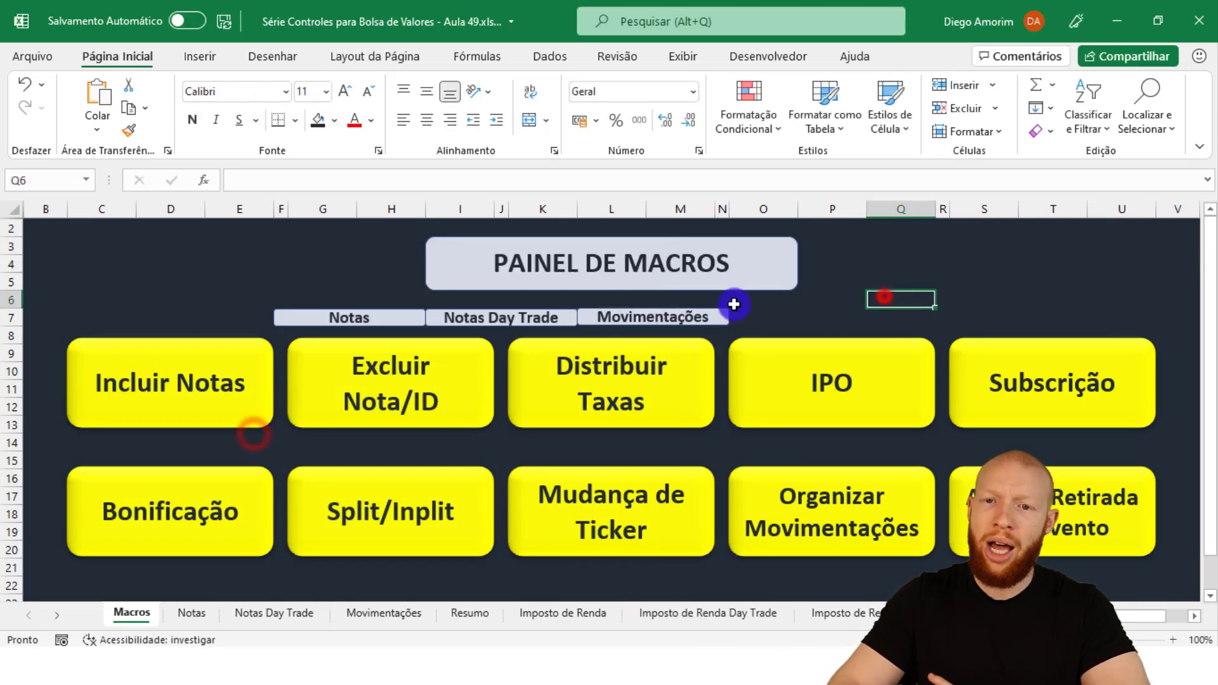
# Test the Notas, Notas Day Trade and Movimentações navigation buttons, returning to the Macros sheet after each one
pyautogui.click(363, 314)
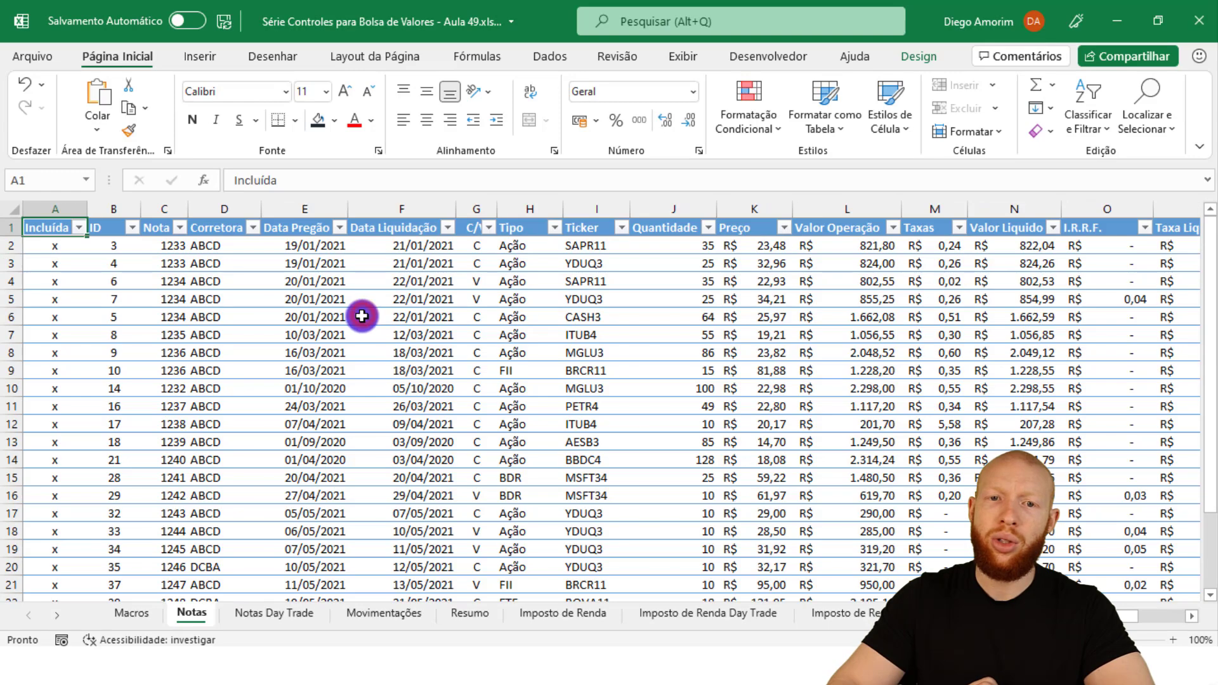
pyautogui.click(131, 611)
pyautogui.click(443, 320)
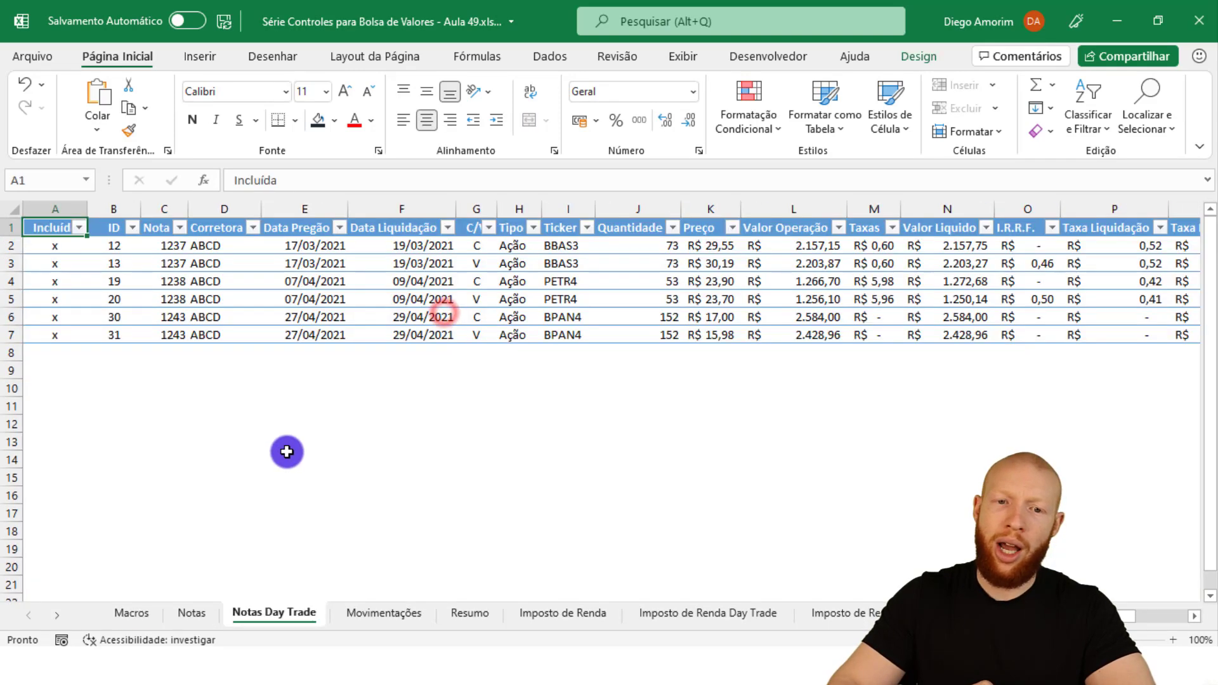
pyautogui.click(131, 612)
pyautogui.click(709, 317)
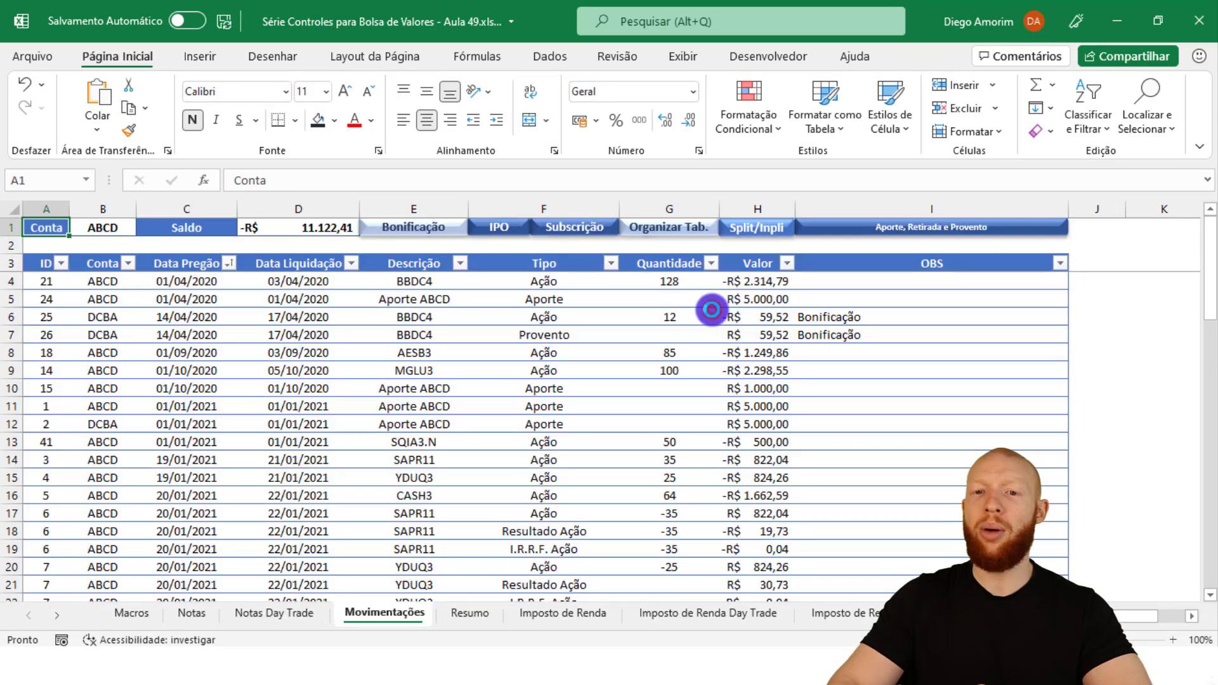
pyautogui.click(146, 615)
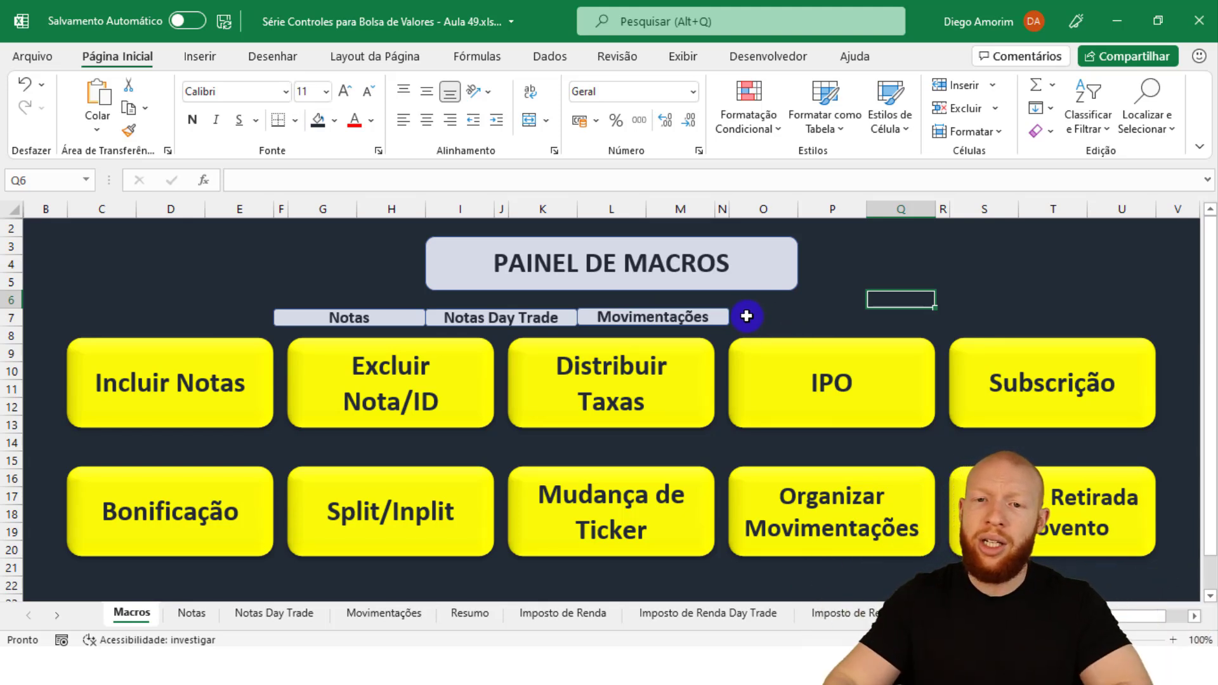
# Apply the second preset shape effect, a bevelled look, to the three small navigation buttons together
pyautogui.keyDown('ctrl'); pyautogui.click(686, 321); pyautogui.keyUp('ctrl')
pyautogui.keyDown('ctrl'); pyautogui.click(545, 315); pyautogui.keyUp('ctrl')
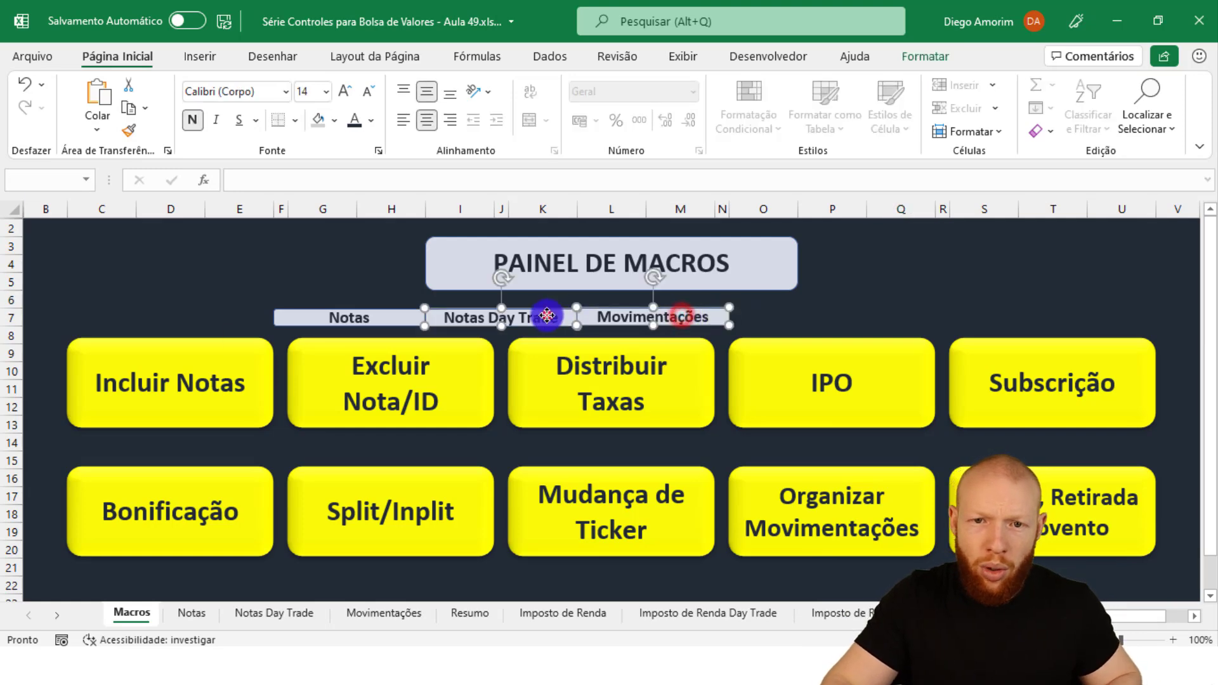
pyautogui.keyDown('ctrl'); pyautogui.click(380, 314); pyautogui.keyUp('ctrl')
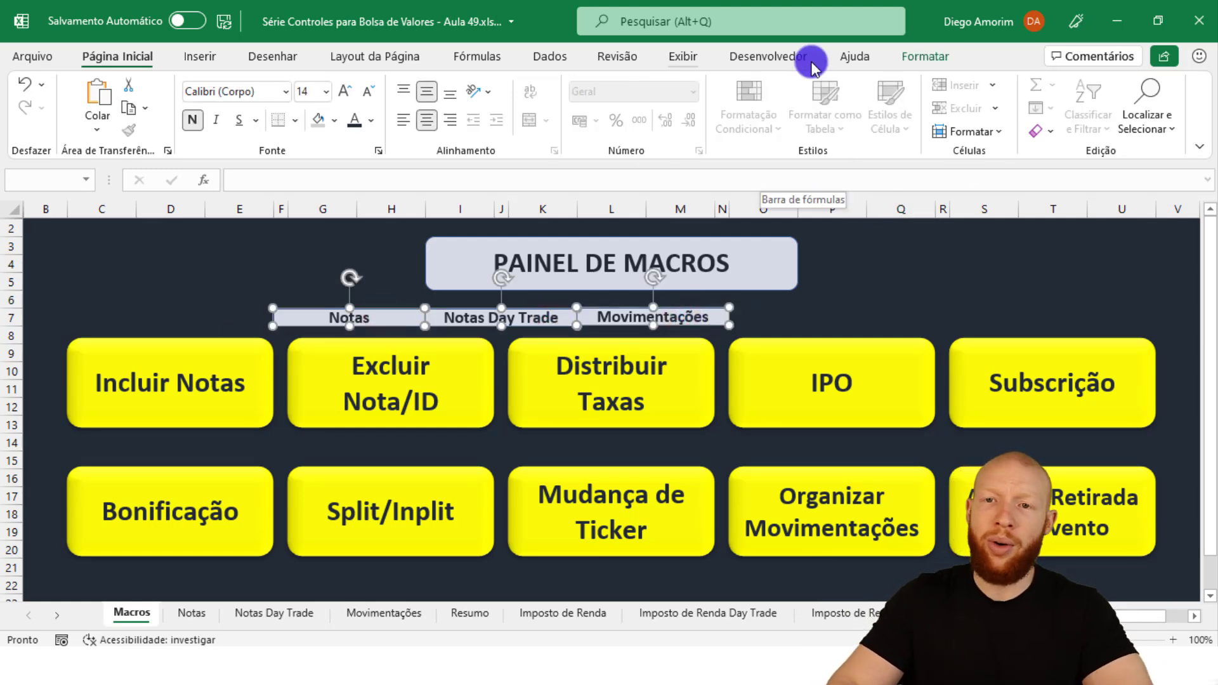
pyautogui.click(924, 55)
pyautogui.click(498, 131)
pyautogui.moveTo(516, 168)
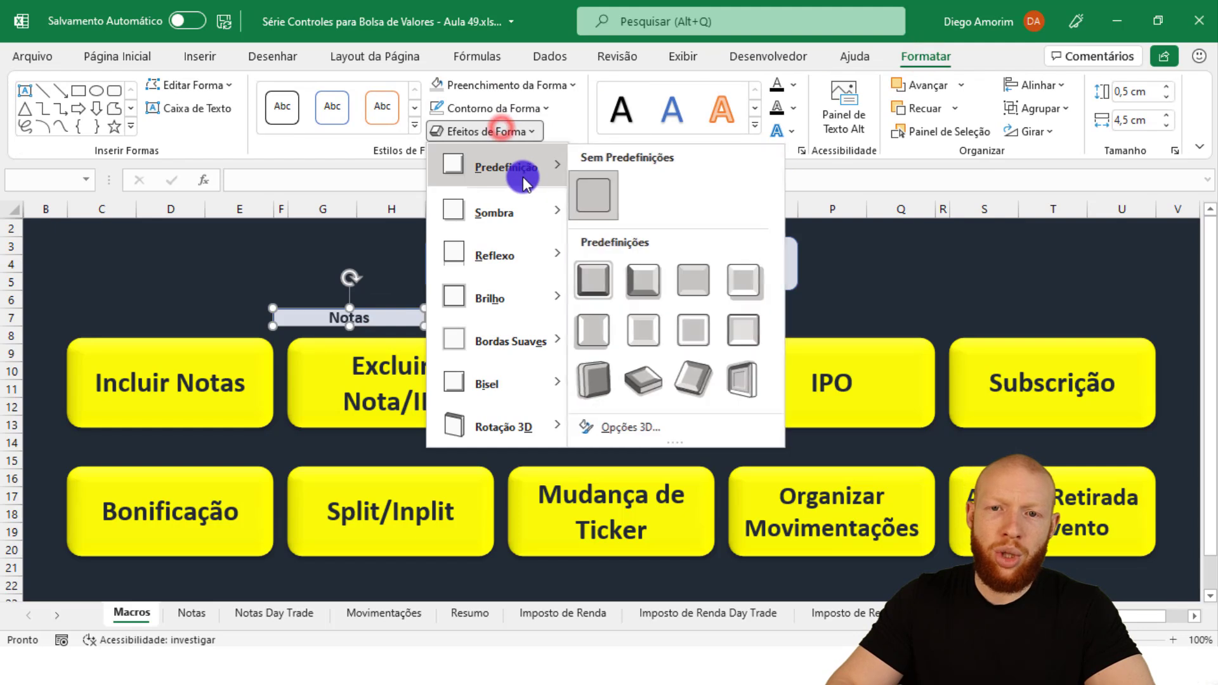
pyautogui.click(649, 288)
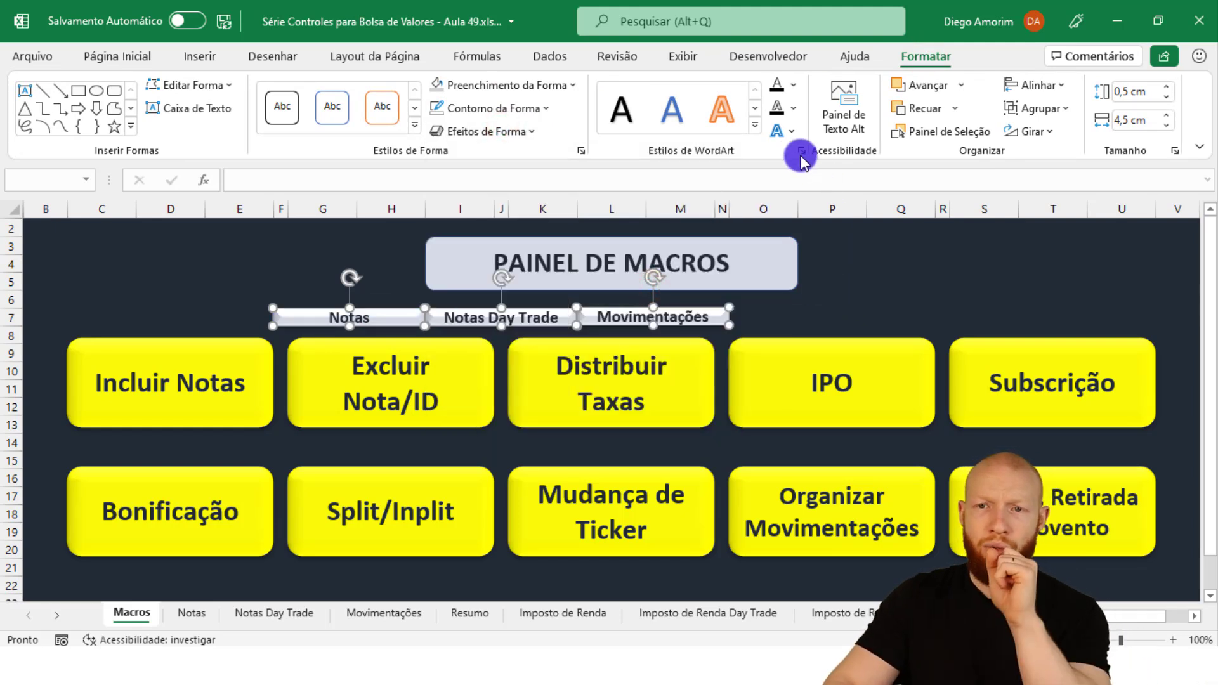
# Align the three small navigation buttons to their middle
pyautogui.click(1027, 87)
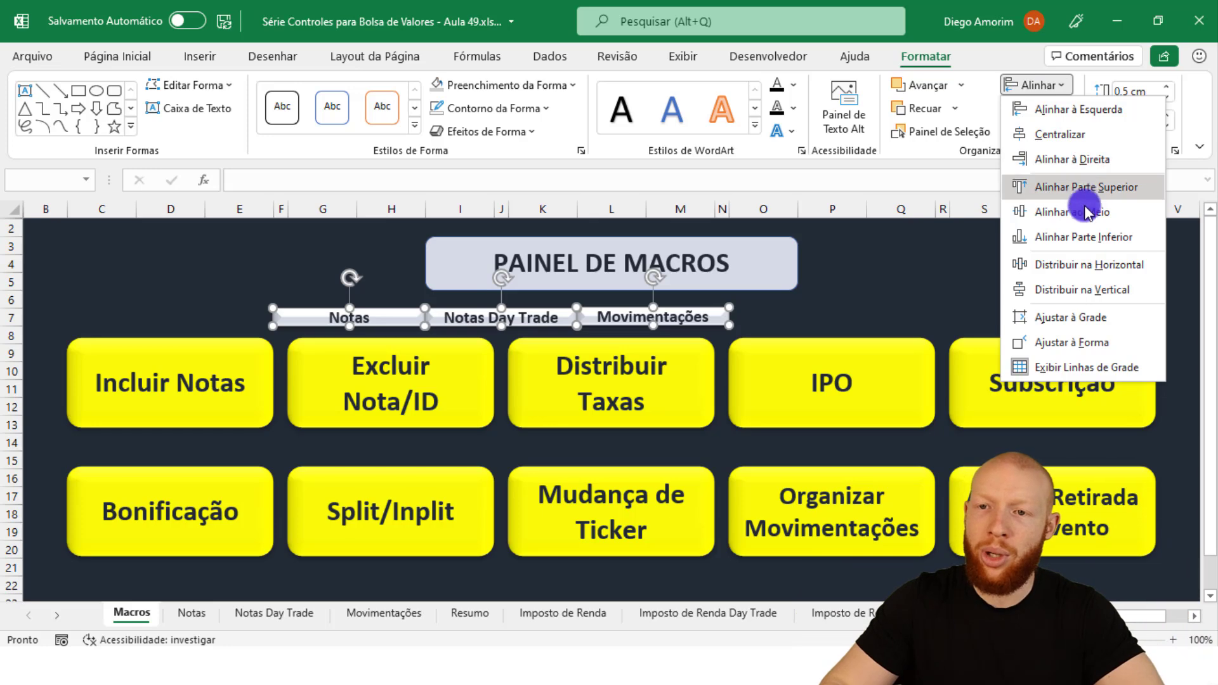
pyautogui.click(1081, 212)
pyautogui.click(798, 313)
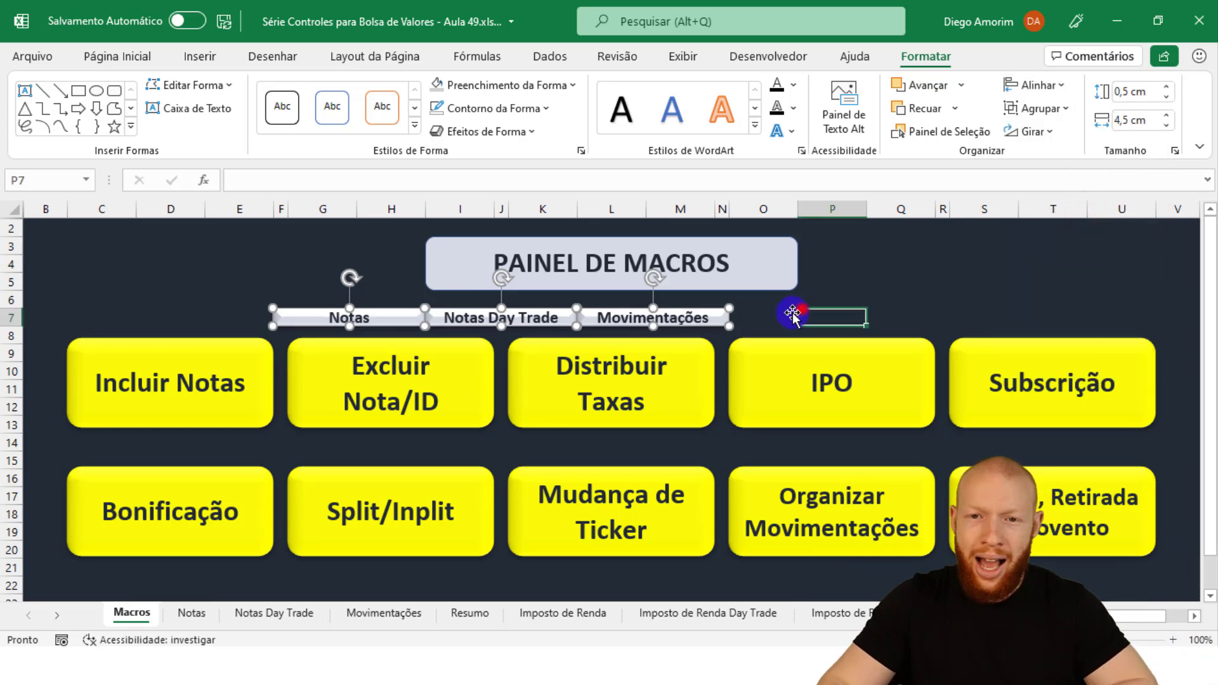
# Spread the small buttons along row 7, moving Movimentações to columns M to P and Notas Day Trade slightly away from Notas
pyautogui.click(684, 322)
pyautogui.moveTo(706, 325); pyautogui.dragTo(790, 324)
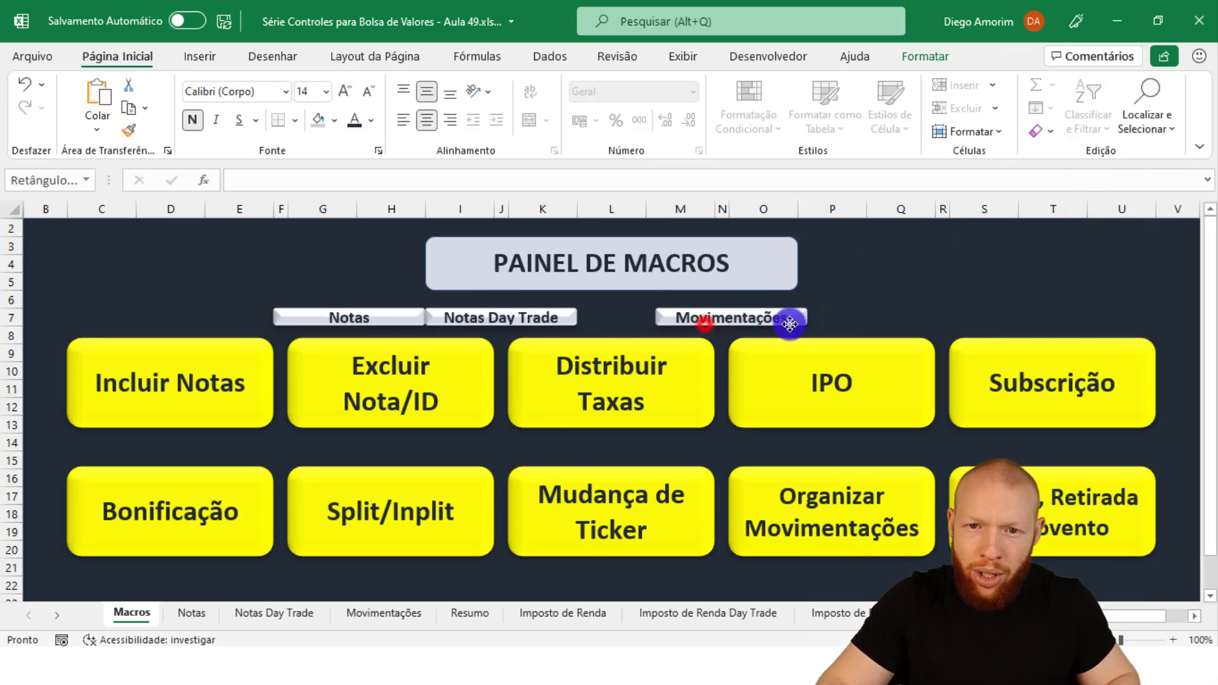
pyautogui.click(556, 317)
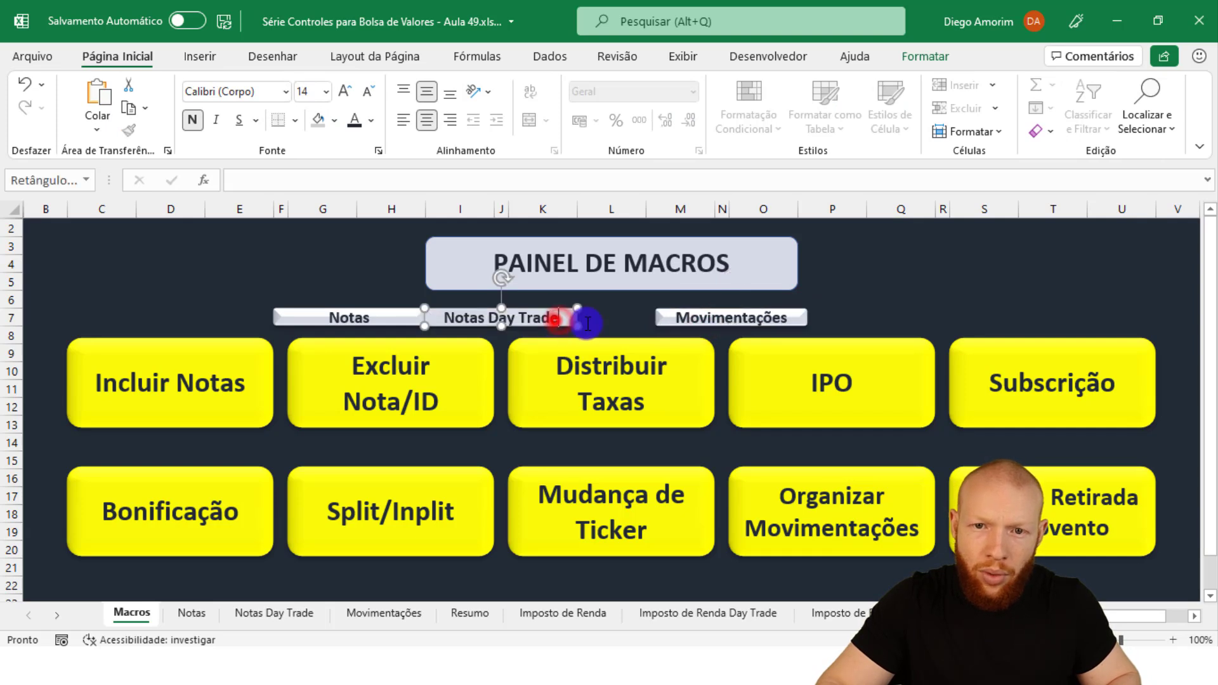
pyautogui.click(601, 320)
pyautogui.click(557, 320)
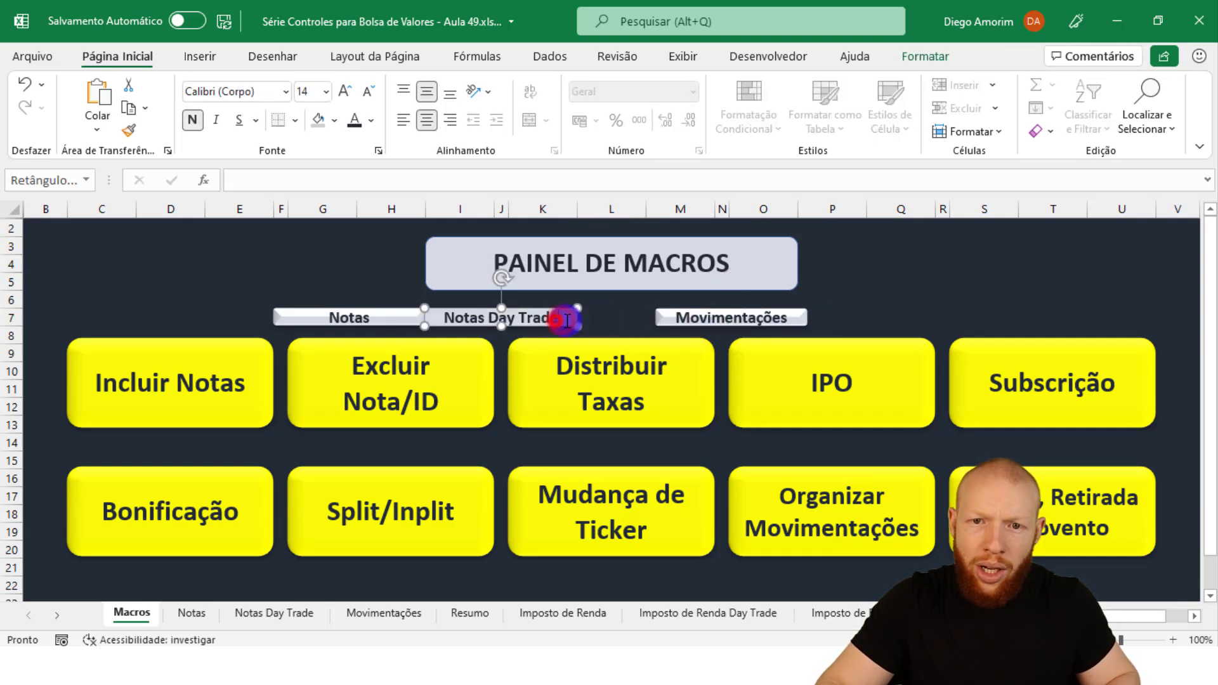
pyautogui.click(608, 317)
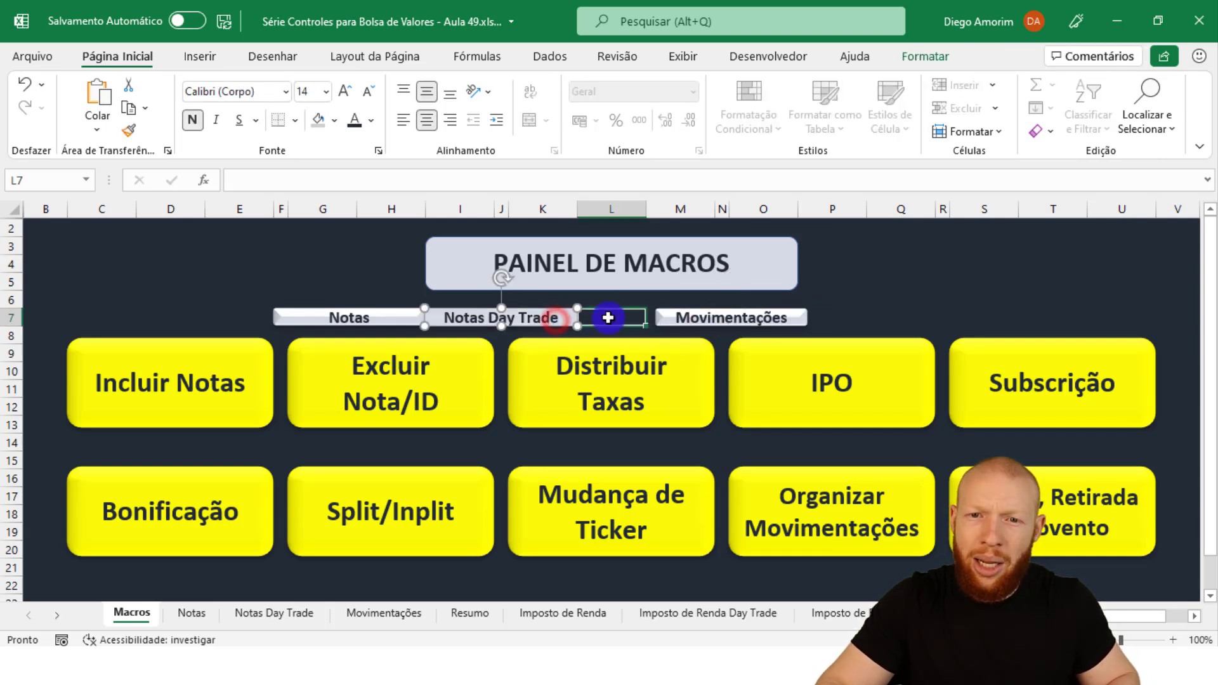
pyautogui.click(558, 319)
pyautogui.moveTo(558, 324); pyautogui.dragTo(599, 325)
pyautogui.hotkey('ctrl', 'z')
# Distribute the Notas, Notas Day Trade and Movimentações buttons evenly in the horizontal direction
pyautogui.keyDown('ctrl'); pyautogui.click(719, 318); pyautogui.keyUp('ctrl')
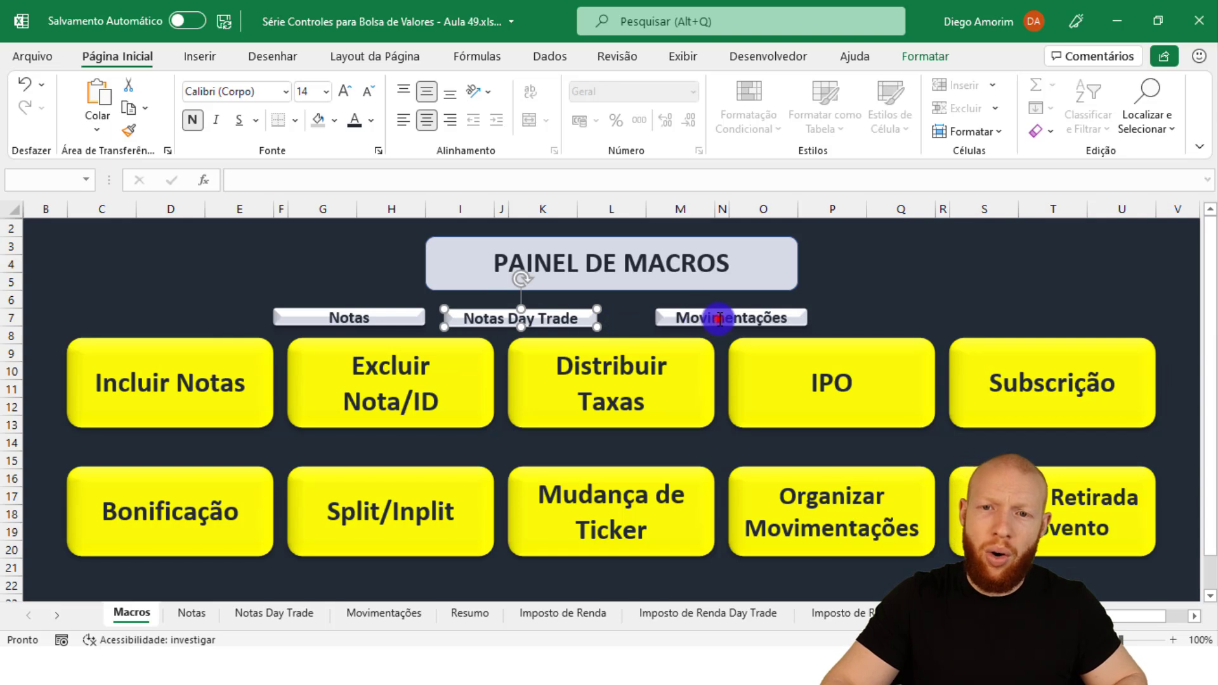
pyautogui.keyDown('ctrl'); pyautogui.click(374, 315); pyautogui.keyUp('ctrl')
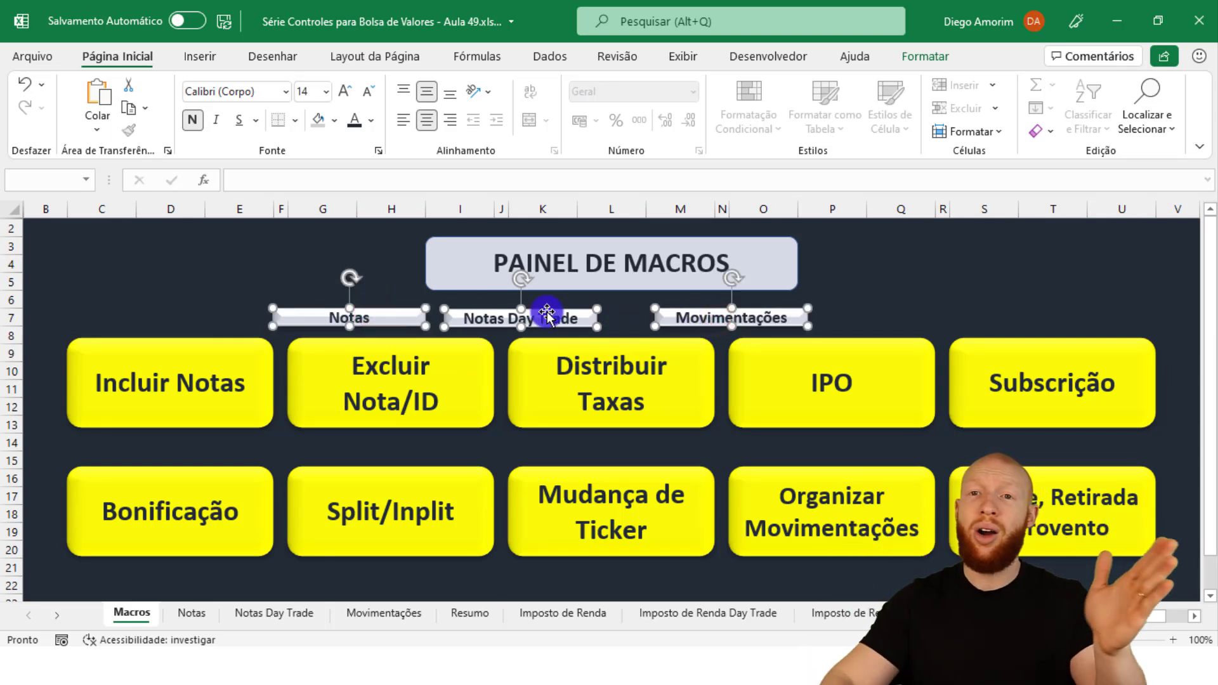
pyautogui.click(927, 58)
pyautogui.click(1039, 87)
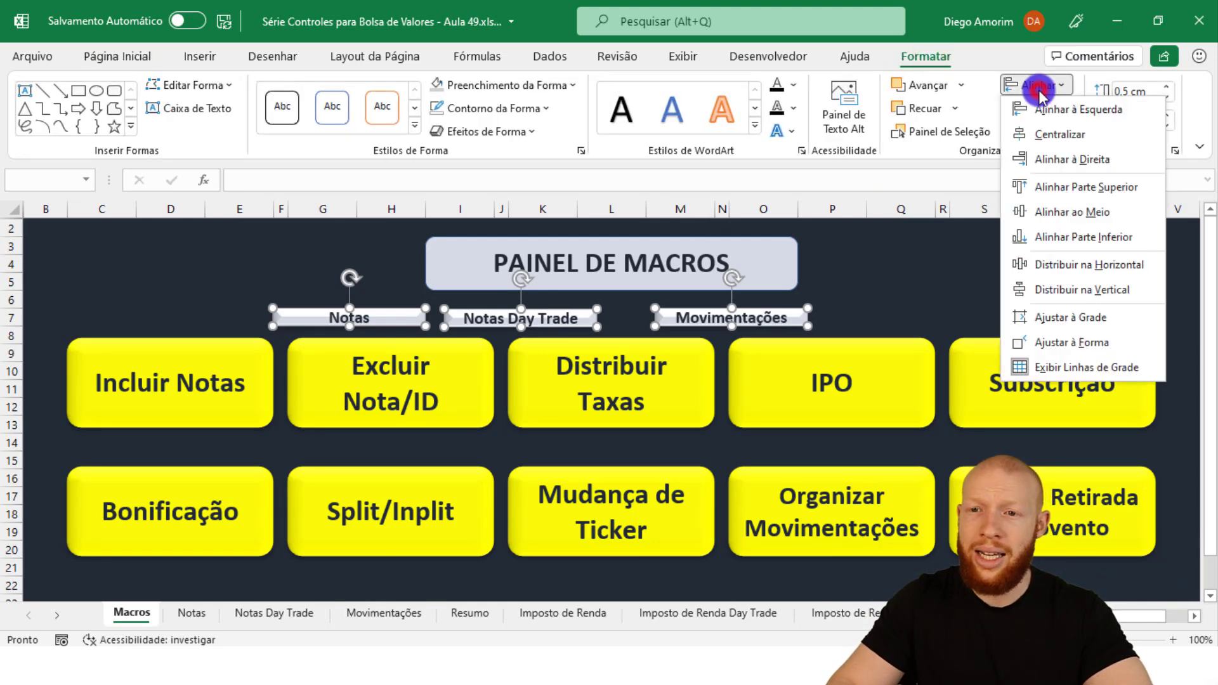
pyautogui.click(1090, 265)
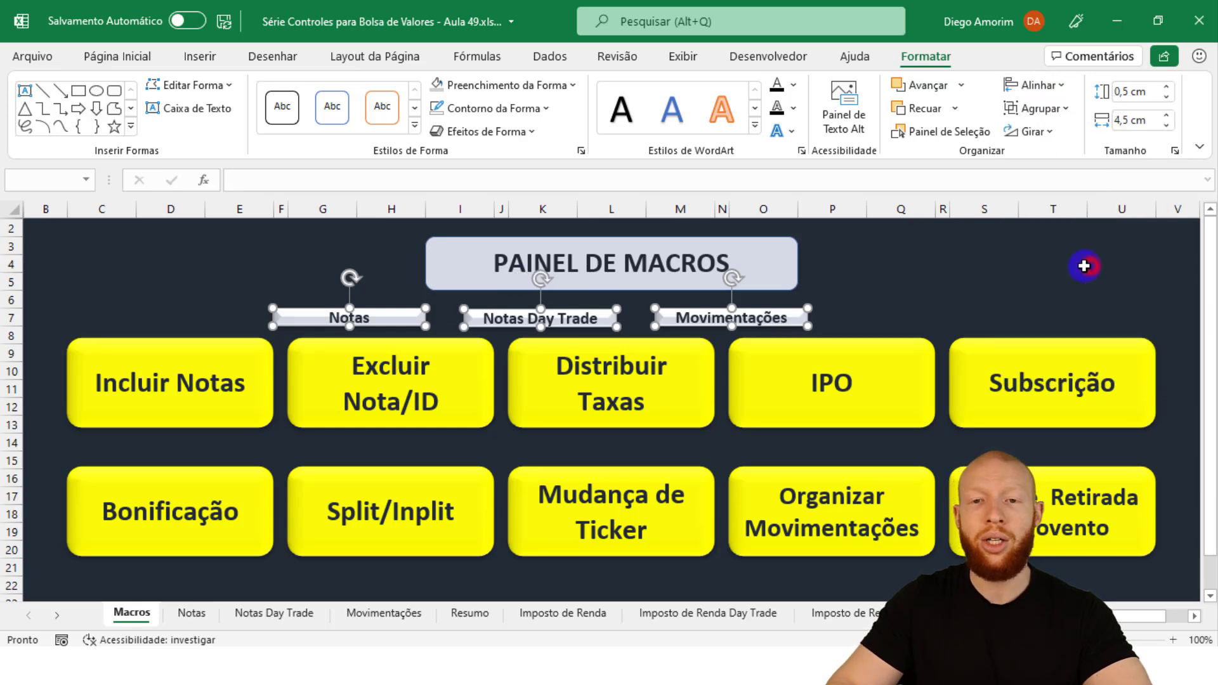
pyautogui.click(935, 302)
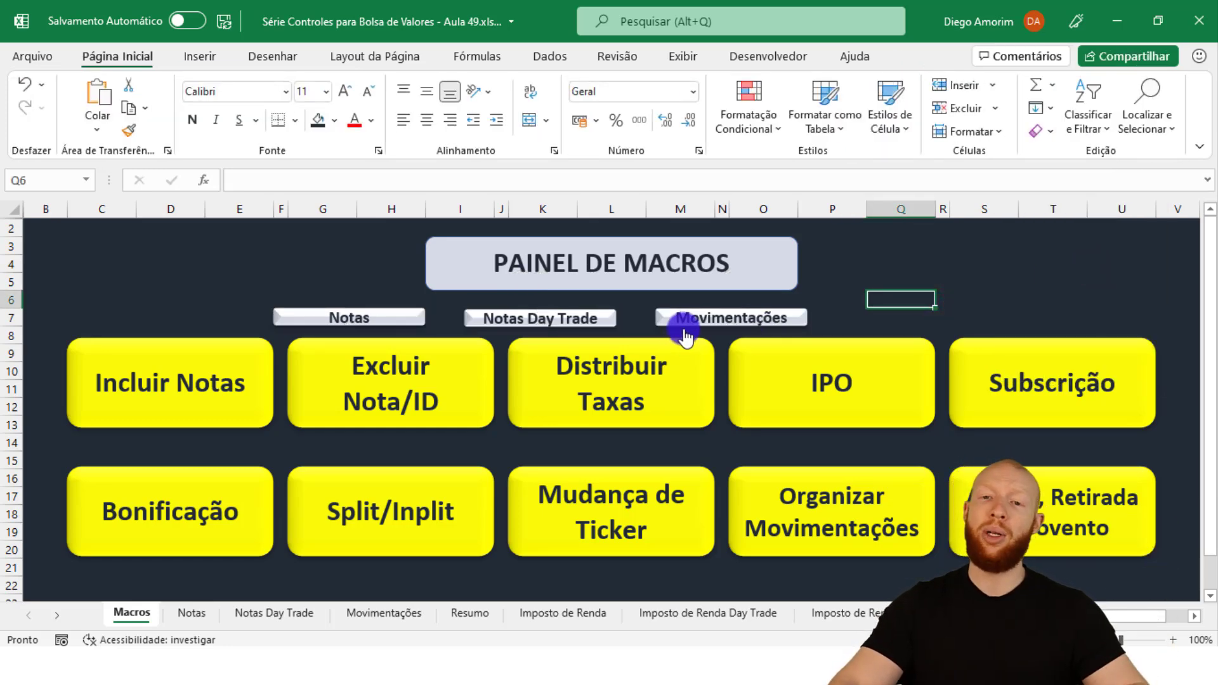
# Move the three small navigation buttons together to the right, centring the group on column L beneath the PAINEL DE MACROS title
pyautogui.keyDown('ctrl'); pyautogui.click(561, 327); pyautogui.keyUp('ctrl')
pyautogui.keyDown('ctrl'); pyautogui.click(729, 318); pyautogui.keyUp('ctrl')
pyautogui.keyDown('ctrl'); pyautogui.click(350, 311); pyautogui.keyUp('ctrl')
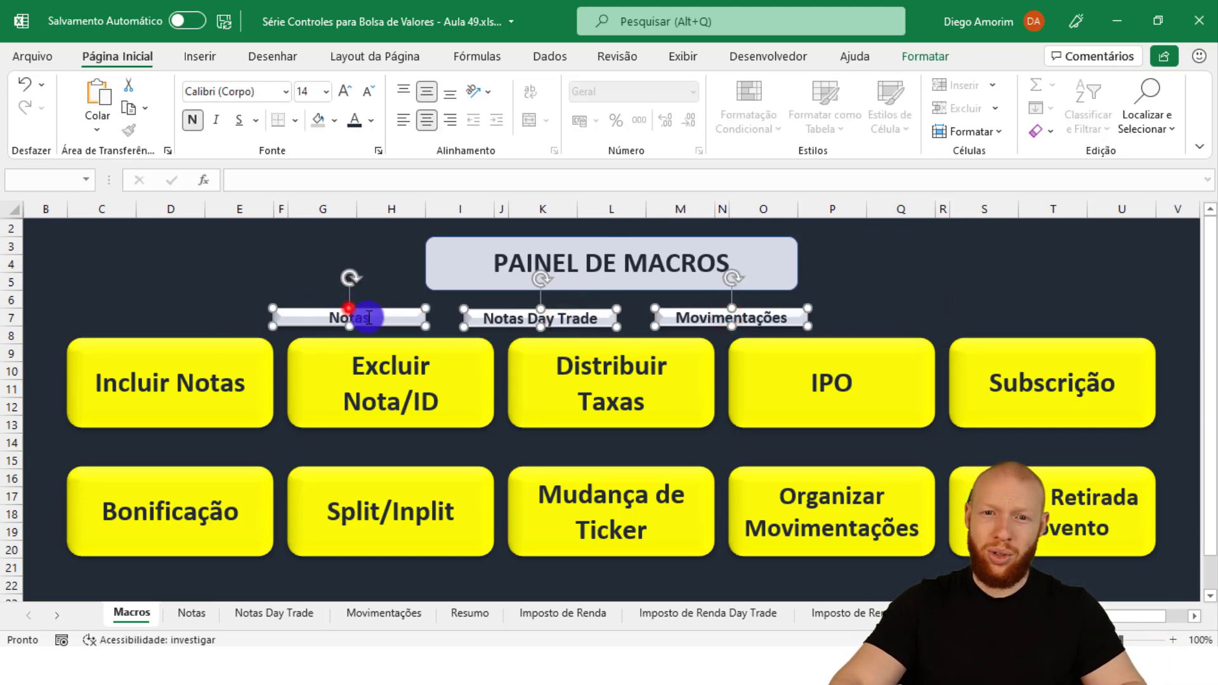
pyautogui.moveTo(407, 324); pyautogui.dragTo(477, 325)
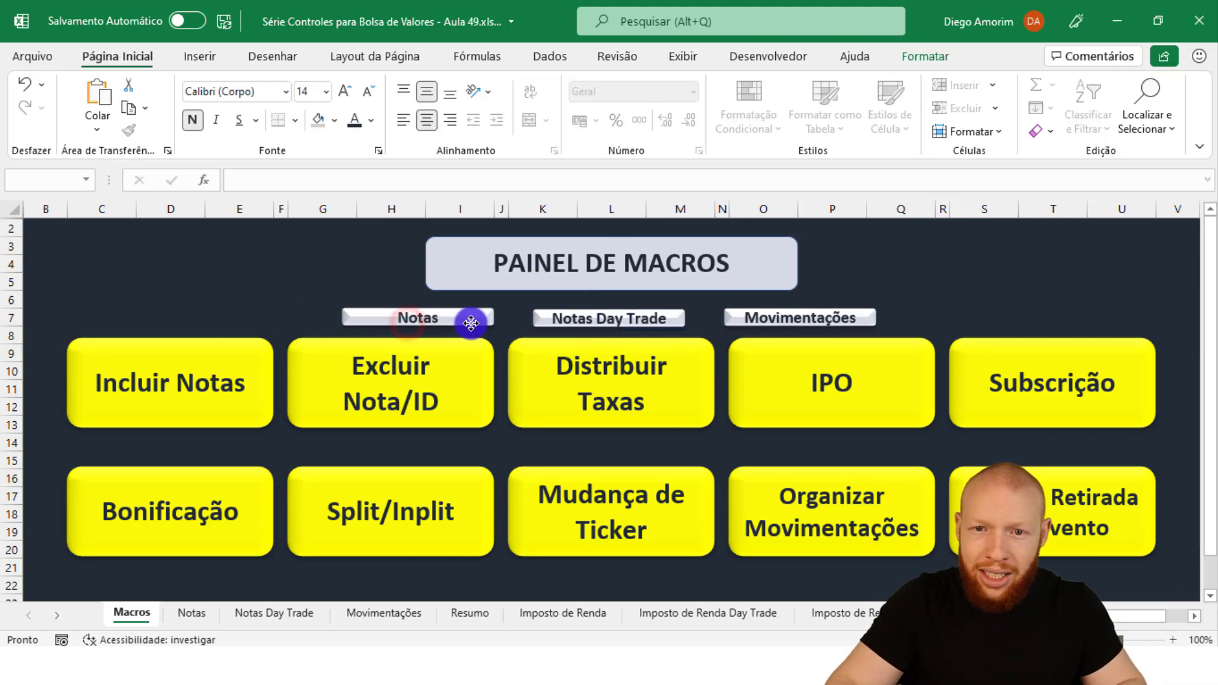
pyautogui.click(614, 211)
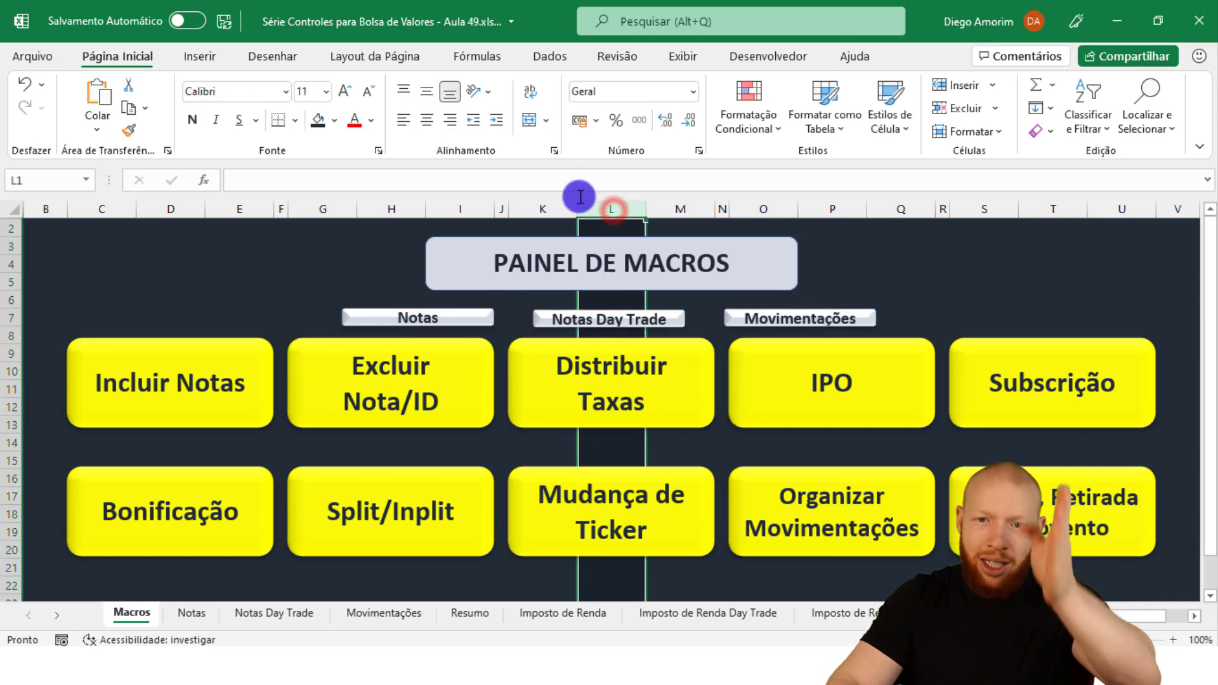
pyautogui.click(954, 295)
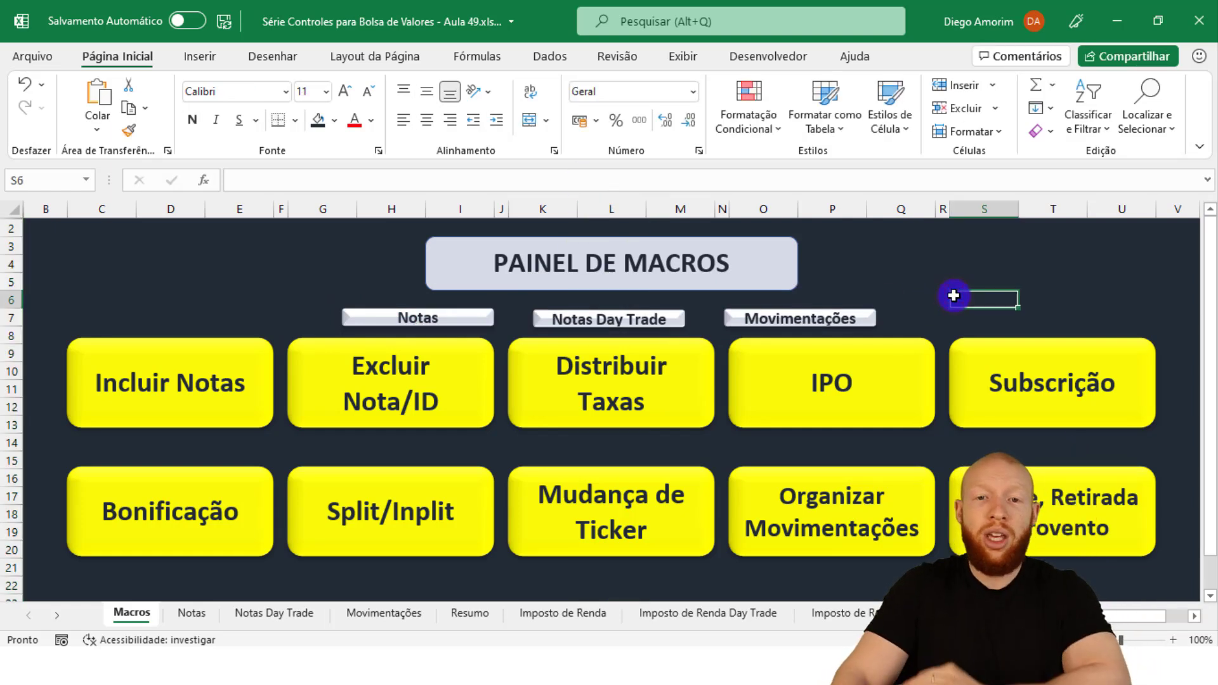
# Check the row spacing between the small navigation buttons and the two rows of yellow buttons
pyautogui.keyDown('ctrl'); pyautogui.click(398, 325); pyautogui.keyUp('ctrl')
pyautogui.click(236, 313)
pyautogui.click(6, 318)
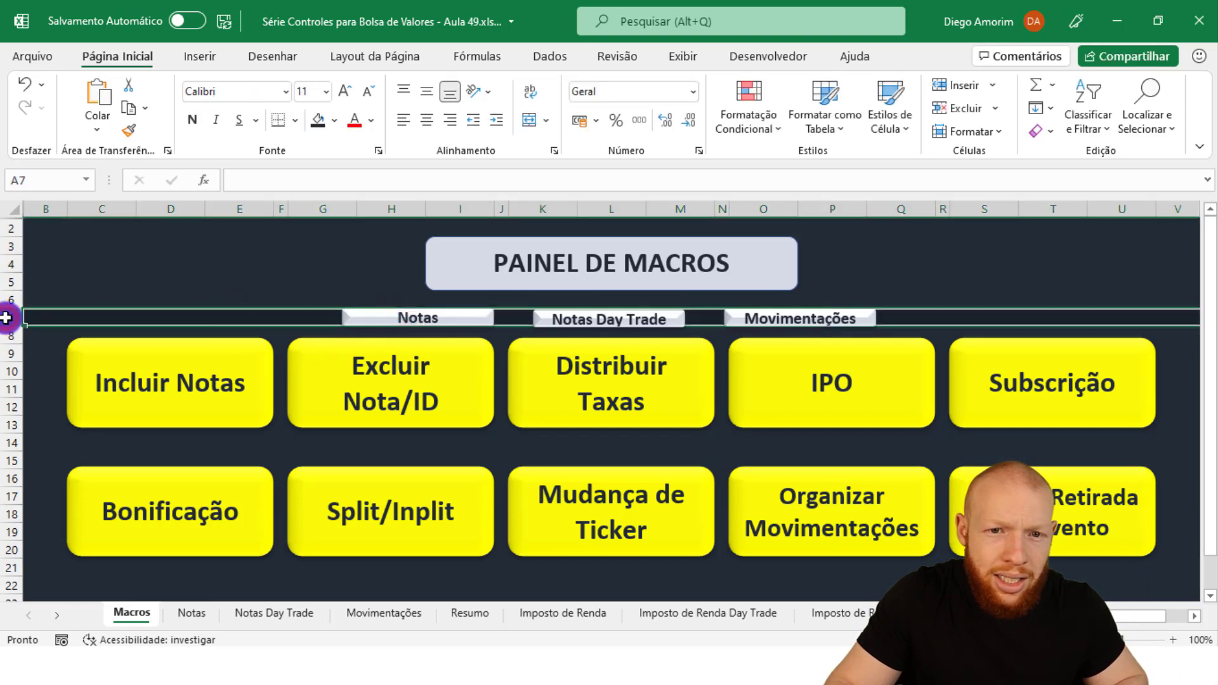
pyautogui.click(10, 333)
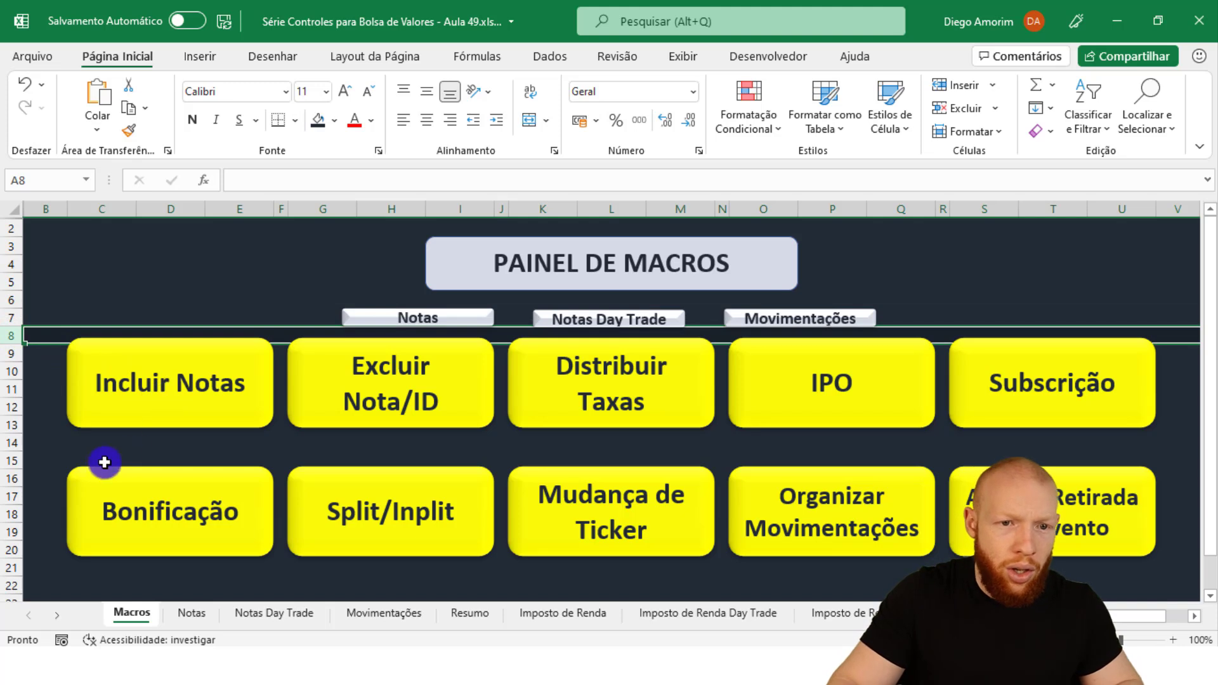
pyautogui.click(15, 476)
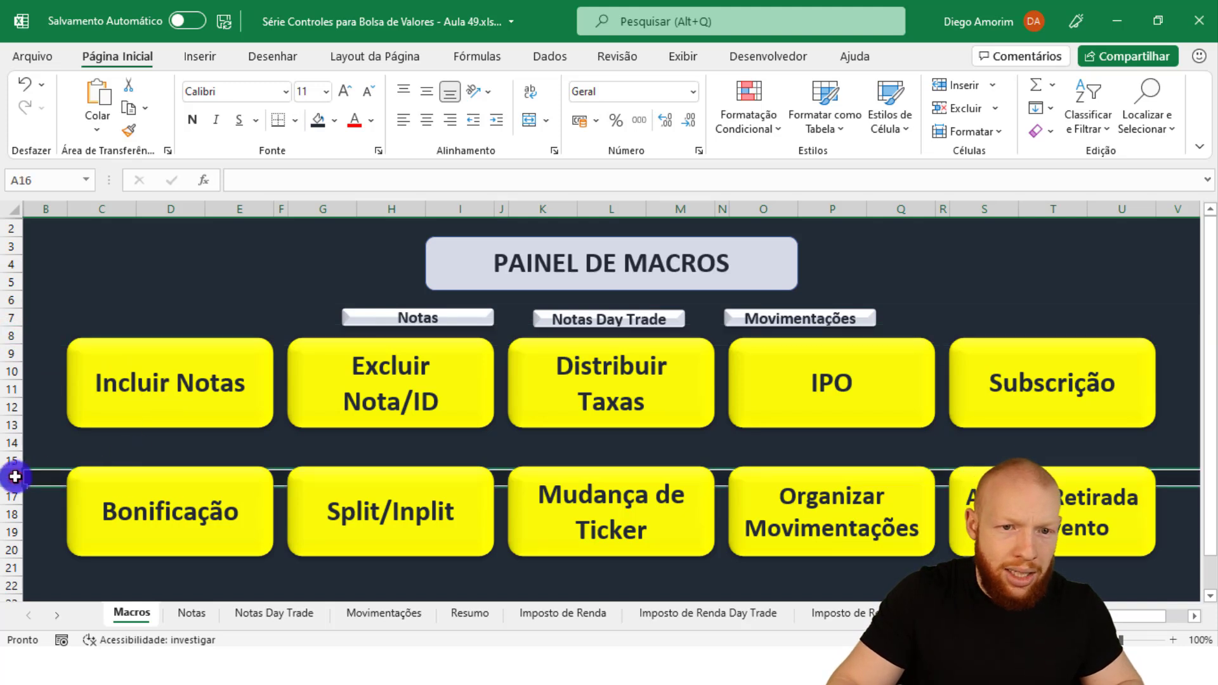
pyautogui.click(12, 549)
pyautogui.click(208, 438)
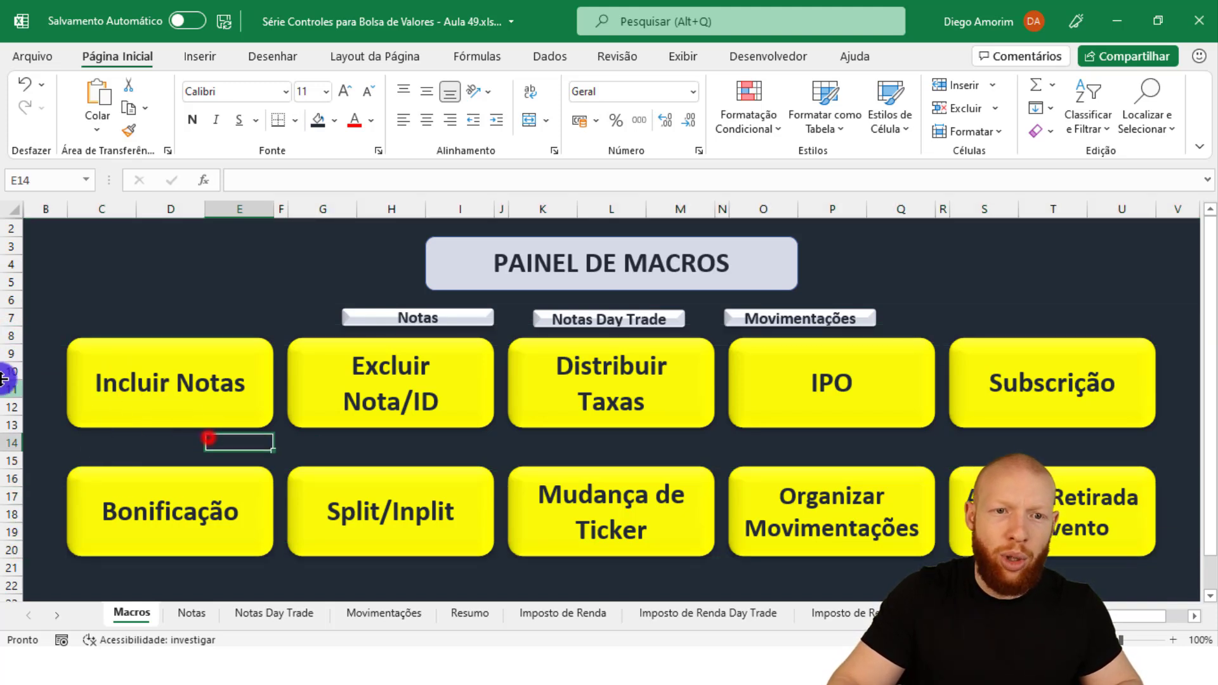
pyautogui.click(11, 345)
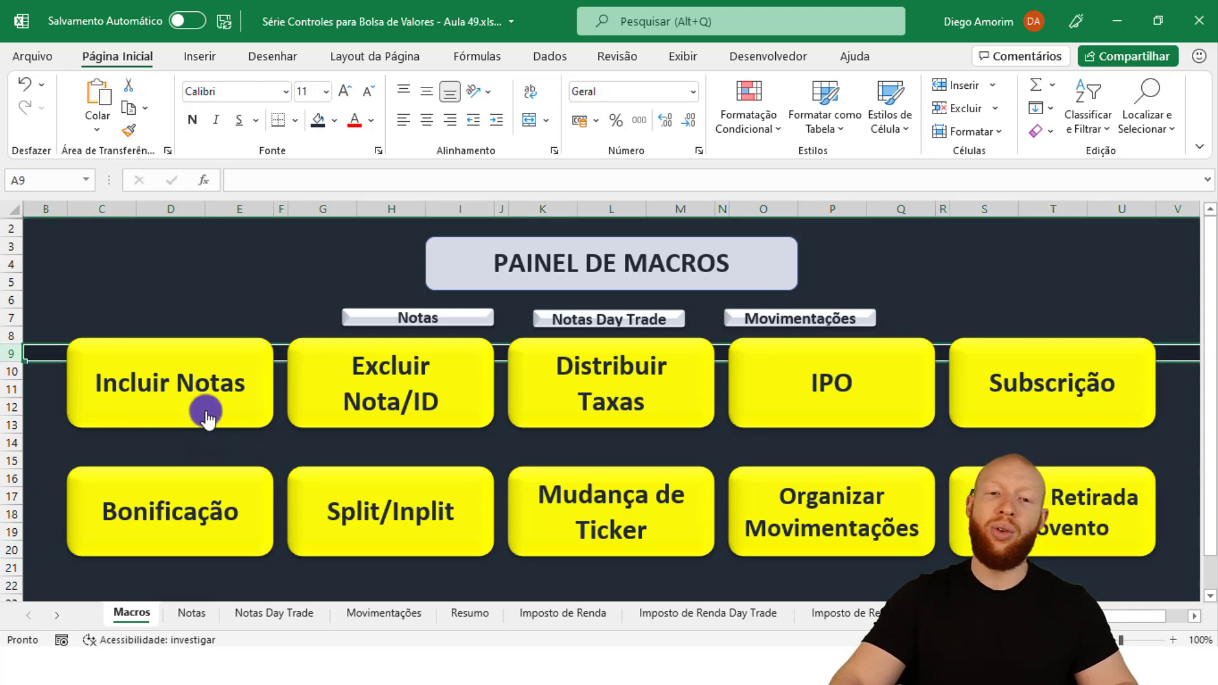
# Move the five upper yellow buttons, Incluir Notas through Subscrição, slightly down together, away from the navigation buttons
pyautogui.click(261, 446)
pyautogui.keyDown('ctrl'); pyautogui.click(238, 408); pyautogui.keyUp('ctrl')
pyautogui.keyDown('ctrl'); pyautogui.click(444, 405); pyautogui.keyUp('ctrl')
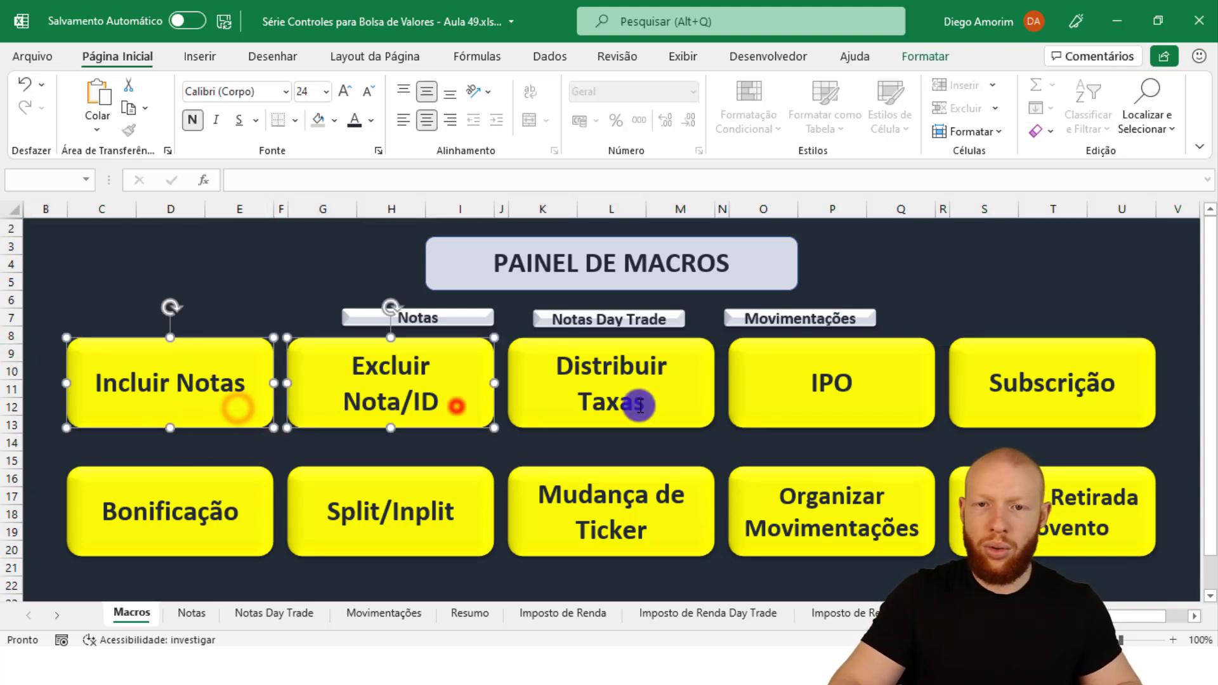
pyautogui.keyDown('ctrl'); pyautogui.click(634, 404); pyautogui.keyUp('ctrl')
pyautogui.keyDown('ctrl'); pyautogui.click(835, 394); pyautogui.keyUp('ctrl')
pyautogui.keyDown('ctrl'); pyautogui.click(1084, 400); pyautogui.keyUp('ctrl')
pyautogui.moveTo(892, 394); pyautogui.dragTo(891, 399)
pyautogui.click(1033, 311)
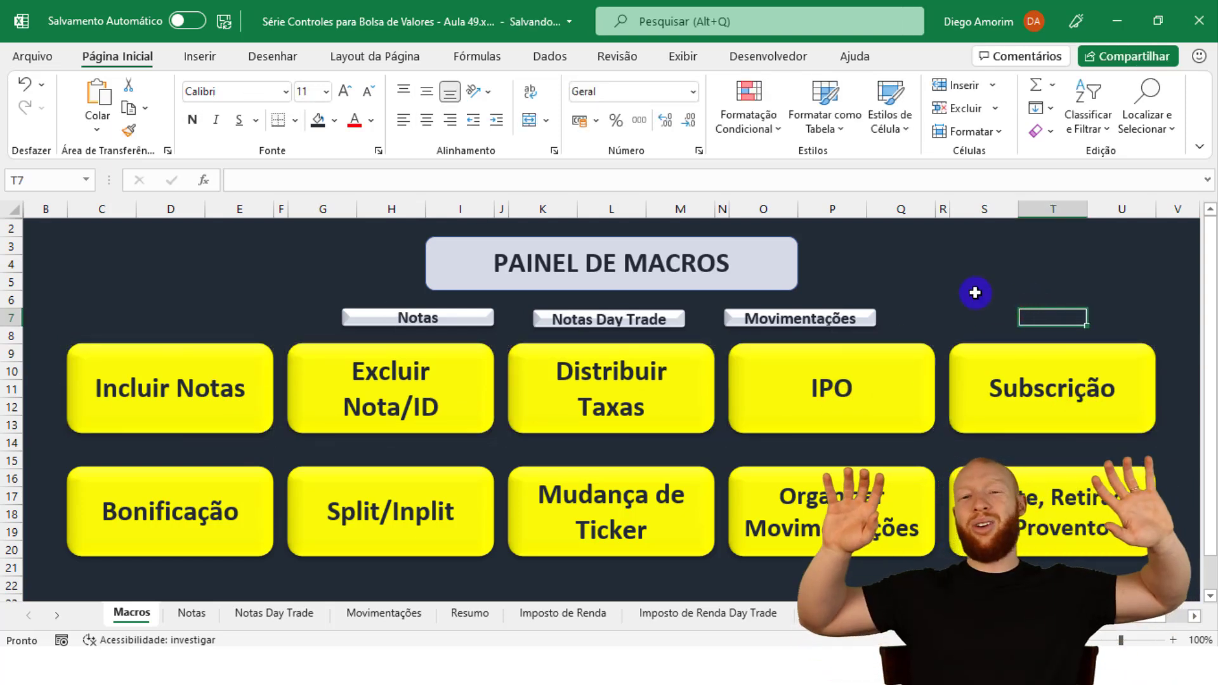
# Open the Notas sheet through its small navigation button
pyautogui.click(419, 319)
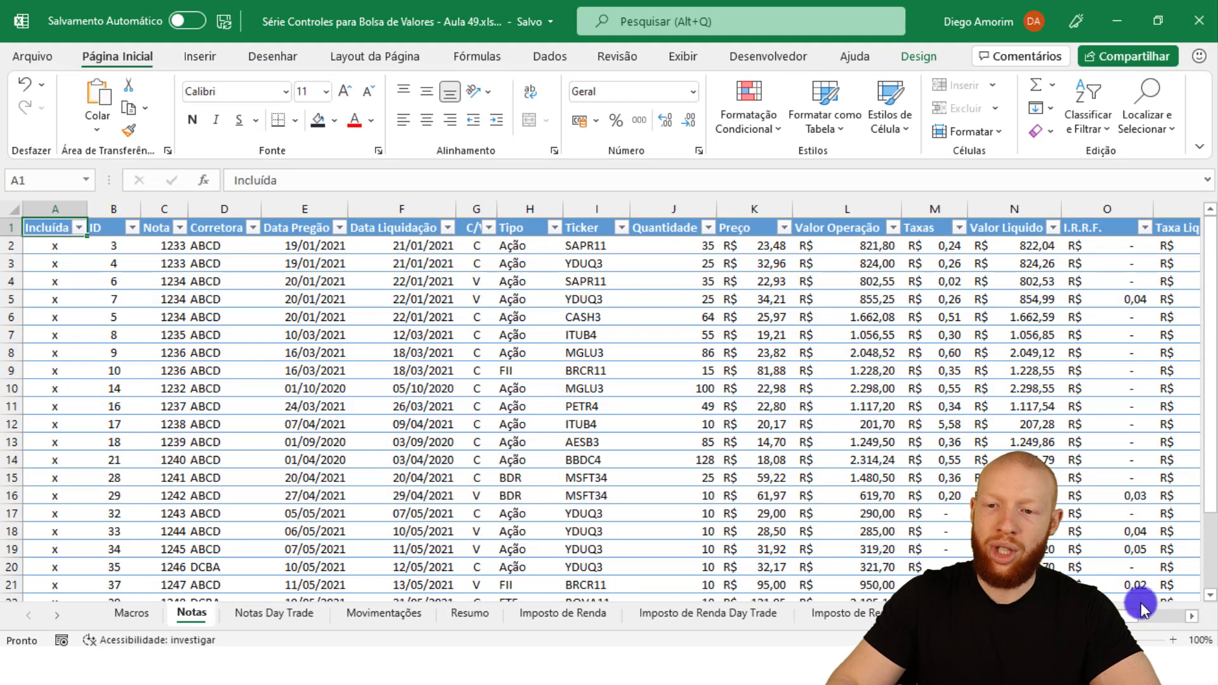
# Remove the Taxas, Mudança de Ticker, Excluir Nota/ID and Incluir Nota buttons beside the table on the Notas sheet
pyautogui.moveTo(1125, 616); pyautogui.dragTo(1172, 617)
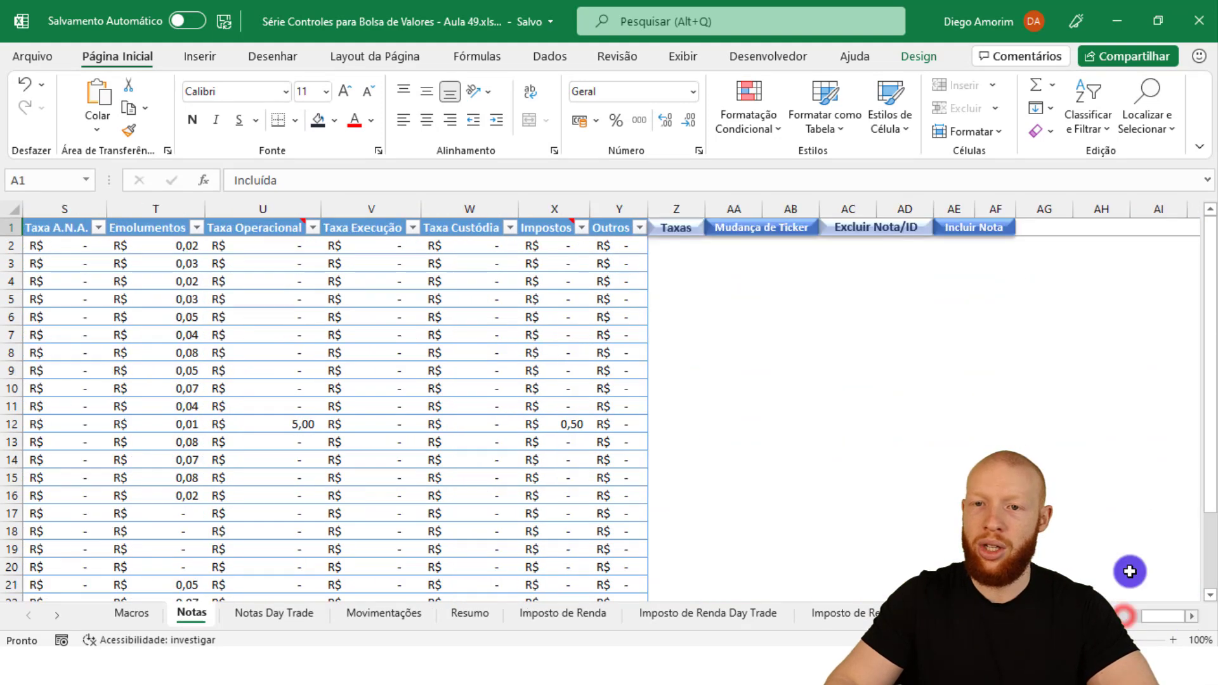
pyautogui.keyDown('ctrl'); pyautogui.click(684, 230); pyautogui.keyUp('ctrl')
pyautogui.keyDown('ctrl'); pyautogui.click(762, 228); pyautogui.keyUp('ctrl')
pyautogui.keyDown('ctrl'); pyautogui.click(858, 229); pyautogui.keyUp('ctrl')
pyautogui.keyDown('ctrl'); pyautogui.click(982, 235); pyautogui.keyUp('ctrl')
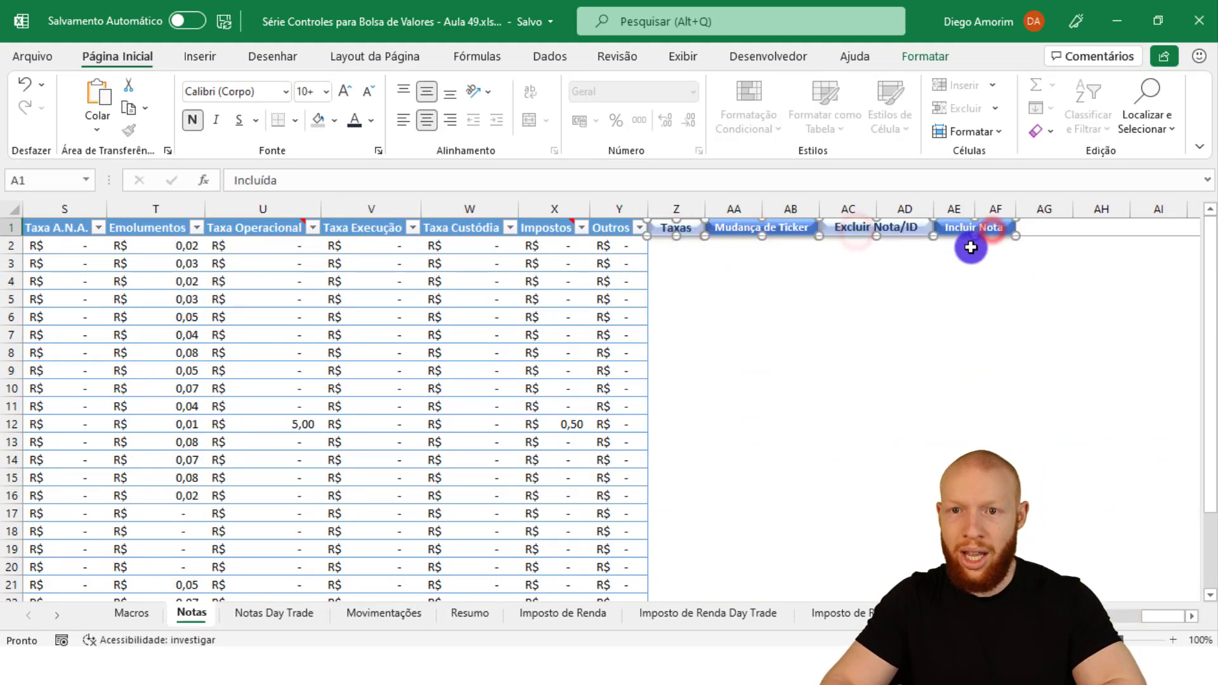
pyautogui.press('Escape')
# Remove the Incluir Nota button beside the table on the Notas Day Trade sheet
pyautogui.click(274, 613)
pyautogui.moveTo(1122, 613)
pyautogui.mouseDown()
pyautogui.moveTo(1169, 611)
pyautogui.moveTo(1114, 612)
pyautogui.mouseUp()
pyautogui.keyDown('ctrl'); pyautogui.click(921, 227); pyautogui.keyUp('ctrl')
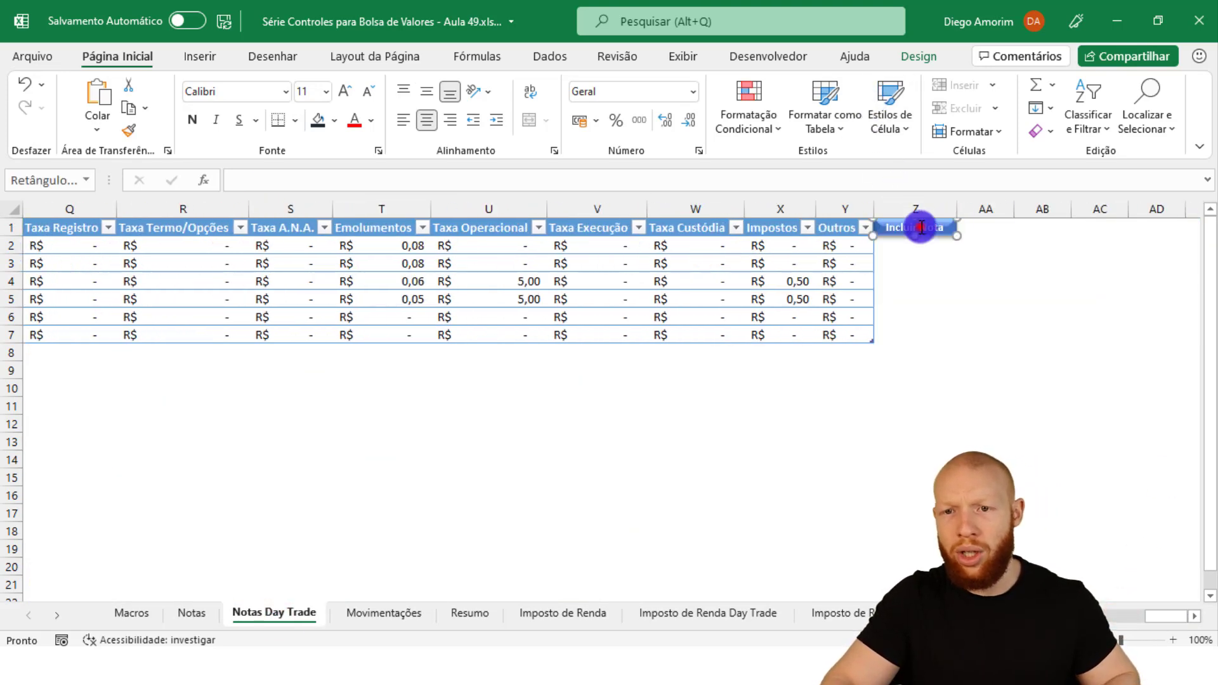
pyautogui.press('Escape')
# Remove the six macro buttons, Bonificação through Aporte, Retirada e Provento, from row 1 of the Movimentações sheet
pyautogui.click(351, 613)
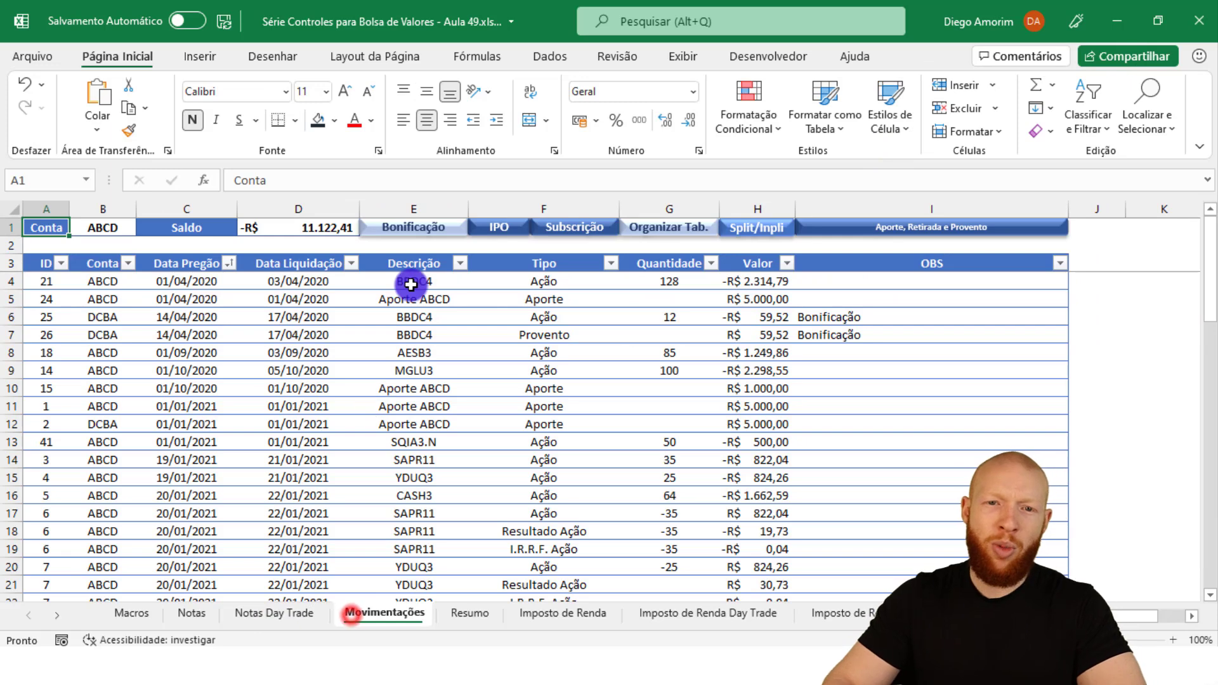
pyautogui.keyDown('ctrl'); pyautogui.click(421, 227); pyautogui.keyUp('ctrl')
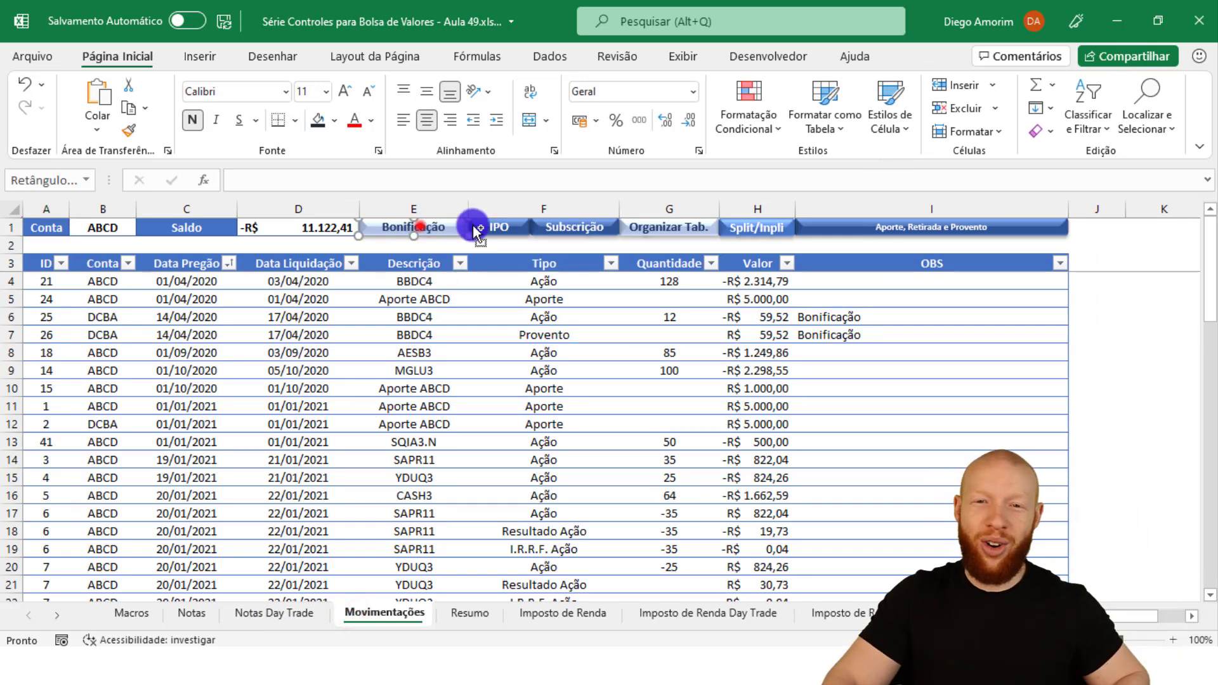
pyautogui.keyDown('ctrl'); pyautogui.click(499, 227); pyautogui.keyUp('ctrl')
pyautogui.keyDown('ctrl'); pyautogui.click(573, 227); pyautogui.keyUp('ctrl')
pyautogui.keyDown('ctrl'); pyautogui.click(645, 228); pyautogui.keyUp('ctrl')
pyautogui.keyDown('ctrl'); pyautogui.click(741, 228); pyautogui.keyUp('ctrl')
pyautogui.keyDown('ctrl'); pyautogui.click(839, 229); pyautogui.keyUp('ctrl')
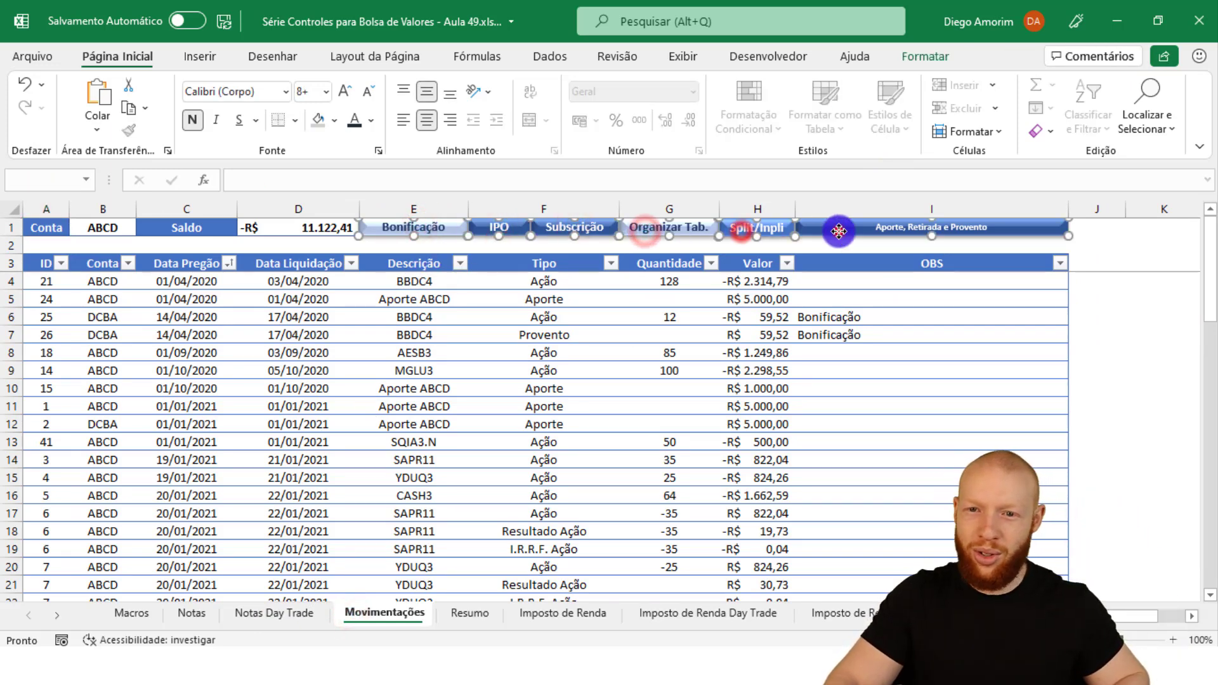
pyautogui.hotkey('ctrl', 'x')
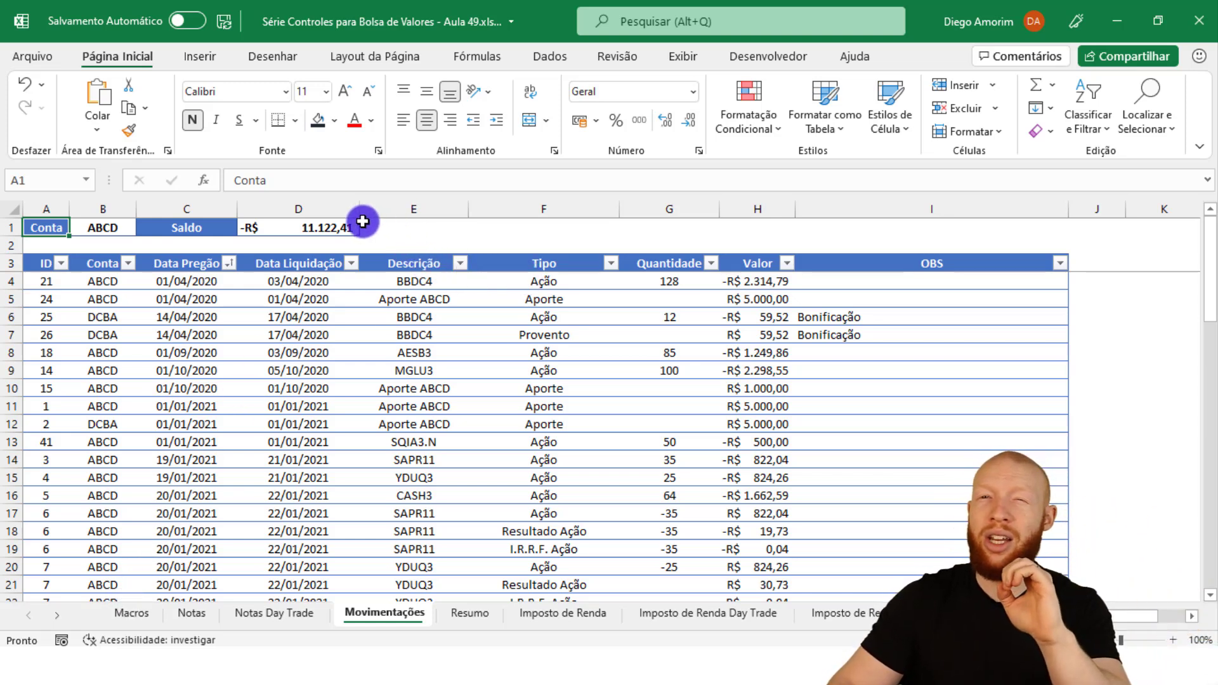
# Insert a small curved arrow shape, about 0.4 by 0.45 cm, beside the Saldo label in cell C1 of Movimentações
pyautogui.click(202, 57)
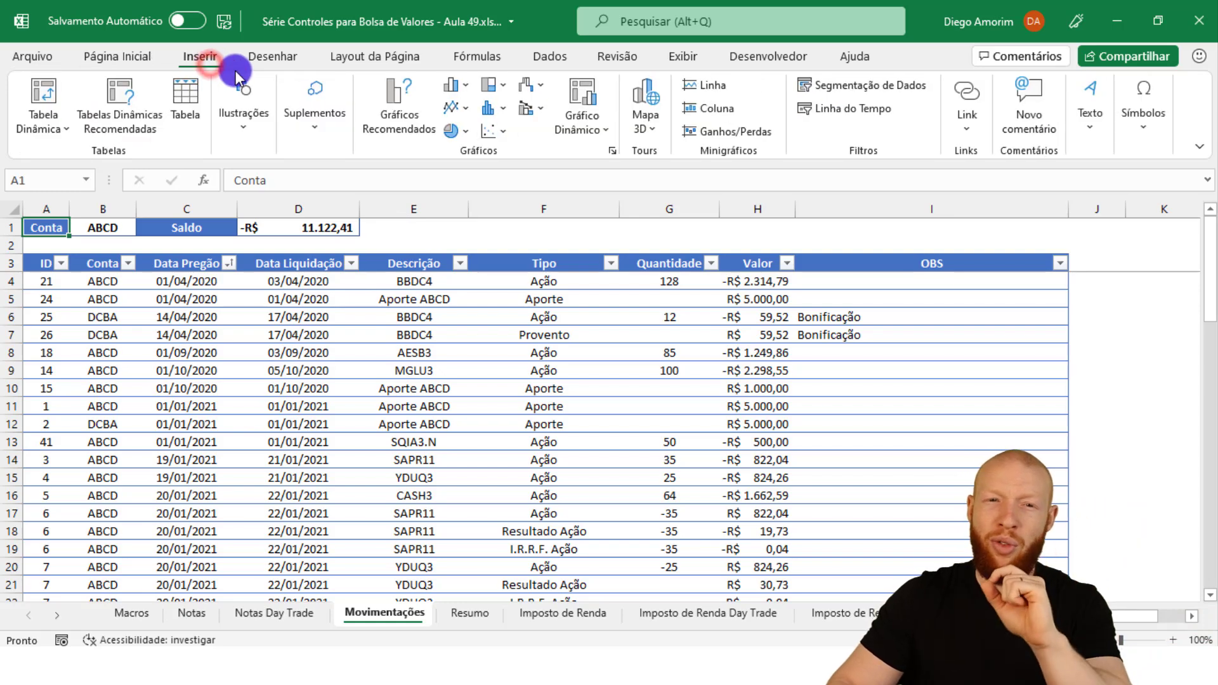
pyautogui.click(227, 109)
pyautogui.click(281, 202)
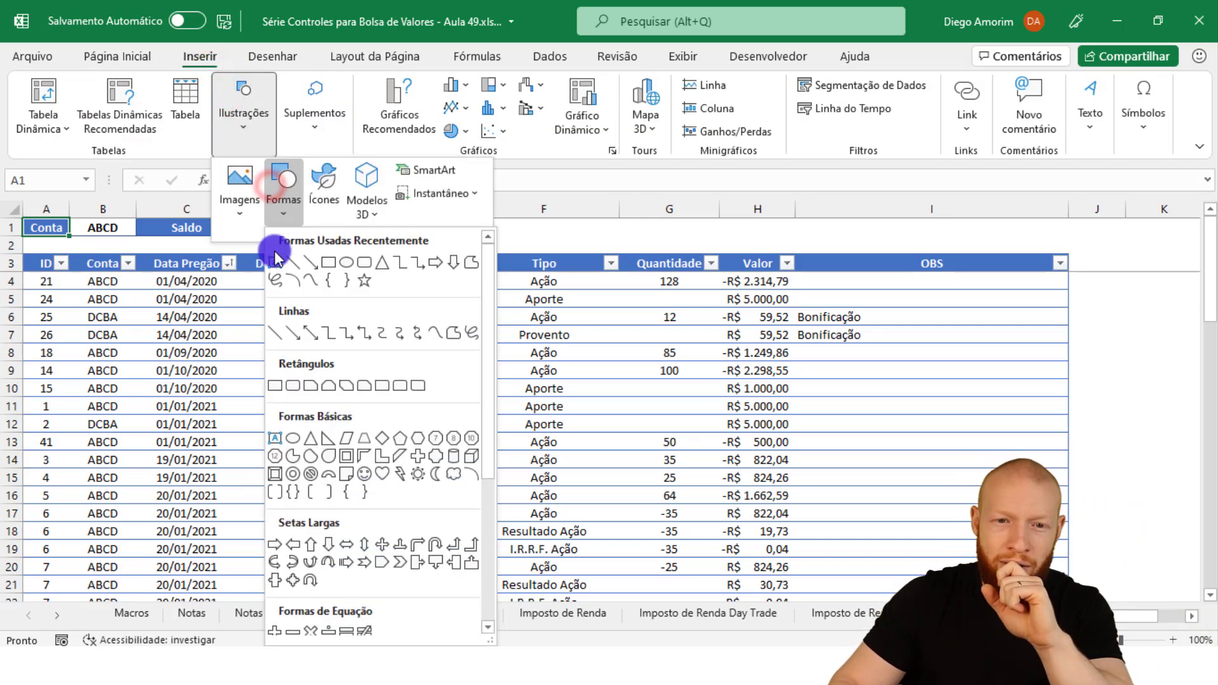
pyautogui.click(292, 563)
pyautogui.moveTo(387, 226)
pyautogui.mouseDown()
pyautogui.moveTo(455, 339)
pyautogui.moveTo(411, 251)
pyautogui.mouseUp()
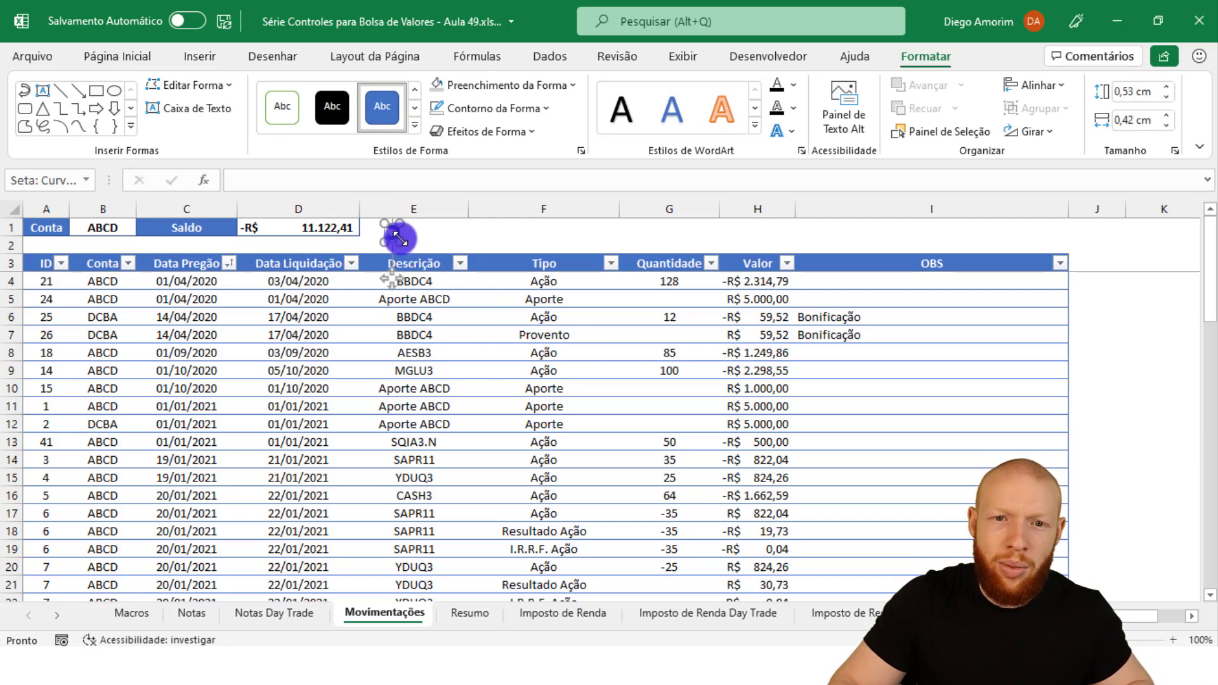
pyautogui.moveTo(398, 235); pyautogui.dragTo(156, 232)
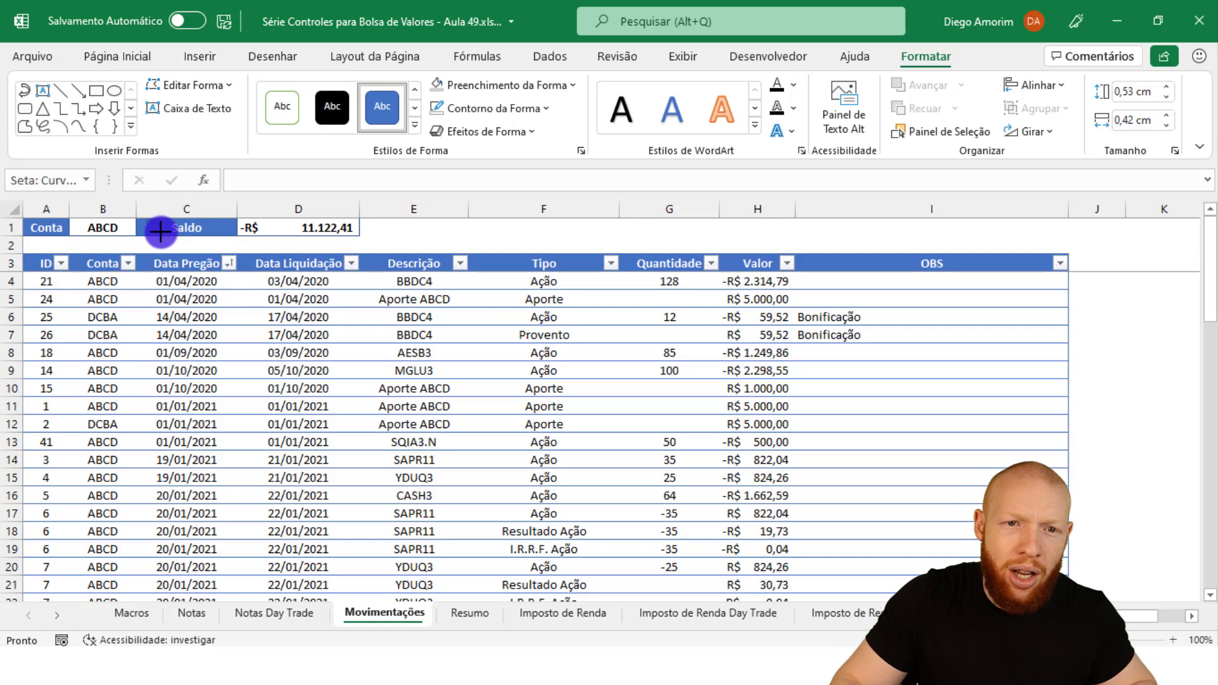
pyautogui.moveTo(160, 232); pyautogui.dragTo(161, 233)
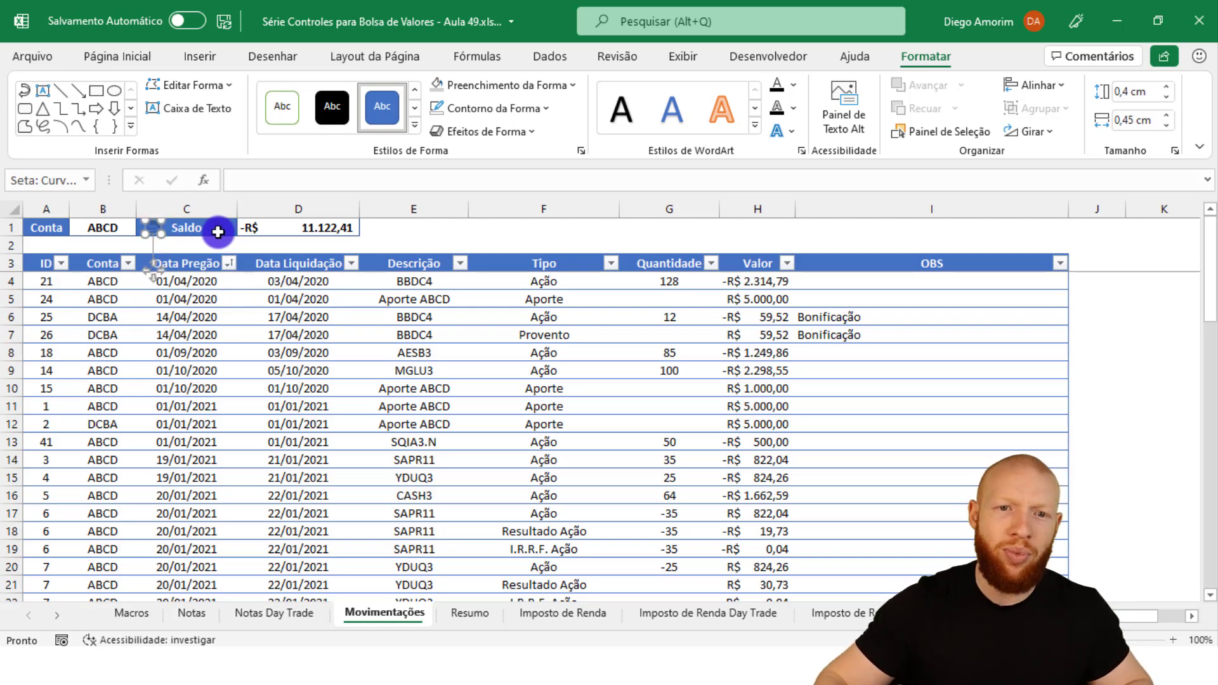
# Fill the curved arrow beside Saldo with white
pyautogui.click(109, 56)
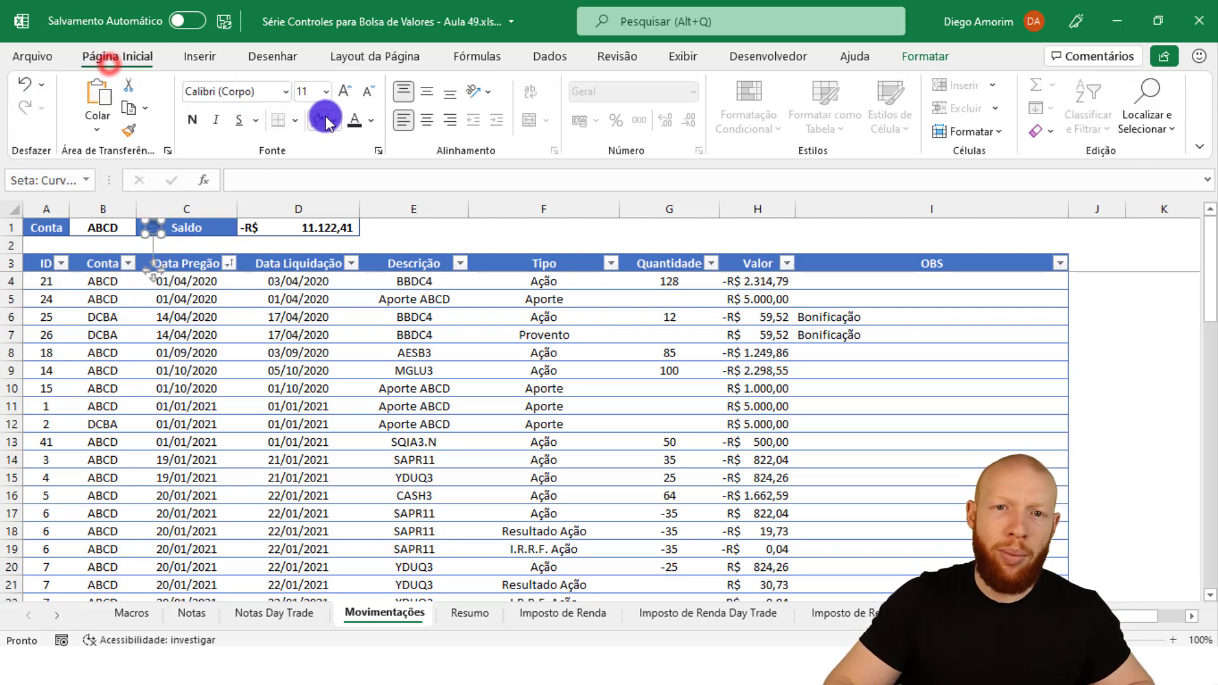
pyautogui.click(331, 120)
pyautogui.click(352, 150)
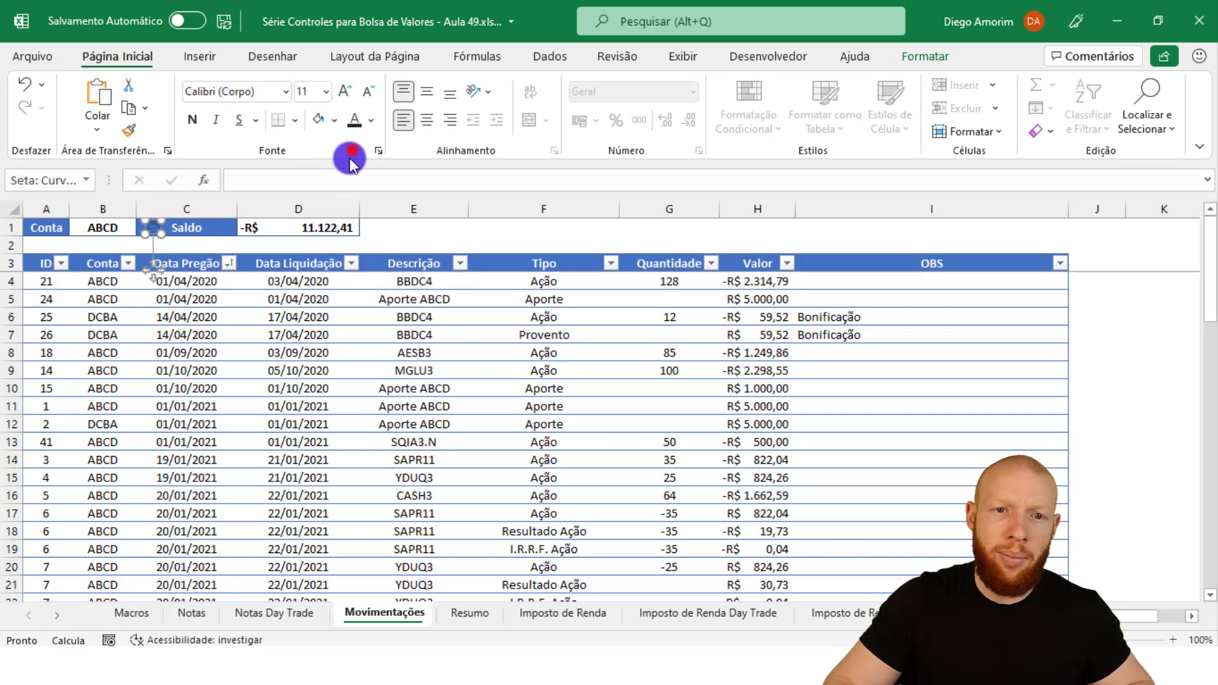
pyautogui.click(402, 238)
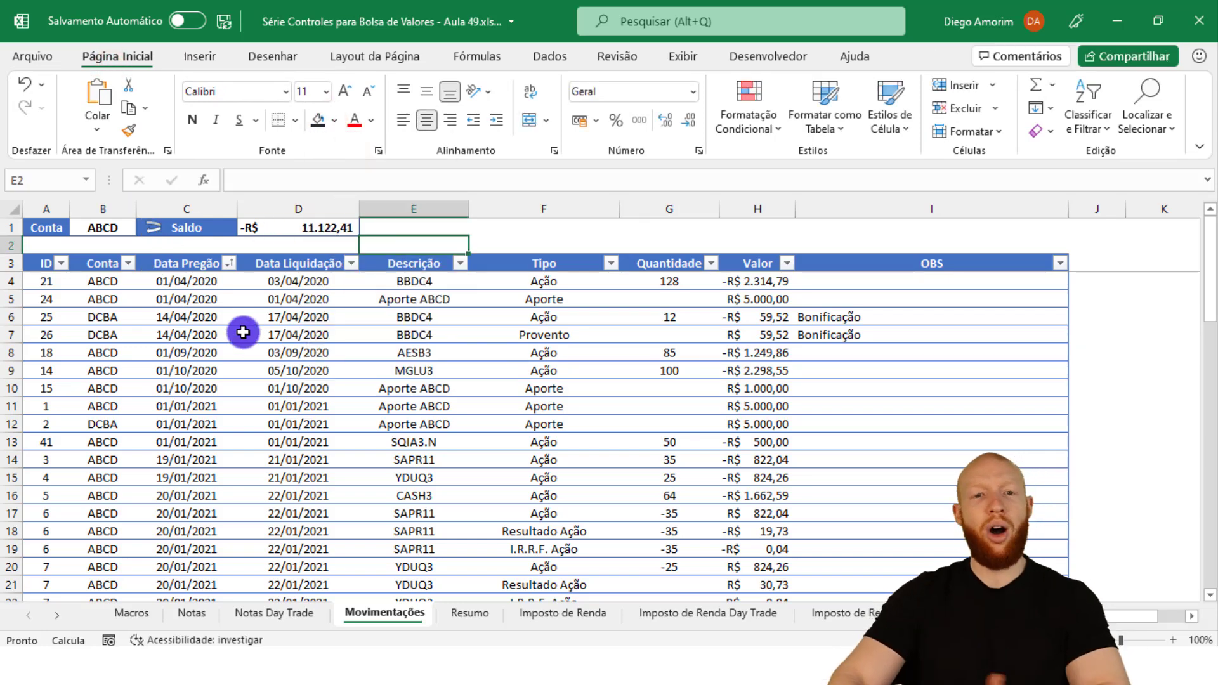
# Hyperlink the curved arrow beside Saldo to the Macros sheet
pyautogui.rightClick(155, 229)
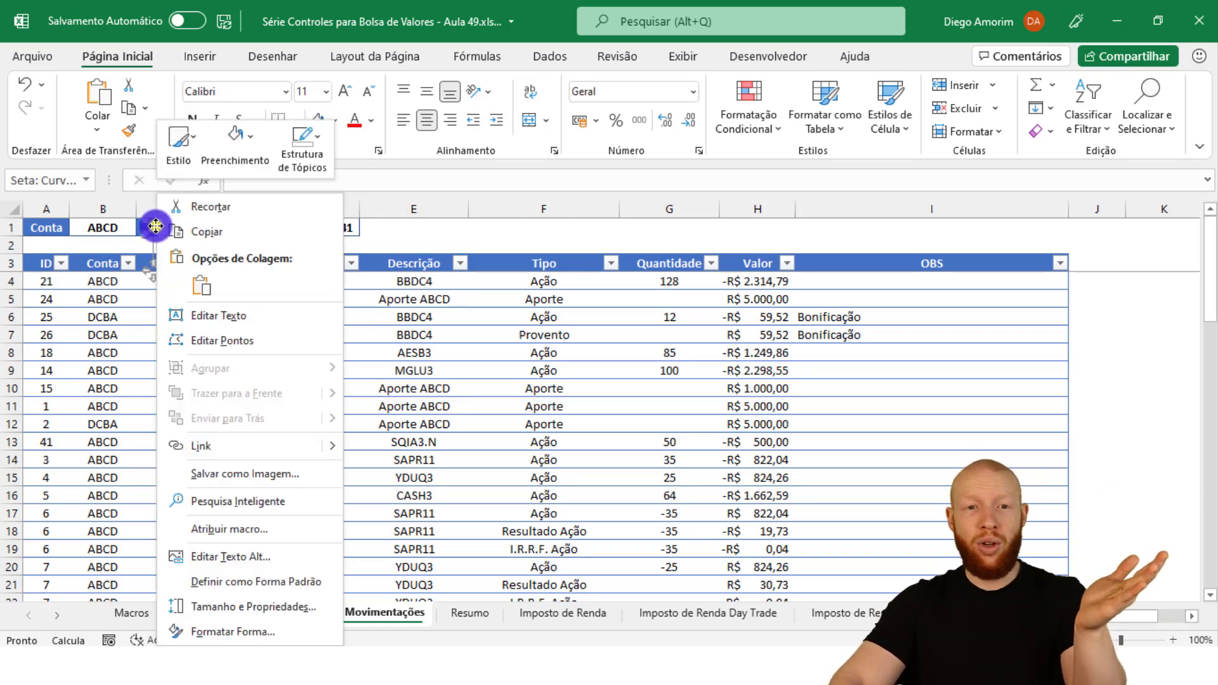
pyautogui.click(259, 445)
pyautogui.doubleClick(218, 386)
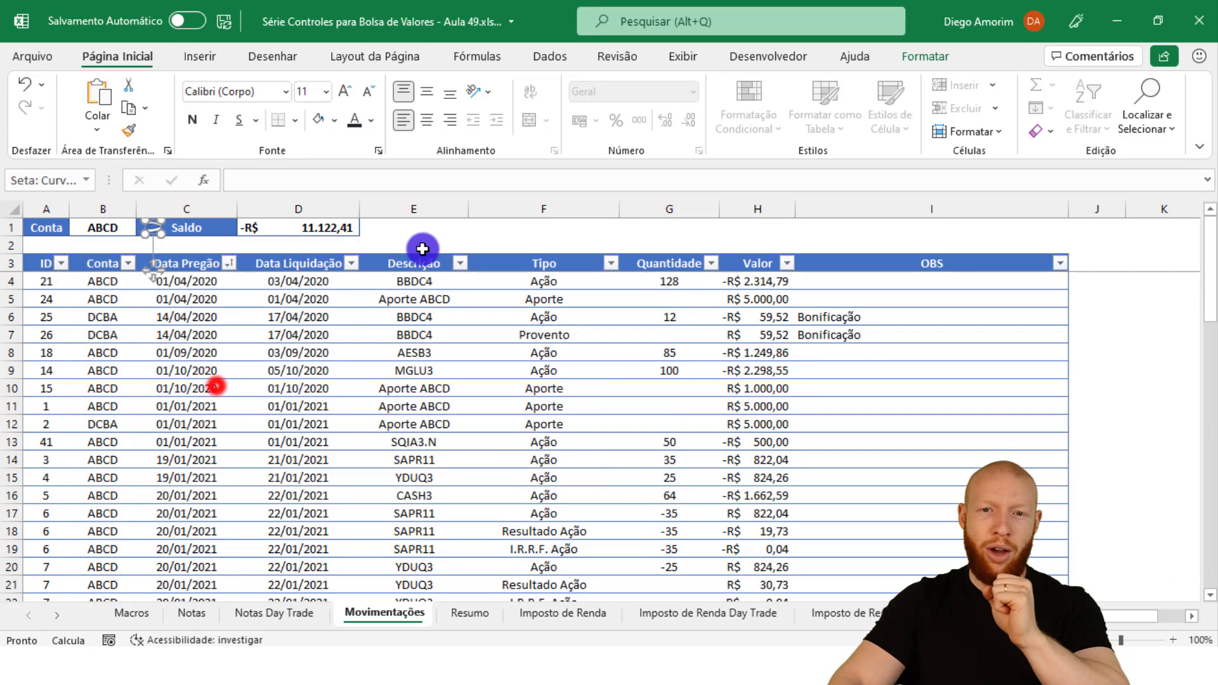
pyautogui.click(436, 231)
# Test the navigation between Movimentações and Macros using the curved arrow and the Movimentações button, ending on Movimentações
pyautogui.click(158, 231)
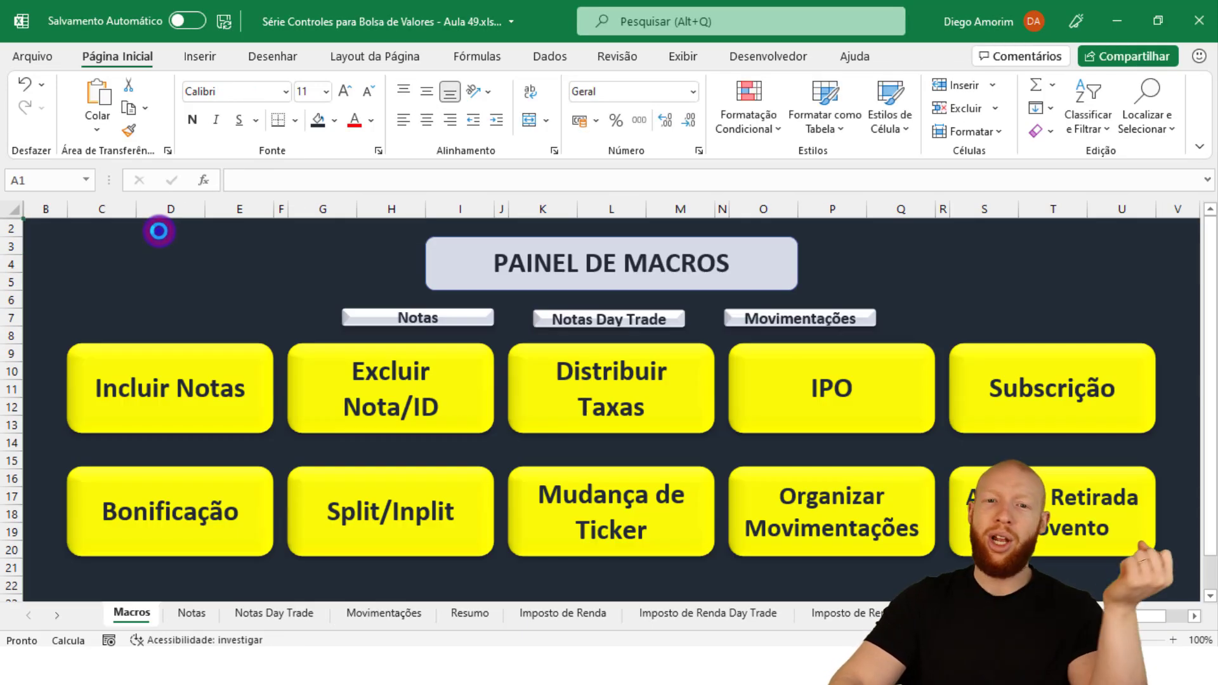
pyautogui.click(774, 316)
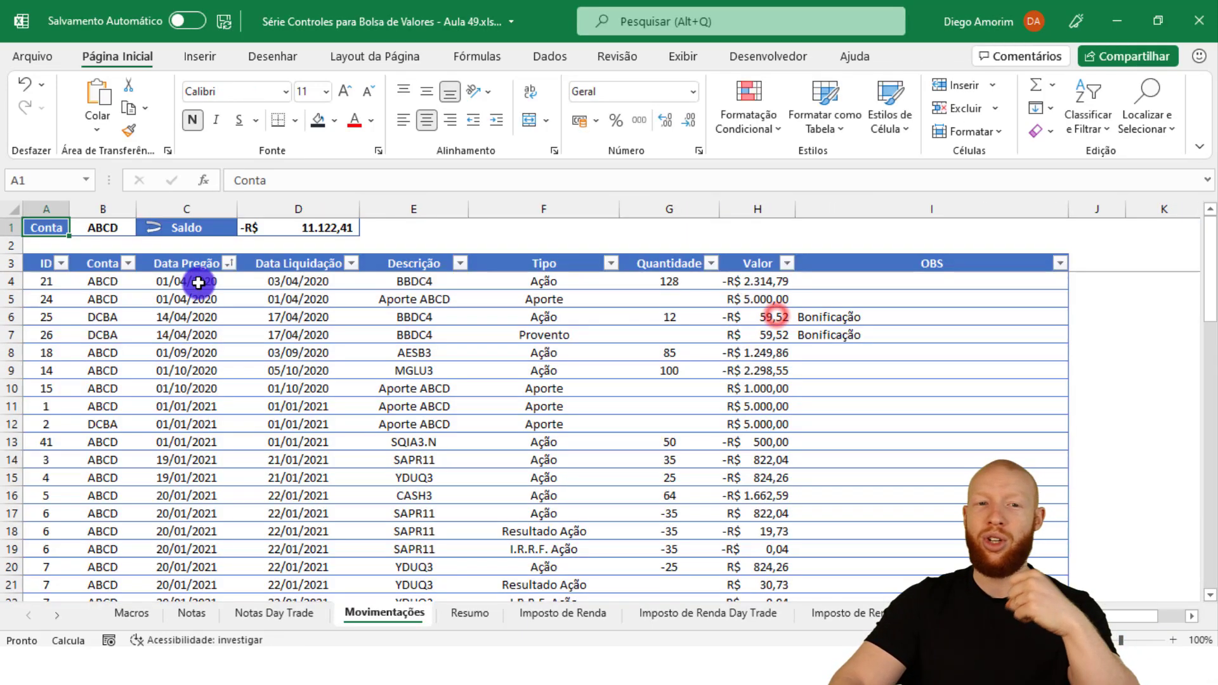
pyautogui.click(158, 231)
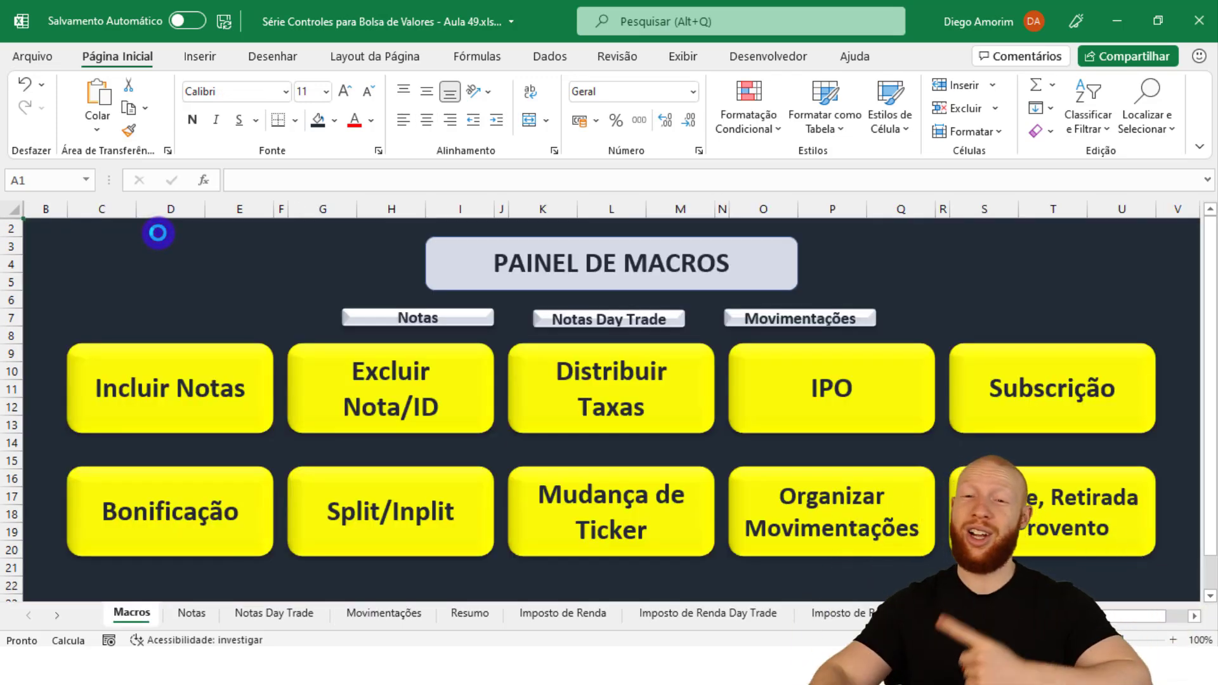
pyautogui.click(823, 319)
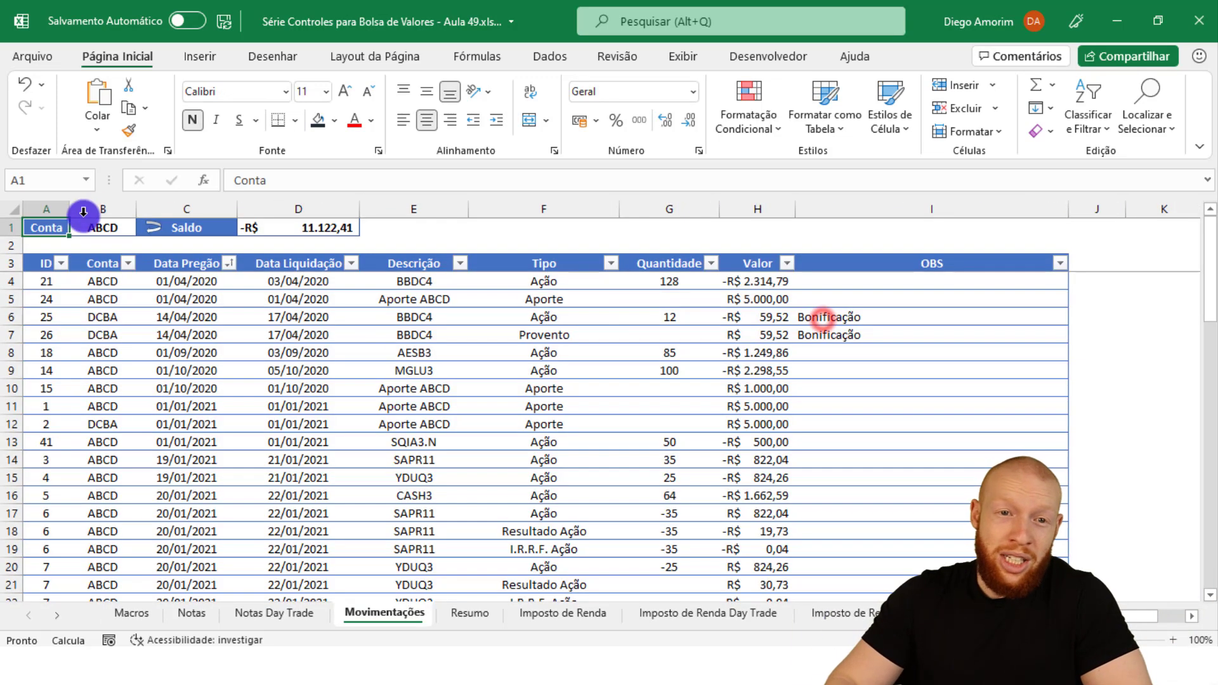
# Copy the linked arrow from Movimentações into the Incluída header of the Notas sheet, widening column A to fit it
pyautogui.click(191, 613)
pyautogui.click(274, 613)
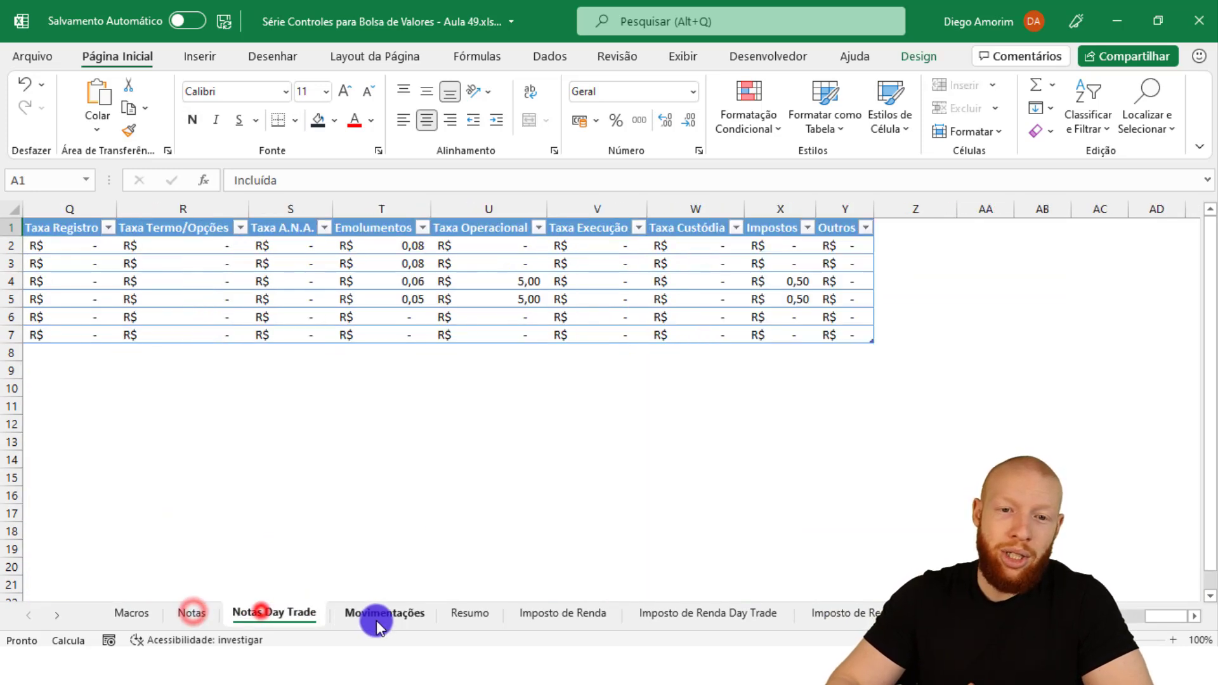
pyautogui.click(380, 612)
pyautogui.keyDown('ctrl'); pyautogui.click(155, 228); pyautogui.keyUp('ctrl')
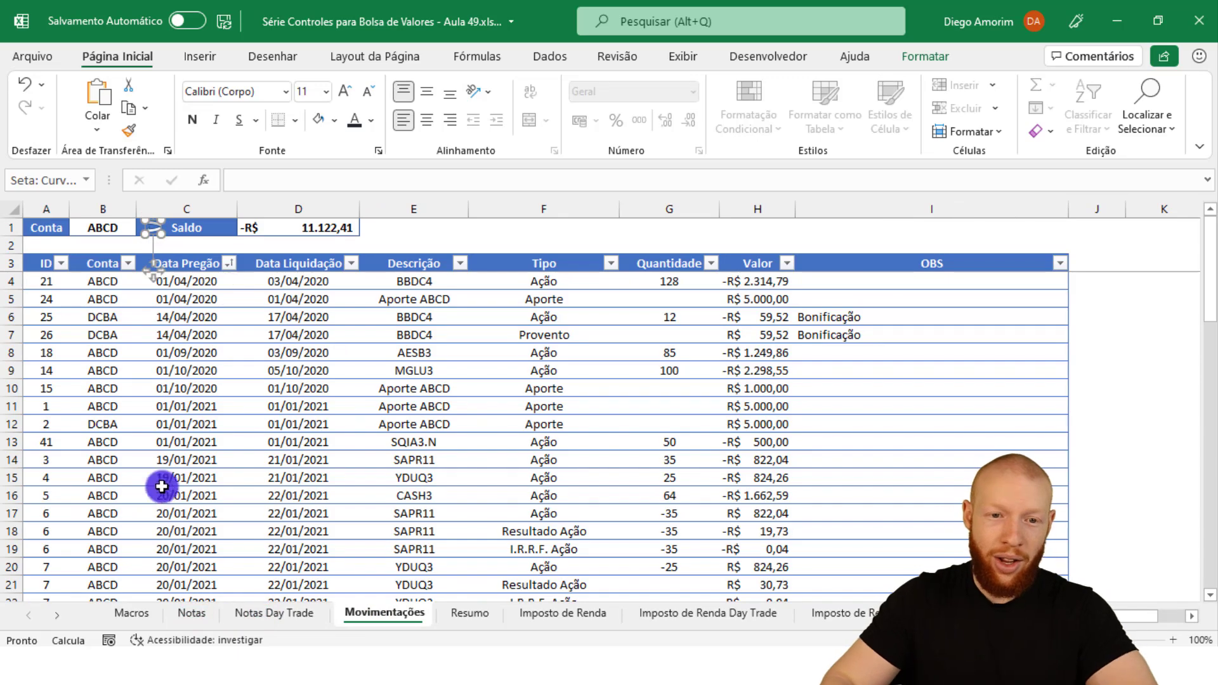
pyautogui.click(192, 613)
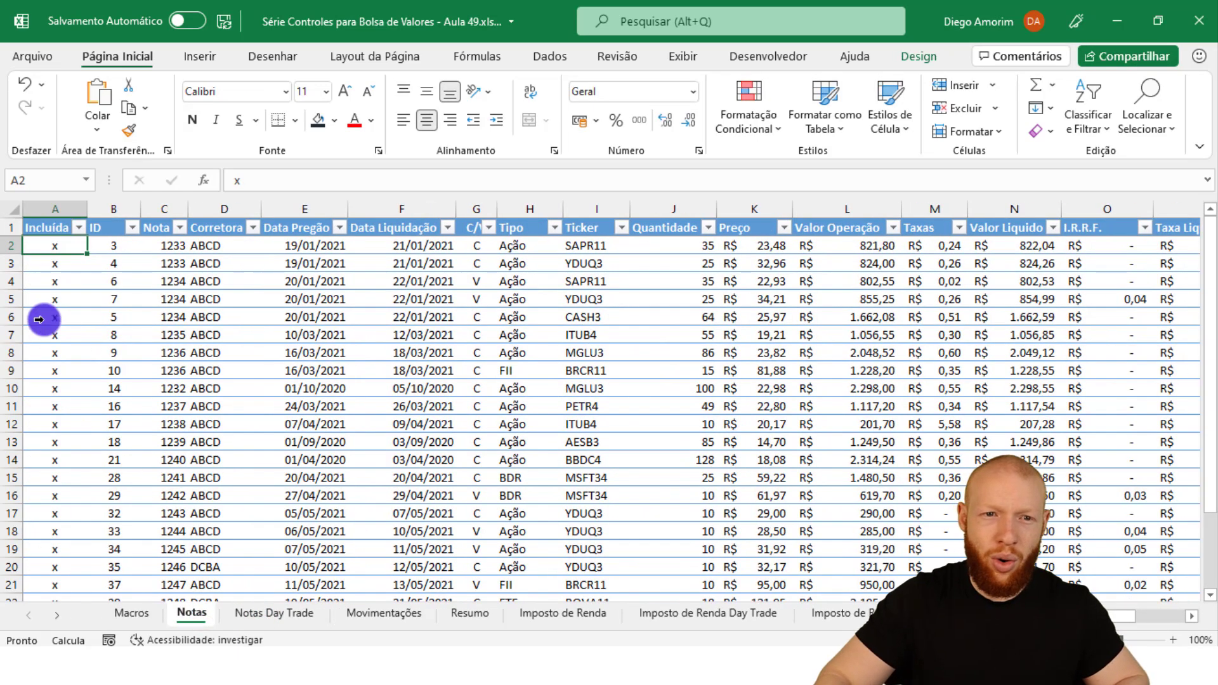
pyautogui.hotkey('ctrl', 'v')
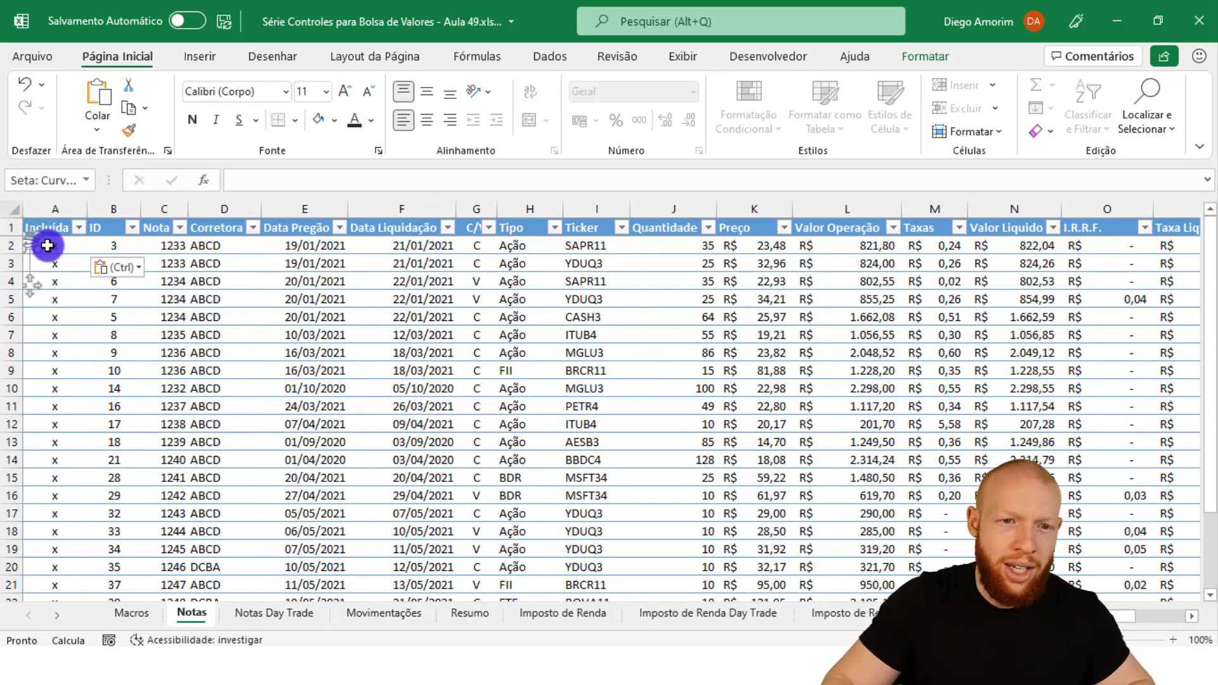
pyautogui.moveTo(84, 209); pyautogui.dragTo(105, 213)
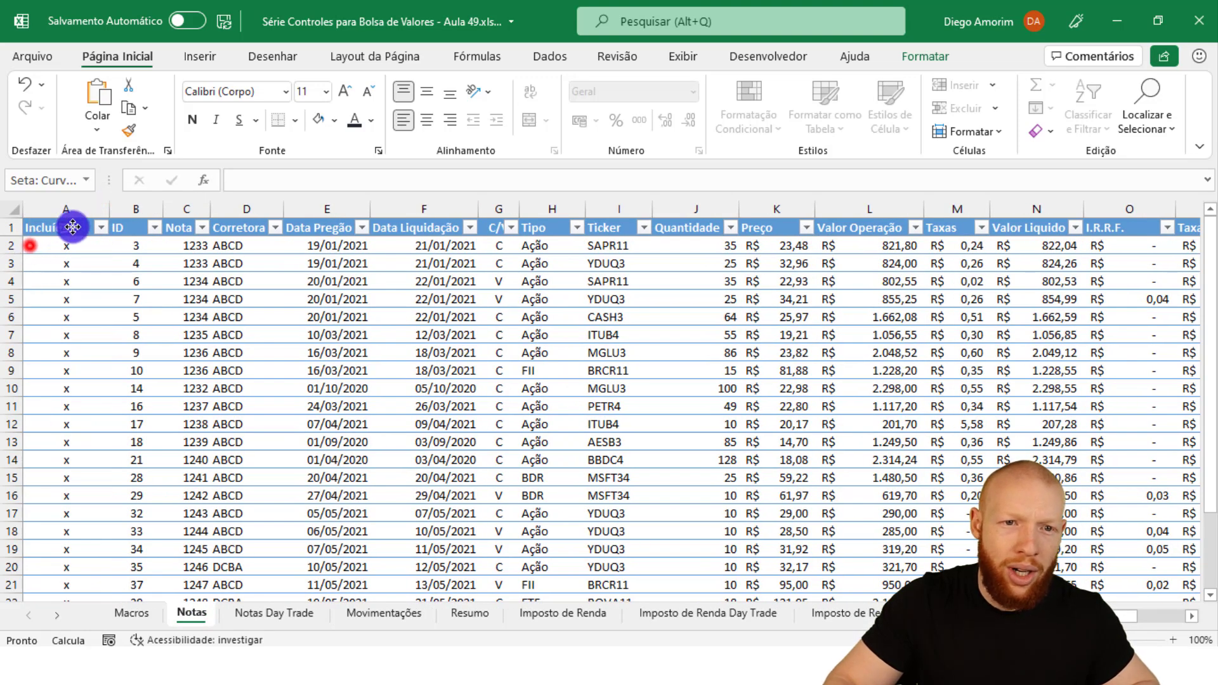
pyautogui.click(94, 252)
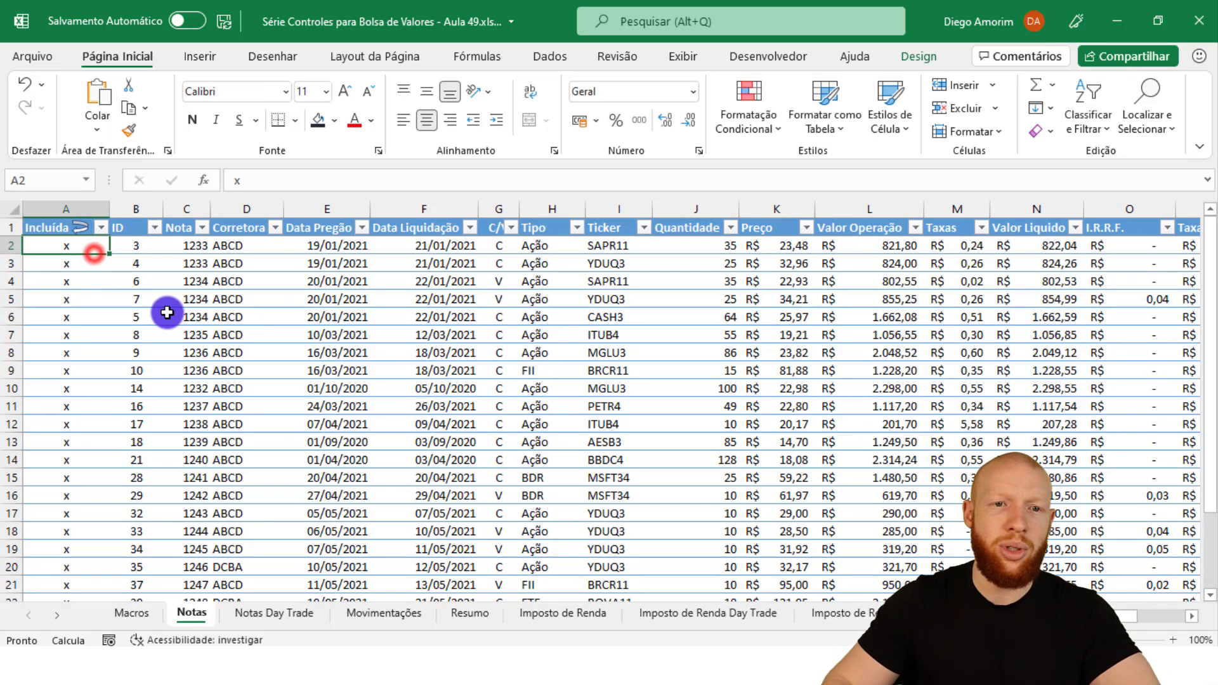
# Test the arrow's link from Notas to Macros and return to Notas through its small navigation button
pyautogui.click(87, 230)
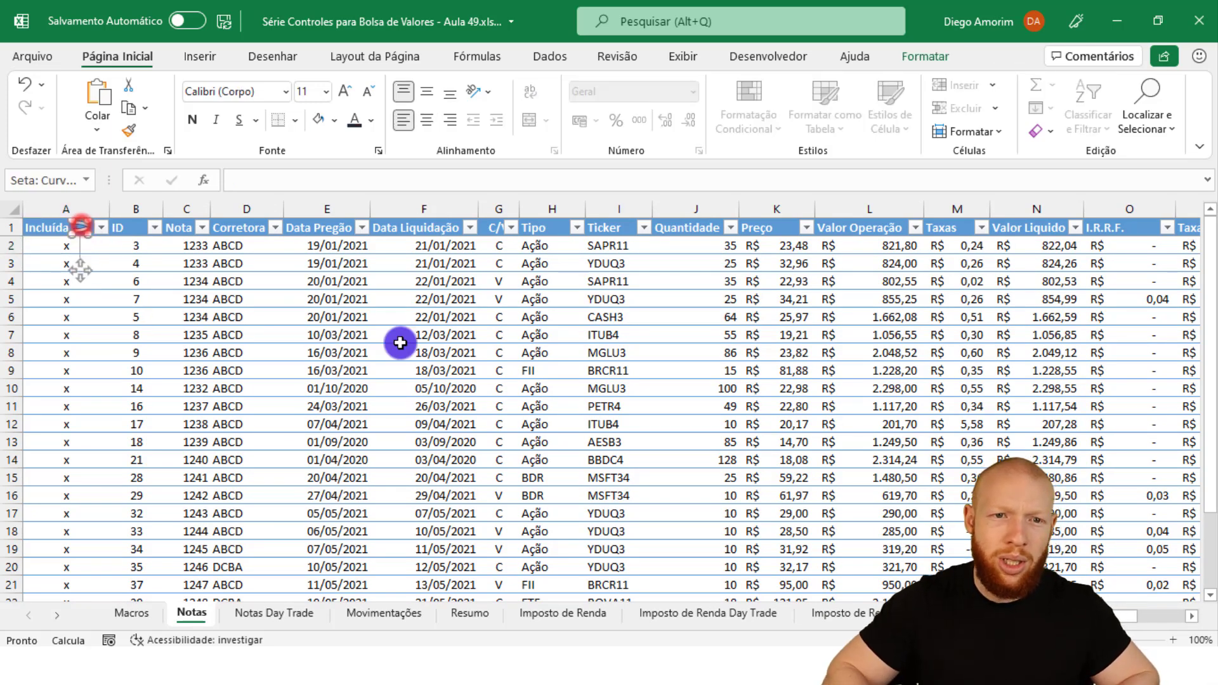
pyautogui.click(400, 340)
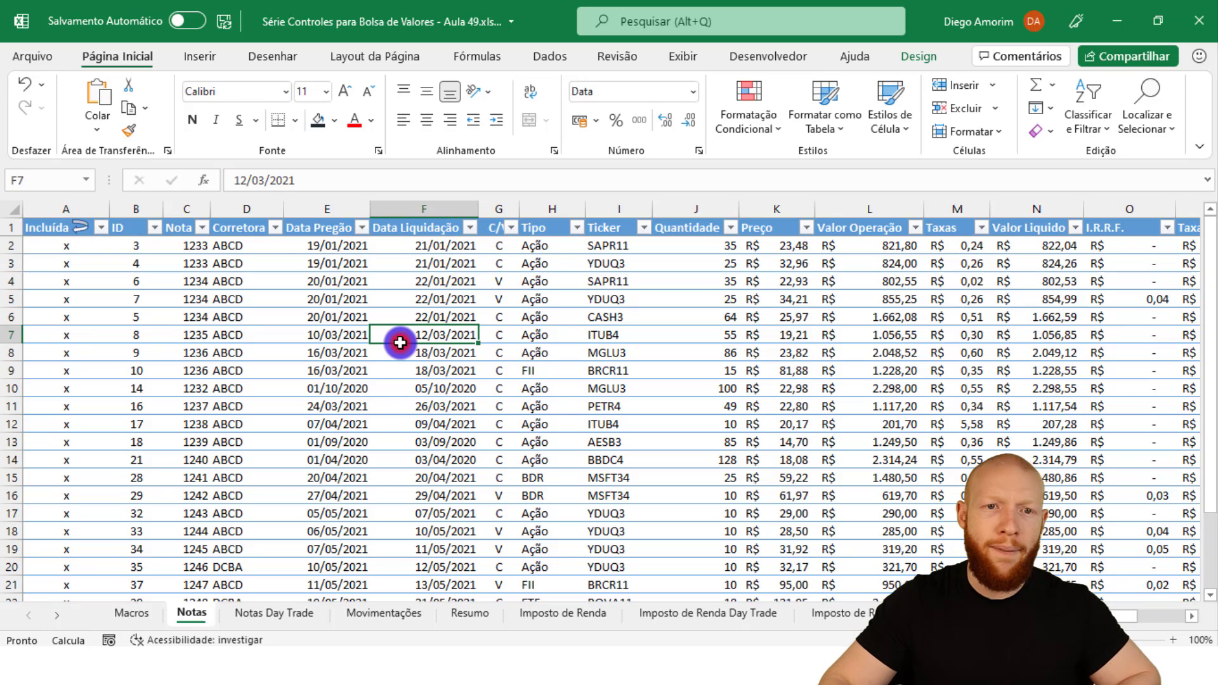
pyautogui.click(85, 232)
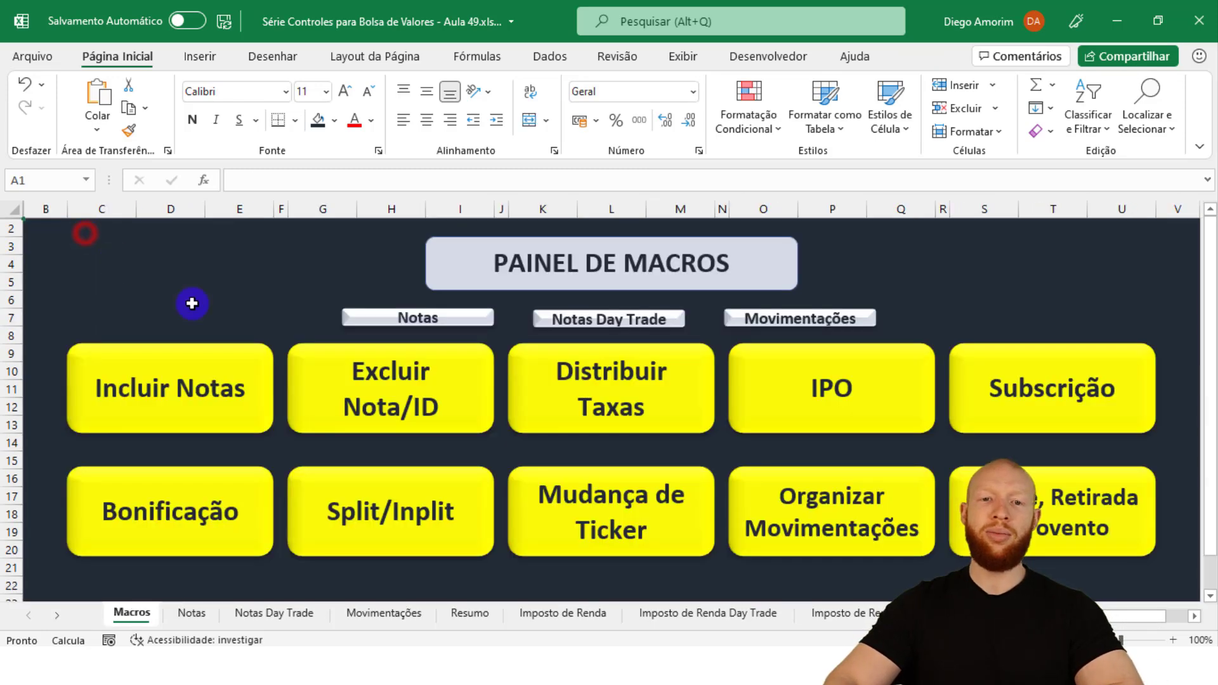
pyautogui.click(427, 322)
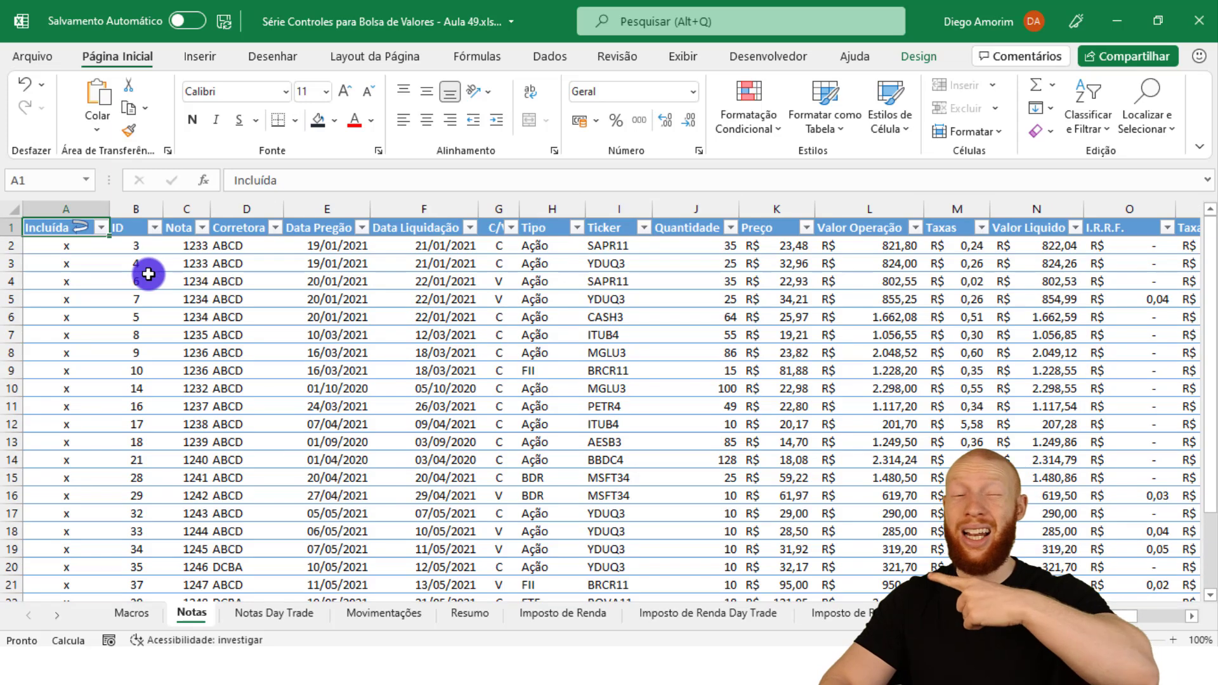
# Copy the linked arrow from Notas into the Incluída header of the Notas Day Trade sheet, widening column A to make room
pyautogui.keyDown('ctrl'); pyautogui.click(80, 228); pyautogui.keyUp('ctrl')
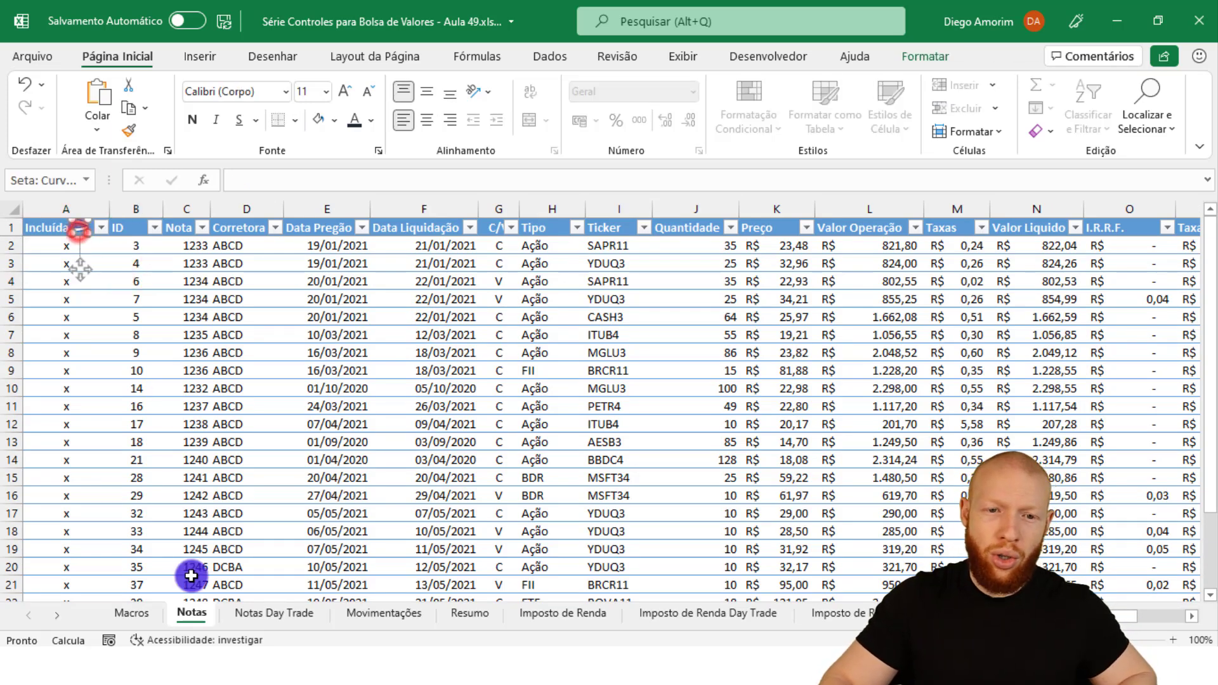
pyautogui.click(270, 618)
pyautogui.click(155, 316)
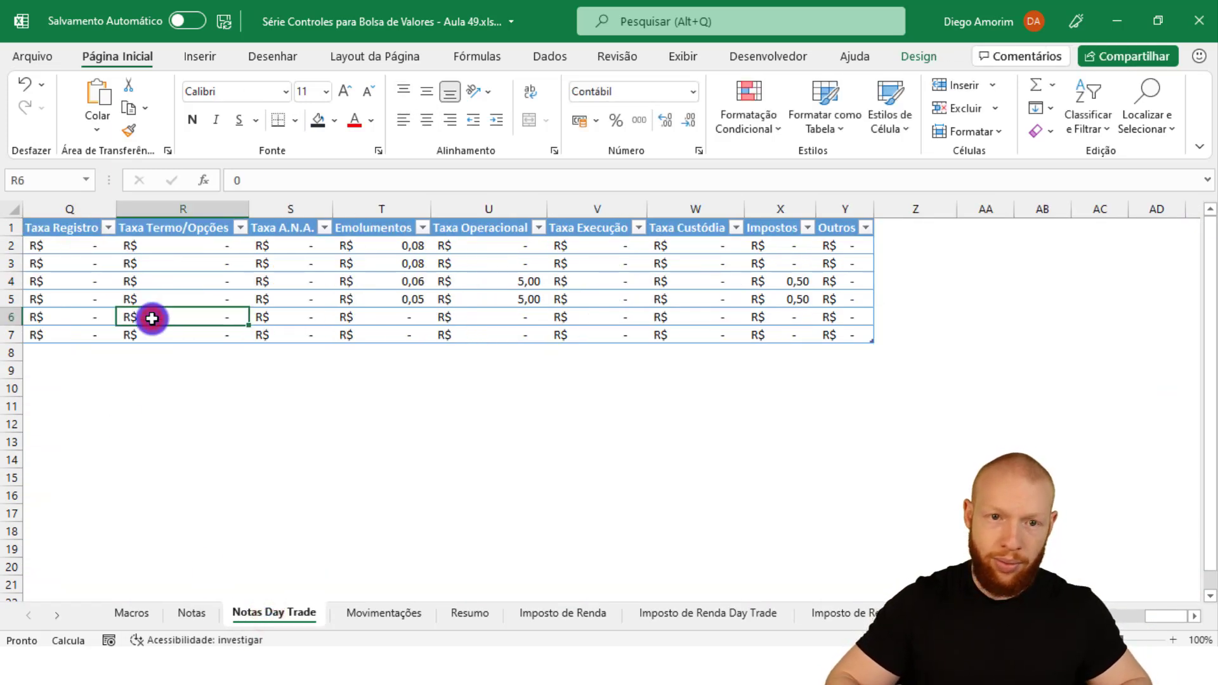
pyautogui.hotkey('ctrl', 'Home')
pyautogui.moveTo(87, 208); pyautogui.dragTo(134, 208)
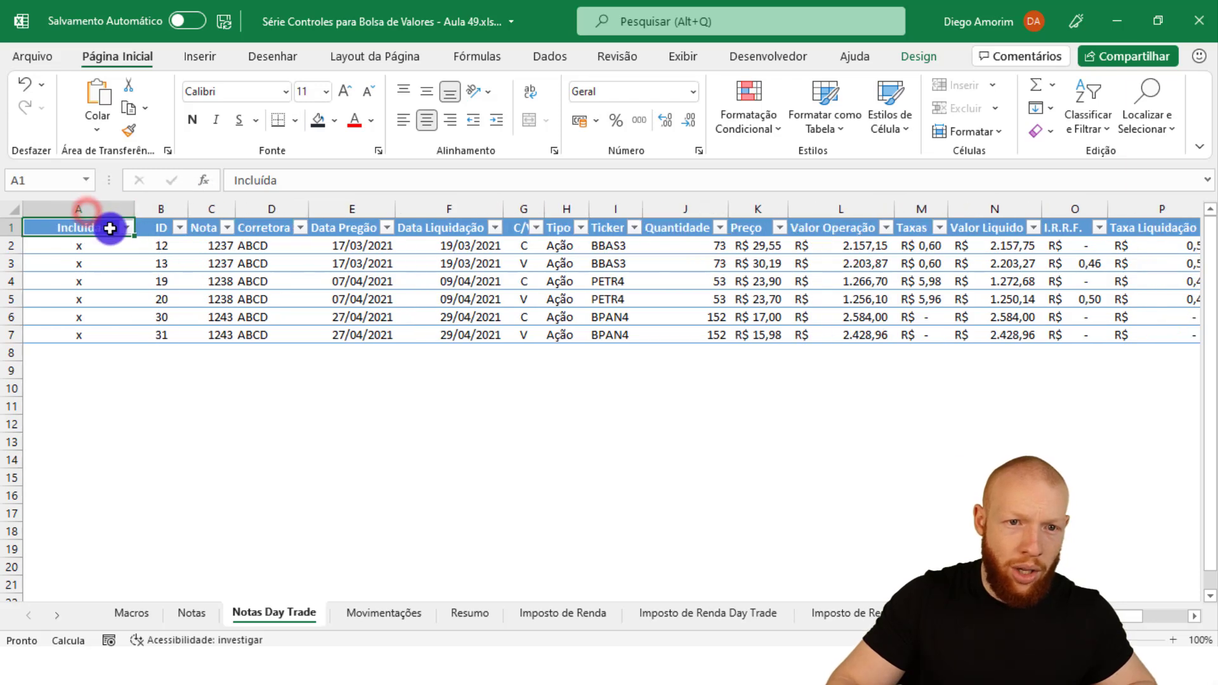
pyautogui.hotkey('ctrl', 'v')
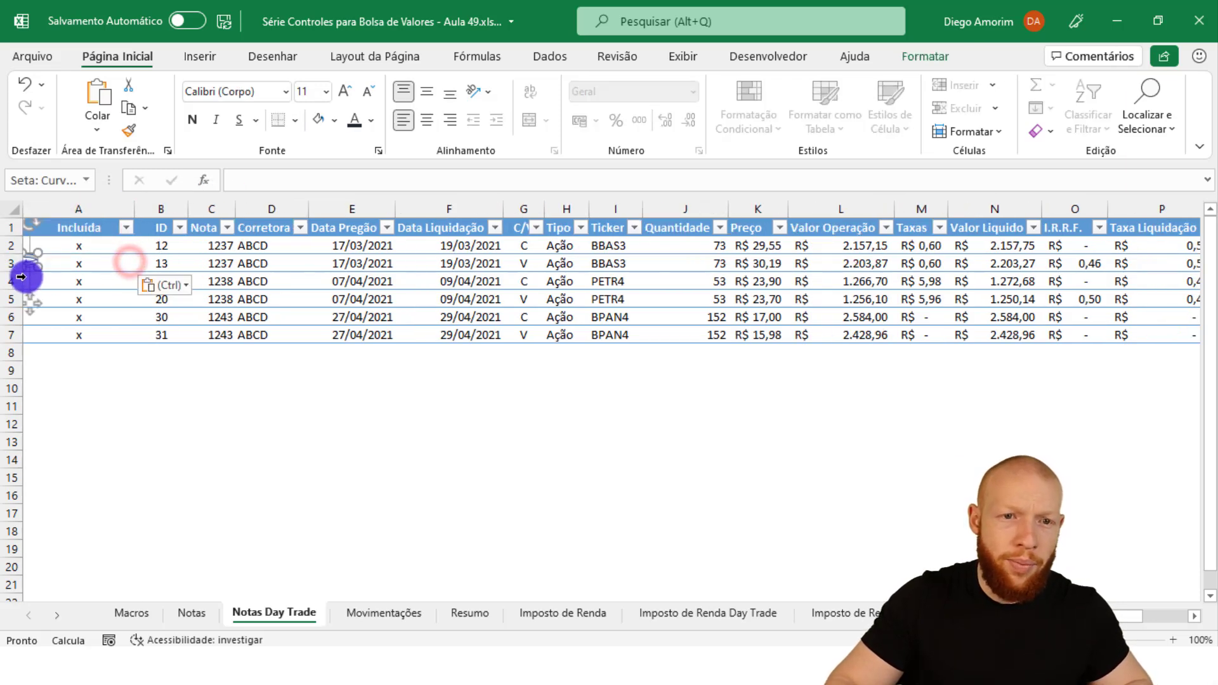
pyautogui.click(81, 231)
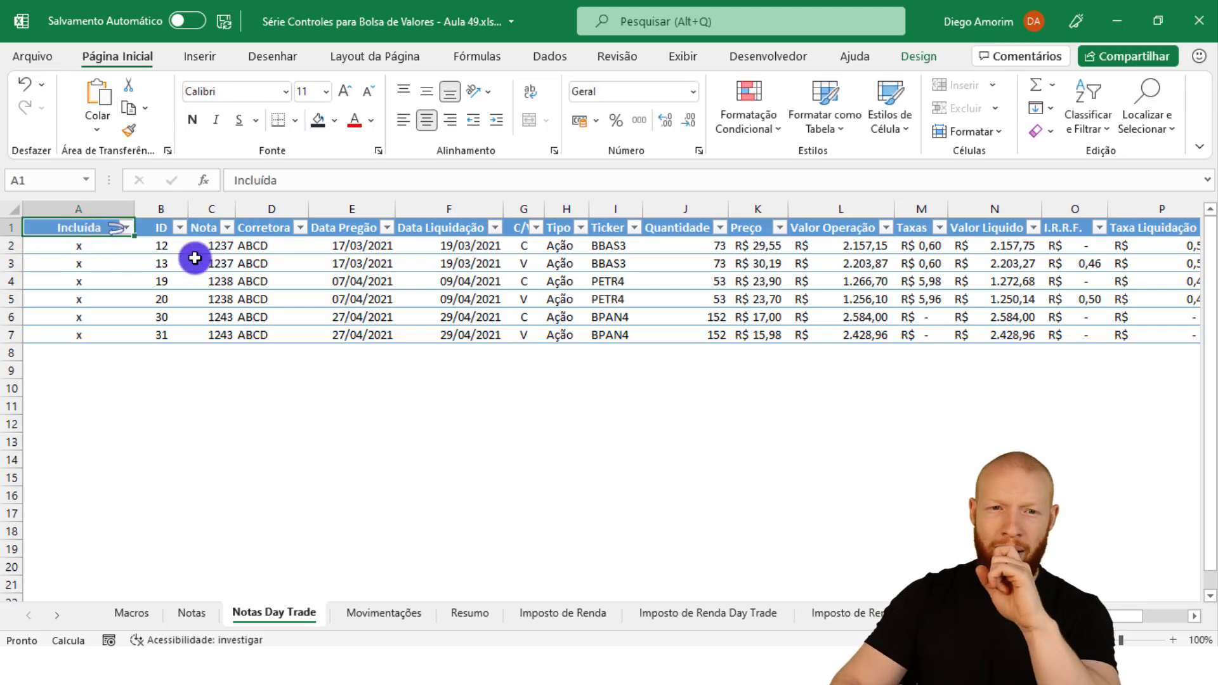
# Centre all cells on the Notas Day Trade sheet horizontally and left-align the header row
pyautogui.click(13, 208)
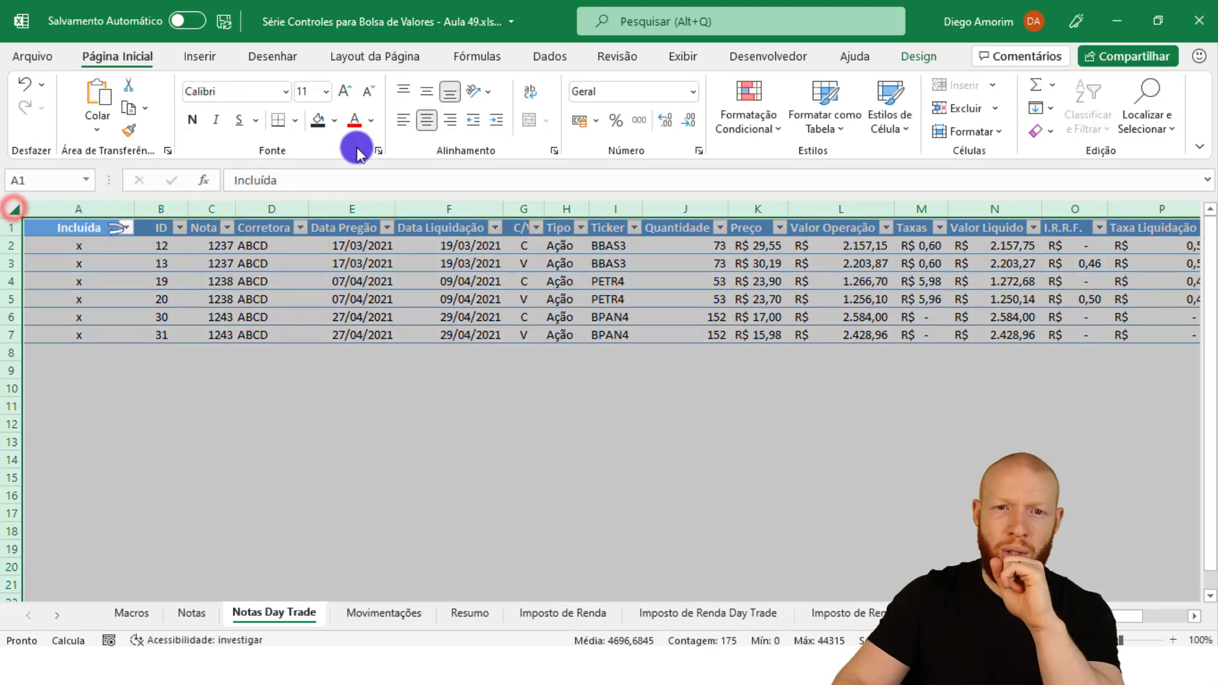
pyautogui.click(422, 122)
pyautogui.click(24, 215)
pyautogui.click(53, 236)
pyautogui.hscroll(6, 74, 237)
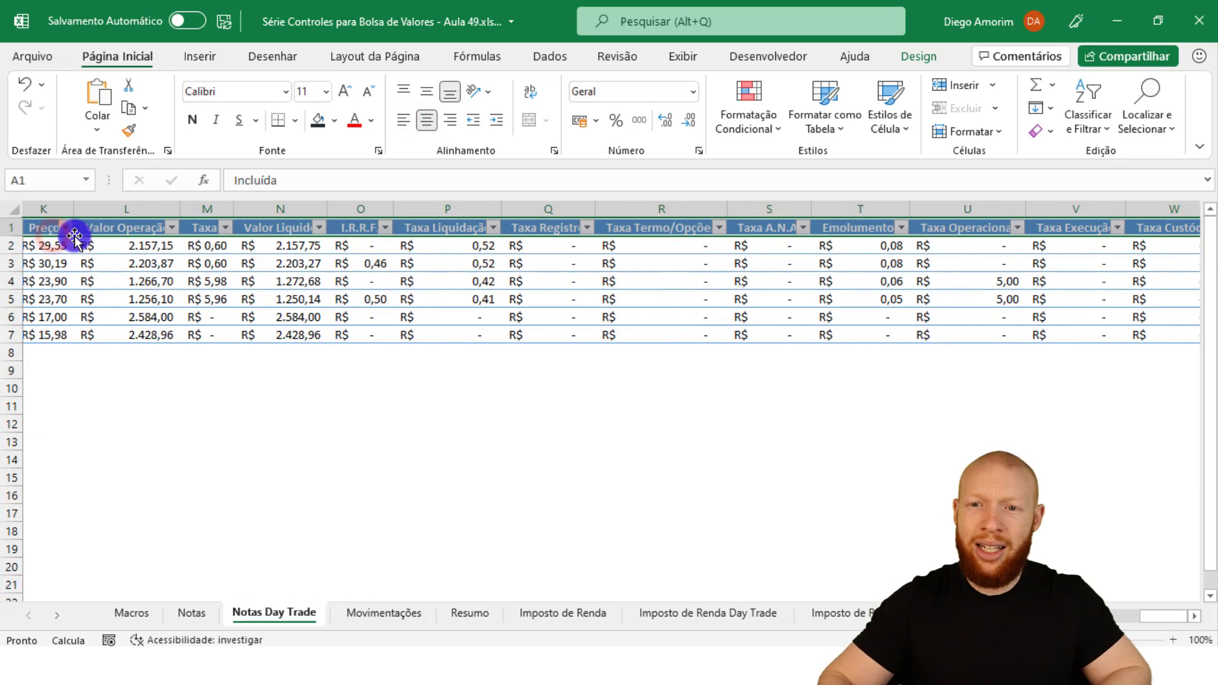
pyautogui.click(401, 124)
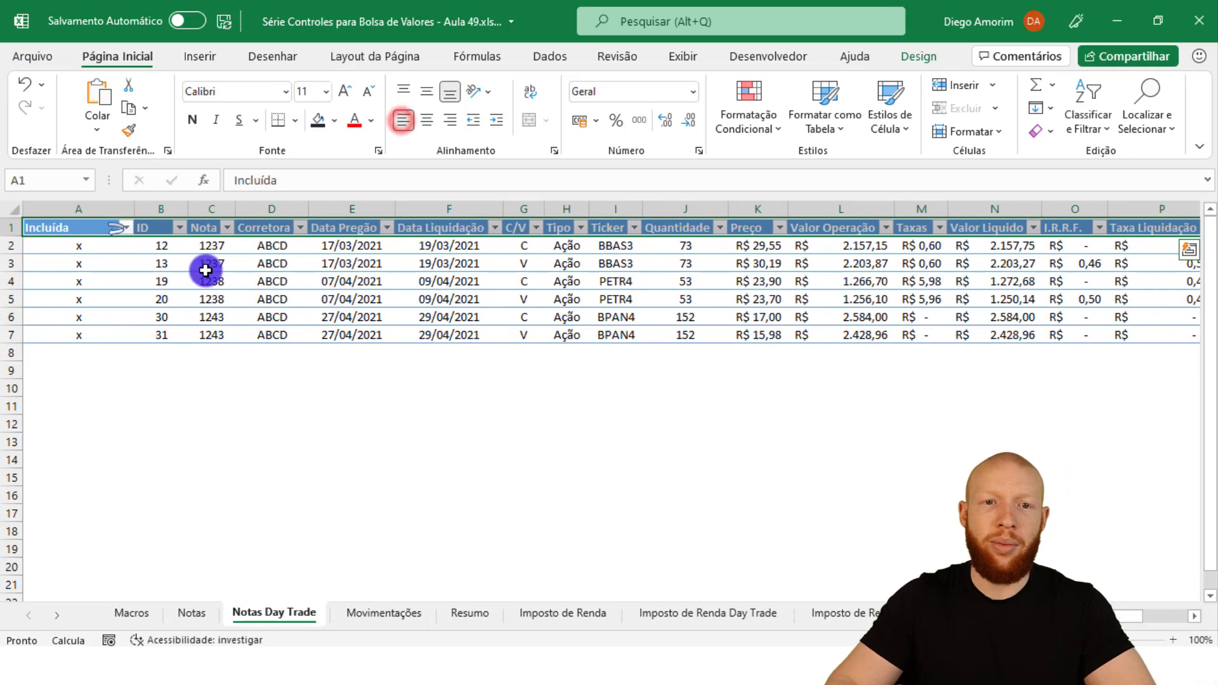
pyautogui.click(209, 264)
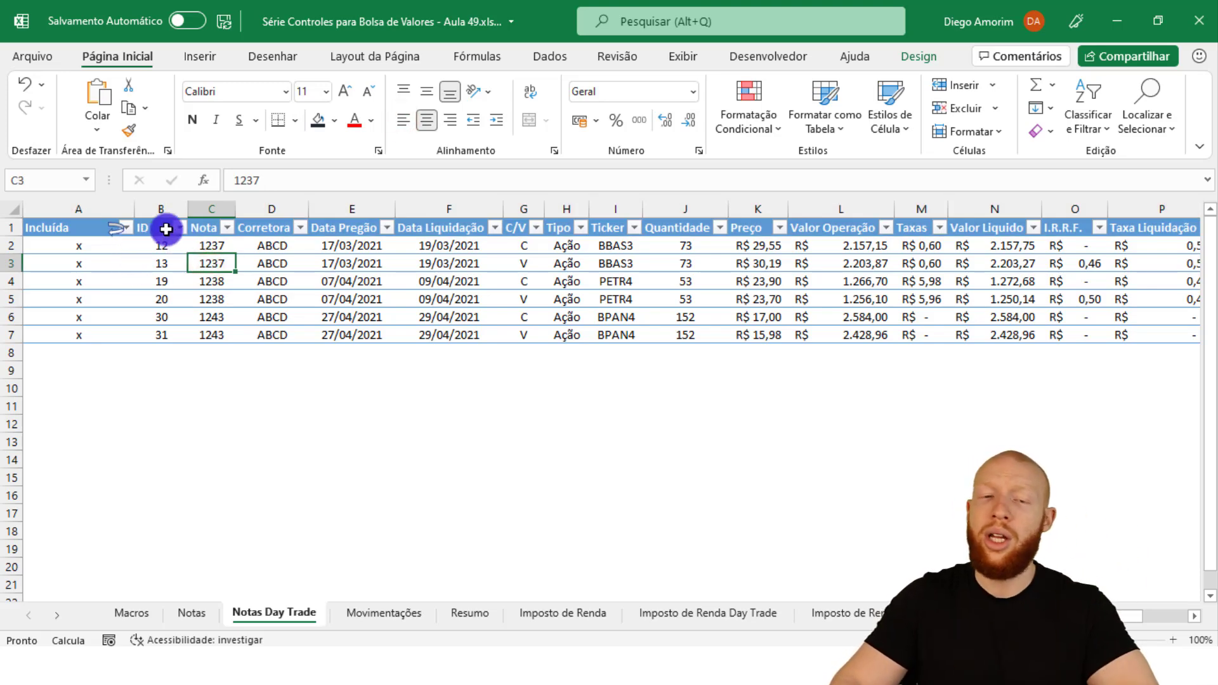
pyautogui.click(62, 279)
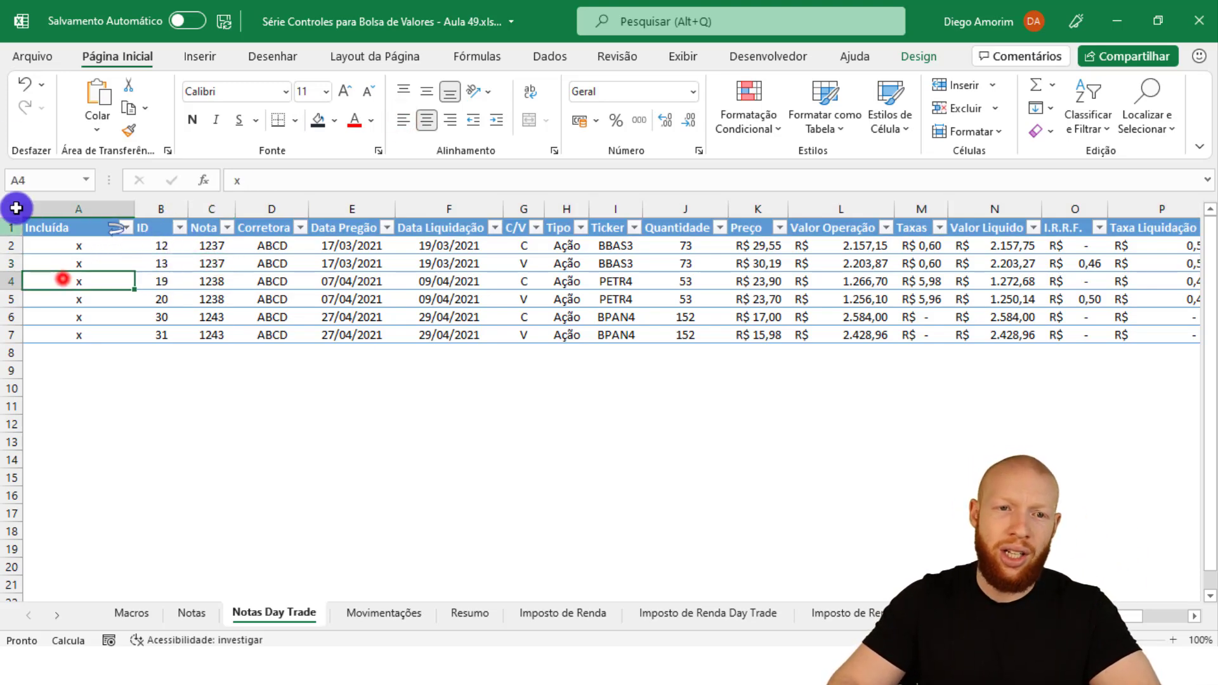
# Autofit the width of all columns on the Notas Day Trade sheet
pyautogui.click(12, 215)
pyautogui.doubleClick(190, 210)
pyautogui.click(91, 285)
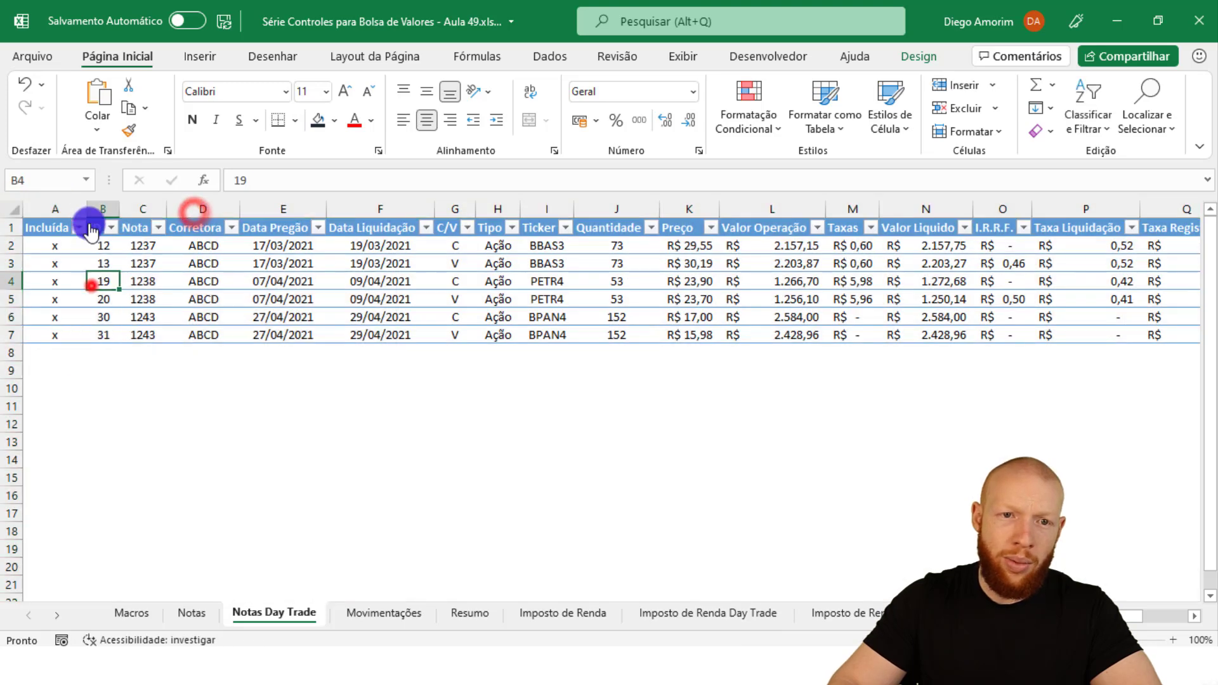
# Place the linked arrow directly beside the Incluída text, widening column A to reach it and narrowing the column to fit
pyautogui.moveTo(92, 204); pyautogui.dragTo(146, 205)
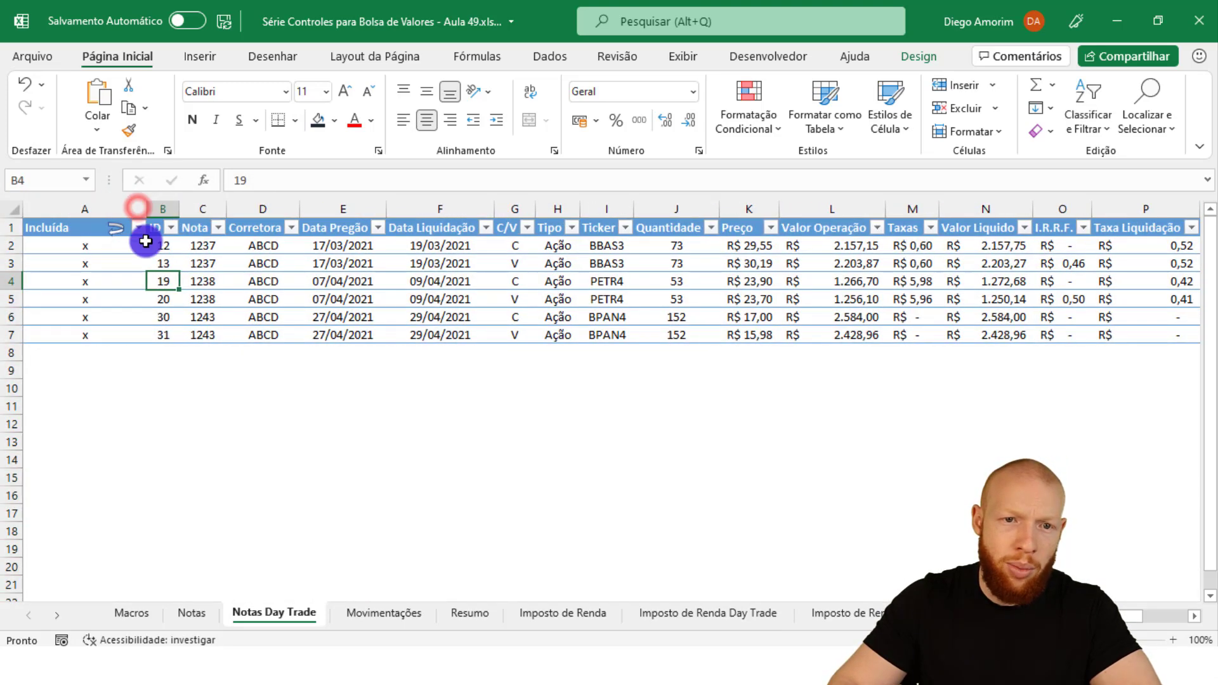
pyautogui.click(118, 245)
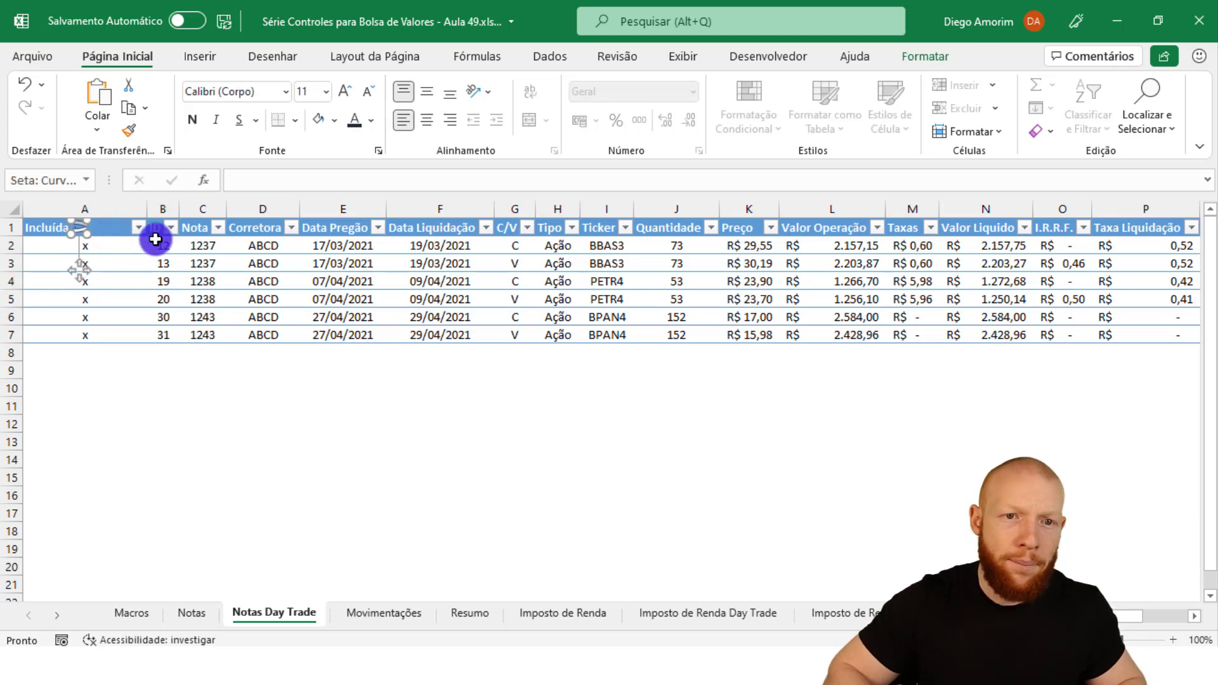
pyautogui.click(158, 281)
pyautogui.moveTo(149, 208); pyautogui.dragTo(114, 207)
pyautogui.click(185, 315)
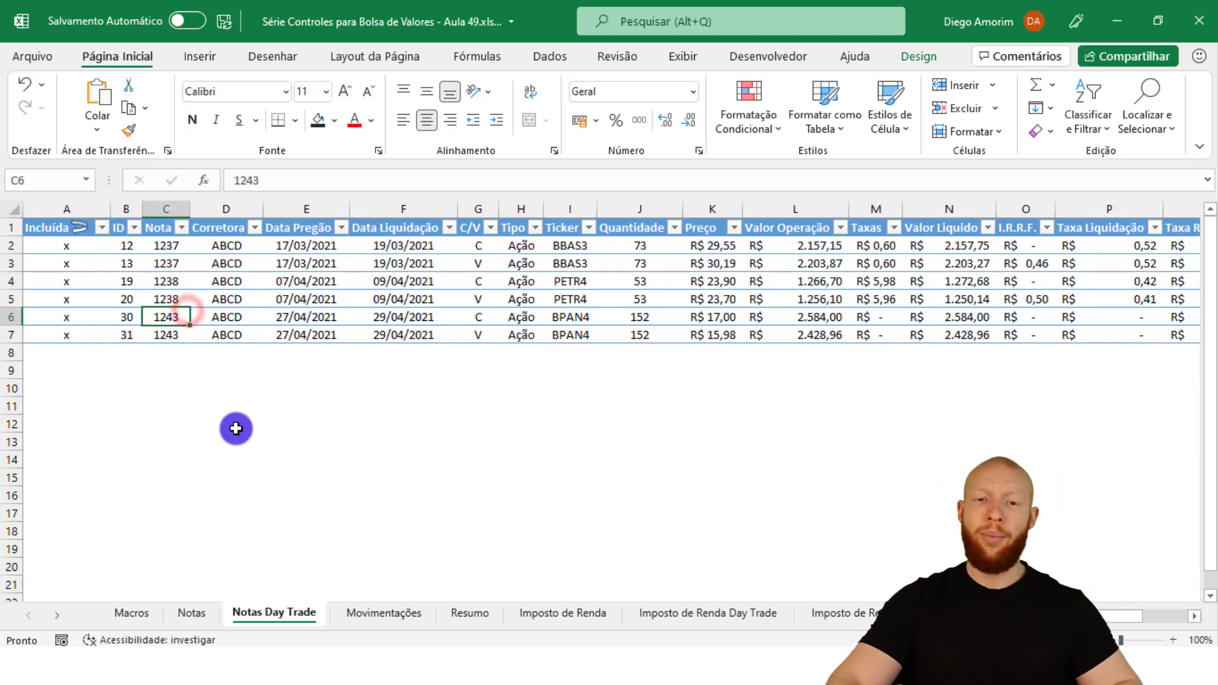
# Save the workbook, centre all cells on the Notas sheet horizontally, and left-align its header row
pyautogui.click(191, 611)
pyautogui.hotkey('ctrl', 's')
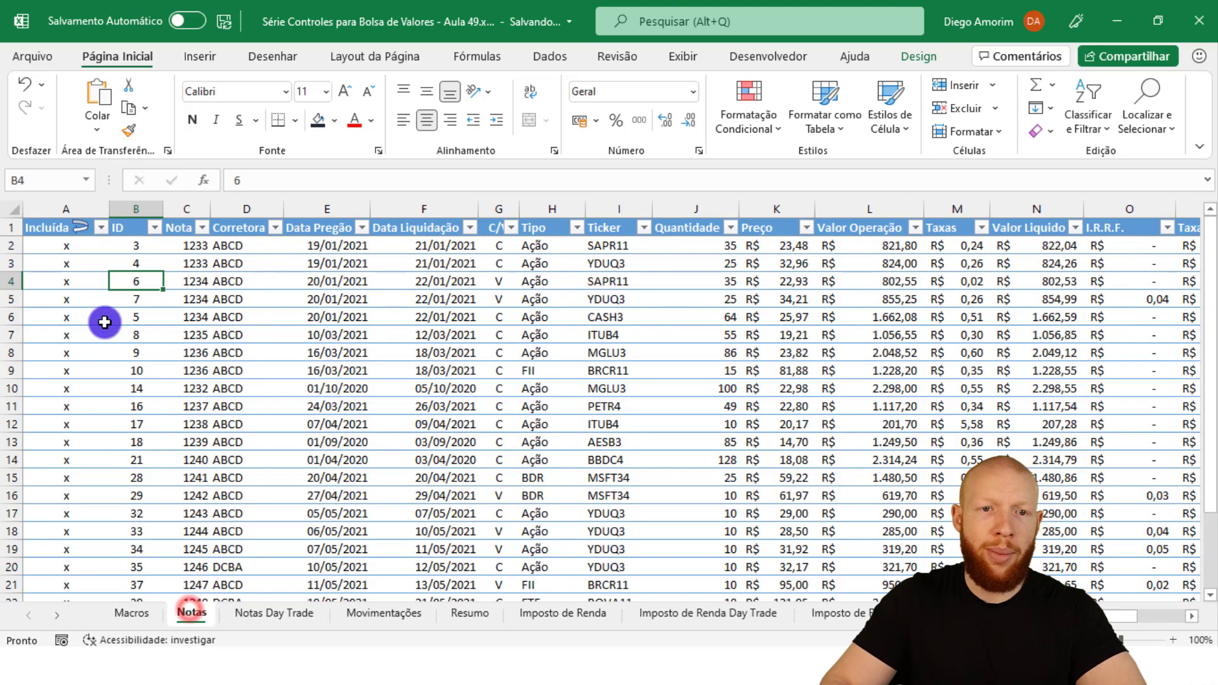
pyautogui.click(14, 211)
pyautogui.click(429, 120)
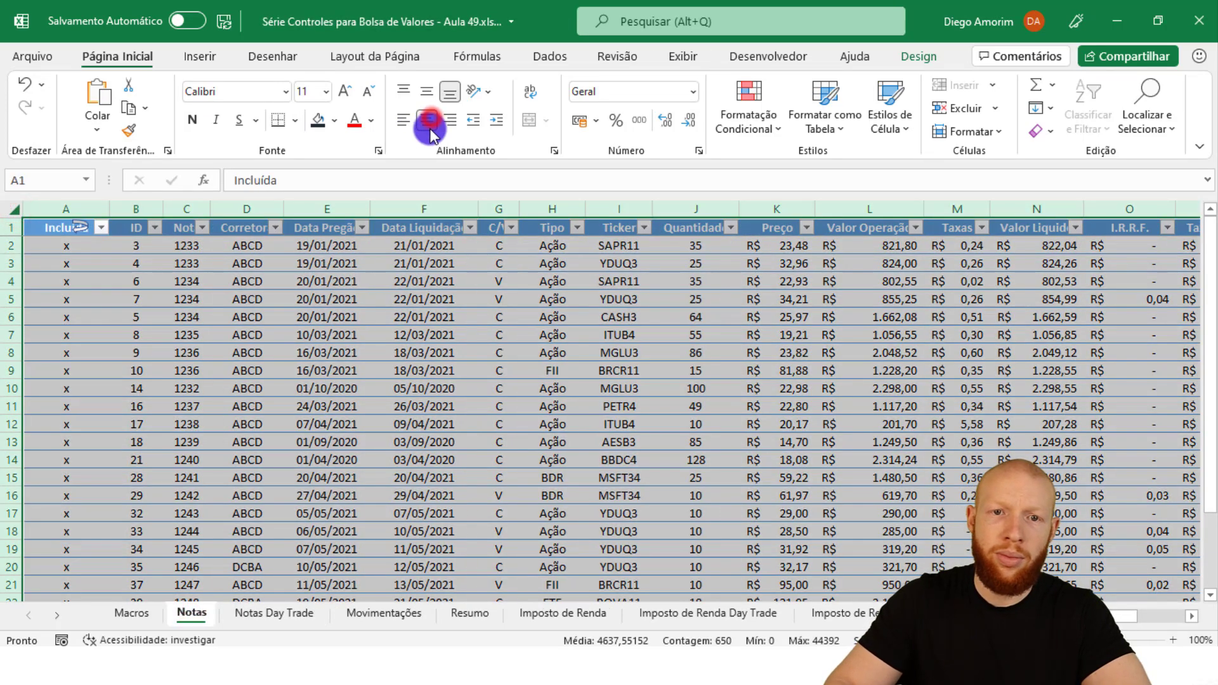
pyautogui.click(36, 226)
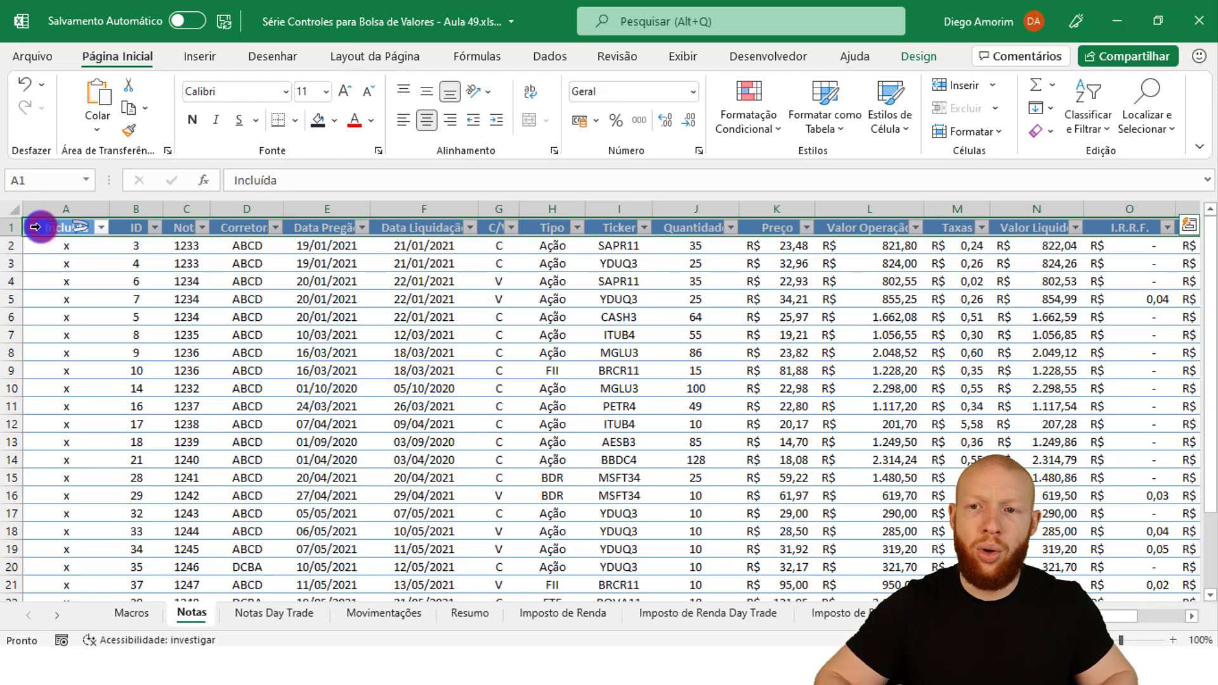
pyautogui.click(404, 119)
pyautogui.click(185, 293)
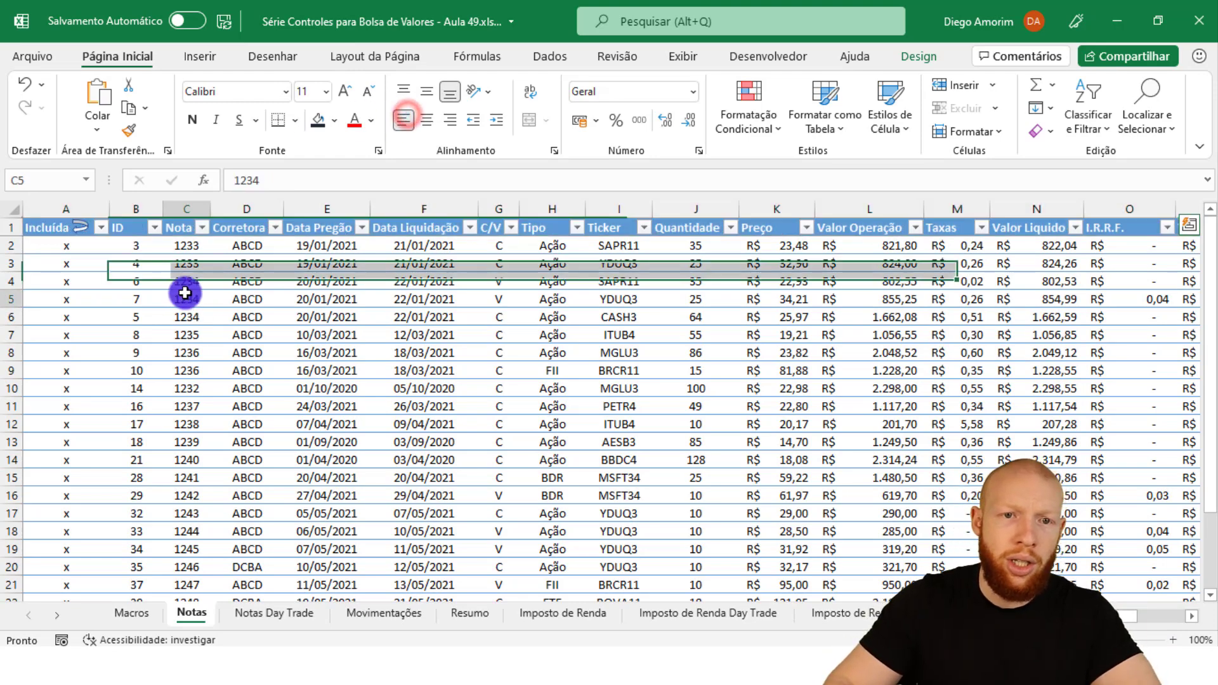
# Autofit the columns of the Notas table from ID through Outros and return to the start of the sheet
pyautogui.click(141, 208)
pyautogui.hotkey('ctrl', 'shift', 'Right')
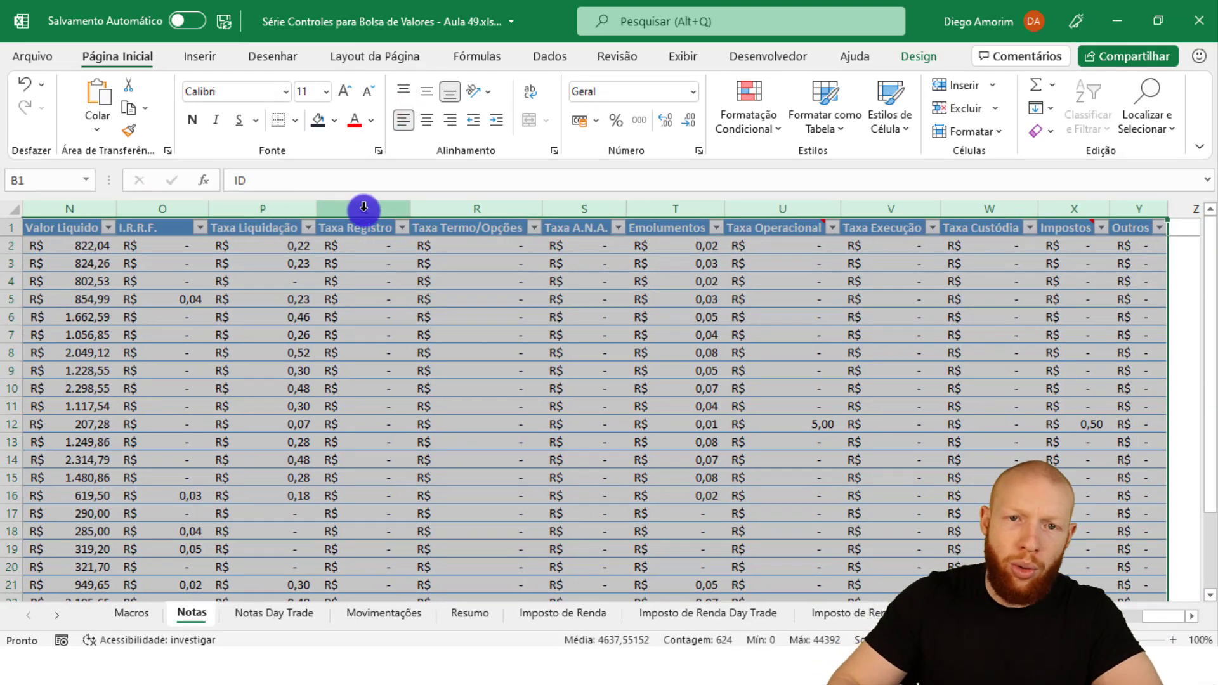
pyautogui.doubleClick(413, 209)
pyautogui.click(378, 278)
pyautogui.hotkey('ctrl', 'Home')
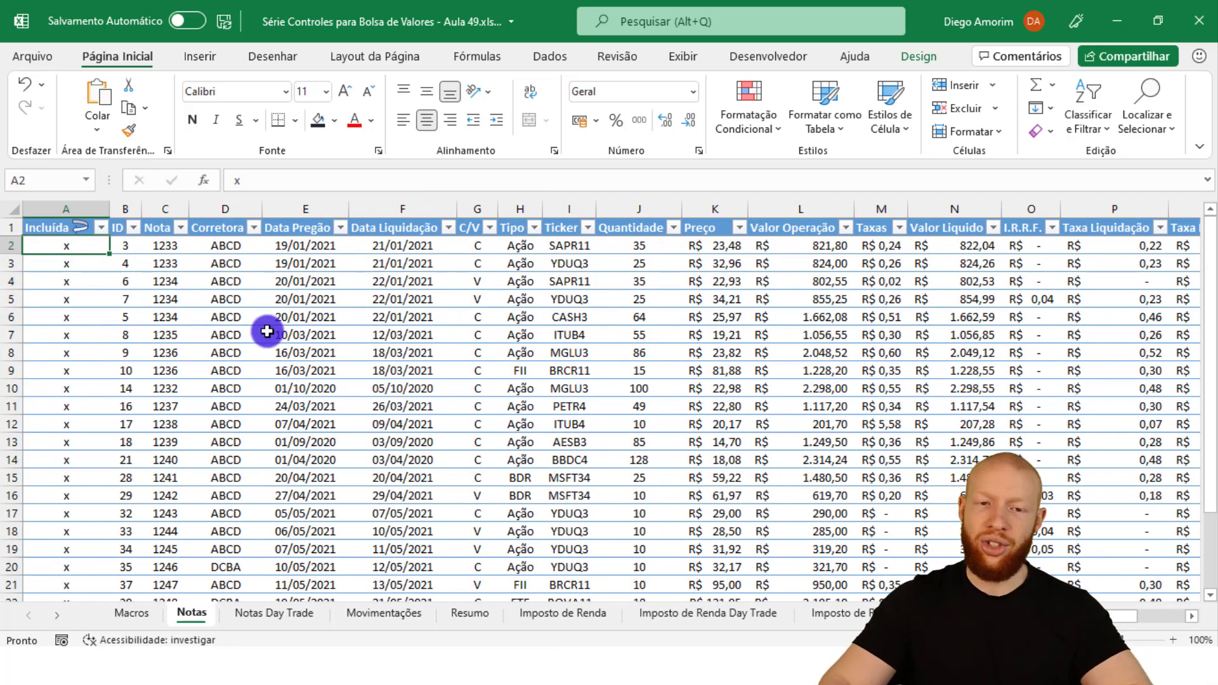
# Test the return arrows on Notas, Notas Day Trade and Movimentações together with the Macros sheet's navigation buttons, ending on Macros
pyautogui.click(83, 223)
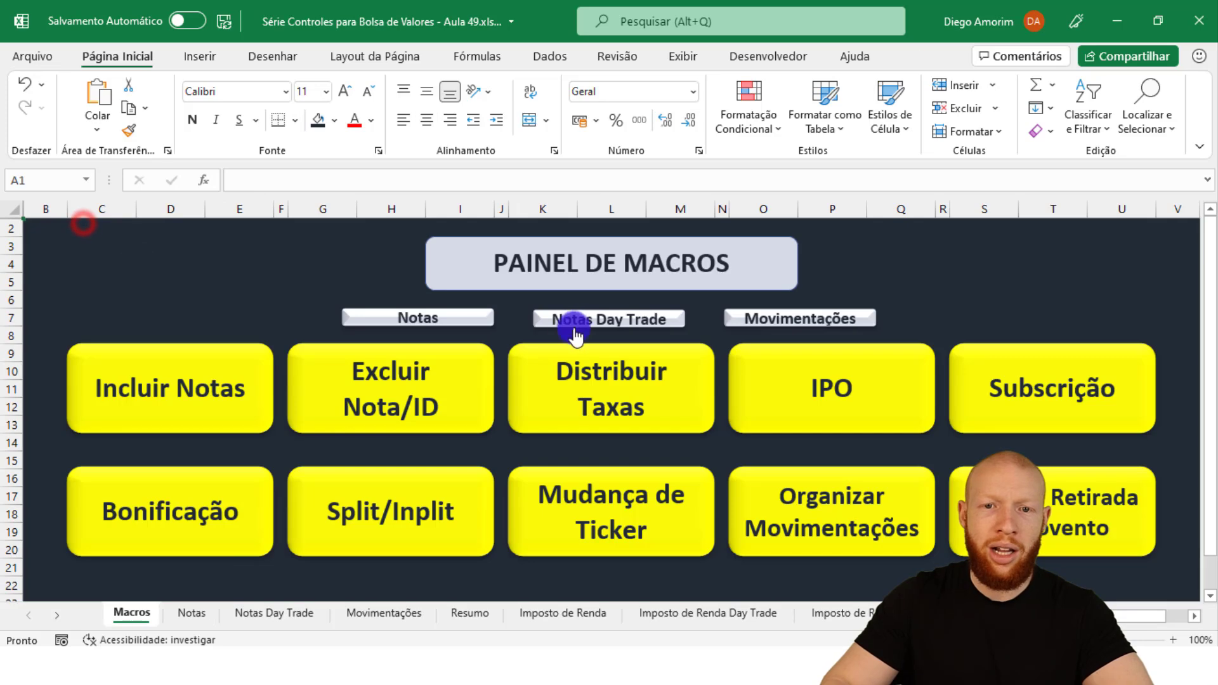
pyautogui.click(594, 321)
pyautogui.click(86, 226)
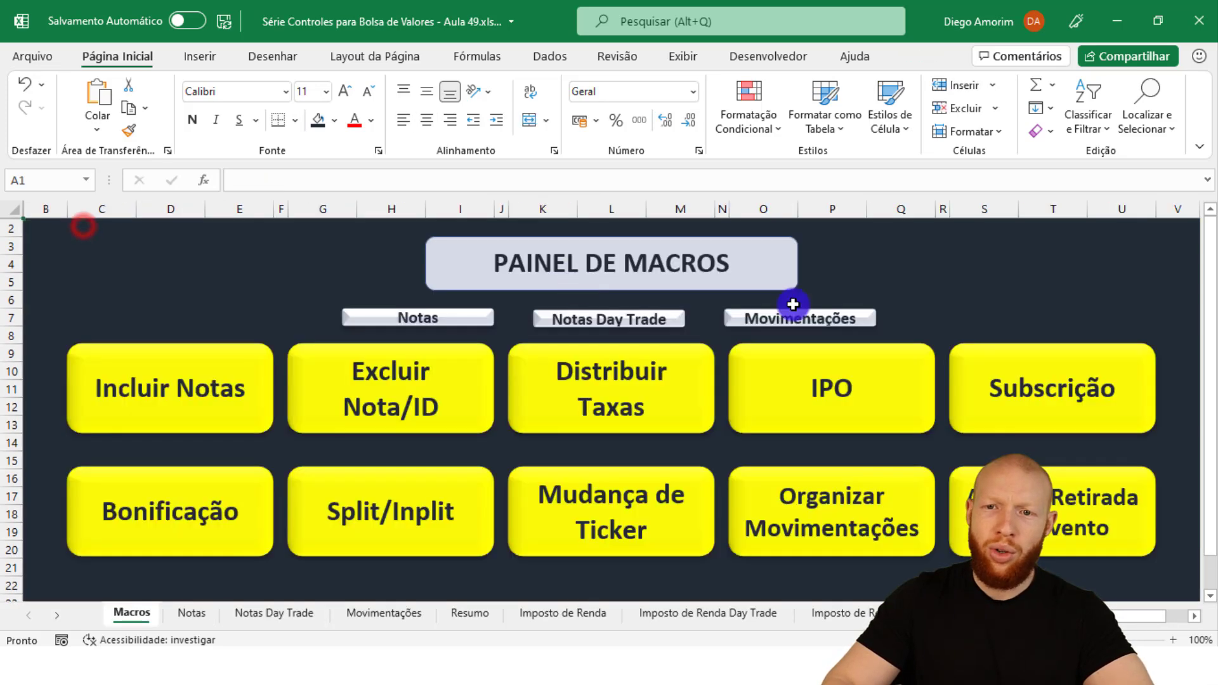
pyautogui.click(799, 312)
pyautogui.click(153, 229)
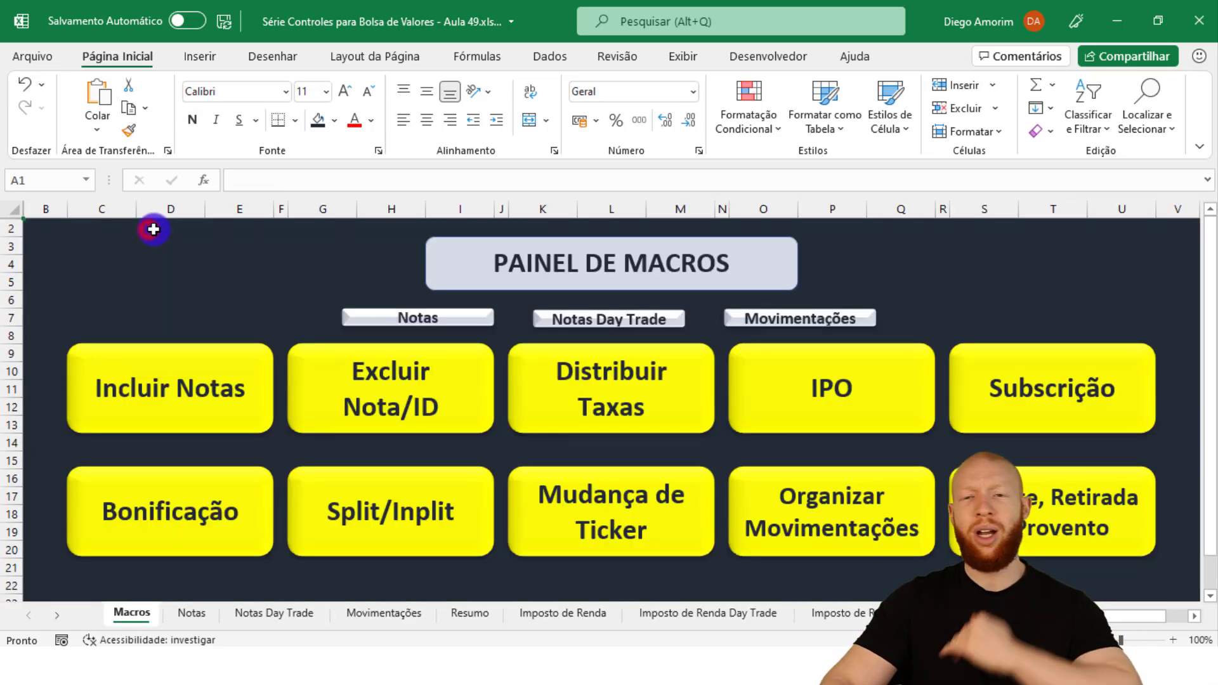
pyautogui.click(202, 298)
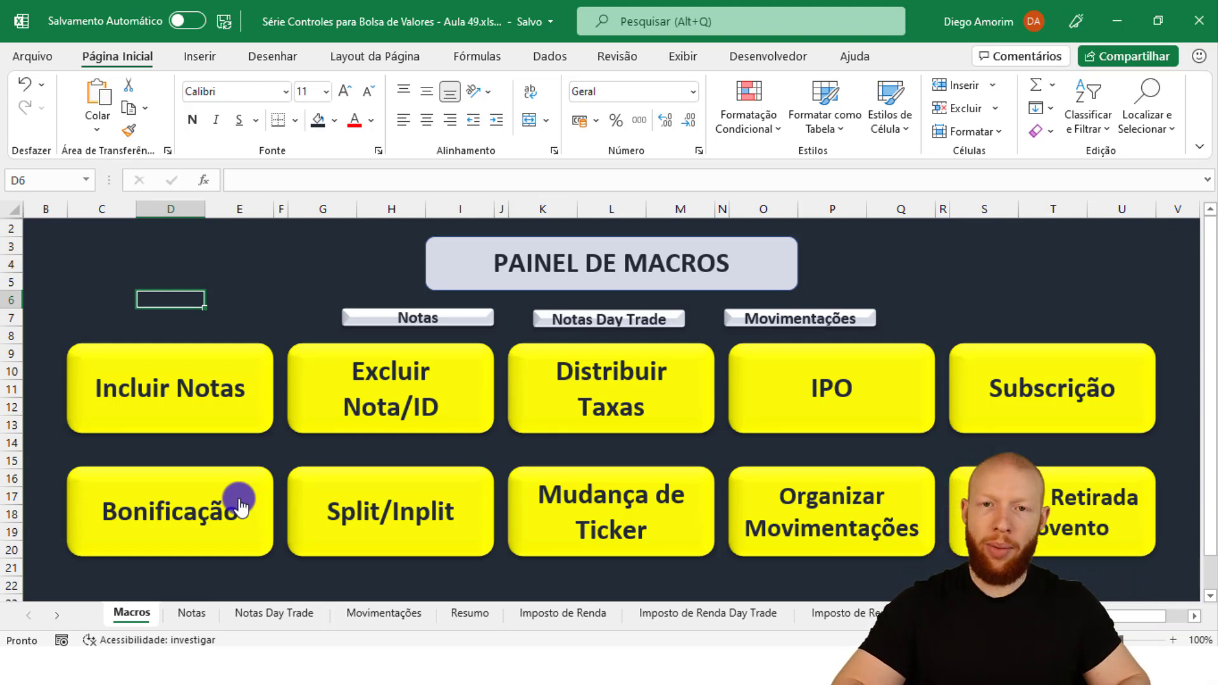
# In the Visual Basic editor, add MsgBox "Finalizou!" before End Sub of the preenchendo_taxas macro in the AbaNotas module
pyautogui.hotkey('alt', 'F11')
pyautogui.moveTo(1211, 227); pyautogui.dragTo(1209, 120)
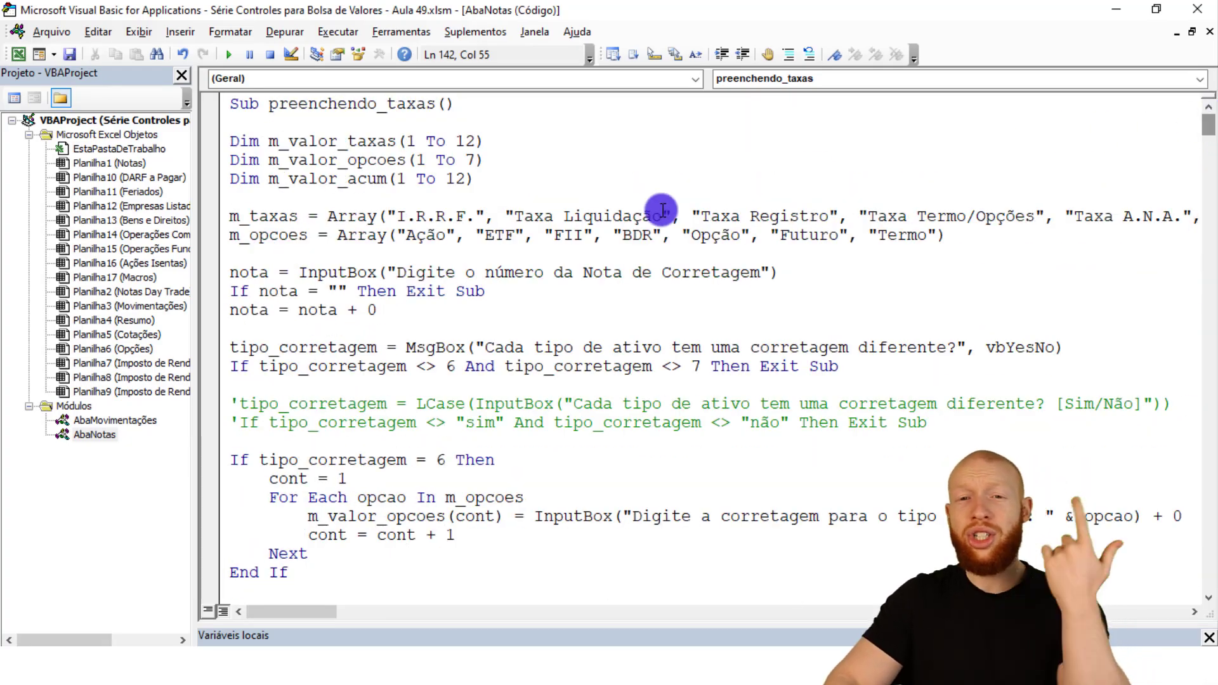
pyautogui.moveTo(1208, 127); pyautogui.dragTo(1211, 285)
pyautogui.click(467, 193)
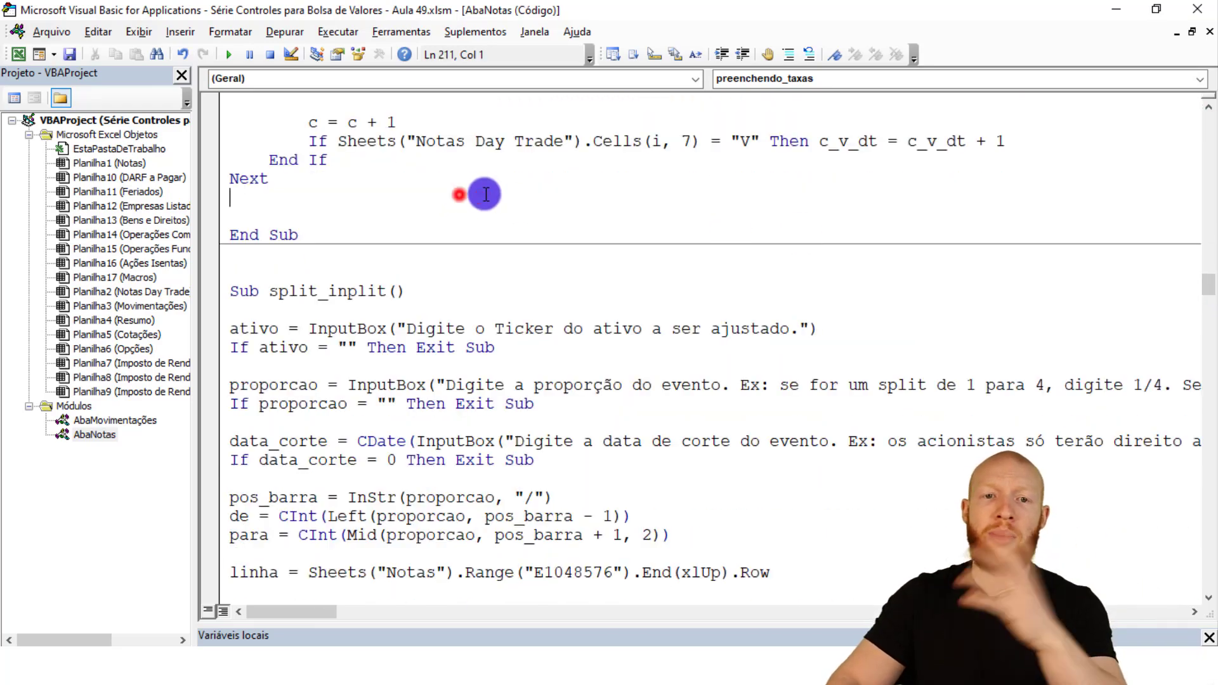
pyautogui.press('Return')
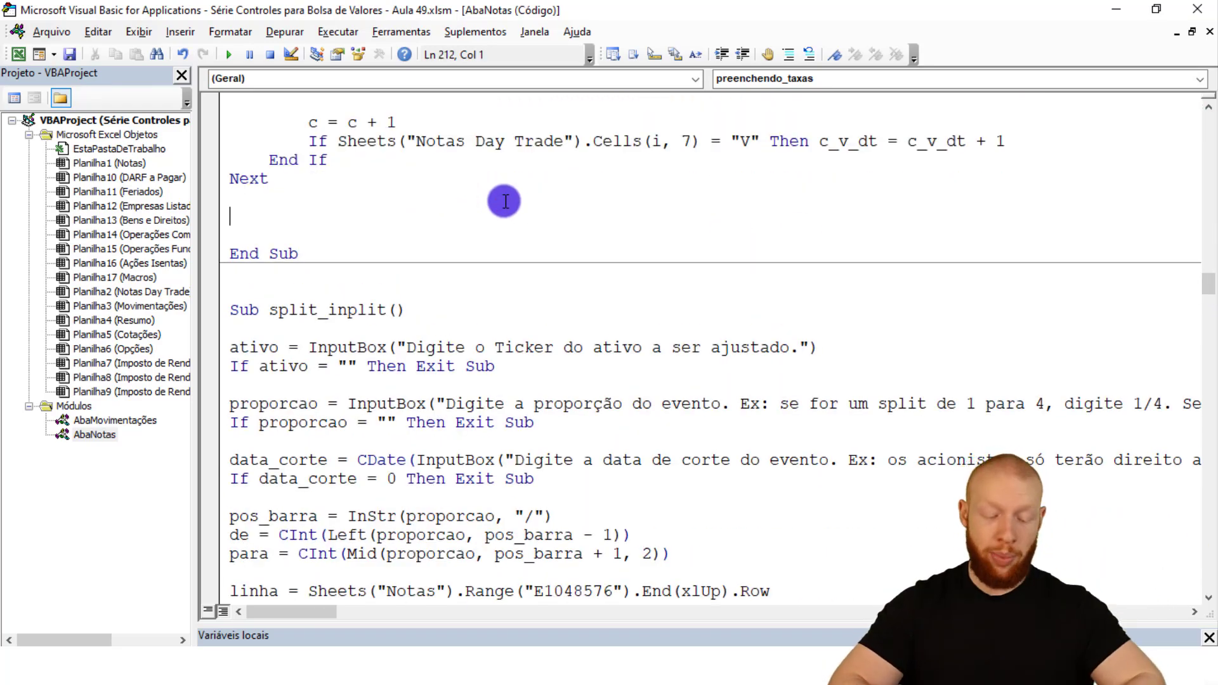
pyautogui.write('msgbox ')
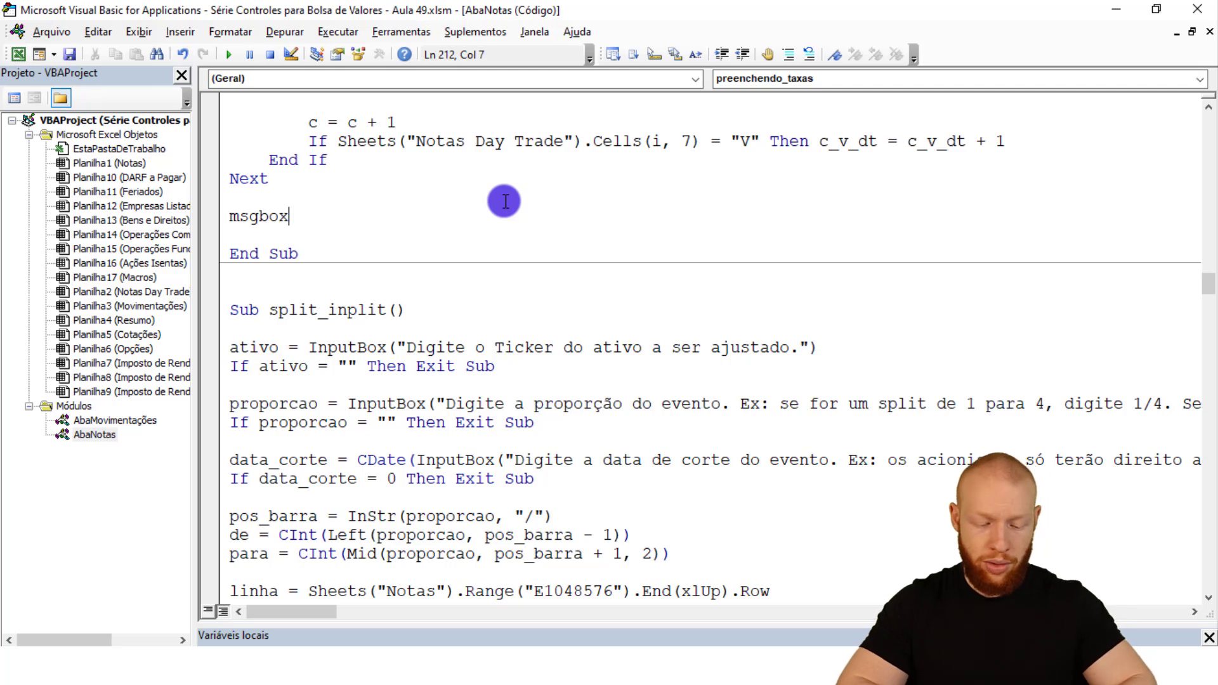
pyautogui.write('"Finalizou!"')
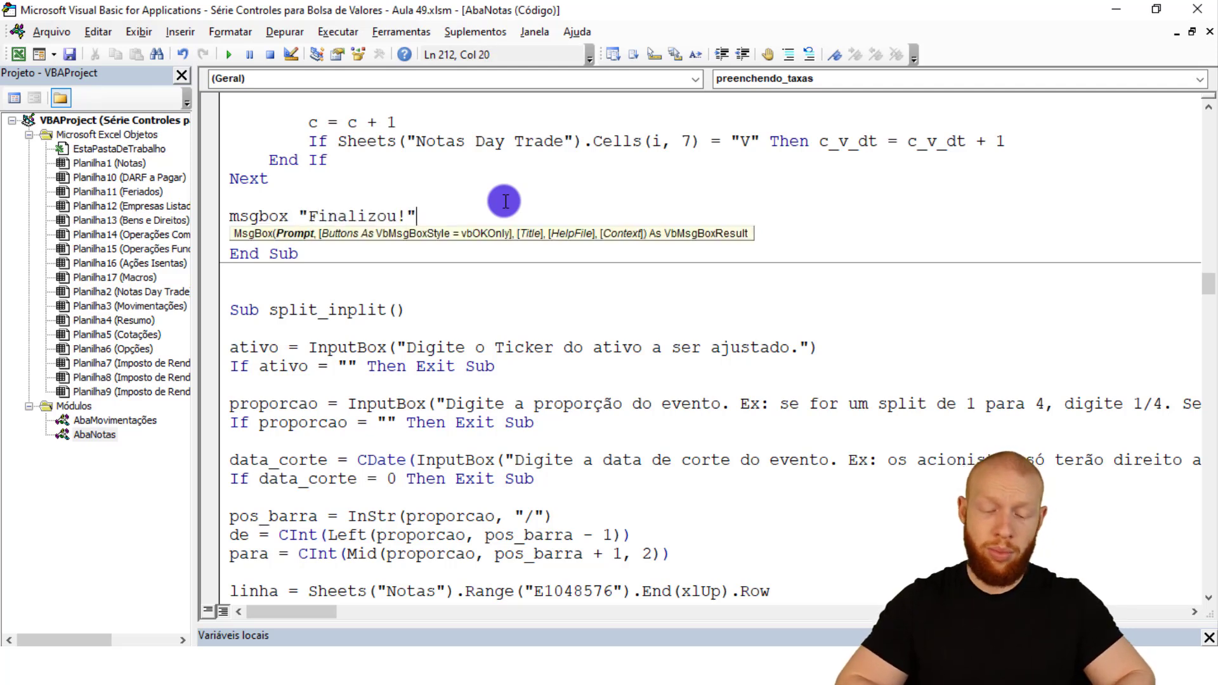
pyautogui.click(526, 159)
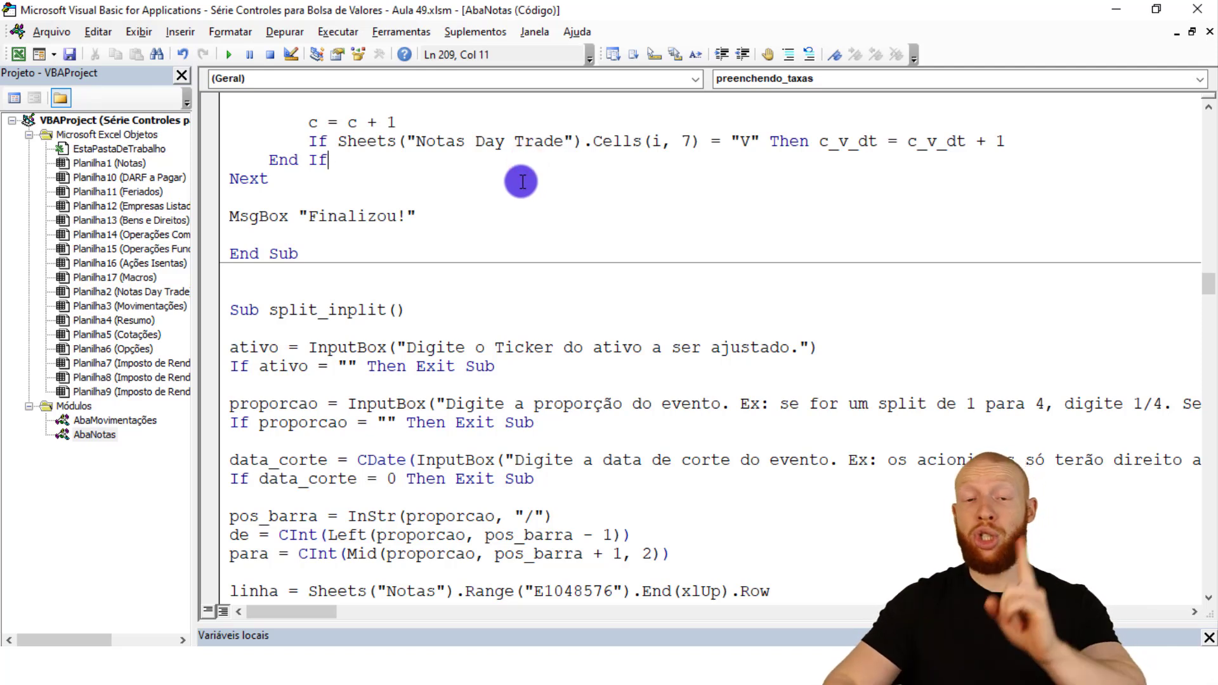
# Copy the MsgBox "Finalizou!" line to the end of the split_inplit_v2 macro, separated by blank lines before End Sub
pyautogui.click(445, 215)
pyautogui.hotkey('shift', 'Home')
pyautogui.hotkey('ctrl', 'c')
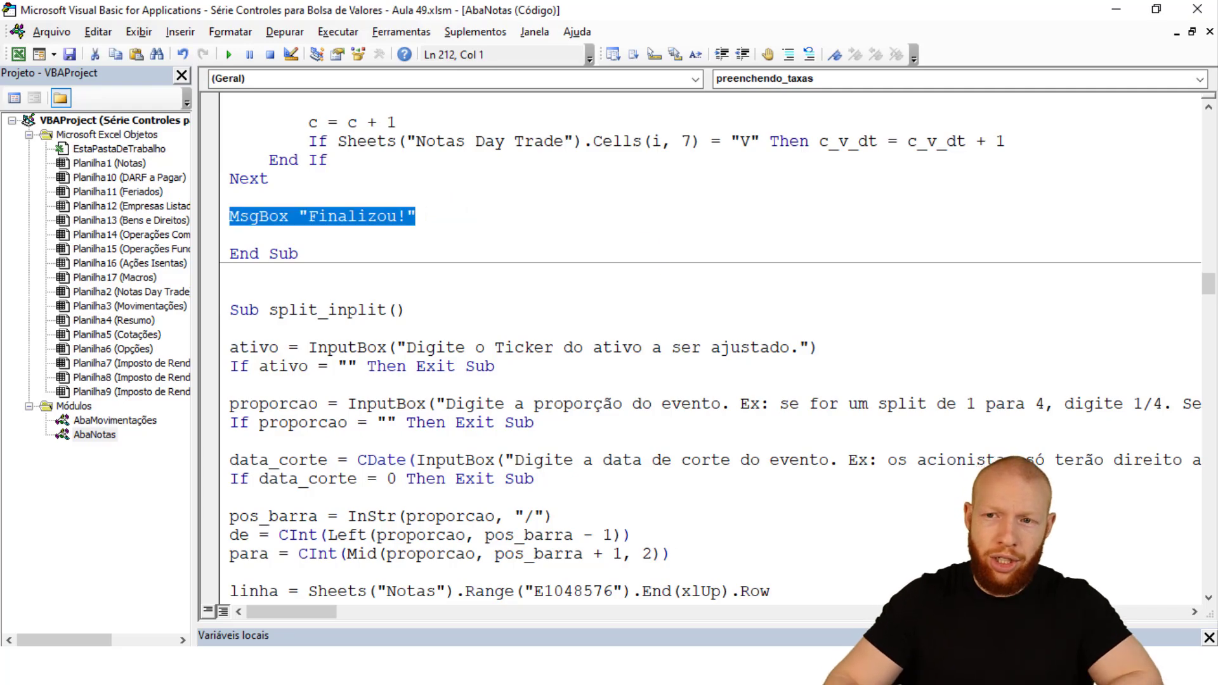
pyautogui.moveTo(1208, 285); pyautogui.dragTo(1209, 292)
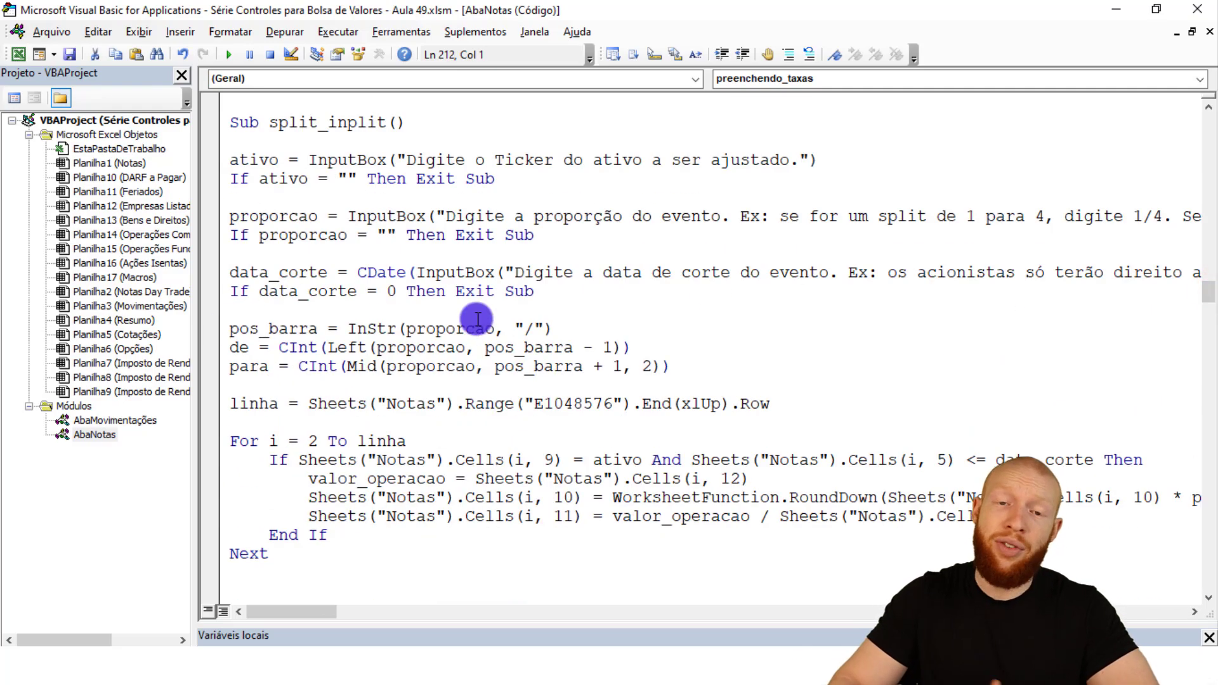
pyautogui.scroll(-15, 476, 322)
pyautogui.scroll(-6, 449, 322)
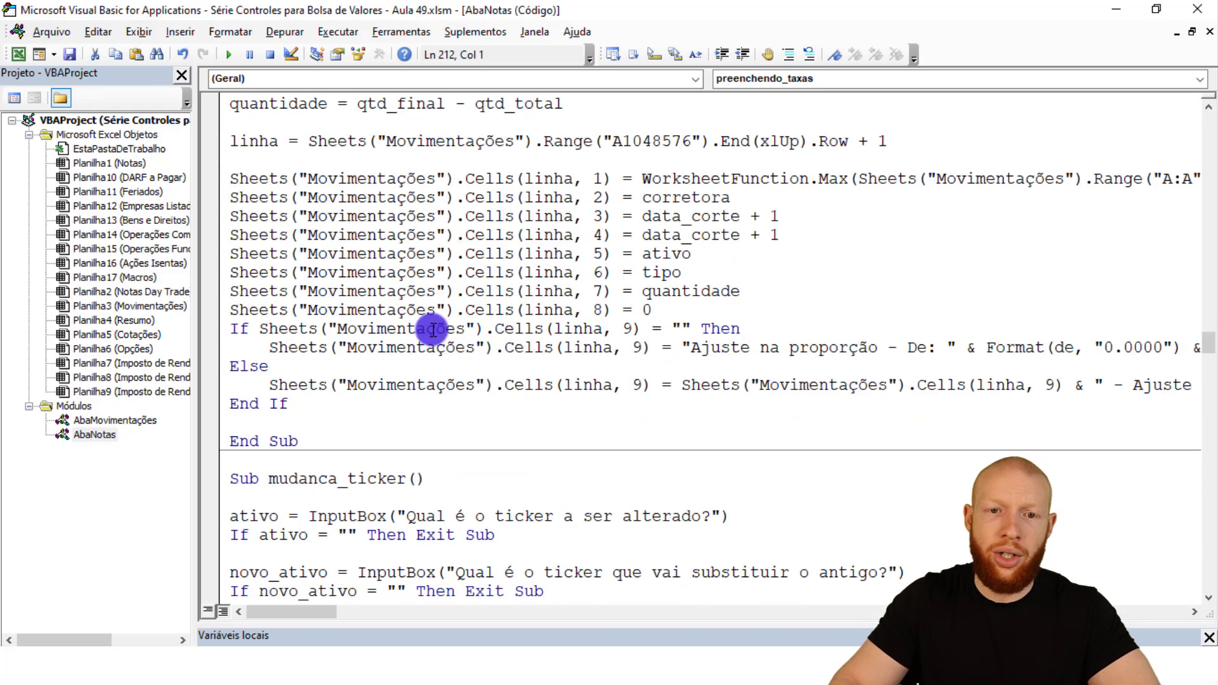
pyautogui.click(340, 421)
pyautogui.press('Return')
pyautogui.press('Return')
pyautogui.press('Up')
pyautogui.hotkey('ctrl', 'v')
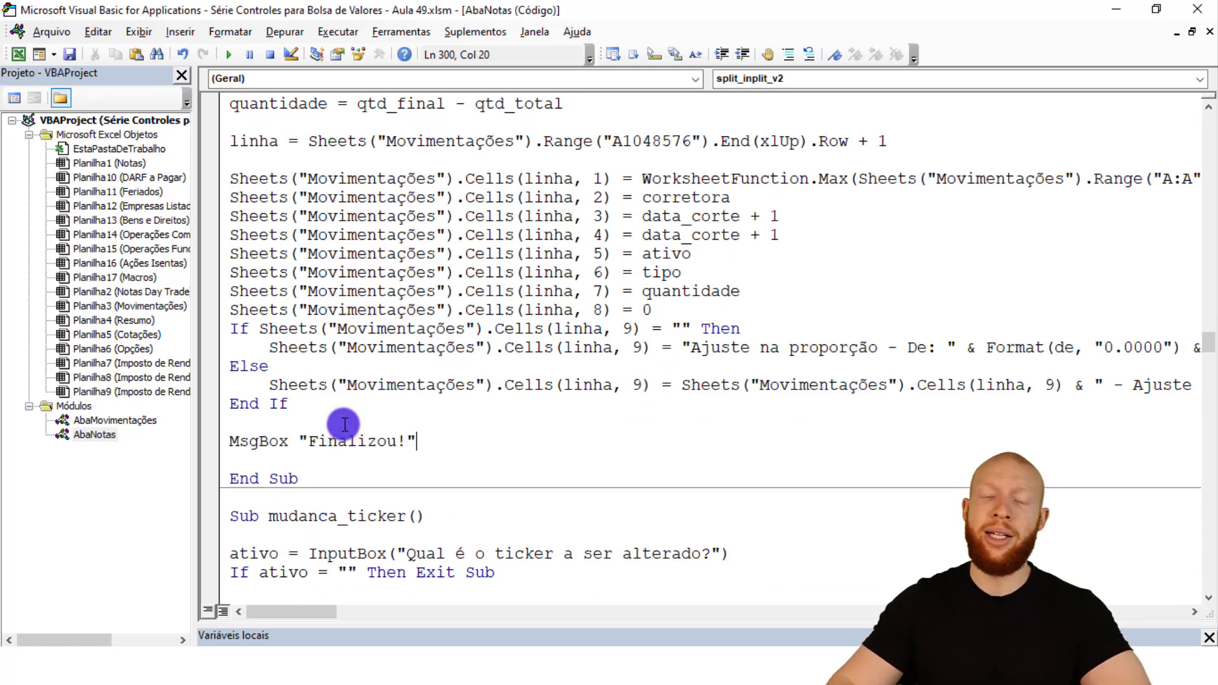
# In the AbaMovimentações module, correct the subscricao macro's first question to "Você quer incluir a data de liquidação?" and return to the workbook
pyautogui.doubleClick(132, 419)
pyautogui.moveTo(1208, 114); pyautogui.dragTo(1206, 320)
pyautogui.moveTo(414, 253); pyautogui.dragTo(700, 253)
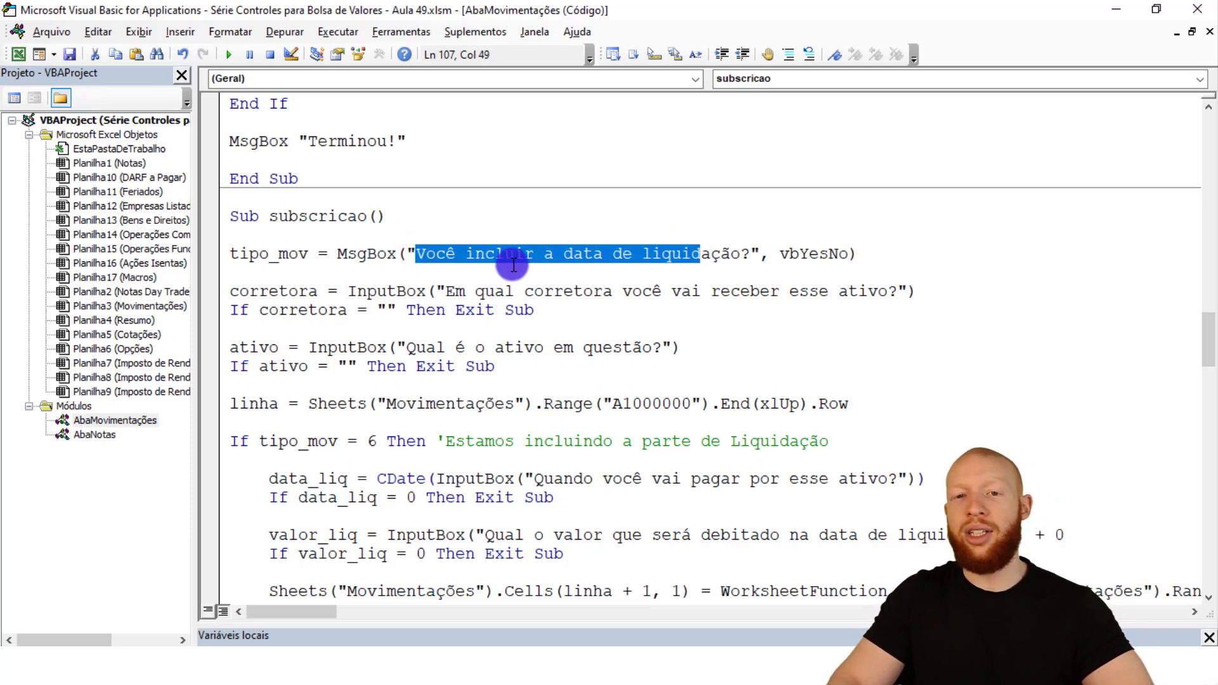
pyautogui.click(467, 255)
pyautogui.write('quer')
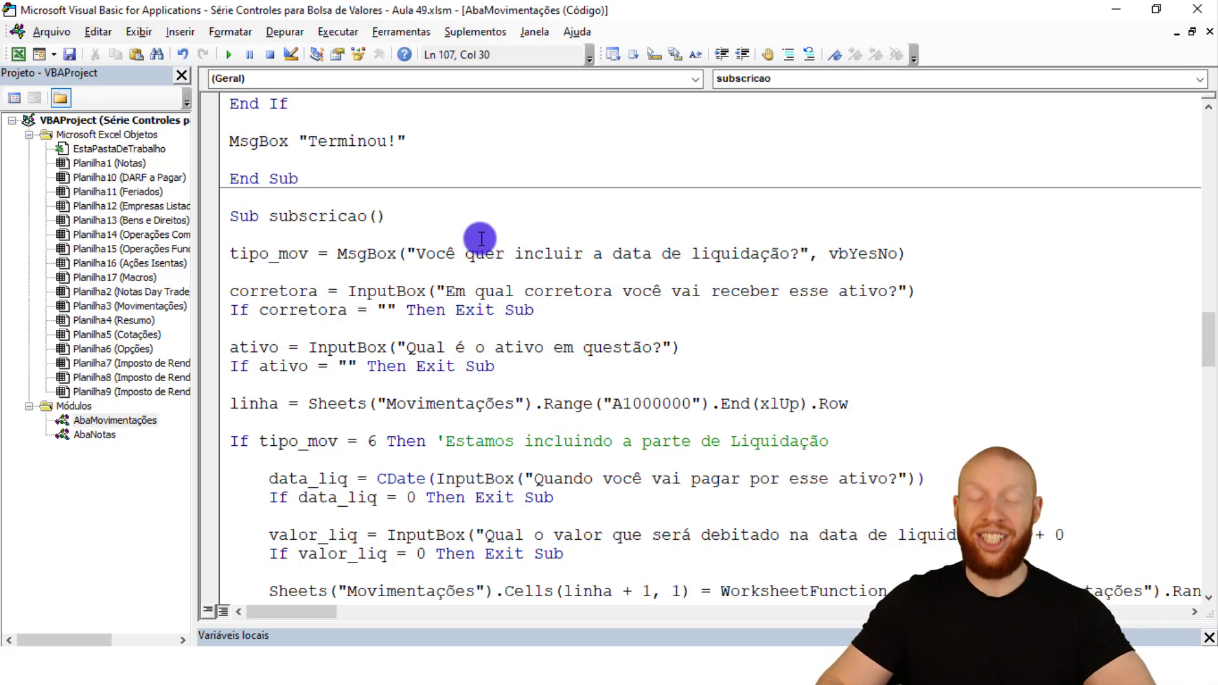
pyautogui.click(1117, 8)
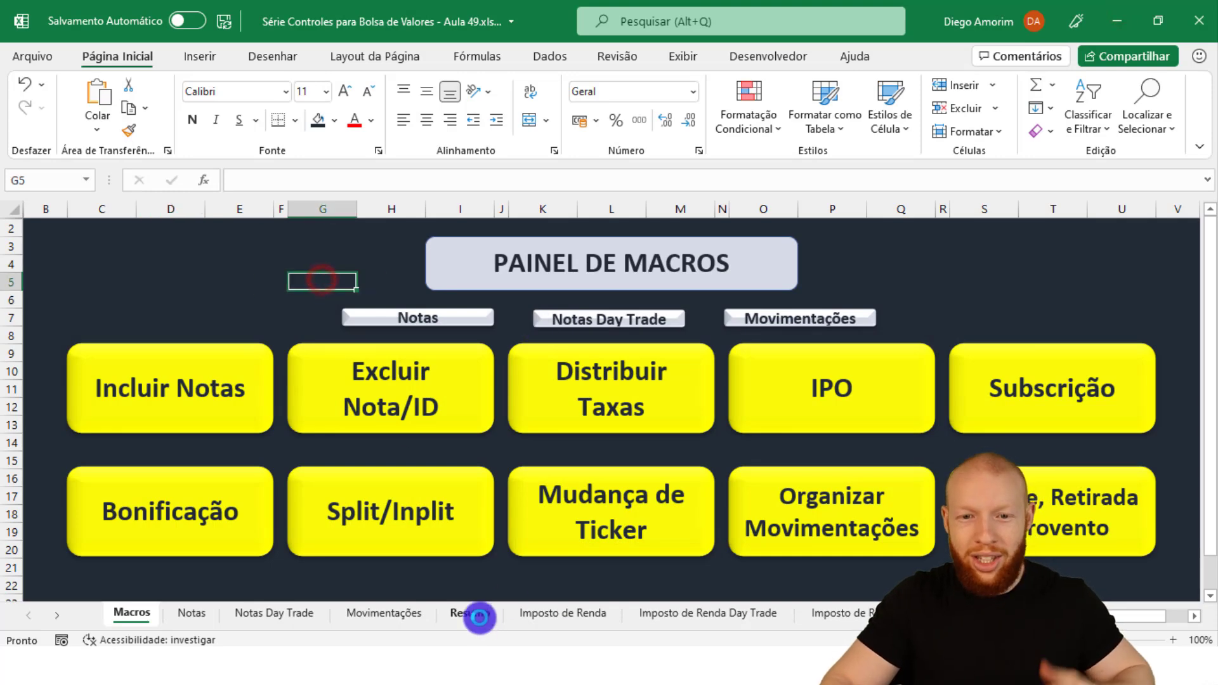
# Review the Resumo sheet's portfolio charts by expanding and collapsing their grouped columns, and revisit the Macros and Notas sheets
pyautogui.click(477, 615)
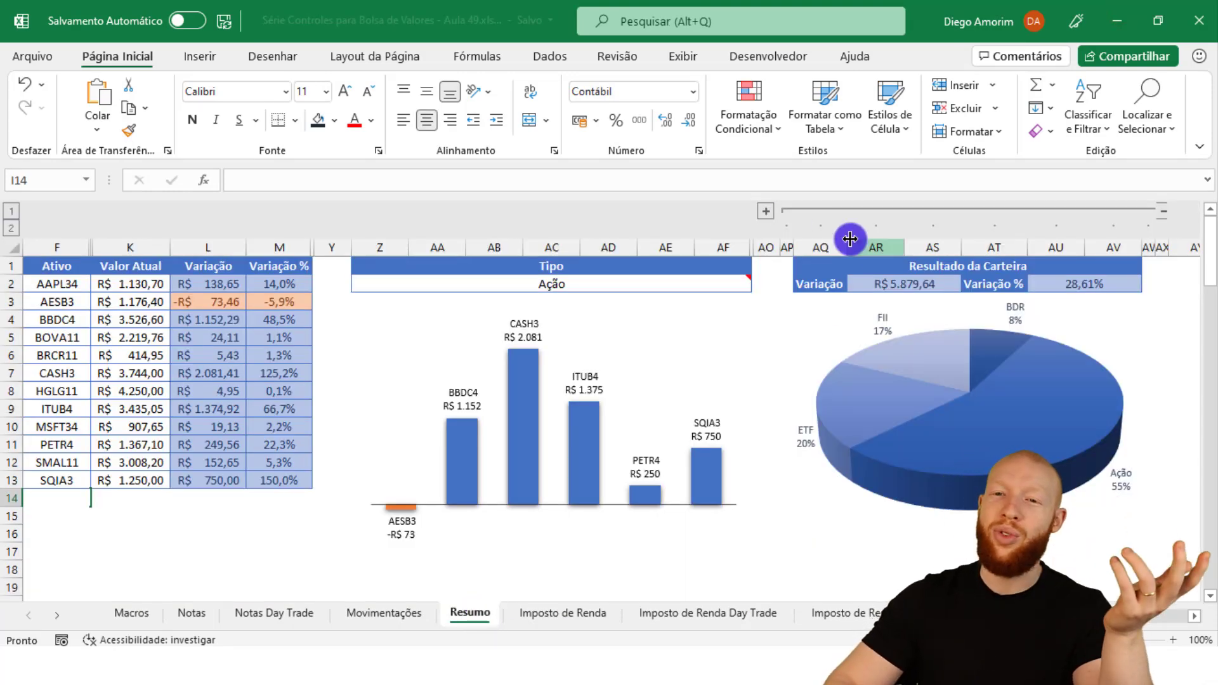
pyautogui.click(765, 211)
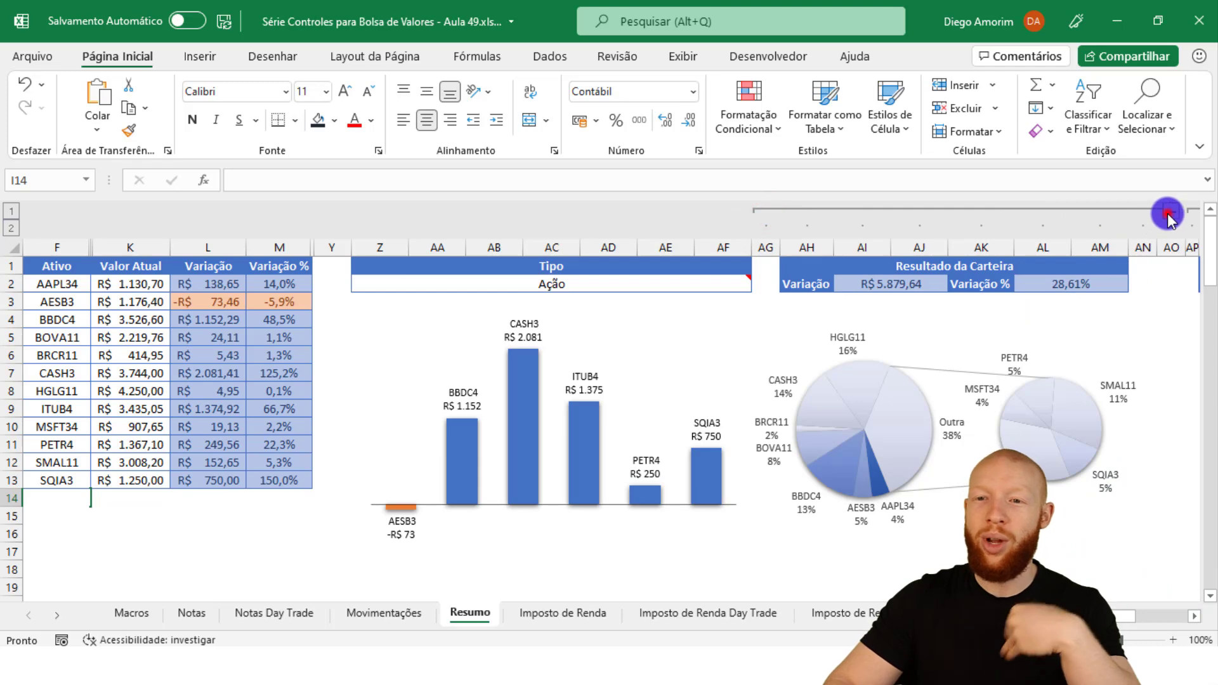
pyautogui.click(1163, 211)
pyautogui.click(132, 613)
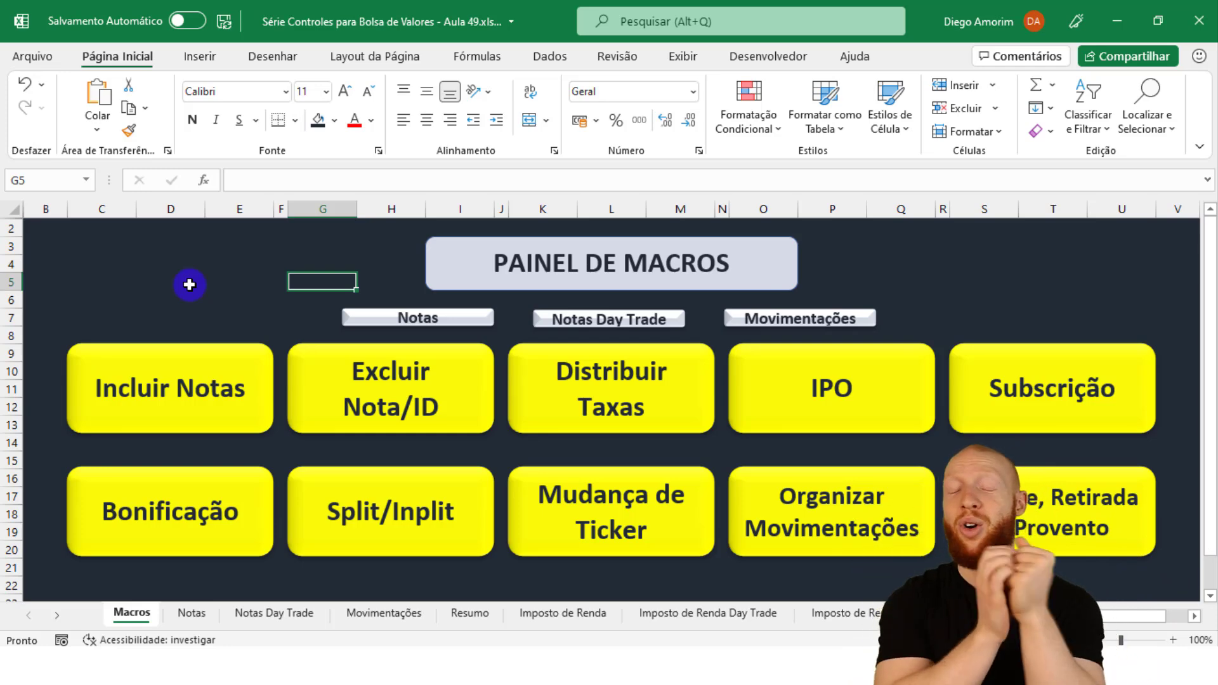
pyautogui.click(193, 613)
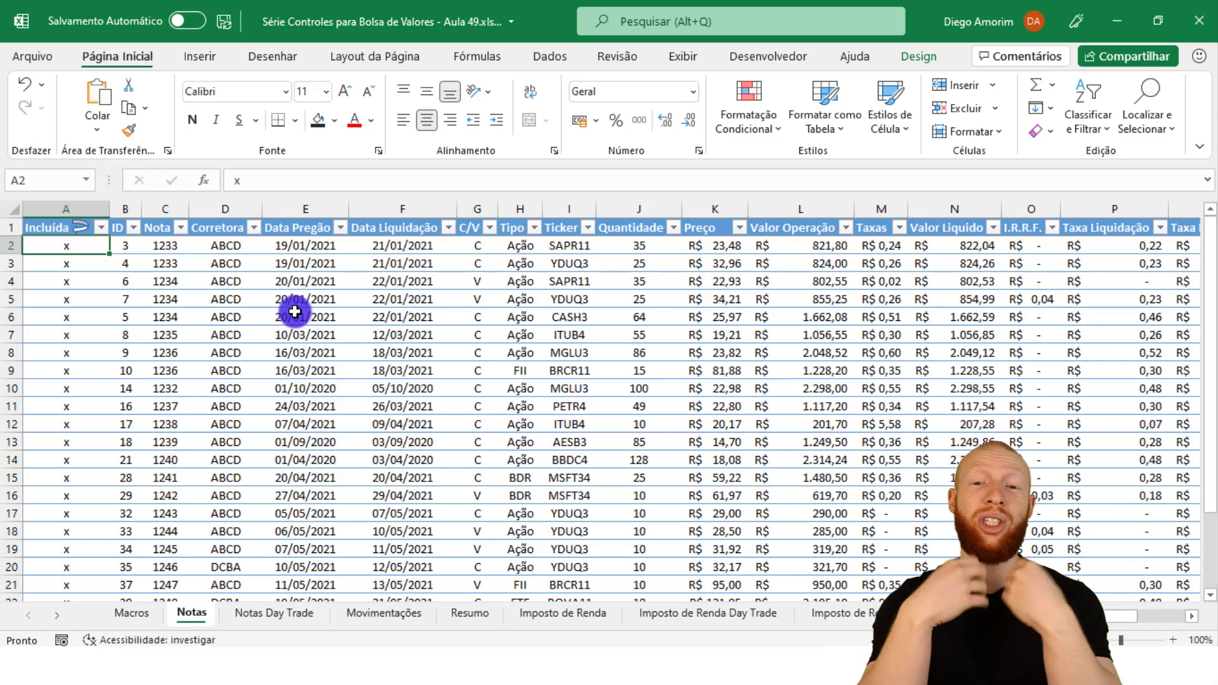